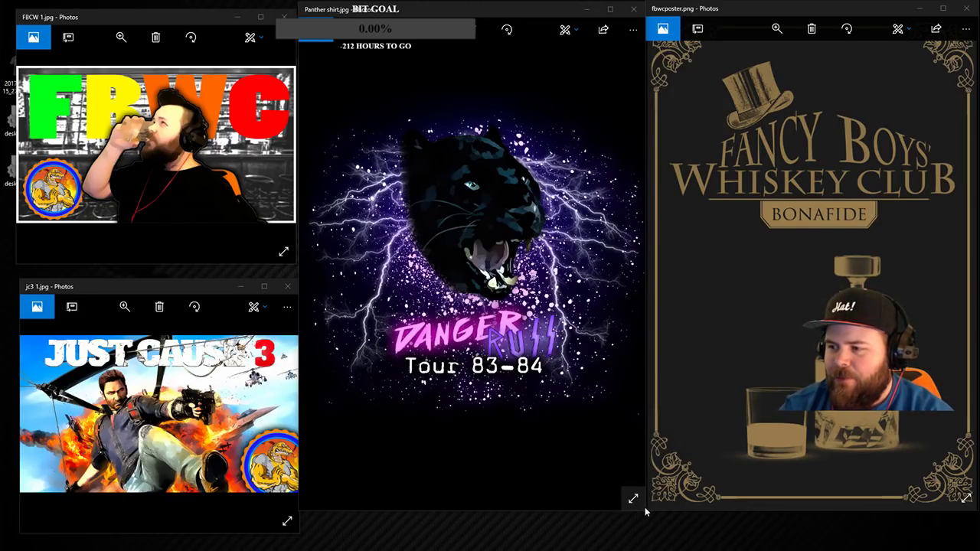
- Enlarge and close the Panther shirt image, then maximize, restore and centre the whiskey club poster
left_click_drag(645, 503, 858, 549)
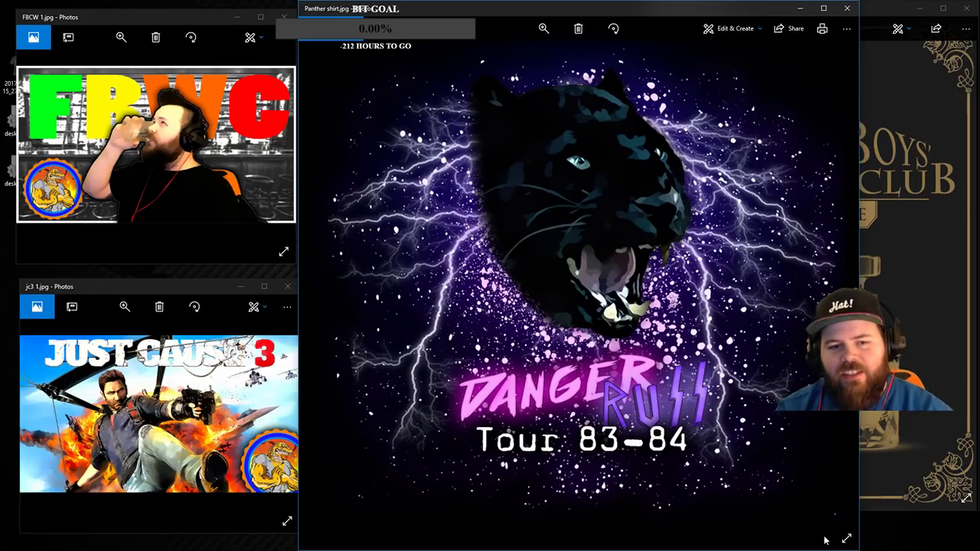
left_click(847, 8)
left_click_drag(750, 12, 460, 2)
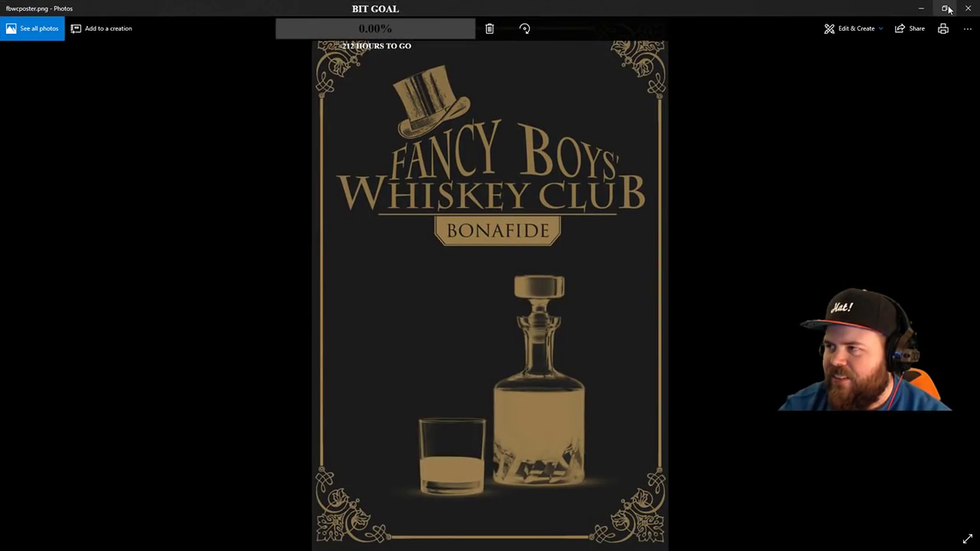
double_click(751, 12)
left_click_drag(751, 16, 457, 16)
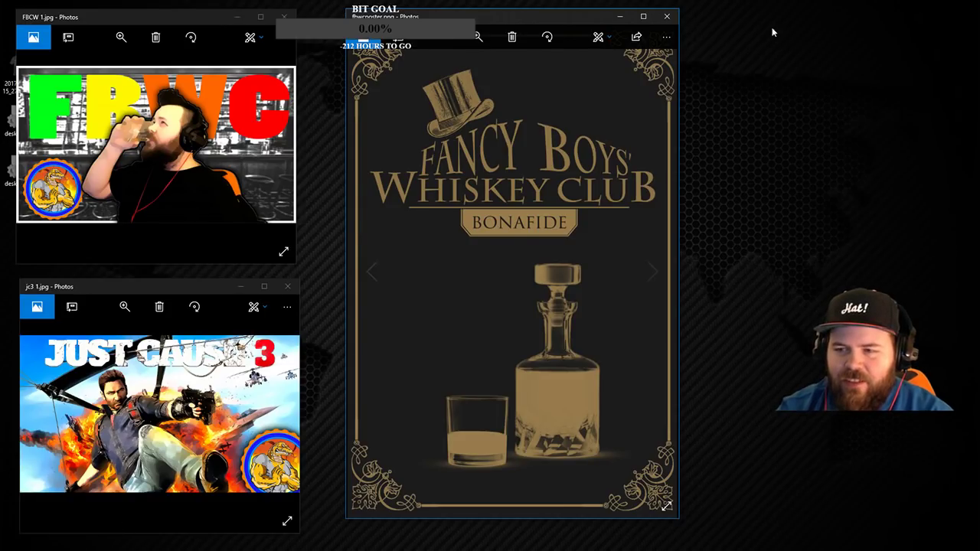
- Close the whiskey club poster, then maximize, restore, reposition and close the FBCW 1.jpg image
left_click(667, 15)
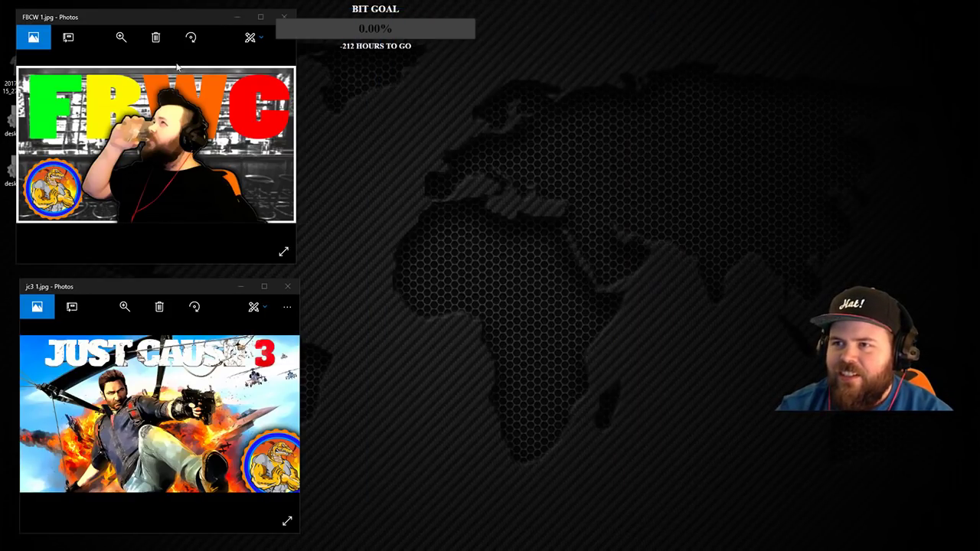
left_click(260, 16)
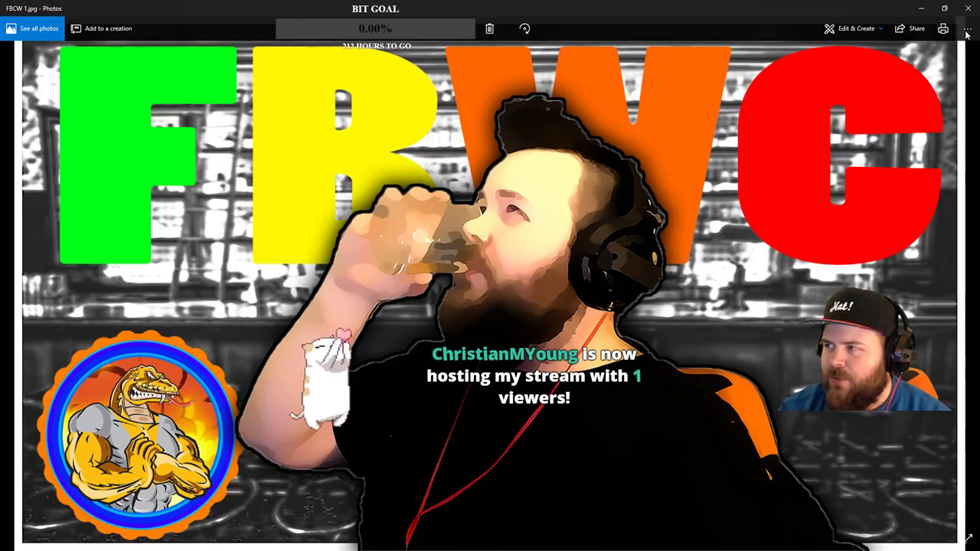
left_click(944, 8)
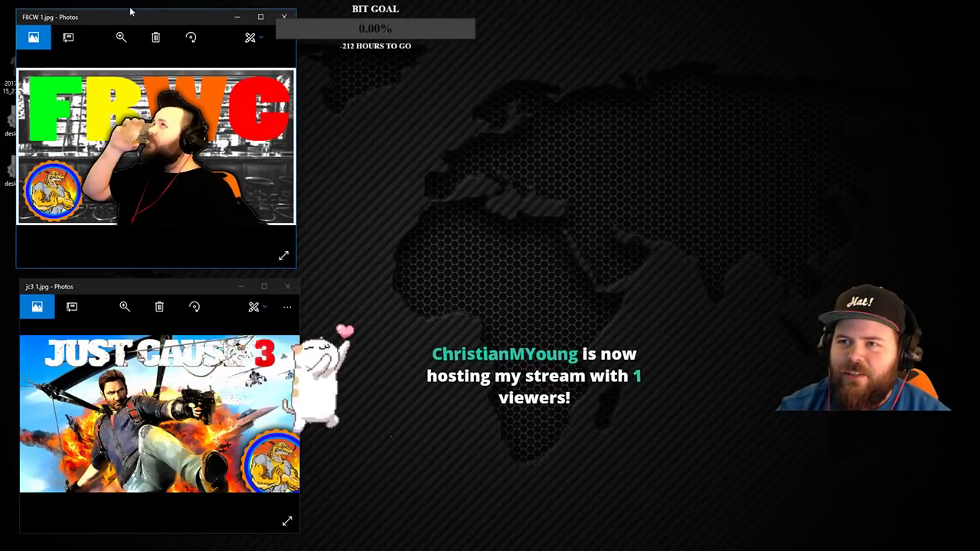
mouse_move(127, 30)
left_mouse_down()
mouse_move(675, 77)
mouse_move(590, 52)
left_mouse_up()
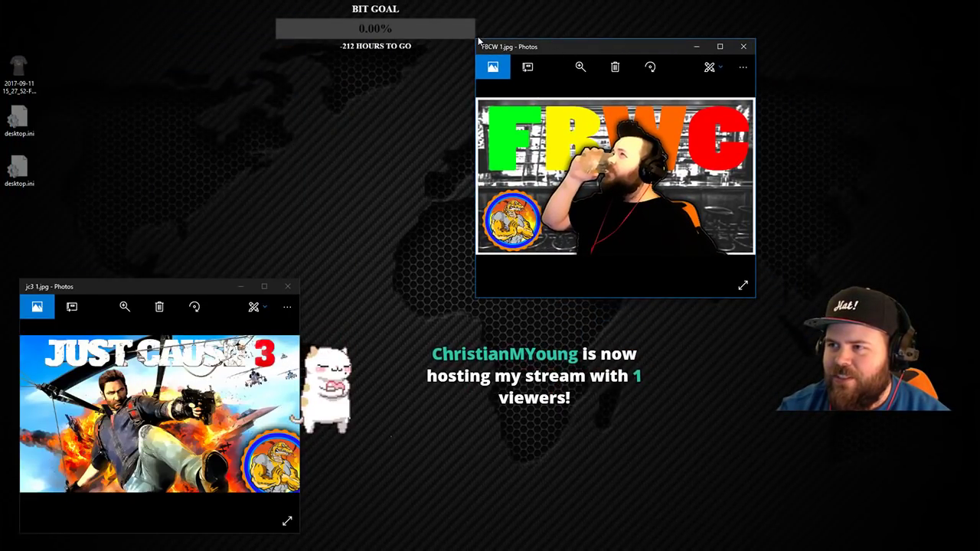
left_click_drag(478, 39, 500, 44)
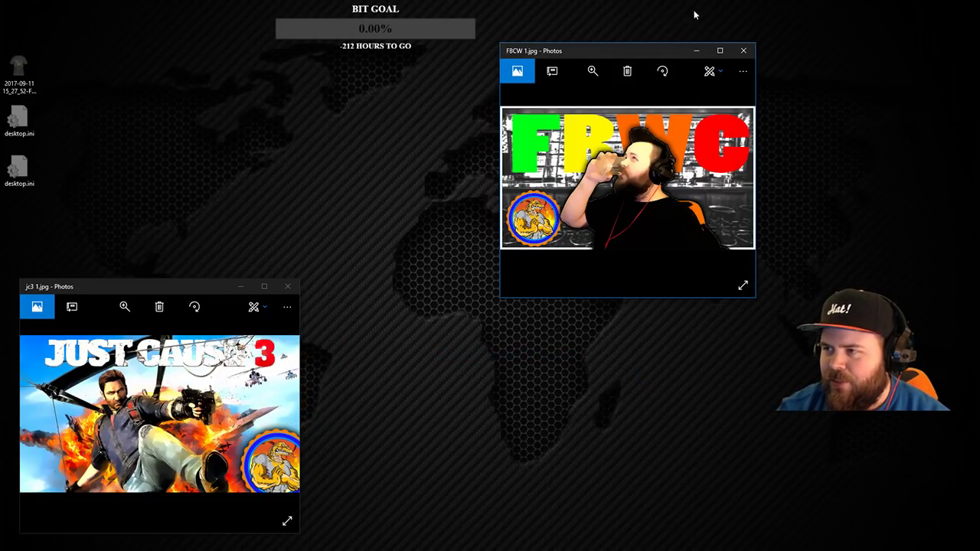
left_click(744, 51)
- Move the Just Cause 3 image to top centre, maximize it, then close it
left_click_drag(198, 286, 389, 90)
left_click(454, 99)
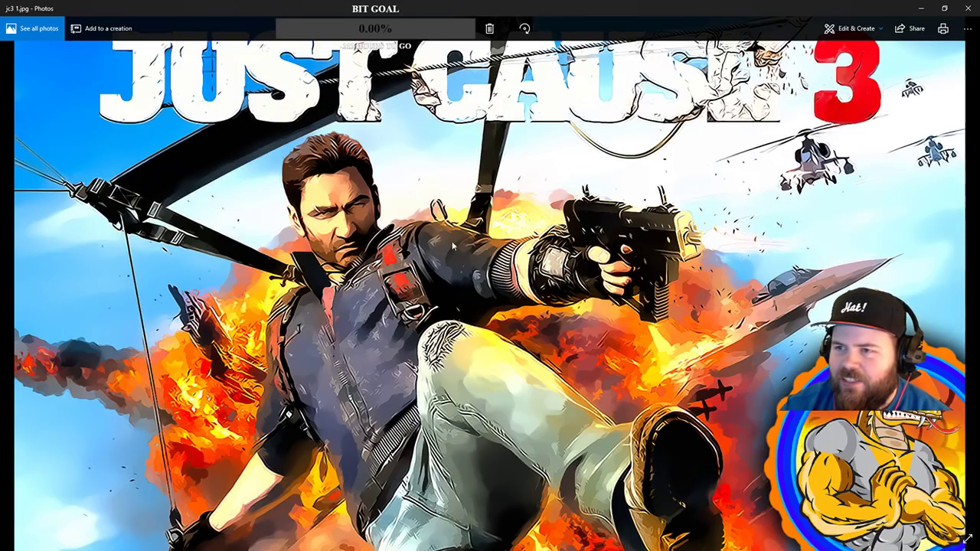
left_click(968, 7)
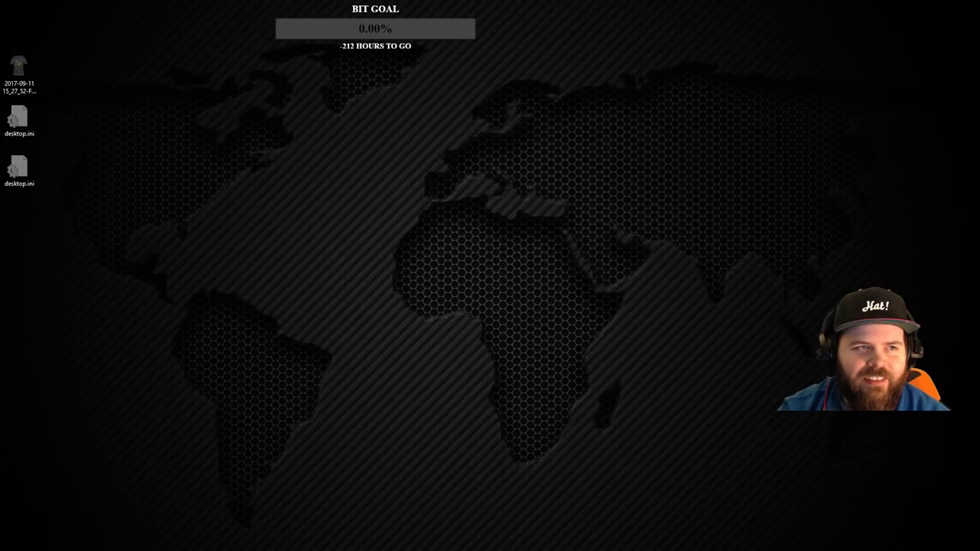
- Switch from the desktop to Photoshop's 26.667 × 15 in canvas with its grid guides
key("alt+Tab")
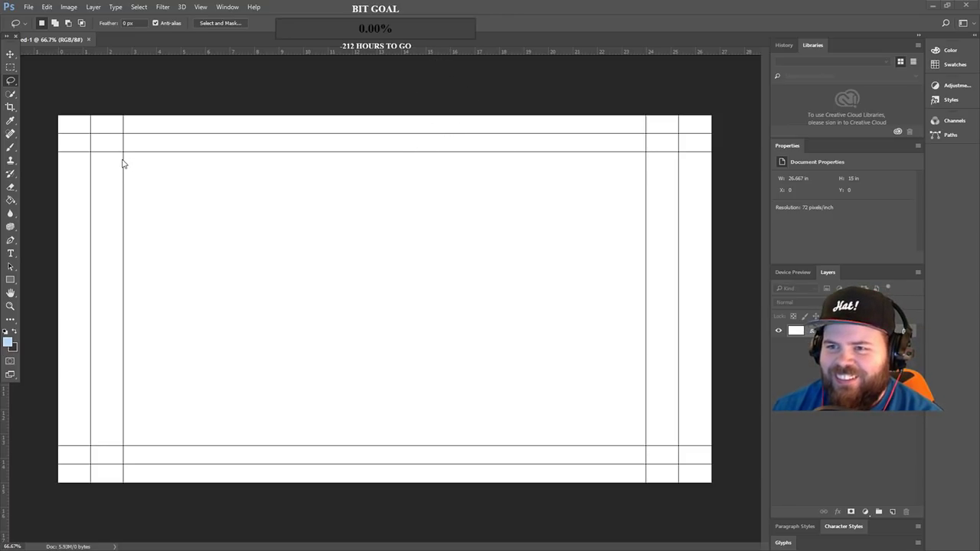
- With the Move tool, drag the left, top, bottom and inner right guides off the canvas
left_click(10, 54)
left_click_drag(122, 122, 46, 130)
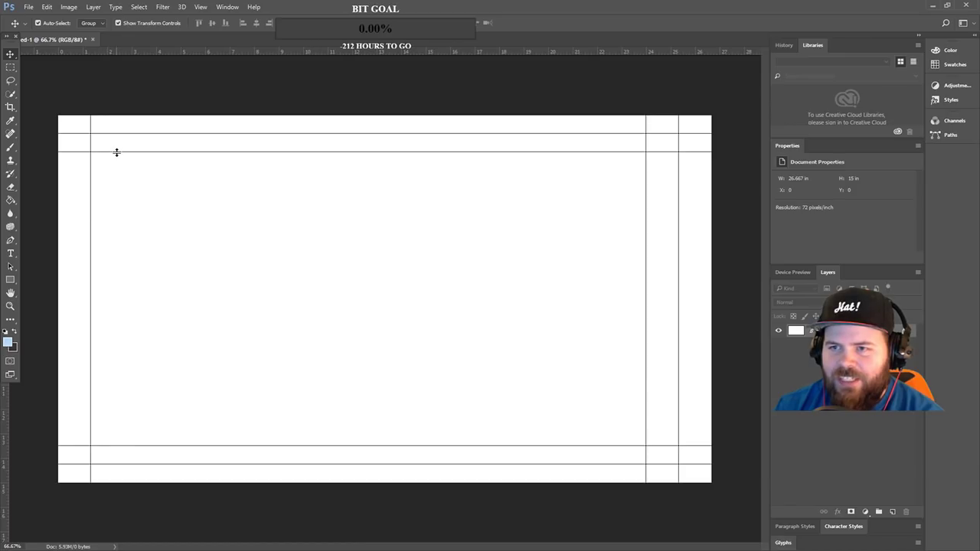
left_click_drag(116, 151, 121, 61)
left_click_drag(131, 133, 137, 57)
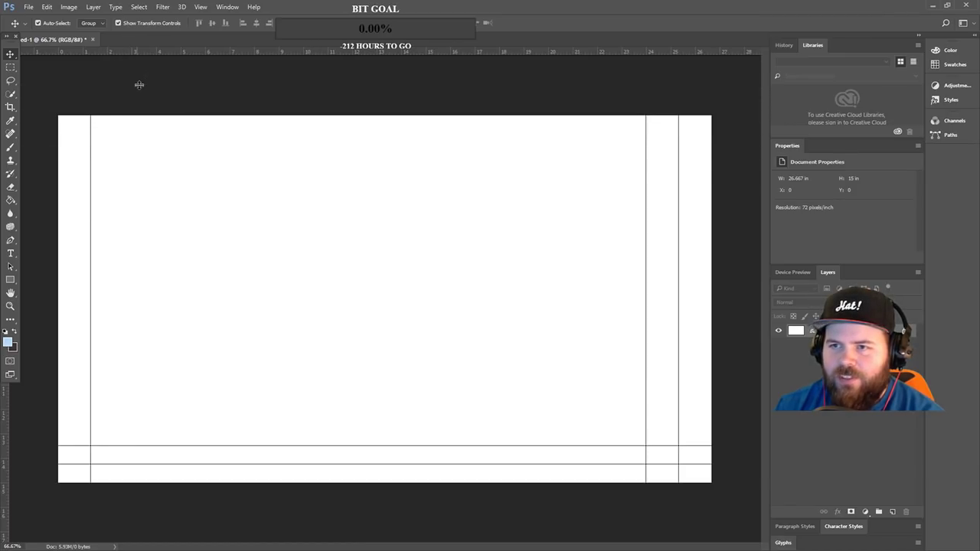
left_click_drag(91, 143, 23, 153)
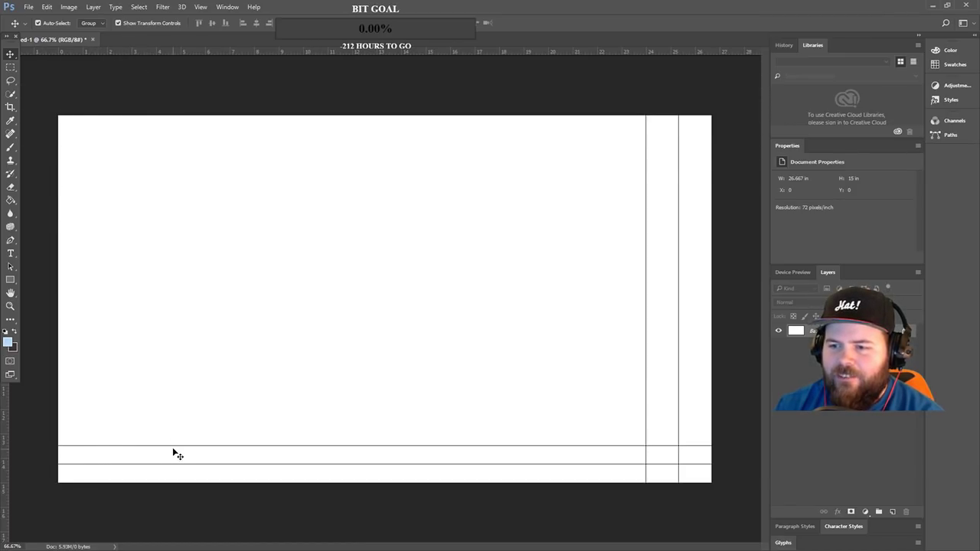
left_click_drag(177, 446, 176, 520)
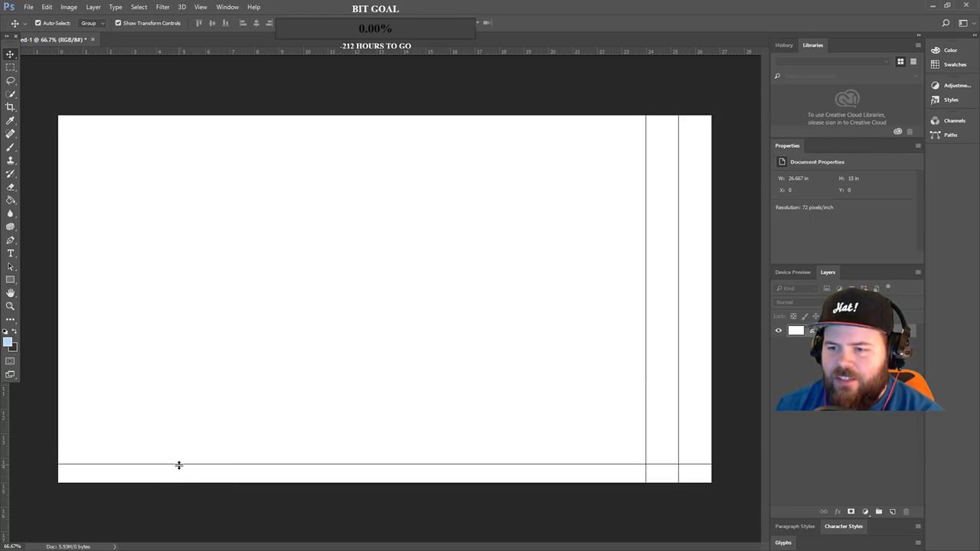
left_click_drag(179, 464, 184, 521)
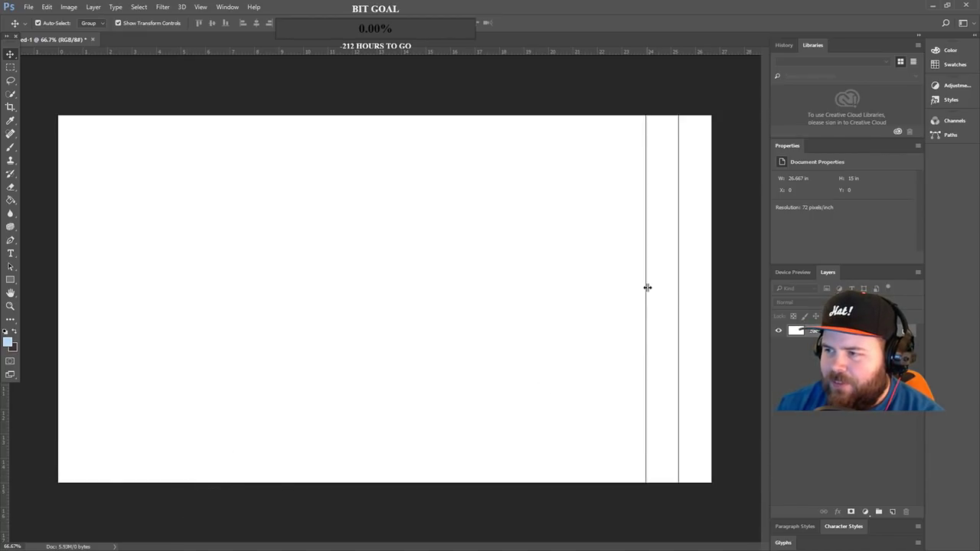
left_click_drag(648, 286, 737, 256)
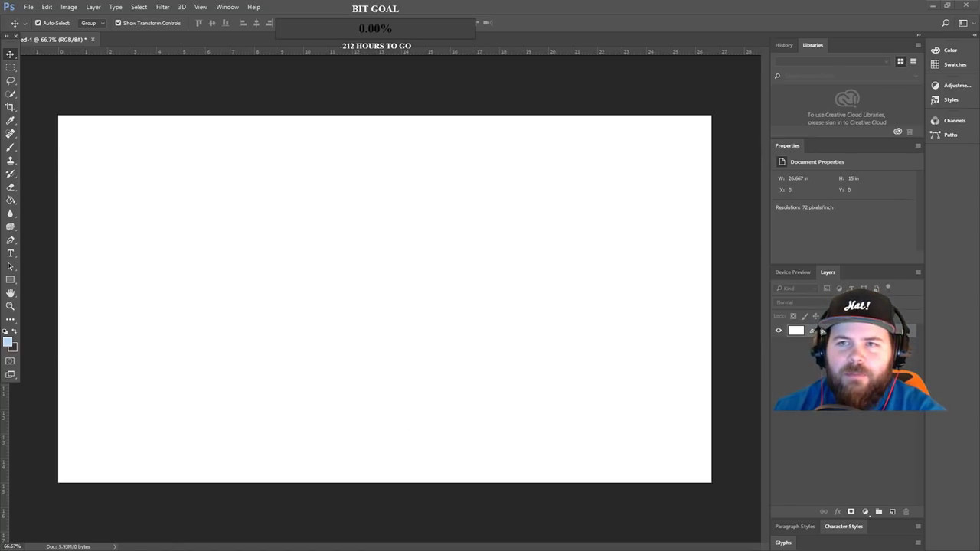
- Bring Chrome in front of Photoshop and run a Google search for 'gta'
key("alt+Tab")
left_click_drag(470, 31, 715, 37)
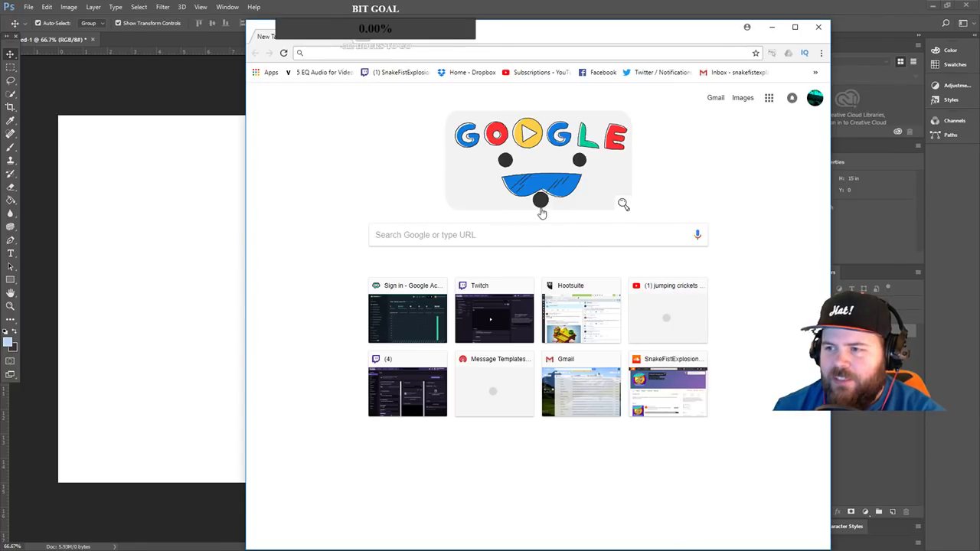
left_click(506, 237)
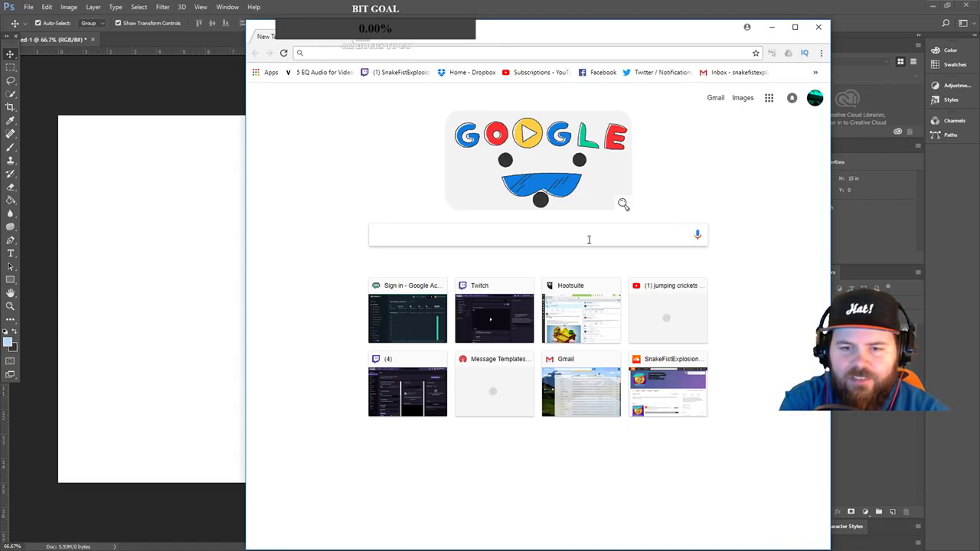
type("gta")
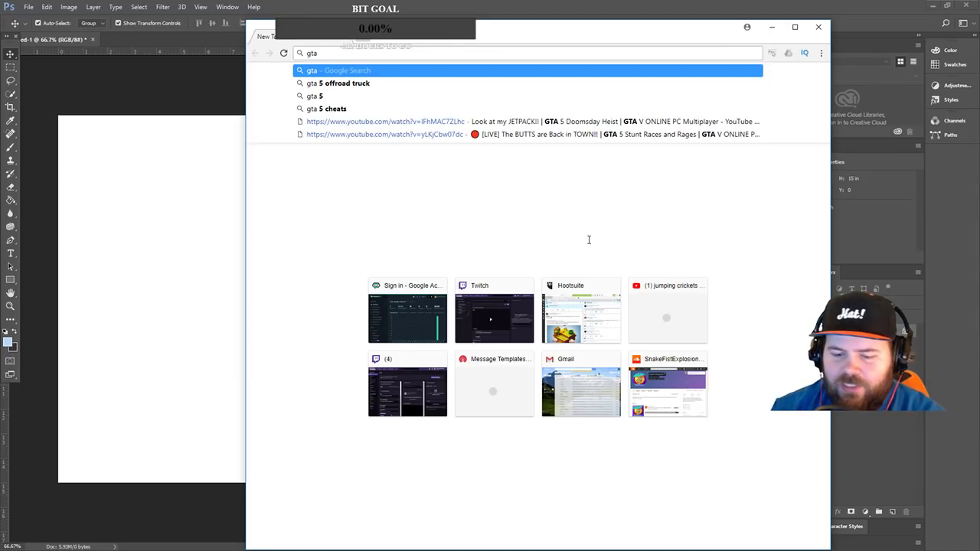
key("Return")
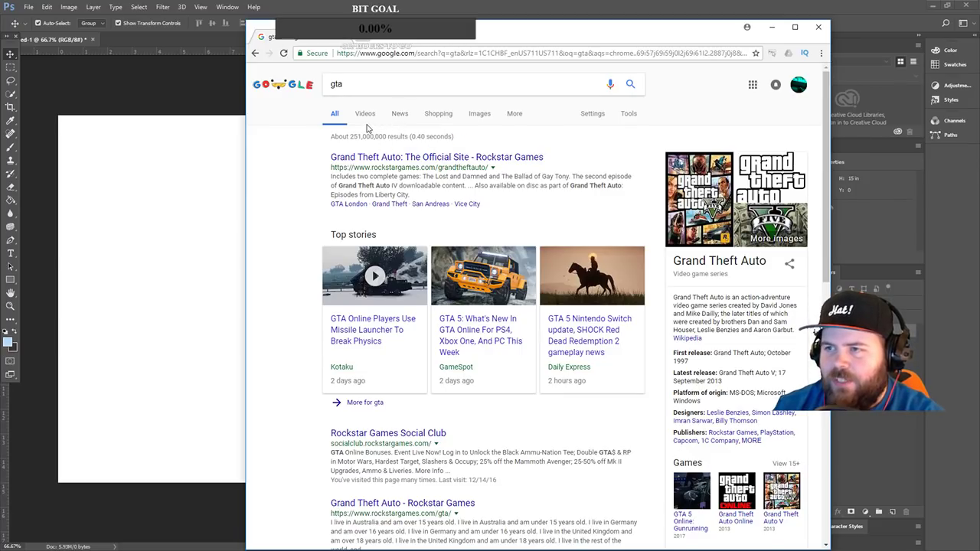
- Browse the Google image results for gta, then close Chrome
left_click(481, 114)
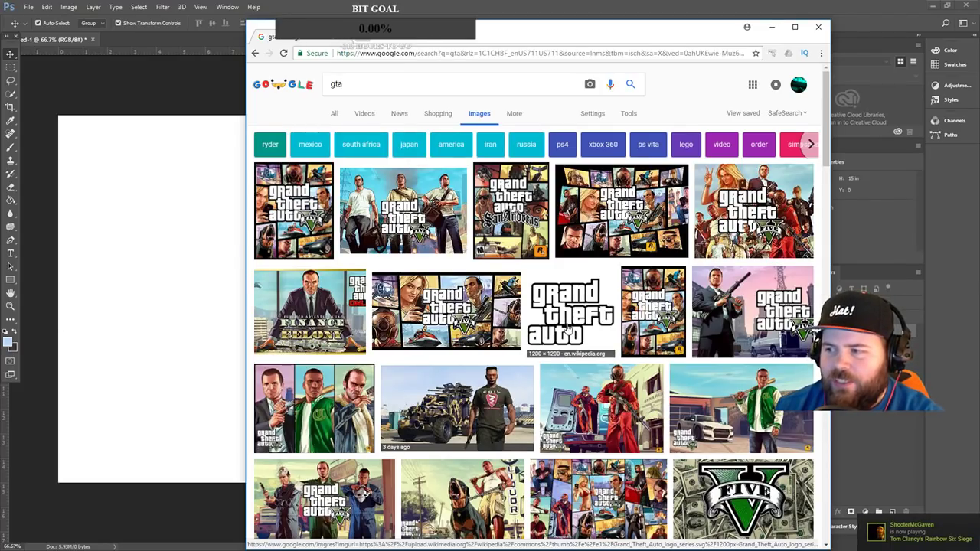
scroll(329, 315, "down", 15)
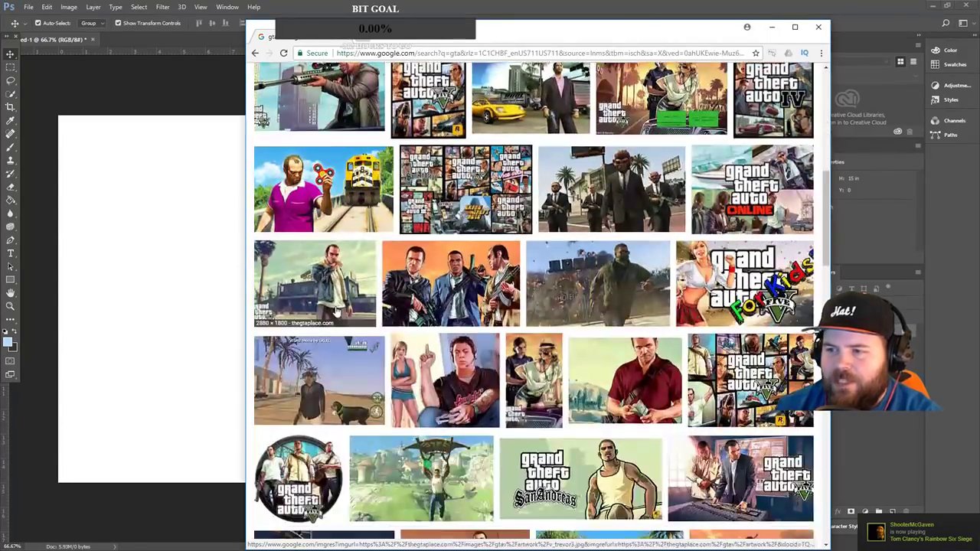
scroll(351, 301, "down", 5)
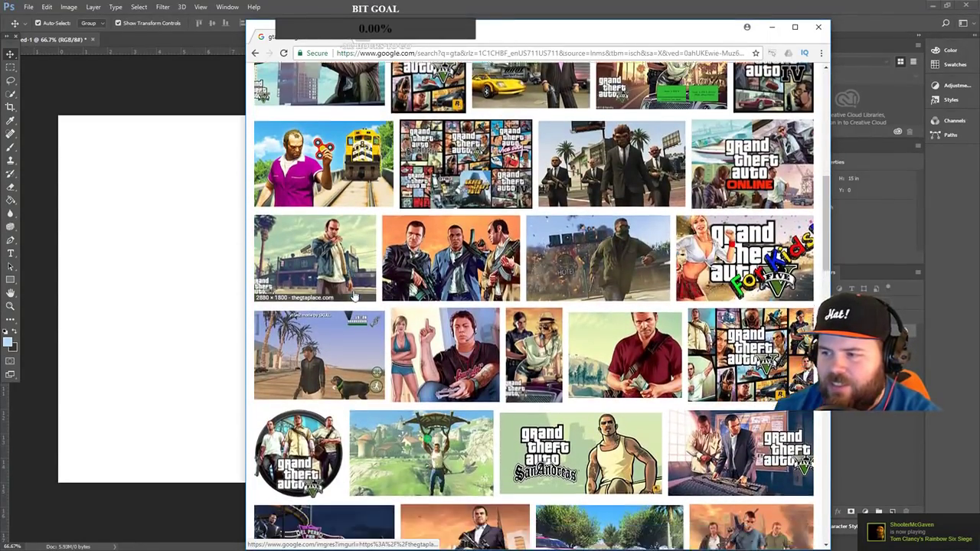
scroll(368, 231, "down", 1)
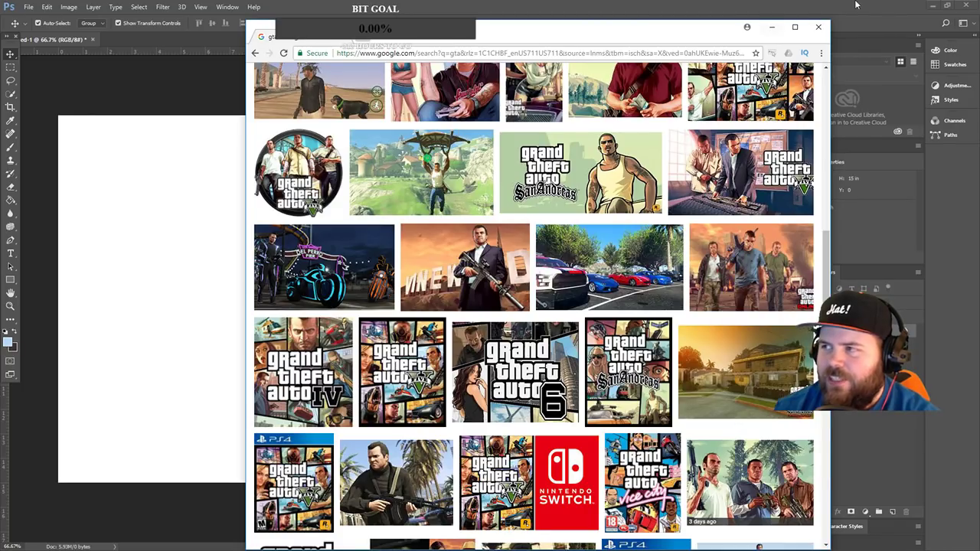
left_click(818, 27)
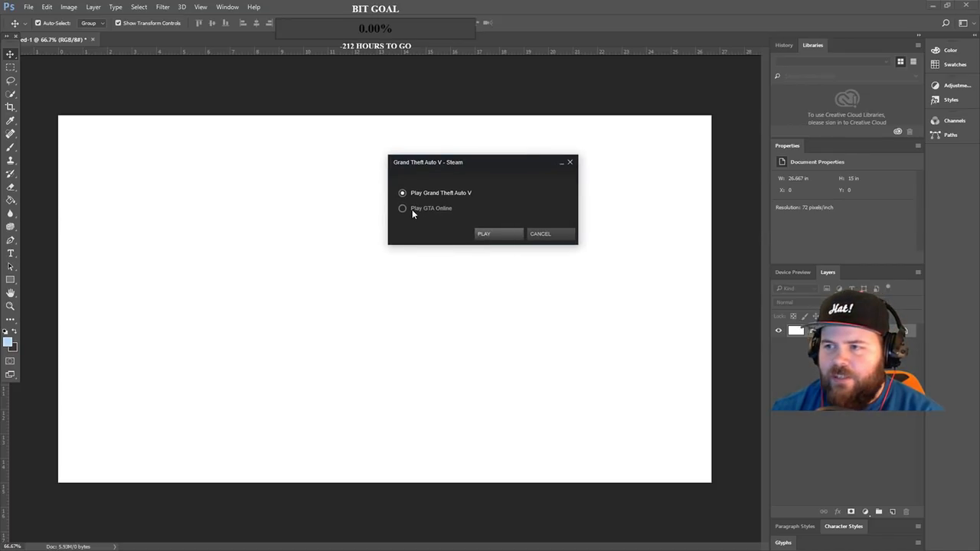
- Select 'Play GTA Online' in Steam's Grand Theft Auto V launch dialog
left_click(402, 208)
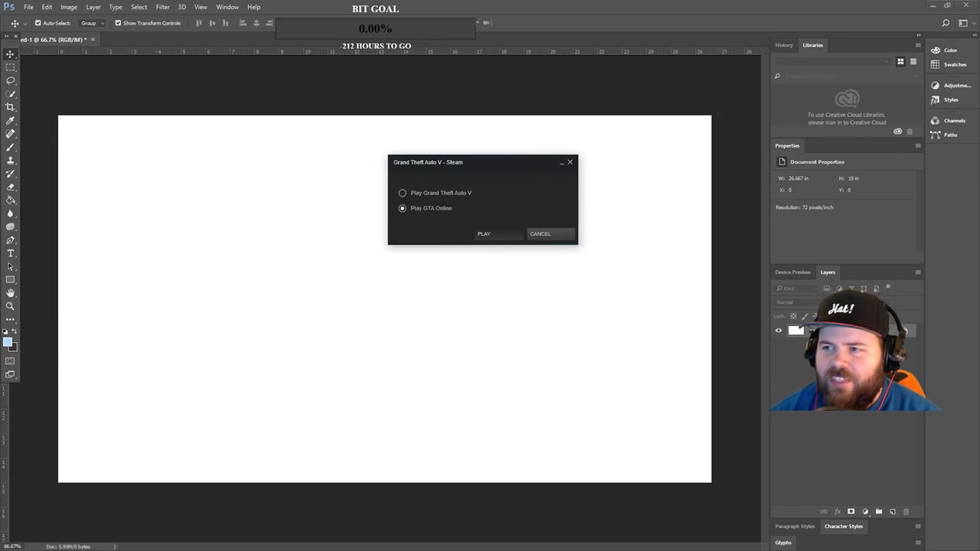
- Confirm the GTA Online launch and wait for the game's loading screen
key("Return")
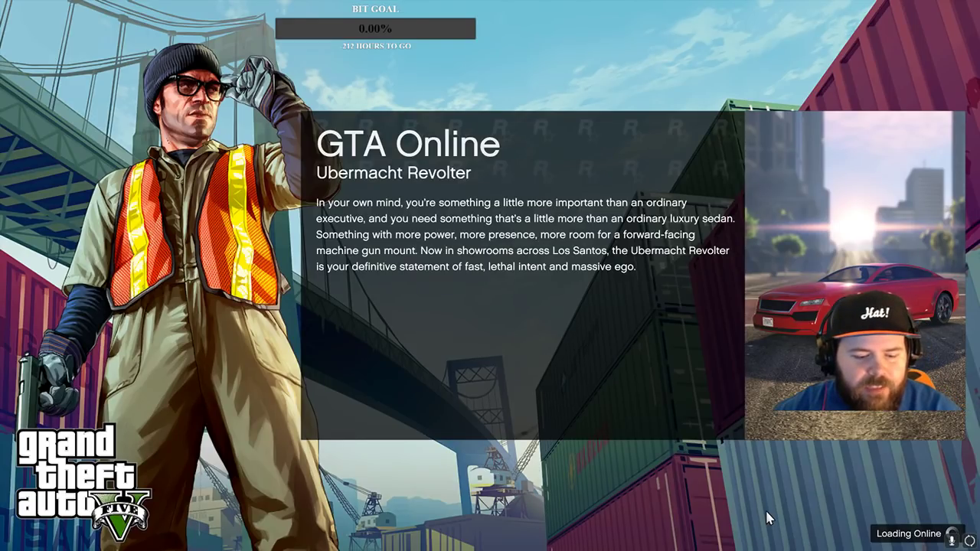
key("alt+Tab")
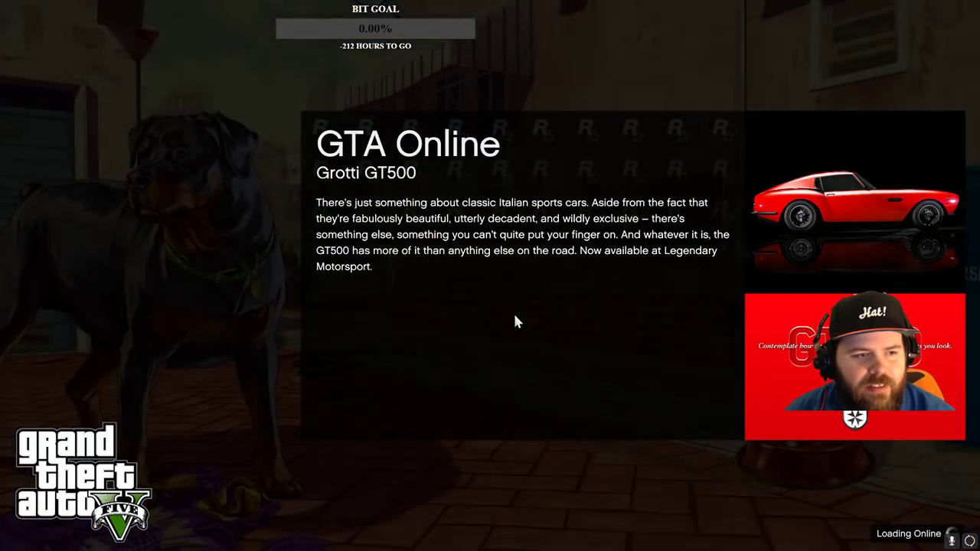
key("alt+Tab")
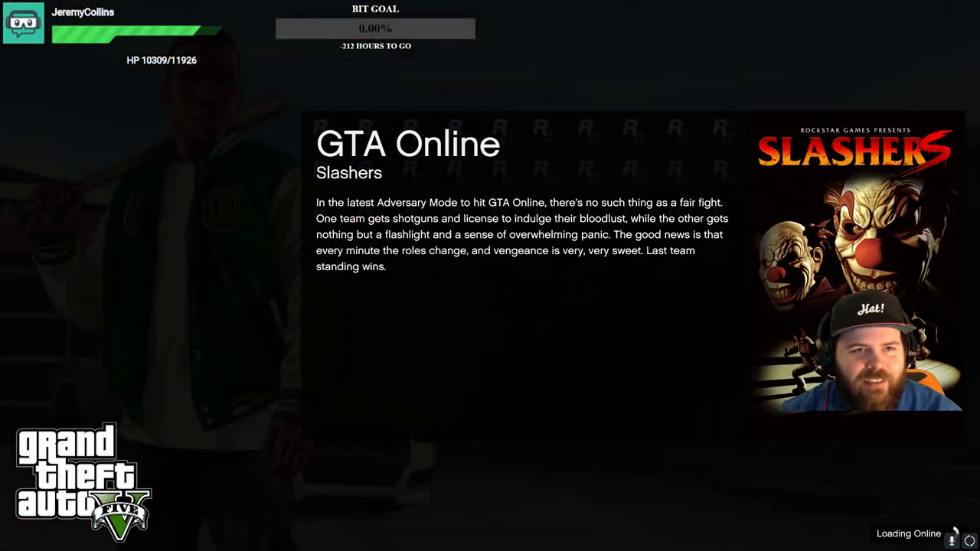
- Bring up and centre the Steam Grand Theft Auto V library, then return to the game
key("alt+Tab")
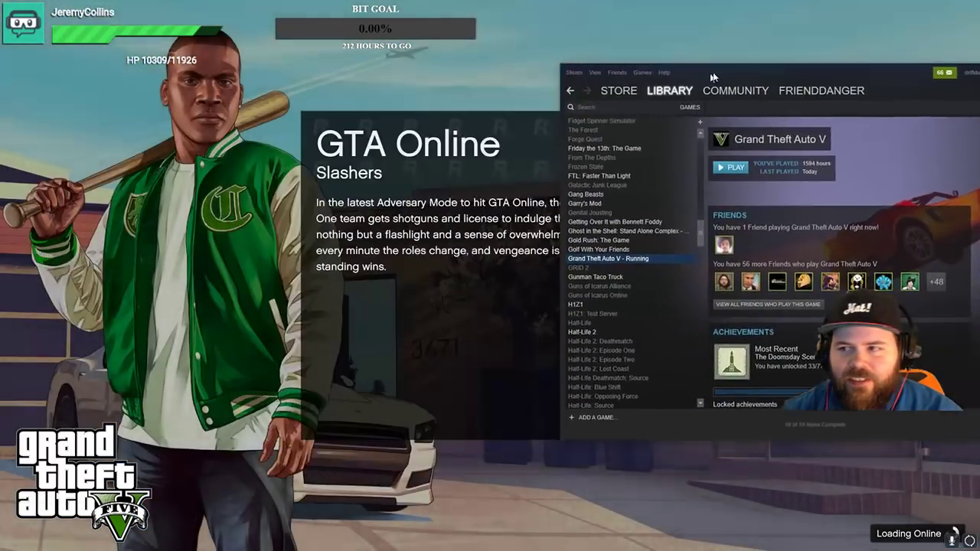
left_click_drag(703, 87, 371, 73)
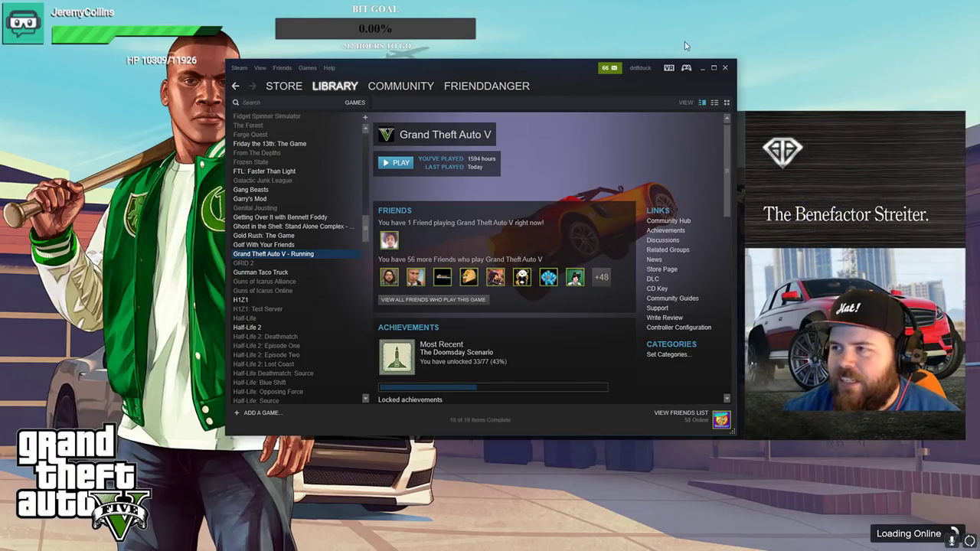
key("alt+Tab")
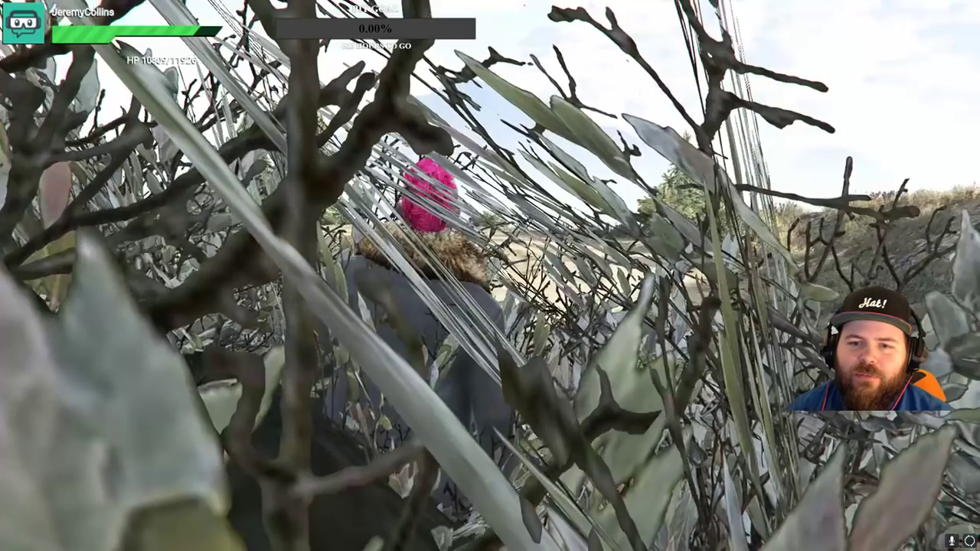
- Walk the character out of the bush and browse, then close, the Interaction Menu
key("w")
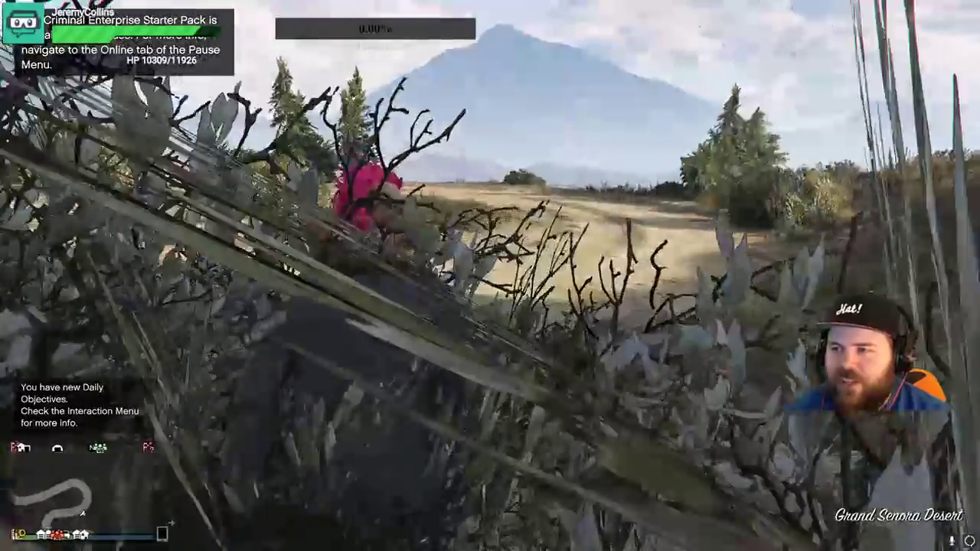
key("a")
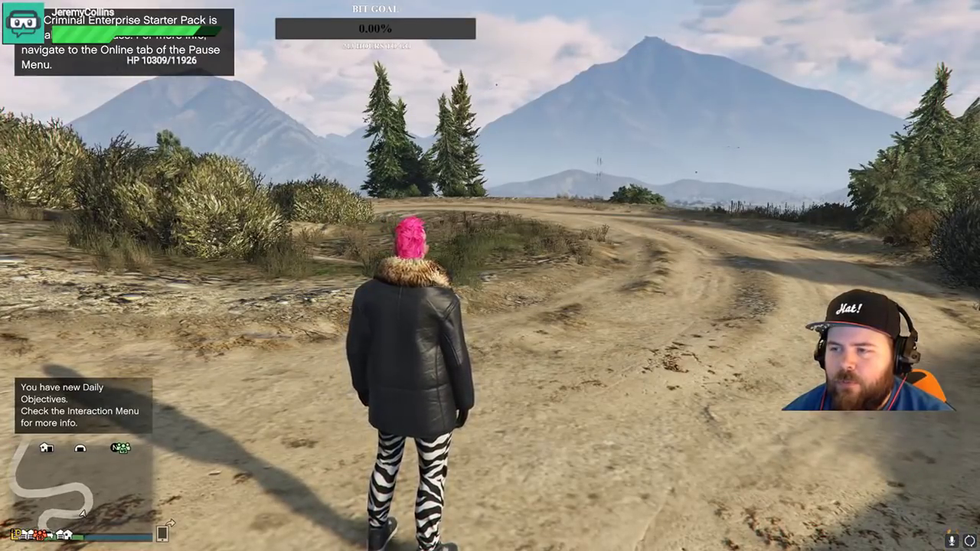
key("m")
key("Down")
key("Down")
key("Down")
key("Down")
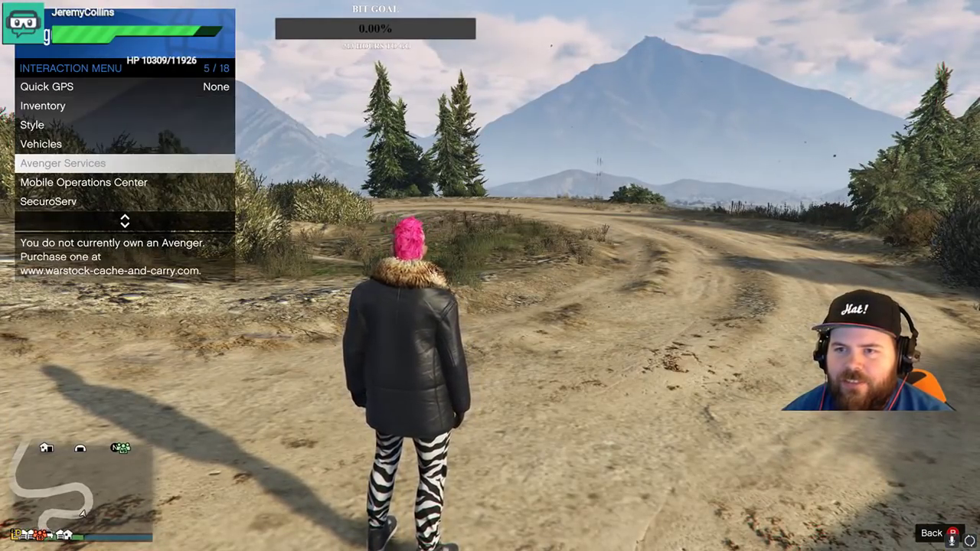
key("m")
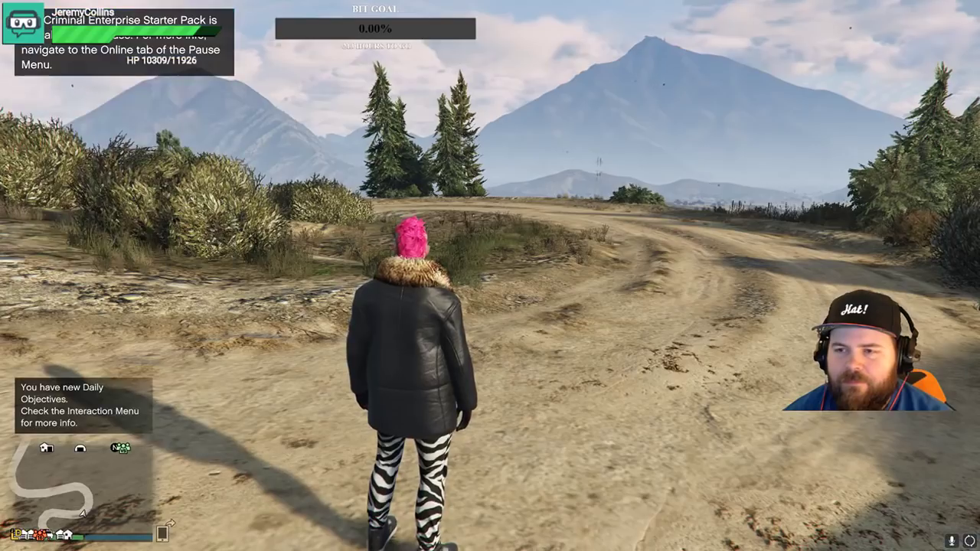
- Take out the phone and call the Mechanic from Contacts
key("Up")
key("Return")
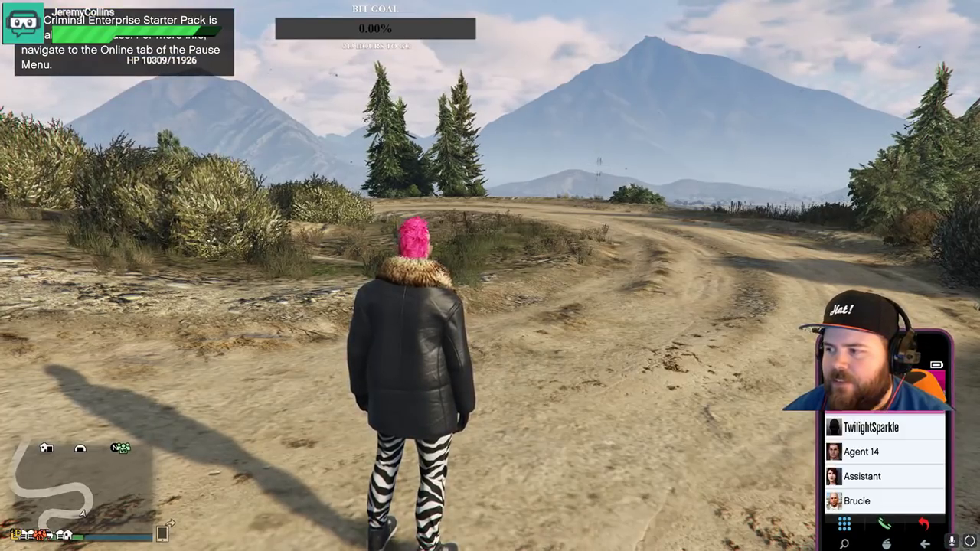
key("Up")
key("Up")
key("Up")
key("Up")
key("Up")
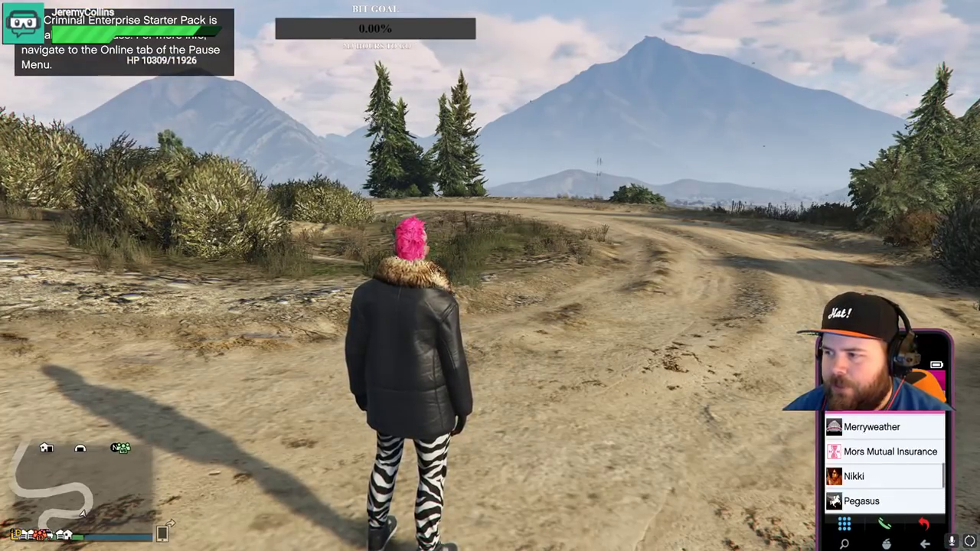
key("Return")
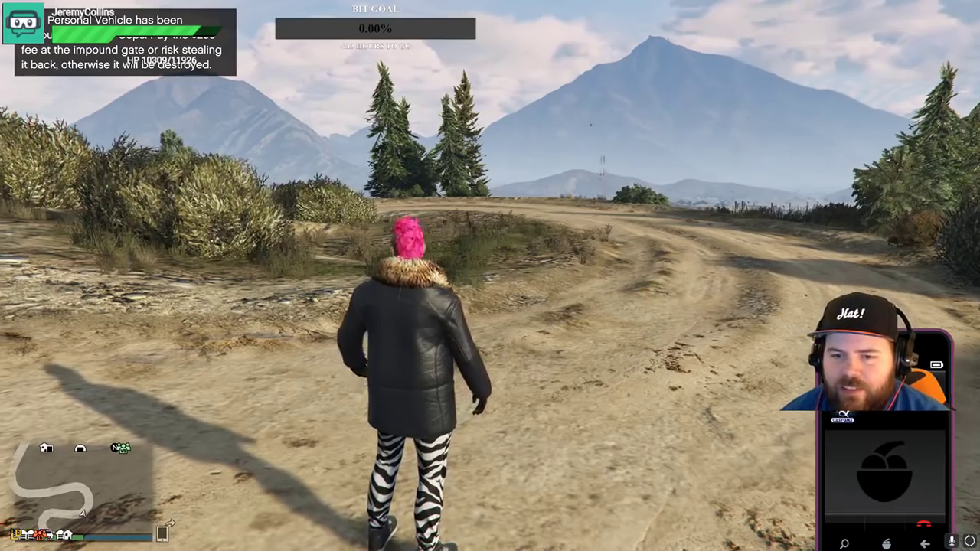
- Look along the dirt path, then pick a garage further down the delivery list
key("w")
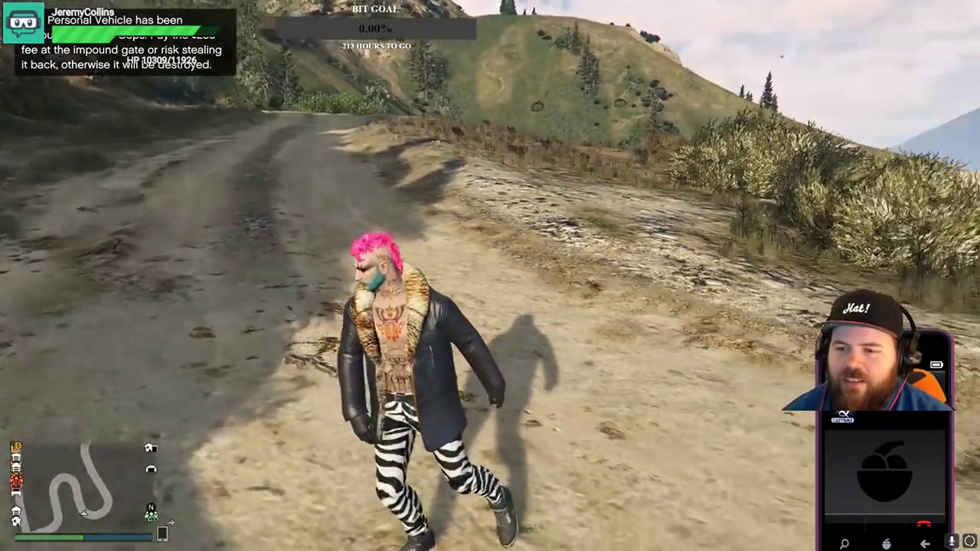
key("w")
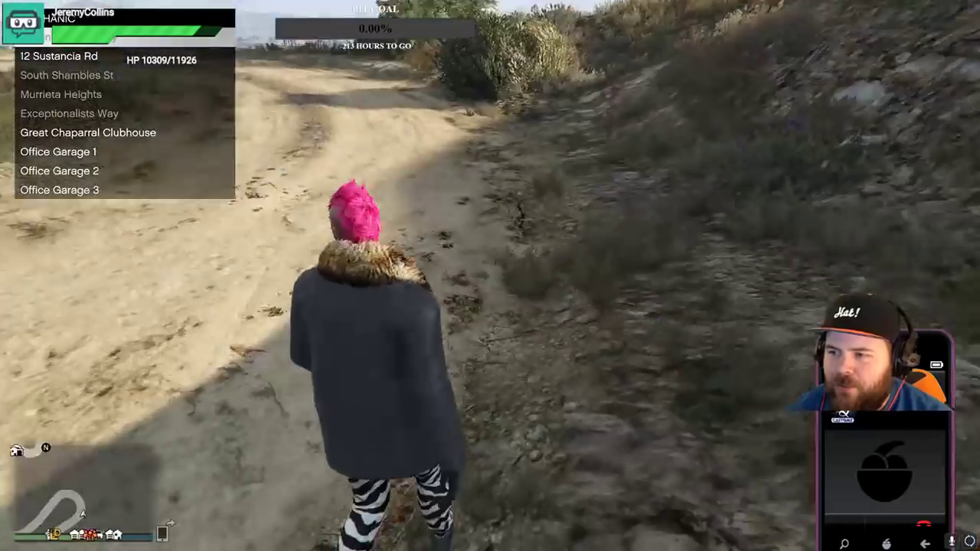
key("Down")
key("Down")
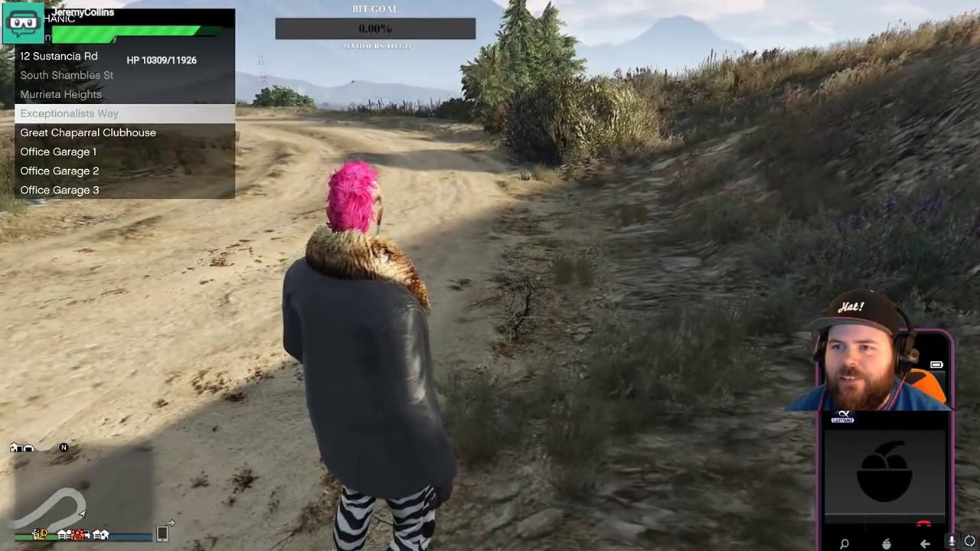
key("Down")
key("Down")
key("Down")
key("Return")
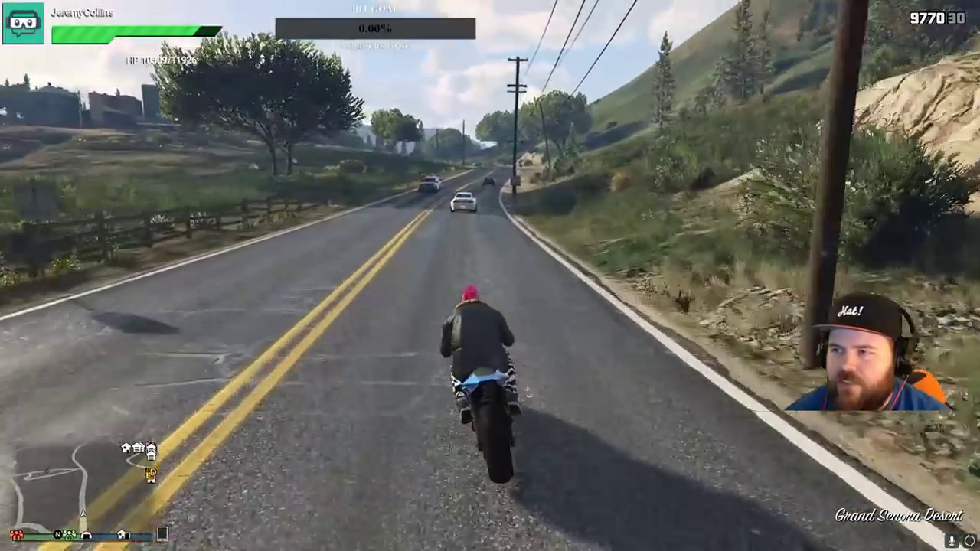
- Ride the motorcycle down the highway past oncoming traffic into Vinewood Hills
key("w")
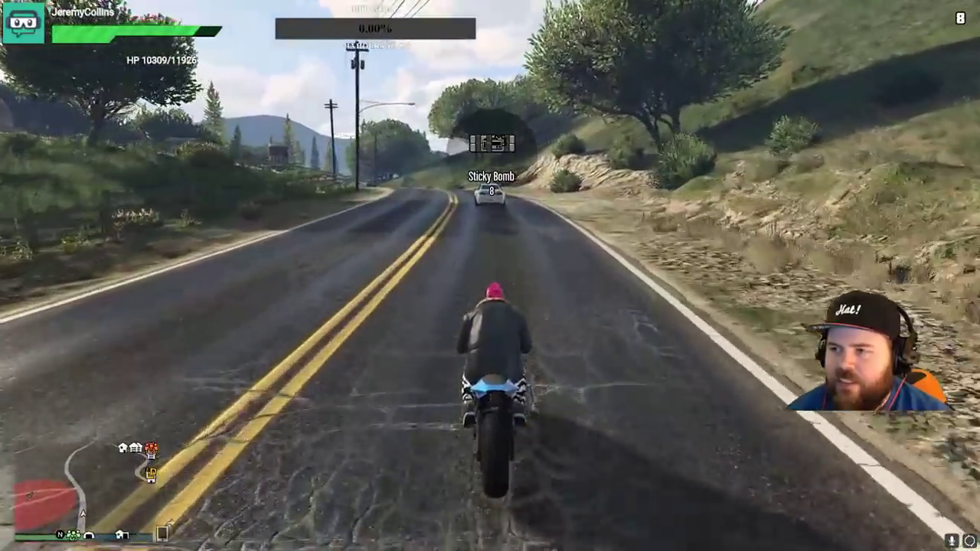
key("w")
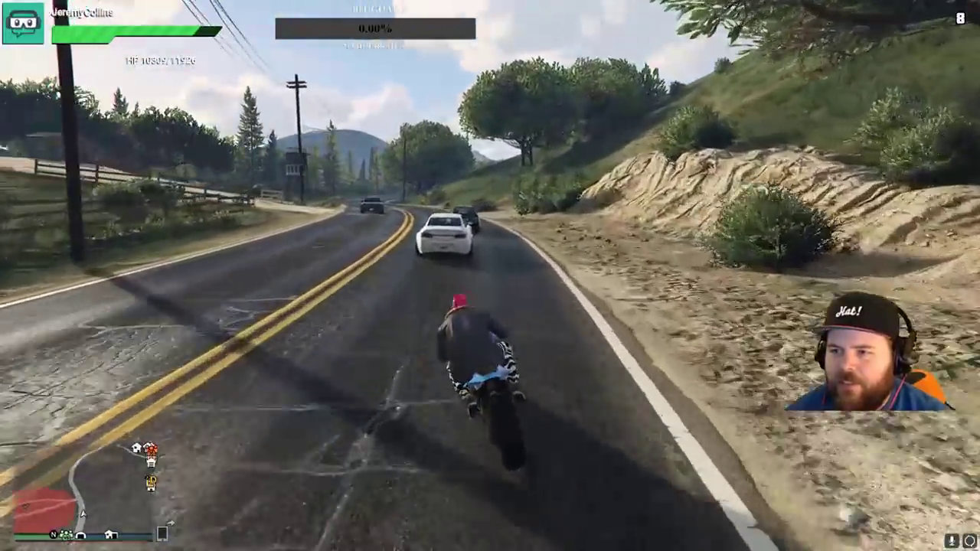
key("w")
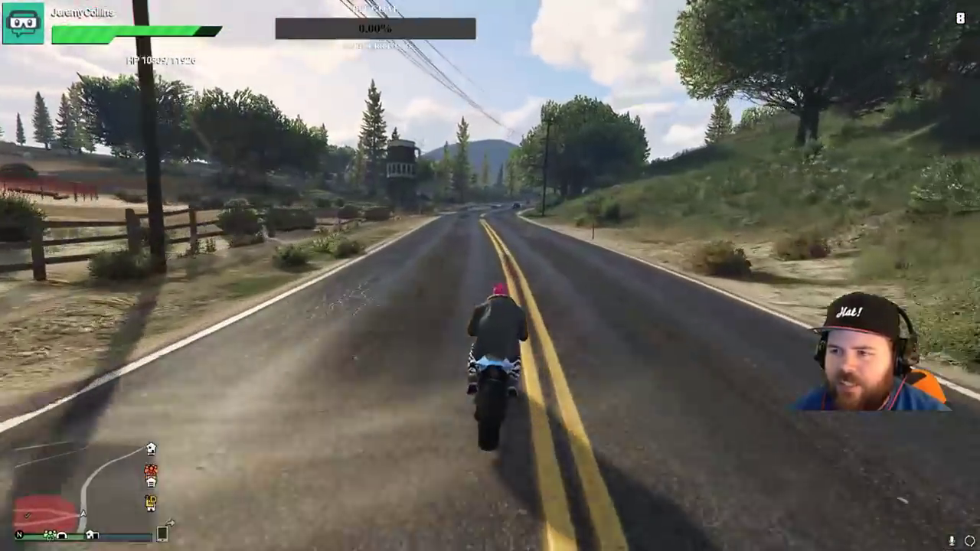
key("w")
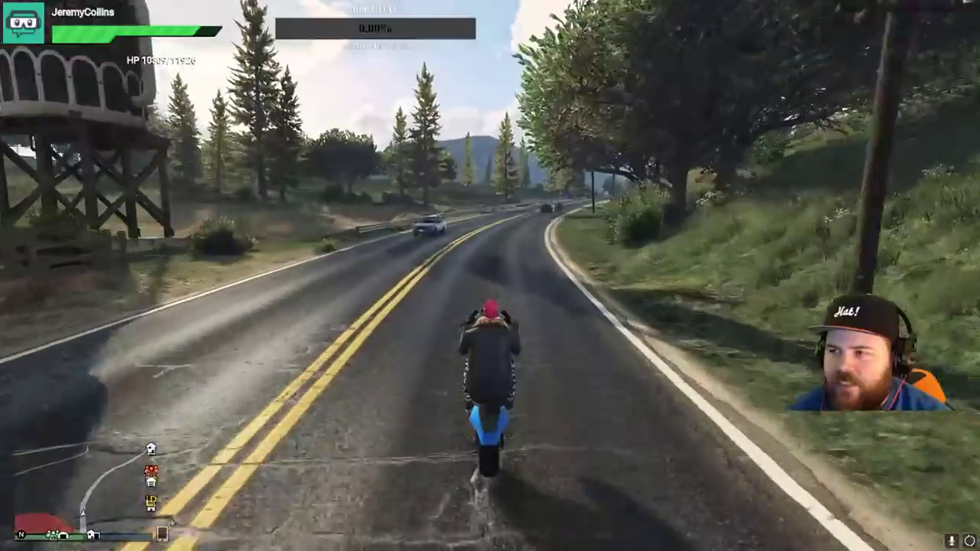
key("w")
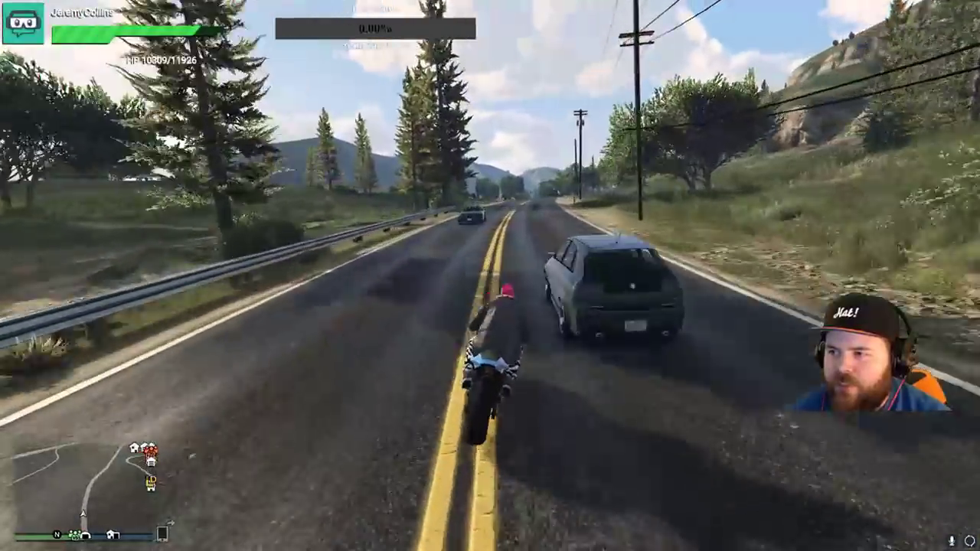
key("w")
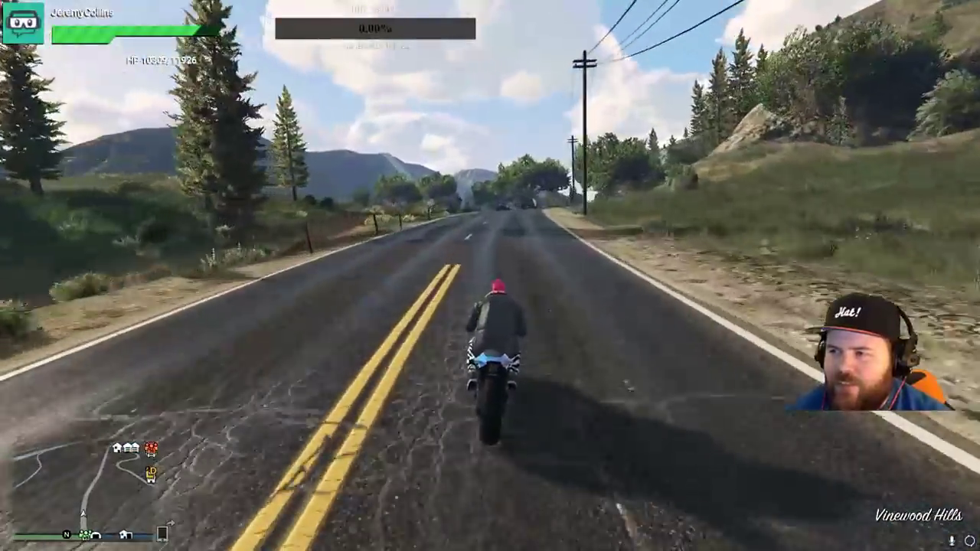
key("w")
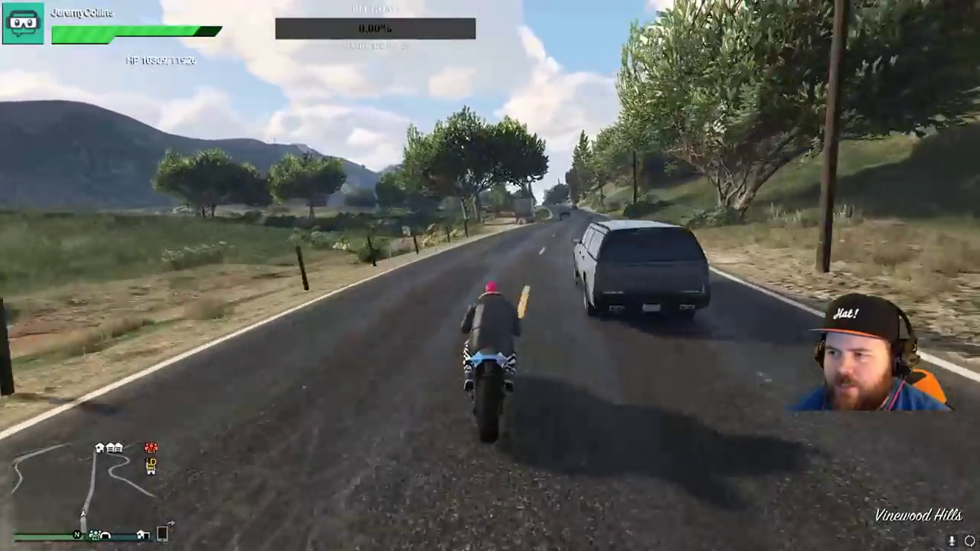
key("w")
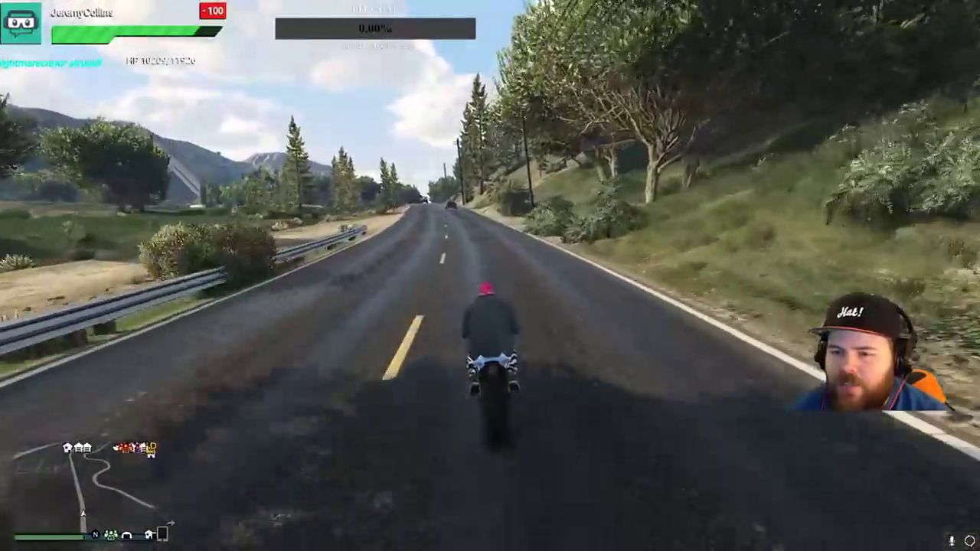
key("w")
key("w")
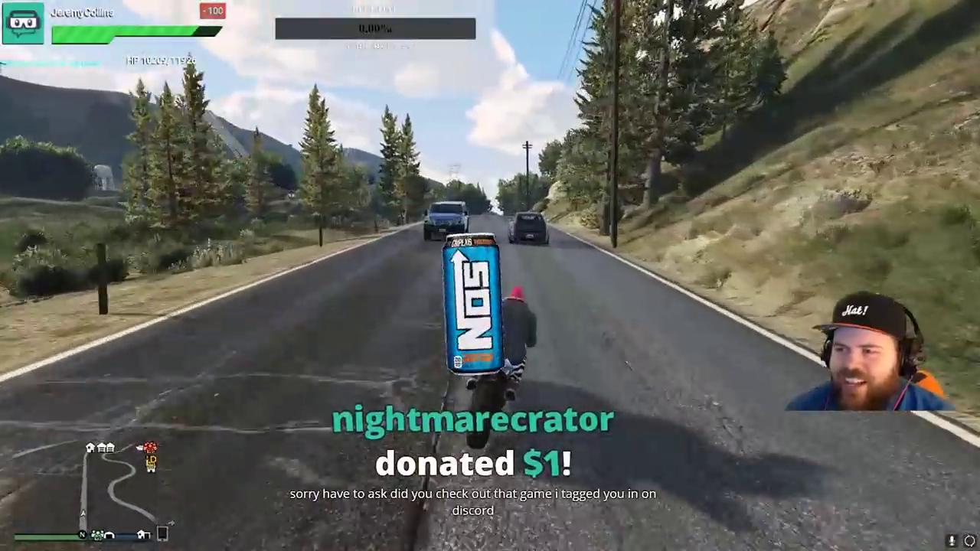
- Bring up the in-game phone while riding past the parked SUV, then put it away
key("w")
key("Up")
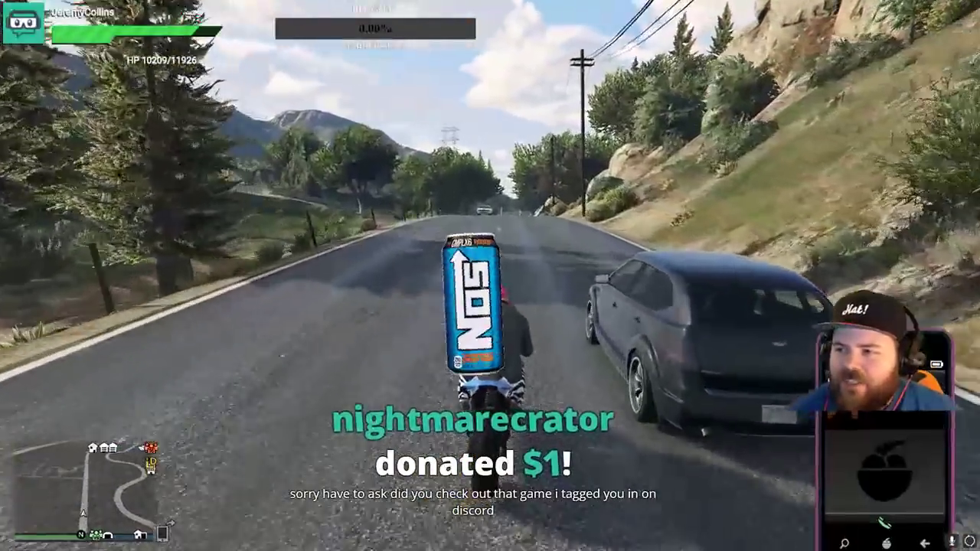
key("w")
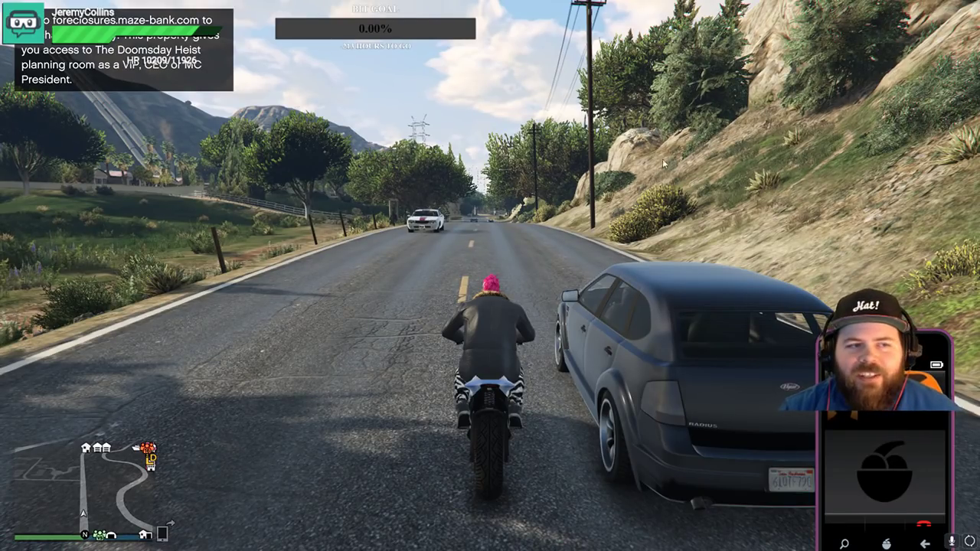
key("w")
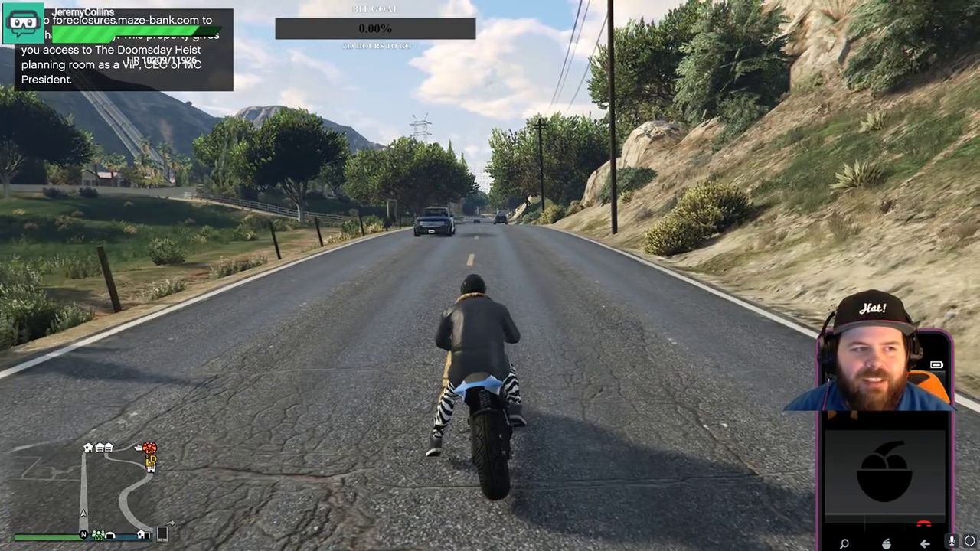
key("BackSpace")
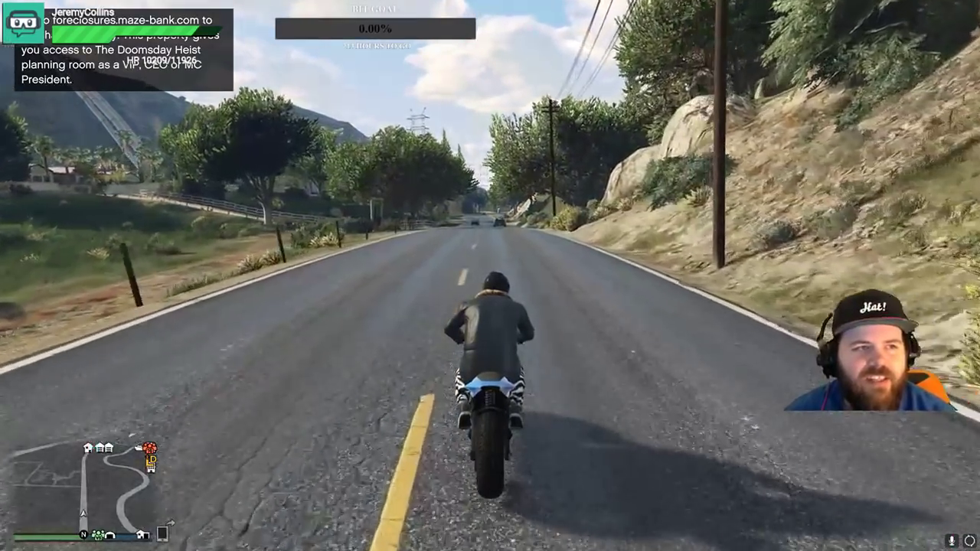
- Follow the winding road past the hillside toward the city skyline, overtaking cars
key("w")
key("w")
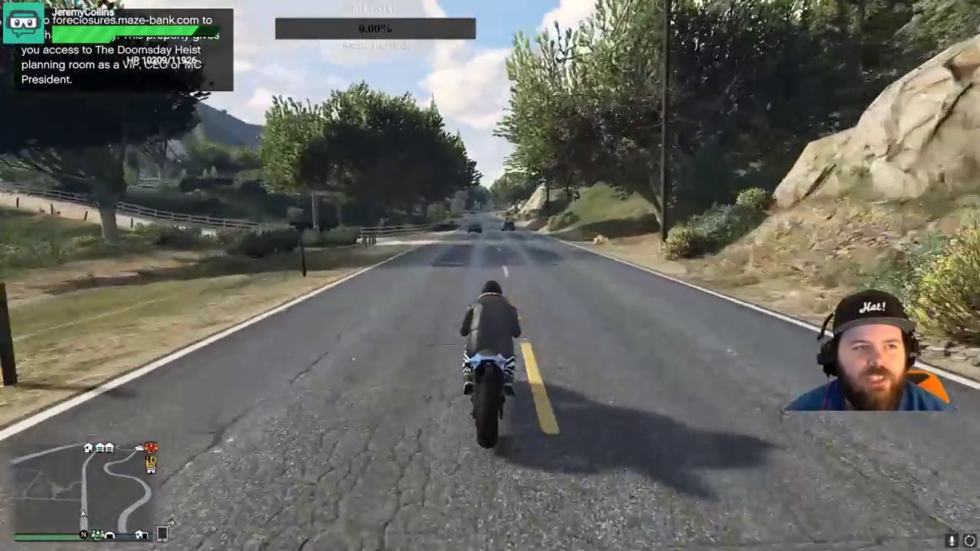
key("w")
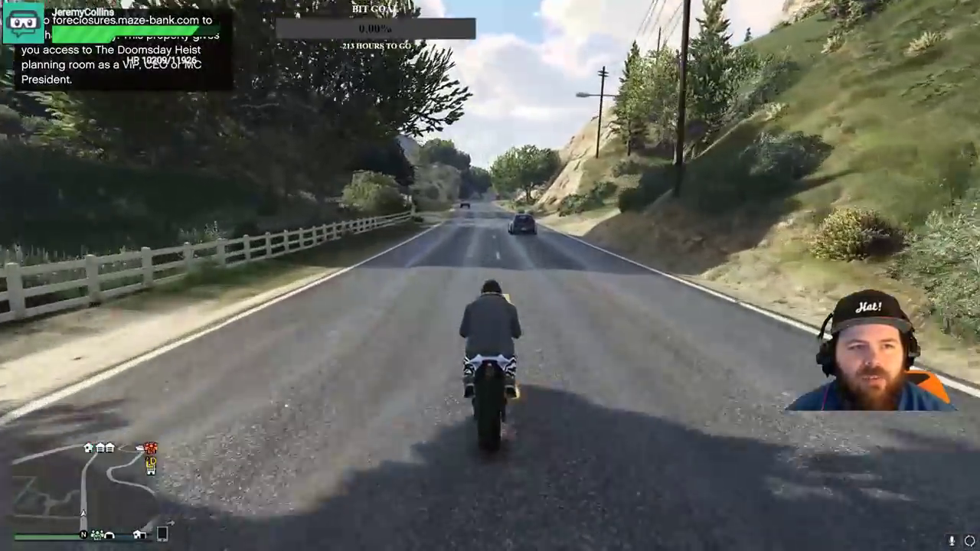
key("w")
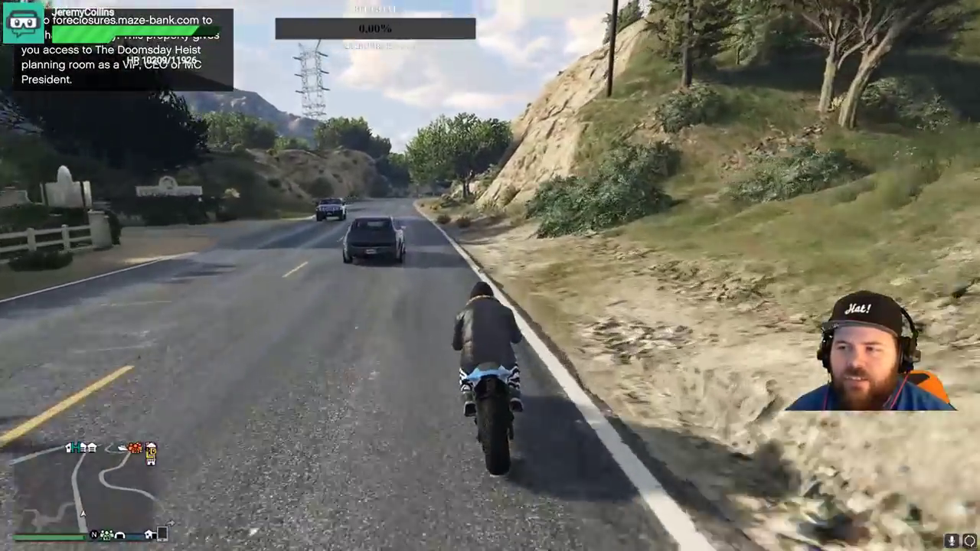
key("w")
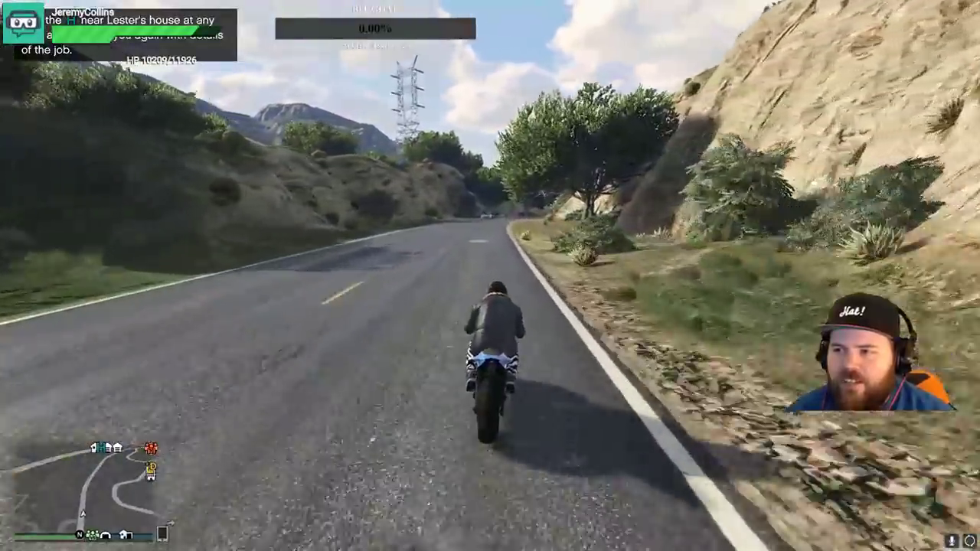
key("w")
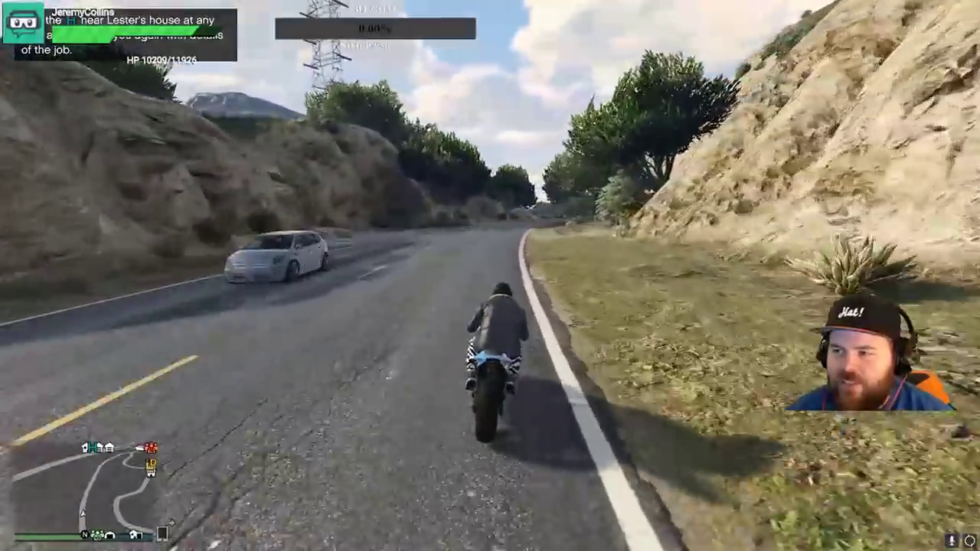
key("w")
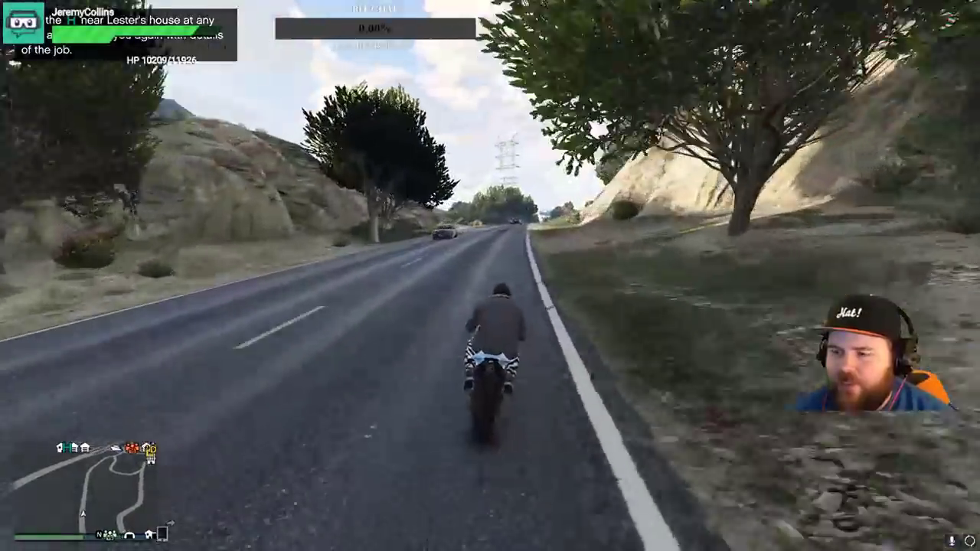
key("w")
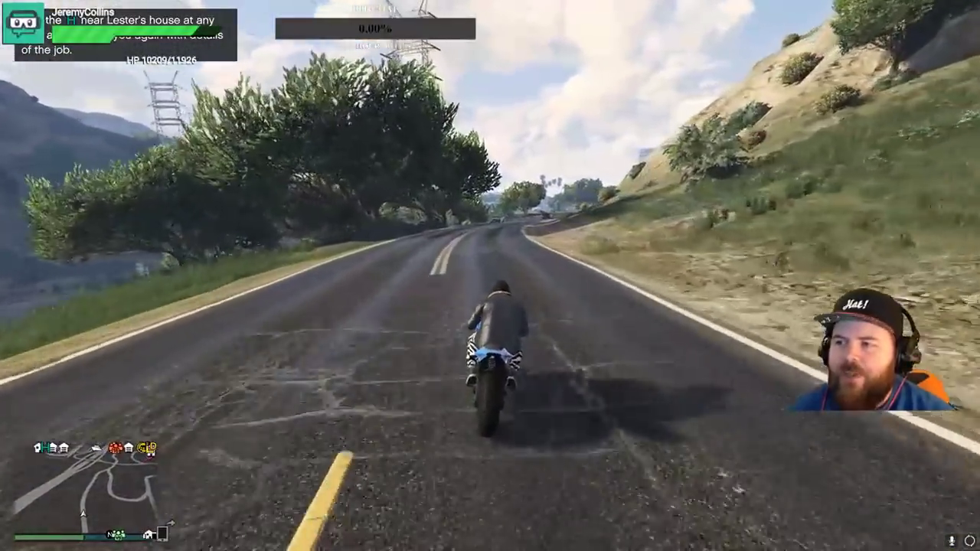
key("w")
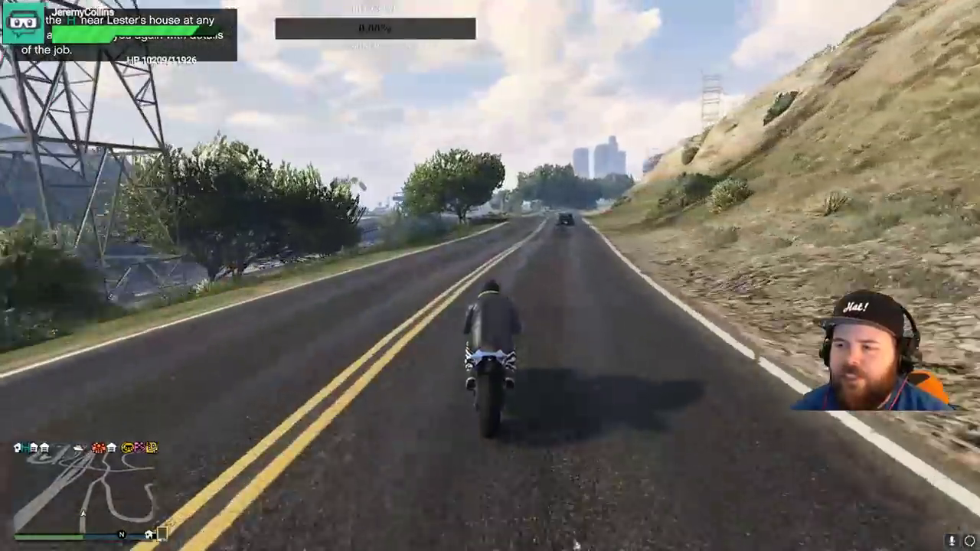
key("w")
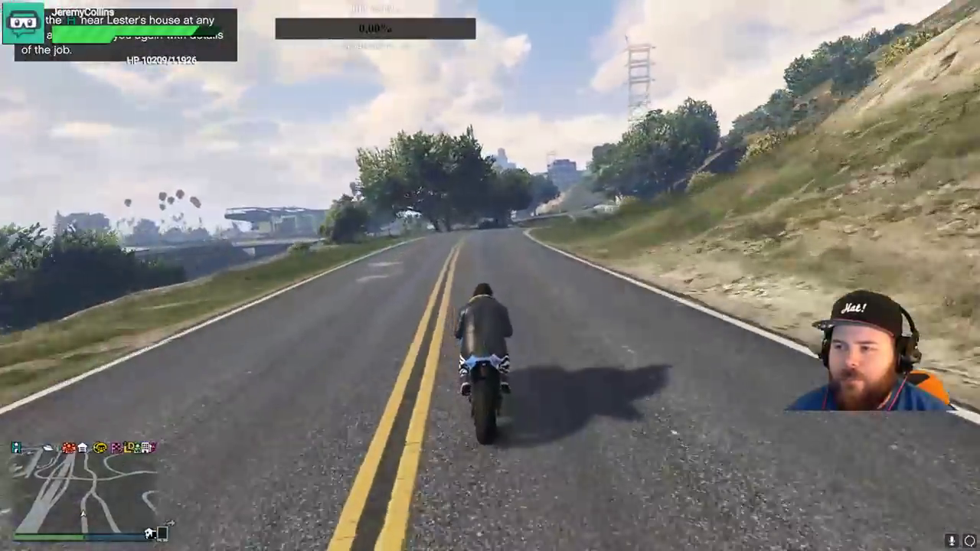
key("w")
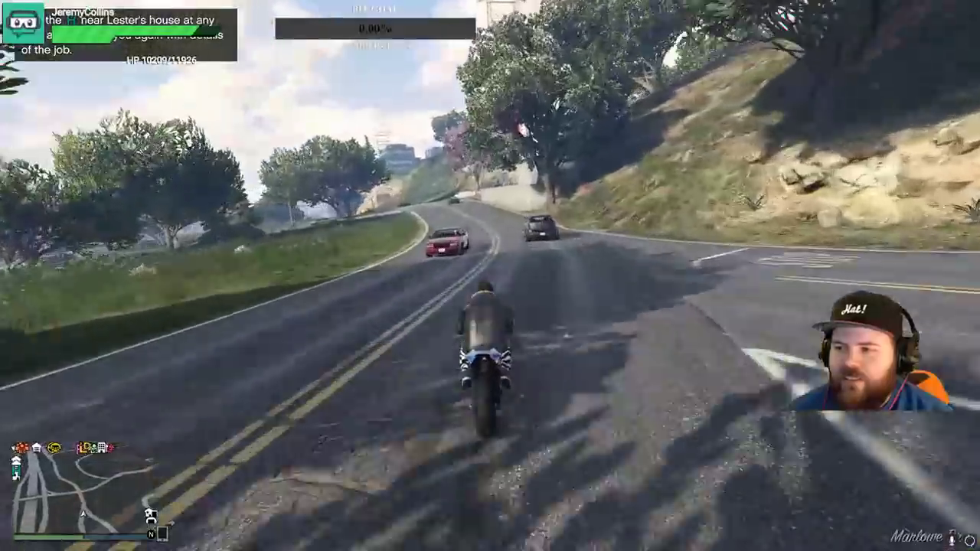
key("w")
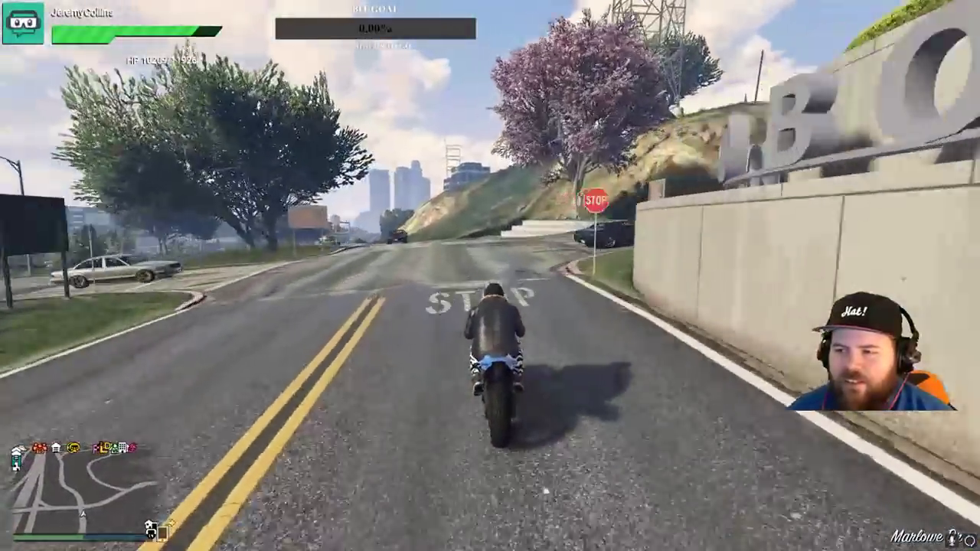
- Turn left through the intersection into the city and stop near the crosswalk corner
key("w")
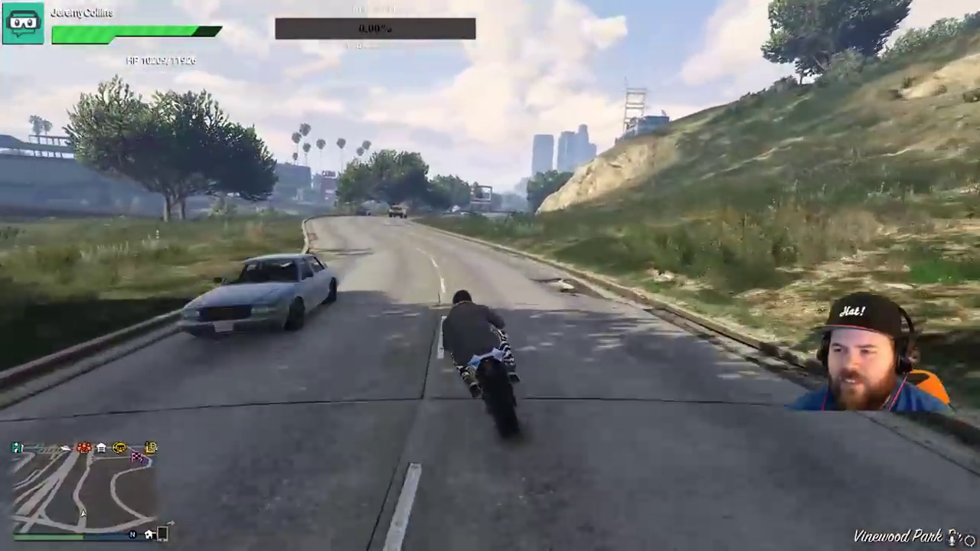
key("w")
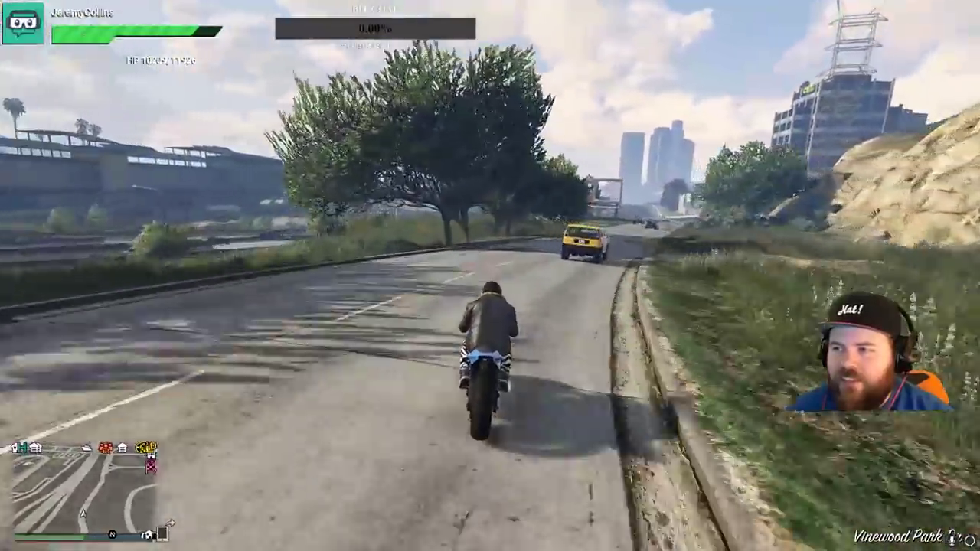
key("w")
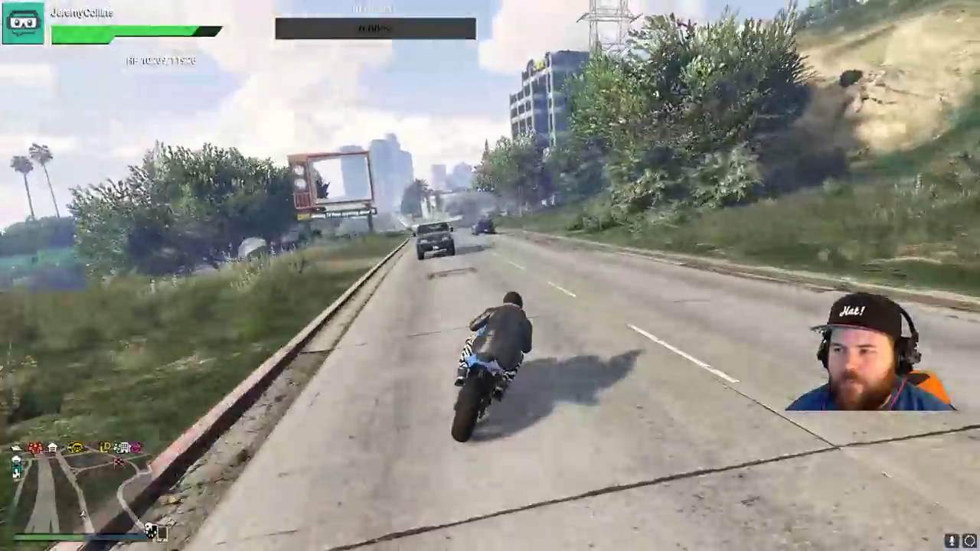
key("w")
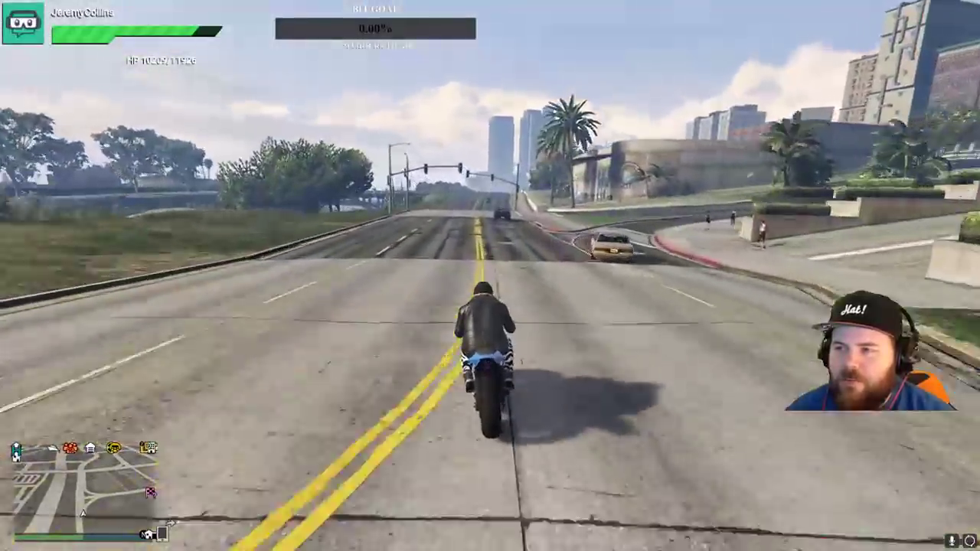
key("w")
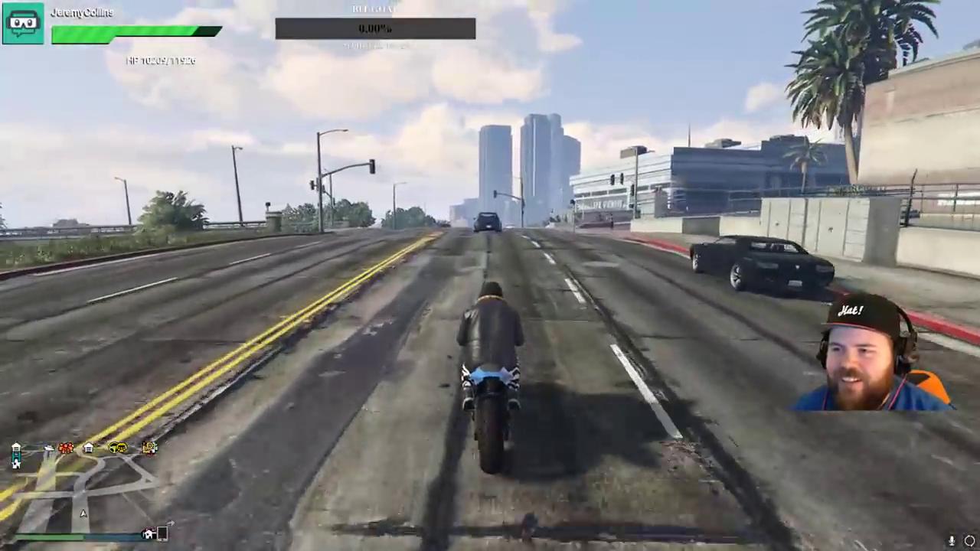
key("a")
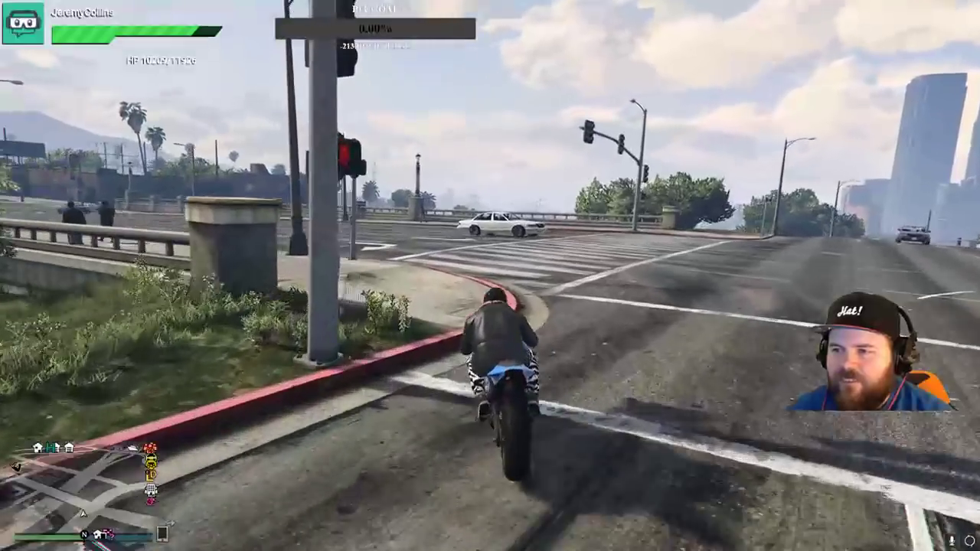
key("w")
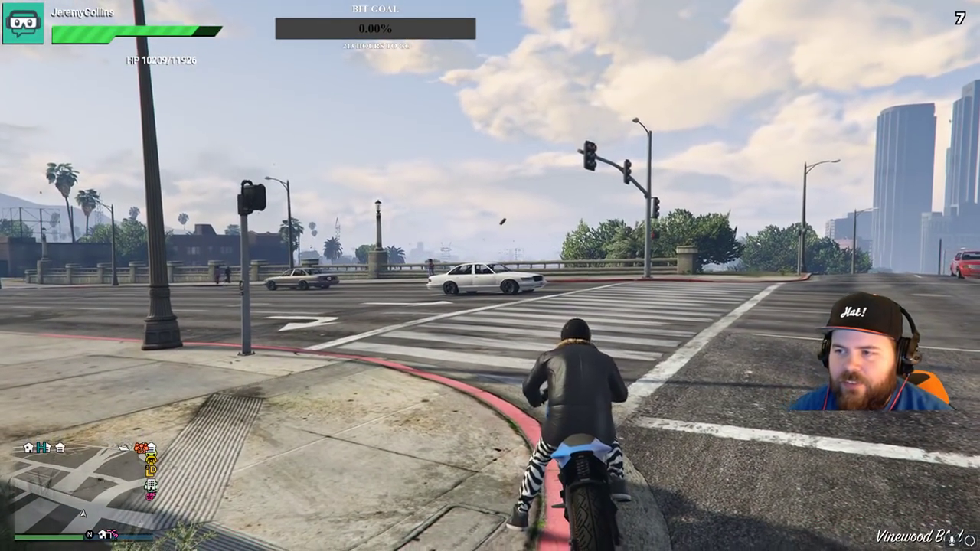
- Start recording a gameplay clip and launch the rider off the bike over the railing
key("z")
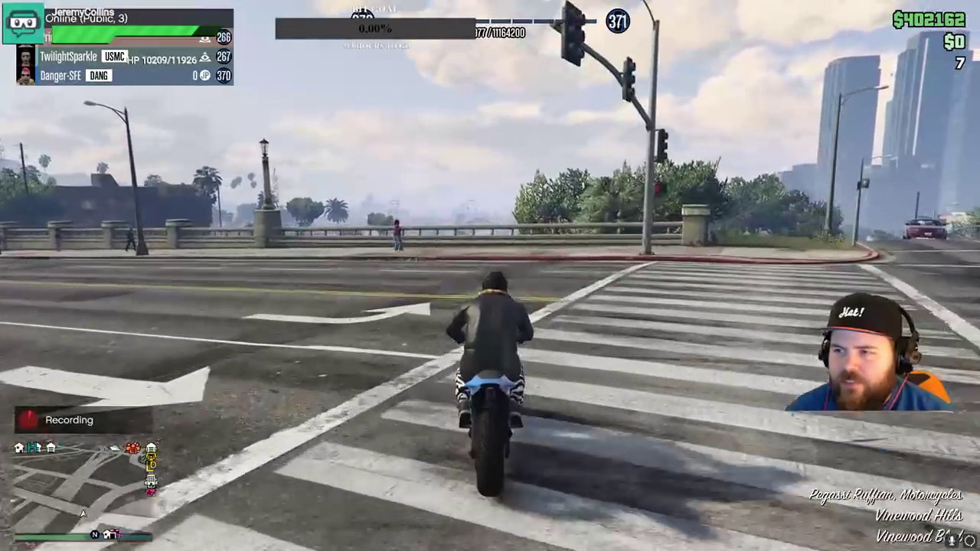
key("a")
key("w")
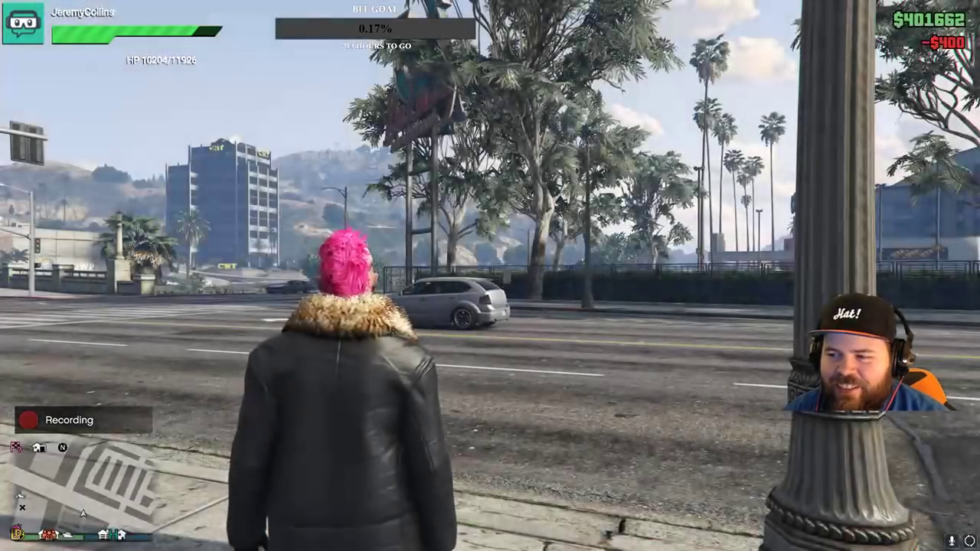
- After respawning, toggle the character wheel overlay, then open the GTA Online pause menu
key("alt")
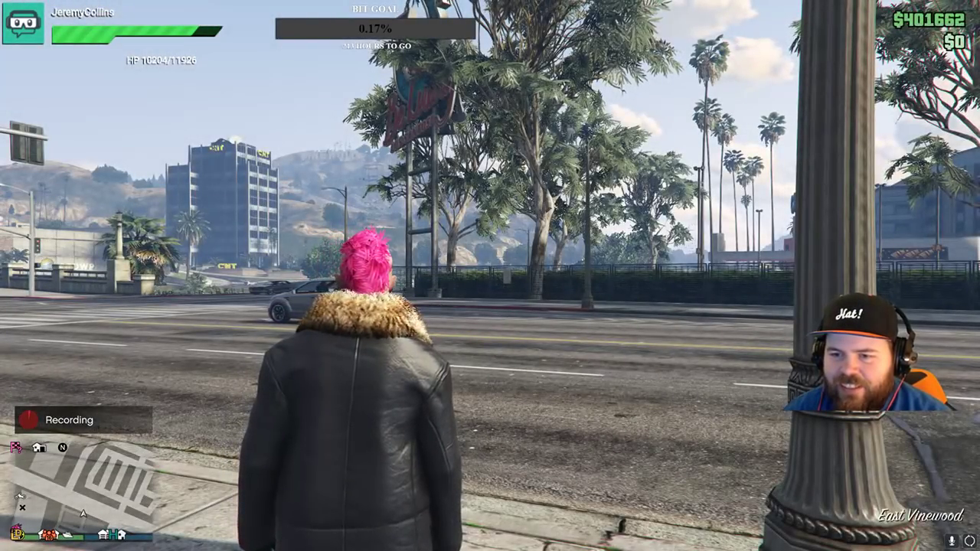
key("z")
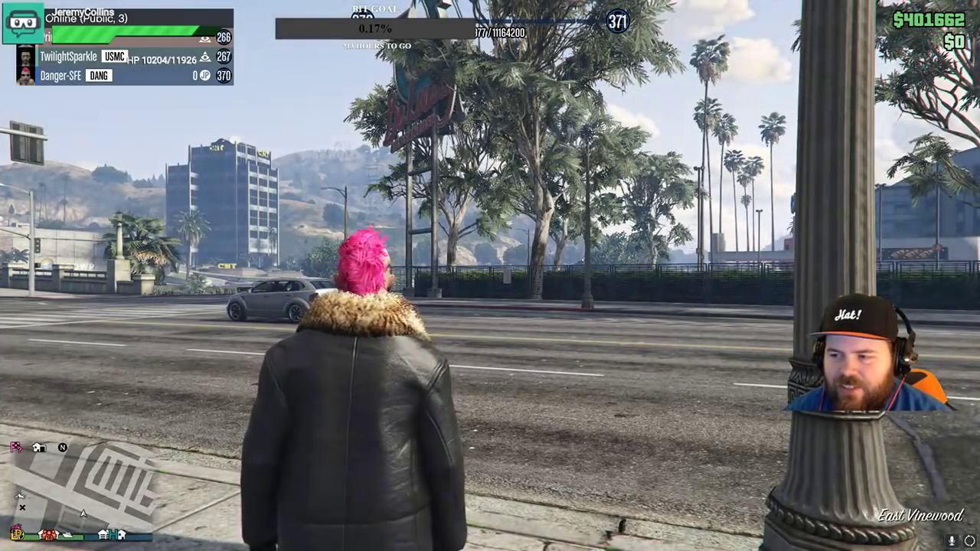
key("Escape")
- On the Online tab, select Leave GTA Online and confirm quitting the session
key("e")
key("e")
key("e")
key("e")
key("e")
key("e")
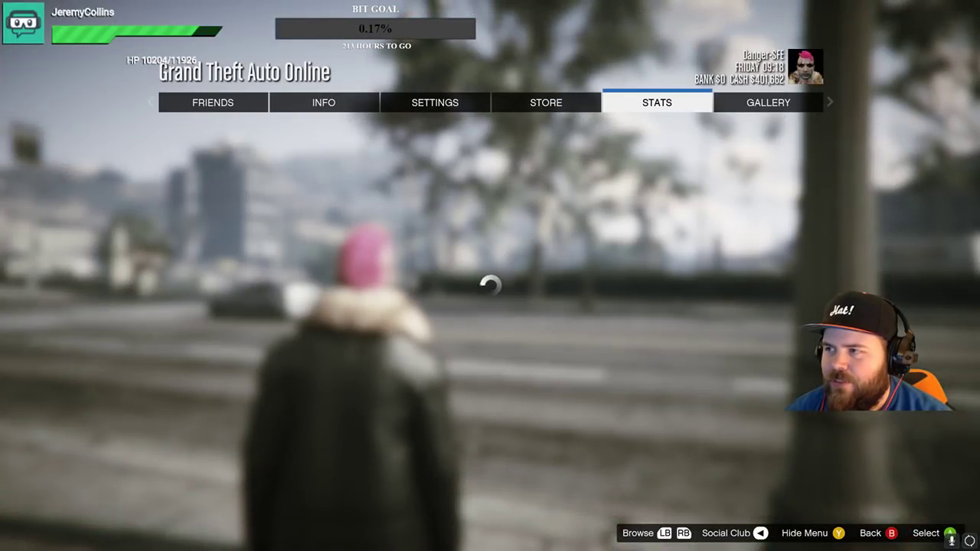
key("q")
key("q")
key("q")
key("q")
key("q")
key("q")
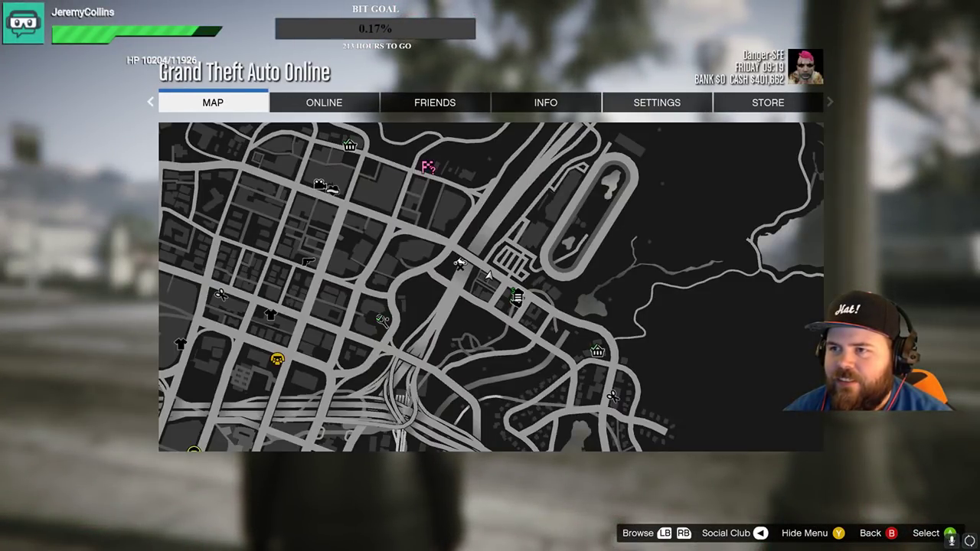
key("q")
key("q")
key("q")
key("e")
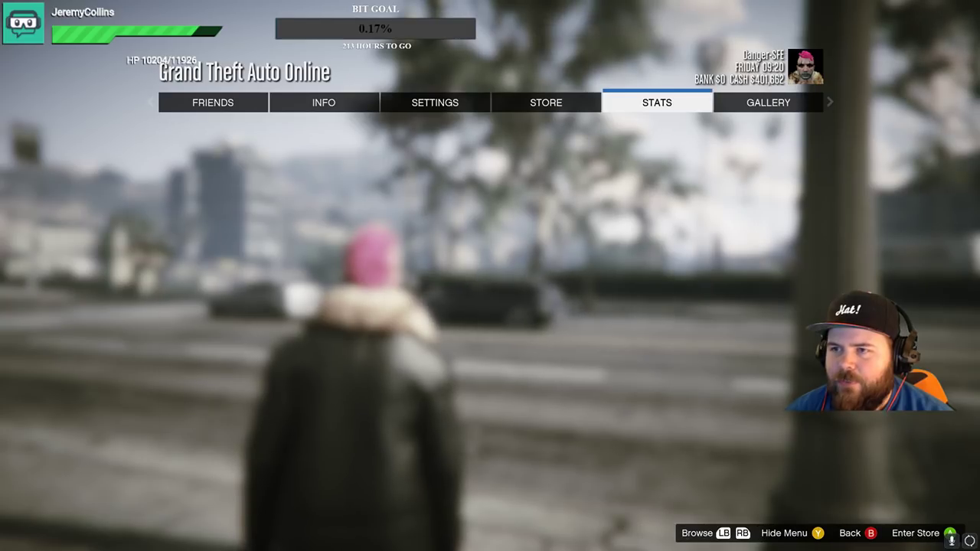
key("e")
key("e")
key("e")
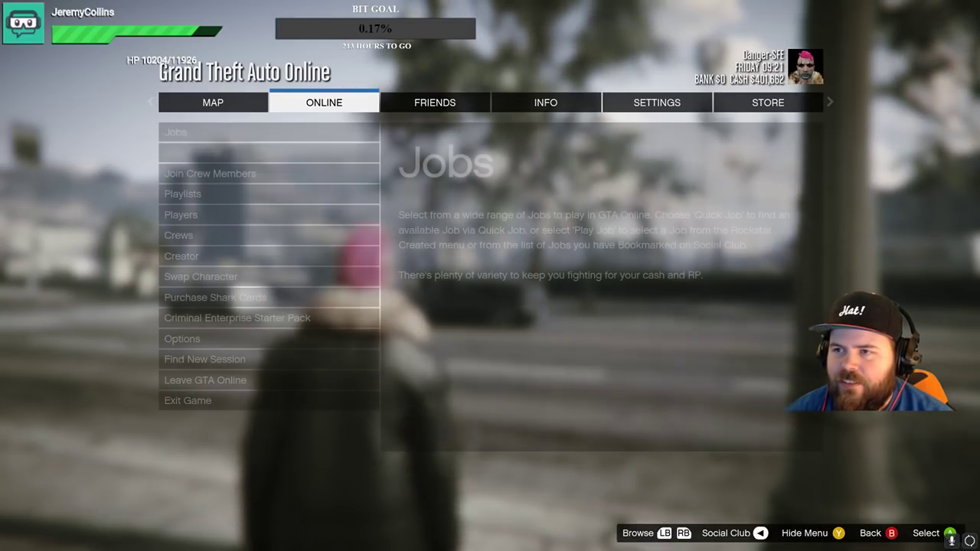
key("Return")
key("Up")
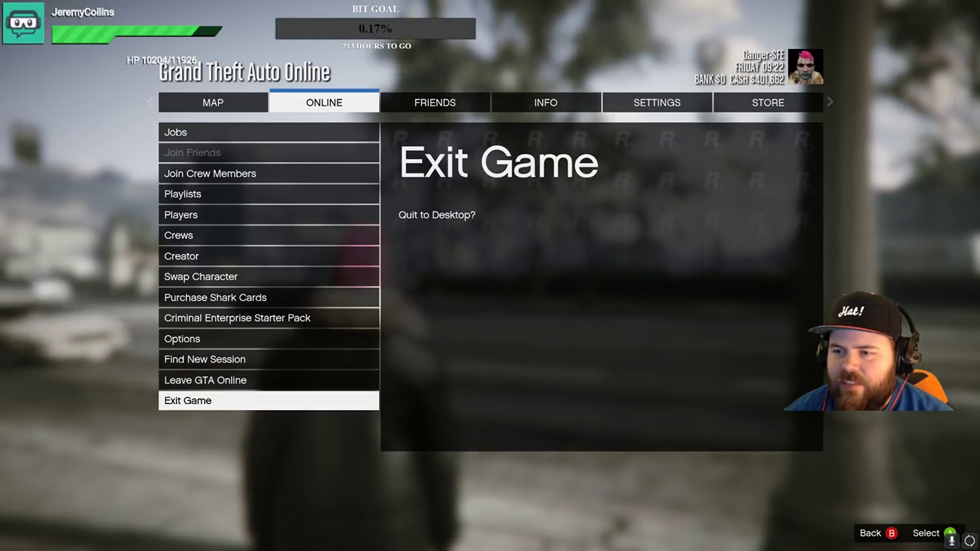
key("Up")
key("Return")
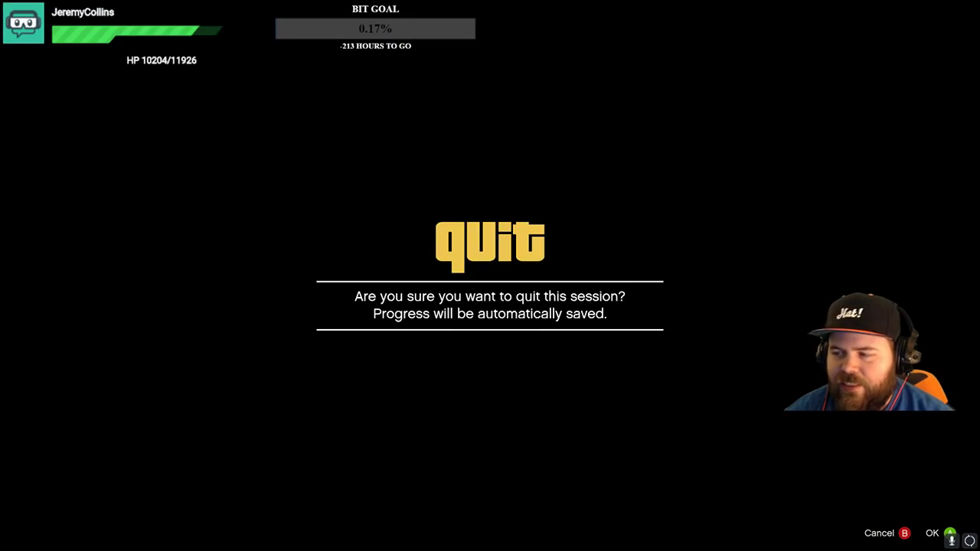
key("Escape")
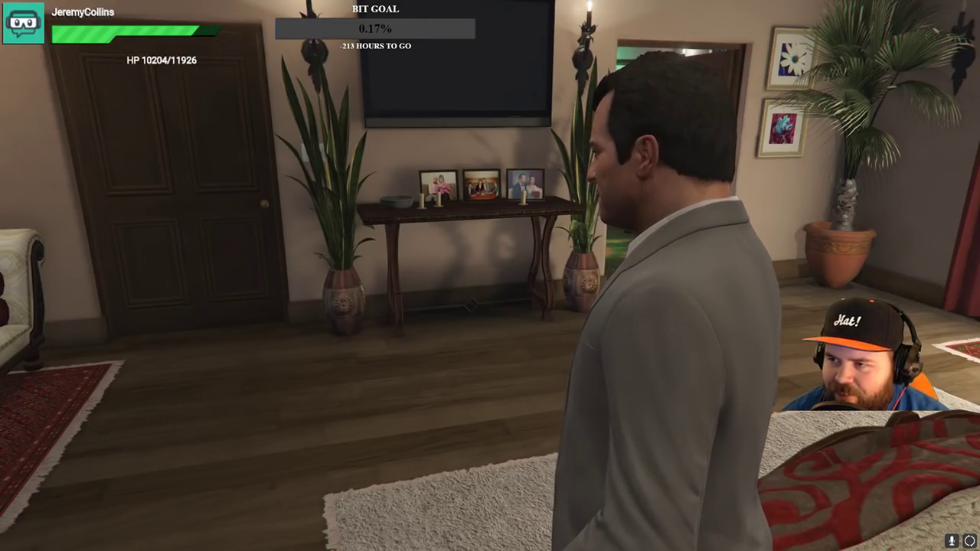
- Open Settings > Graphics from the story-mode pause menu and browse down to VSync
key("Escape")
key("e")
key("e")
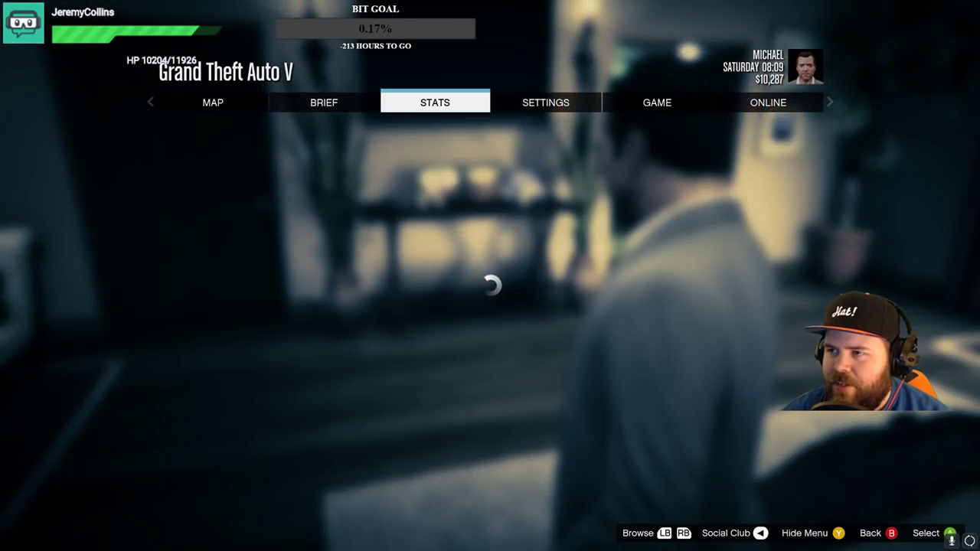
key("e")
key("Return")
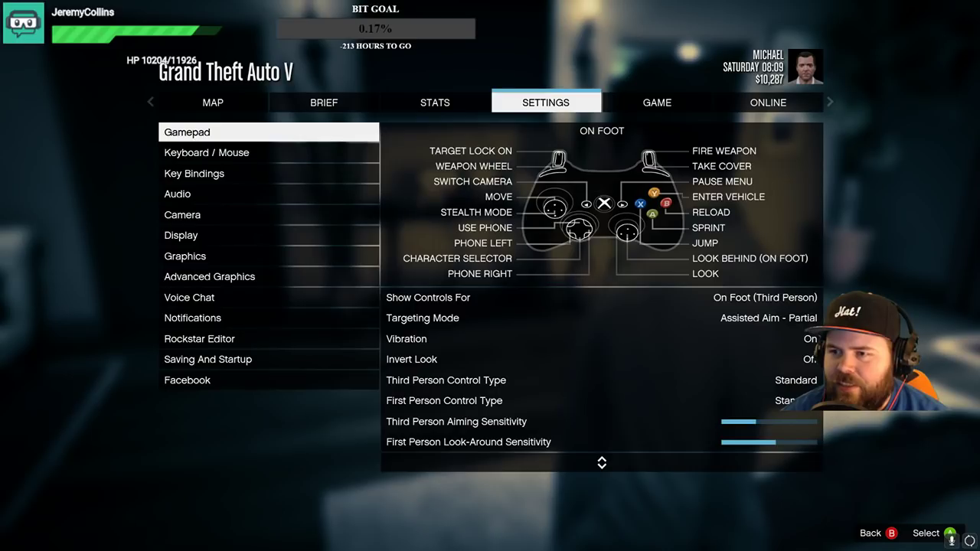
key("Down")
key("Down")
key("Down")
key("Down")
key("Down")
key("Down")
key("Return")
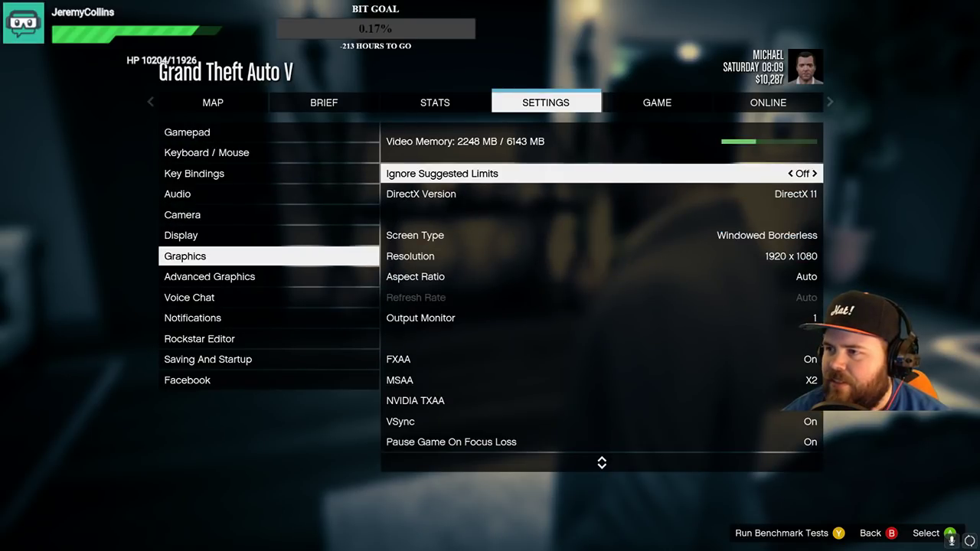
key("Down")
key("Down")
key("Down")
key("Down")
key("Down")
key("Down")
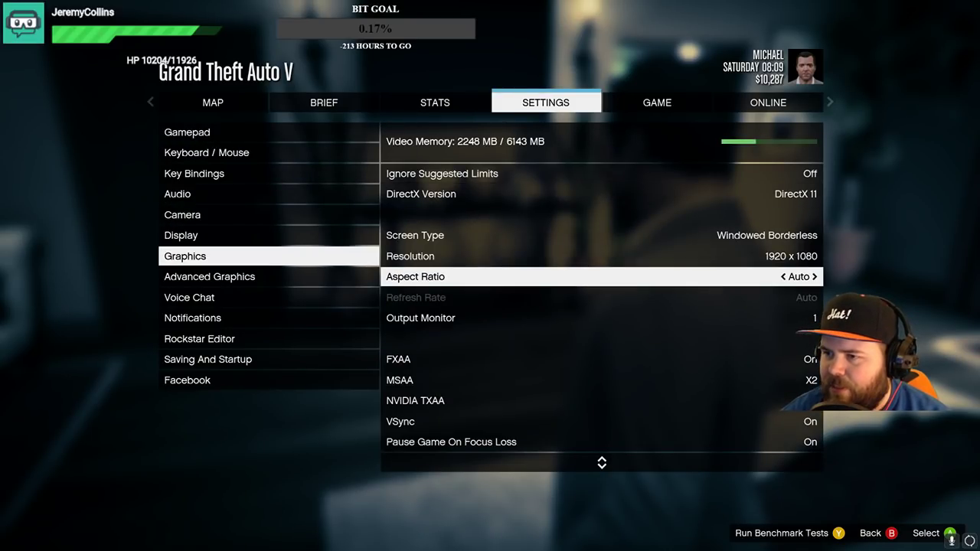
key("Down")
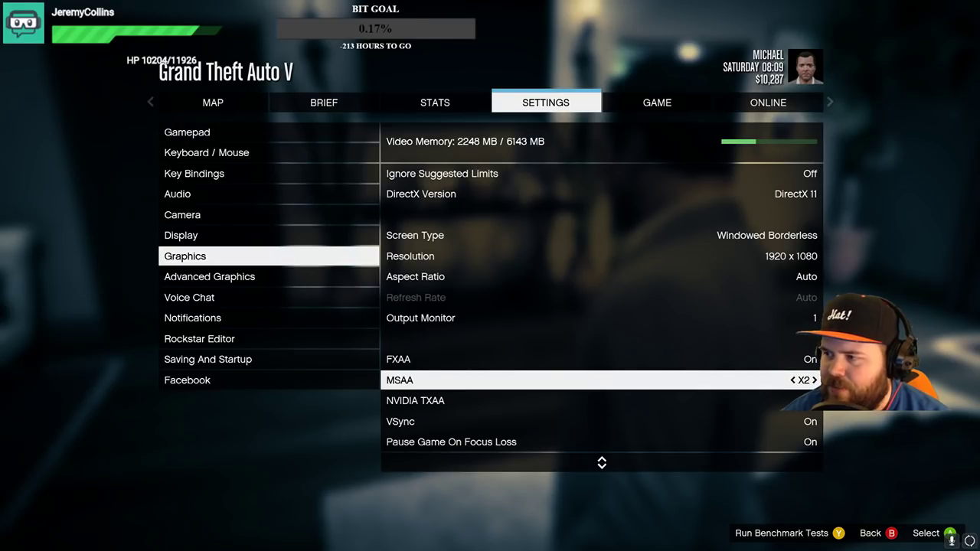
key("Down")
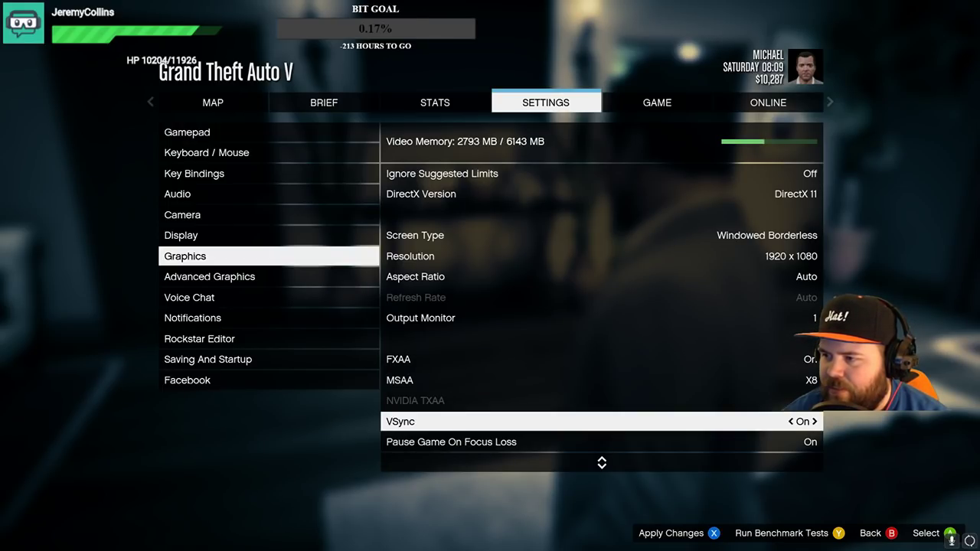
key("Down")
key("Down")
key("Down")
key("Down")
key("Down")
key("Down")
key("Down")
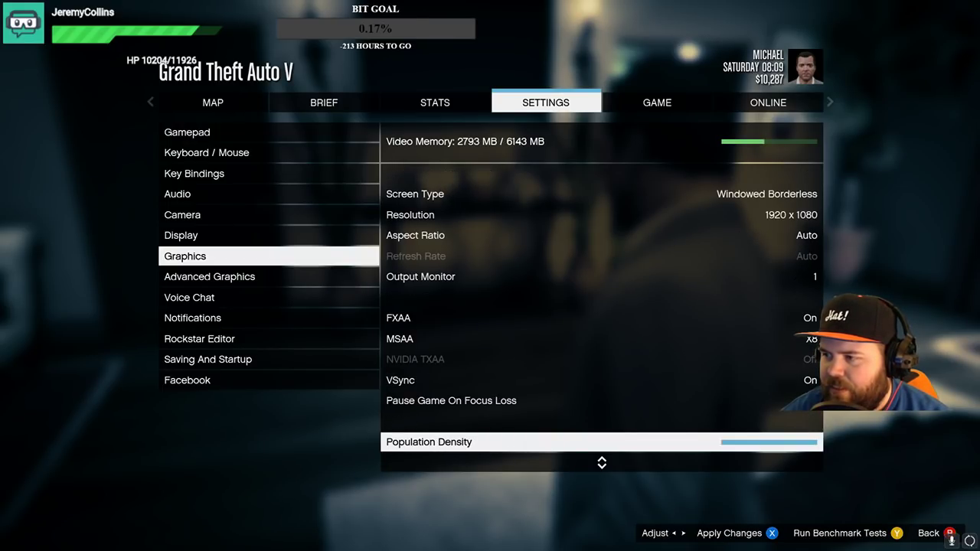
- Raise Texture Quality and Particles Quality to Very High in the graphics list
key("Up")
key("Up")
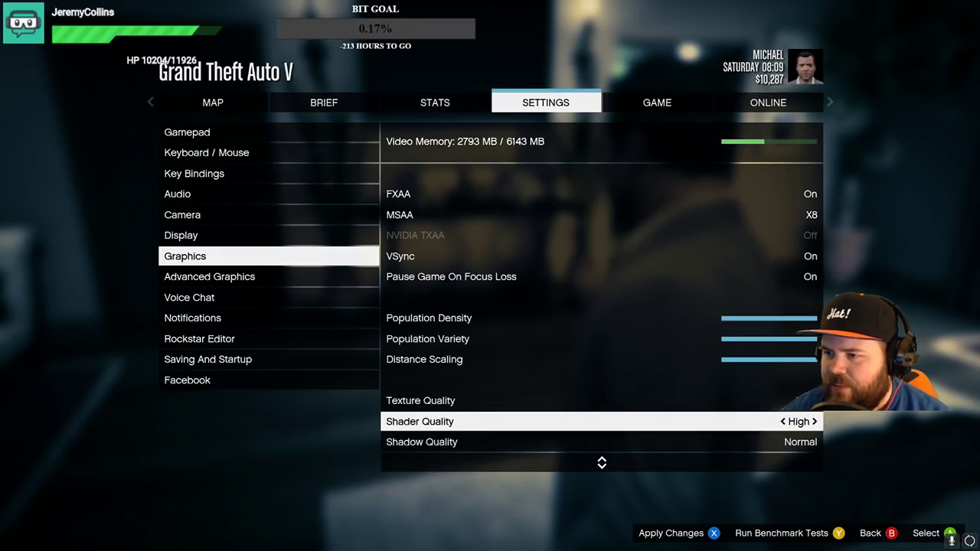
key("Right")
key("Right")
key("Down")
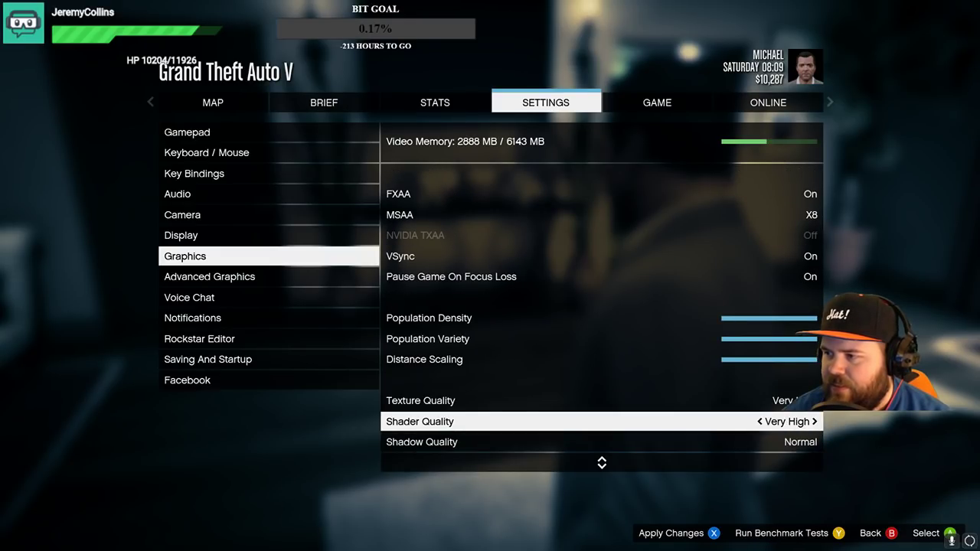
key("Down")
key("Down")
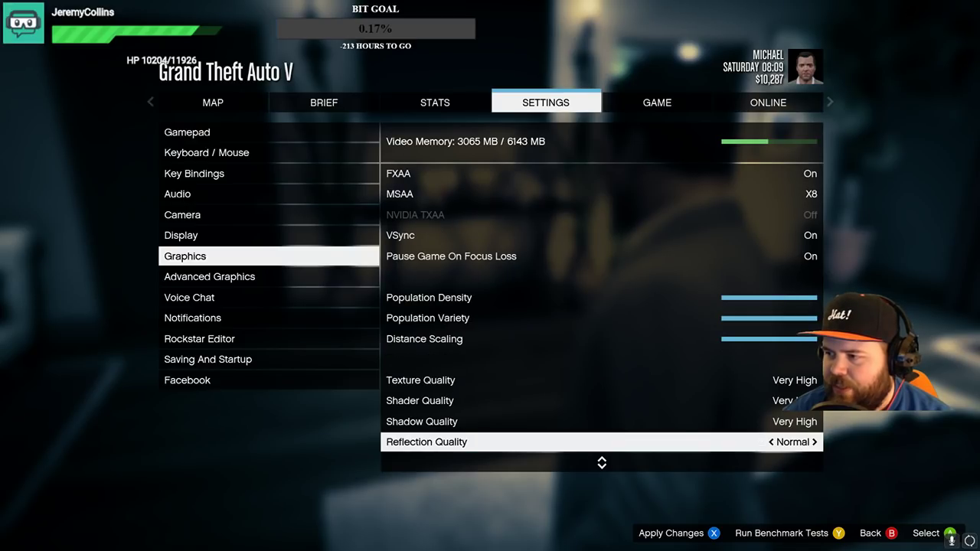
key("Down")
key("Down")
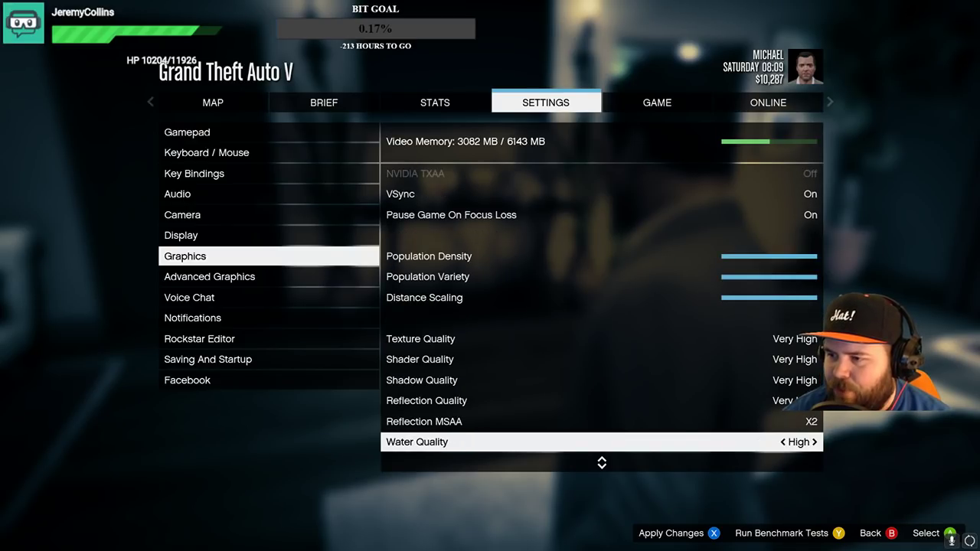
key("Up")
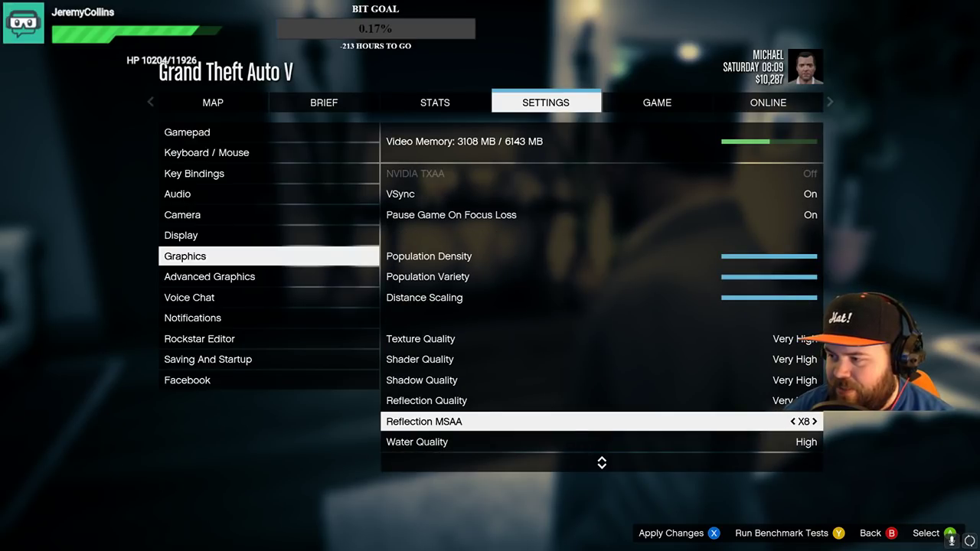
key("Down")
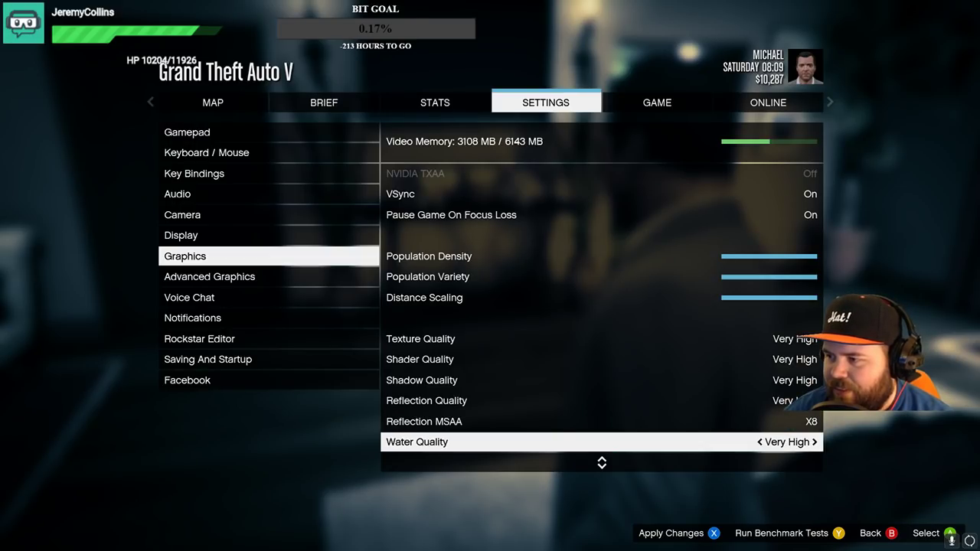
key("Down")
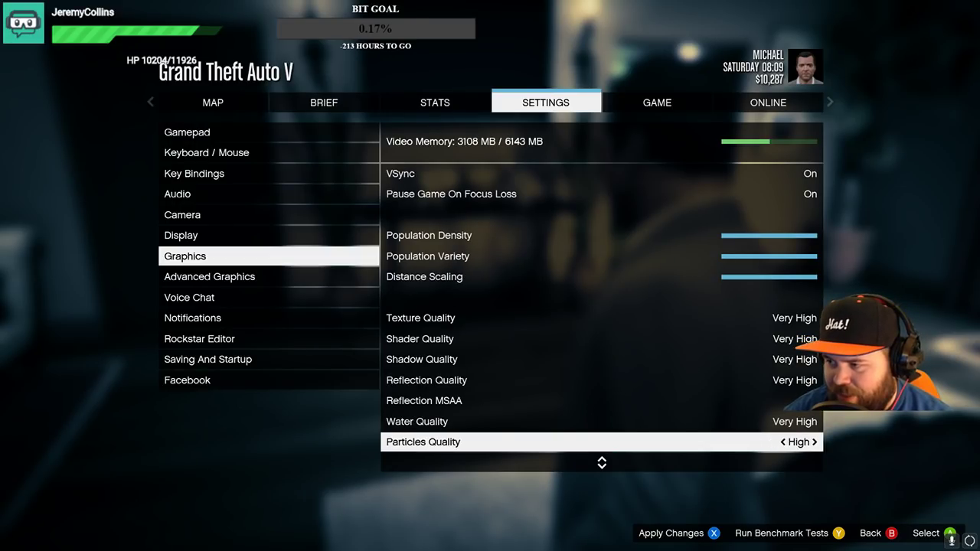
key("Right")
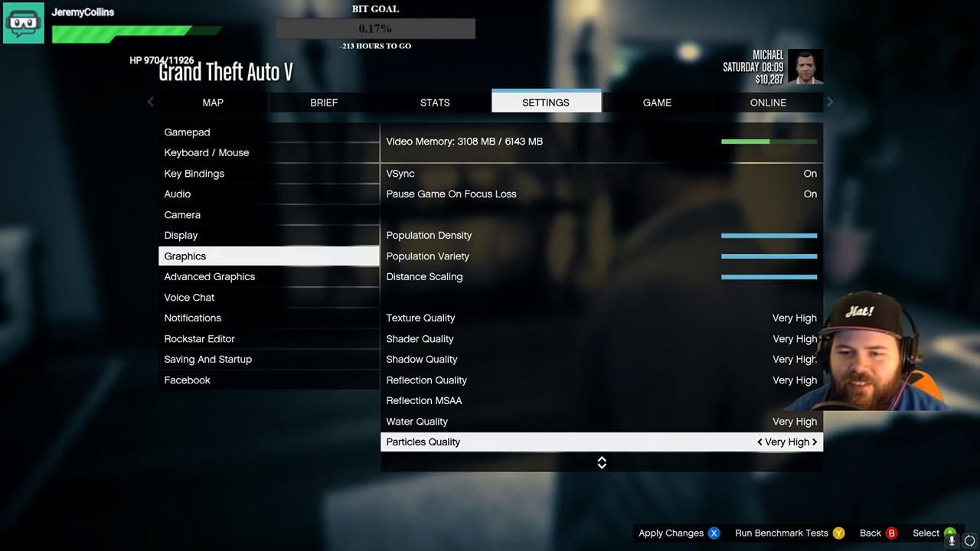
- Lower Soft Shadows two notches to Sharp, then raise Post FX to Ultra
key("Down")
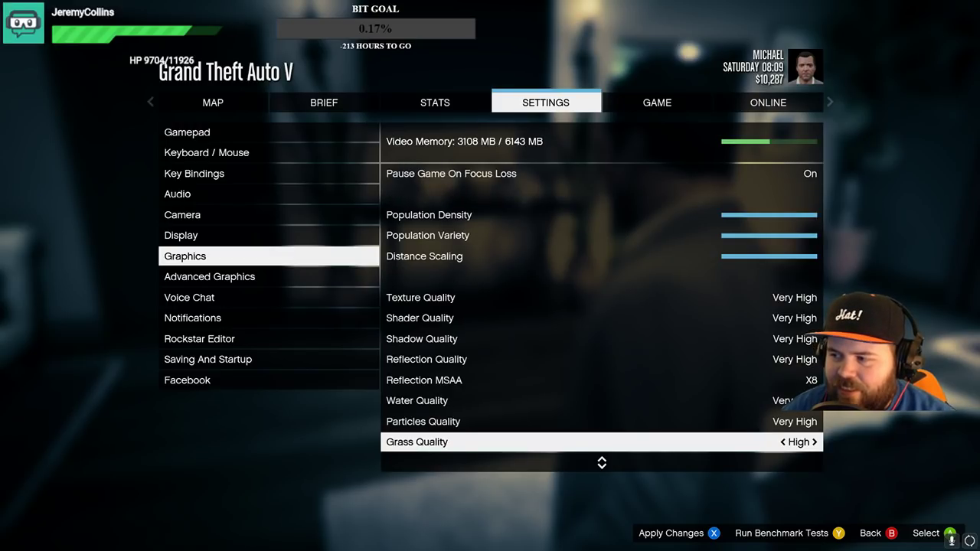
key("Down")
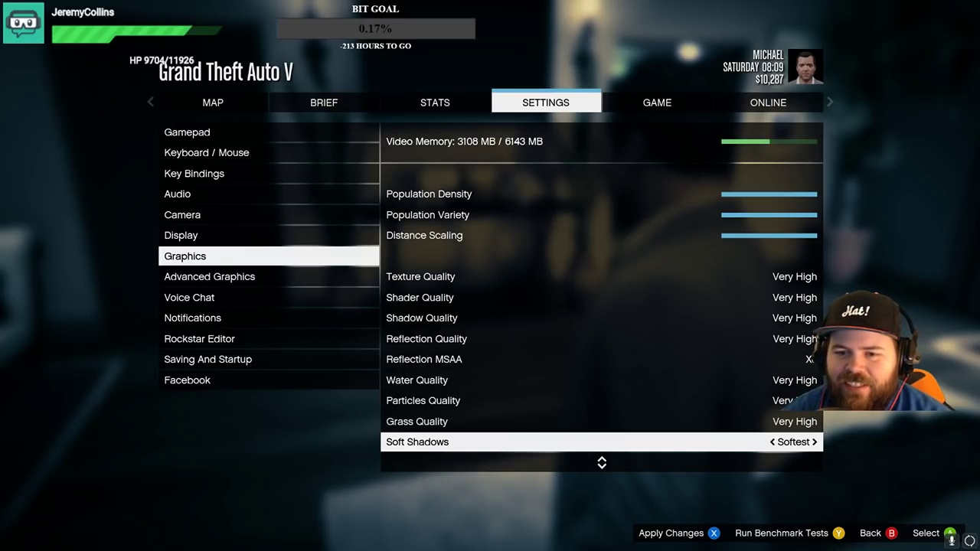
key("Left")
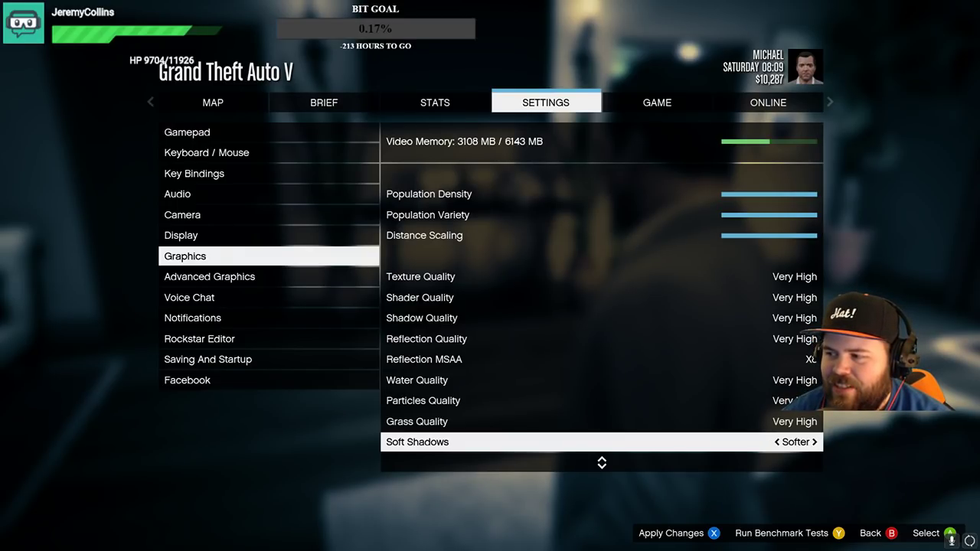
key("Left")
key("Left")
key("Down")
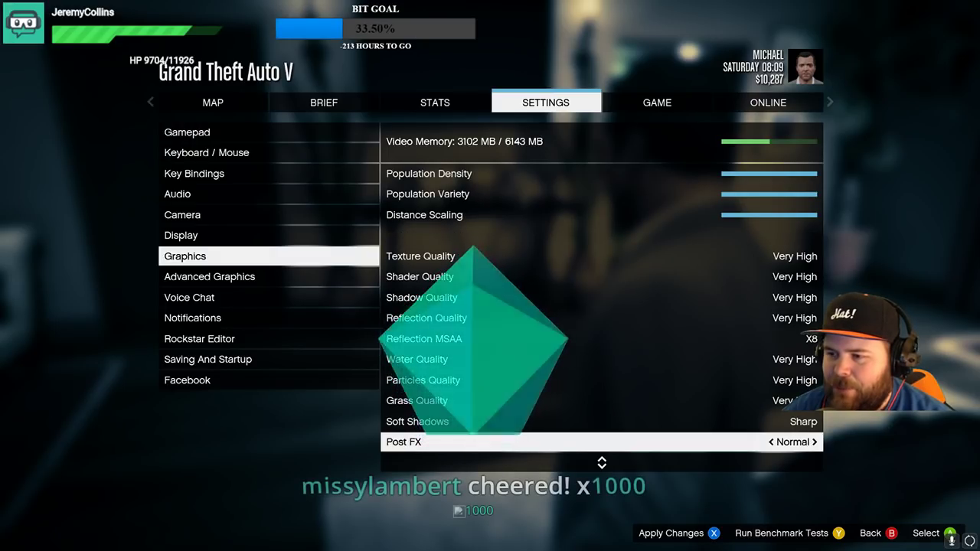
key("Right")
key("Right")
key("Right")
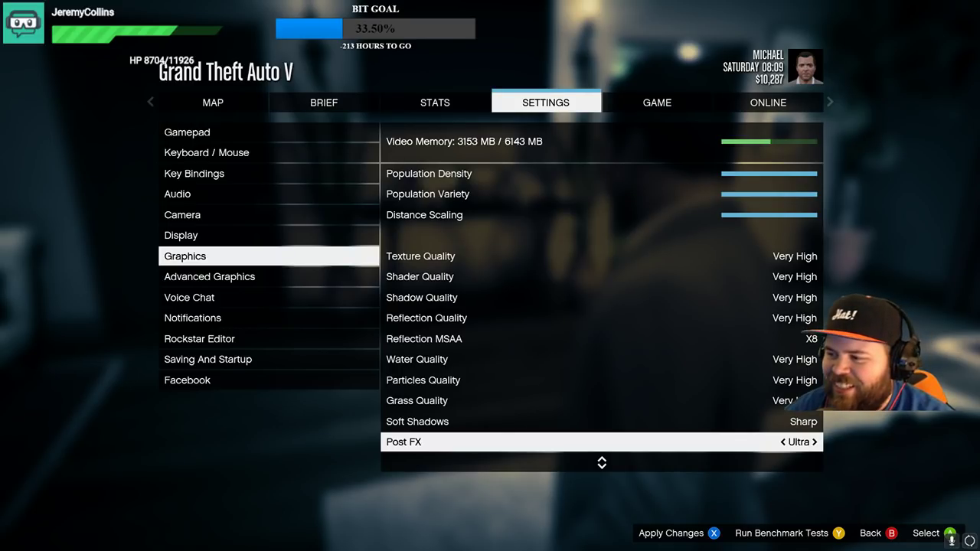
- Set Reflection Quality to Ultra, keeping Shadow, Shader and Texture Quality at Very High
key("Up")
key("Up")
key("Up")
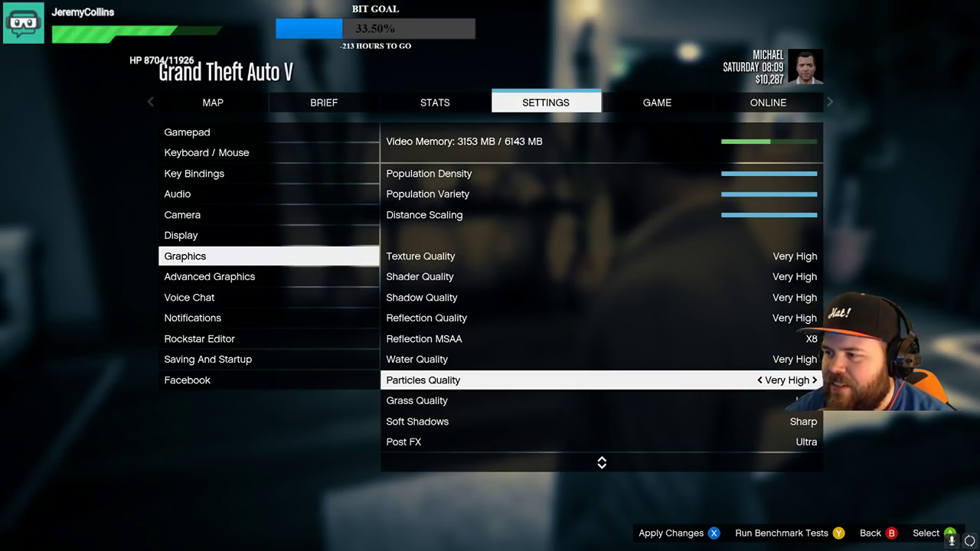
key("Up")
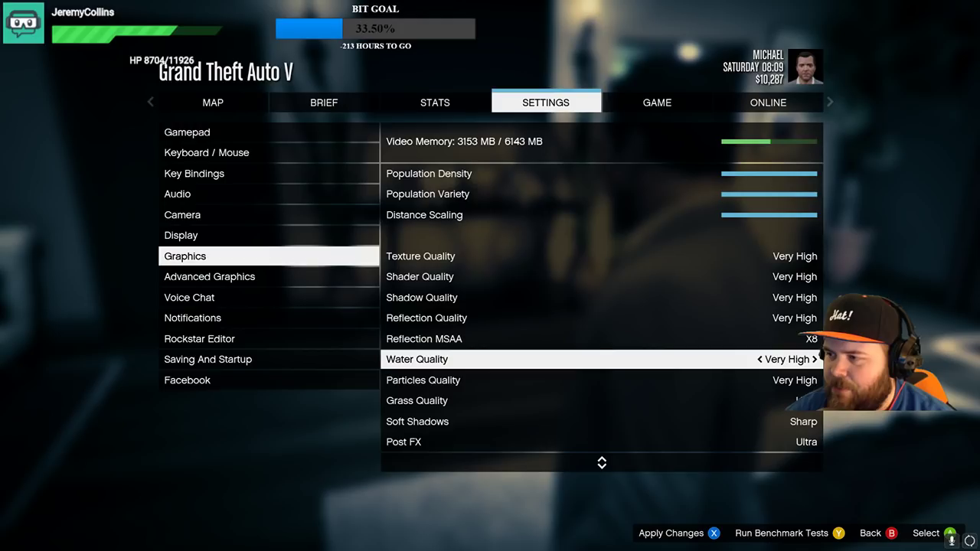
key("Up")
key("Up")
key("Right")
key("Up")
key("Right")
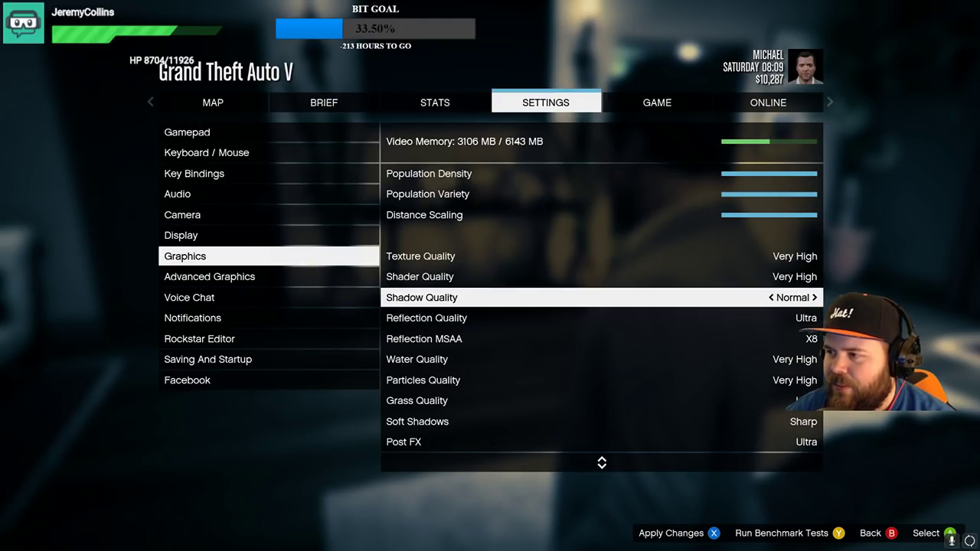
key("Left")
key("Up")
key("Right")
key("Left")
key("Up")
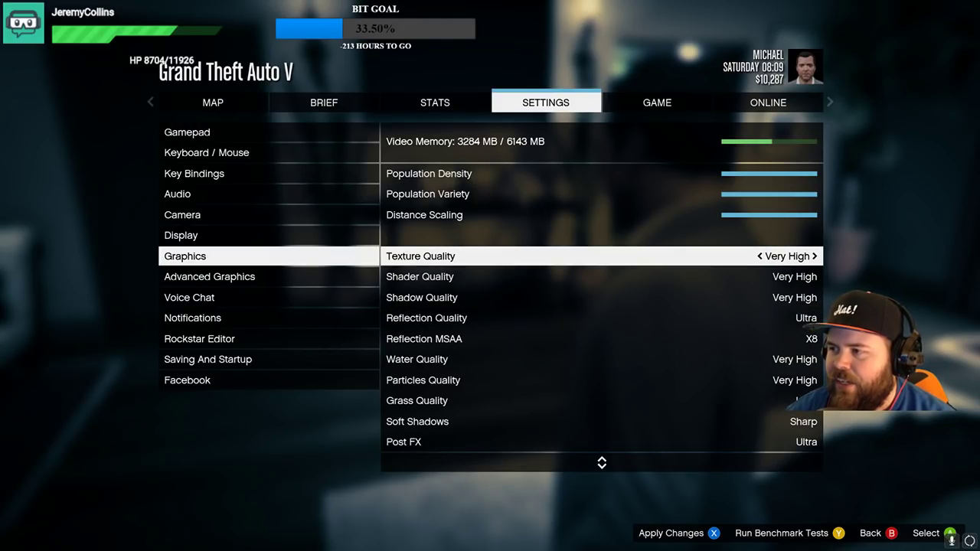
key("Right")
key("Left")
- Turn depth of field on, Anisotropic X16, Ambient Occlusion High, Tessellation Very High, and apply
key("Down")
key("Down")
key("Down")
key("Down")
key("Down")
key("Down")
key("Down")
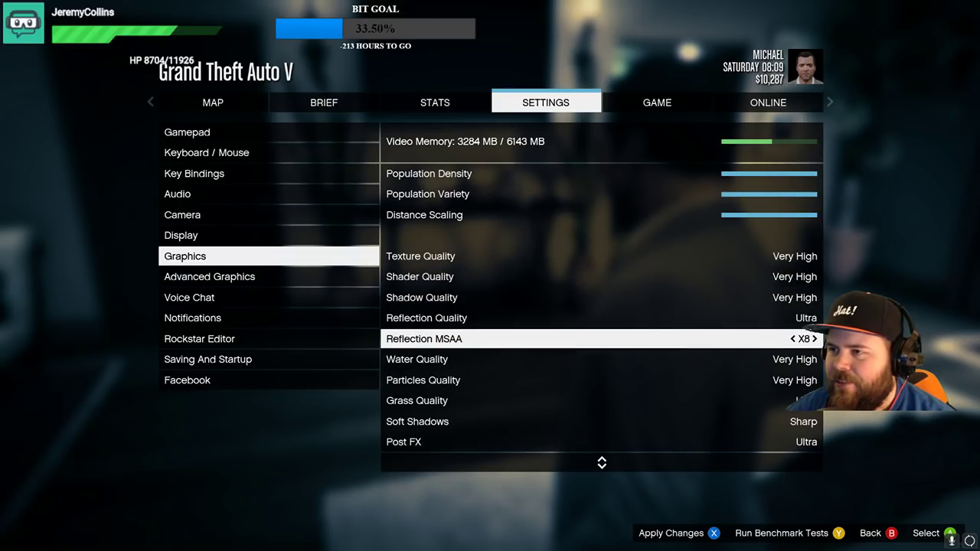
key("Down")
key("Down")
key("Down")
key("Down")
key("Down")
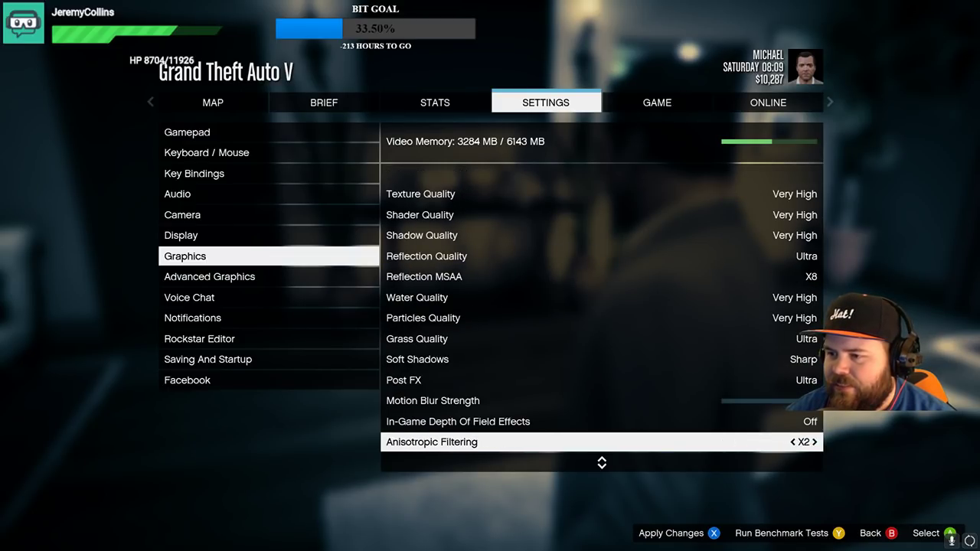
key("Up")
key("Right")
key("Down")
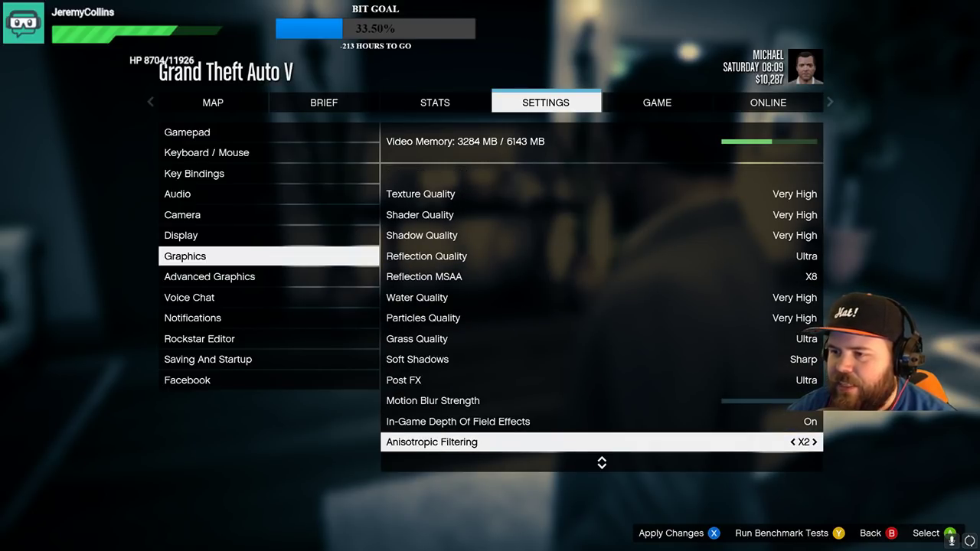
key("Left")
key("Left")
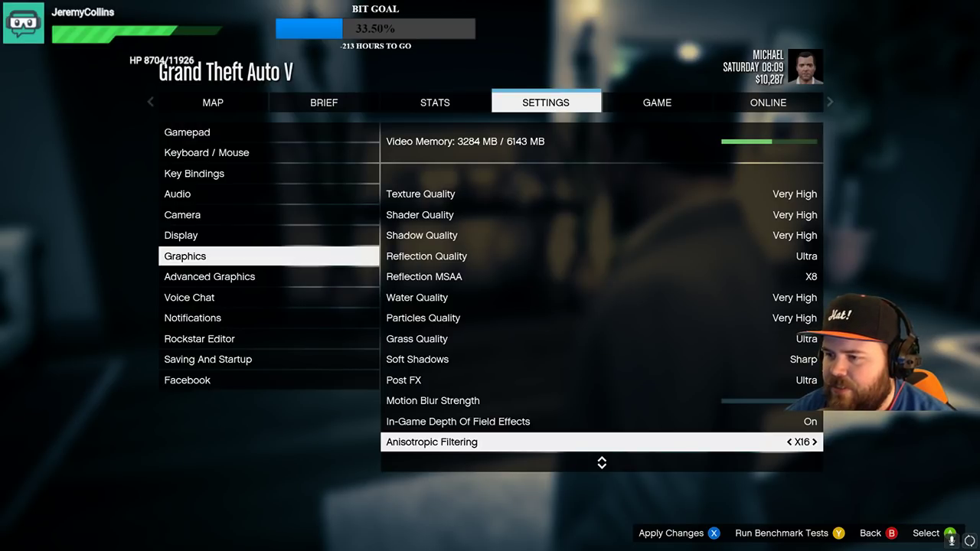
key("Down")
key("Left")
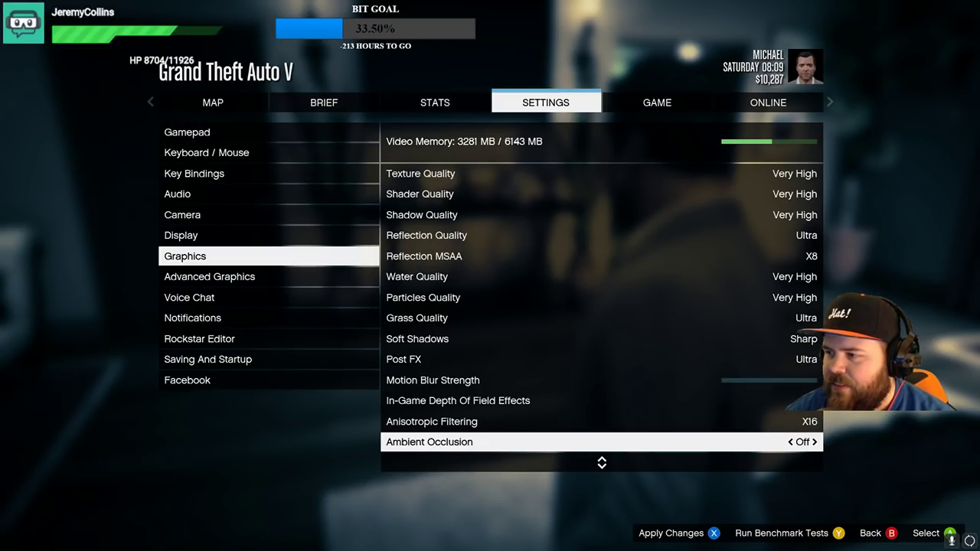
key("Left")
key("Down")
key("Left")
key("Left")
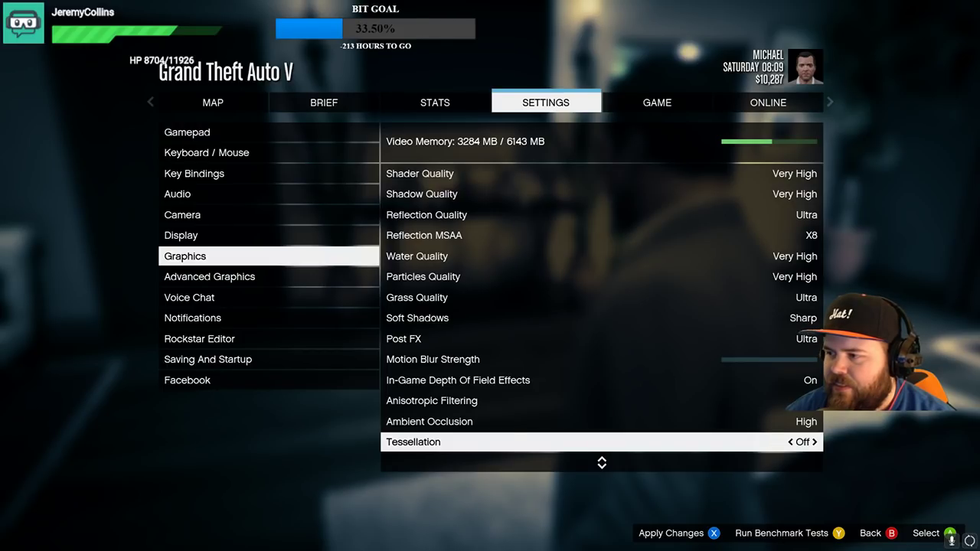
key("Down")
key("Down")
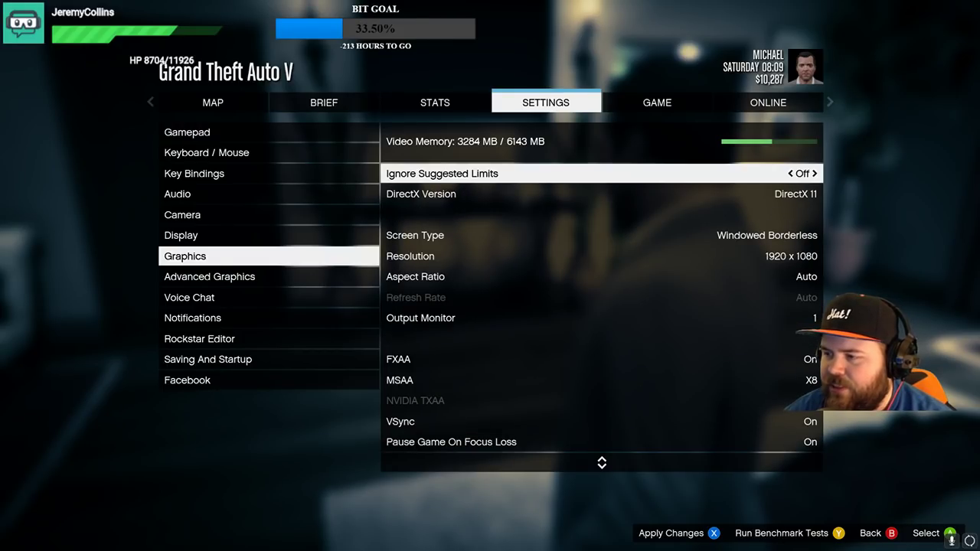
key("space")
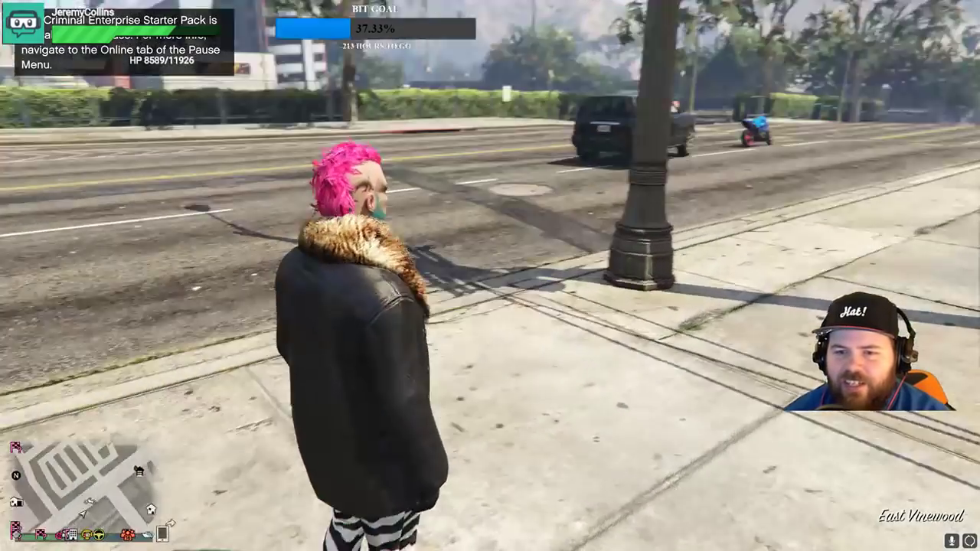
- Sprint down the sidewalk and over the bridge, then pull the driver from the grey car
key("w")
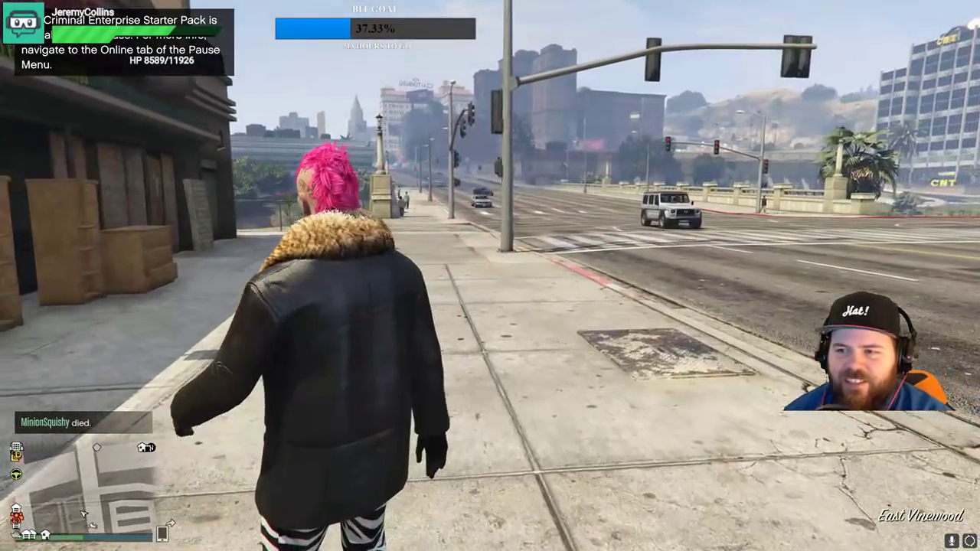
key("w")
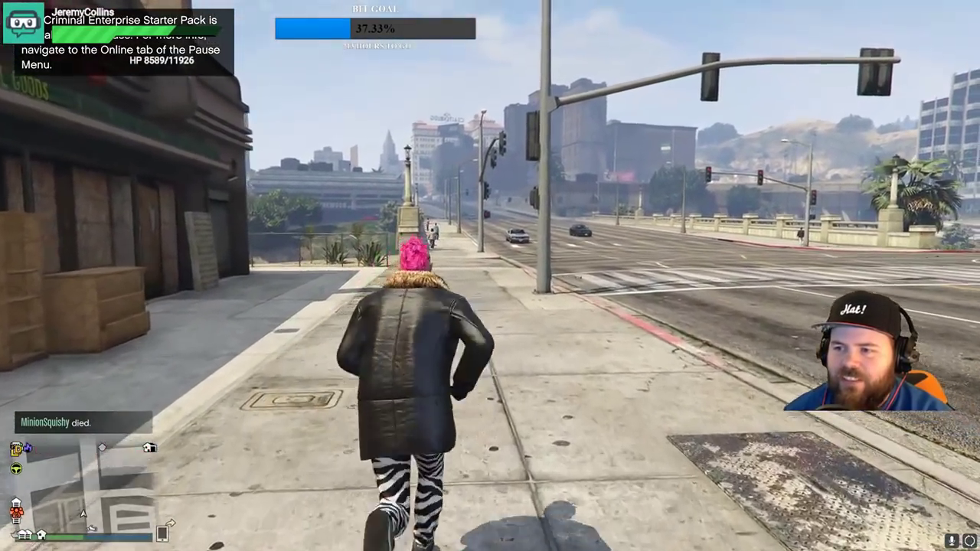
key("w")
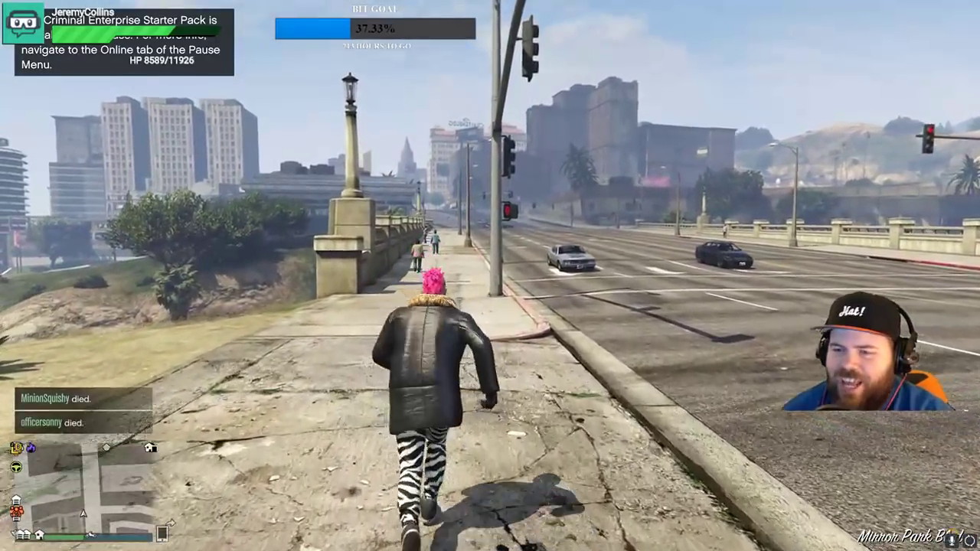
key("w")
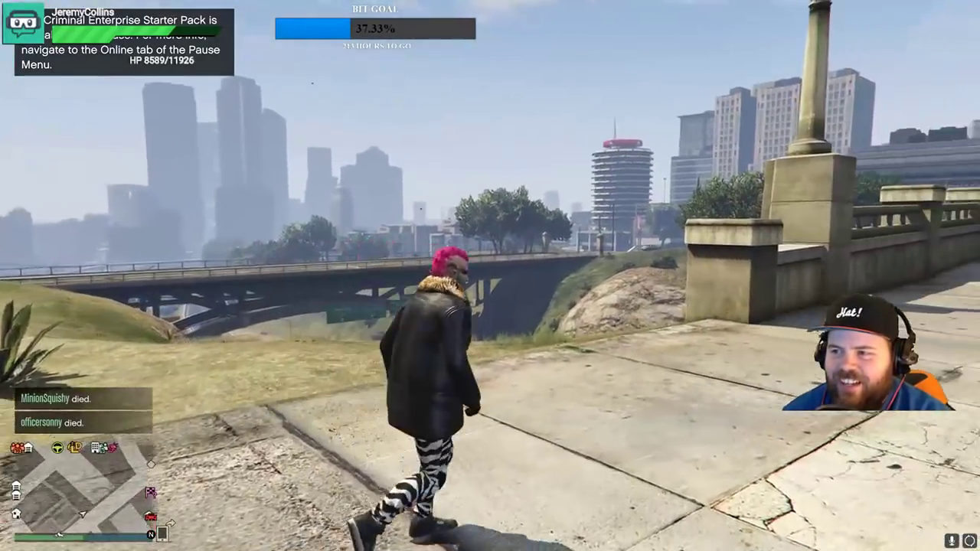
key("w")
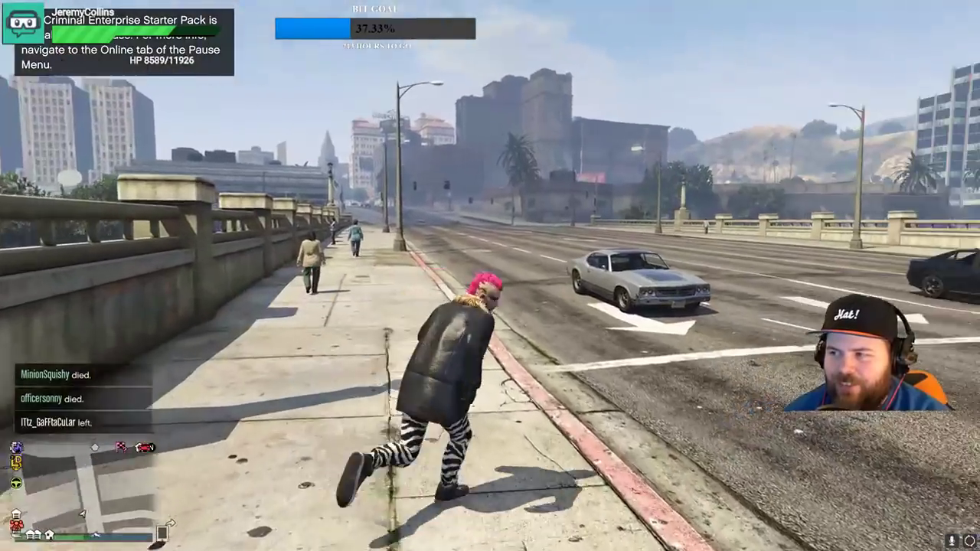
key("w")
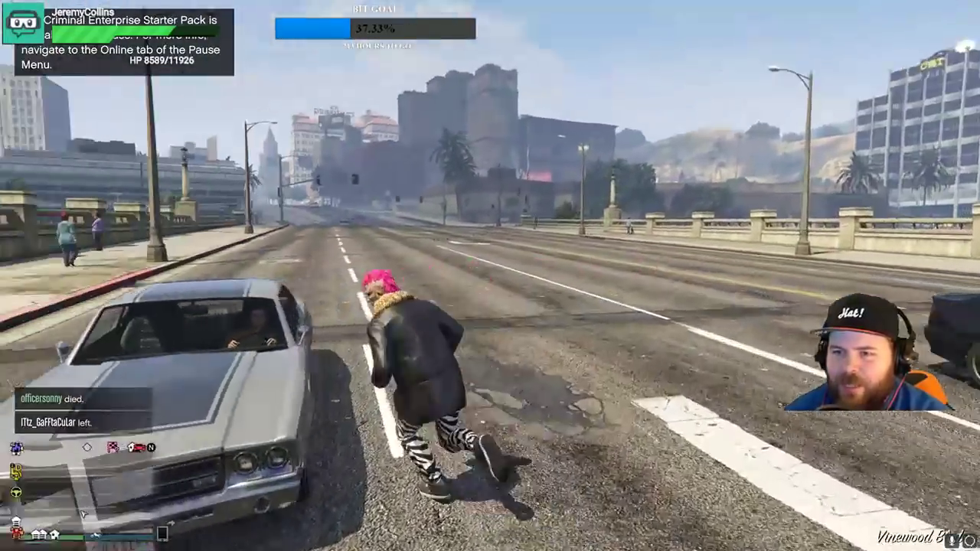
key("f")
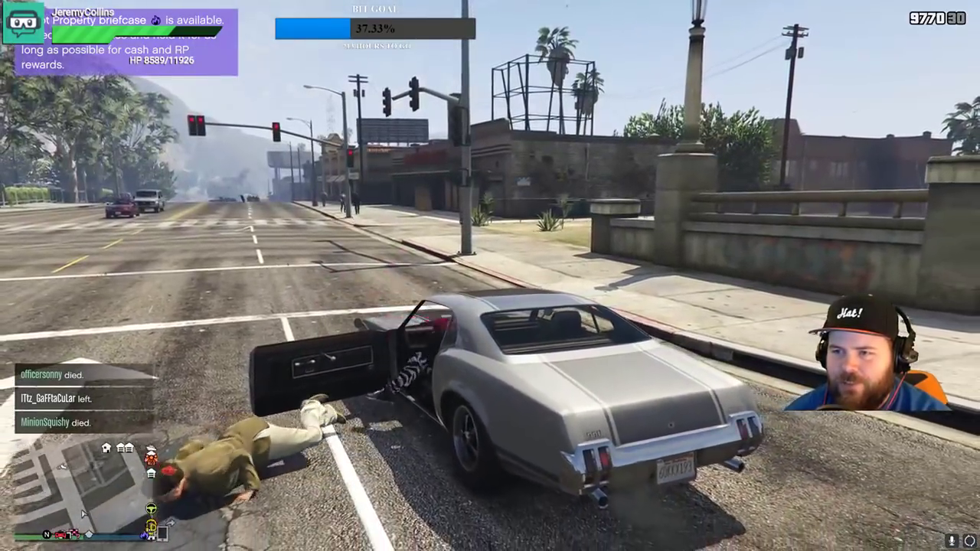
- Drive the stolen Sabre Turbo down the road past the crosswalk and traffic
key("w")
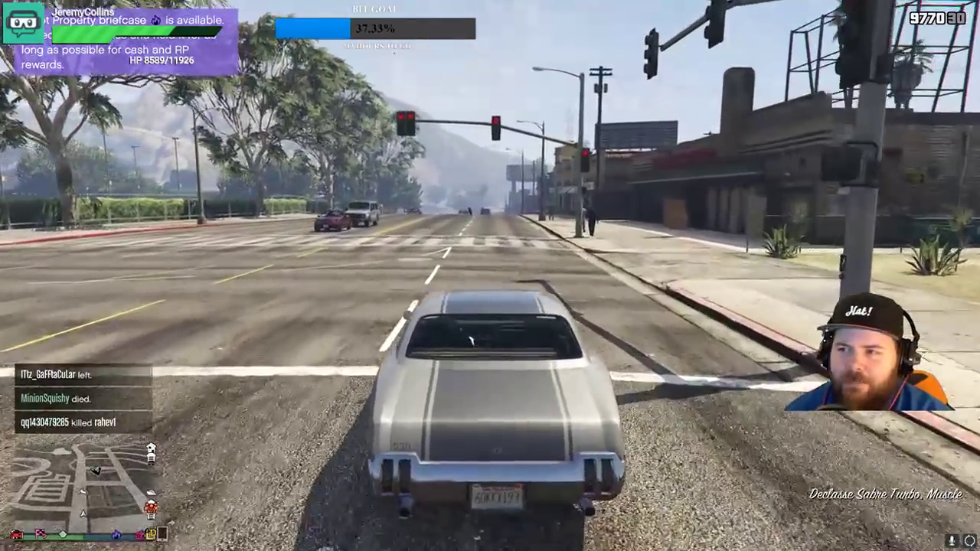
key("w")
key("w")
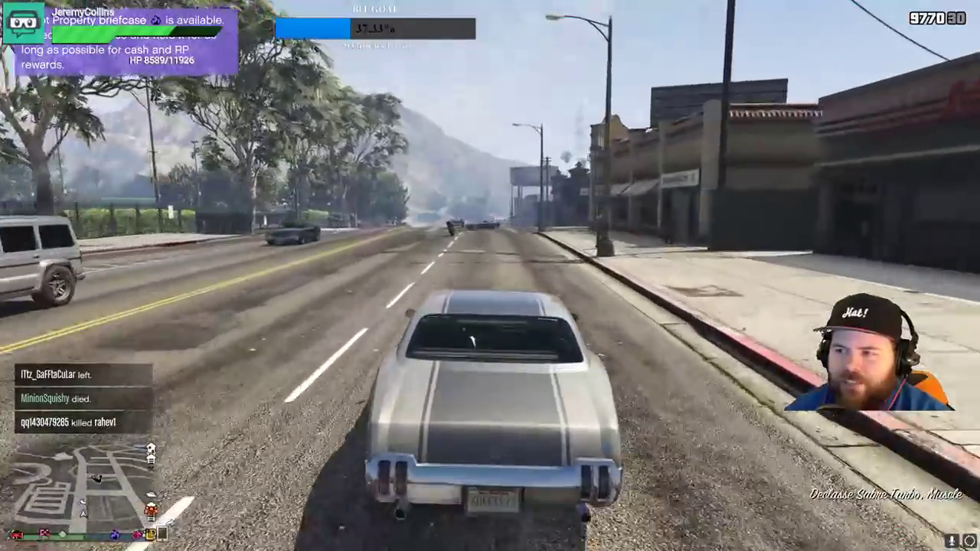
key("w")
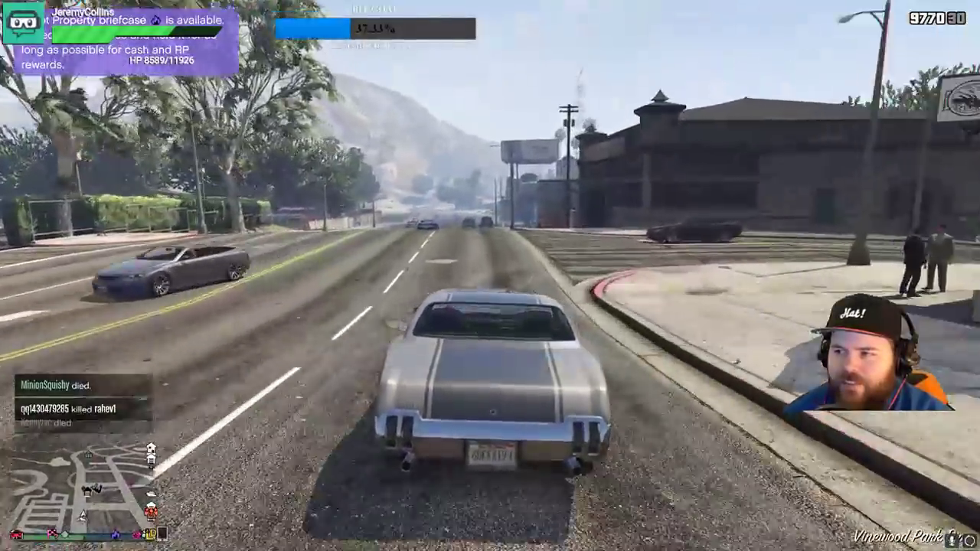
- Swerve across the lanes into a spinning drift, then open the GTA Online pause menu
key("w")
key("a")
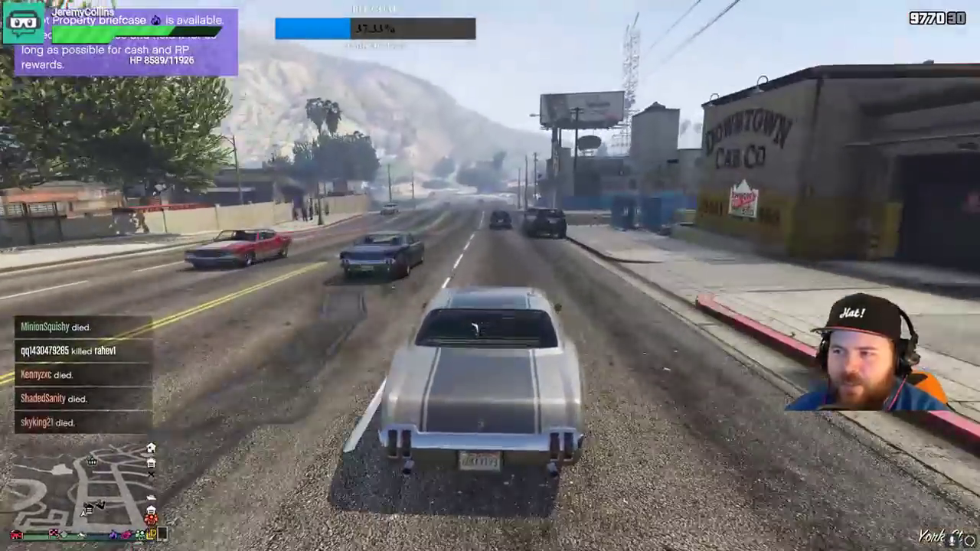
key("w")
key("d")
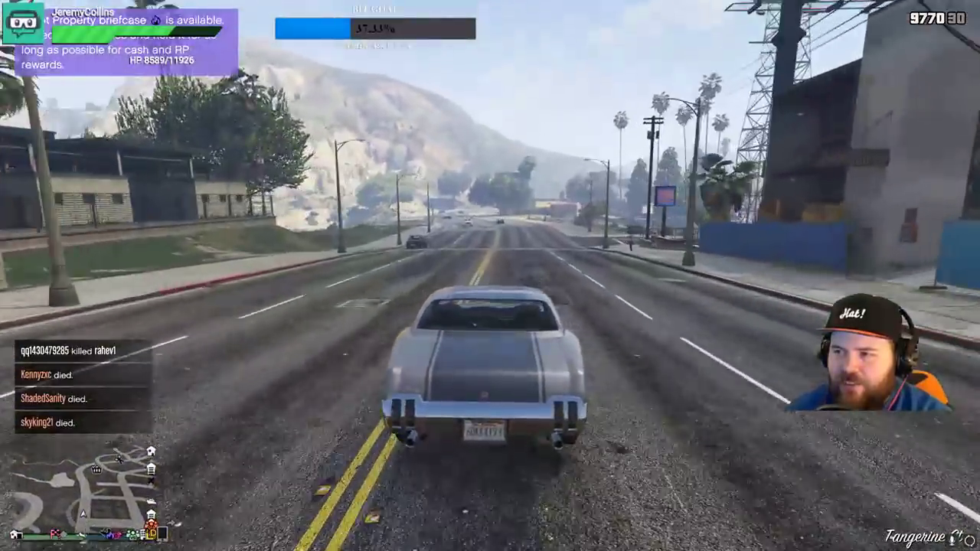
key("a")
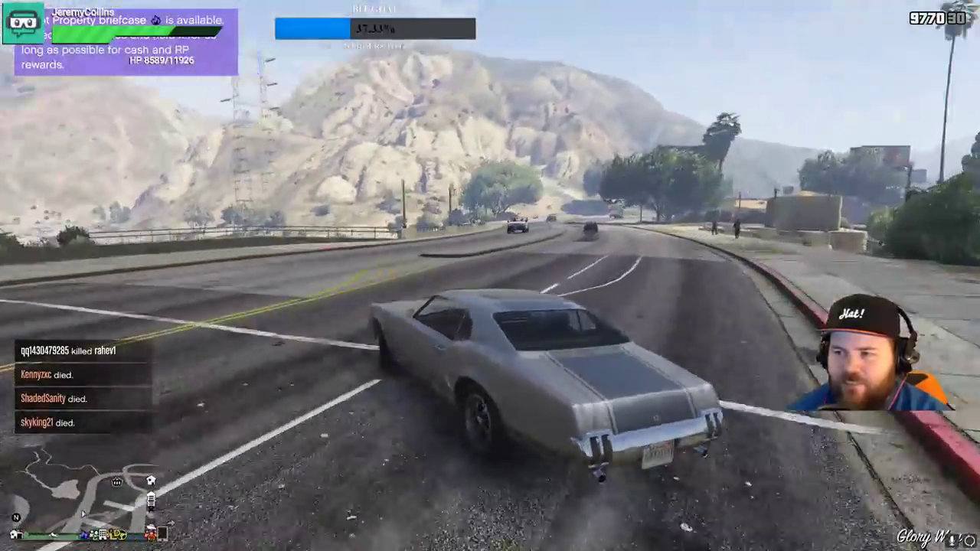
key("d")
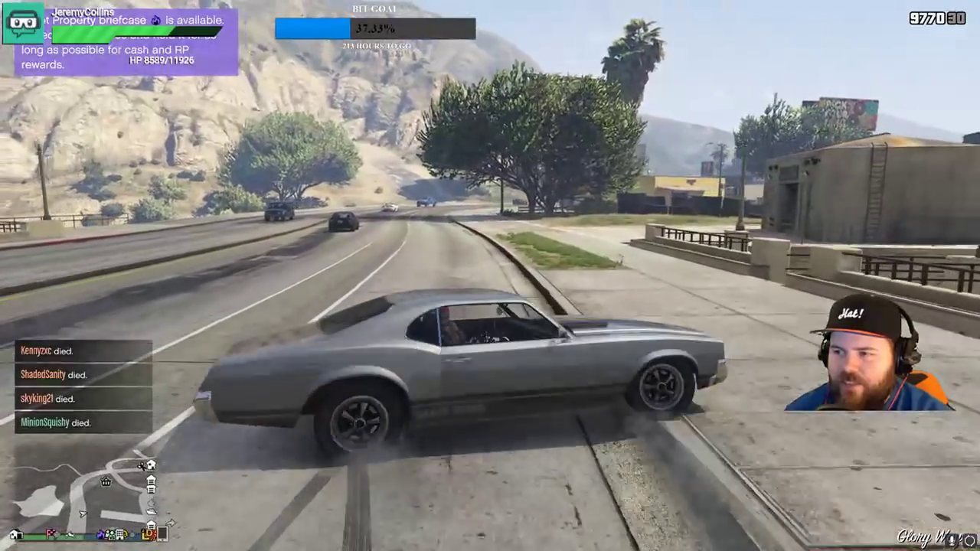
key("a")
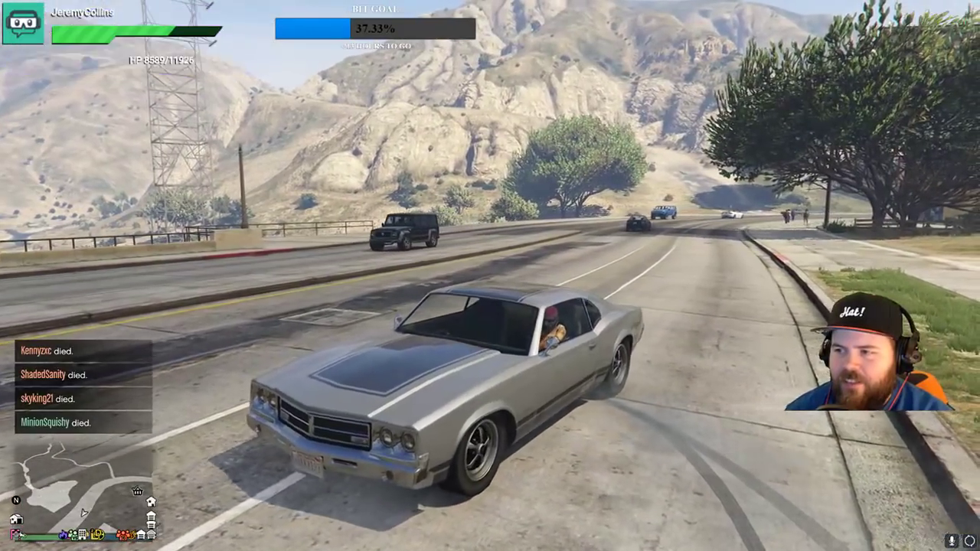
key("Escape")
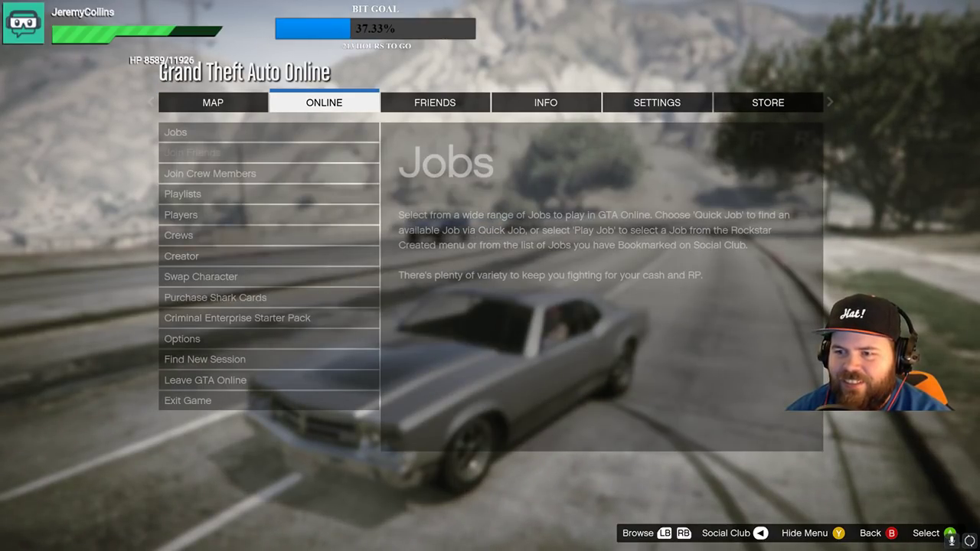
- Select Leave GTA Online and confirm the quit prompt to return to Michael's house
key("Return")
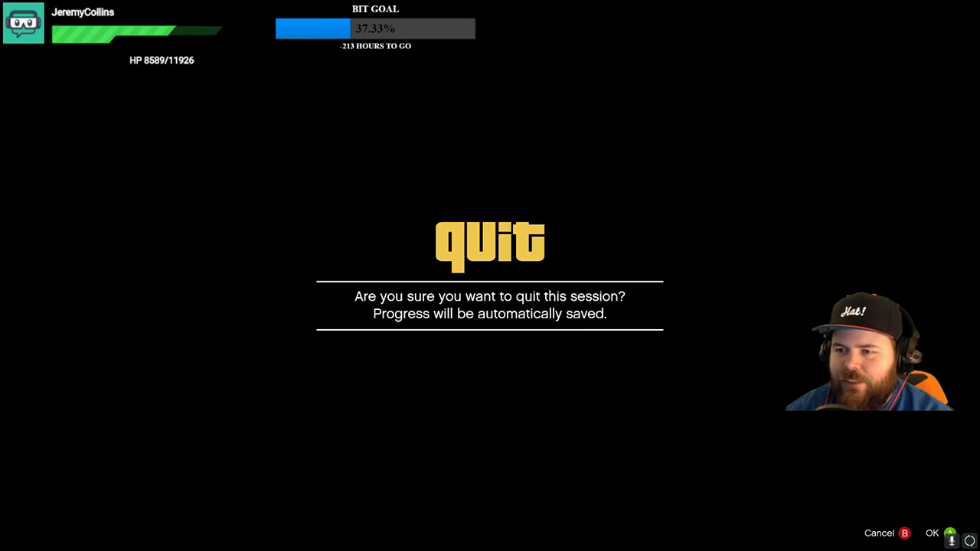
key("Escape")
key("Escape")
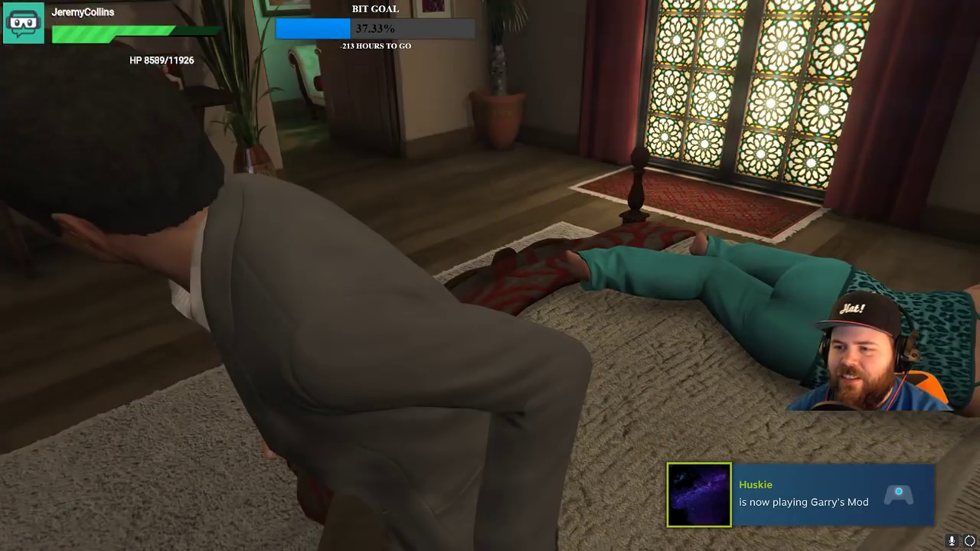
- Open Rockstar Editor from the story-mode pause menu
key("Escape")
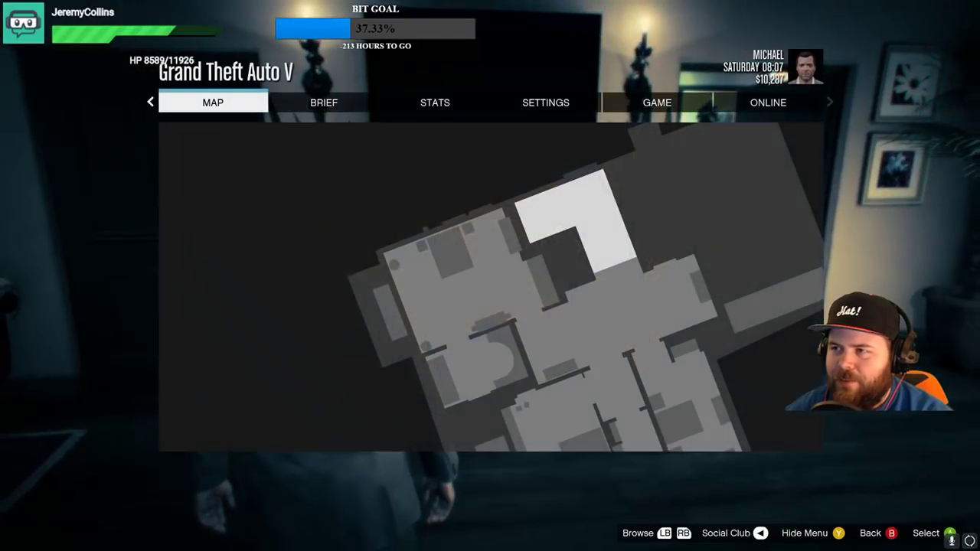
key("q")
key("q")
key("e")
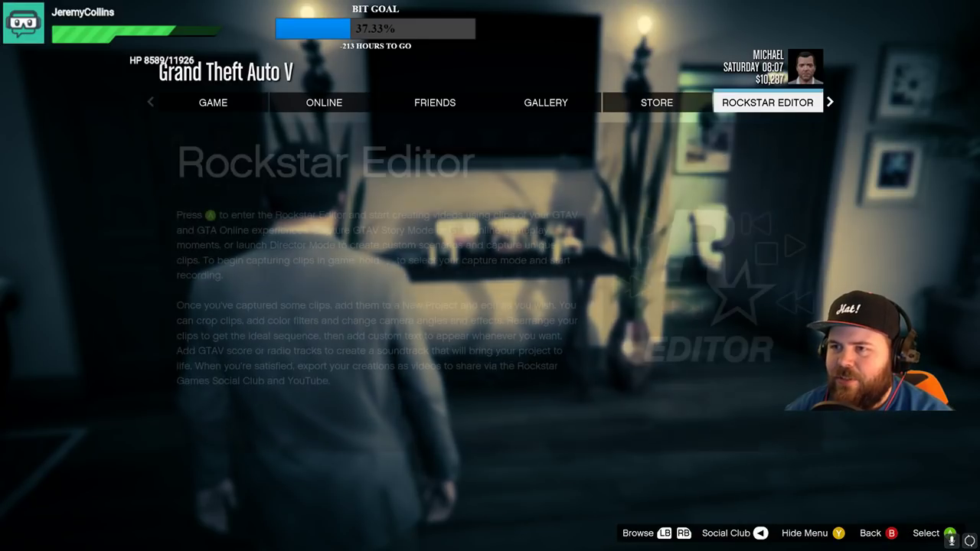
key("q")
key("q")
key("q")
key("q")
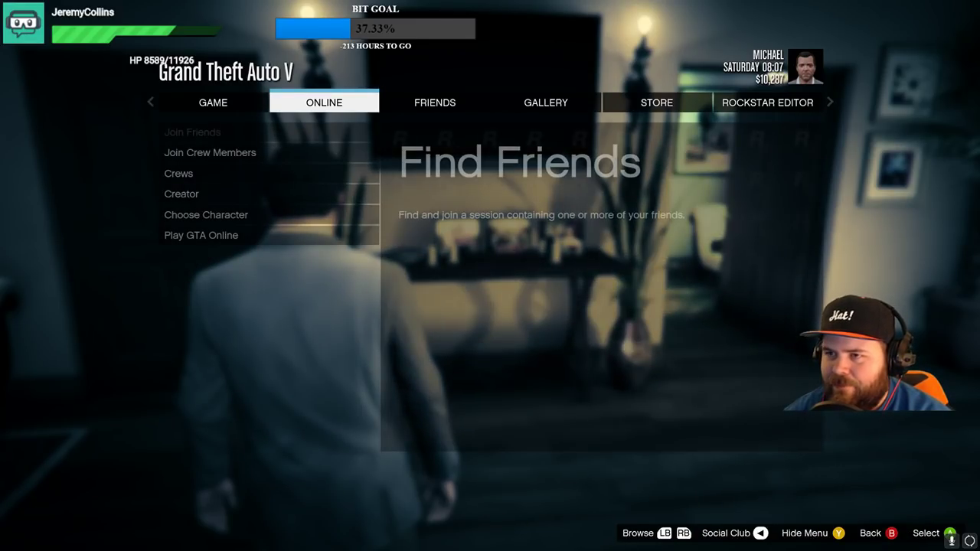
key("e")
key("e")
key("e")
key("e")
key("Return")
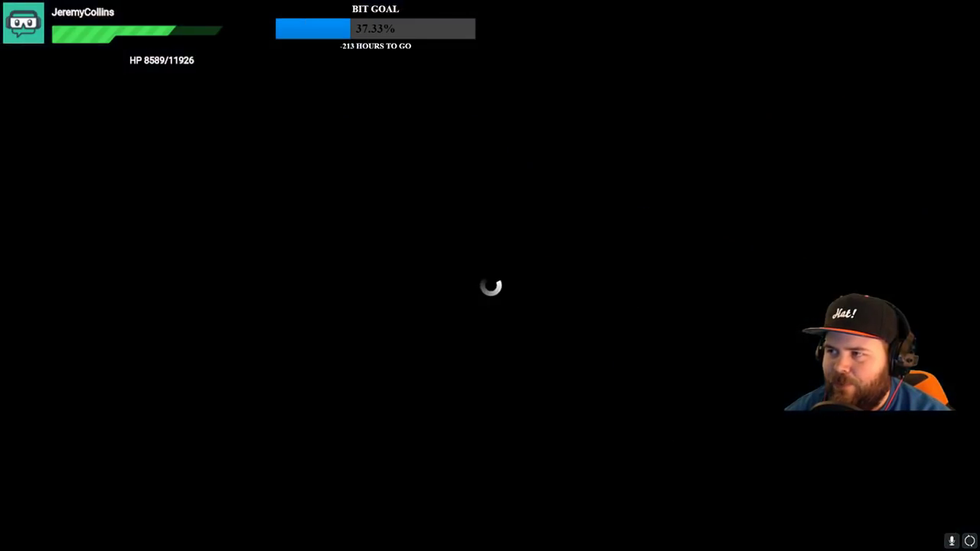
- Create a new project and add the clip Feb-11-2018-Clip-0001 to it
key("Return")
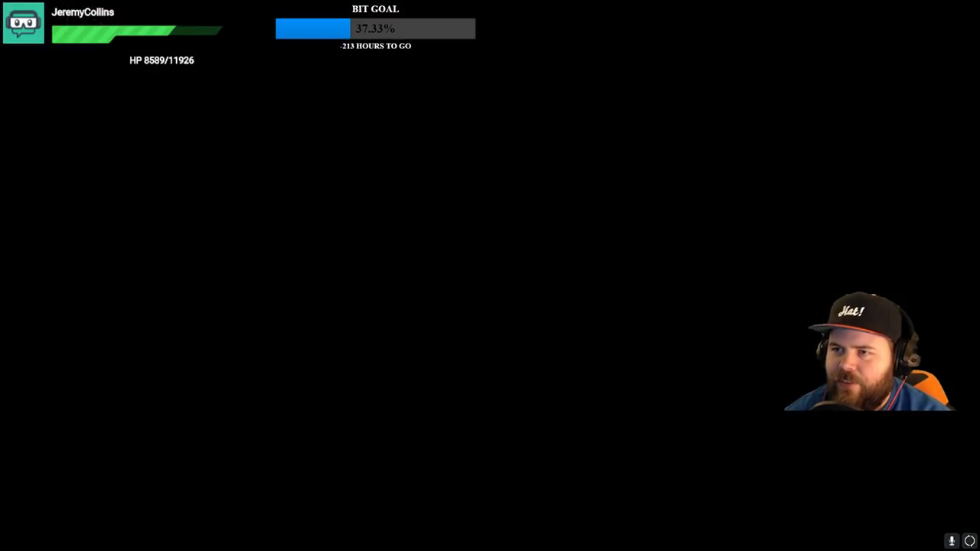
key("Return")
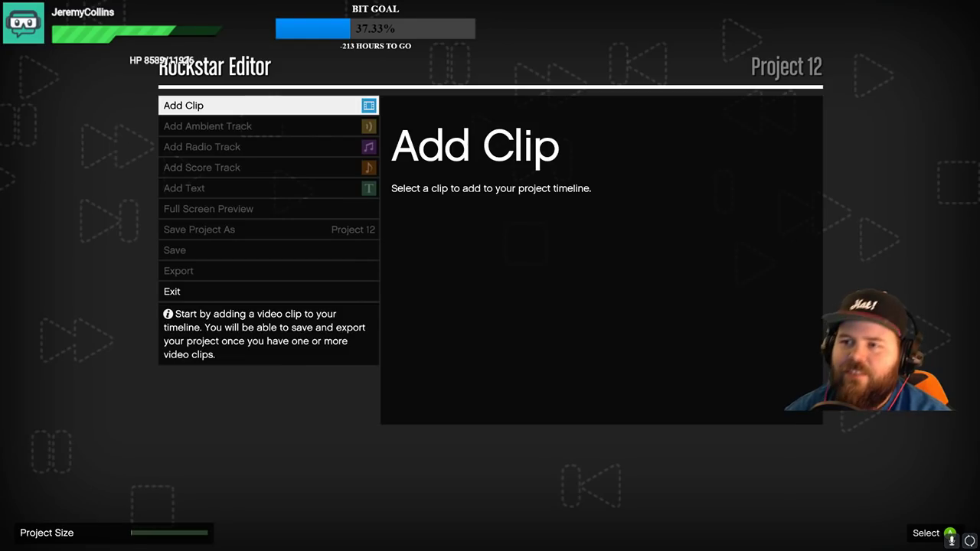
key("Return")
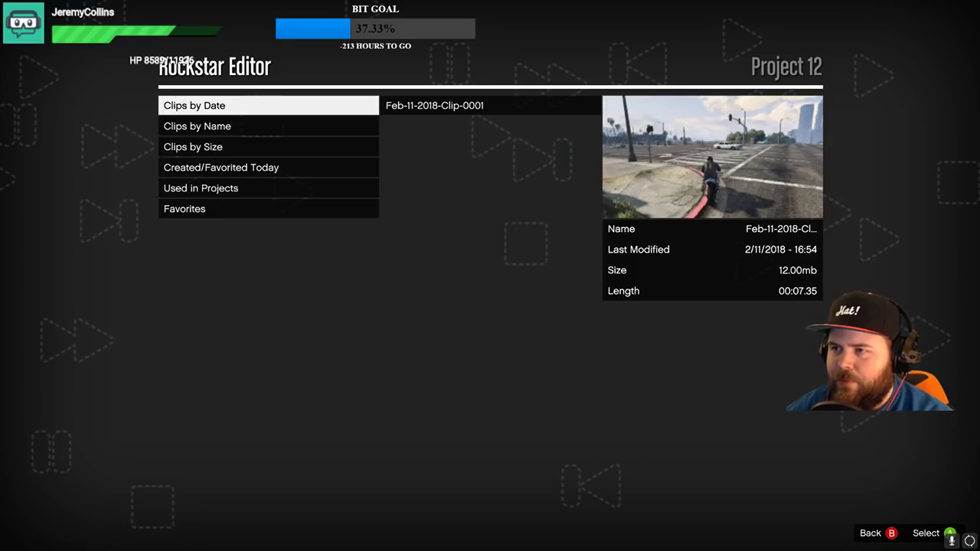
key("Return")
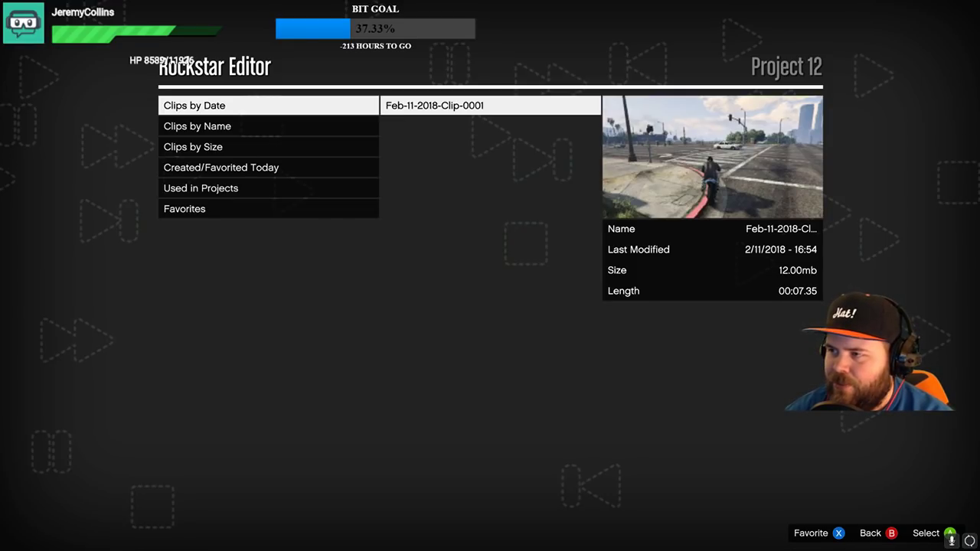
key("Return")
key("Return")
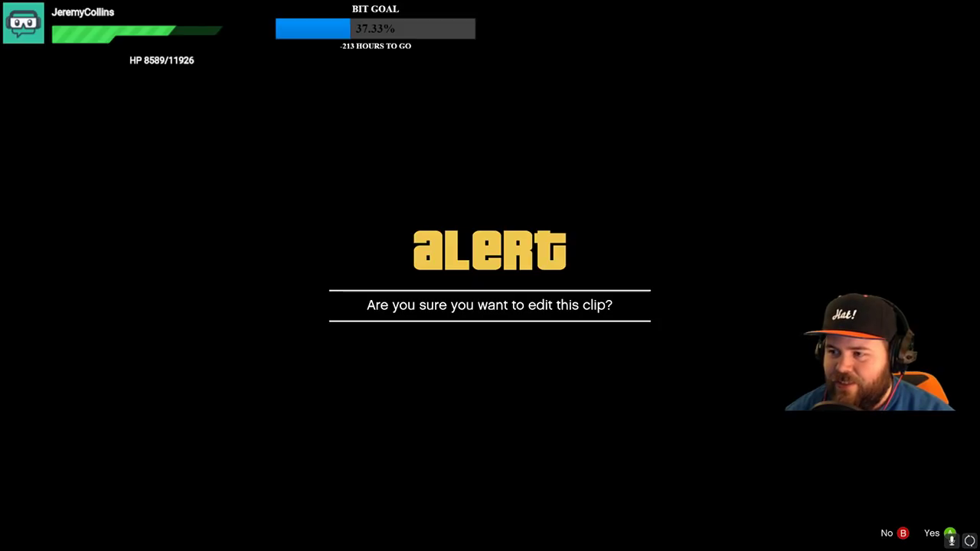
- Load the clip for editing and add a marker at 00:03.87 as the rider flips upside down
key("Return")
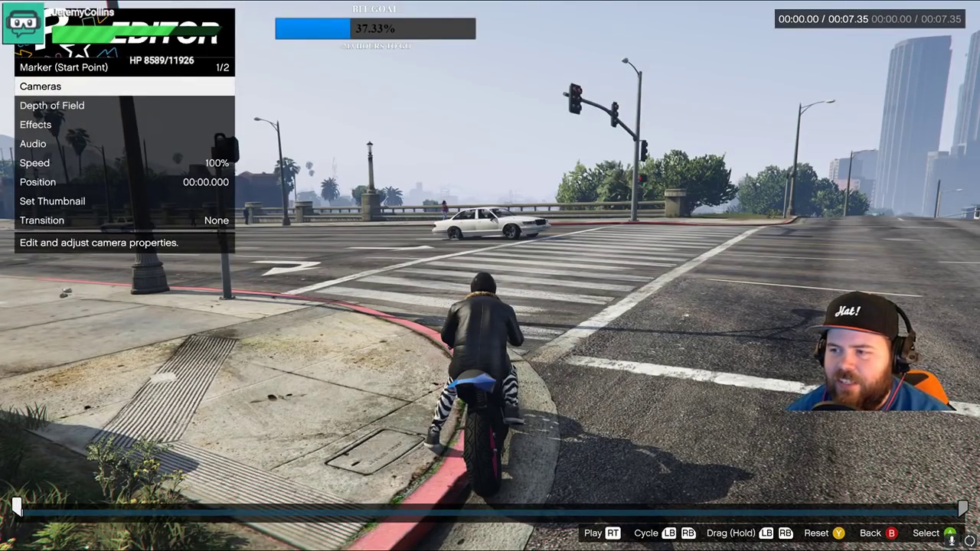
key("space")
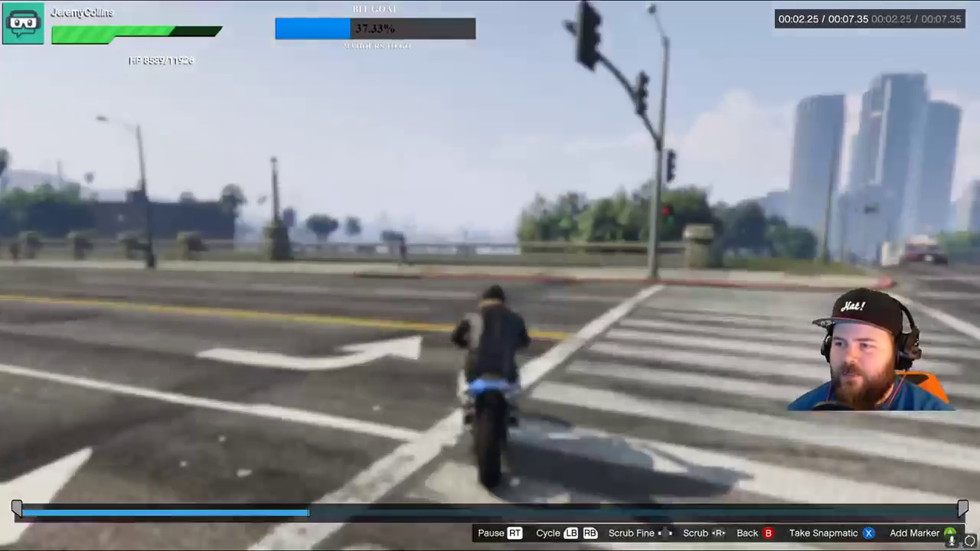
key("space")
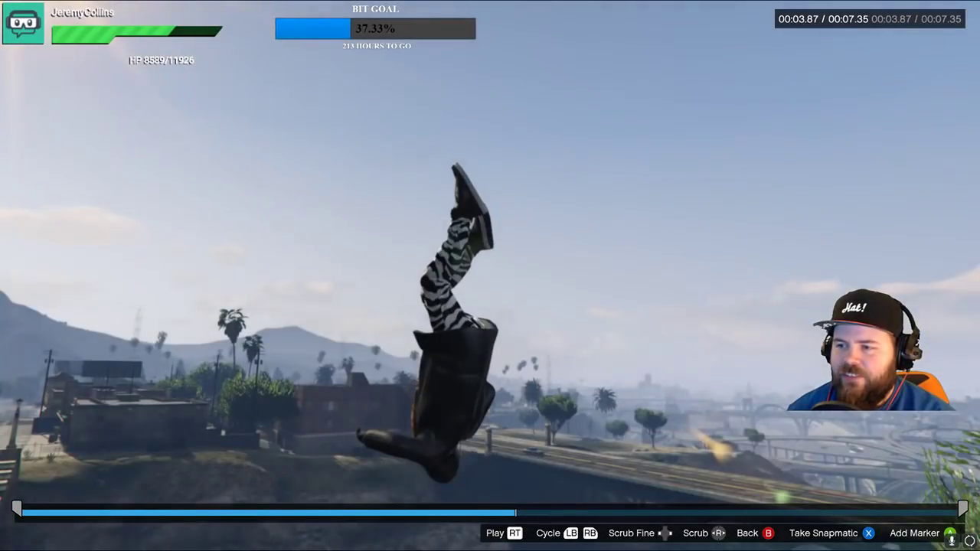
key("Return")
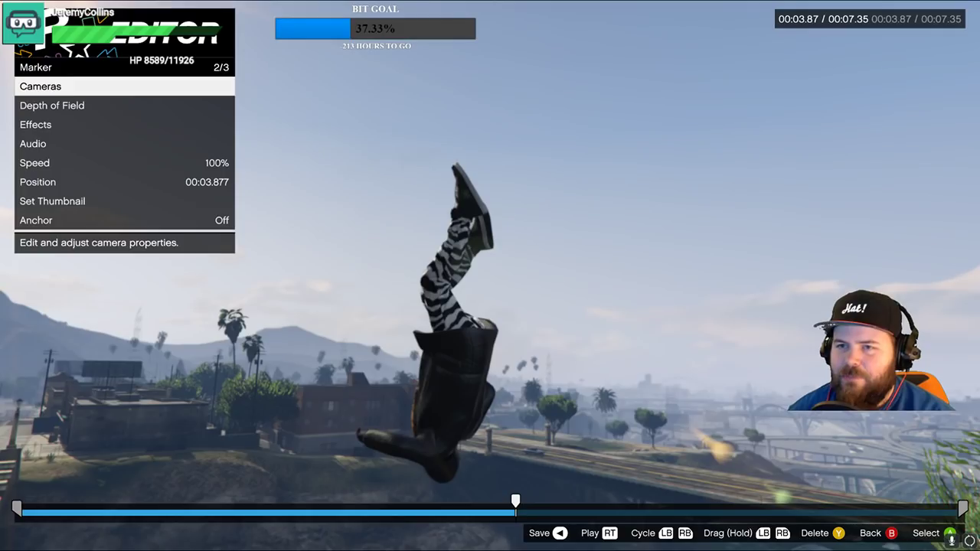
- Open the 00:03.87 marker's Cameras settings and enter Edit Camera free-camera mode
key("Return")
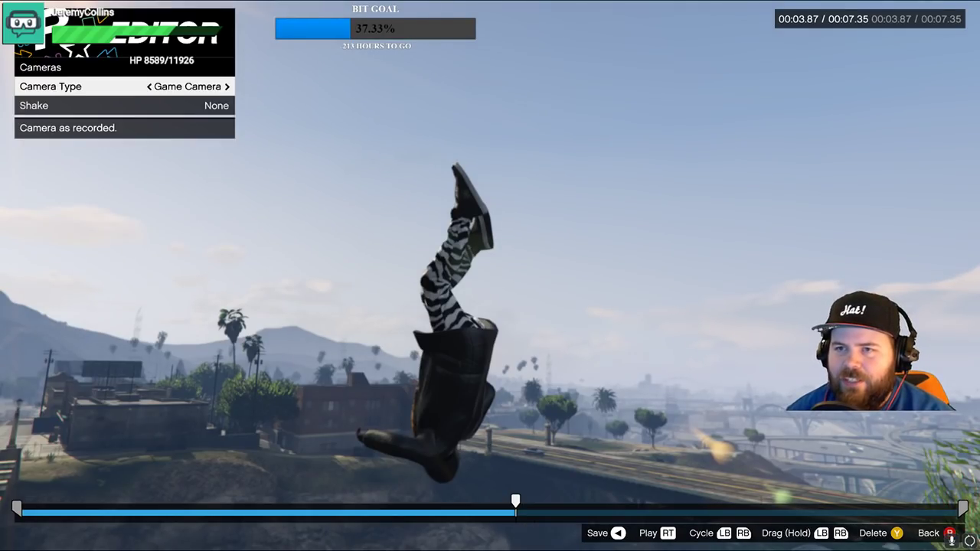
key("Up")
key("Return")
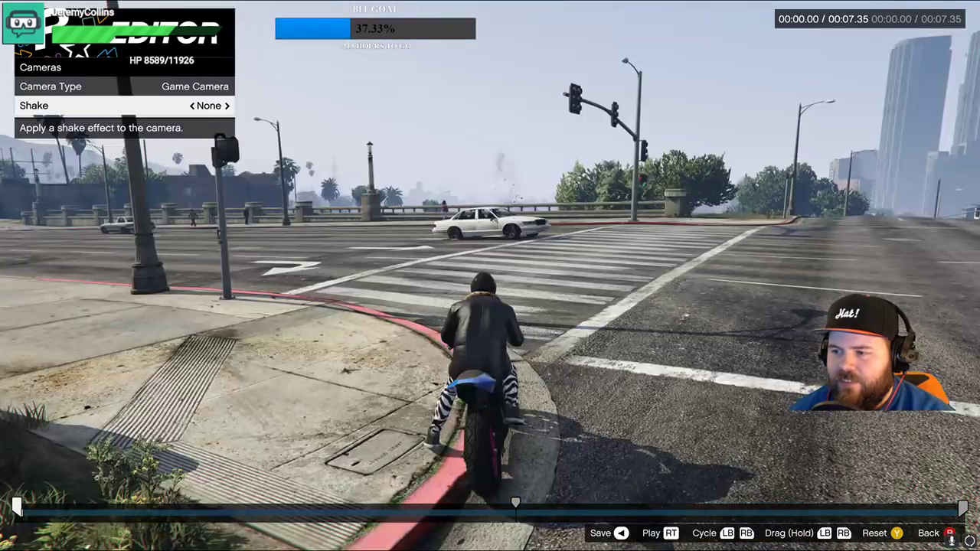
- Scrub back to 00:03.39 and re-enter free-camera editing for a new marker there
key("Escape")
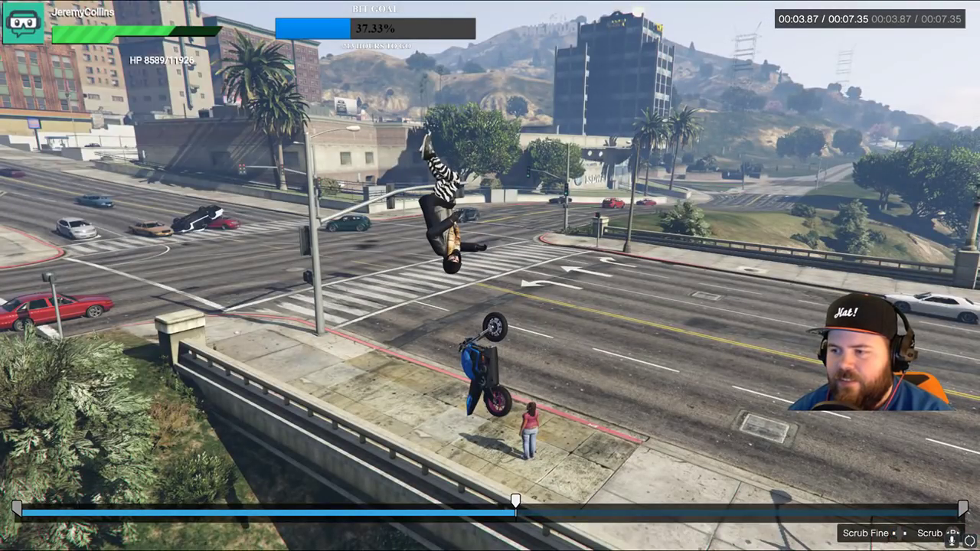
scroll(490, 276, "up", 2)
scroll(490, 276, "up", 3)
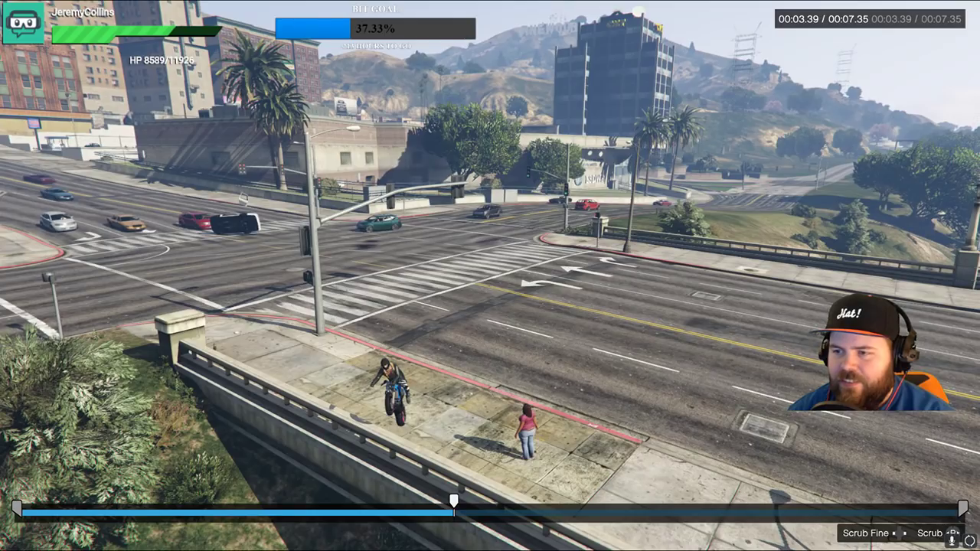
key("Return")
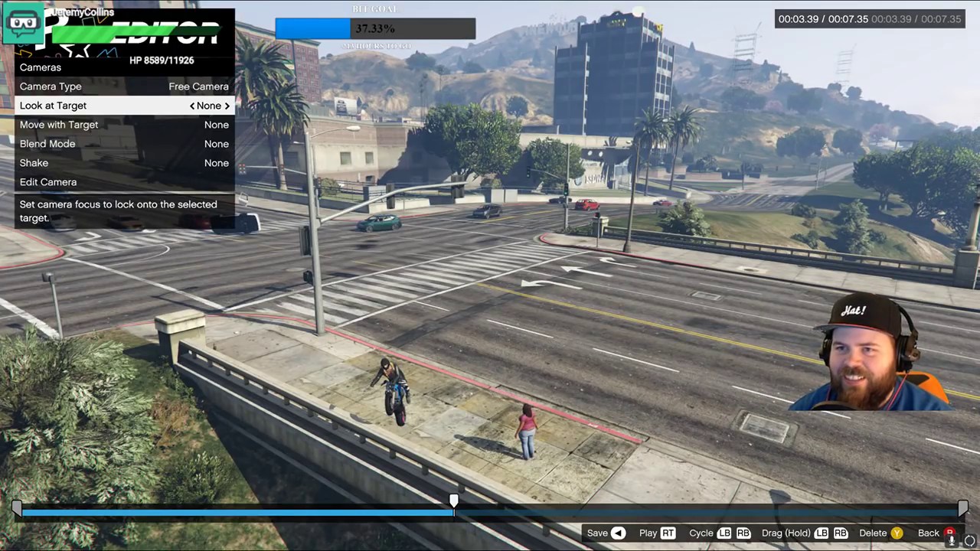
key("Return")
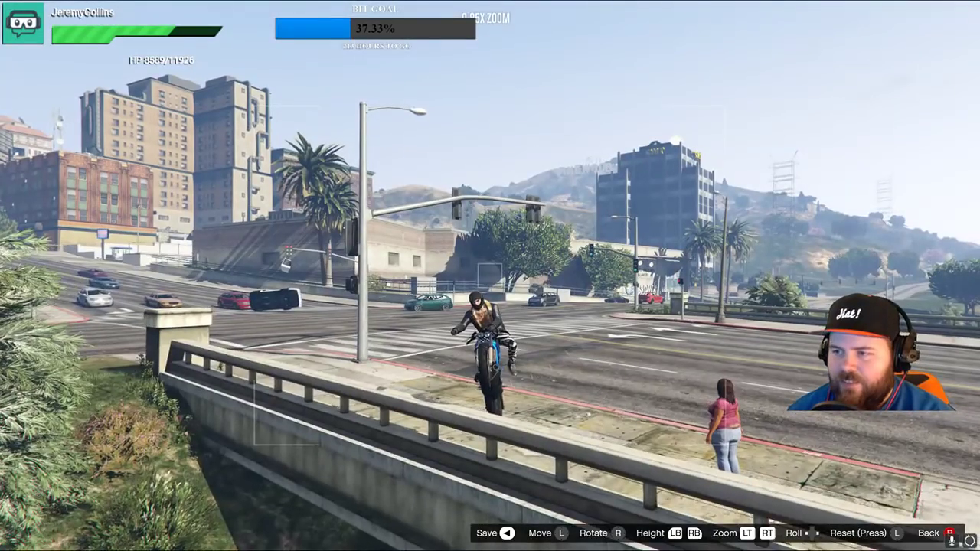
- Move the free camera beside the wheelie rider, then push in to a close-up of the woman
key("w")
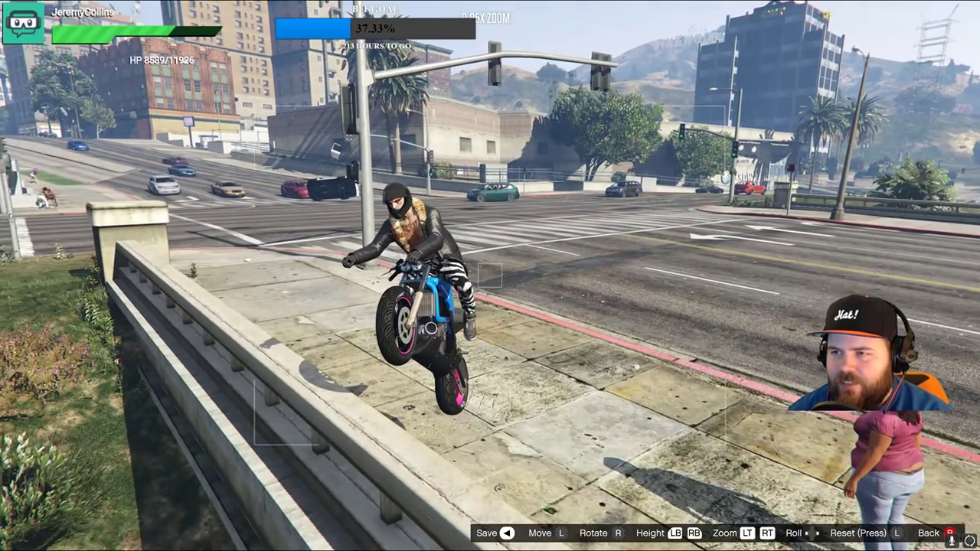
key("w")
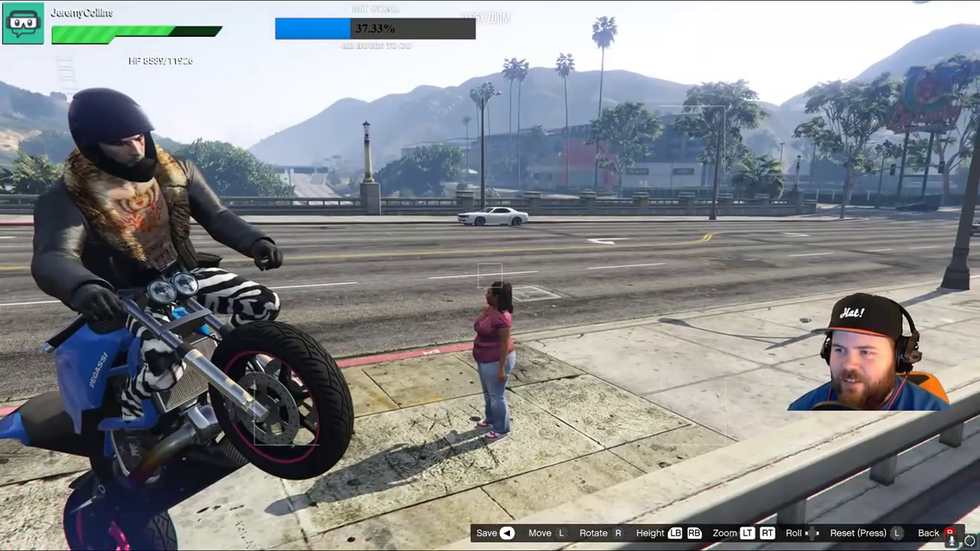
key("a")
key("d")
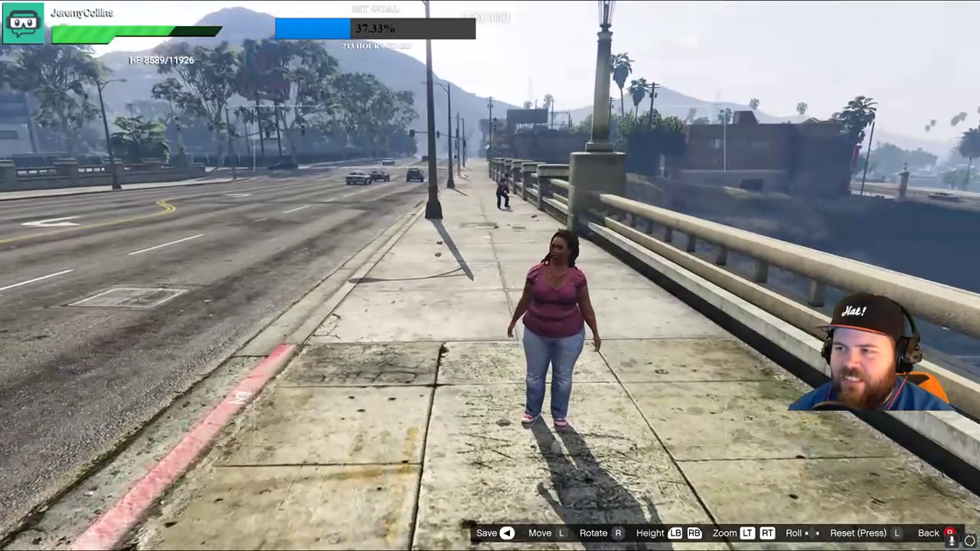
key("w")
key("w")
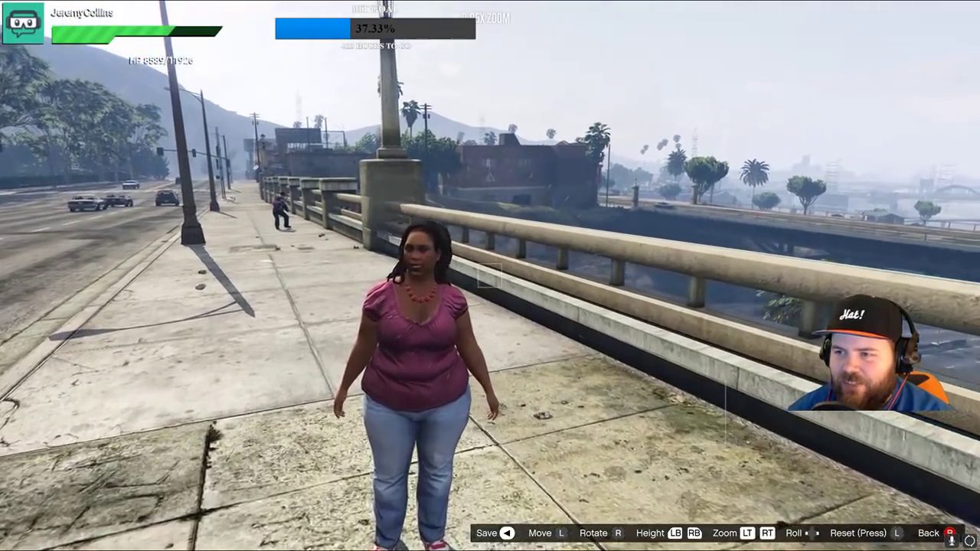
key("w")
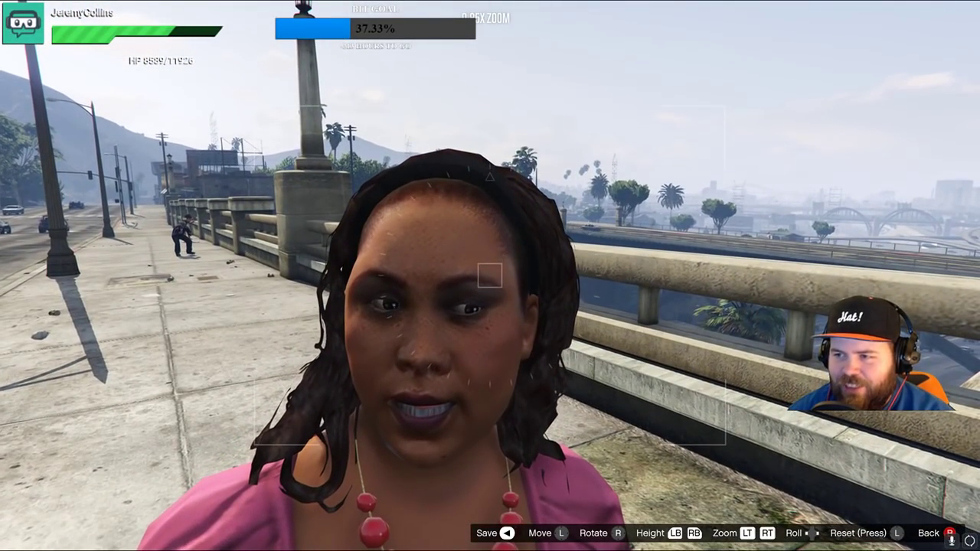
- Orbit to a close side view of the bike's tank, rider's leg and front wheel
key("d")
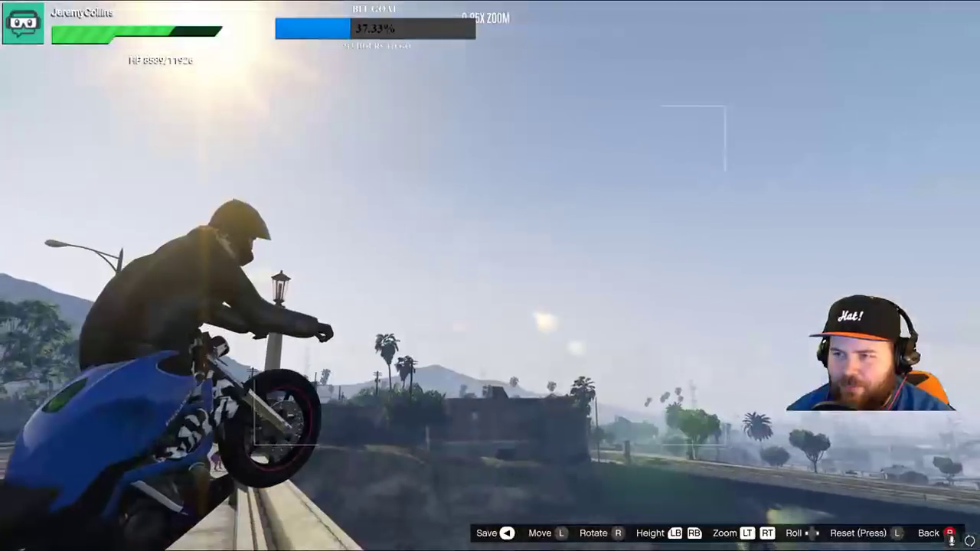
key("d")
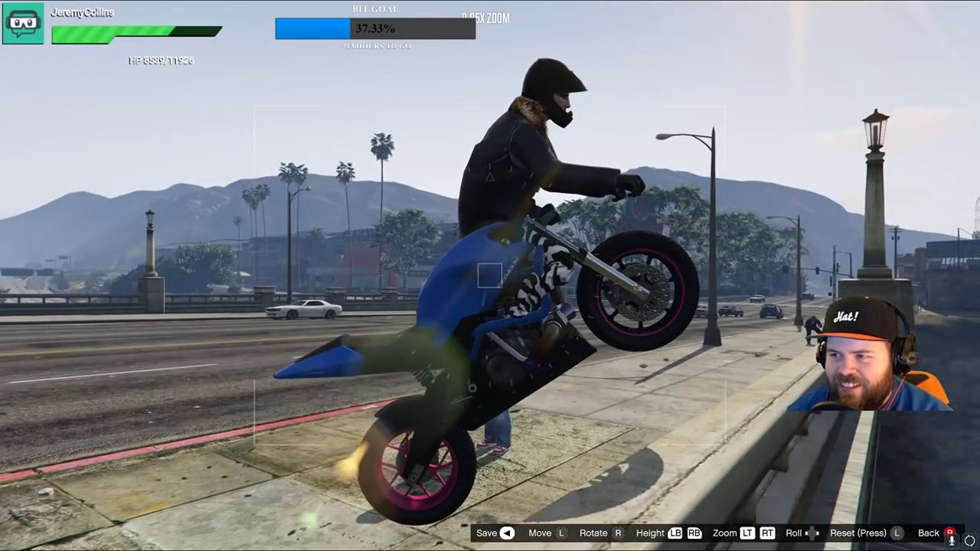
key("w")
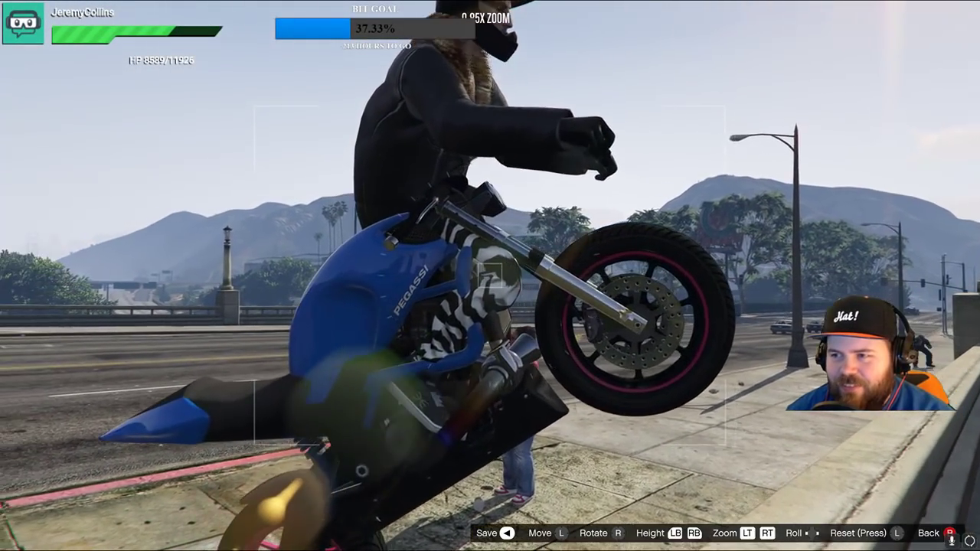
key("w")
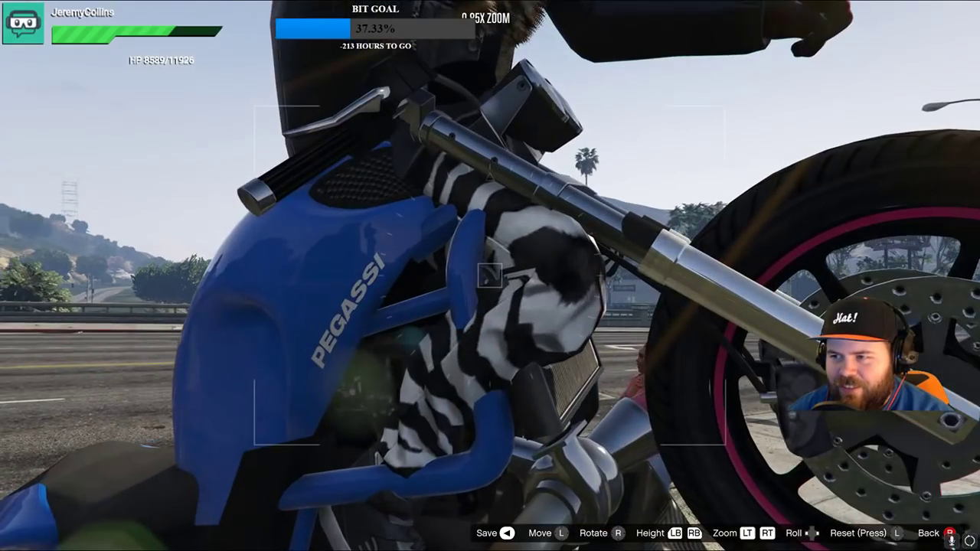
key("a")
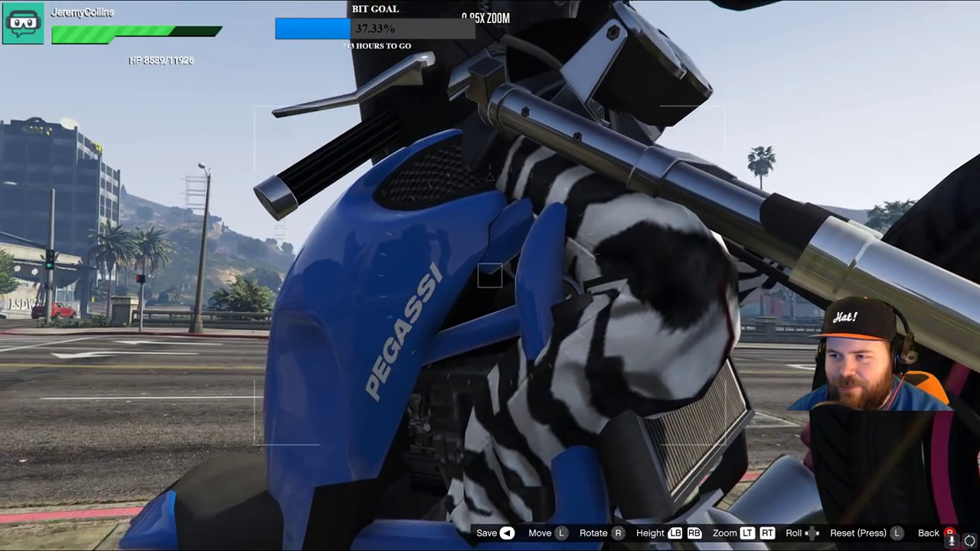
key("d")
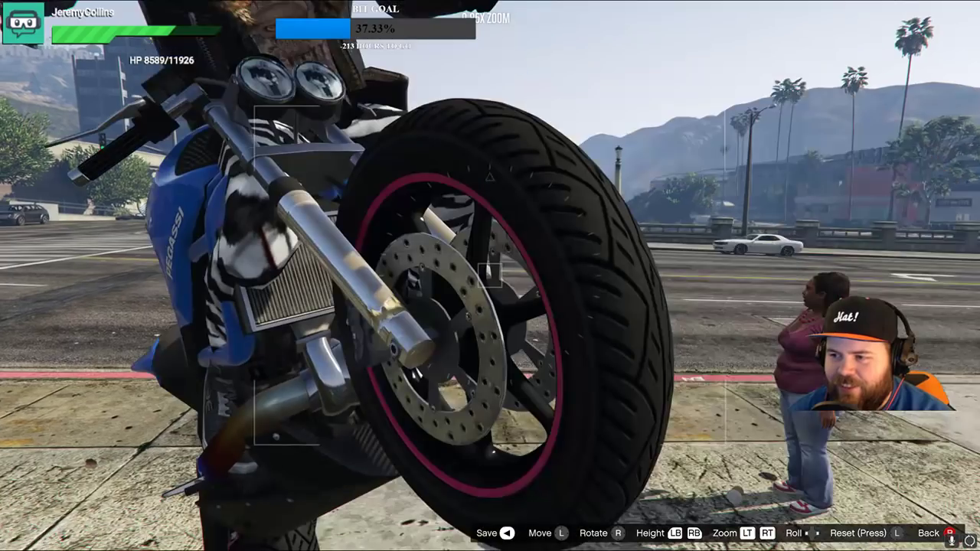
- Pull back and up to an overhead shot showing the street and buildings, then exit
key("s")
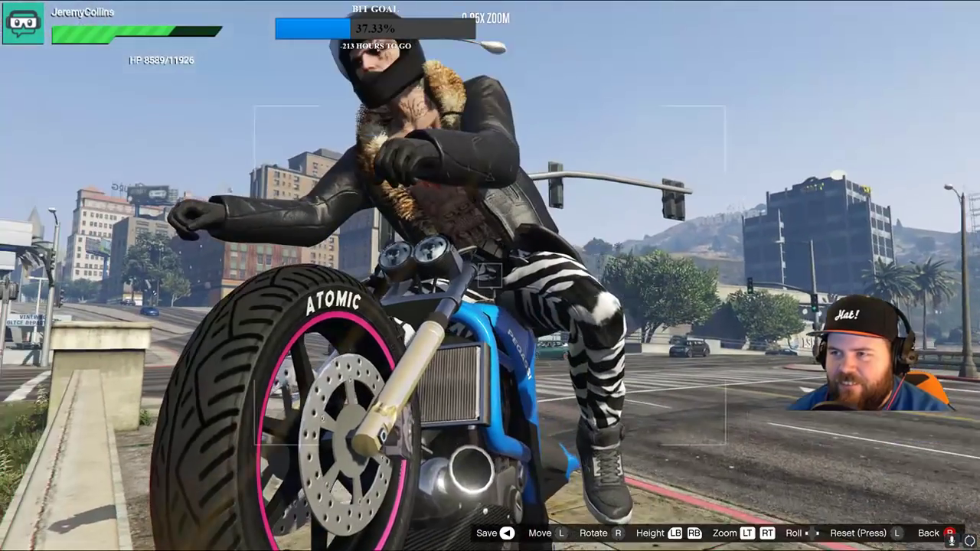
key("s")
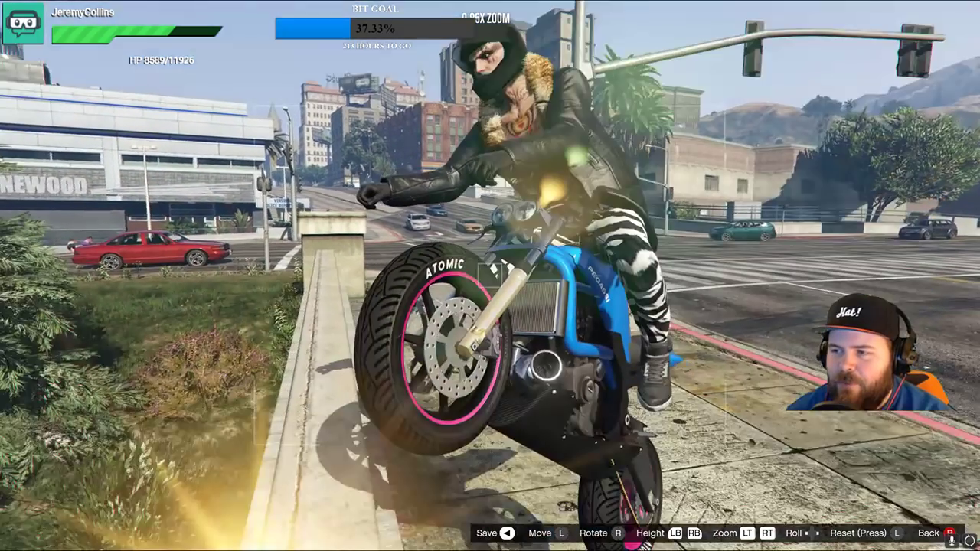
key("w")
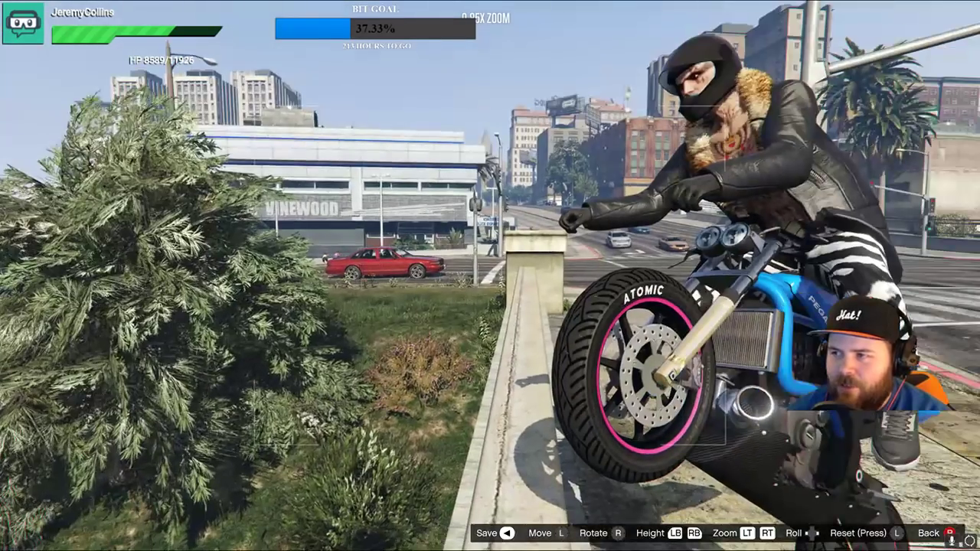
key("s")
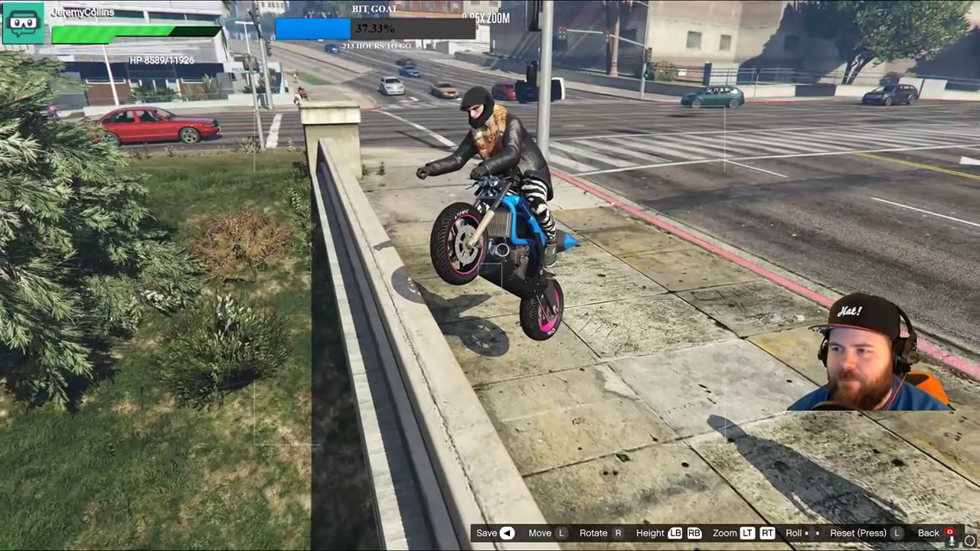
key("Escape")
- Scrub the replay to 00:03.49, where the rider is thrown off the bike
key("Return")
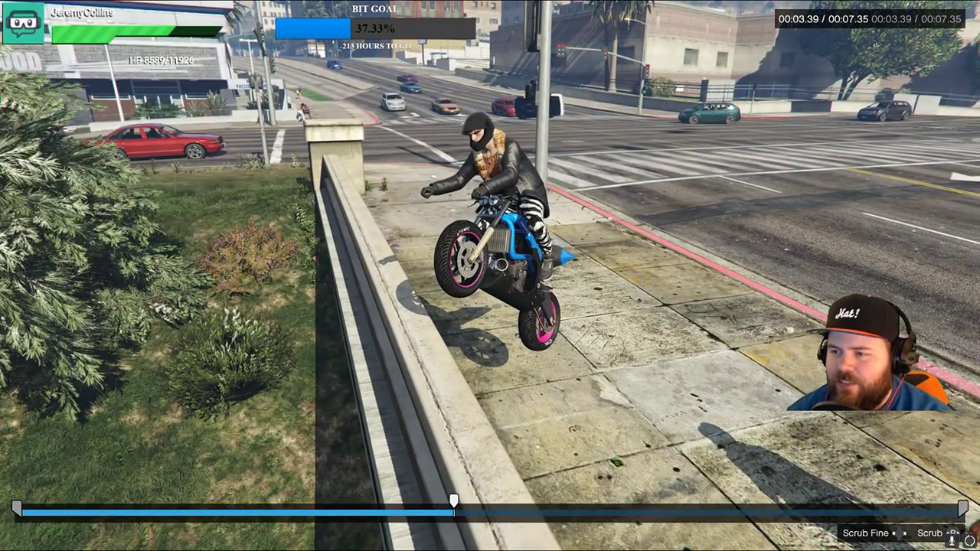
key("Left")
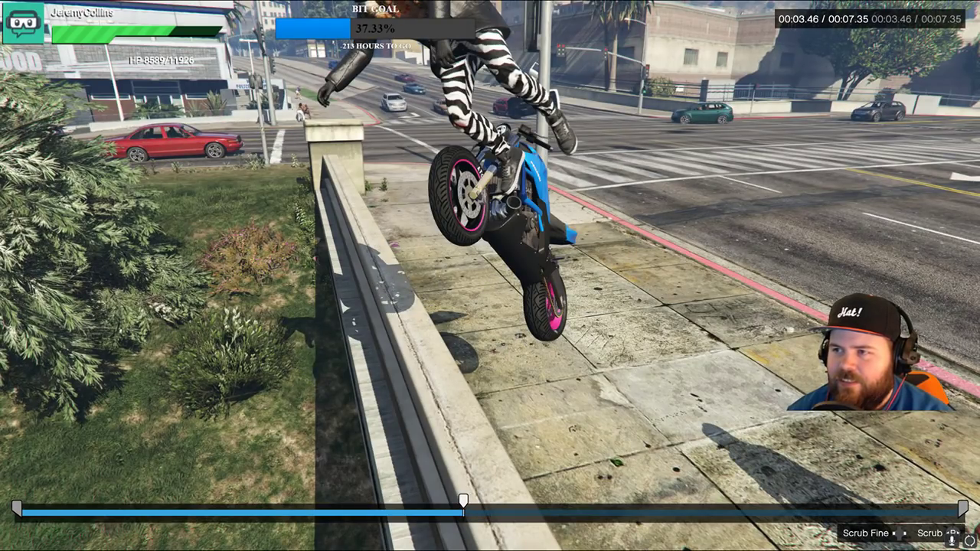
key("Right")
key("Escape")
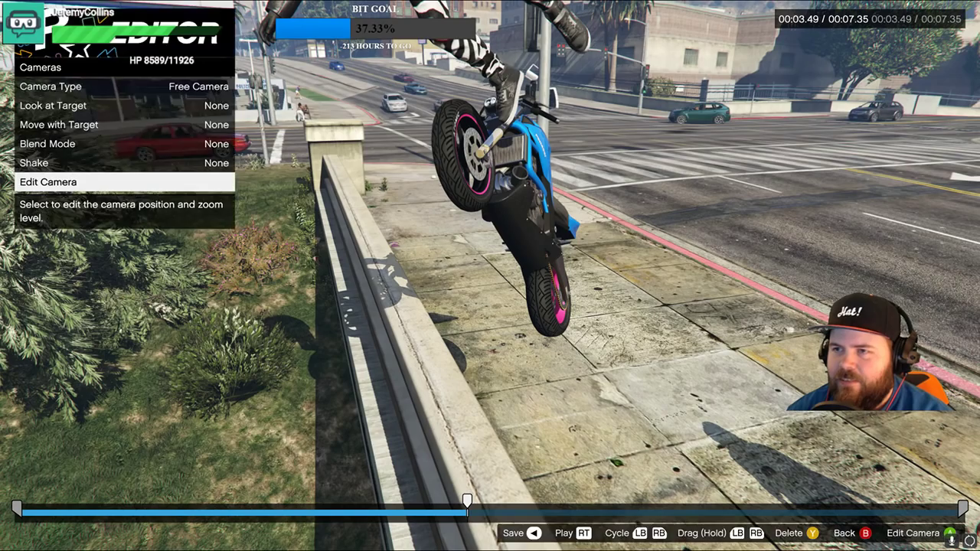
- Frame the airborne rider from below the railing with the free camera
key("Return")
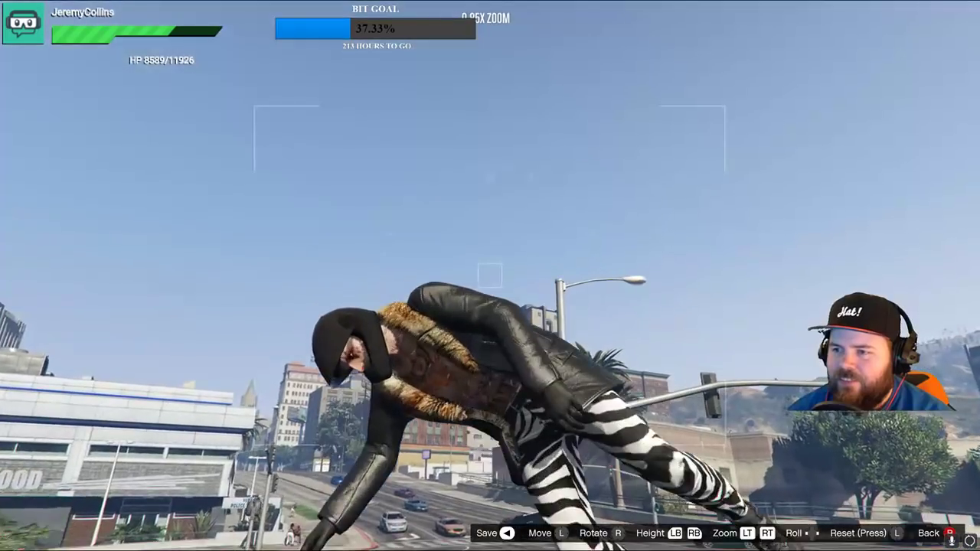
key("a")
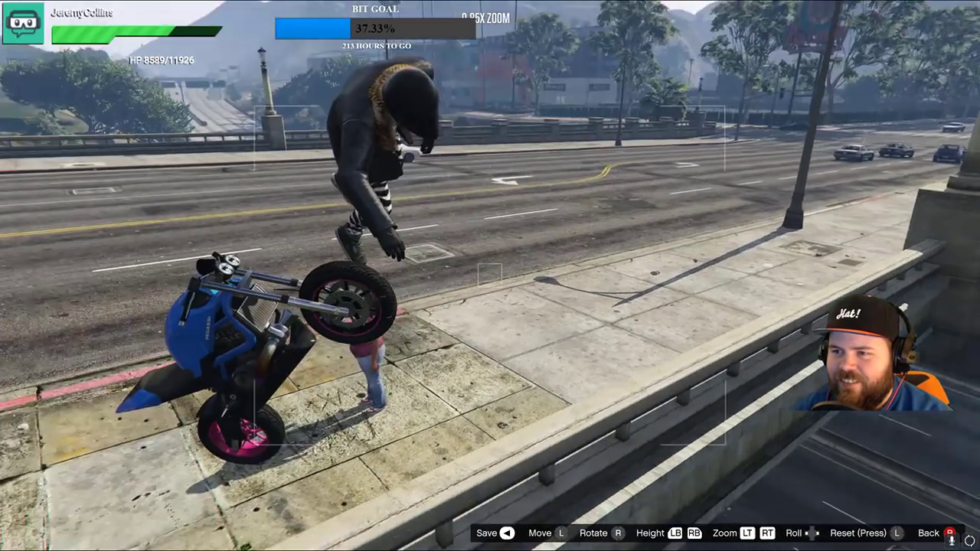
key("a")
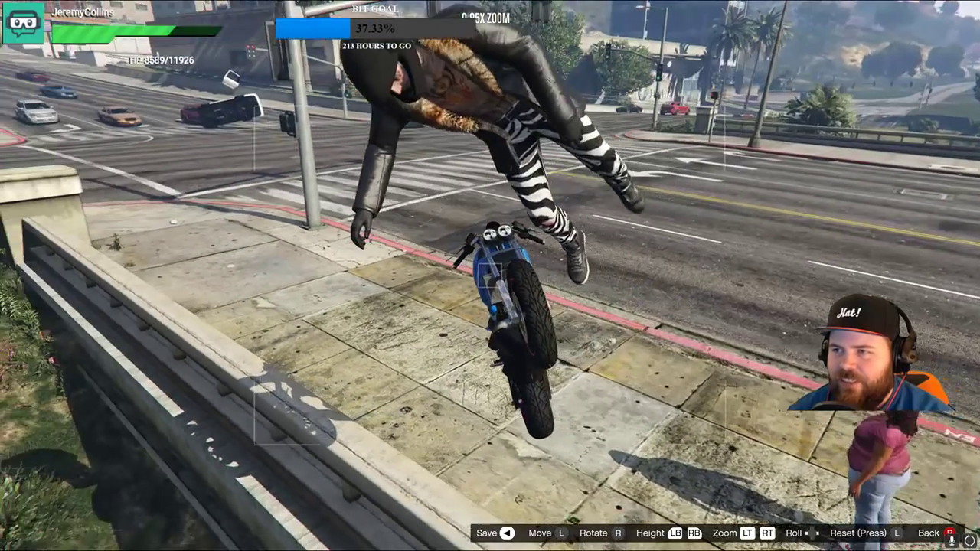
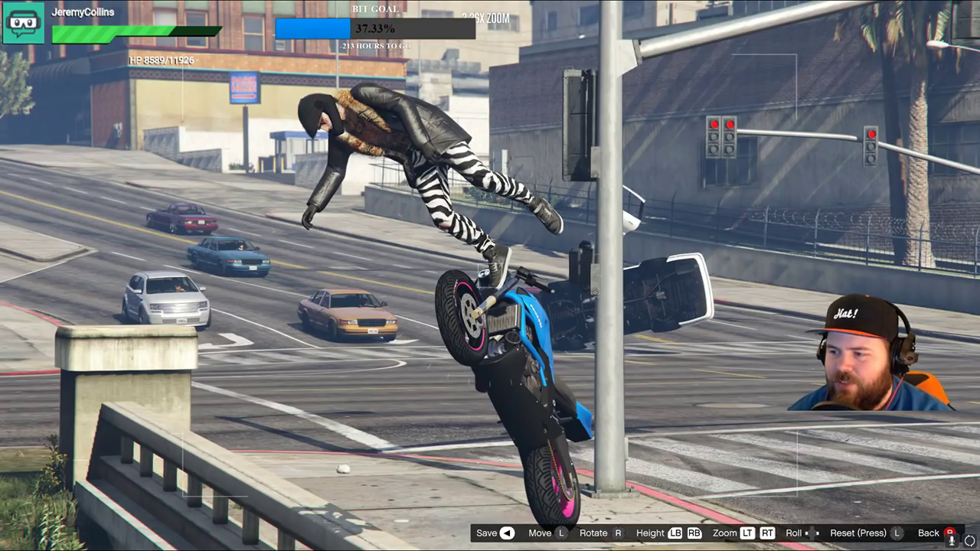
- Save the current free camera and scrub the replay to the 00:03.64 crash marker
key("Escape")
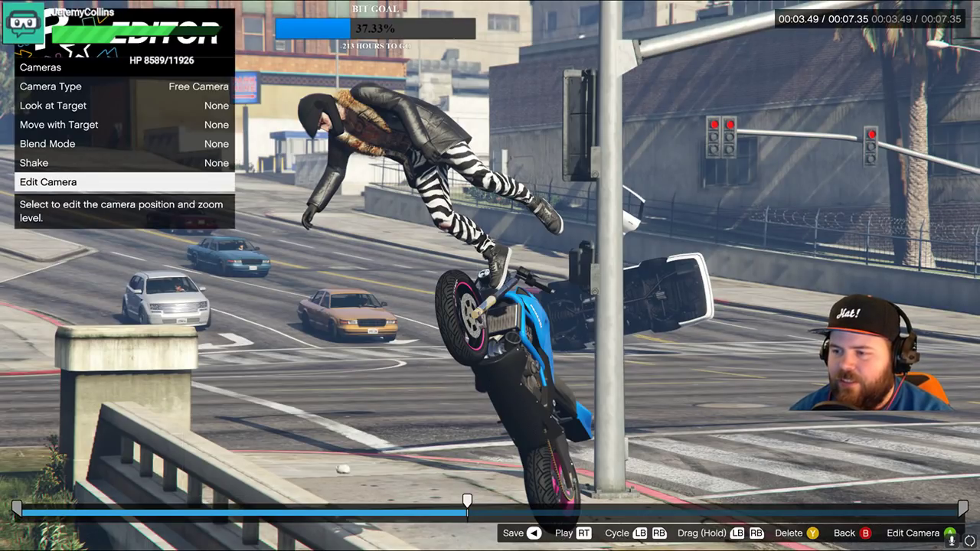
key("Escape")
key("Left")
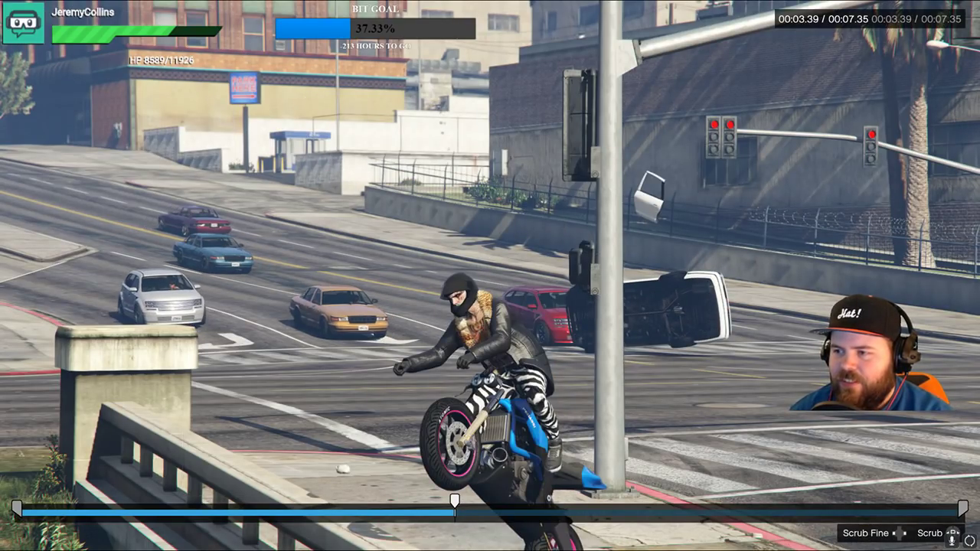
key("Left")
key("Right")
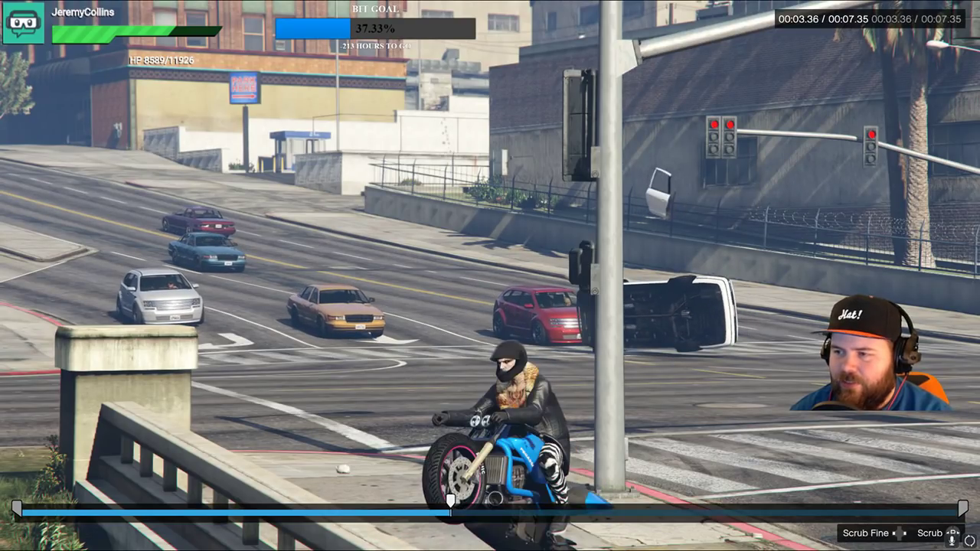
key("Right")
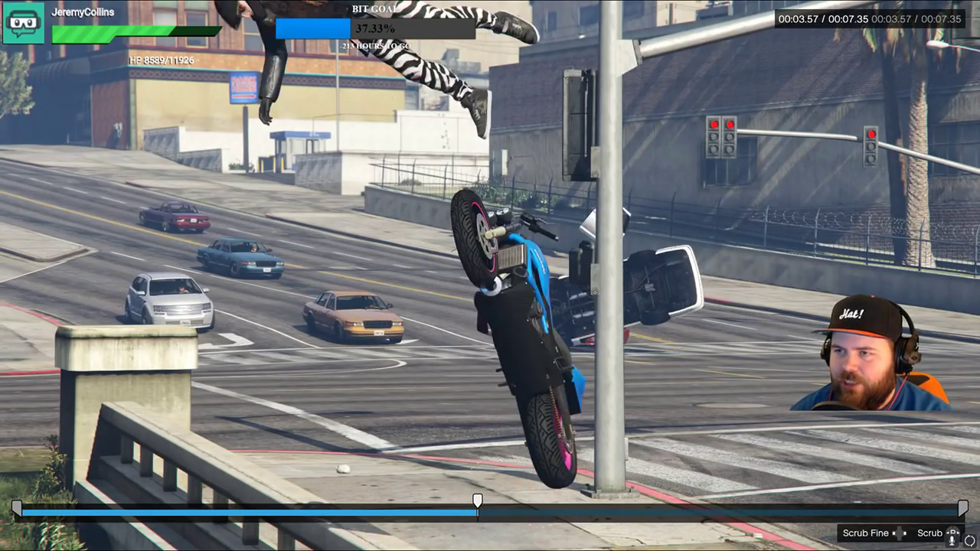
- Reframe the marker's free camera high and wide over the bridge and intersection, then save it
key("Escape")
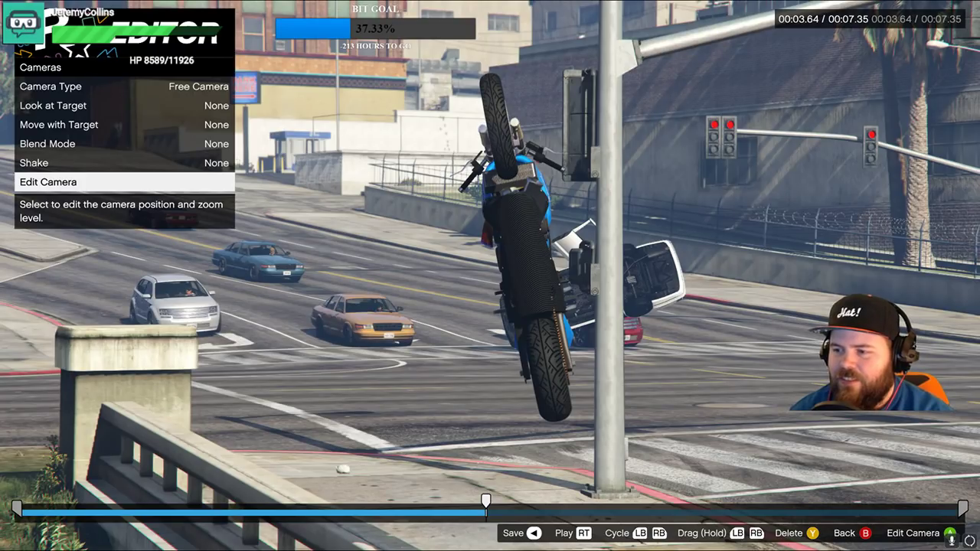
key("Return")
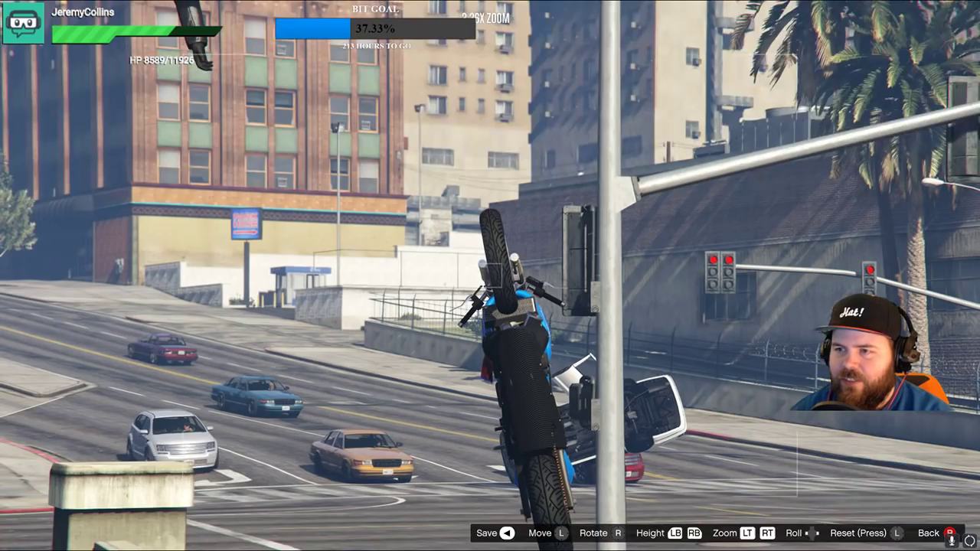
key("s")
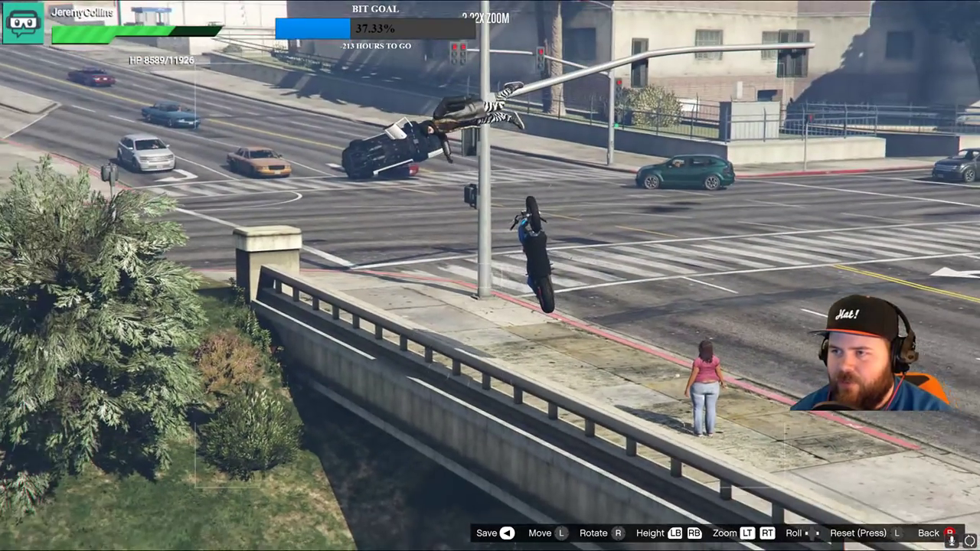
key("s")
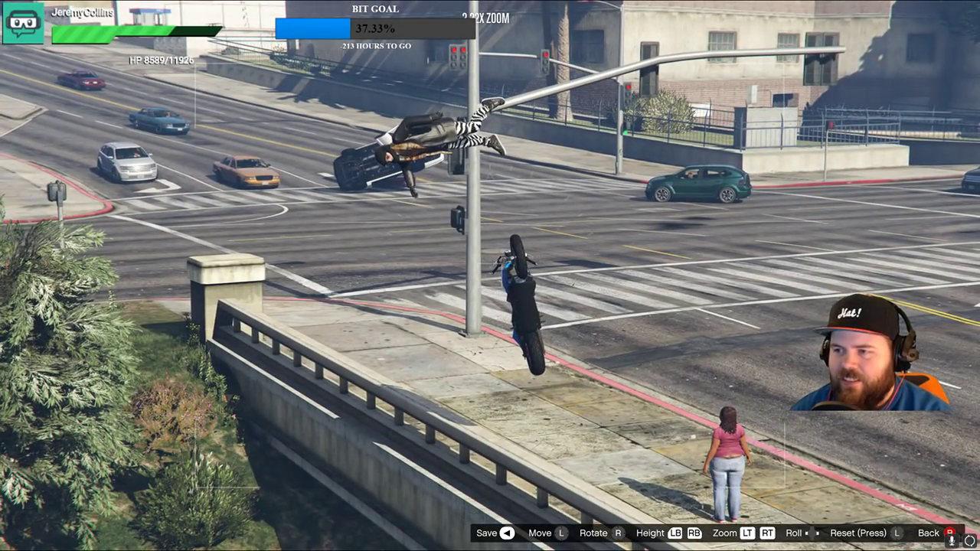
key("Escape")
key("Escape")
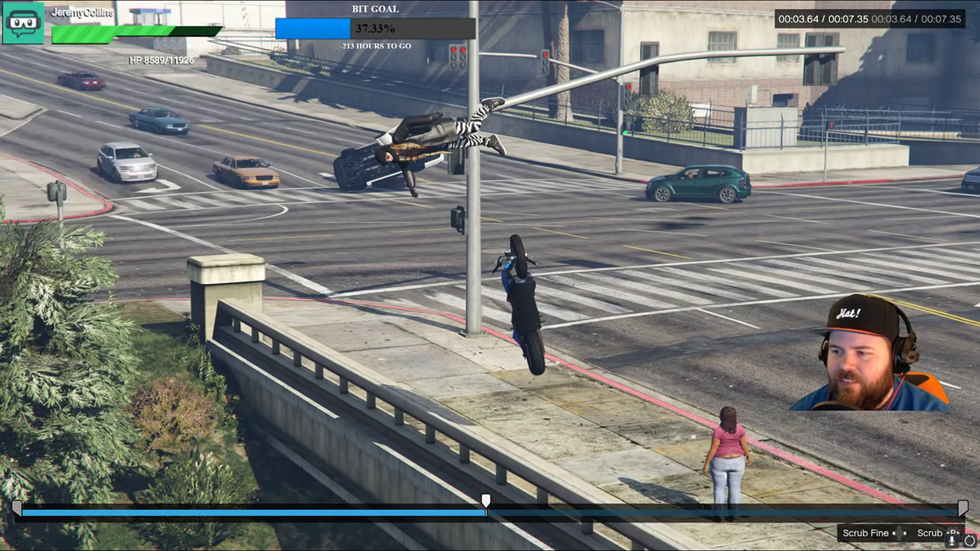
- Rewind the clip to its start and replay toward the earlier marker
key("Left")
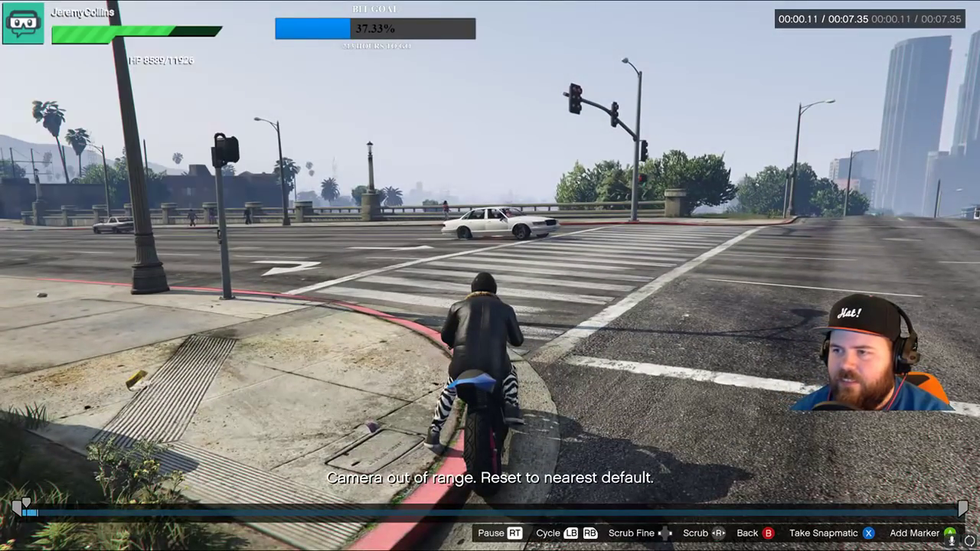
key("Return")
key("Escape")
key("Right")
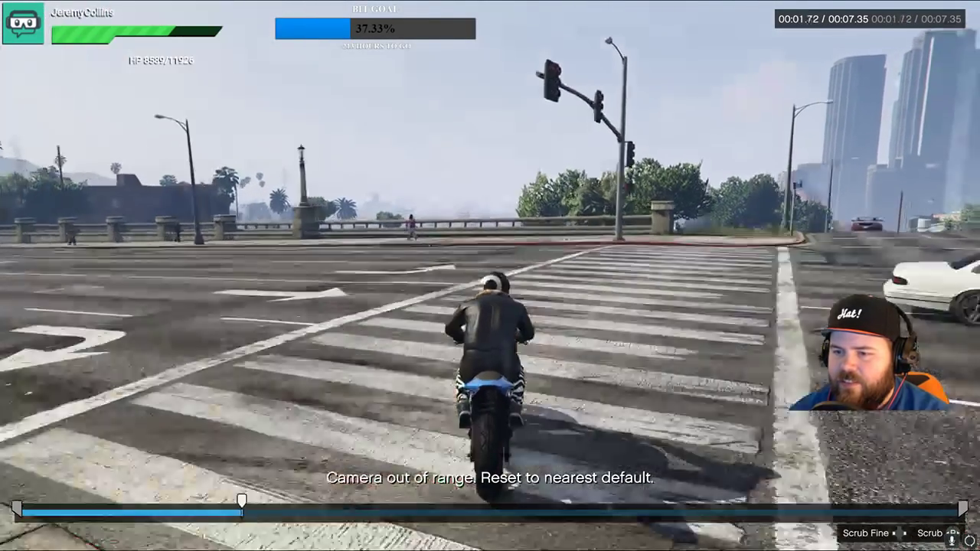
- Play the crash from the 00:01.826 marker and rewind to review the approach around 00:03.20
key("Return")
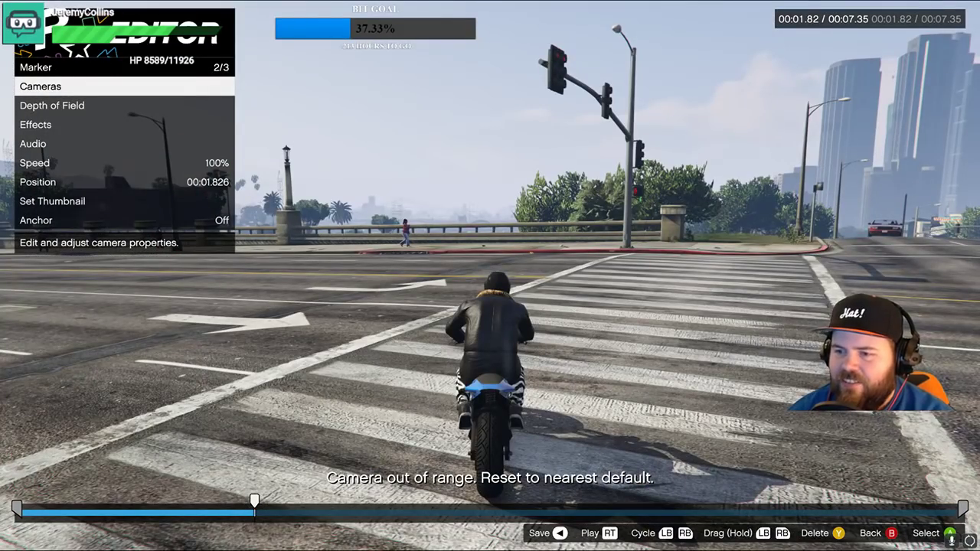
key("space")
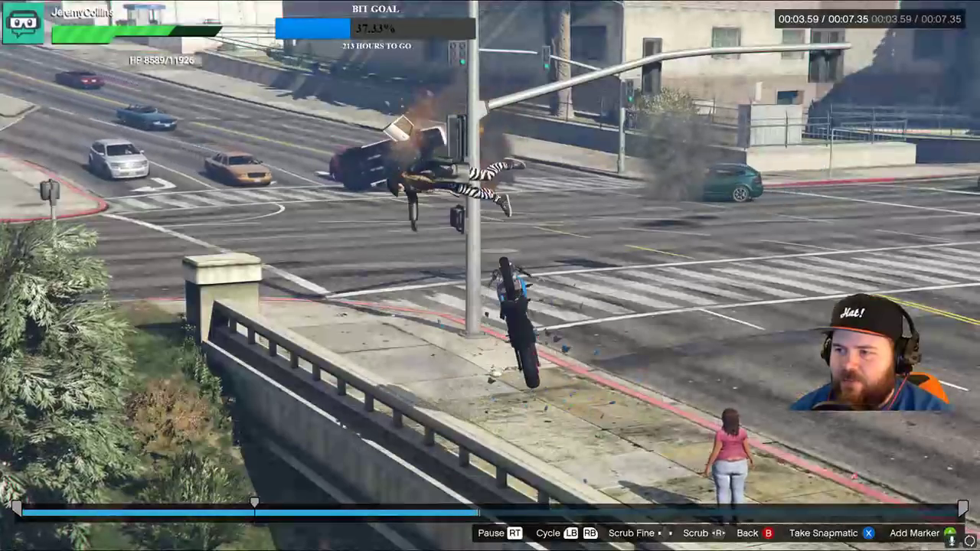
key("space")
key("Left")
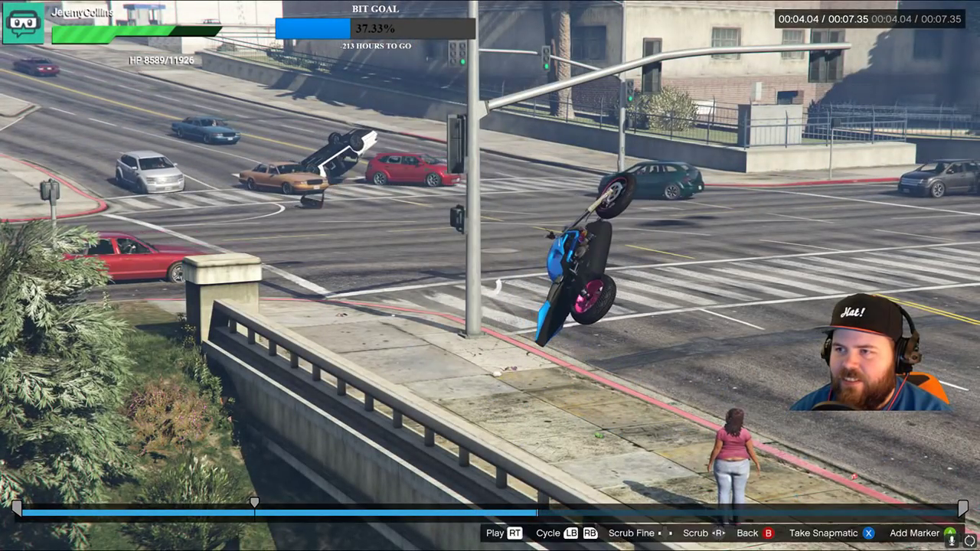
key("space")
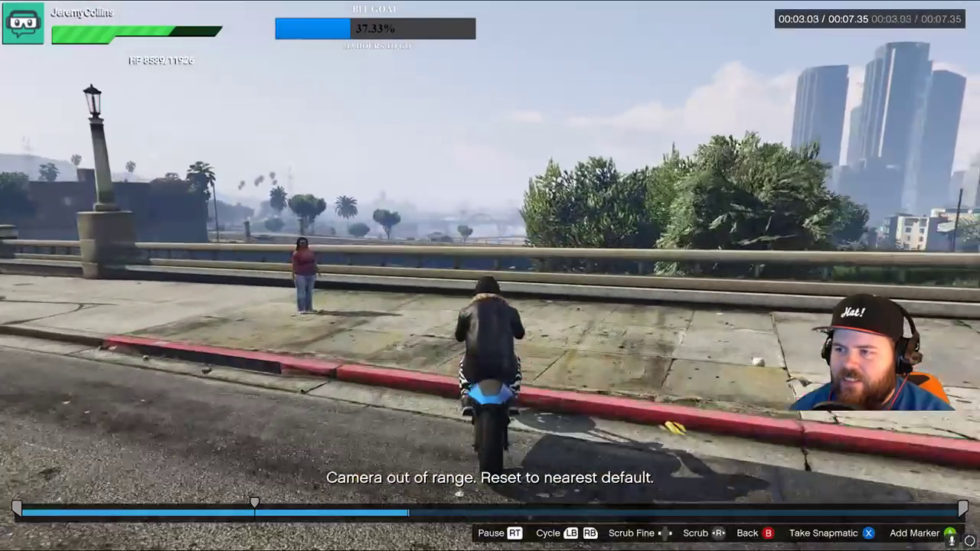
key("space")
key("Left")
key("Left")
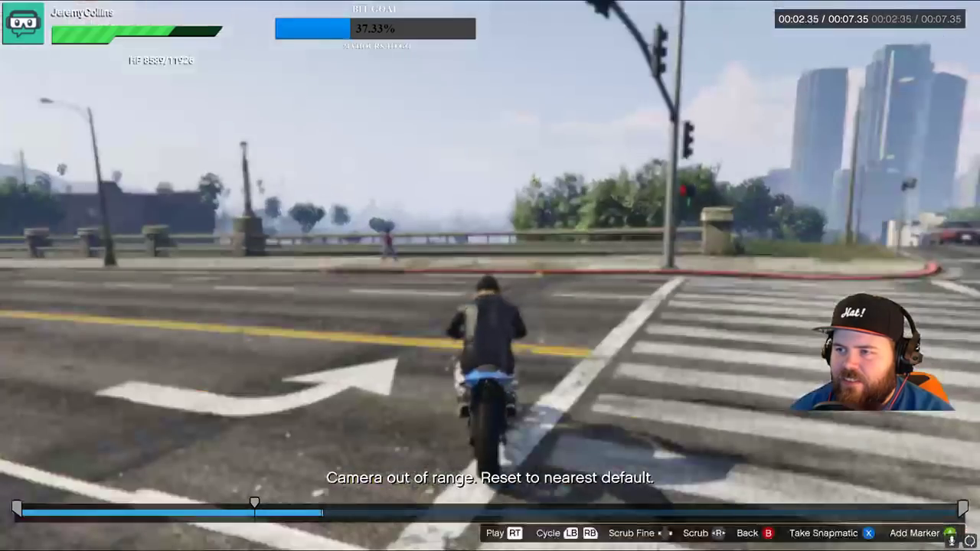
key("space")
key("space")
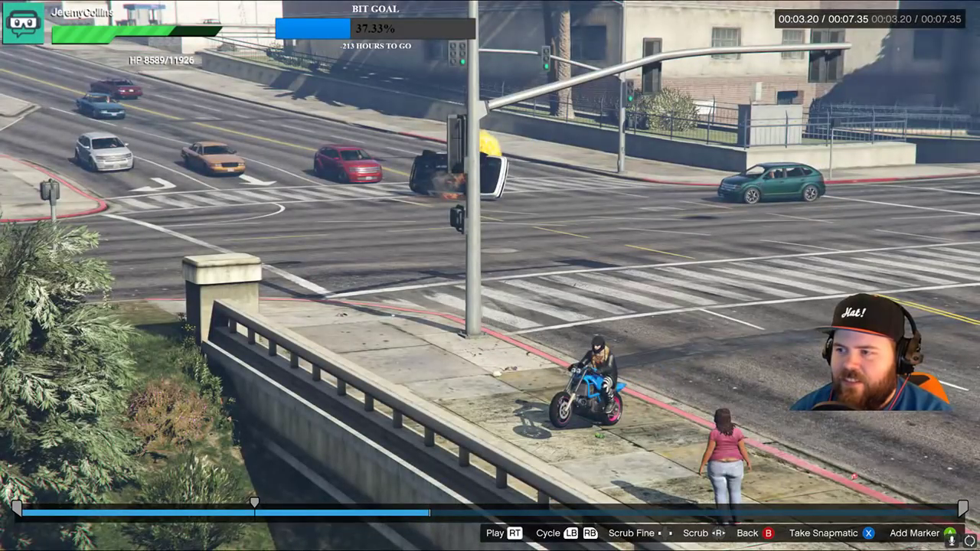
- Advance past the bike hitting the pole and add a marker at 00:03.84
key("Right")
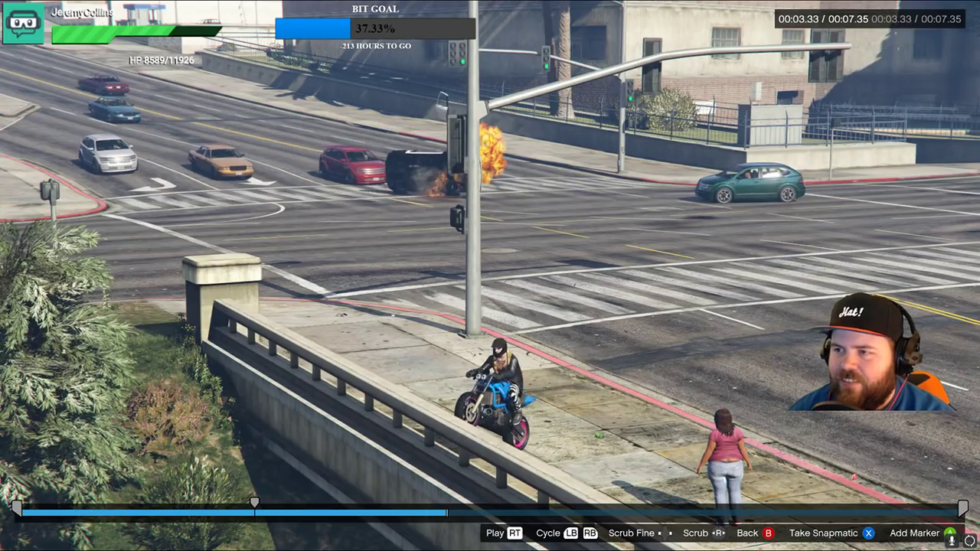
key("Right")
key("Right")
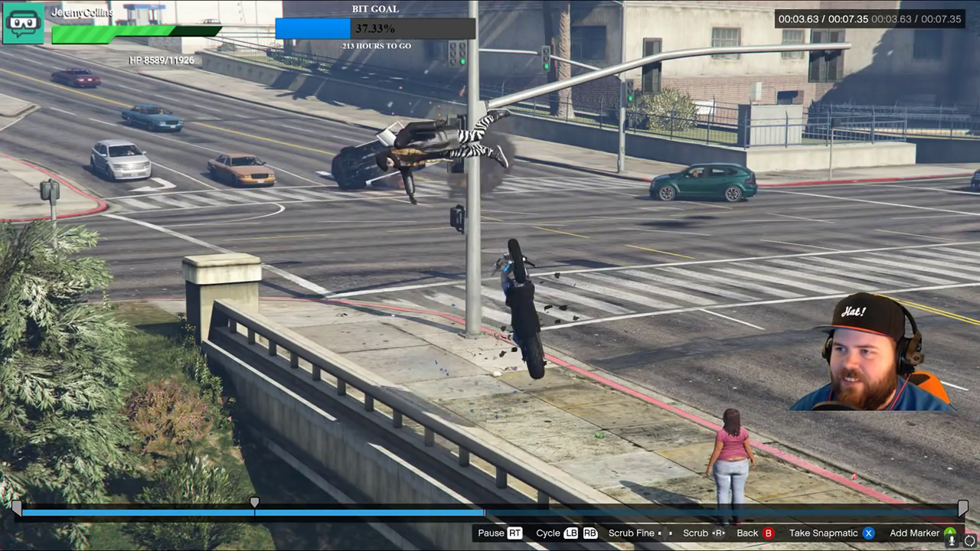
key("space")
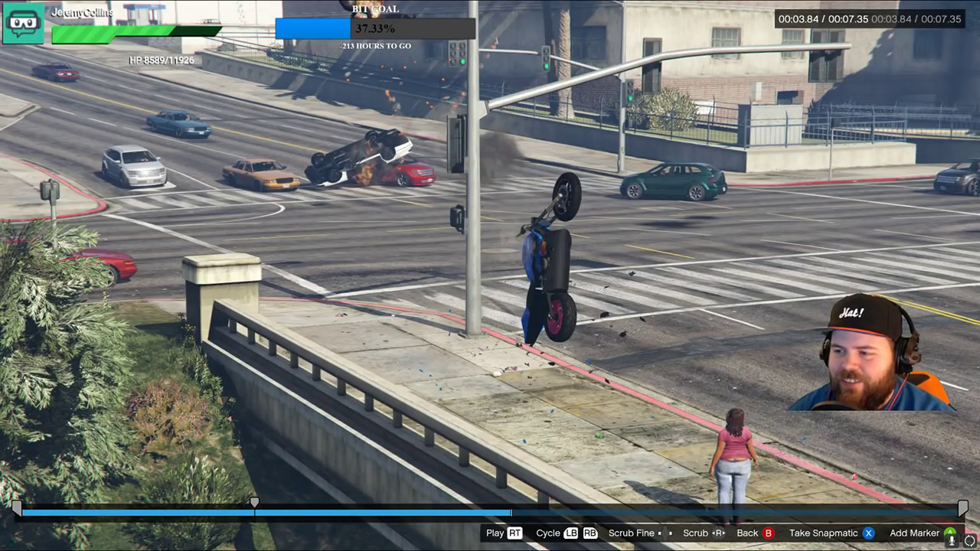
key("Return")
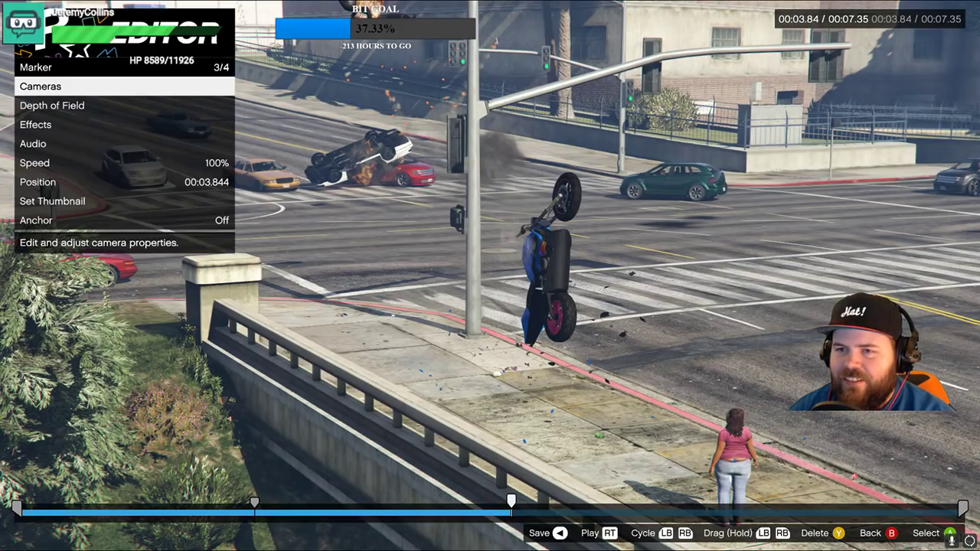
- Set the 00:03.84 marker's free camera to a close-up of the airborne bike and rider against the sky
key("Up")
key("Down")
key("Return")
key("Up")
key("Return")
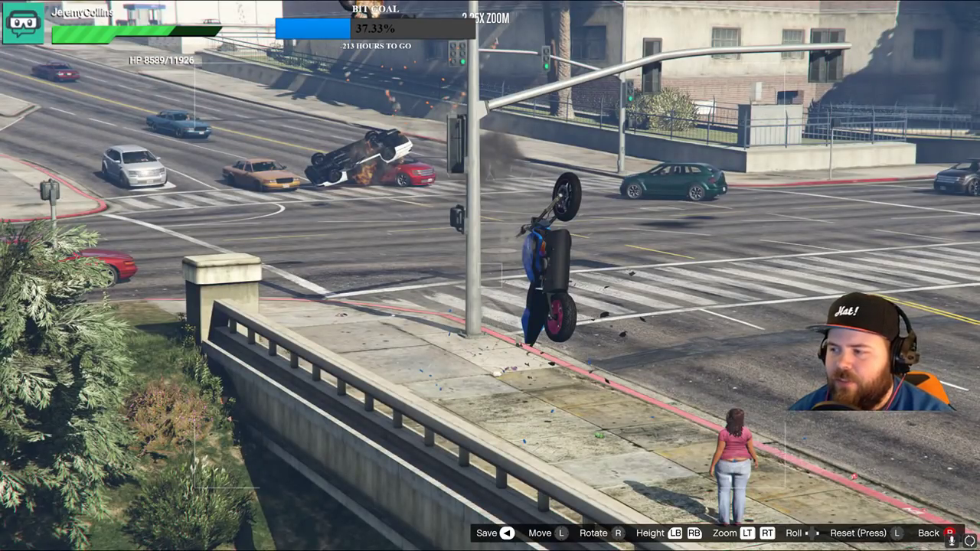
key("Escape")
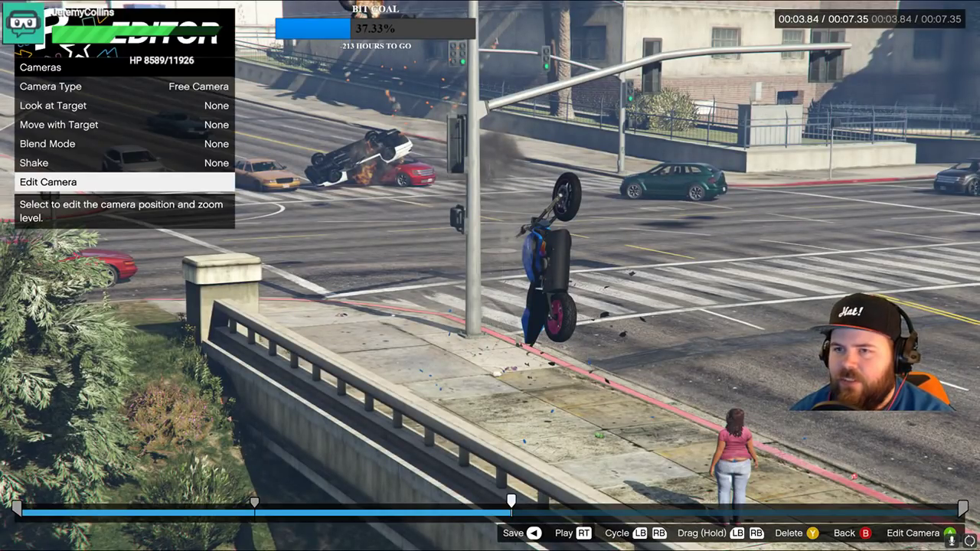
key("Return")
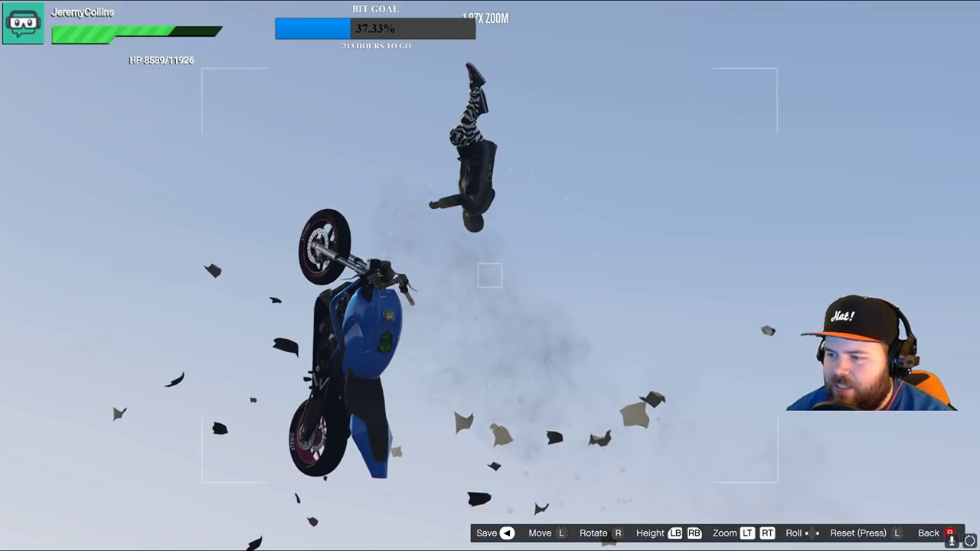
key("Escape")
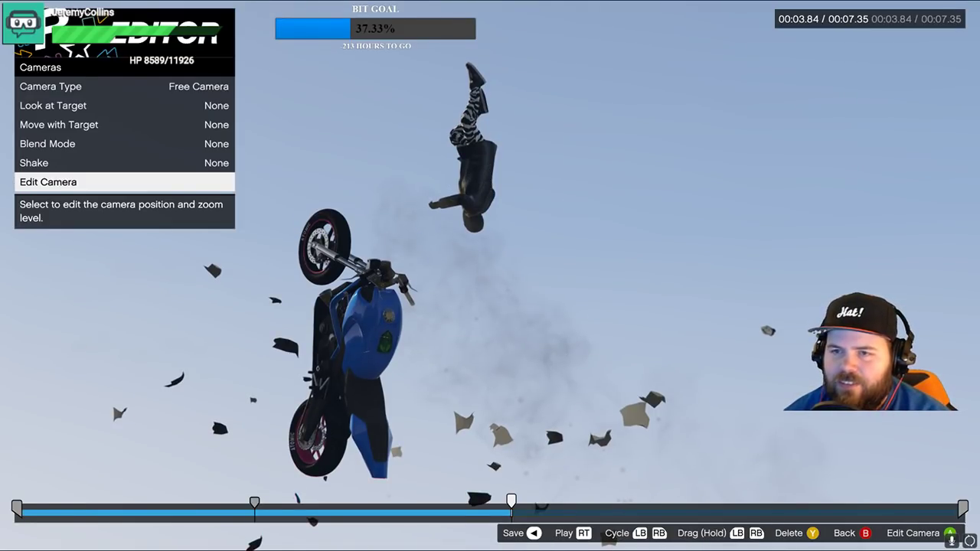
- Preview between the 00:01.82 and 00:03.84 markers, then set Depth of Field Focus to None
key("q")
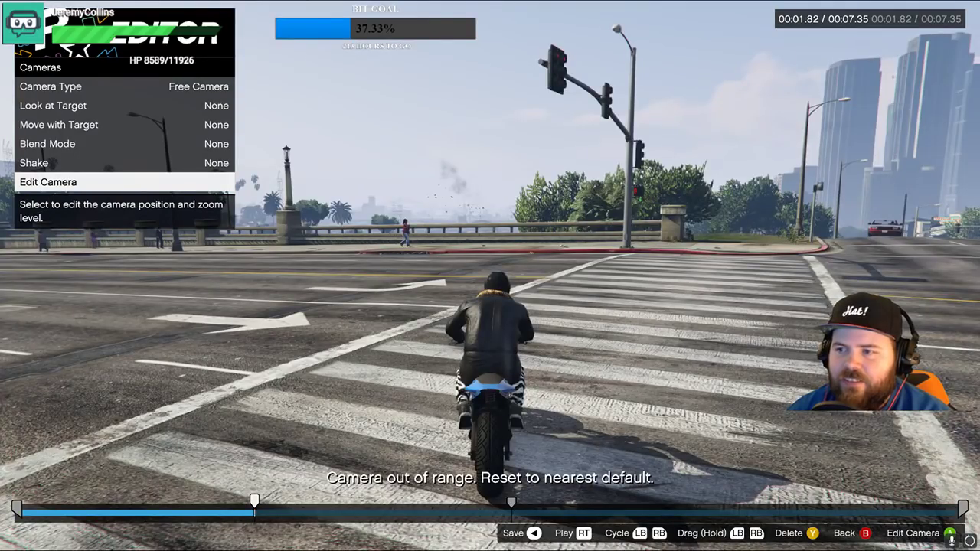
key("e")
key("Up")
key("Up")
key("Up")
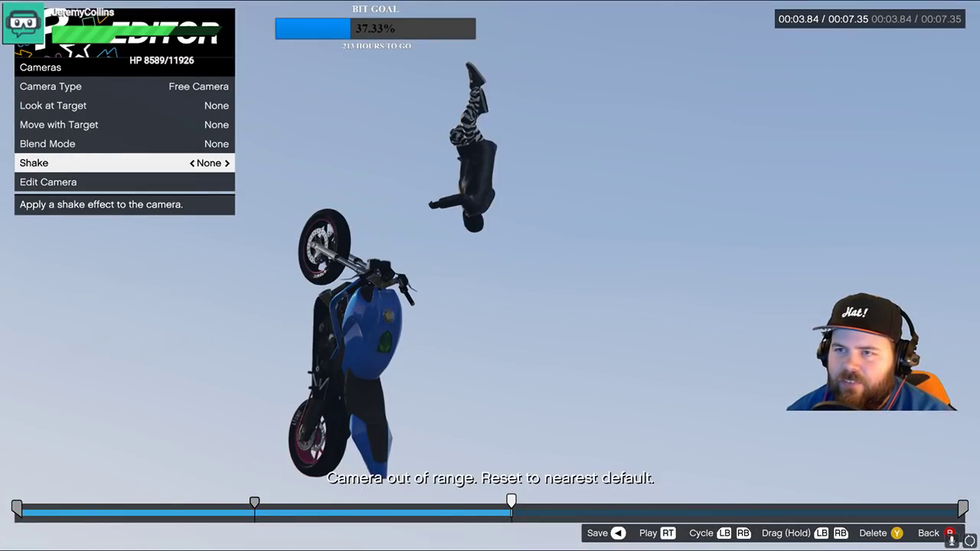
key("BackSpace")
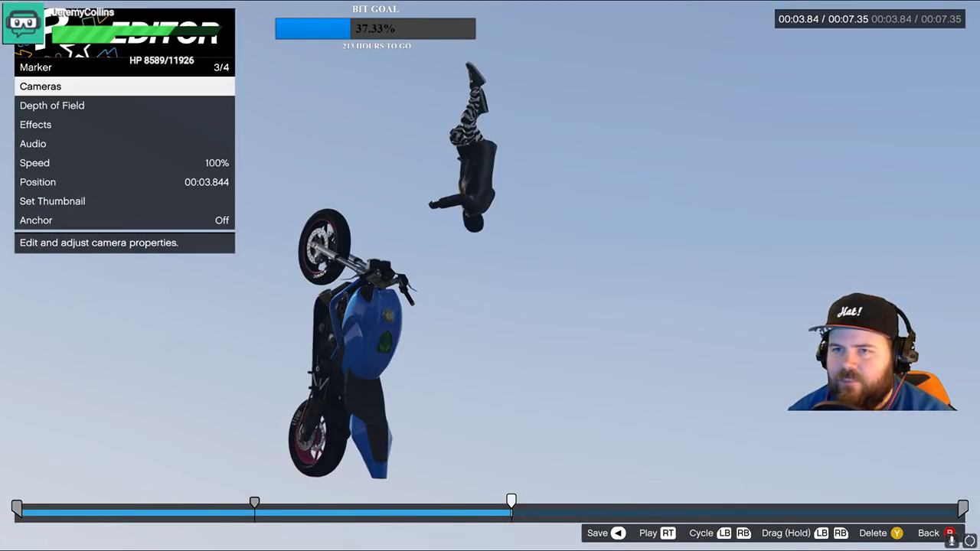
key("Down")
key("Return")
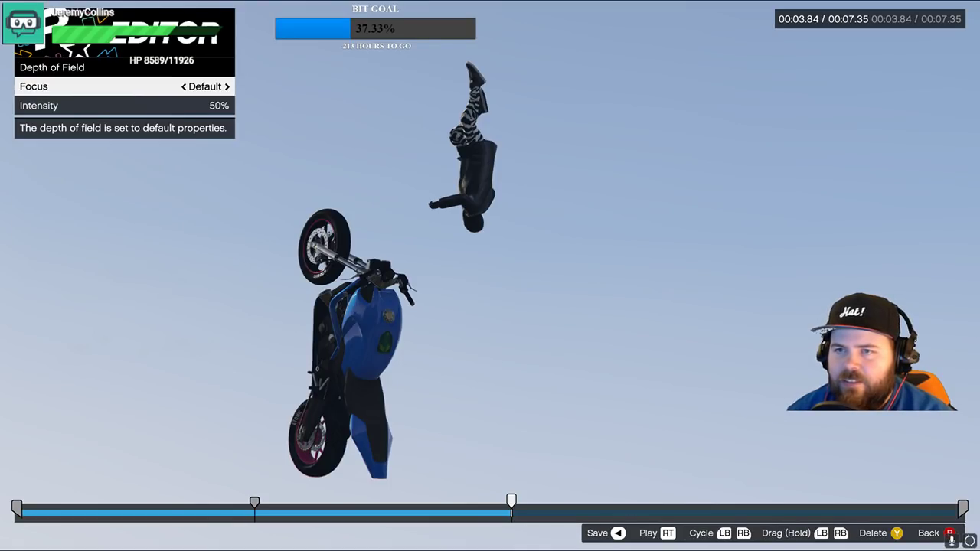
key("Left")
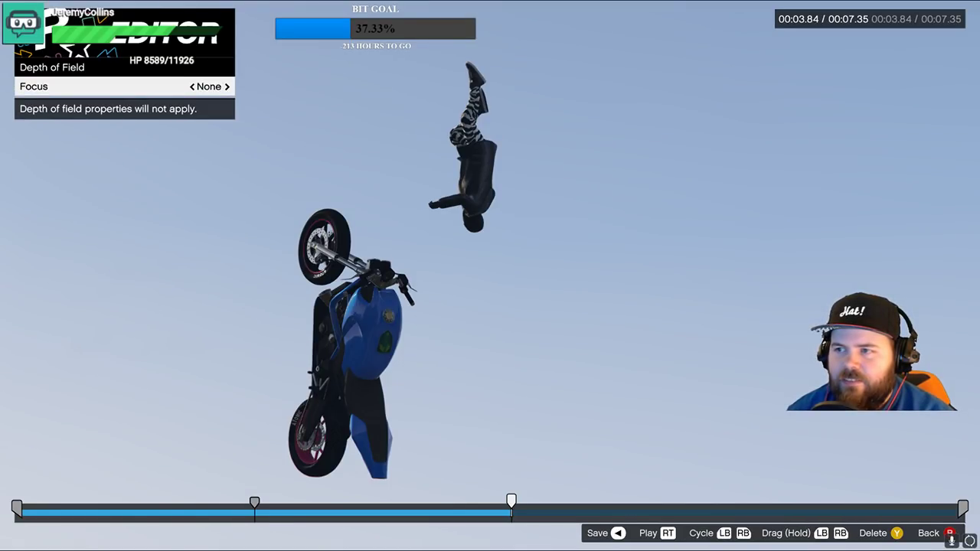
key("BackSpace")
- In the marker's Effects, keep no filter and set Saturation to 15
key("Down")
key("Return")
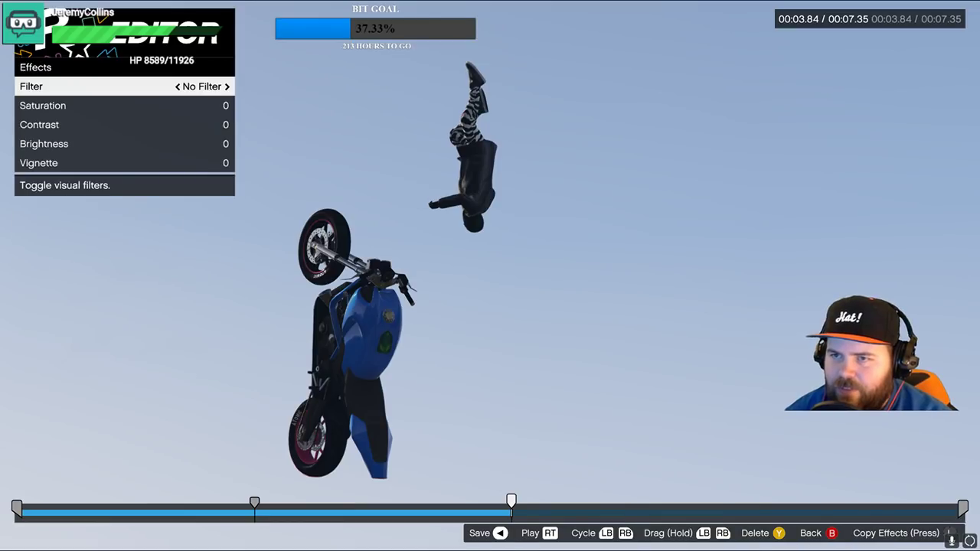
key("Right")
key("Left")
key("Down")
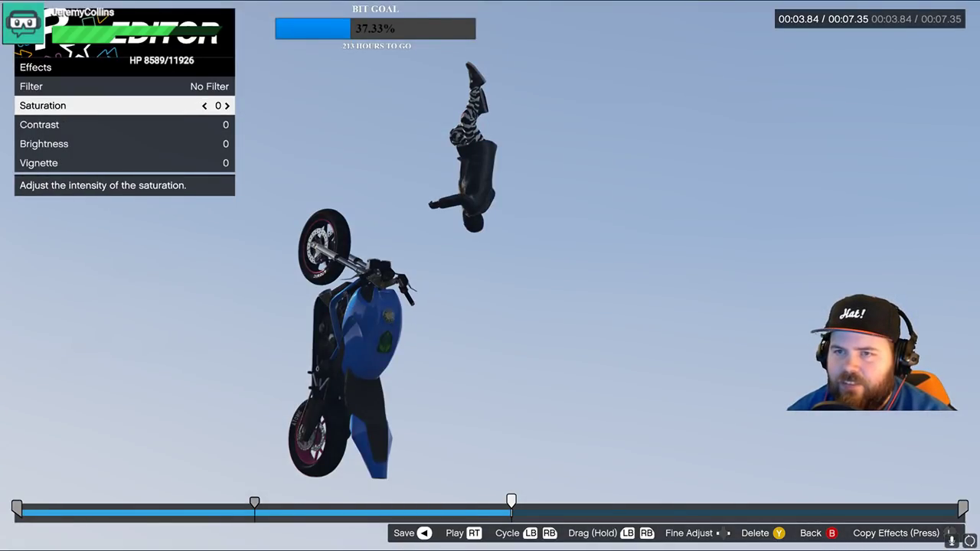
key("Right")
key("Right")
key("Right")
key("Right")
key("Right")
key("Right")
key("Right")
key("Right")
key("Right")
key("Right")
key("Right")
key("Right")
key("Right")
key("Right")
key("Right")
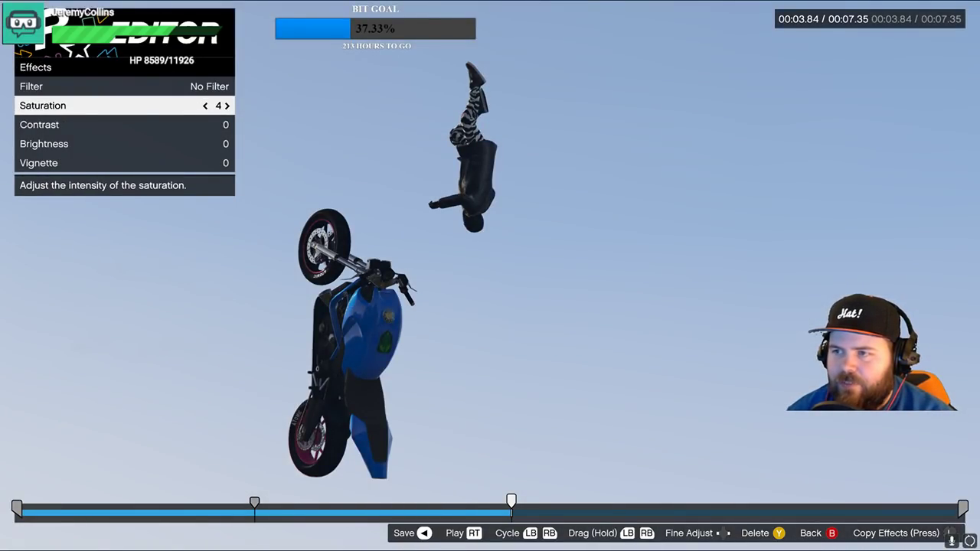
key("Right")
key("Right")
key("Right")
key("Right")
key("Right")
key("Right")
key("Right")
key("Right")
key("Right")
key("Right")
key("Right")
key("Right")
key("Right")
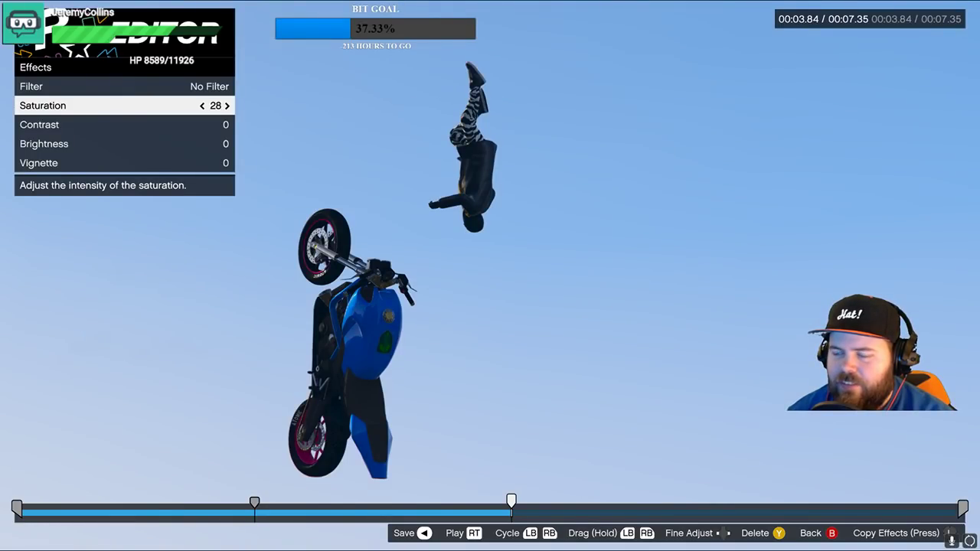
key("Left")
key("Left")
key("Left")
key("Left")
key("Left")
key("Left")
key("Left")
key("Left")
key("Left")
key("Left")
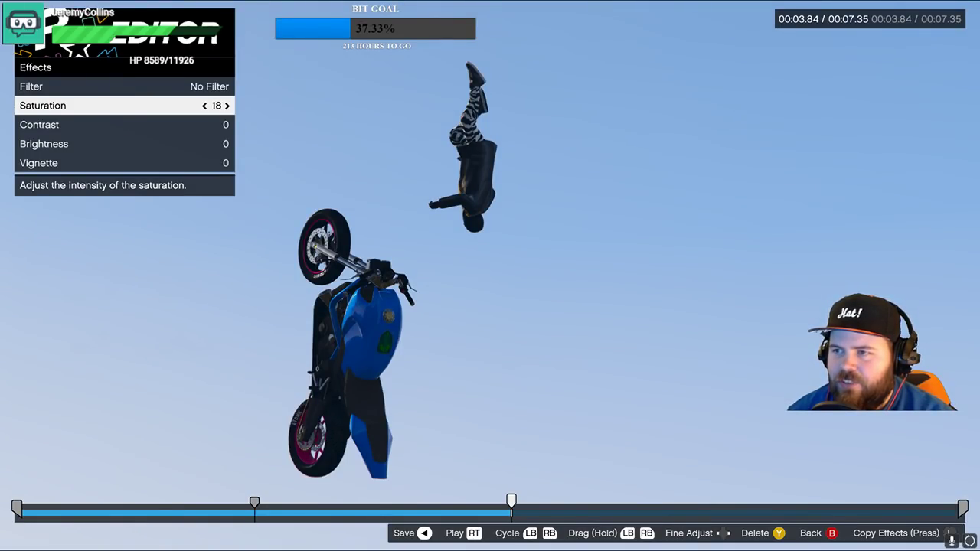
key("Left")
key("Left")
key("Left")
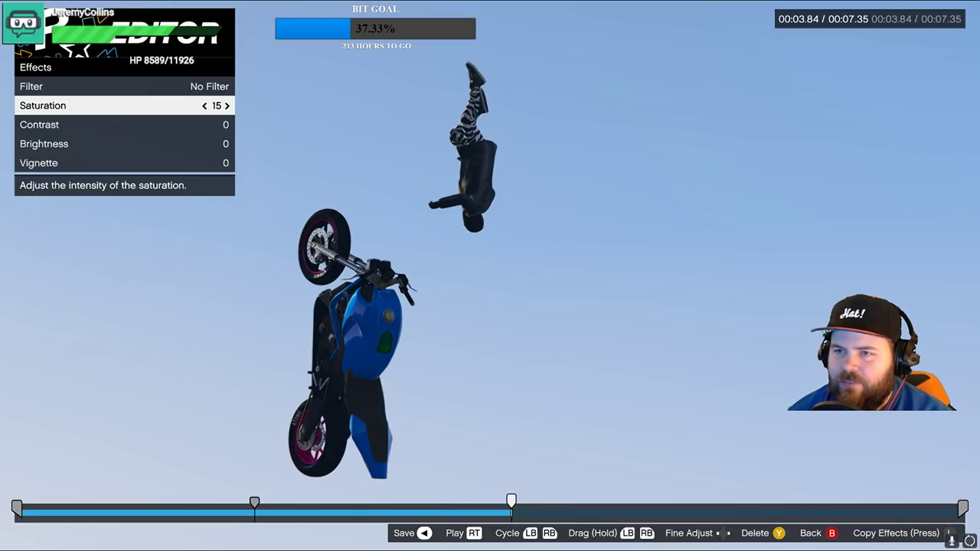
- Set the marker's Contrast to -8
key("Down")
key("Right")
key("Right")
key("Right")
key("Right")
key("Right")
key("Right")
key("Right")
key("Right")
key("Right")
key("Right")
key("Right")
key("Right")
key("Right")
key("Right")
key("Right")
key("Right")
key("Right")
key("Right")
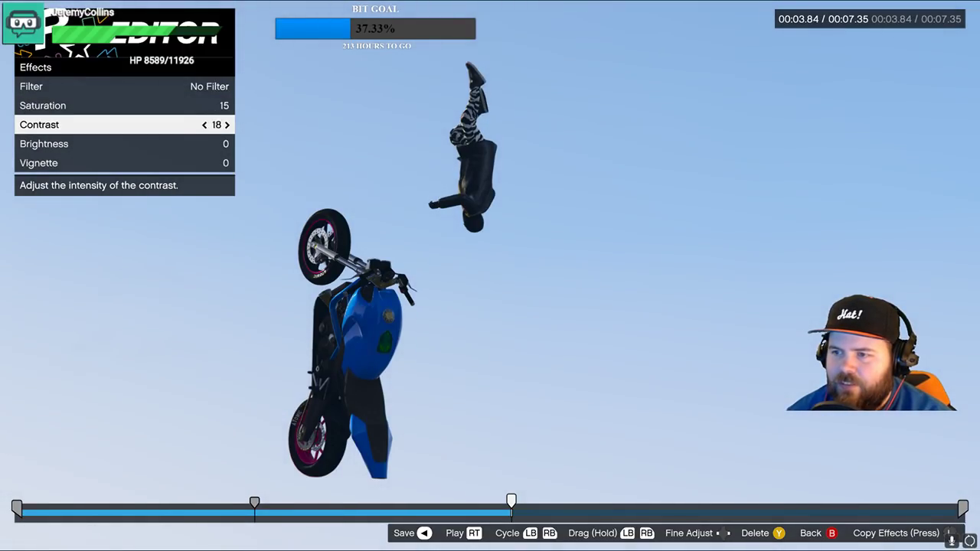
key("Right")
key("Right")
key("Right")
key("Right")
key("Right")
key("Right")
key("Right")
key("Right")
key("Right")
key("Right")
key("Right")
key("Right")
key("Right")
key("Right")
key("Right")
key("Right")
key("Right")
key("Right")
key("Right")
key("Right")
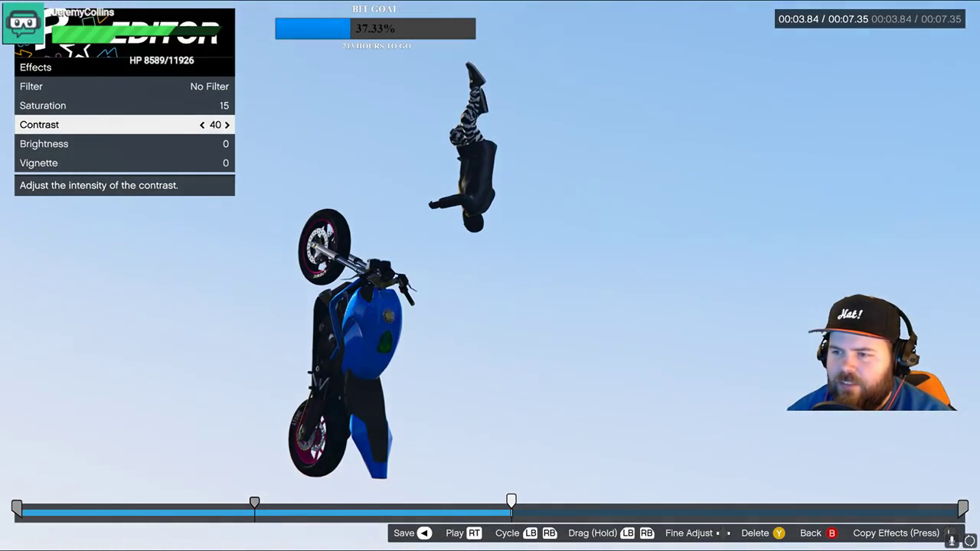
key("Left")
key("Left")
key("Left")
key("Left")
key("Left")
key("Left")
key("Left")
key("Left")
key("Left")
key("Left")
key("Left")
key("Left")
key("Left")
key("Left")
key("Left")
key("Left")
key("Left")
key("Left")
key("Left")
key("Left")
key("Left")
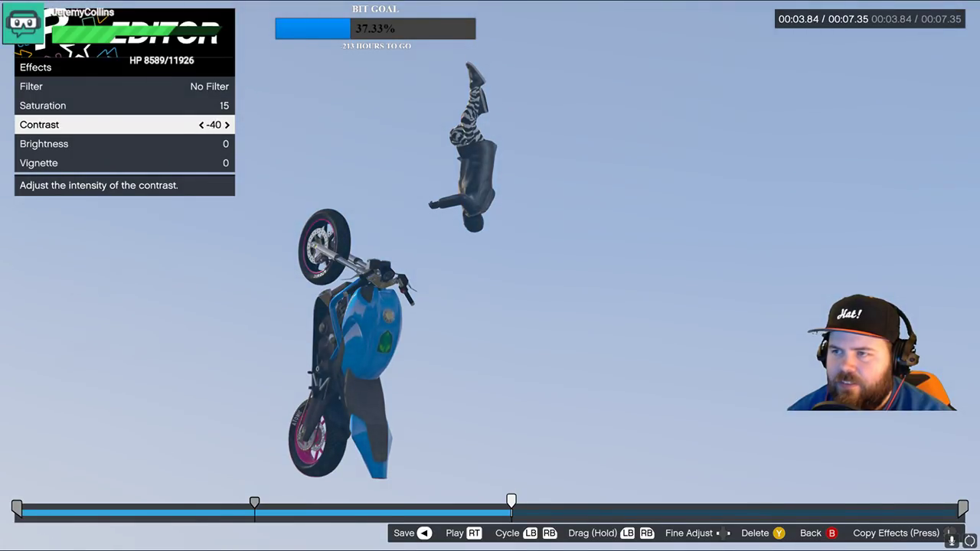
key("Right")
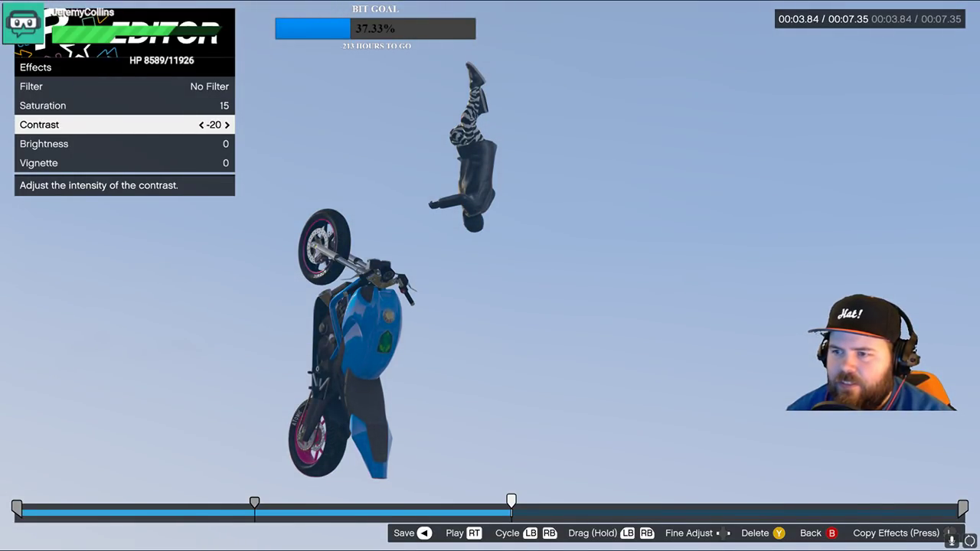
key("Right")
- Set the marker's Brightness to 40
key("Down")
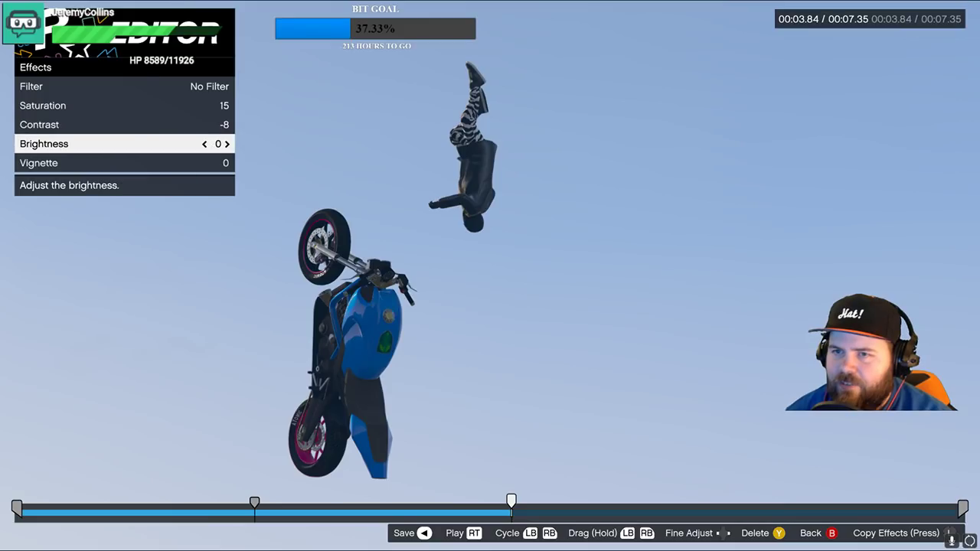
key("Right")
key("Left")
key("Left")
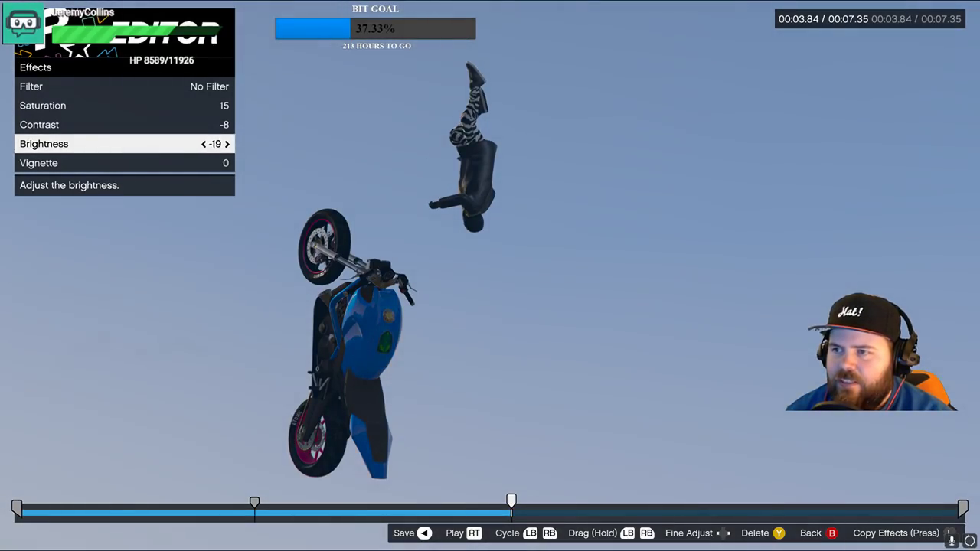
key("Right")
key("Left")
key("Right")
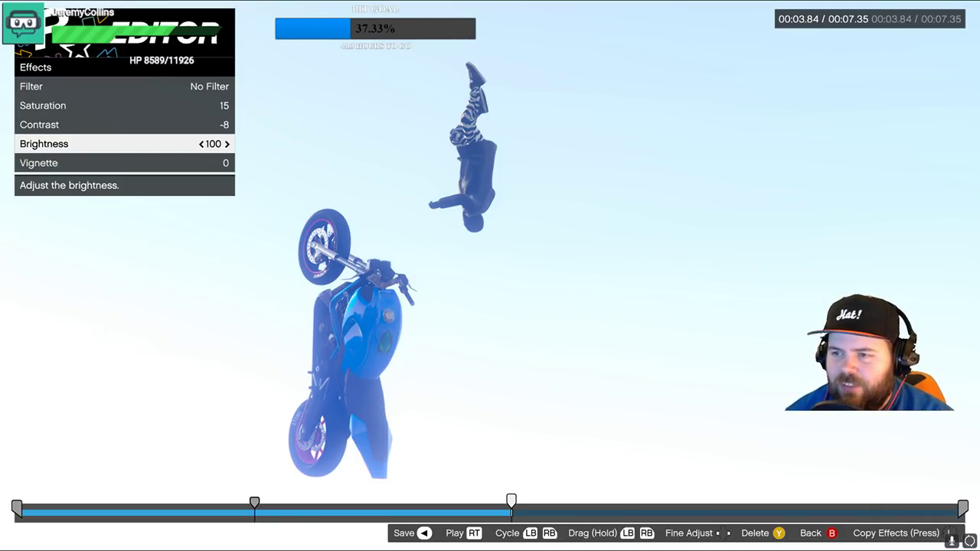
key("Left")
key("Left")
key("Left")
key("Left")
key("Left")
key("Left")
key("Left")
key("Left")
key("Left")
key("Left")
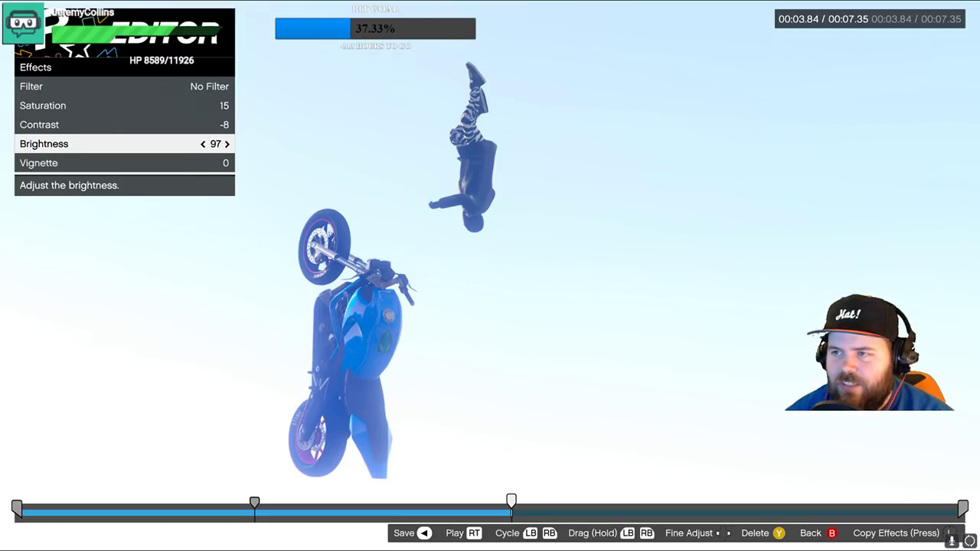
key("Left")
key("Left")
key("Left")
key("Left")
key("Left")
key("Left")
key("Left")
key("Left")
key("Left")
key("Left")
key("Left")
key("Left")
key("Left")
key("Right")
key("Right")
key("Right")
key("Right")
key("Right")
key("Right")
key("Right")
key("Right")
key("Right")
key("Right")
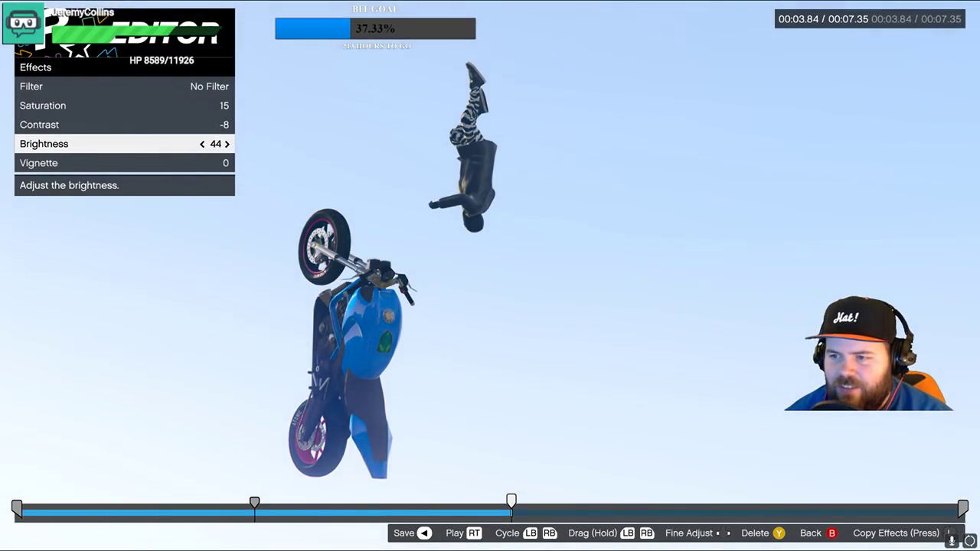
key("Left")
key("Left")
key("Left")
key("Left")
key("Left")
key("Left")
key("Left")
key("Left")
key("Left")
key("Left")
key("Left")
key("Left")
key("Left")
key("Left")
key("Right")
key("Right")
key("Right")
key("Right")
key("Right")
key("Right")
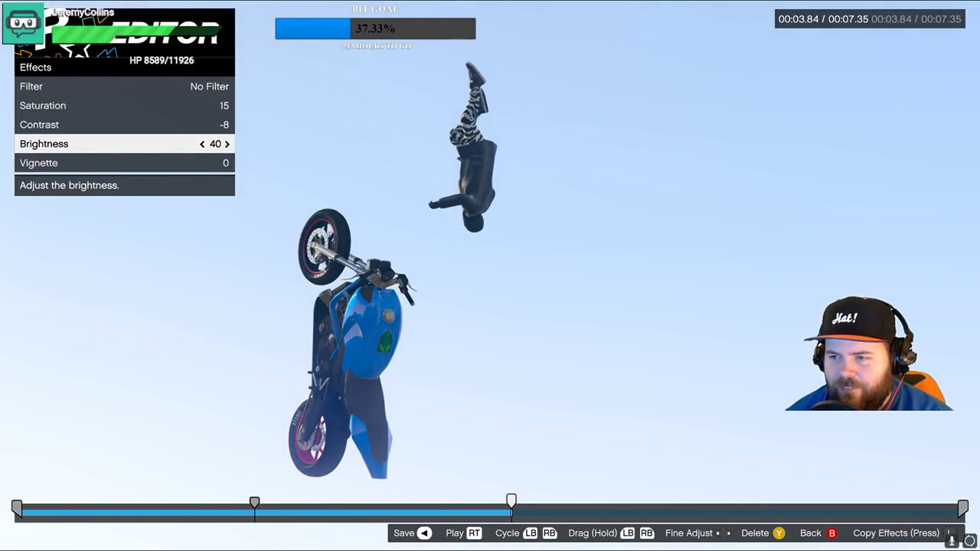
key("Down")
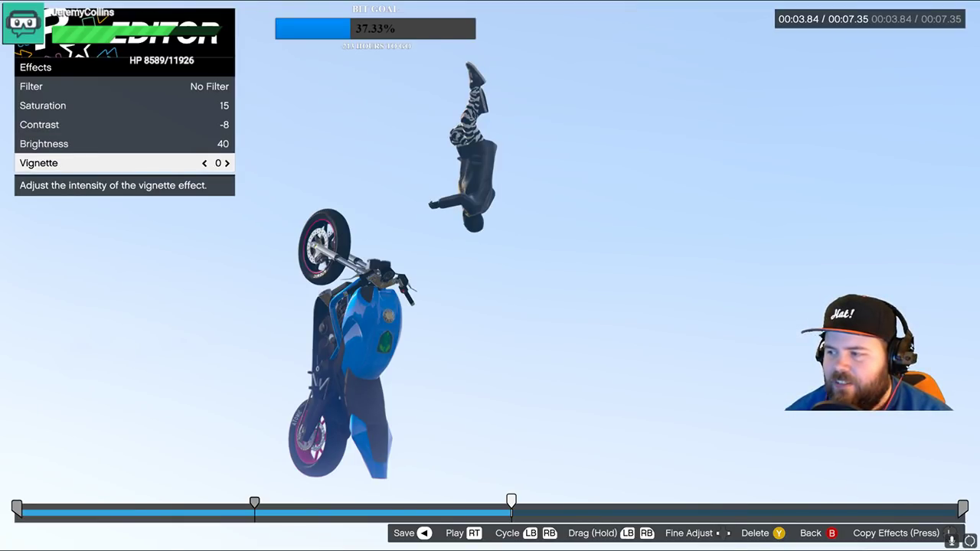
- Close the effects and marker settings, preview the marker, and exit the clip to the save prompt
key("Escape")
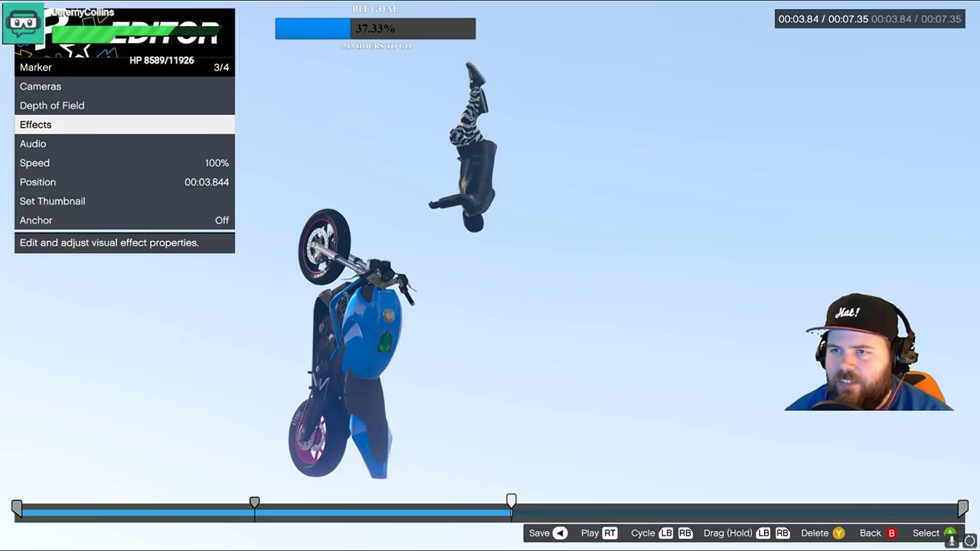
key("Escape")
key("Escape")
key("Left")
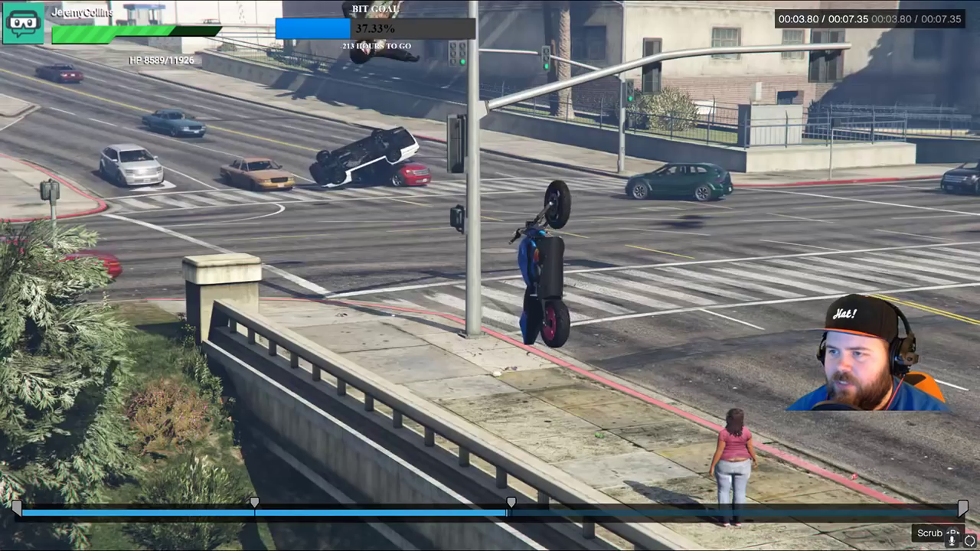
key("Right")
key("Return")
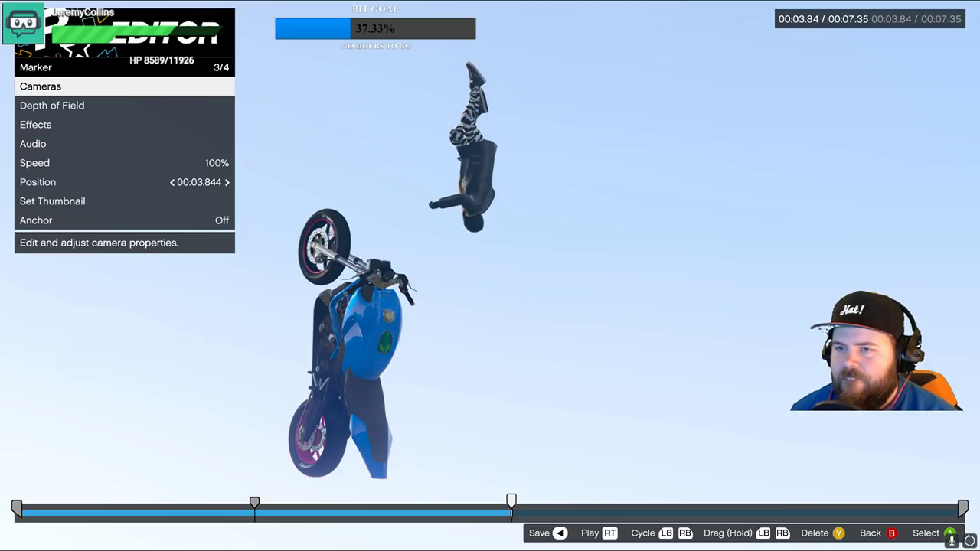
key("Escape")
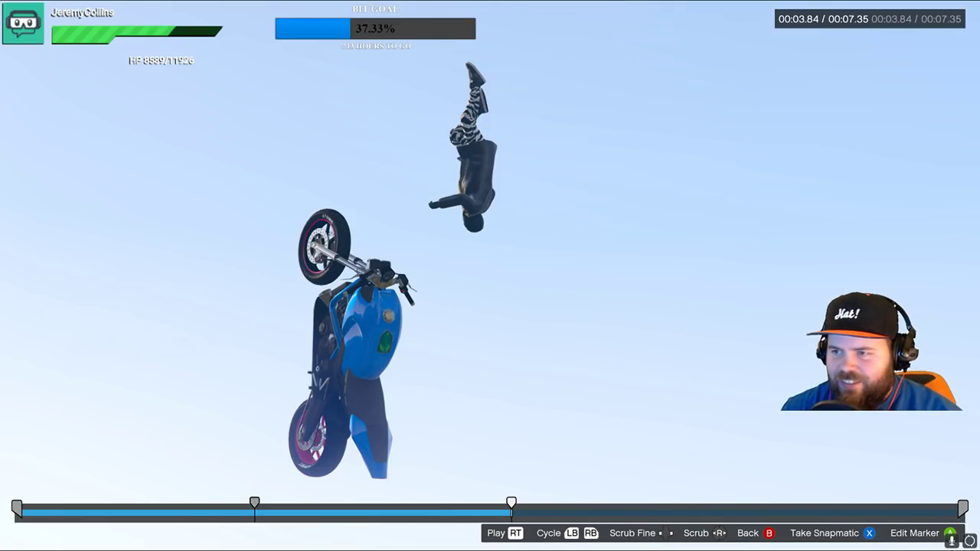
key("Escape")
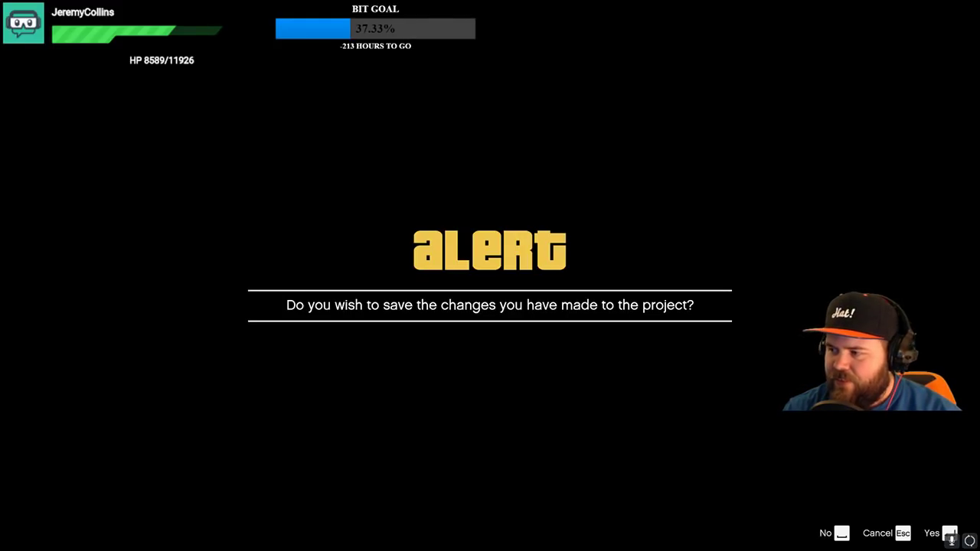
- Dismiss the save-changes alert and switch from the game to Google Chrome
key("Escape")
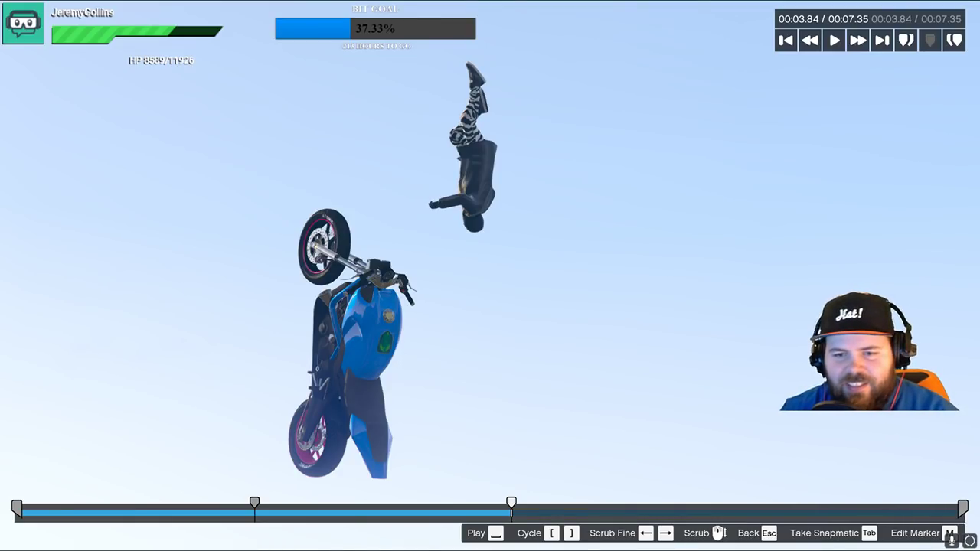
key("alt+Tab")
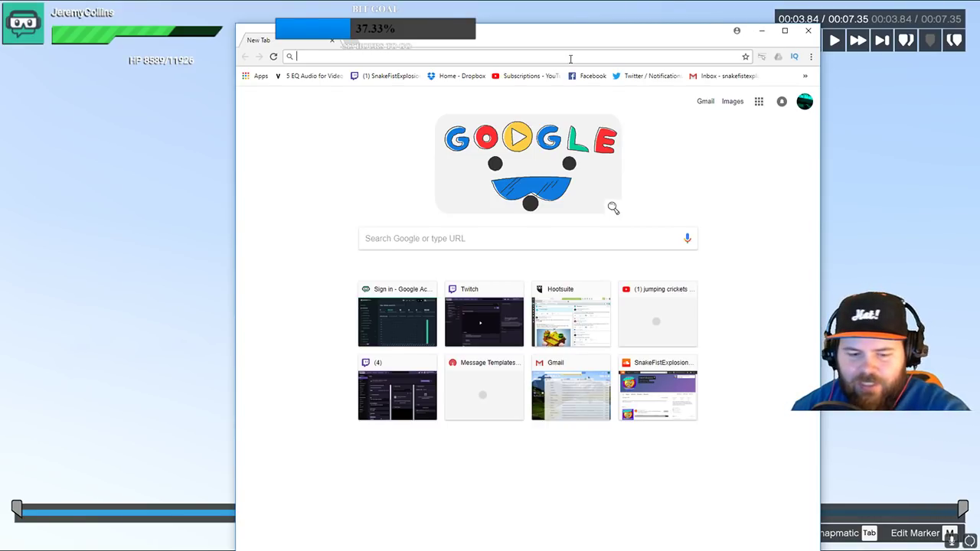
- Search Google for 'rockstar editor keyboard' and skim the results
type("rockst")
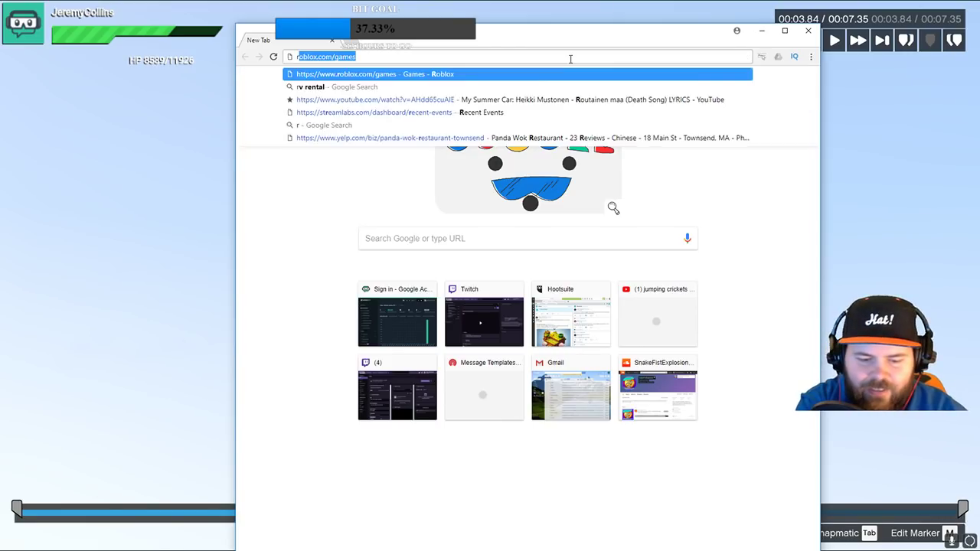
type("ar editor")
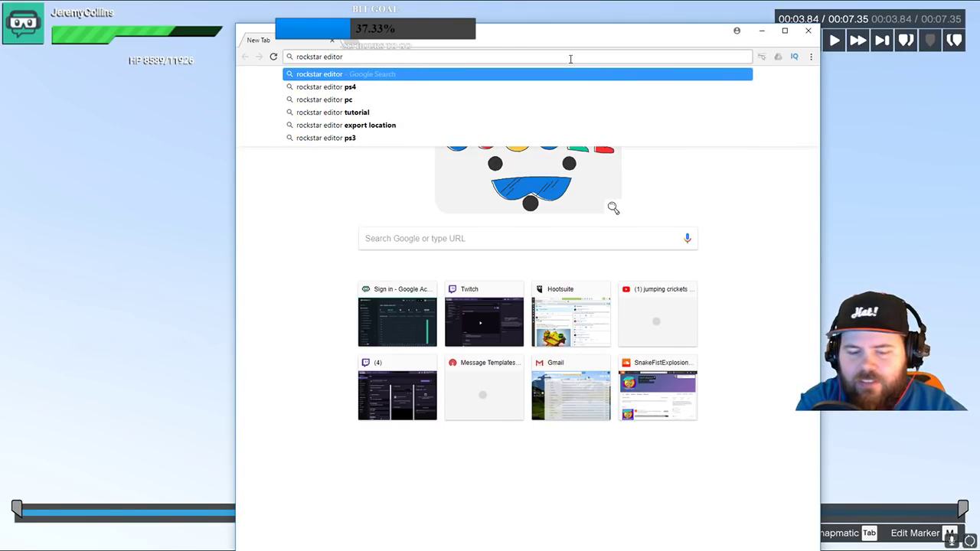
type(" keybi")
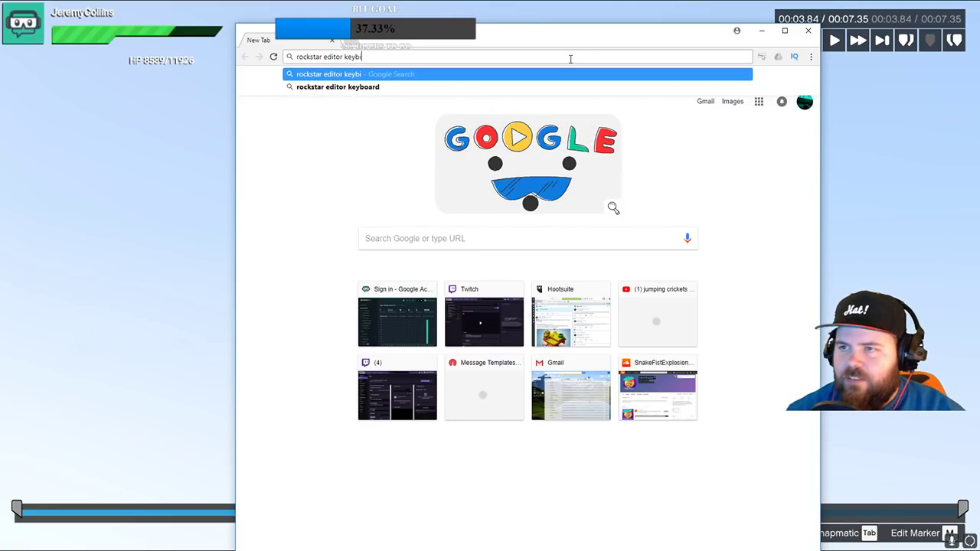
left_click(412, 89)
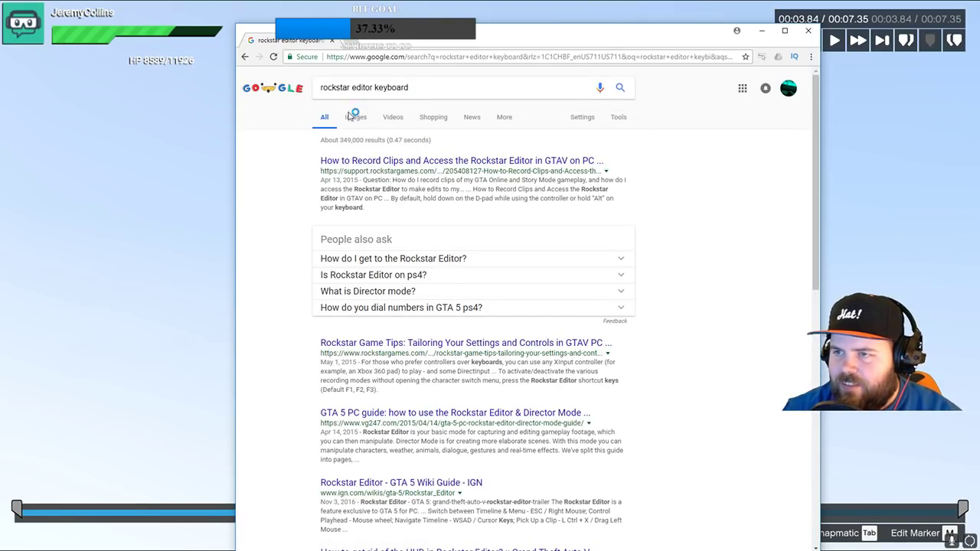
scroll(310, 392, "down", 2)
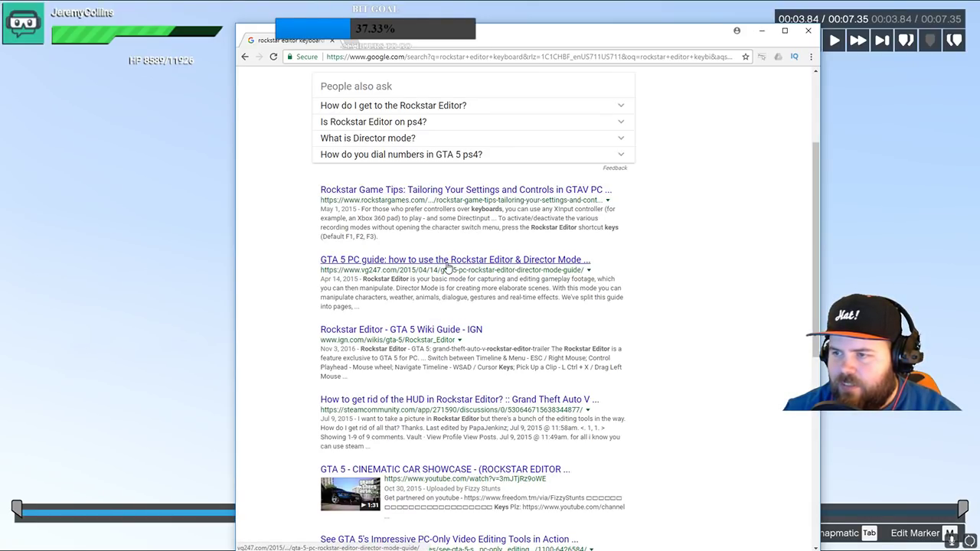
scroll(366, 123, "up", 2)
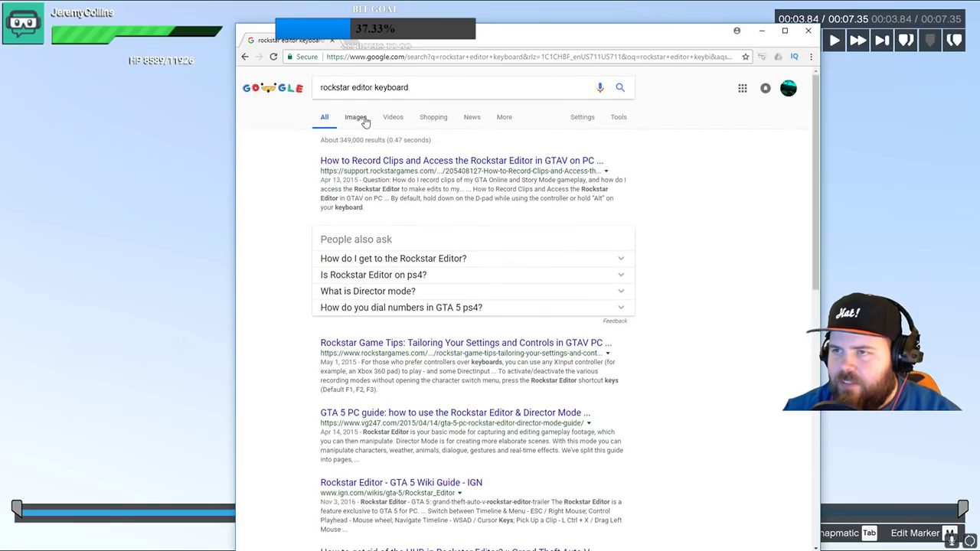
- Change the query to 'rockstar editor key bindings' and browse the new results
left_click(414, 92)
left_click_drag(409, 87, 388, 87)
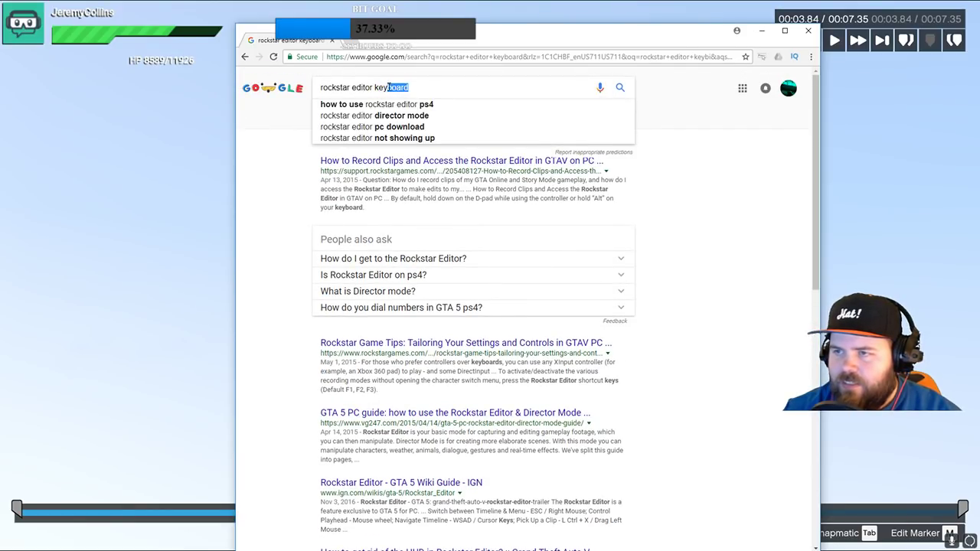
type("bind")
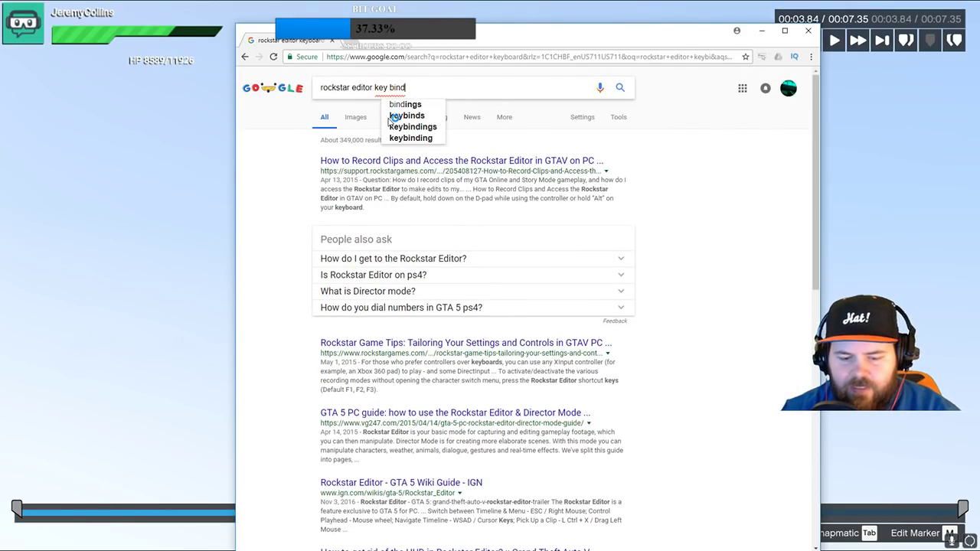
type("ings")
key("Return")
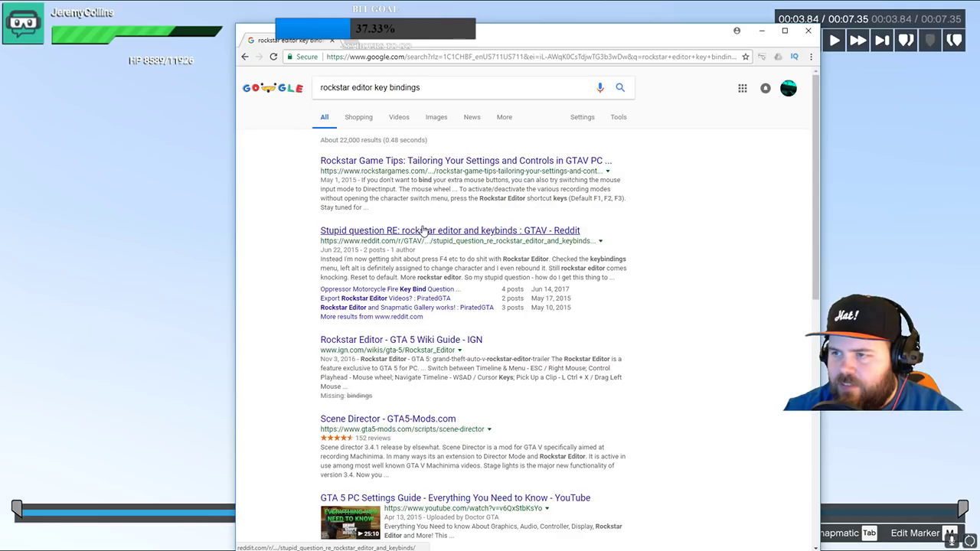
scroll(297, 381, "down", 5)
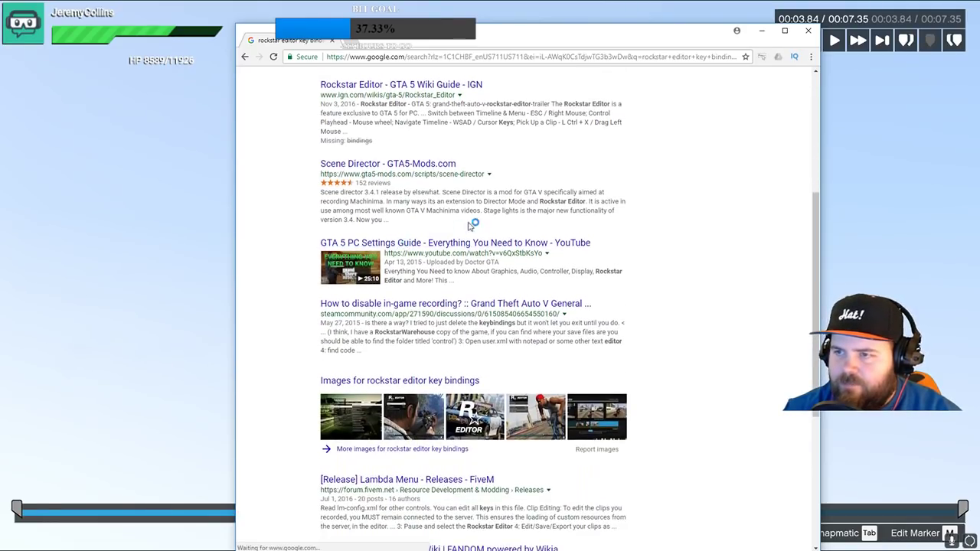
scroll(310, 331, "down", 2)
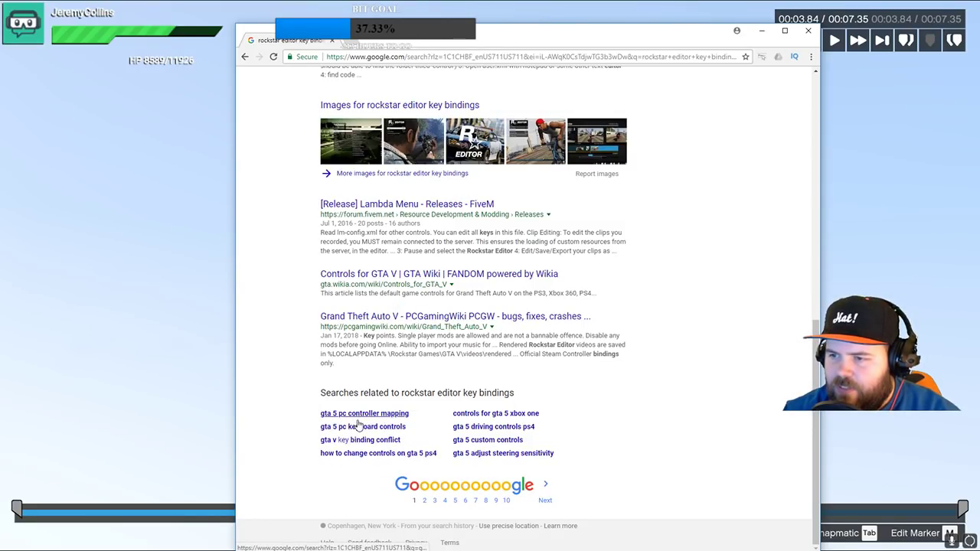
scroll(273, 314, "up", 7)
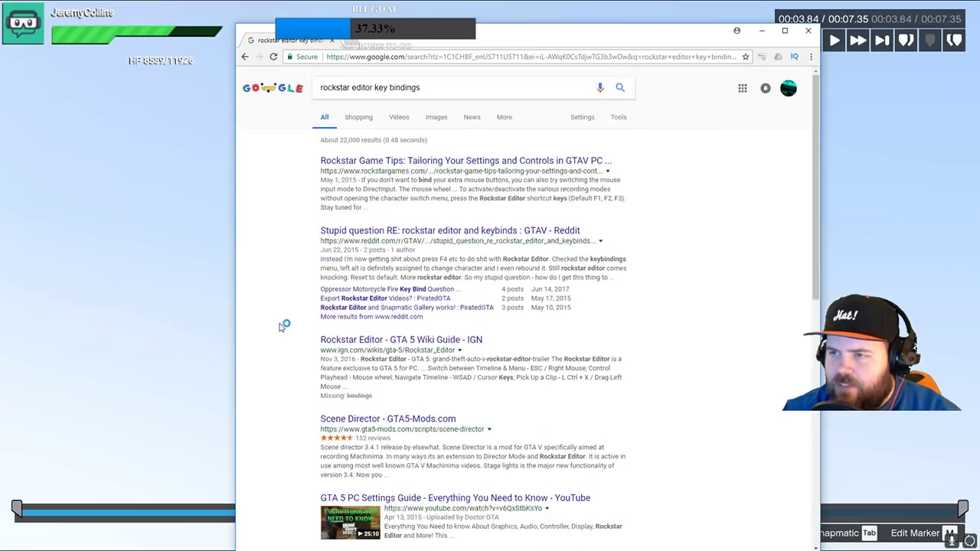
left_click(414, 232)
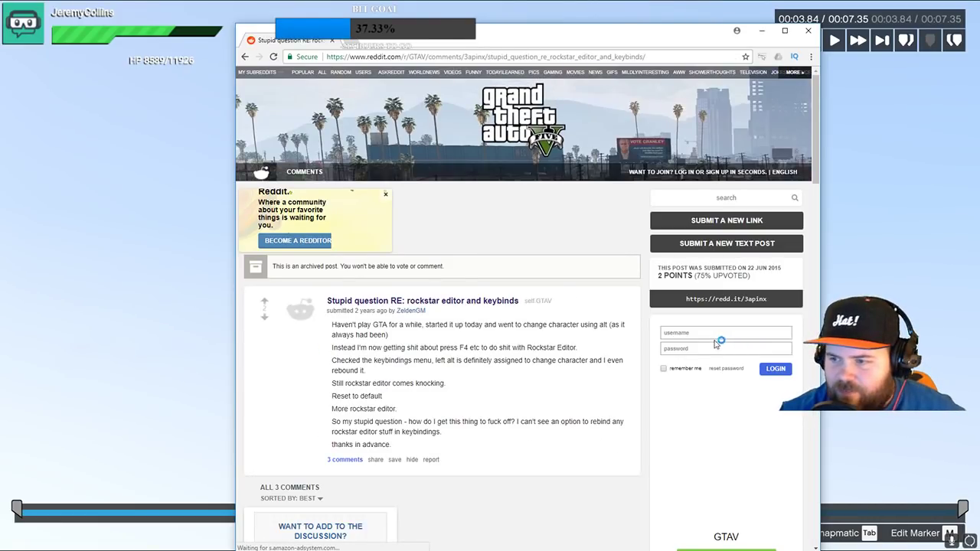
scroll(525, 448, "down", 4)
scroll(521, 449, "down", 8)
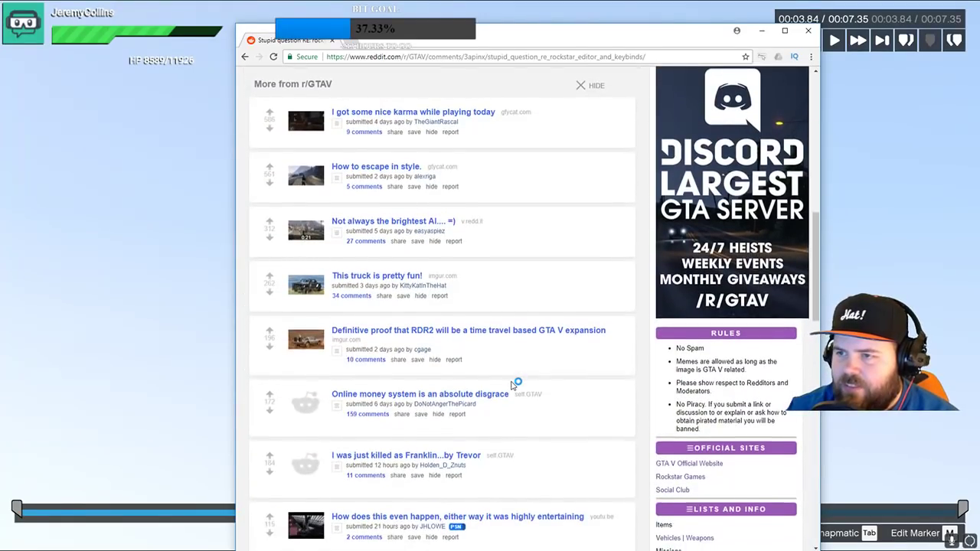
scroll(518, 398, "up", 8)
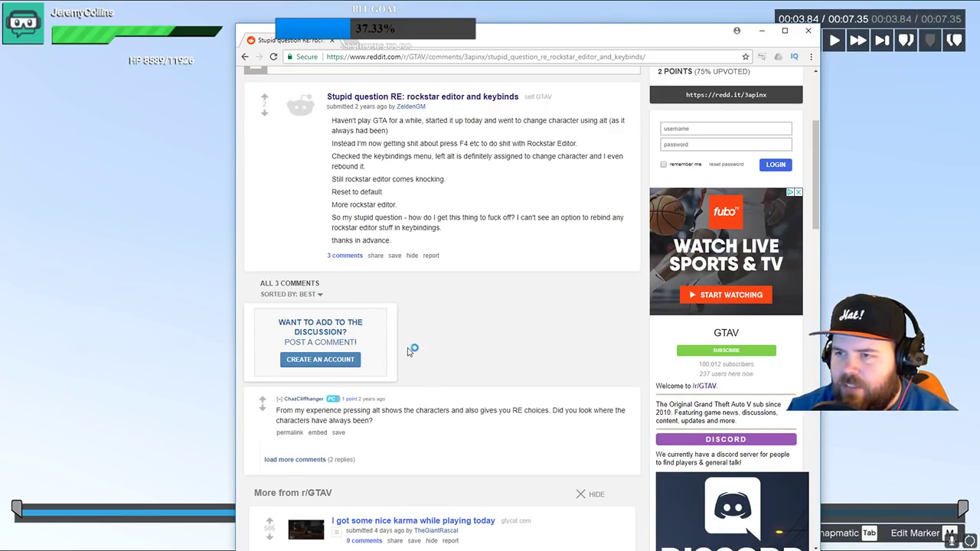
scroll(409, 350, "up", 2)
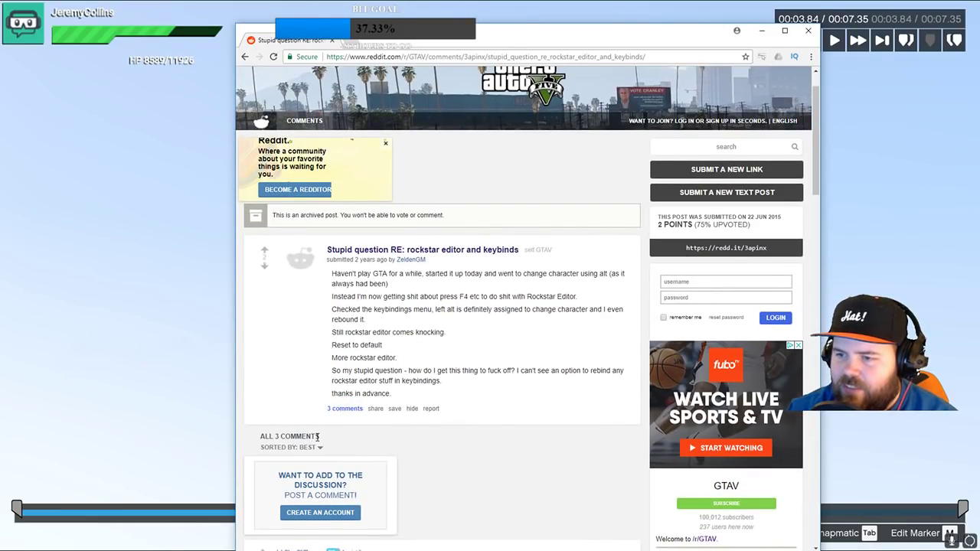
scroll(421, 448, "down", 5)
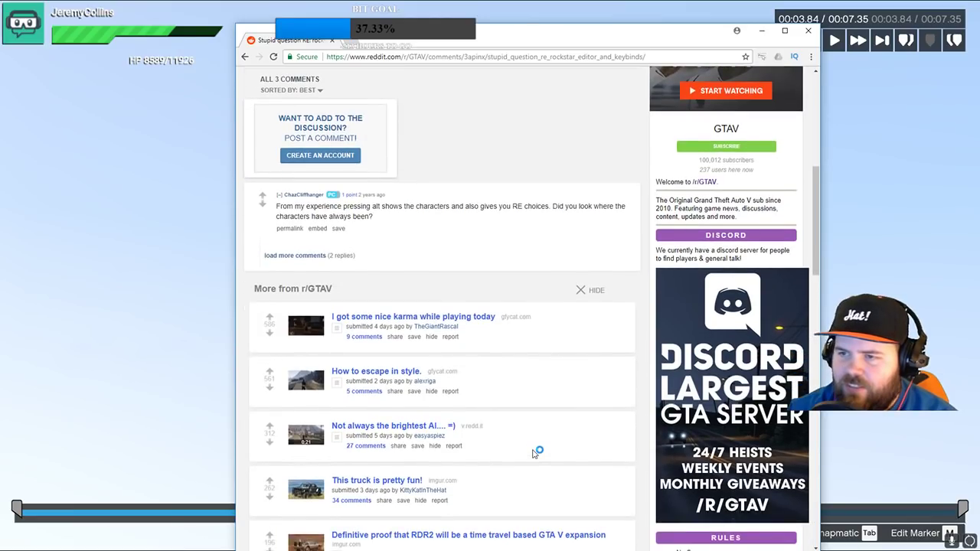
left_click(299, 255)
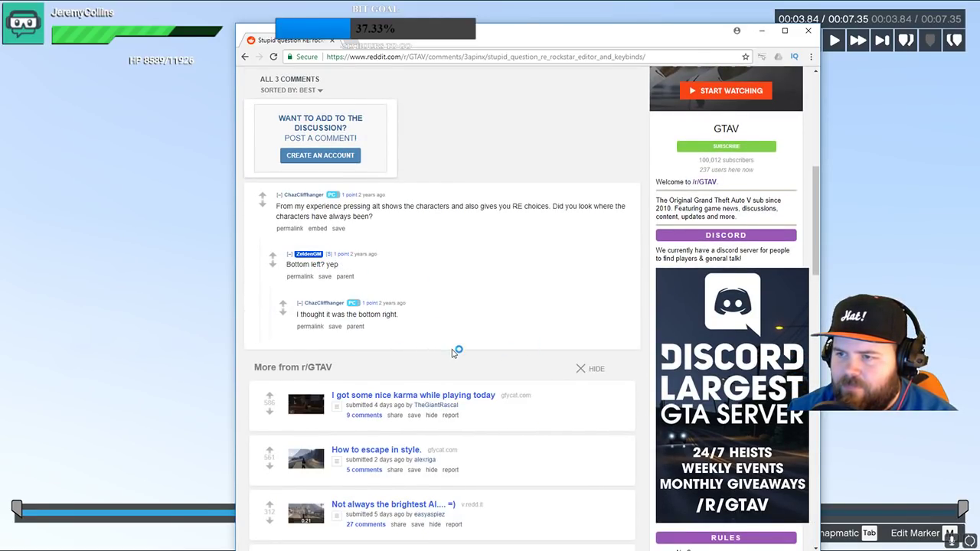
scroll(460, 351, "up", 3)
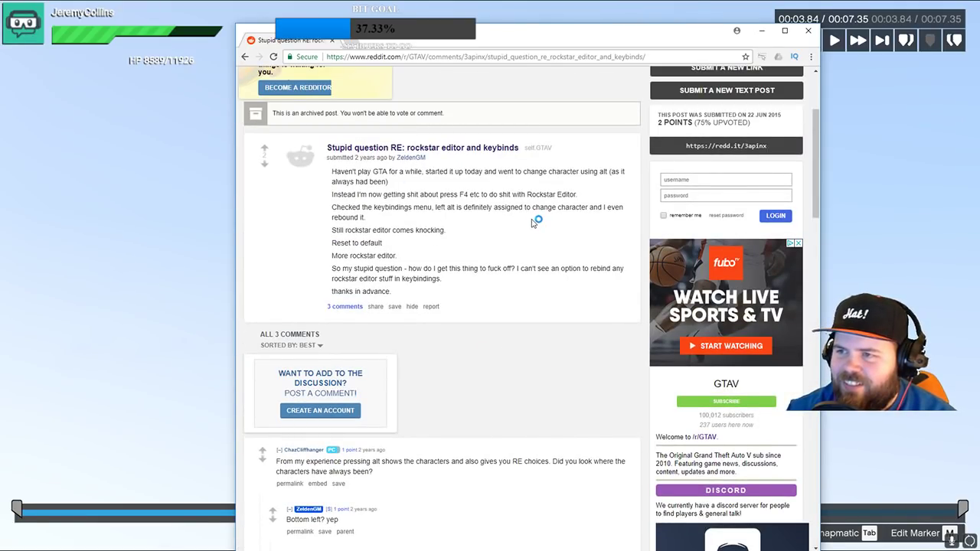
left_click(245, 57)
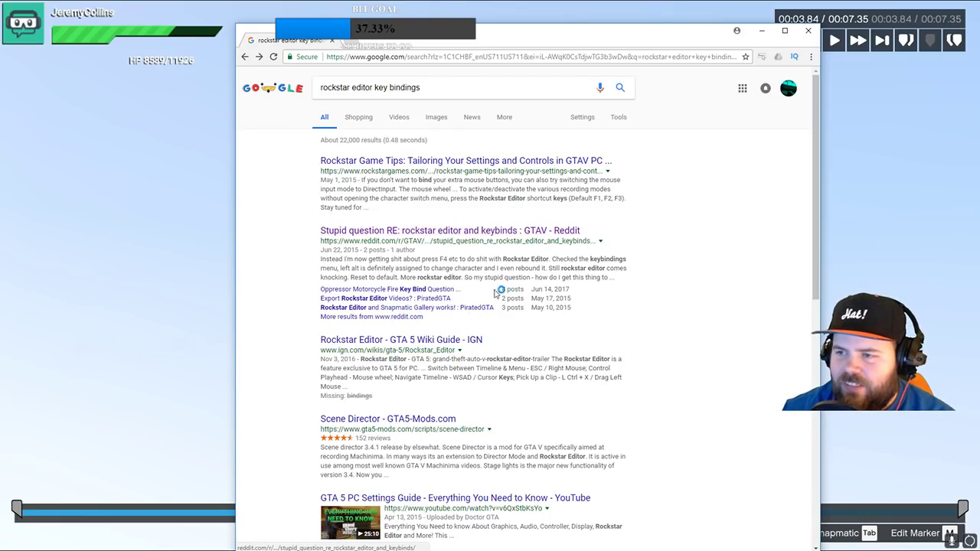
- Open the IGN Rockstar Editor wiki guide and scroll through its control listings
left_click(444, 342)
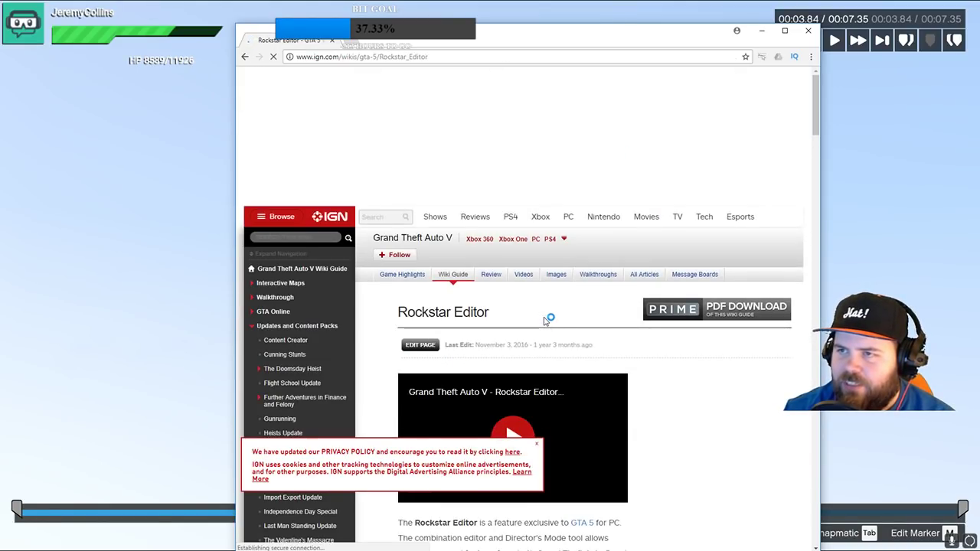
scroll(651, 316, "down", 2)
scroll(652, 316, "down", 8)
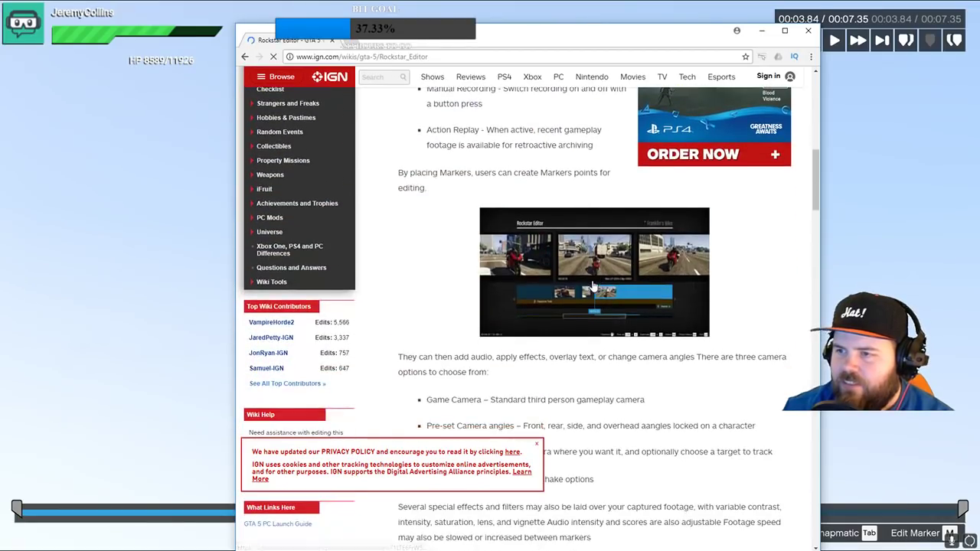
scroll(538, 212, "down", 3)
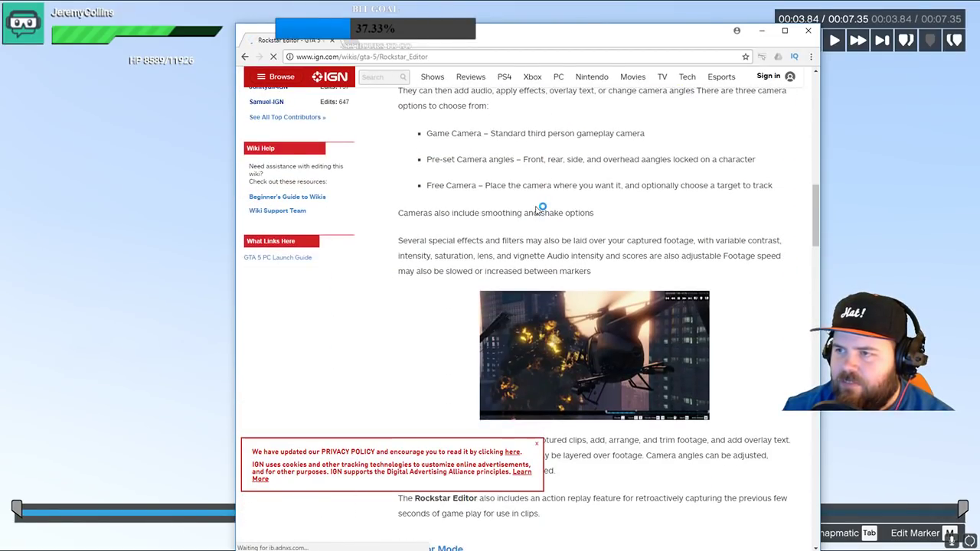
scroll(495, 157, "down", 2)
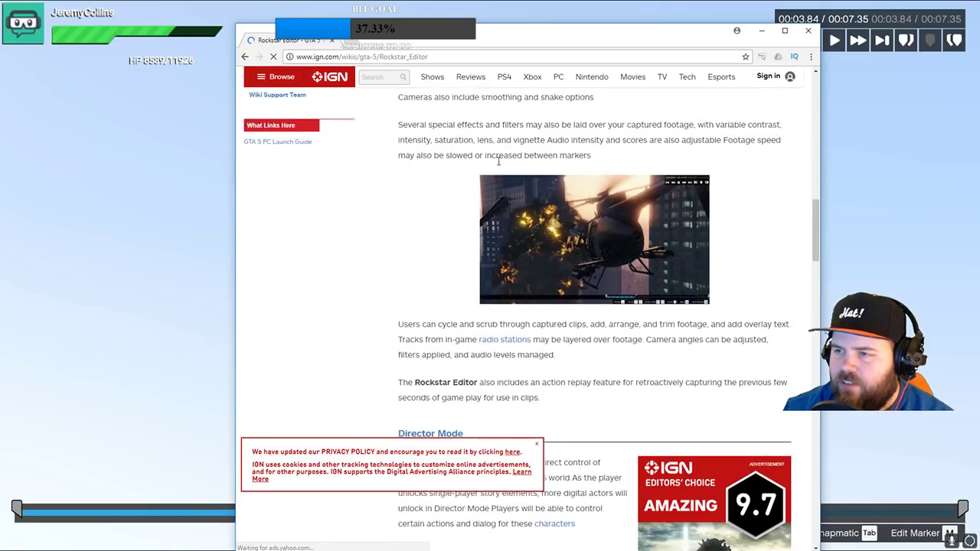
scroll(450, 273, "down", 1)
scroll(534, 285, "down", 5)
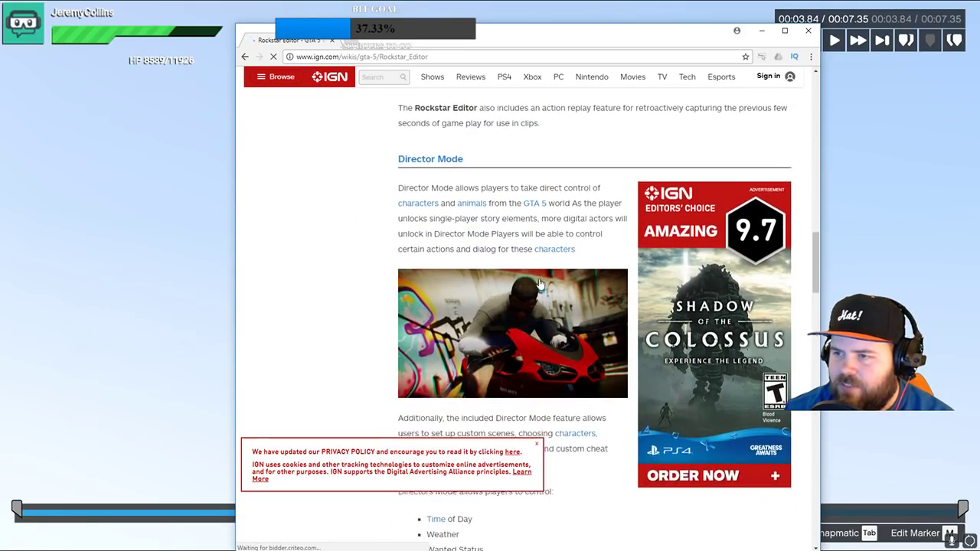
scroll(361, 247, "down", 5)
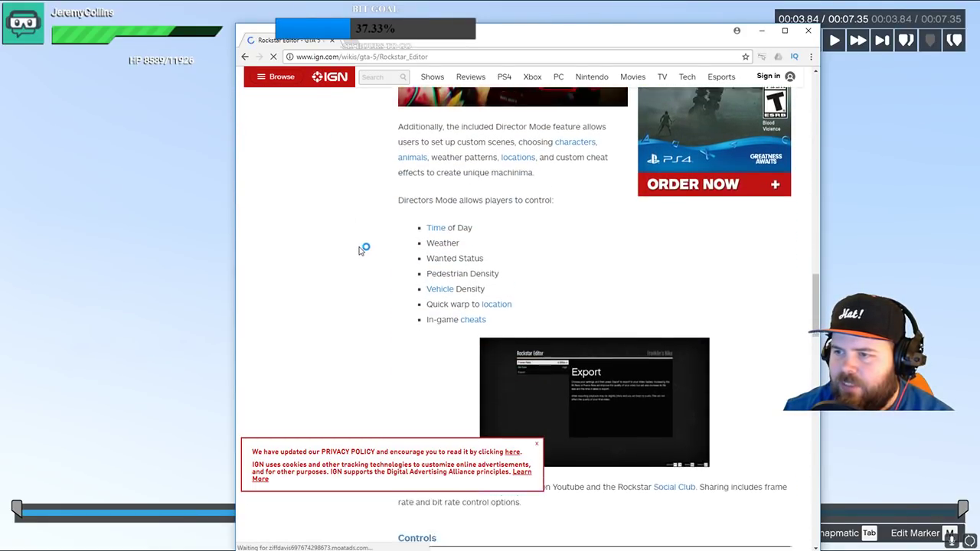
scroll(368, 242, "down", 4)
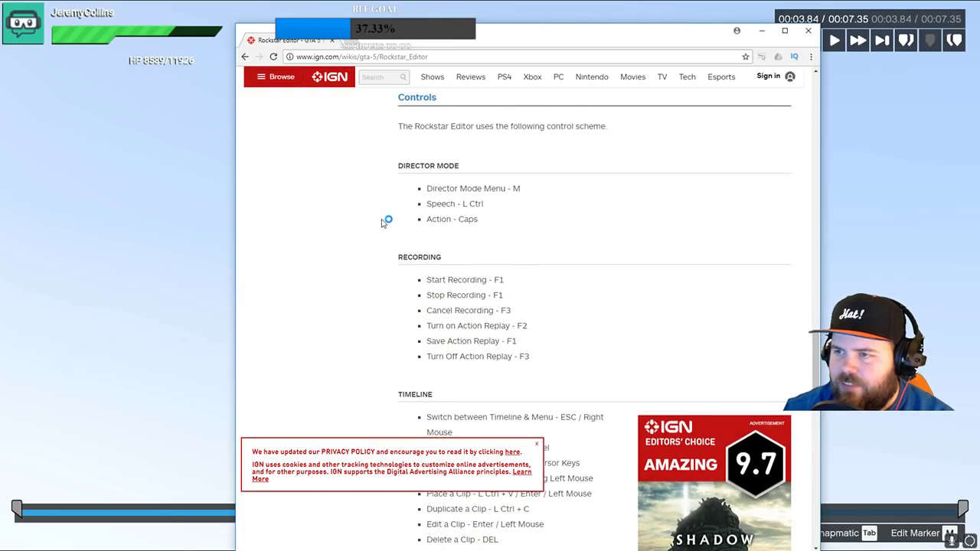
scroll(543, 213, "down", 5)
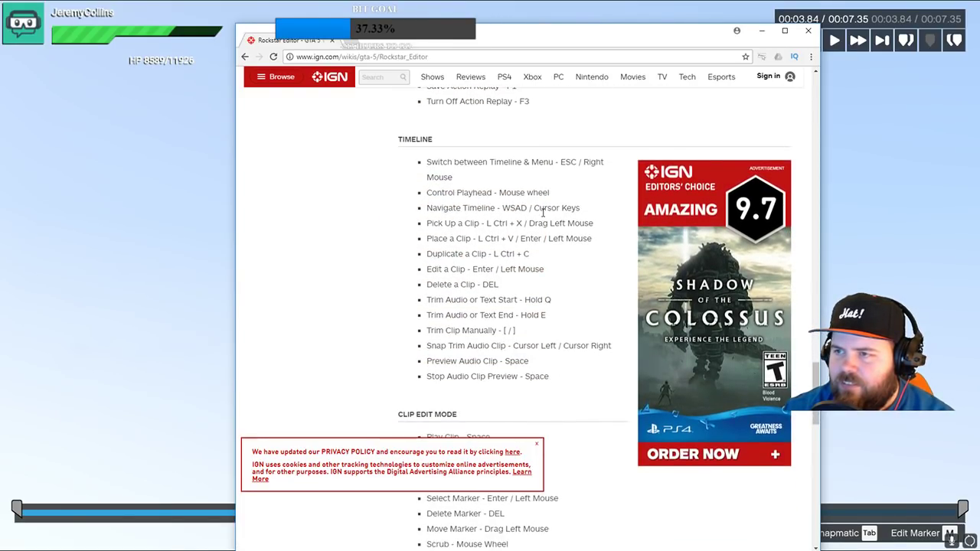
scroll(543, 213, "up", 1)
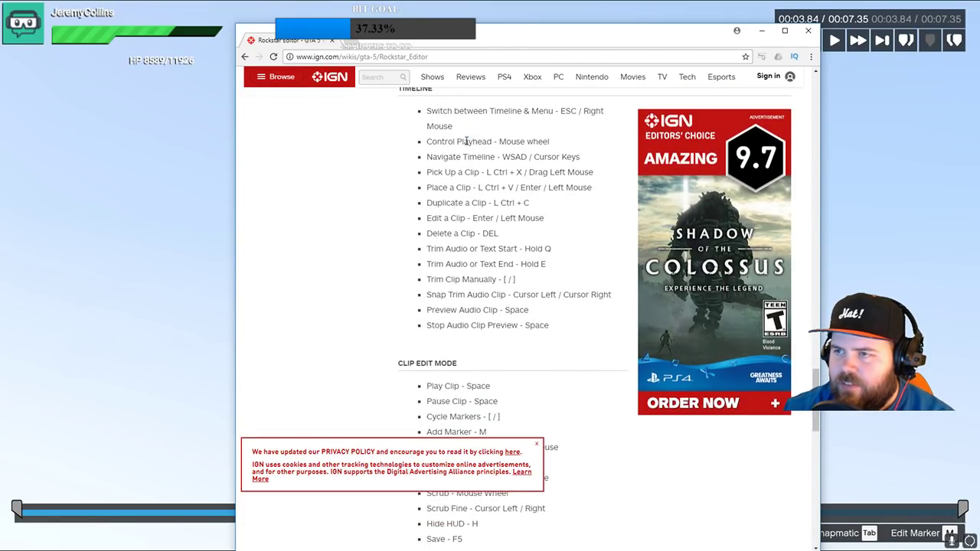
scroll(372, 317, "down", 3)
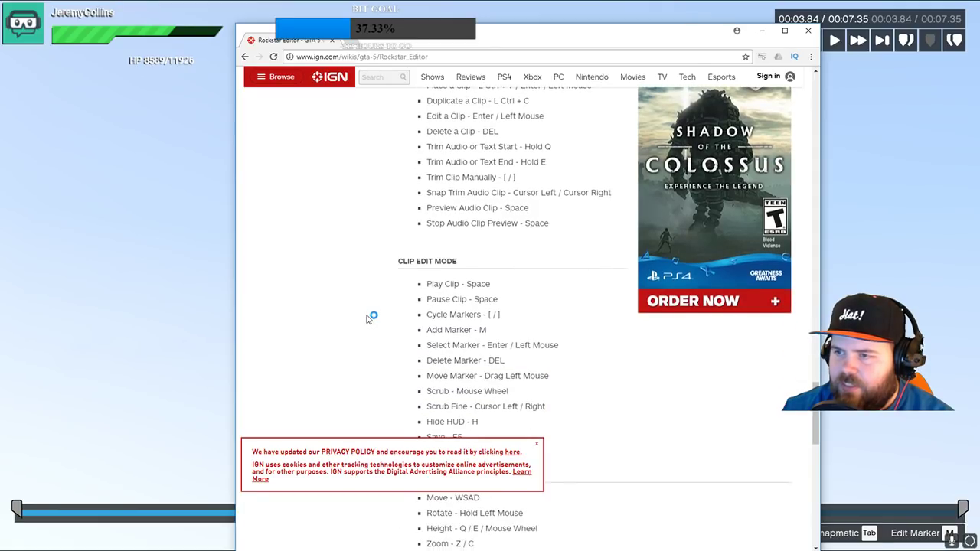
scroll(376, 264, "down", 3)
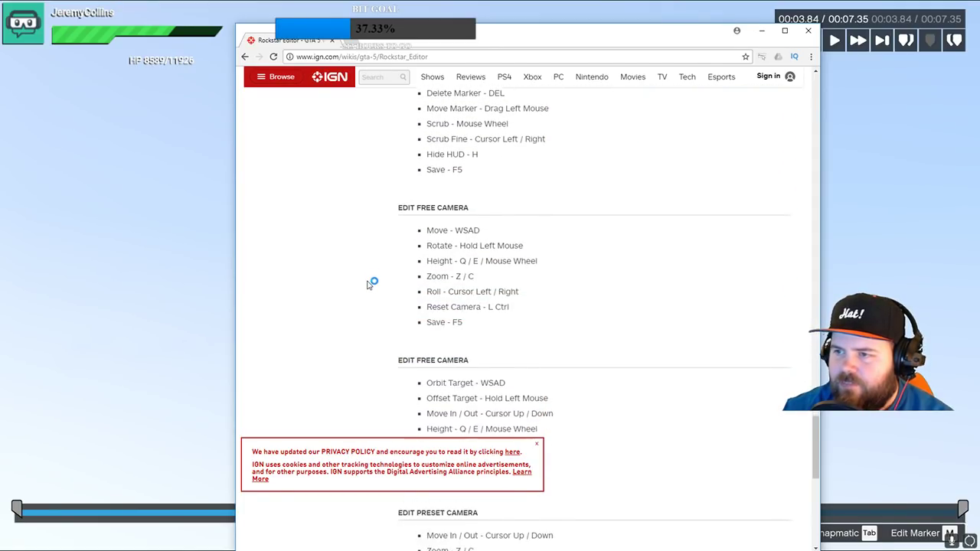
scroll(381, 267, "down", 2)
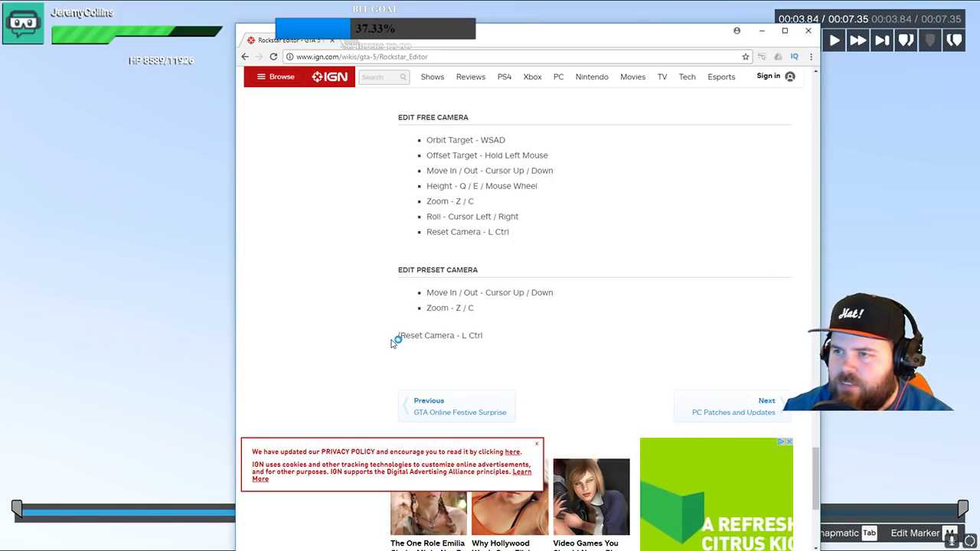
scroll(389, 337, "down", 1)
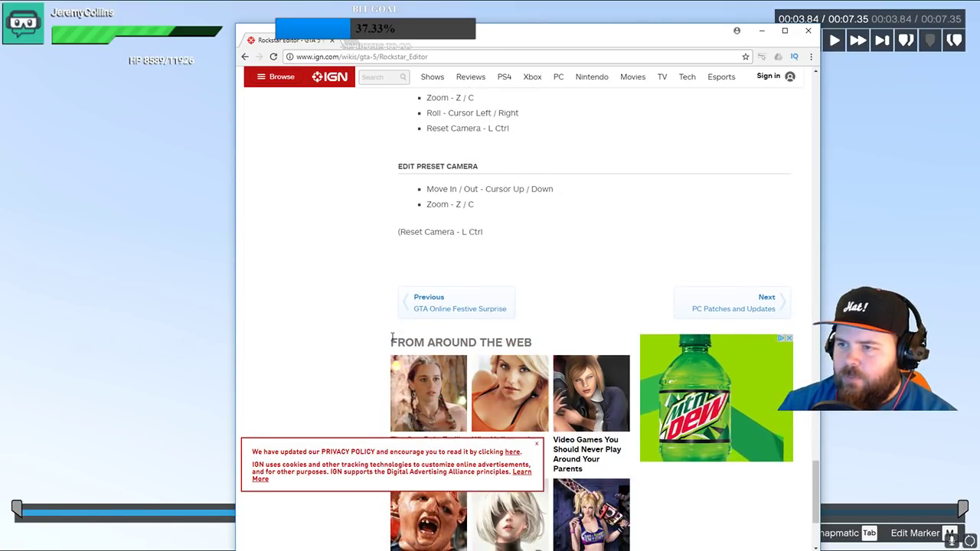
scroll(376, 318, "down", 2)
scroll(357, 395, "up", 4)
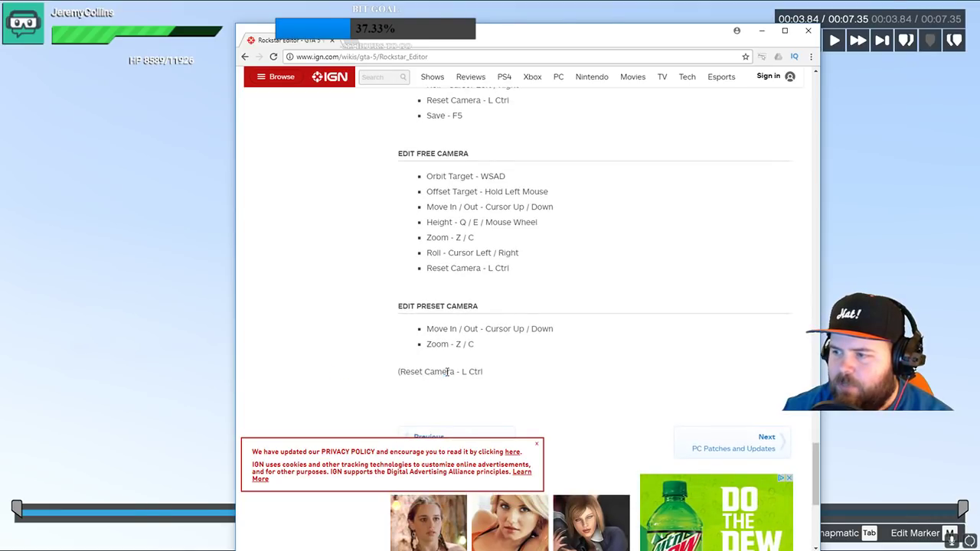
scroll(452, 367, "down", 3)
scroll(466, 364, "up", 6)
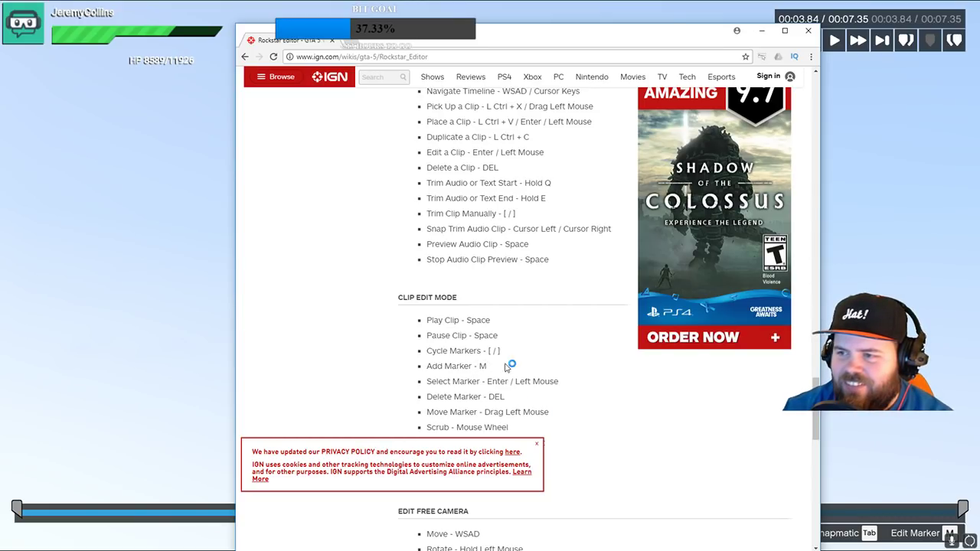
scroll(523, 369, "down", 5)
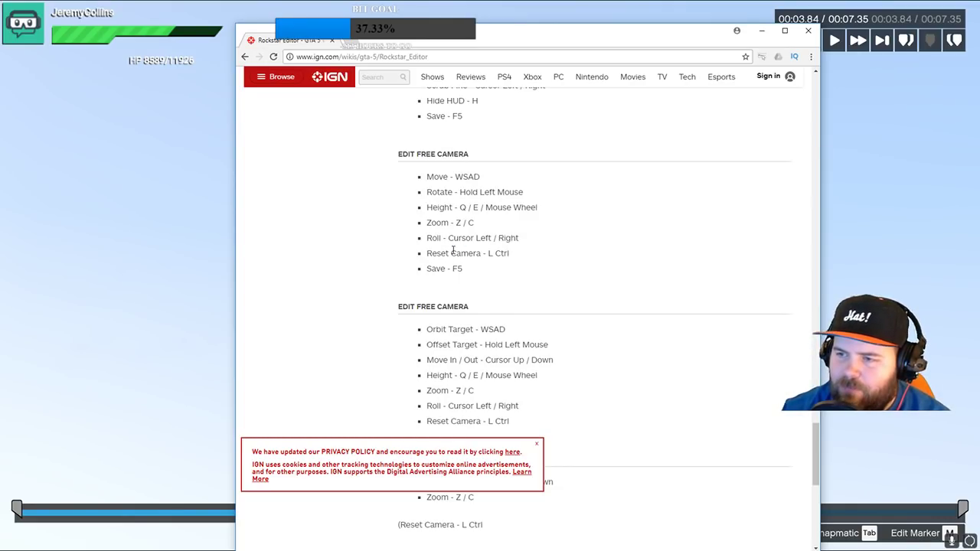
- Minimize Chrome back to the crash replay and hide the editor HUD with H
left_click(221, 177)
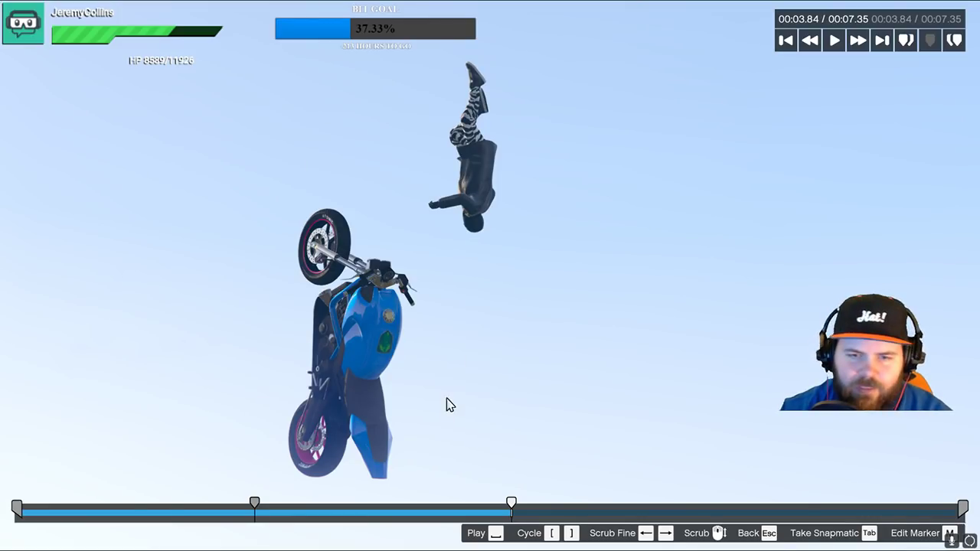
key("alt+Tab")
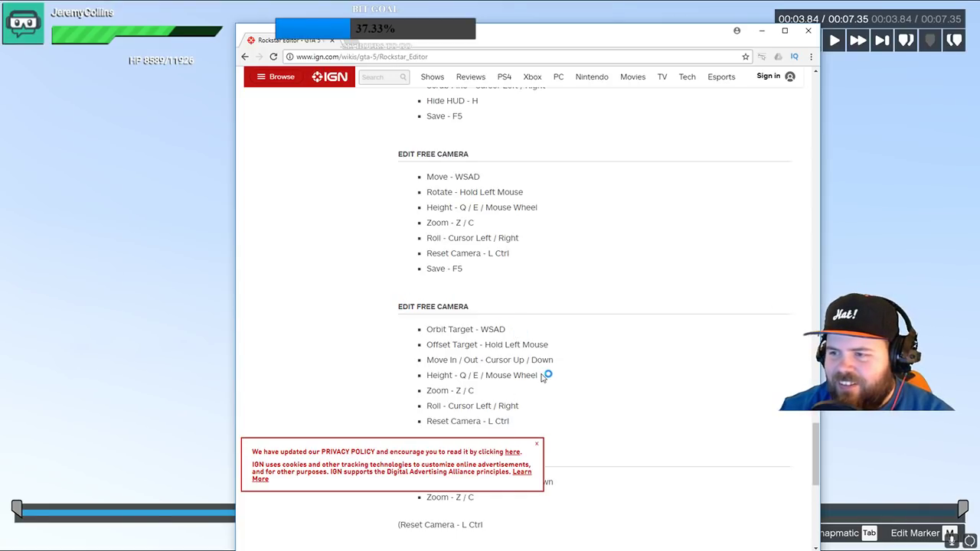
scroll(552, 379, "down", 2)
scroll(582, 341, "up", 3)
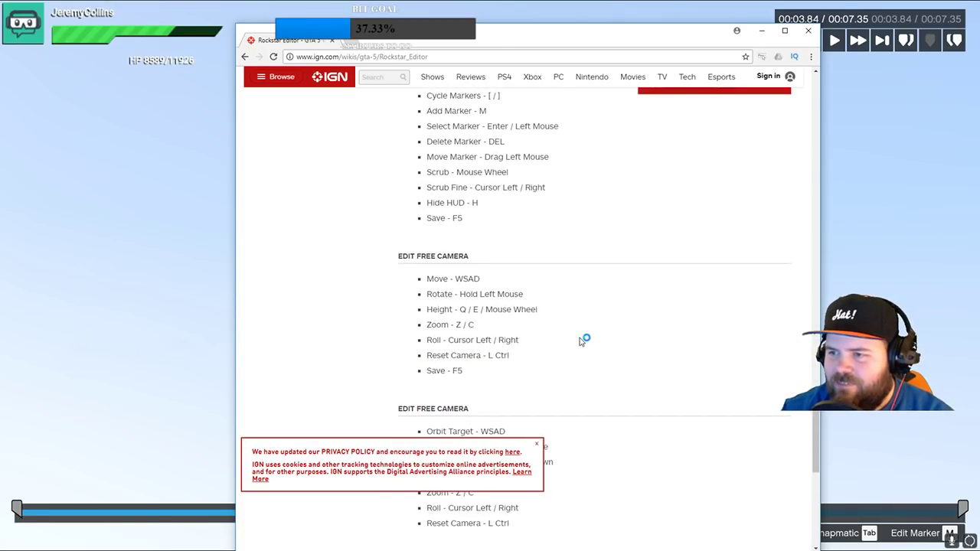
scroll(580, 341, "up", 2)
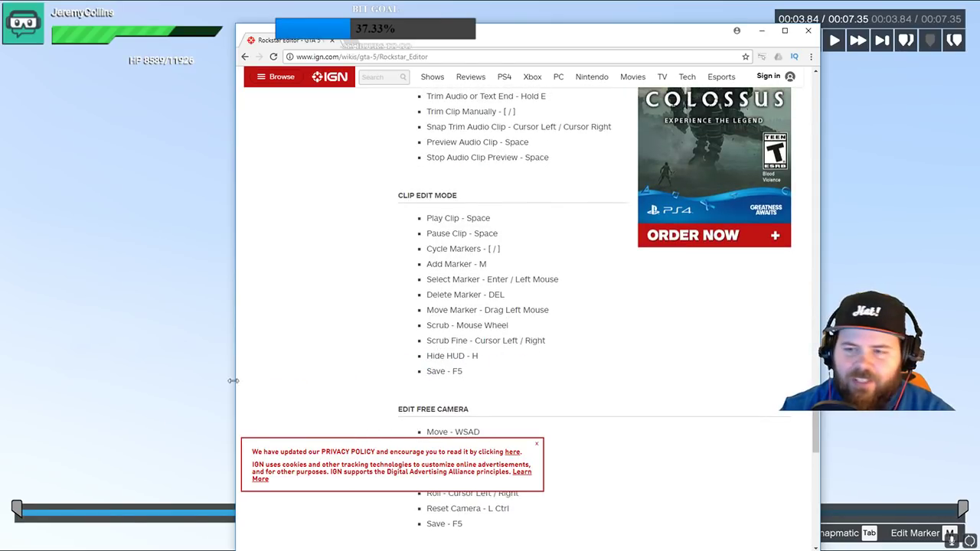
left_click(127, 209)
key("h")
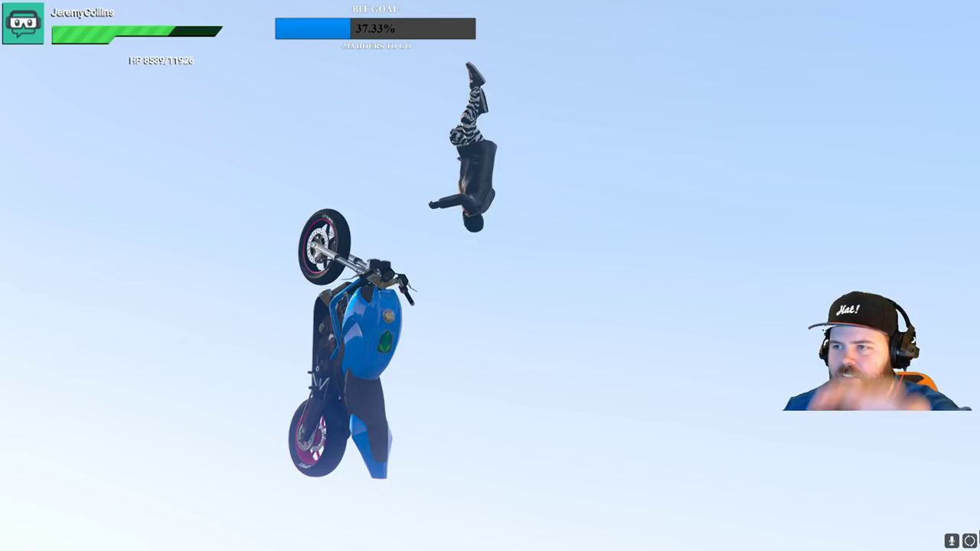
- Take an F12 screenshot of the mid-air crash, restore the HUD, and open marker 3's Cameras settings
key("F12")
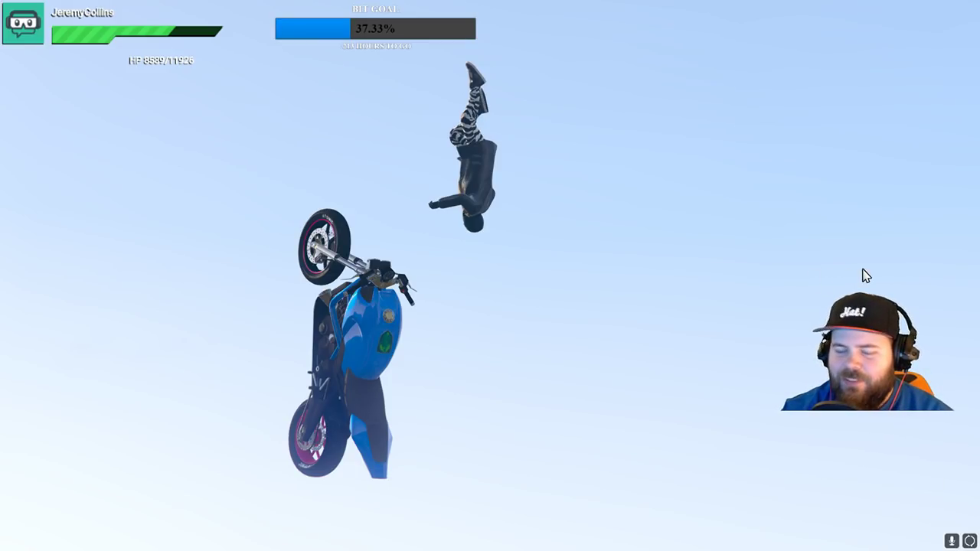
key("h")
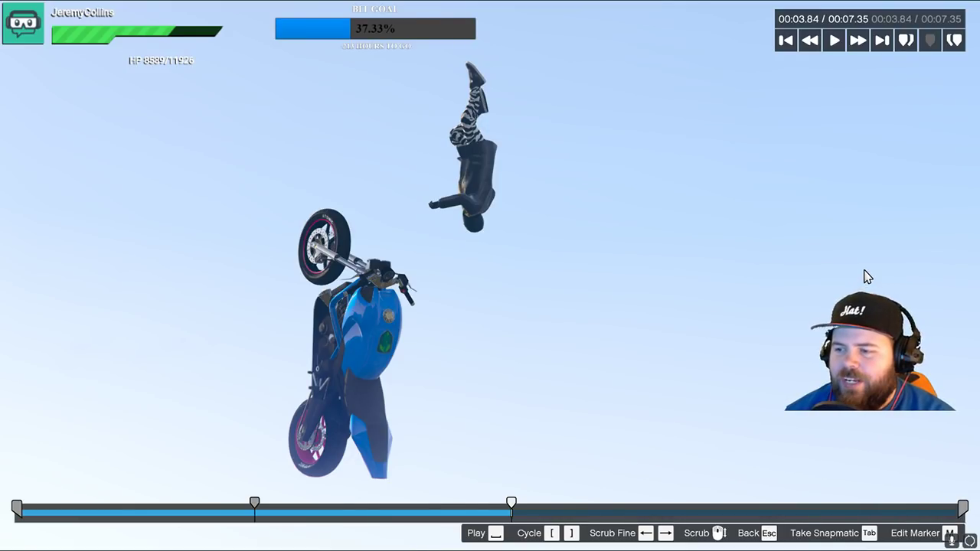
key("m")
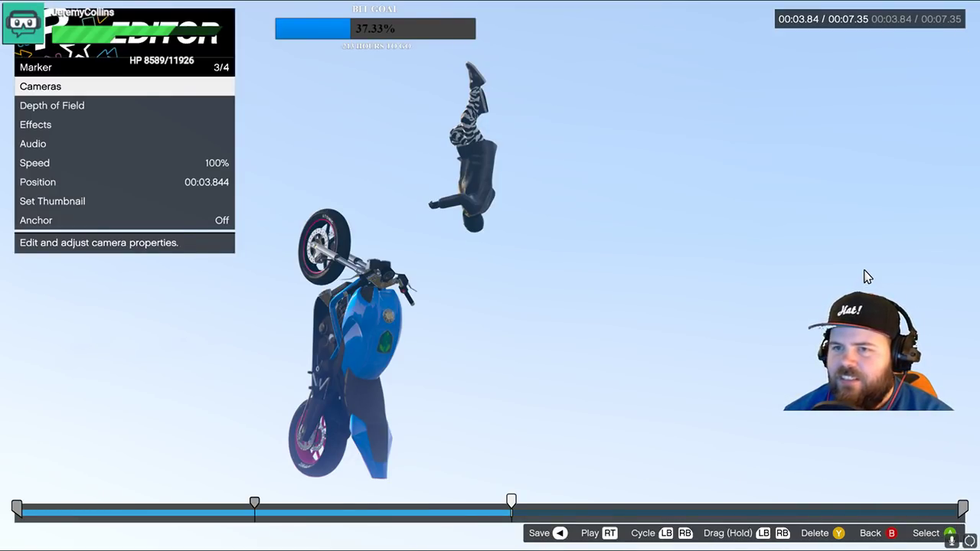
key("Down")
key("Down")
key("Down")
key("Down")
key("Down")
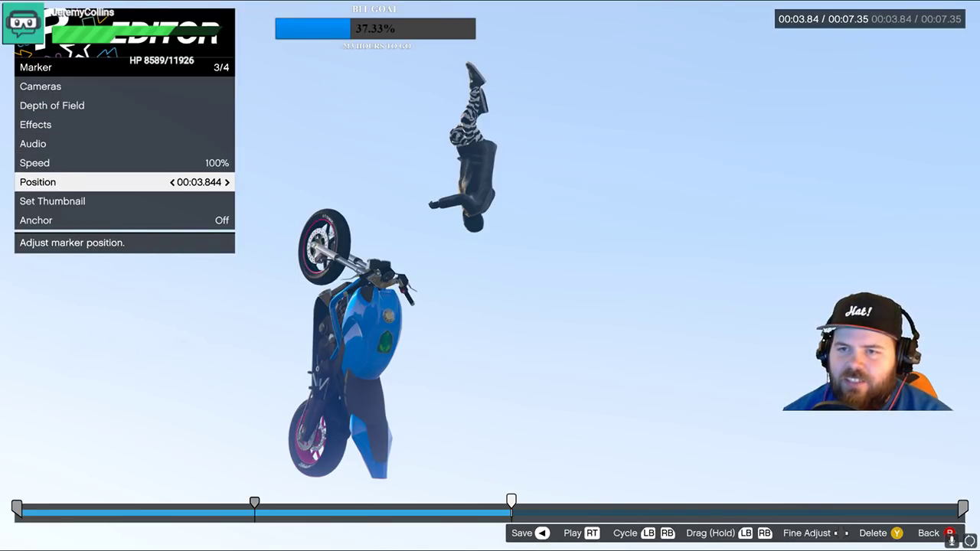
key("Up")
key("Up")
key("Up")
key("Up")
key("Up")
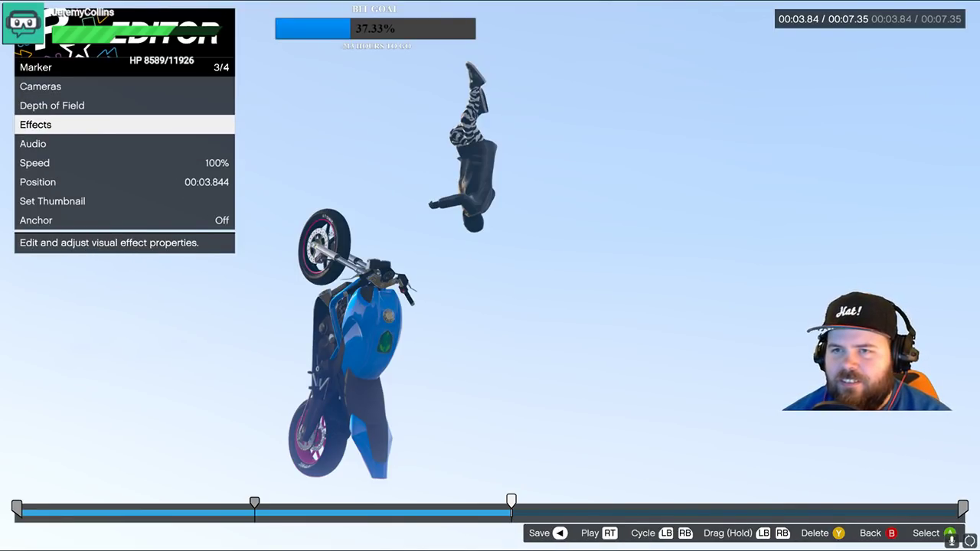
key("Return")
- Move and zoom the 00:03.84 free camera onto the upside-down rider against the city skyline
key("Up")
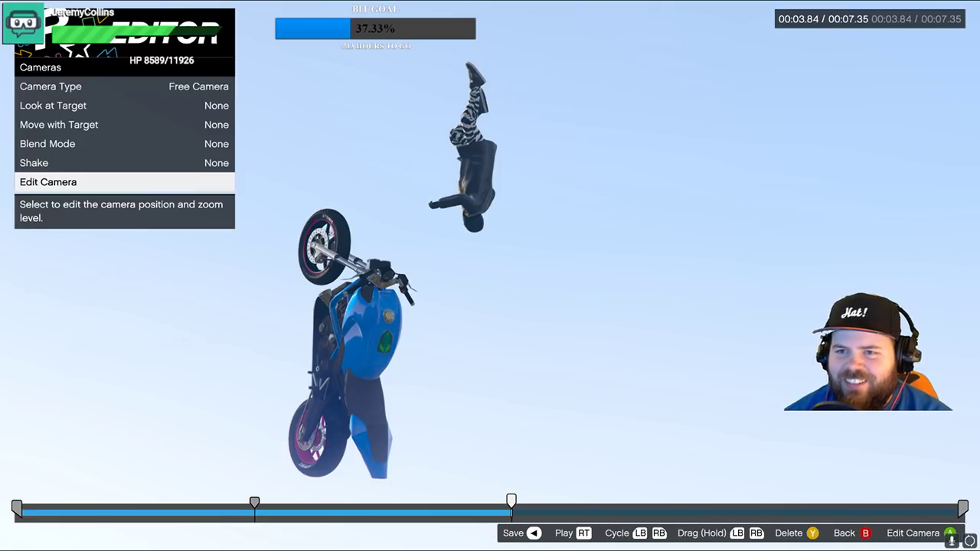
key("Return")
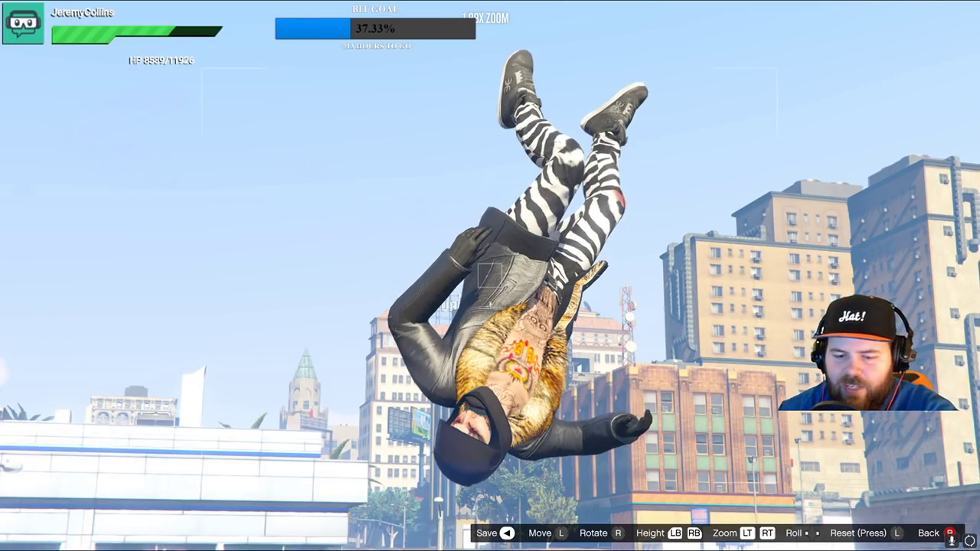
key("Escape")
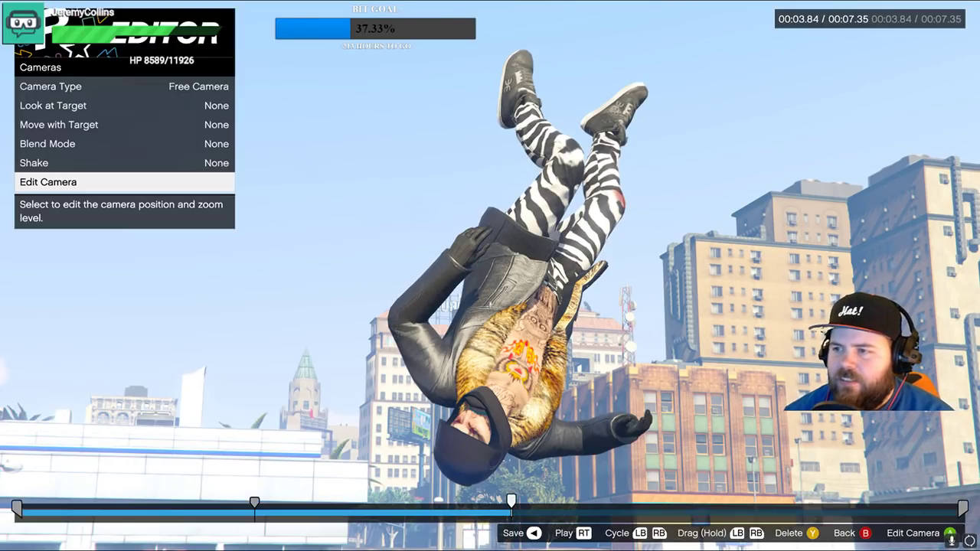
key("Escape")
key("Down")
- Open the marker's visual effects and set contrast to -2 and brightness to about 17
key("Down")
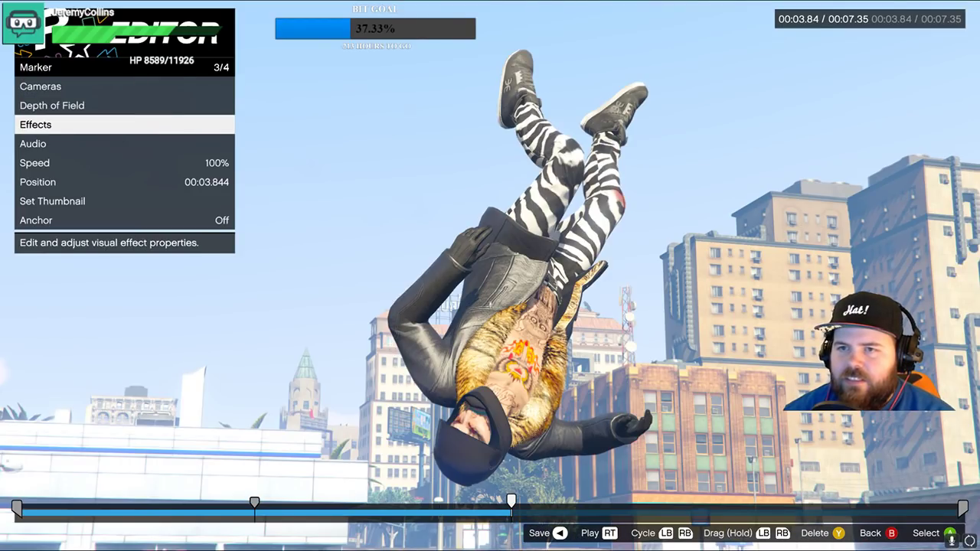
key("Return")
key("Down")
key("Down")
key("Down")
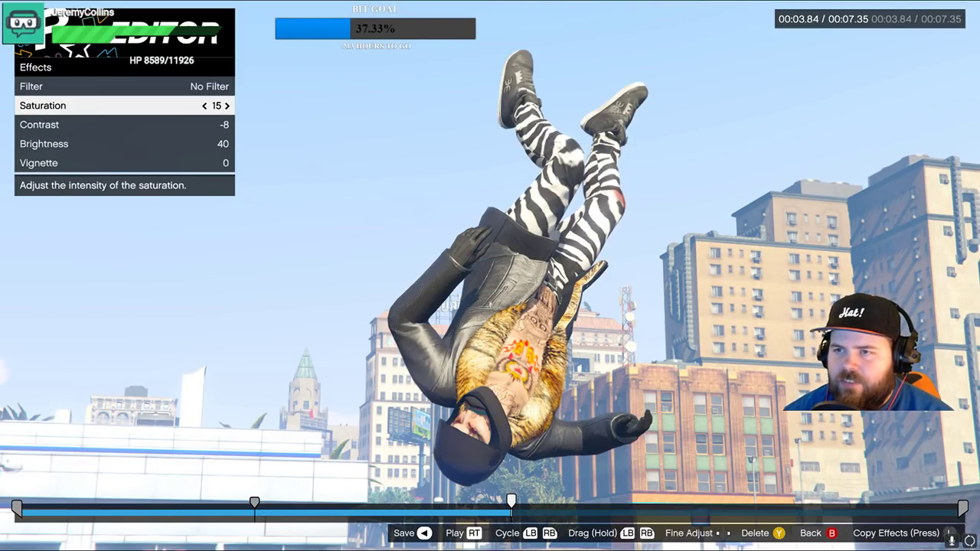
key("Left")
key("Left")
key("Left")
key("Left")
key("Left")
key("Left")
key("Left")
key("Left")
key("Left")
key("Left")
key("Left")
key("Left")
key("Left")
key("Left")
key("Left")
key("Left")
key("Left")
key("Left")
key("Left")
key("Left")
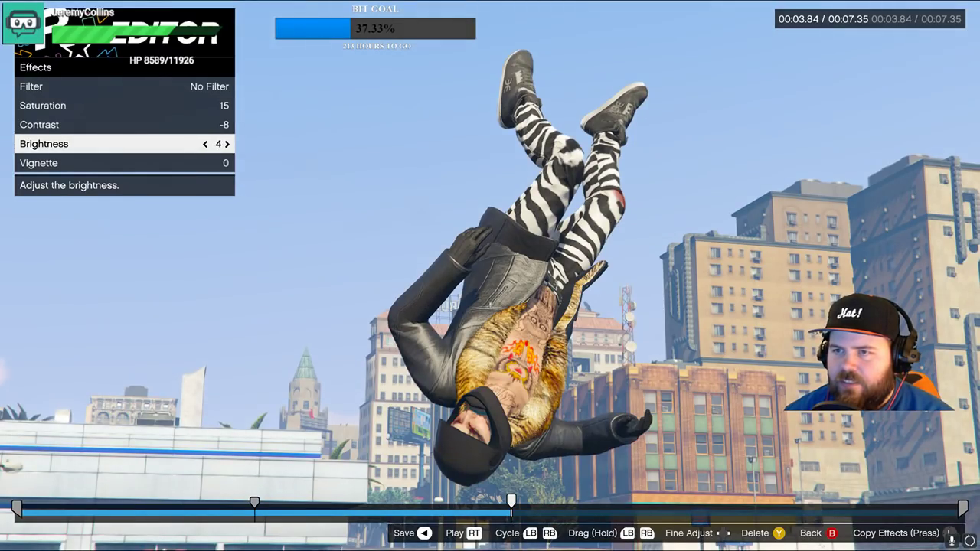
key("Up")
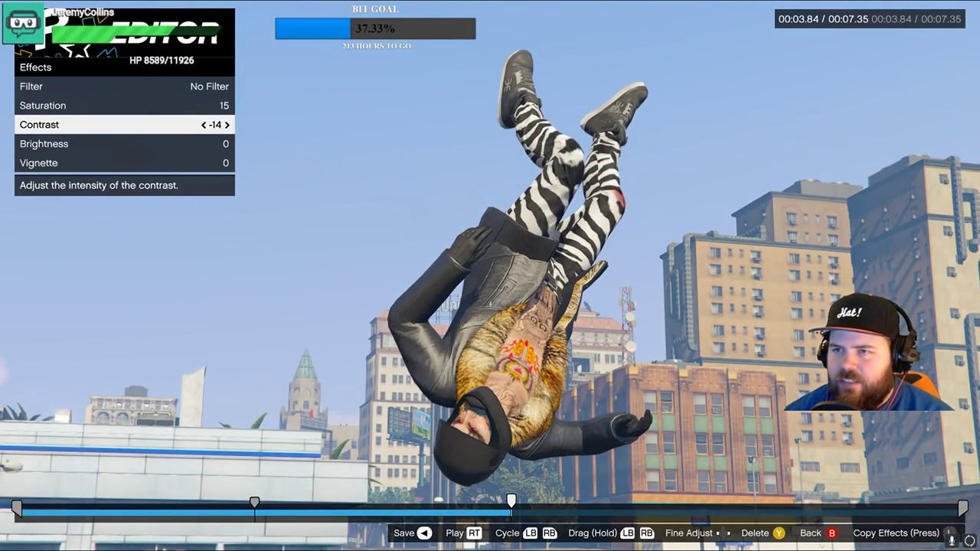
key("Right")
key("Right")
key("Right")
key("Right")
key("Right")
key("Right")
key("Right")
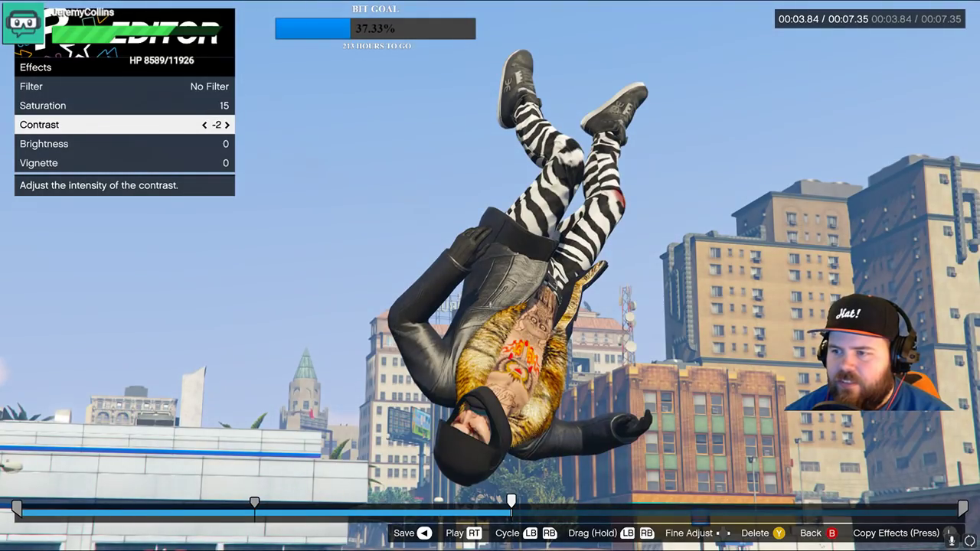
key("Right")
key("Right")
key("Right")
key("Right")
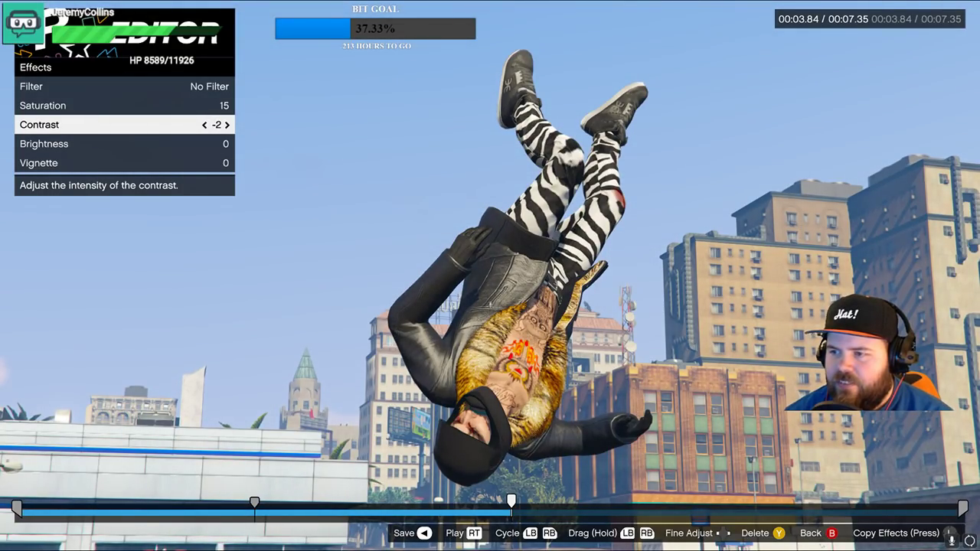
key("Down")
key("Right")
key("Right")
key("Right")
key("Right")
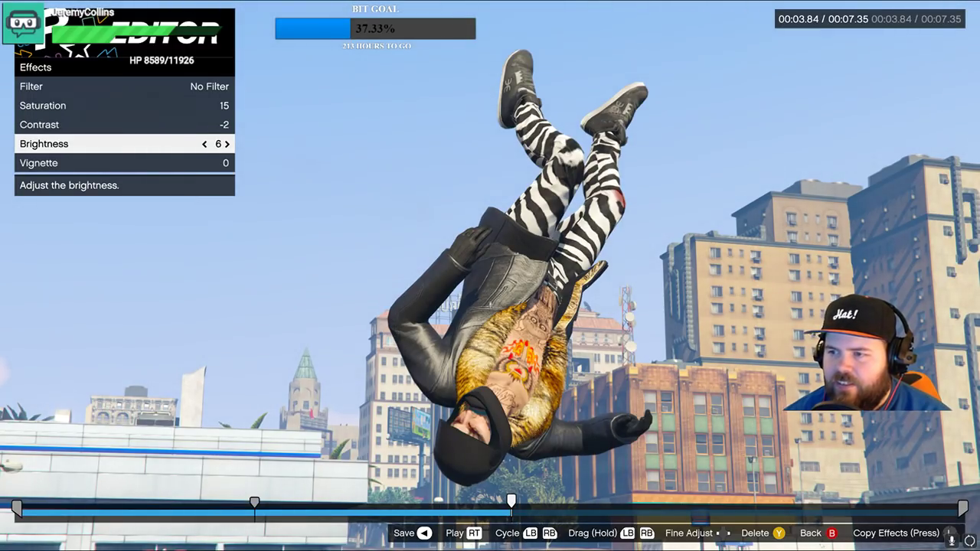
key("Right")
key("Right")
key("Right")
key("Right")
key("Right")
key("Right")
key("Right")
key("Right")
key("Right")
key("Right")
key("Right")
key("Right")
key("Right")
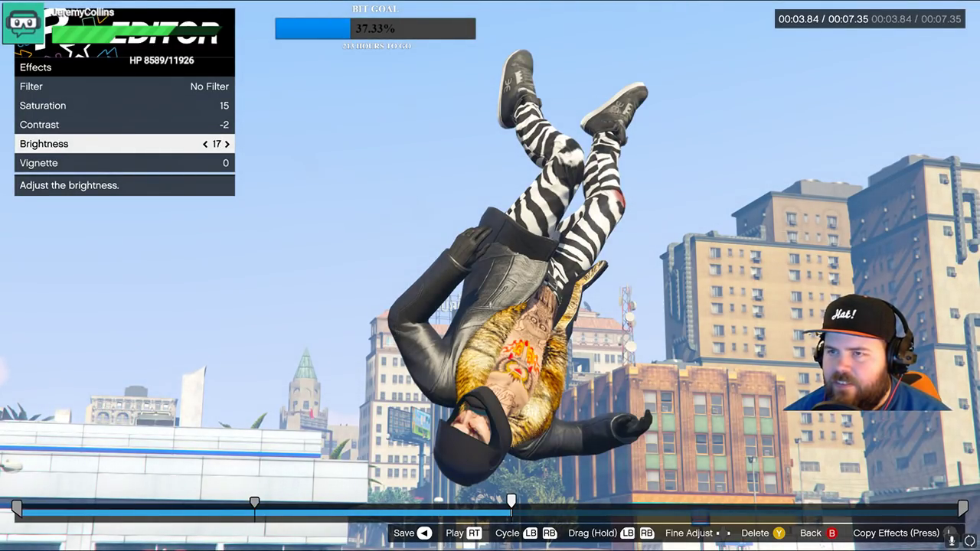
- Try a few saturation levels, then lower the shot's saturation to 7
key("Up")
key("Up")
key("Right")
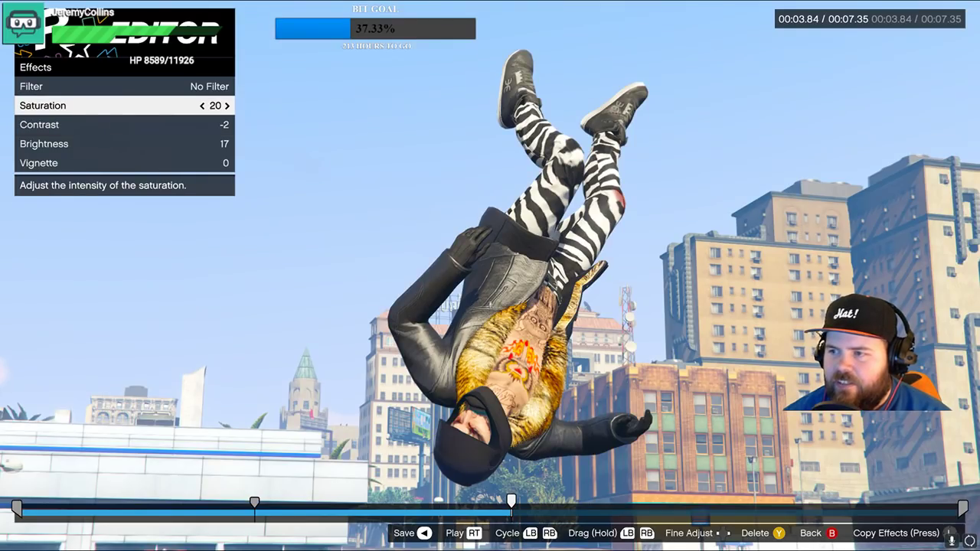
key("Left")
key("Left")
key("Right")
key("Right")
key("Right")
key("Right")
key("Right")
key("Right")
key("Right")
key("Right")
key("Right")
key("Right")
key("Right")
key("Right")
key("Right")
key("Right")
key("Right")
key("Right")
key("Right")
key("Right")
key("Right")
key("Right")
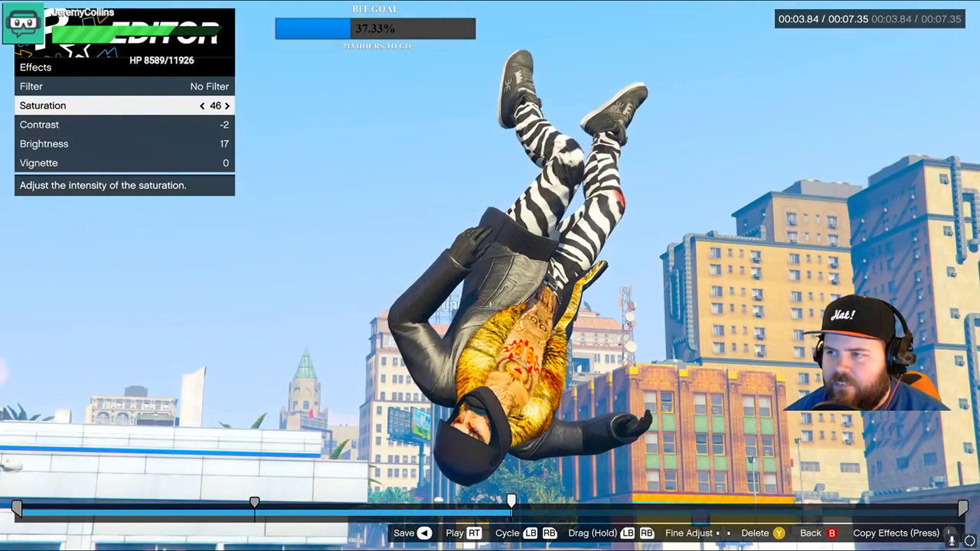
key("Left")
key("Left")
key("Left")
key("Left")
key("Left")
key("Left")
key("Left")
key("Left")
key("Left")
key("Left")
key("Left")
key("Left")
key("Left")
key("Left")
key("Left")
key("Left")
key("Left")
key("Left")
key("Left")
key("Left")
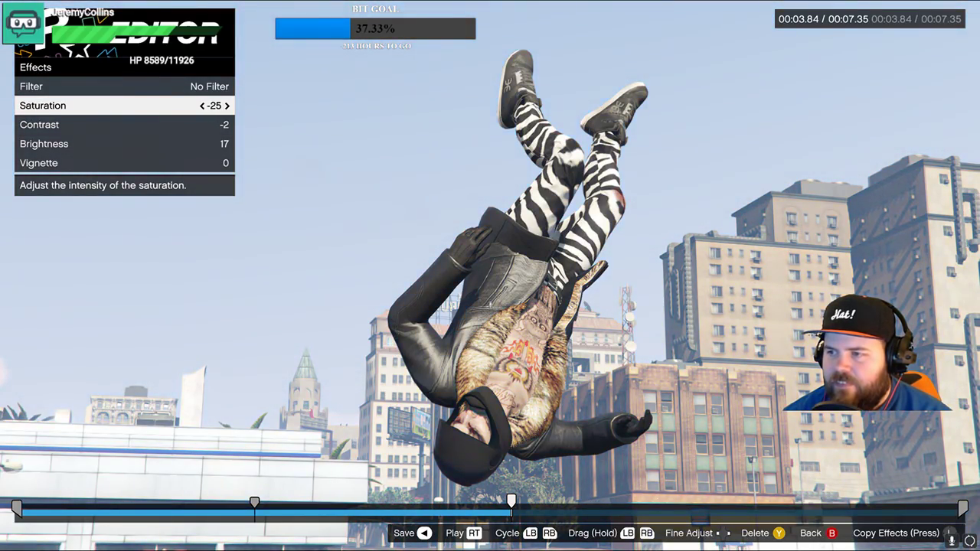
key("Right")
key("Right")
key("Right")
key("Right")
key("Right")
key("Right")
key("Right")
key("Right")
key("Right")
key("Right")
key("Right")
key("Right")
key("Right")
key("Right")
key("Right")
key("Right")
key("Right")
key("Right")
key("Right")
key("Right")
key("Right")
key("Right")
key("Right")
key("Right")
key("Right")
key("Right")
key("Right")
key("Right")
key("Right")
key("Right")
key("Right")
key("Right")
key("Right")
key("Right")
key("Right")
key("Right")
key("Right")
key("Right")
key("Right")
key("Right")
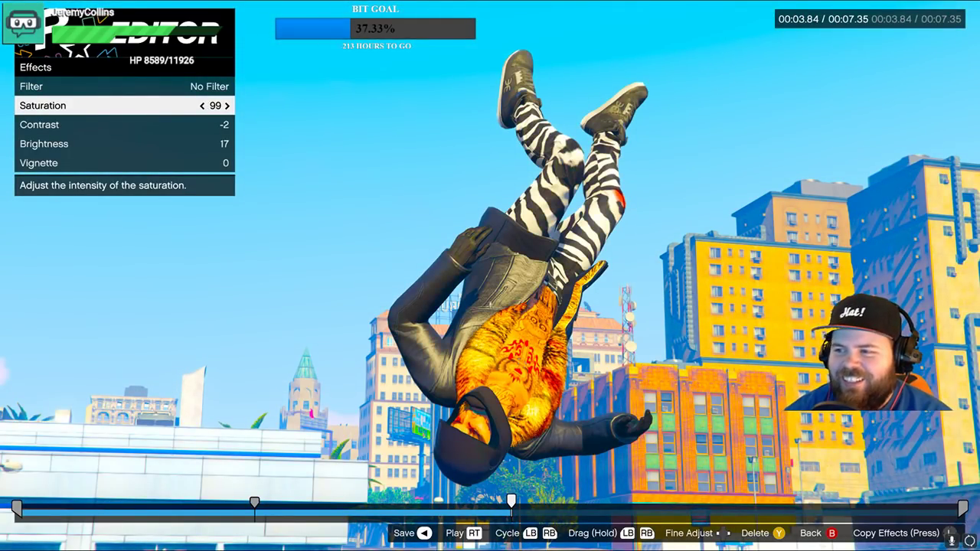
key("Left")
key("Left")
key("Left")
key("Left")
key("Left")
key("Left")
key("Left")
key("Left")
key("Left")
key("Left")
key("Left")
key("Left")
key("Left")
key("Left")
key("Left")
key("Left")
key("Left")
key("Left")
key("Left")
key("Left")
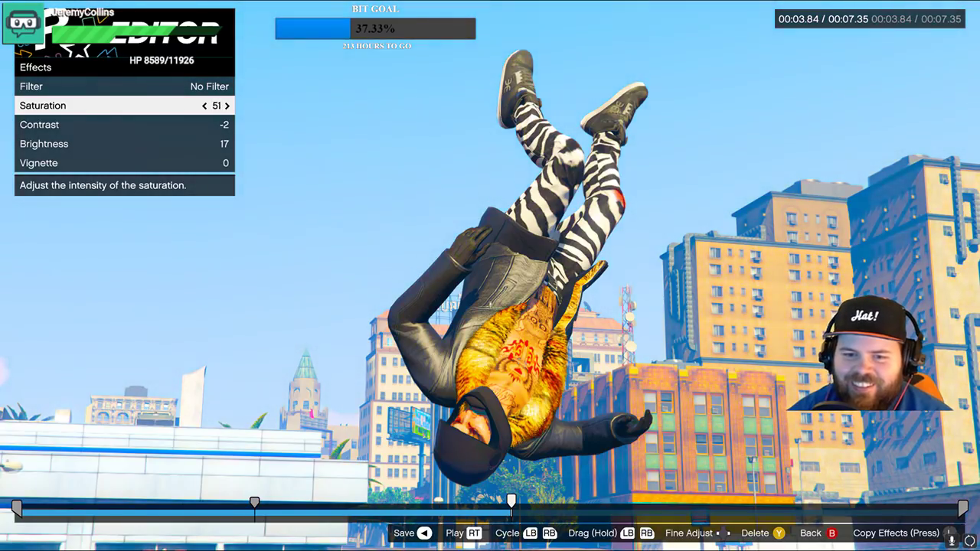
key("Left")
key("Left")
key("Left")
key("Left")
key("Left")
key("Left")
key("Left")
key("Left")
key("Left")
key("Left")
key("Left")
key("Left")
key("Left")
key("Left")
key("Left")
key("Left")
key("Left")
key("Left")
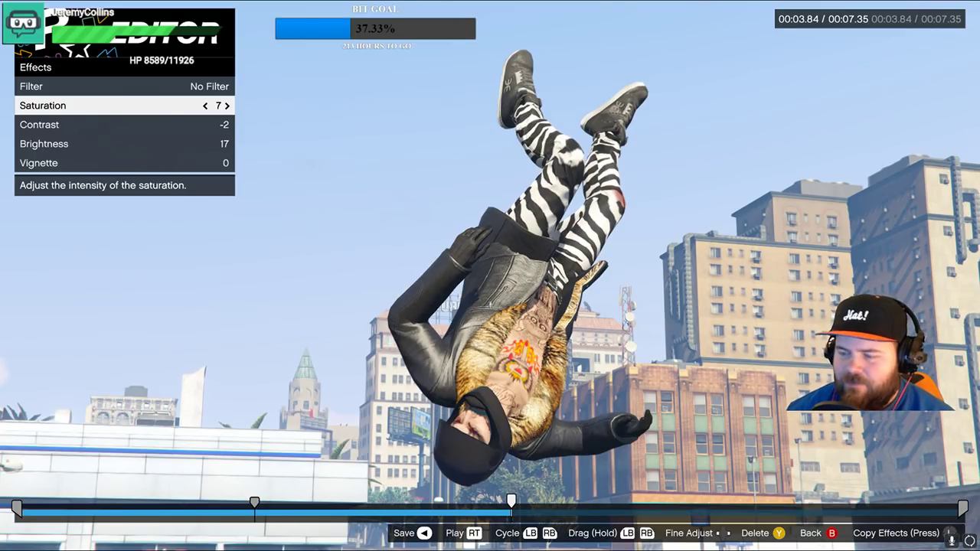
- Take an overlay-free F12 screenshot of the flipping rider, then restore the editor UI
key("h")
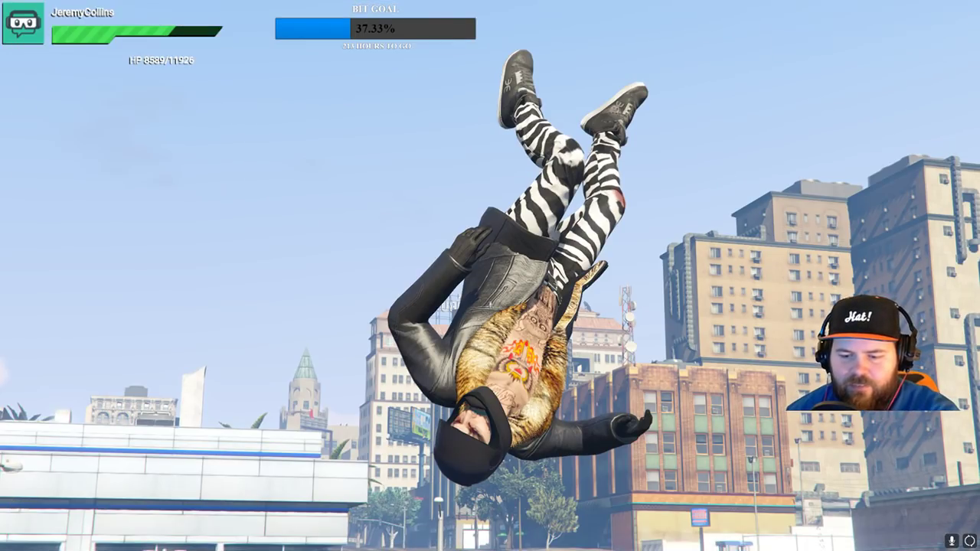
key("F12")
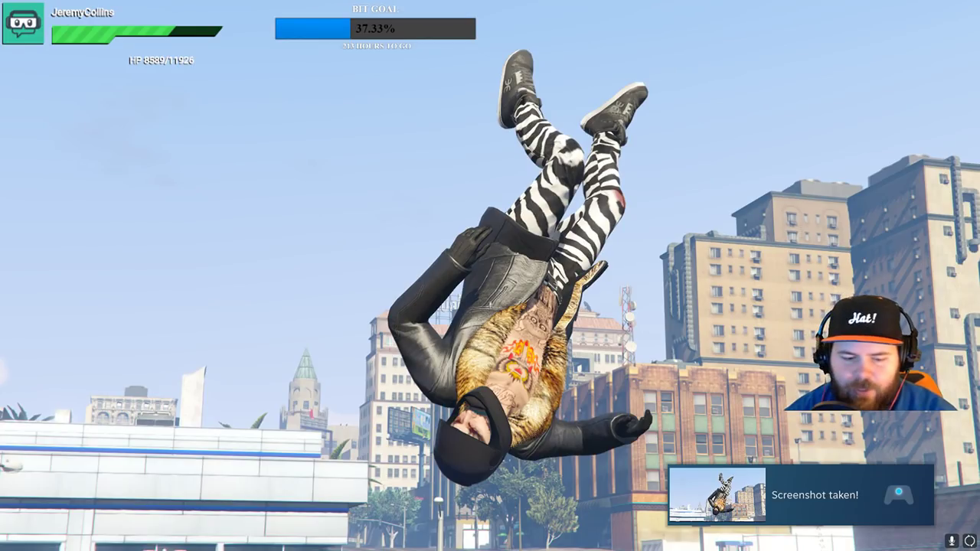
key("h")
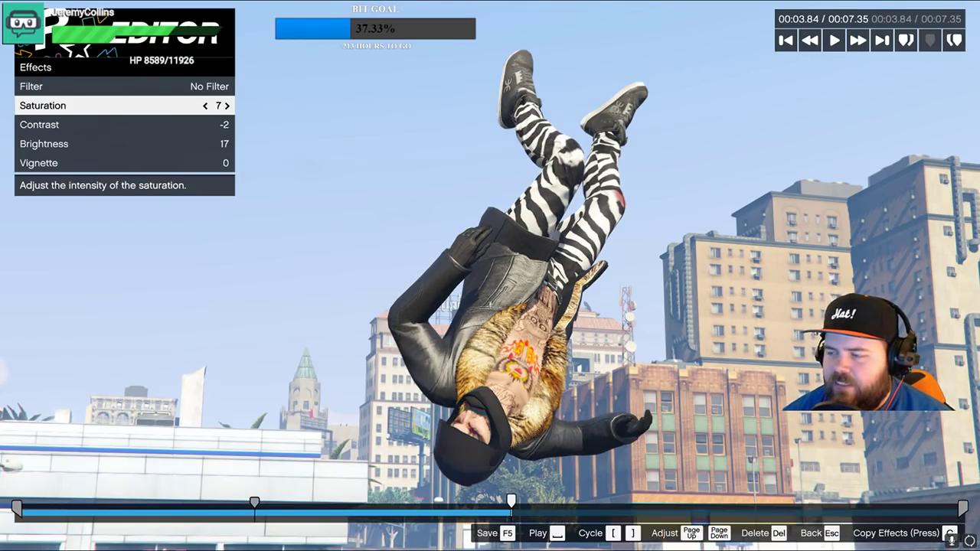
- Set the effects to contrast -1 and brightness 20, then close the effect settings
key("Down")
key("Right")
key("Down")
key("Right")
key("Right")
key("Right")
key("Up")
key("Up")
key("Up")
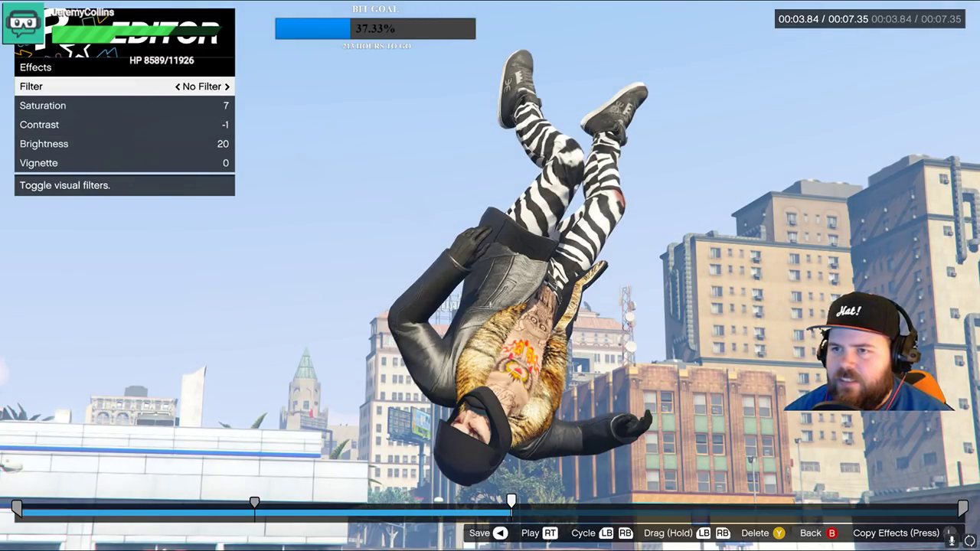
key("Escape")
- Replay the clip from the start and pause just before the crash at 00:02.22
key("Page_Up")
key("Page_Up")
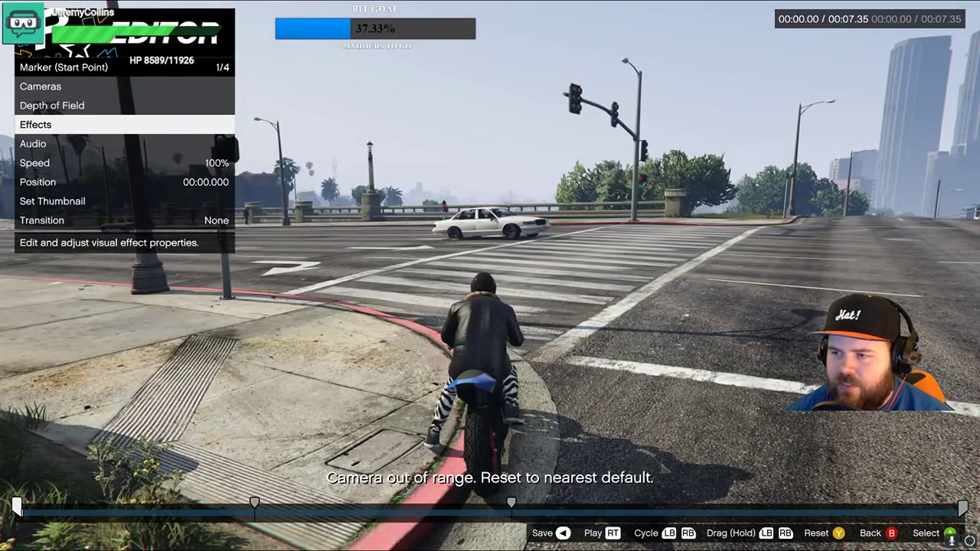
key("space")
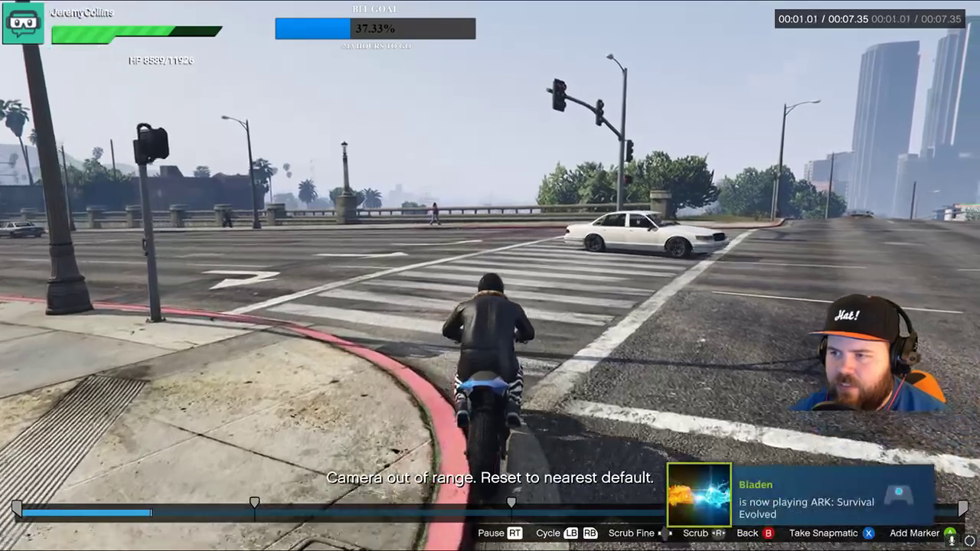
key("space")
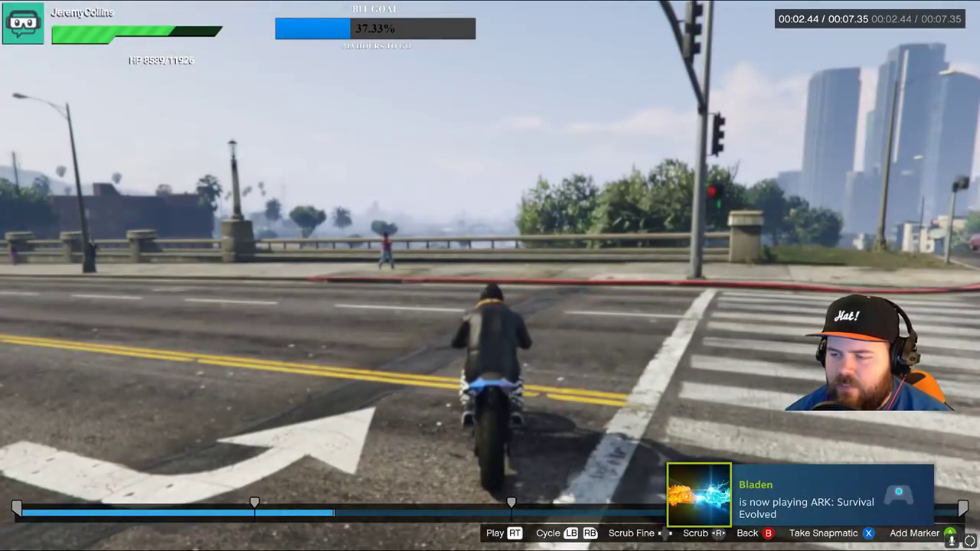
key("Left")
key("Right")
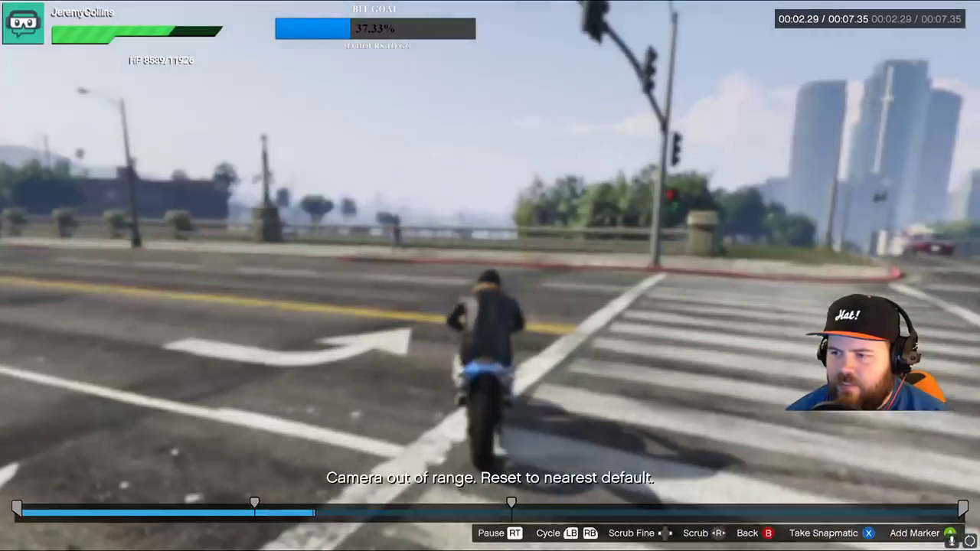
key("Left")
key("space")
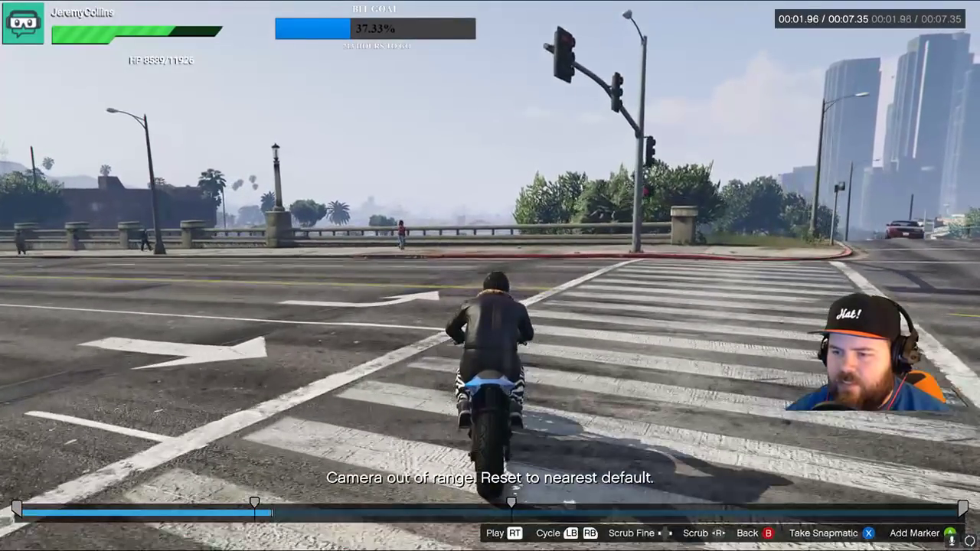
key("space")
- Add a marker and move its free camera down to street level beside the bike
key("Return")
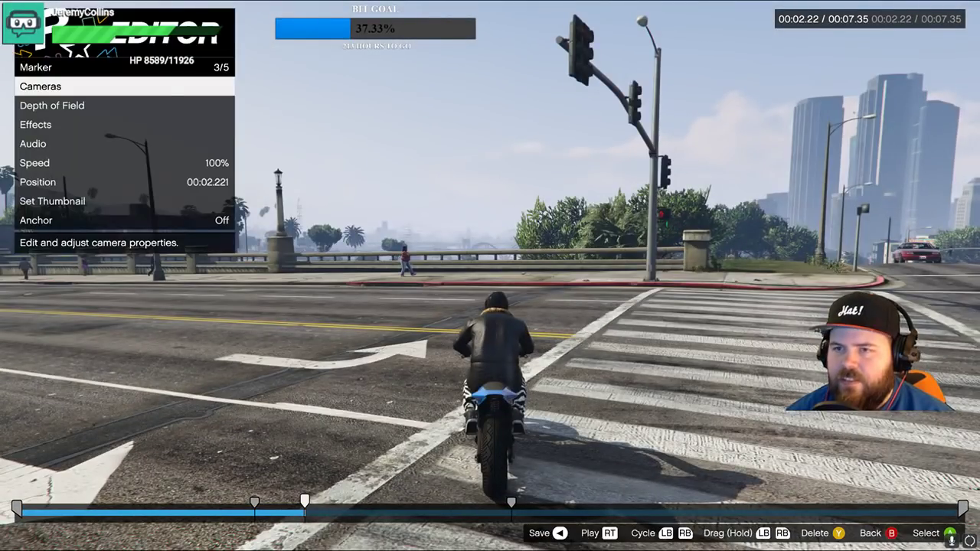
key("Return")
key("Up")
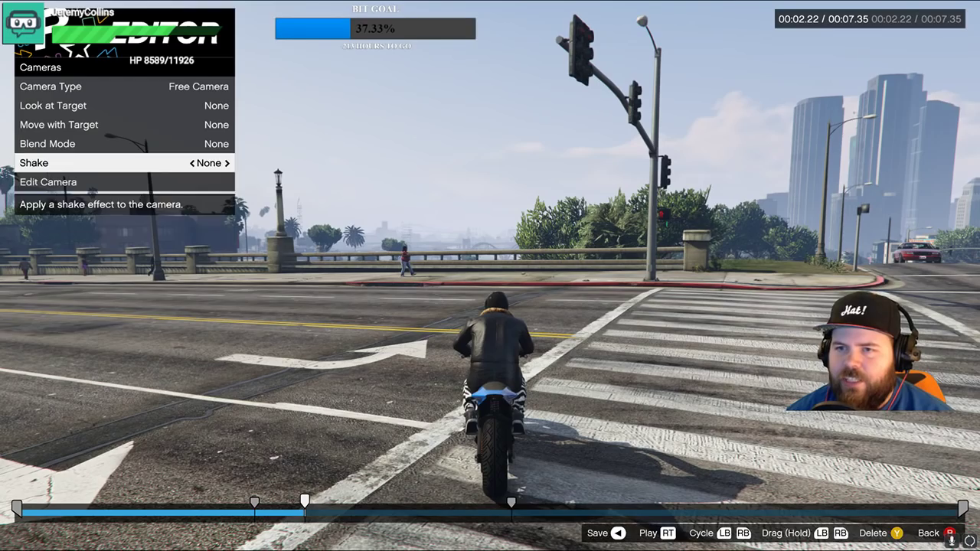
key("Down")
key("Return")
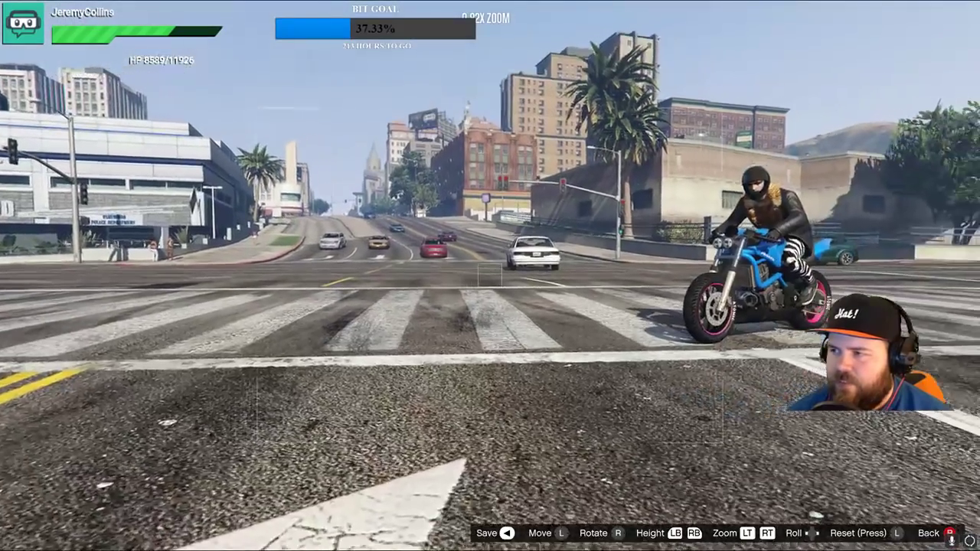
key("Escape")
key("Escape")
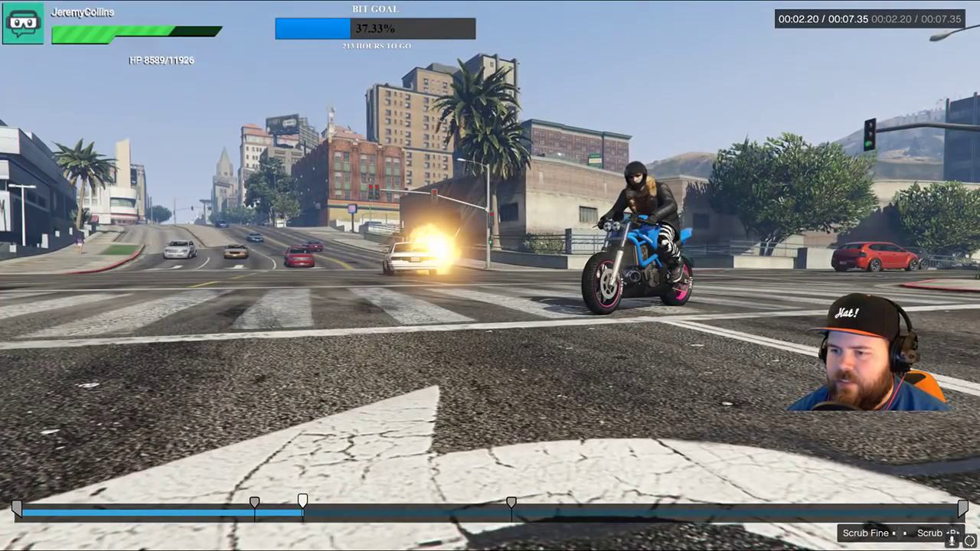
- Scrub the timeline and add a marker at 00:02.37
scroll(490, 276, "up", 3)
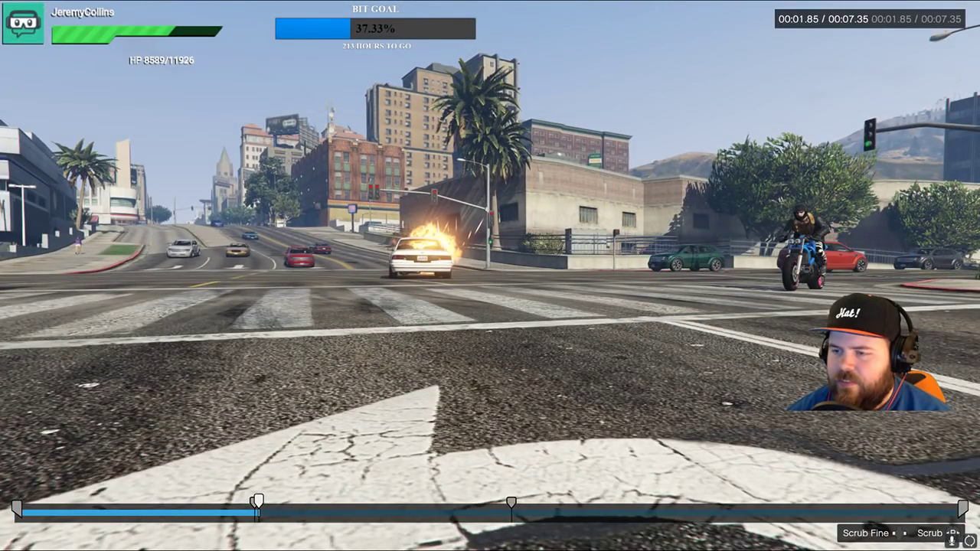
key("Escape")
key("Escape")
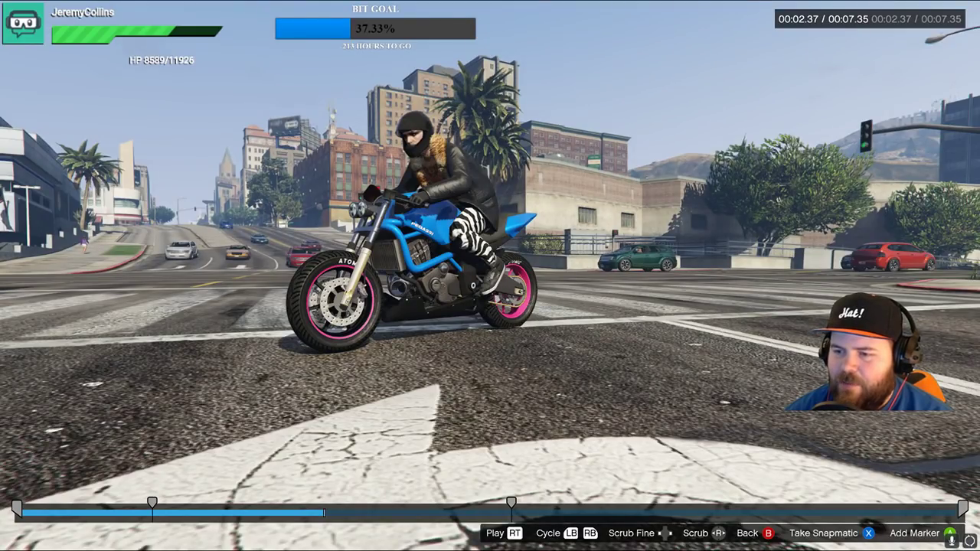
key("Return")
key("Up")
- Open the 00:02.374 marker's camera settings to frame the biker close up before the exploding car
key("Down")
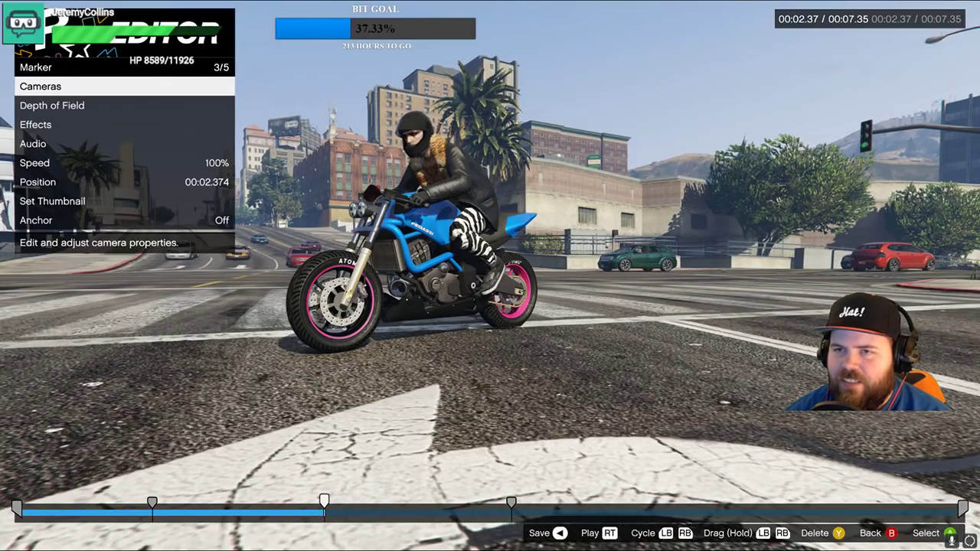
key("Return")
key("Return")
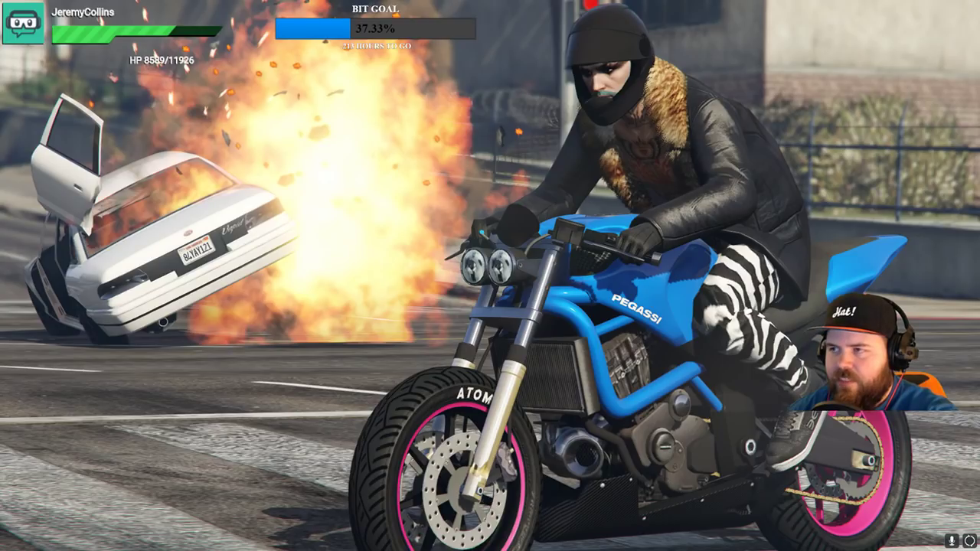
- Screenshot the explosion close-up, then raise the free camera high above the intersection
key("F12")
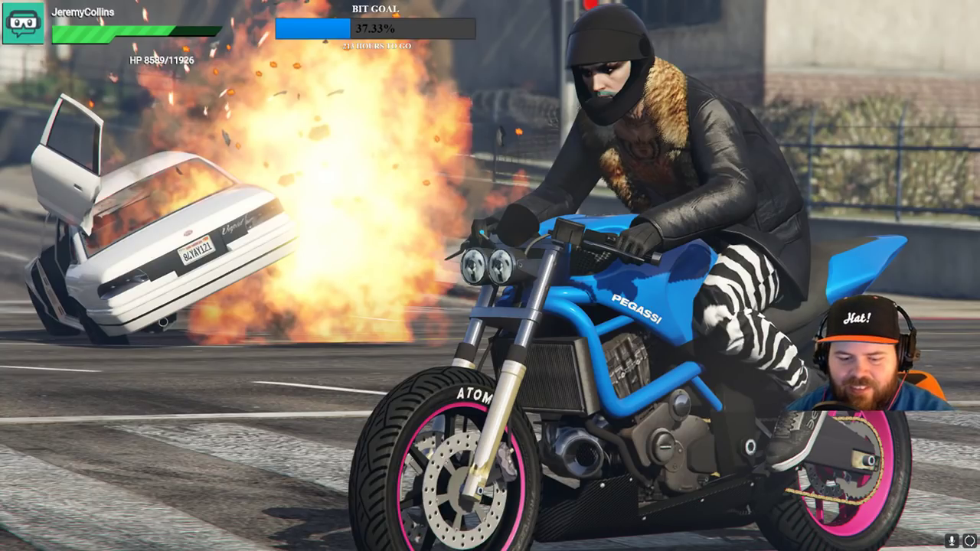
key("h")
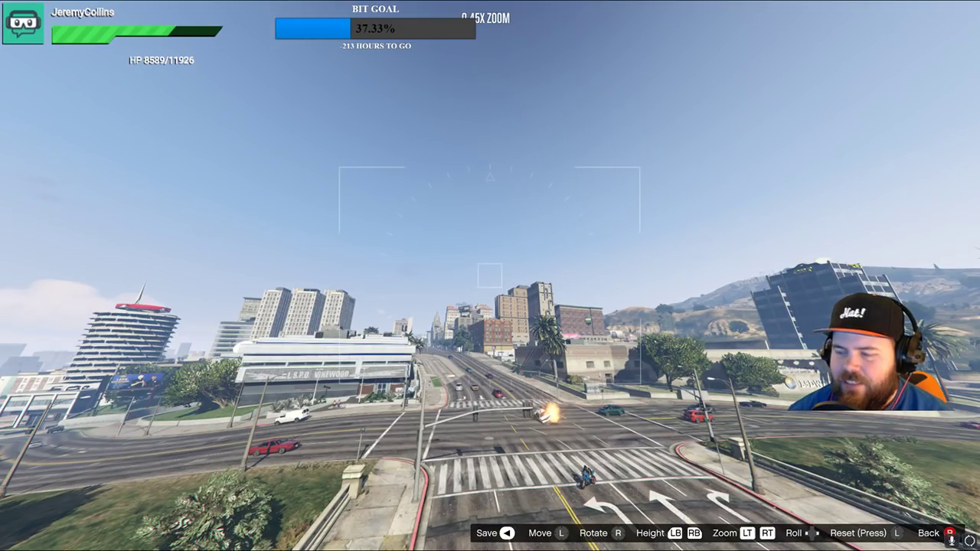
- Finish the aerial camera and raise the marker's saturation to 24
key("Escape")
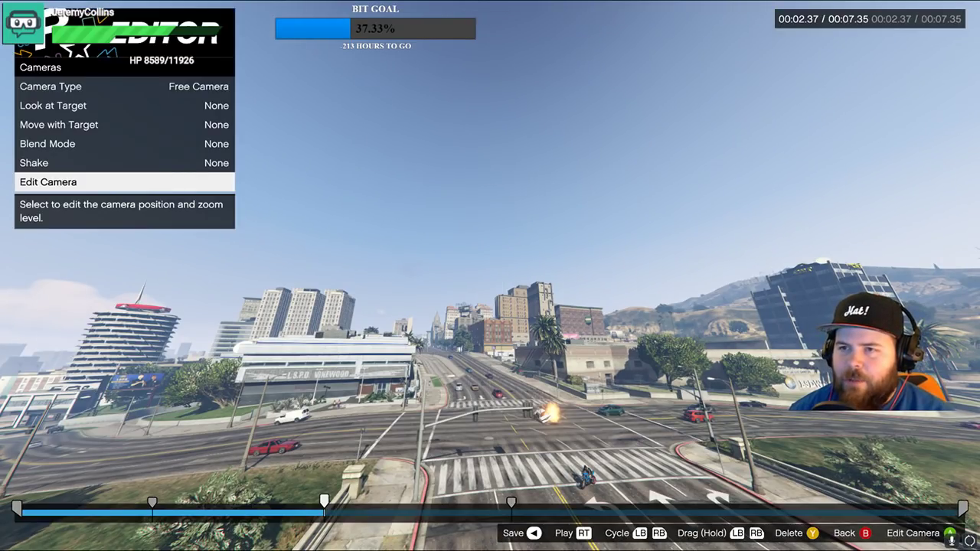
key("Escape")
key("Down")
key("Down")
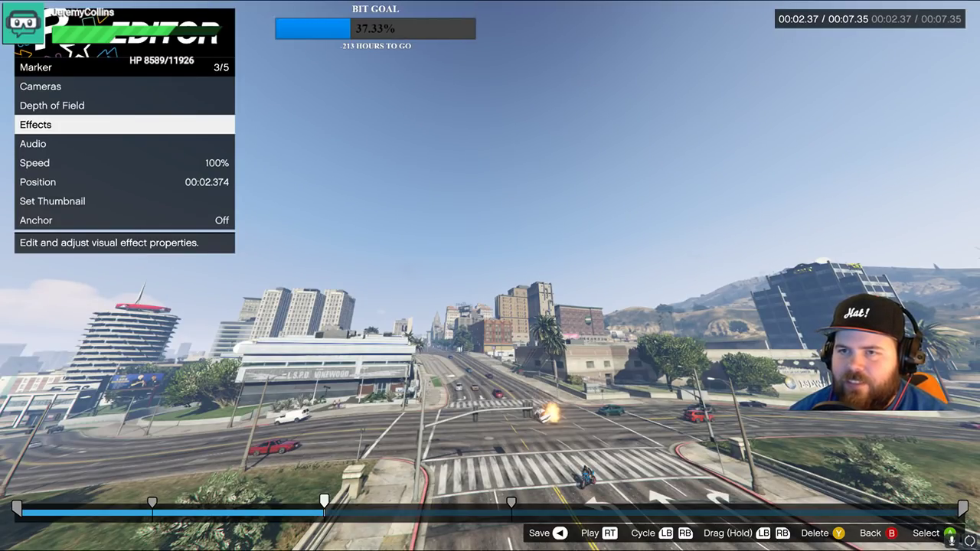
key("Return")
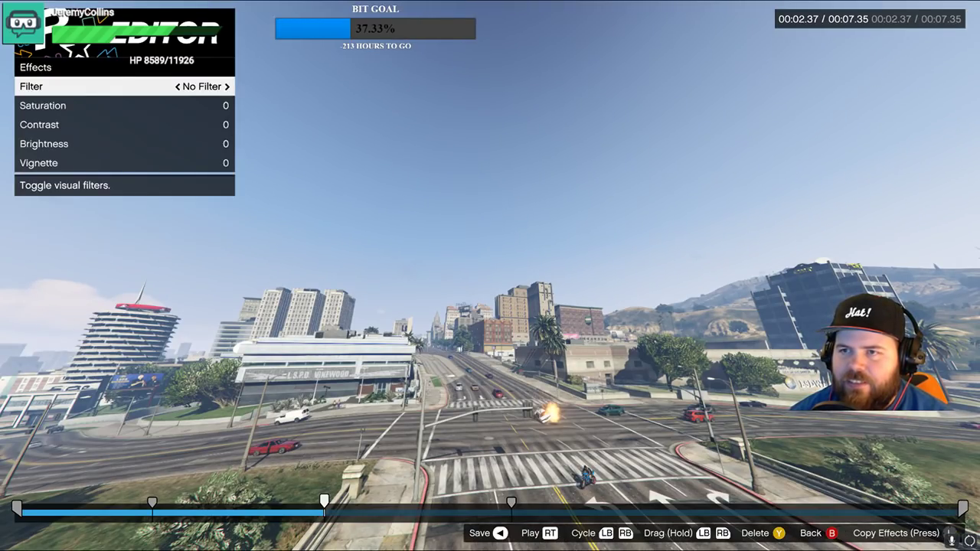
key("Down")
key("Right")
key("Right")
key("Right")
key("Right")
key("Right")
key("Right")
key("Right")
key("Right")
key("Right")
key("Right")
key("Right")
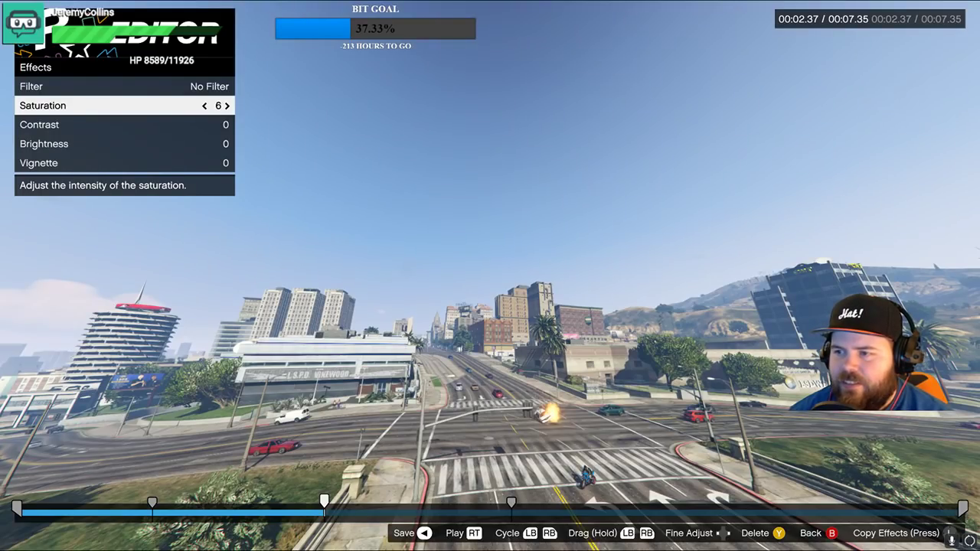
key("Right")
key("Right")
key("Right")
key("Right")
key("Right")
key("Right")
key("Right")
key("Right")
key("Right")
key("Right")
key("Right")
key("Right")
key("Right")
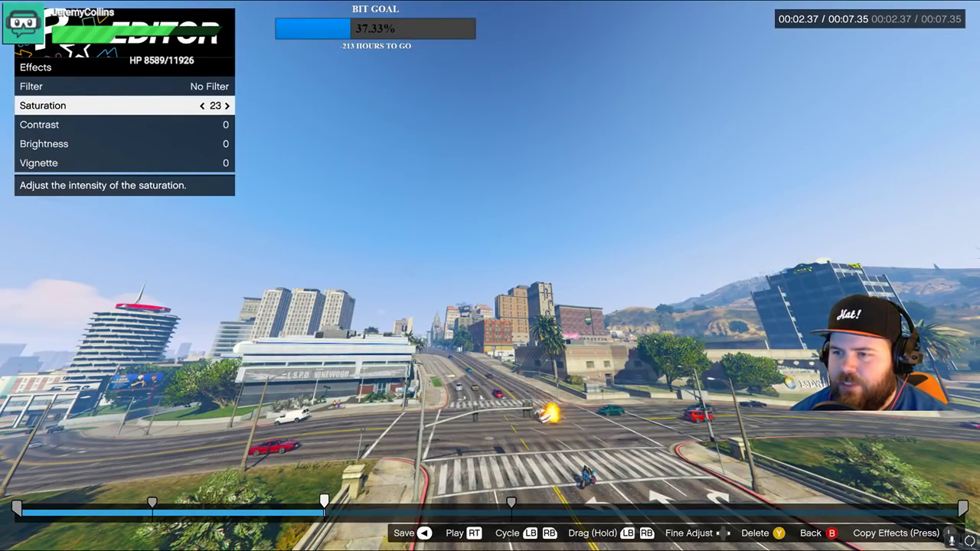
- Set brightness to 9 and push the clip's contrast up to 26
key("Down")
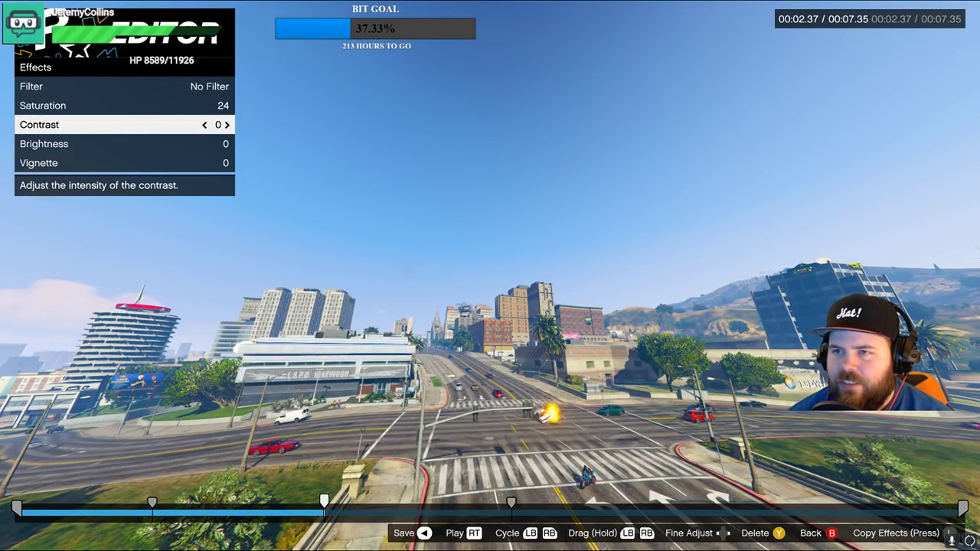
key("Down")
key("Right")
key("Right")
key("Right")
key("Right")
key("Right")
key("Right")
key("Right")
key("Right")
key("Right")
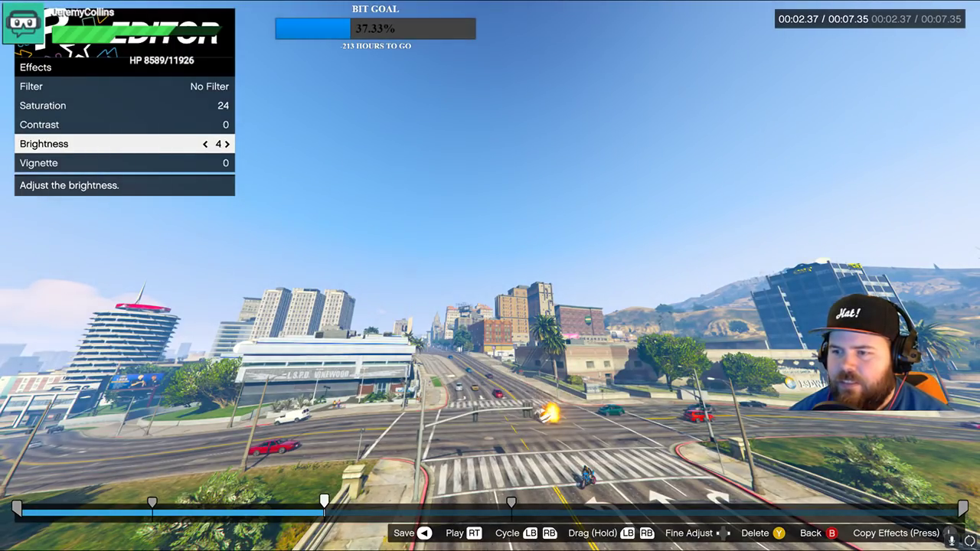
key("Up")
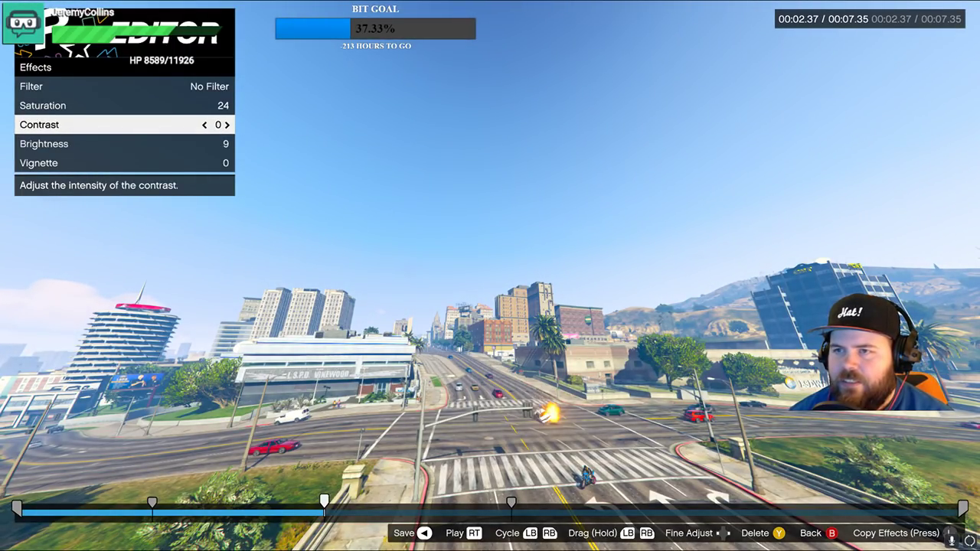
key("Left")
key("Left")
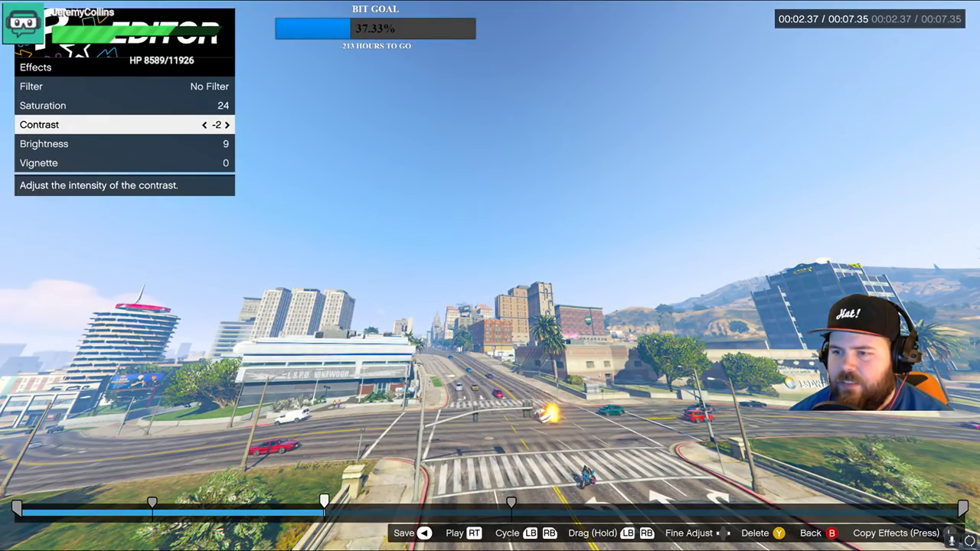
key("Right")
key("Right")
key("Right")
key("Right")
key("Right")
key("Right")
key("Right")
key("Right")
key("Right")
key("Right")
key("Right")
key("Right")
key("Right")
key("Right")
key("Right")
key("Right")
key("Right")
key("Right")
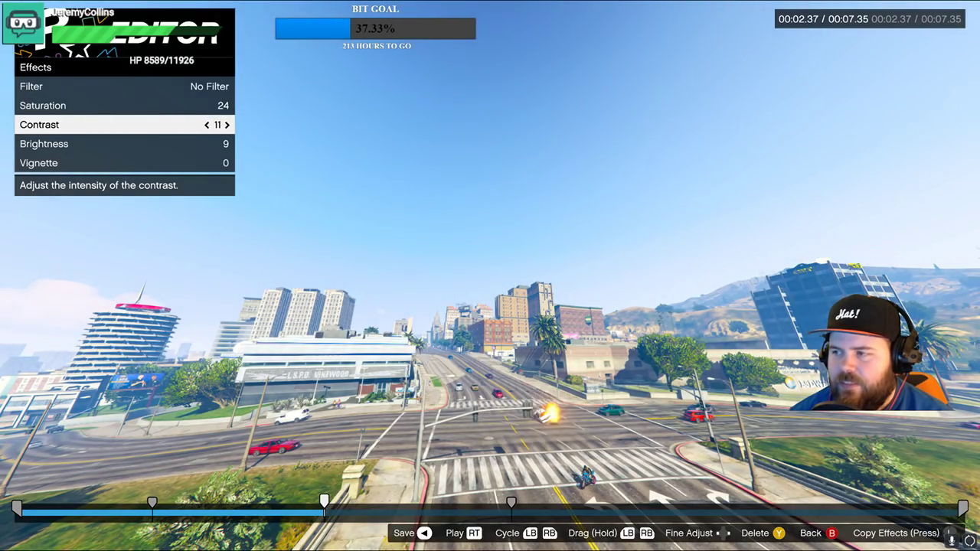
key("Right")
key("Right")
key("Right")
key("Right")
key("Right")
key("Right")
key("Right")
key("Right")
key("Right")
key("Right")
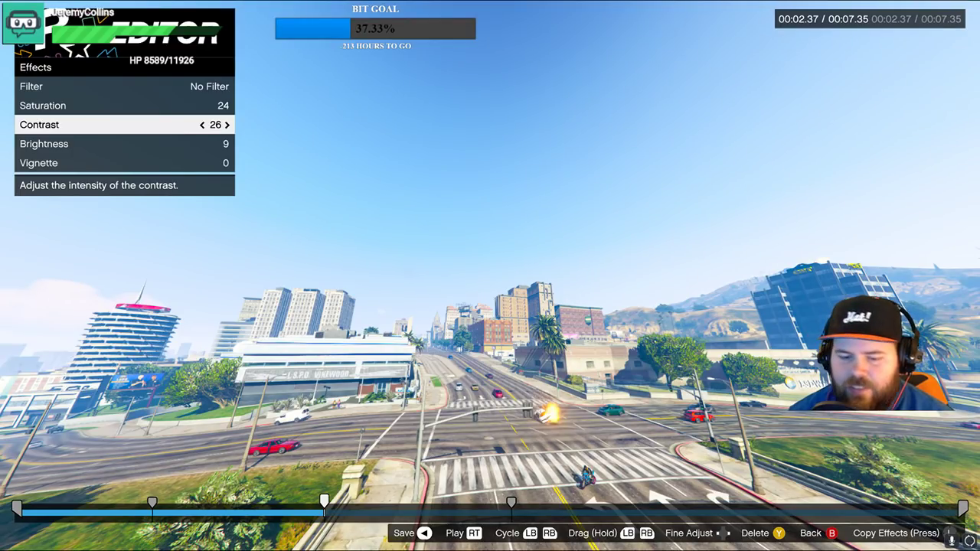
- Hide the HUD, screenshot the clean crash scene with F12, and quit GTA V
key("h")
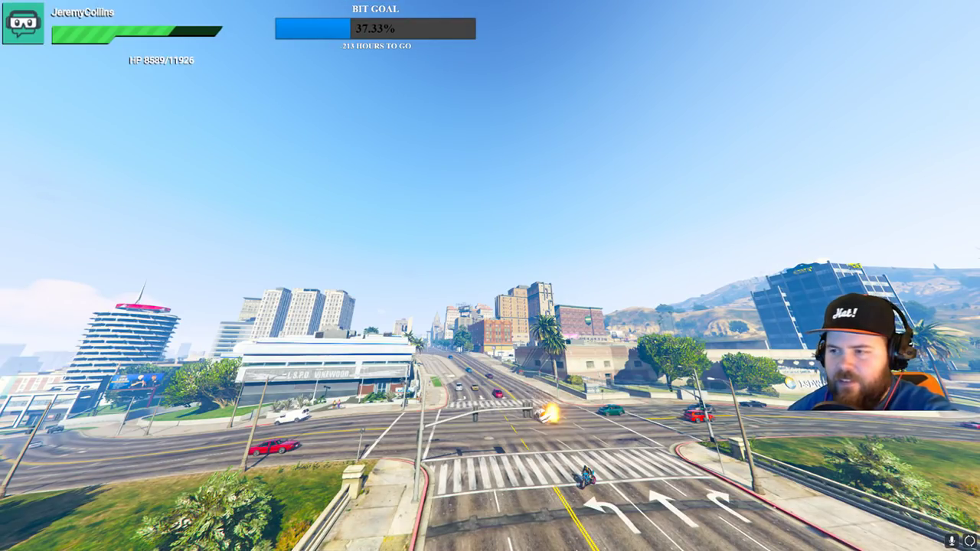
key("F12")
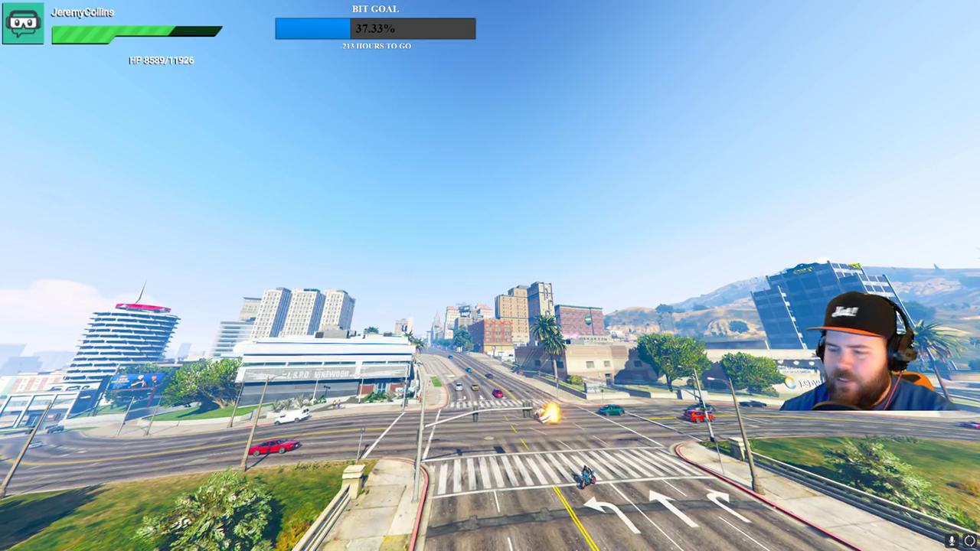
key("alt+F4")
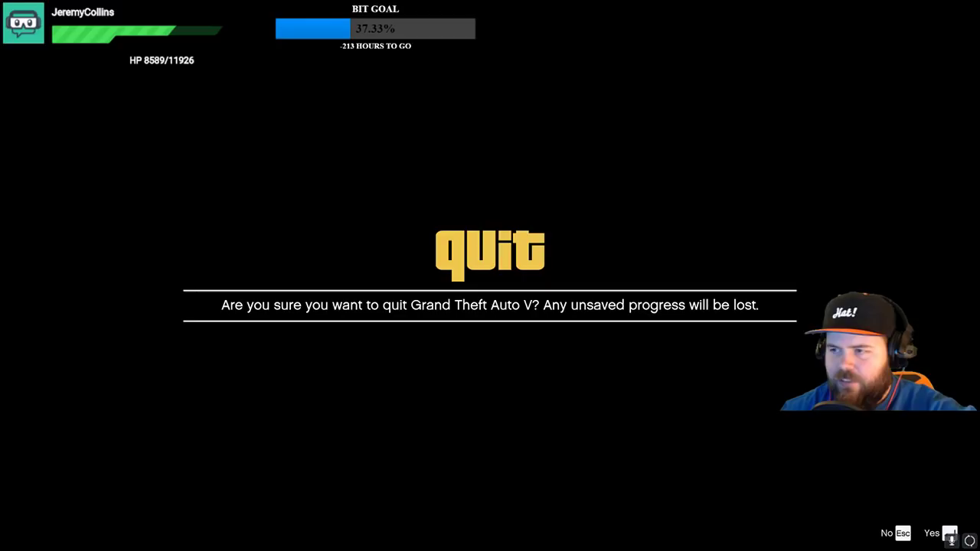
key("Return")
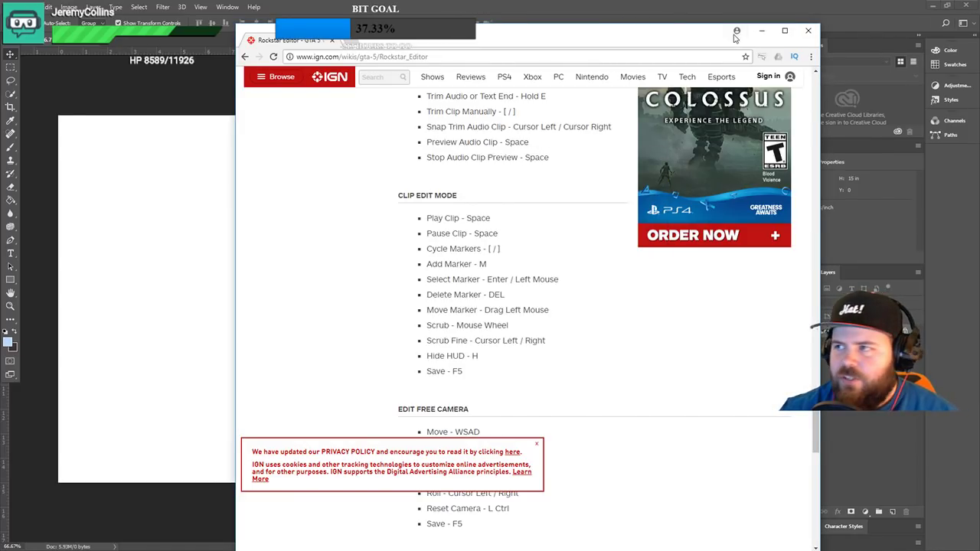
- Close the IGN Rockstar Editor controls page in Chrome to reveal the blank Photoshop canvas
left_click(176, 47)
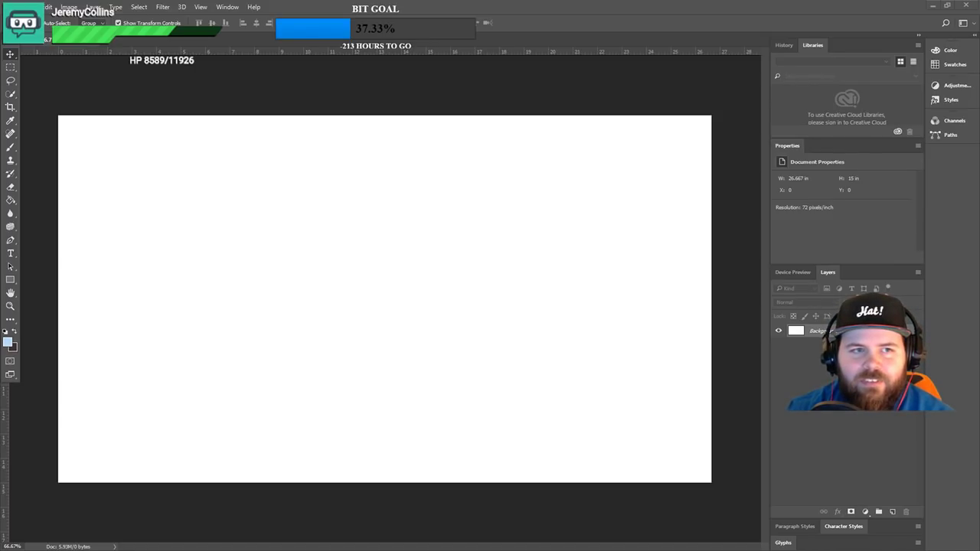
- Open the orange light-cycle screenshot in Photos and enlarge the viewer window
key("alt+Tab")
left_click_drag(311, 35, 464, 82)
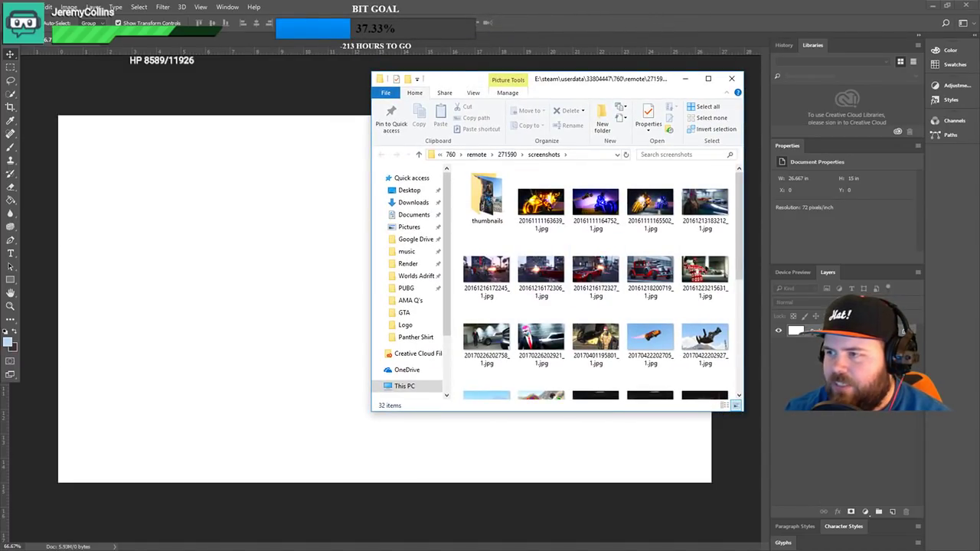
left_click(536, 210)
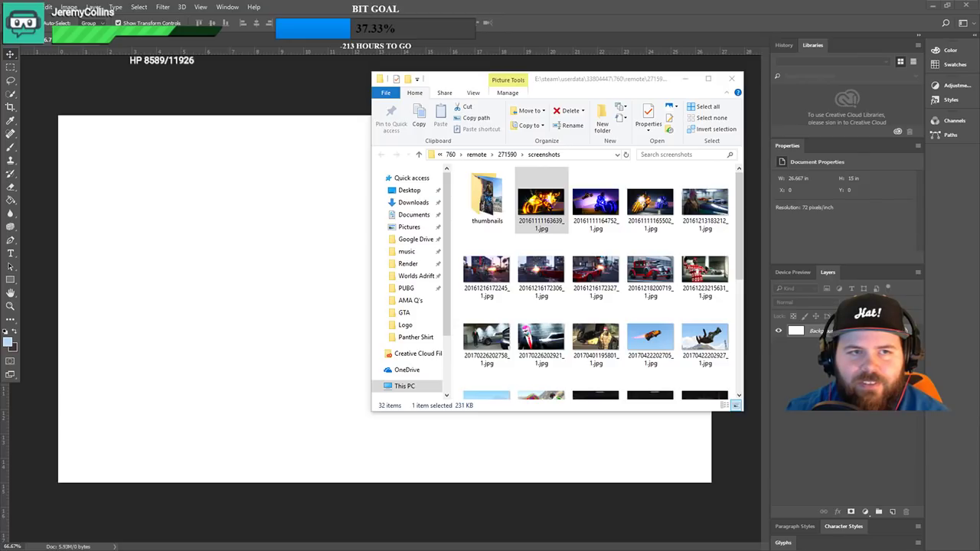
left_click_drag(376, 110, 31, 57)
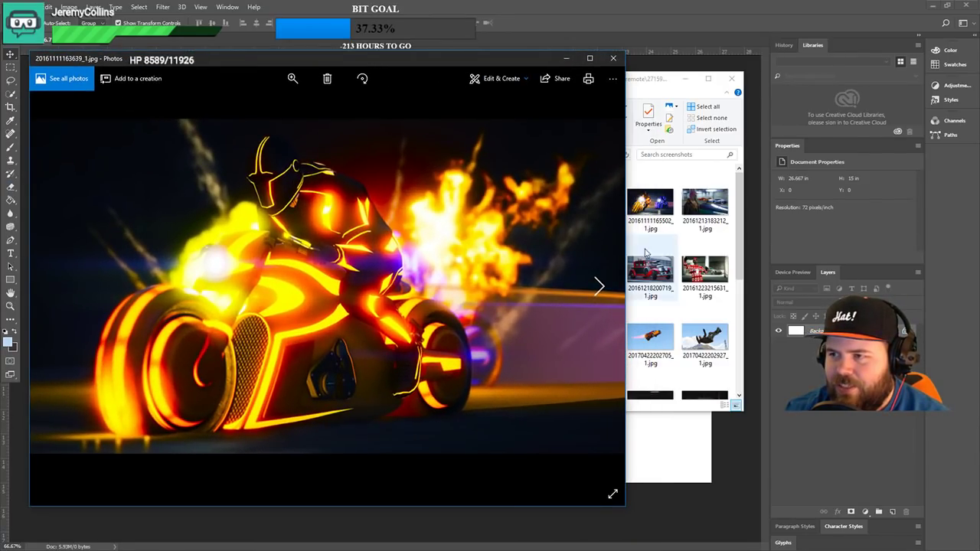
left_click(600, 286)
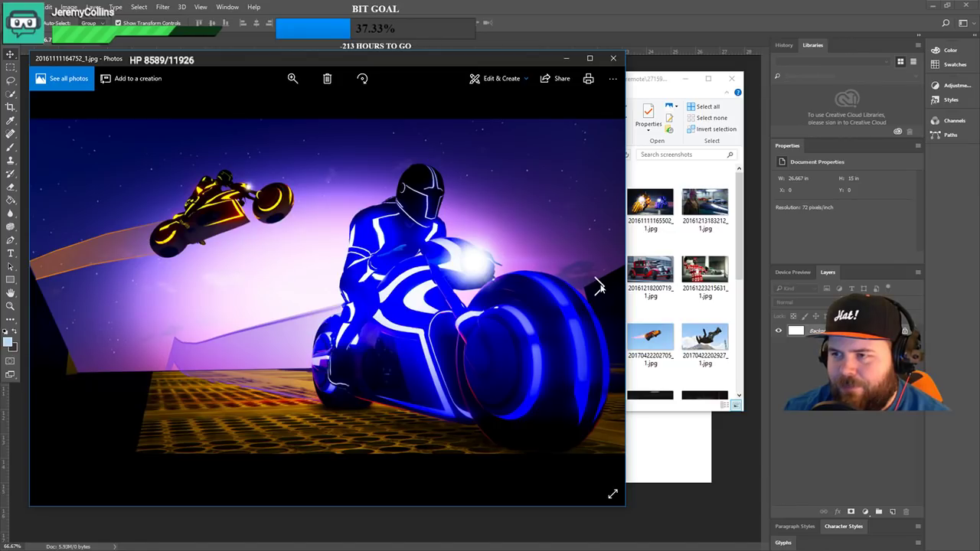
left_click(600, 286)
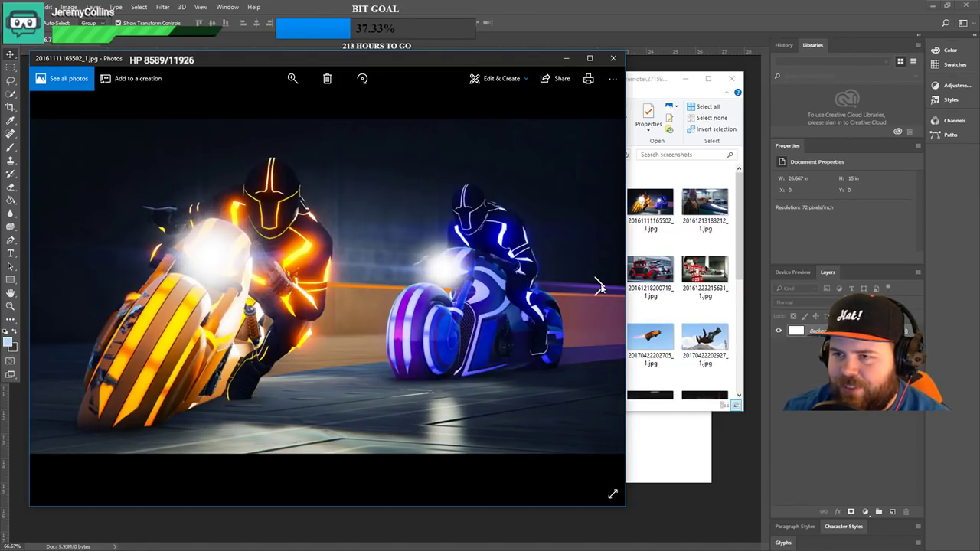
left_click(600, 285)
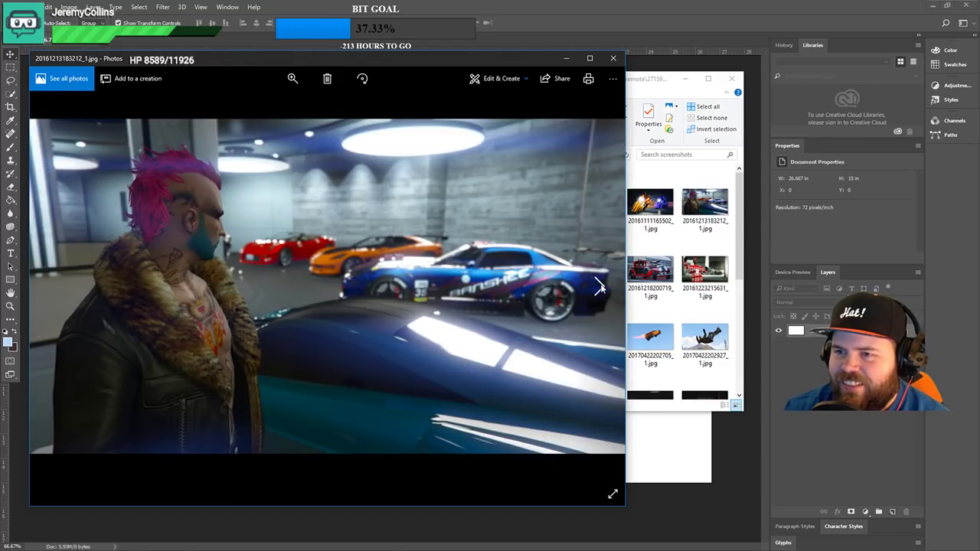
left_click(600, 285)
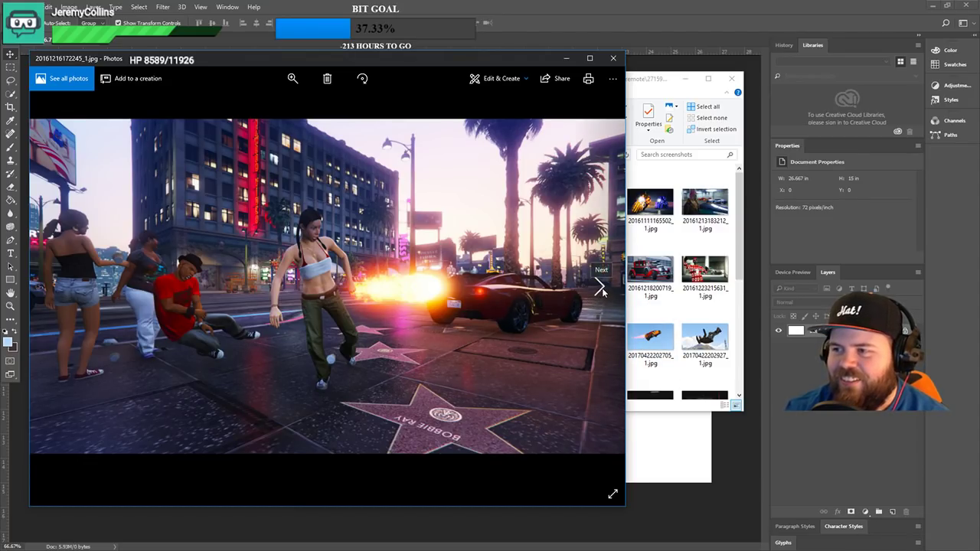
left_click(601, 289)
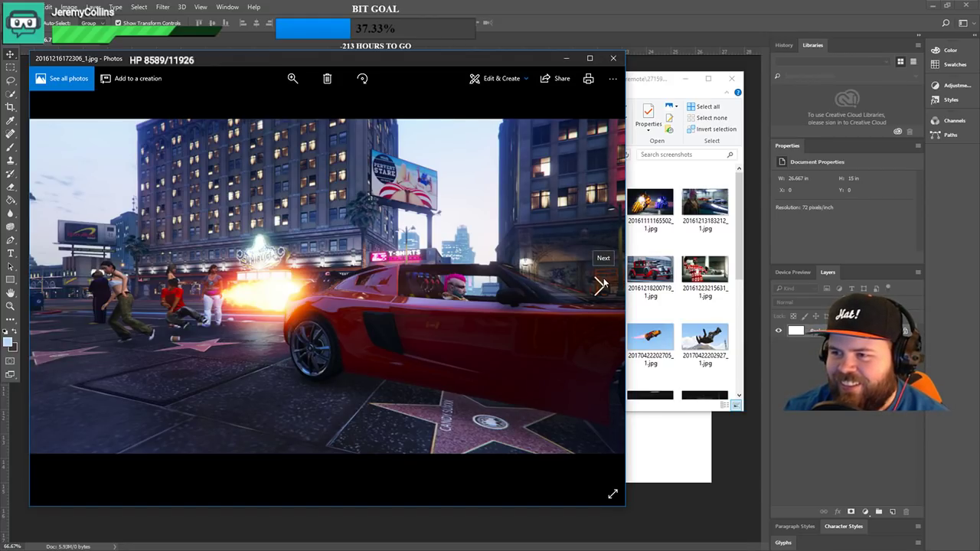
left_click(600, 285)
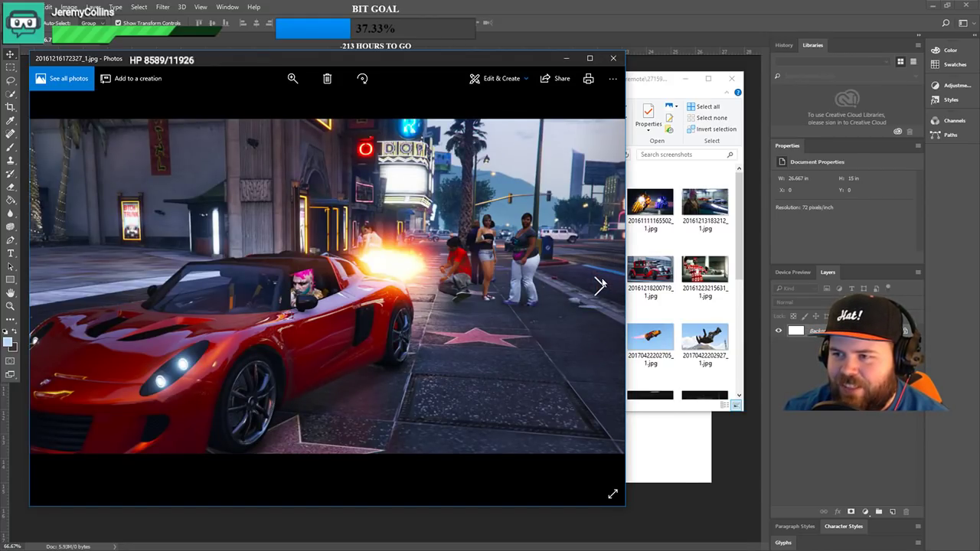
left_click(601, 285)
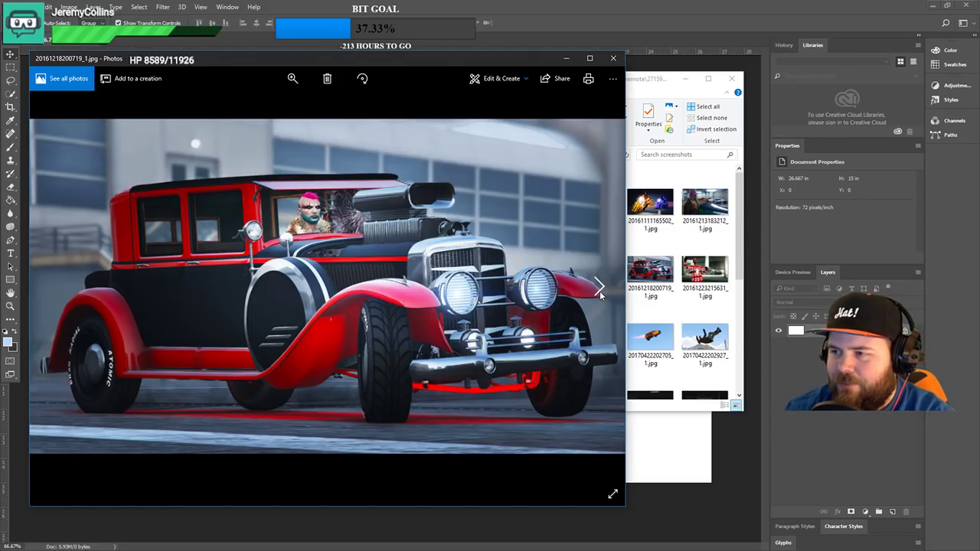
left_click(600, 288)
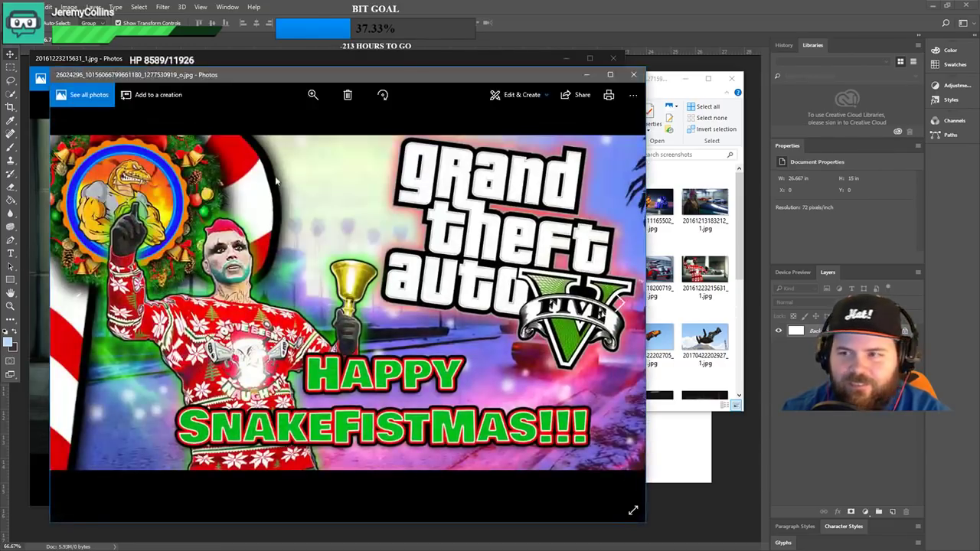
- Close the Happy SnakeFistMas thumbnail and advance two screenshots to the pink-haired close-up
left_click_drag(327, 77, 420, 34)
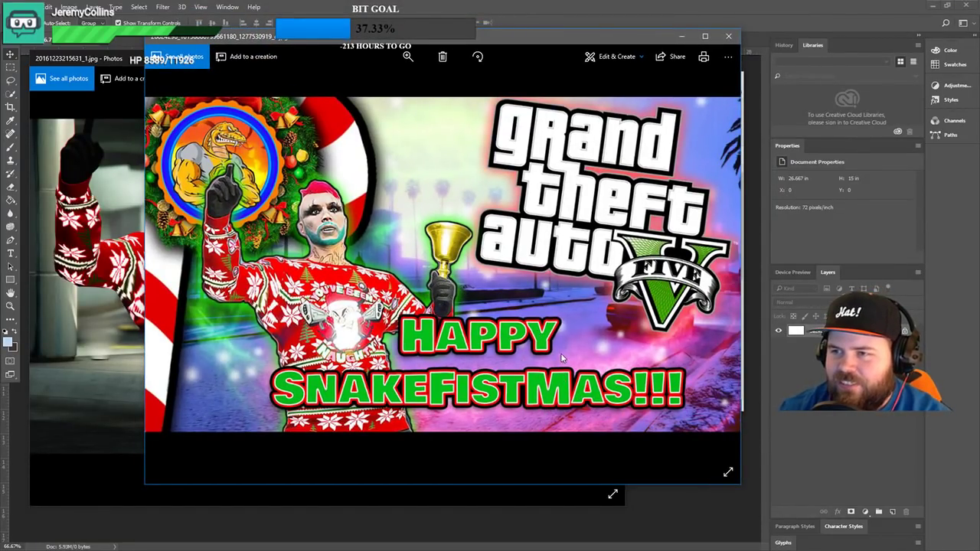
left_click(729, 41)
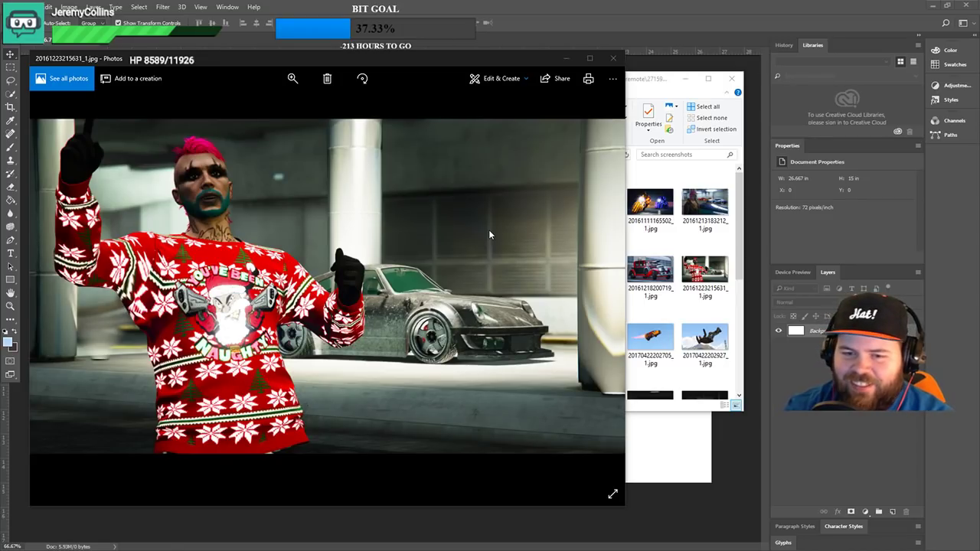
left_click(598, 283)
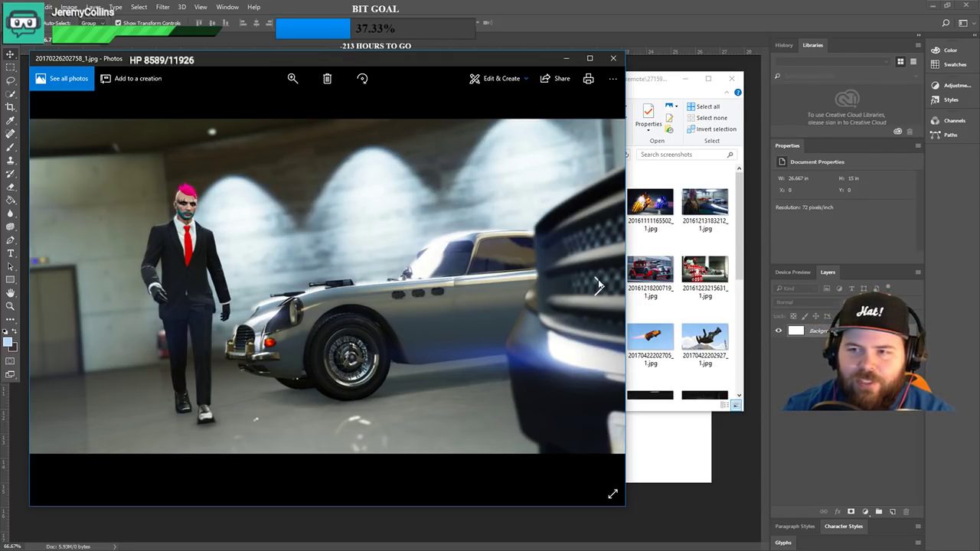
left_click(598, 284)
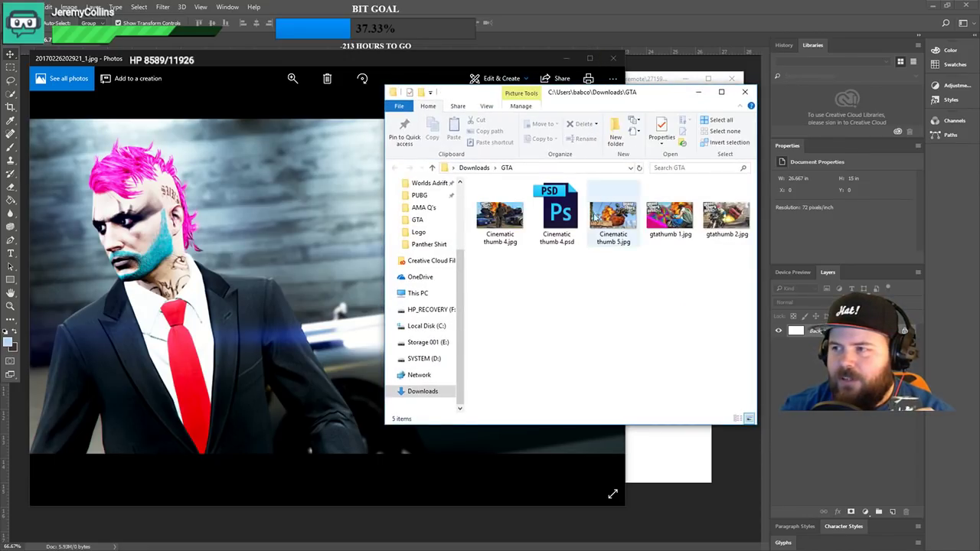
- Preview Cinematic thumb 4 and 5 and gtathumb 1 and 2, then close Photos and the GTA folder
double_click(500, 218)
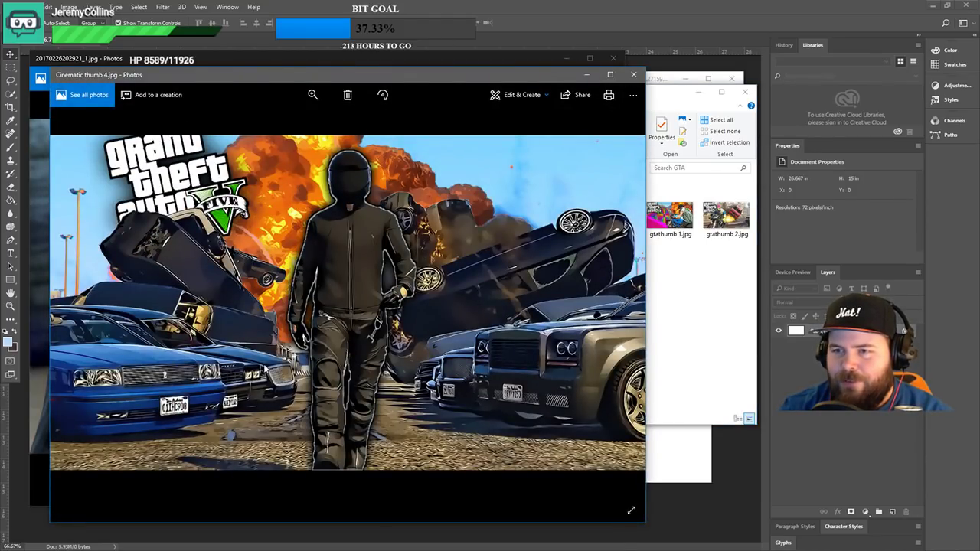
left_click(633, 74)
double_click(624, 226)
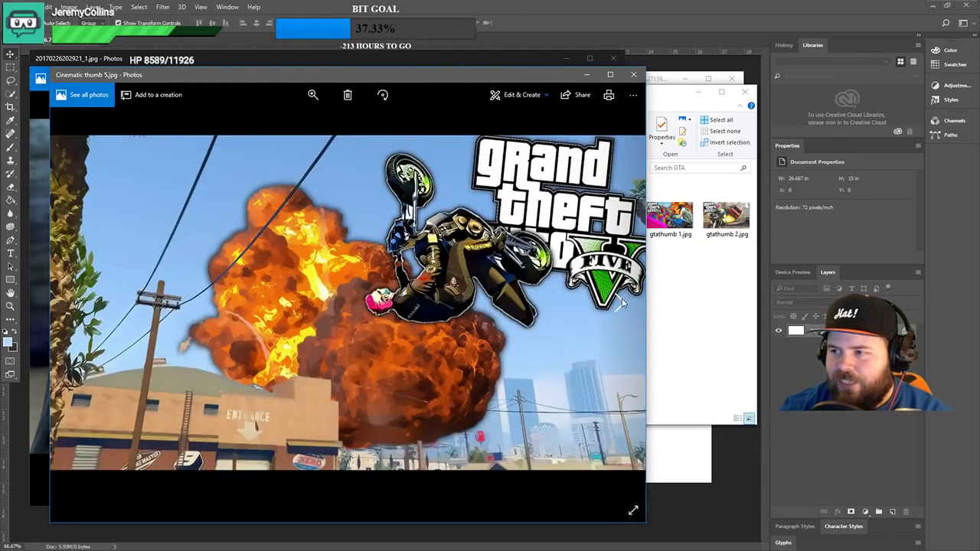
left_click(625, 302)
left_click(622, 303)
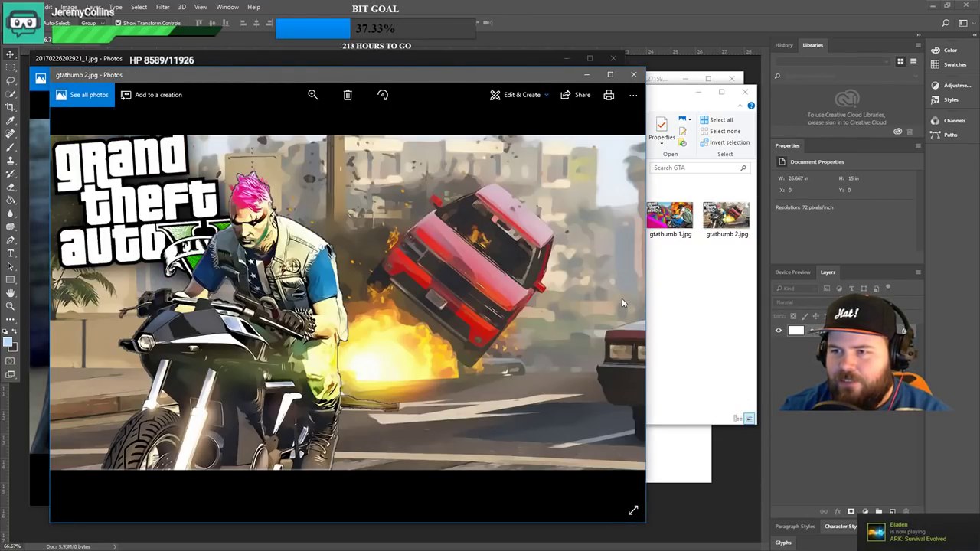
left_click(634, 74)
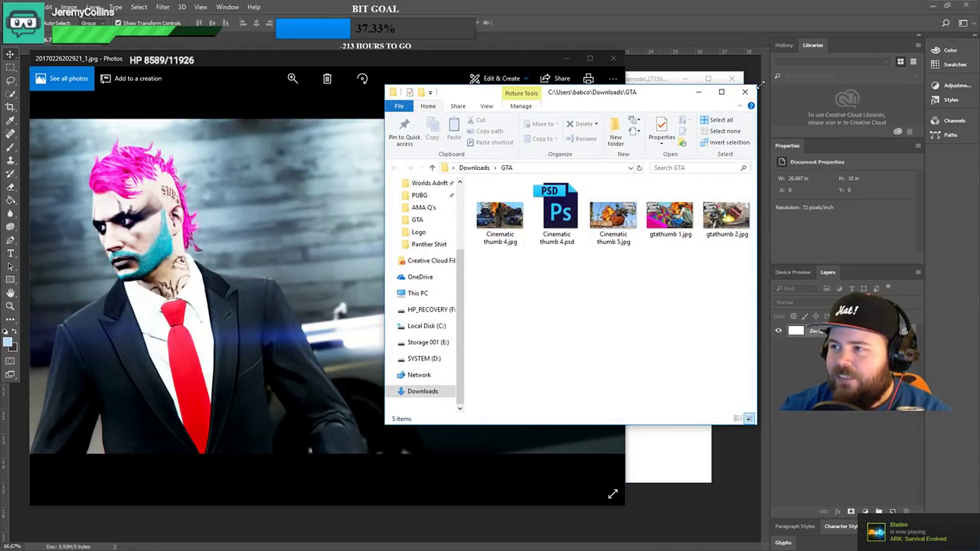
left_click(744, 92)
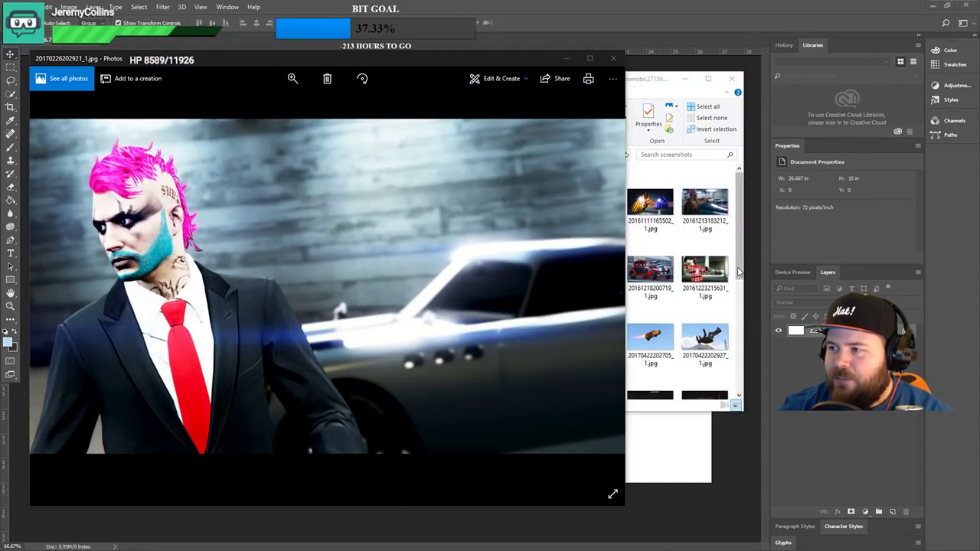
- Page forward past the flying orange car and falling rider shots to the hillside landscape screenshot
left_click(742, 264)
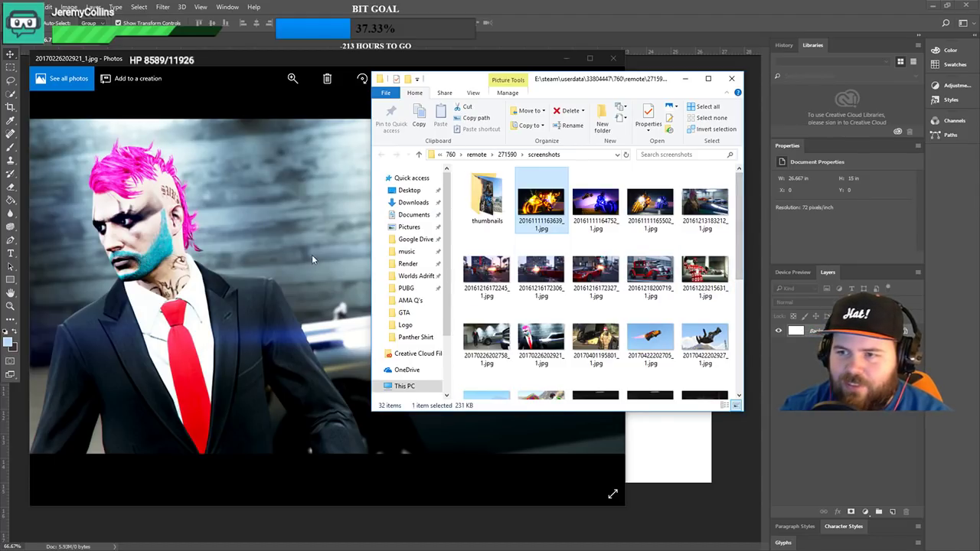
left_click(265, 64)
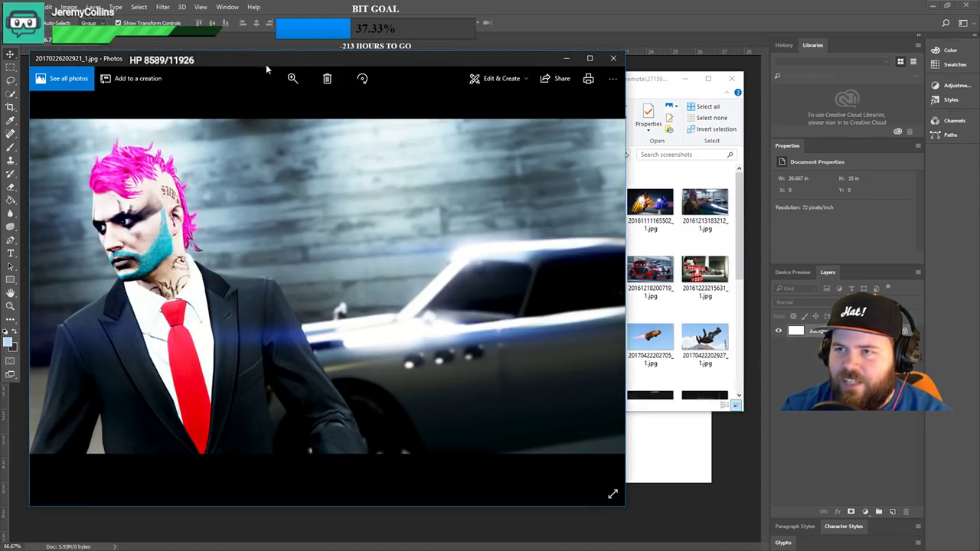
left_click(599, 284)
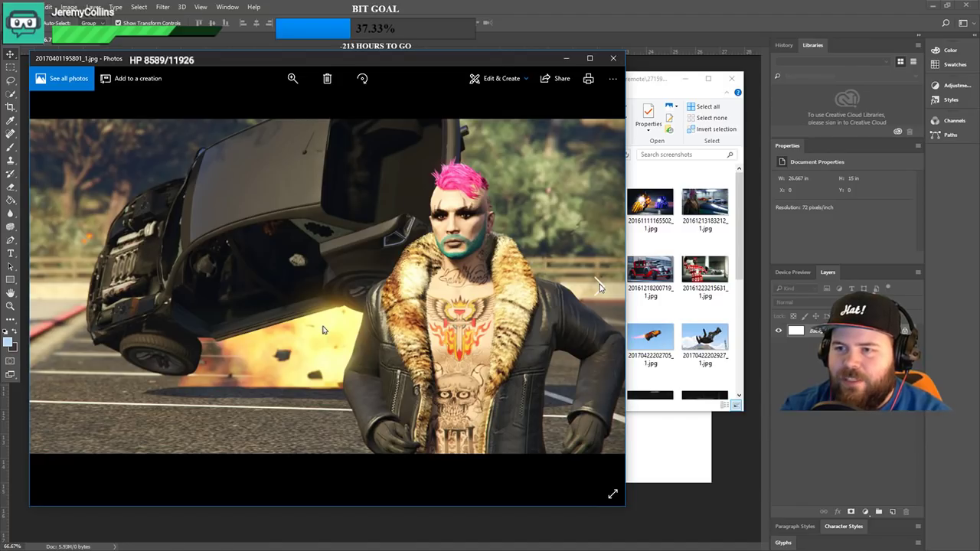
left_click(600, 284)
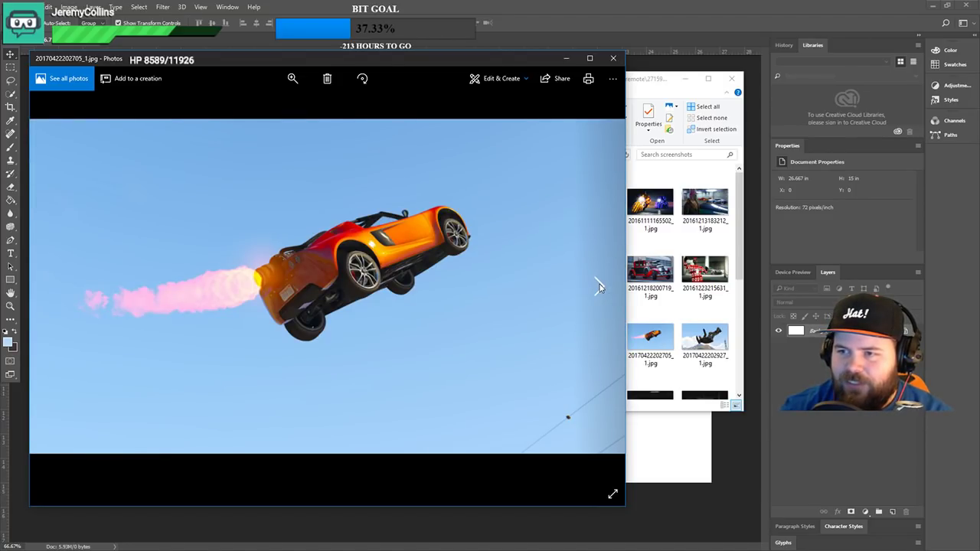
left_click(600, 286)
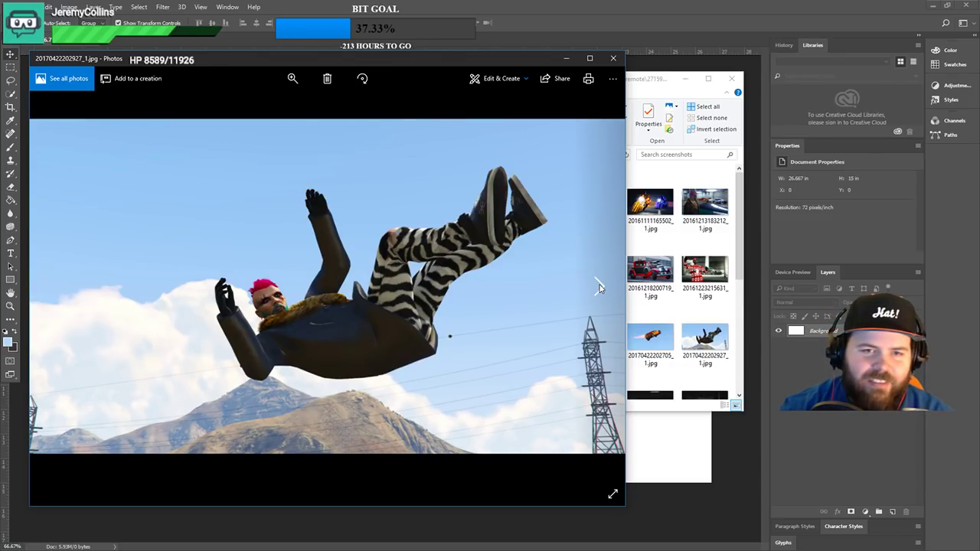
left_click(600, 287)
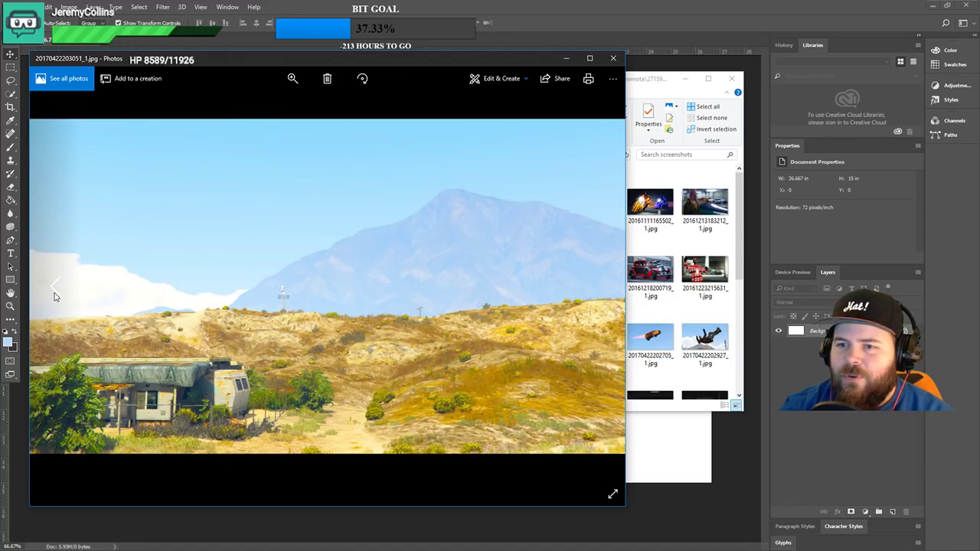
- Flip between the orange car and landscape screenshots, then bring the Downloads\GTA folder forward
left_click(55, 295)
left_click(55, 295)
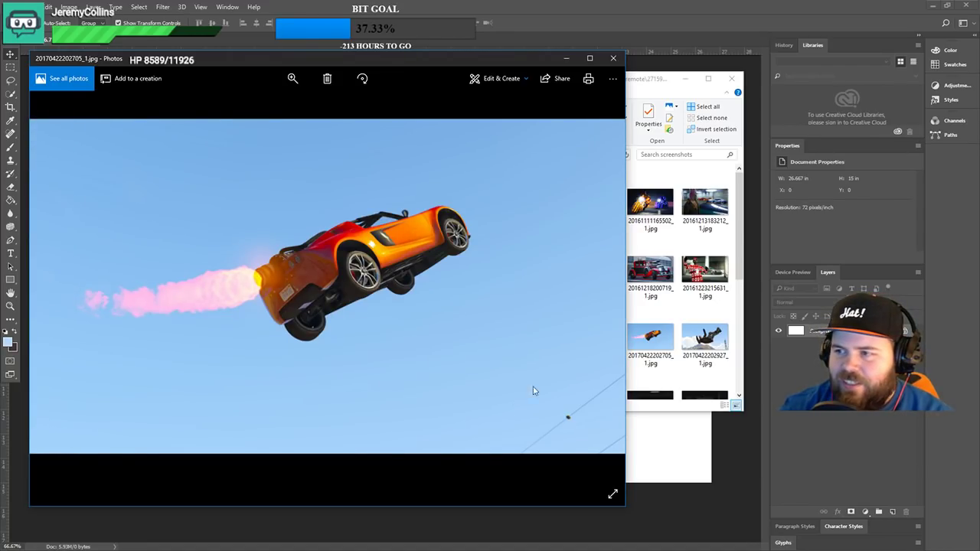
left_click(602, 290)
left_click(602, 290)
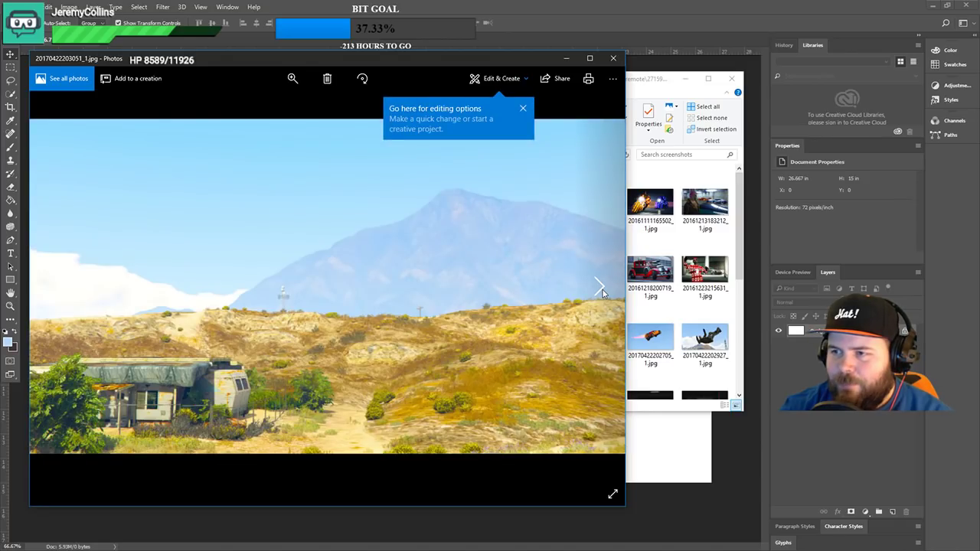
left_click(54, 287)
left_click(54, 286)
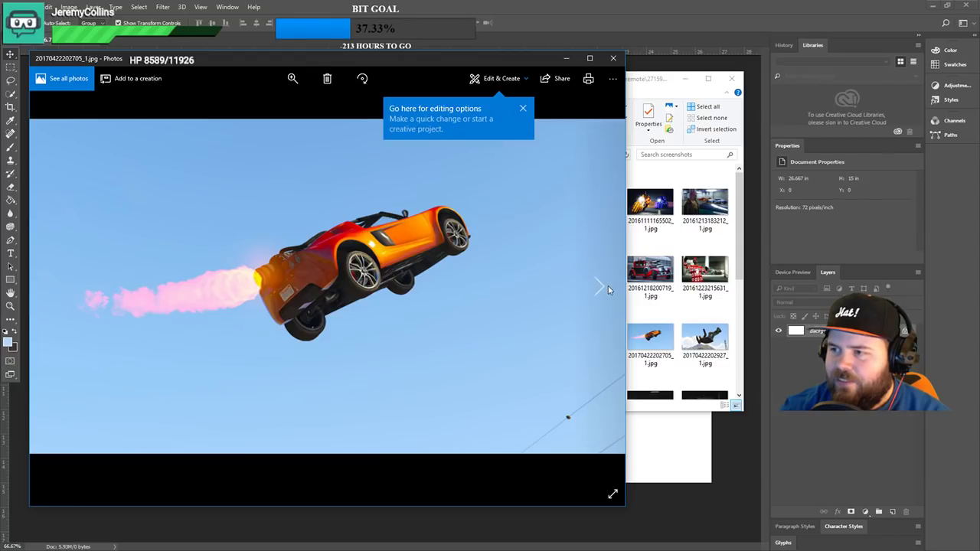
left_click(602, 291)
left_click(602, 291)
left_click(602, 291)
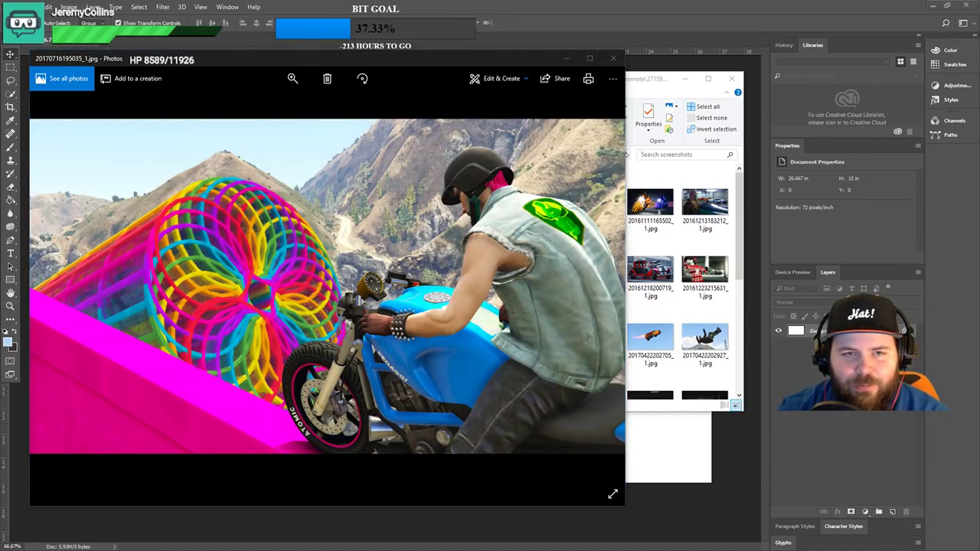
key("alt+Tab")
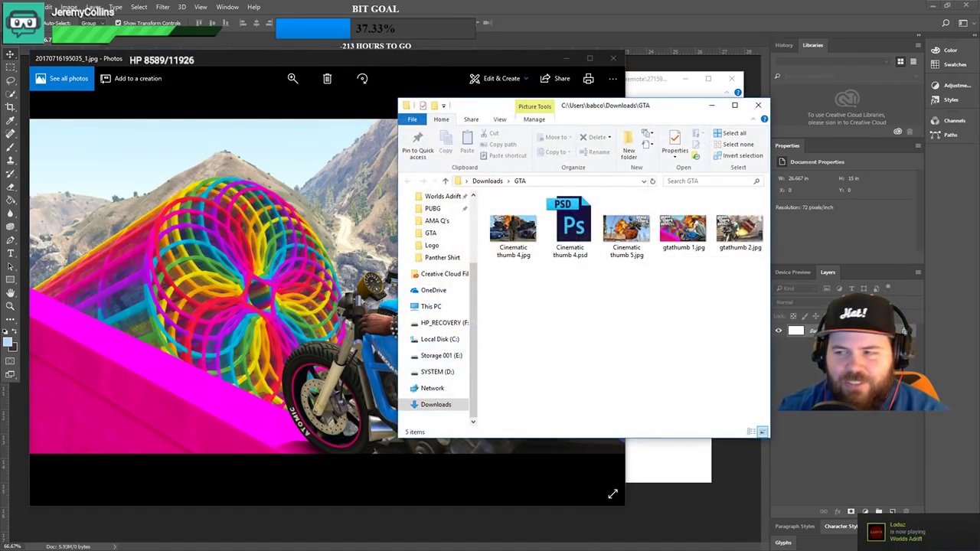
- Open the first GTA thumbnail for comparison, reposition its viewer, then close it
double_click(683, 230)
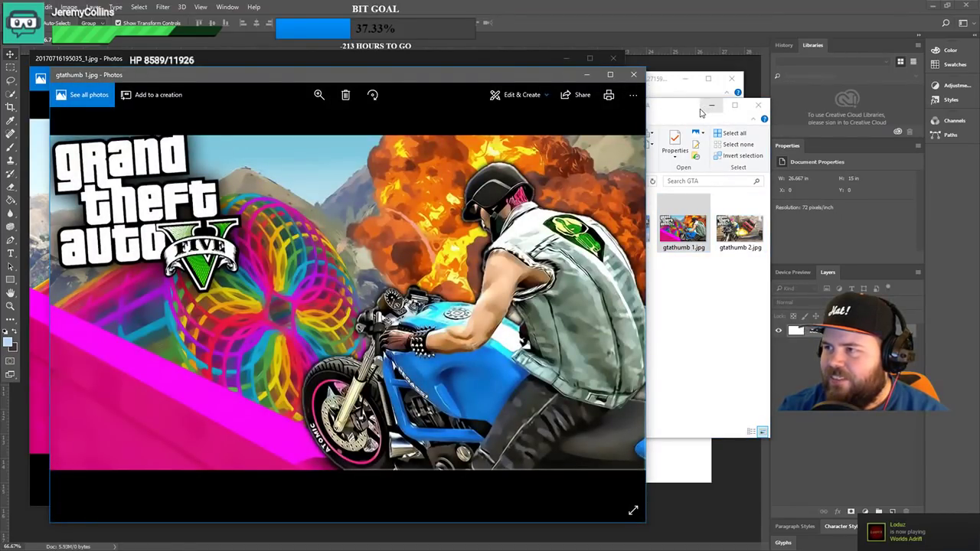
left_click_drag(381, 71, 540, 56)
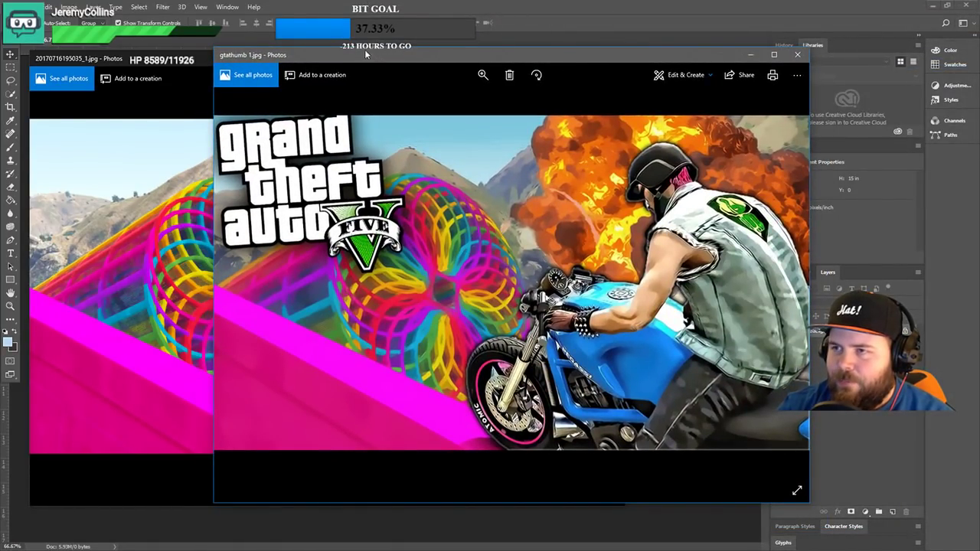
left_click_drag(343, 56, 371, 55)
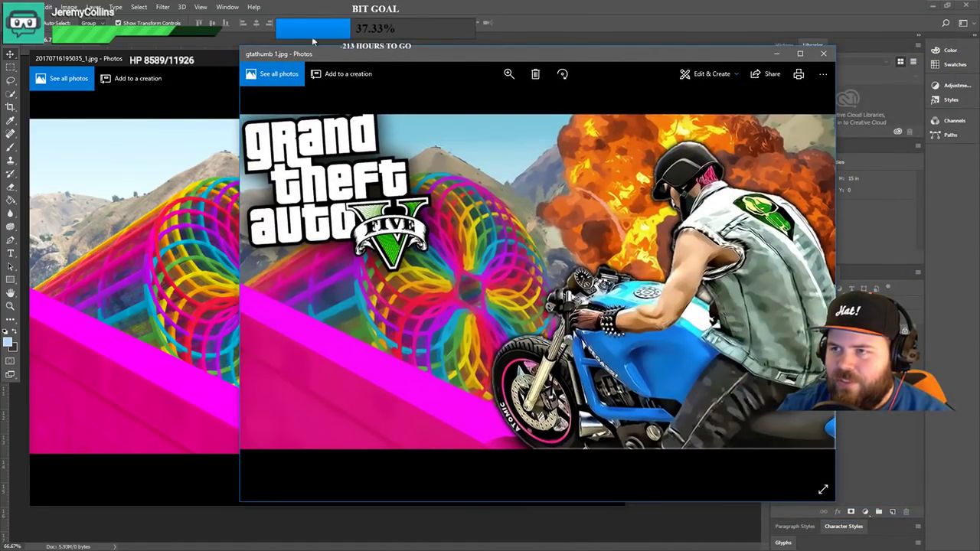
left_click_drag(313, 55, 203, 82)
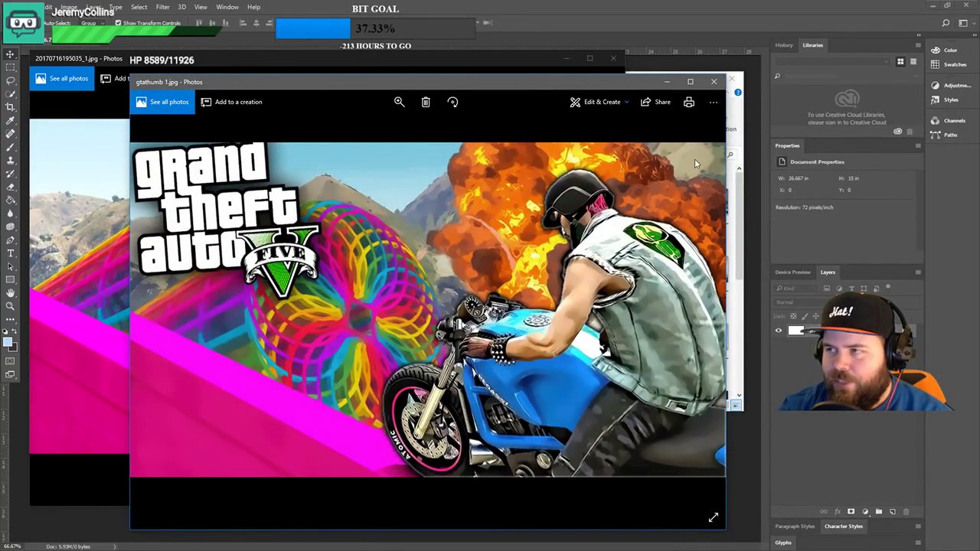
left_click(714, 81)
- Advance through the dark garage screenshots to the biker beside the flipping red van
left_click(600, 286)
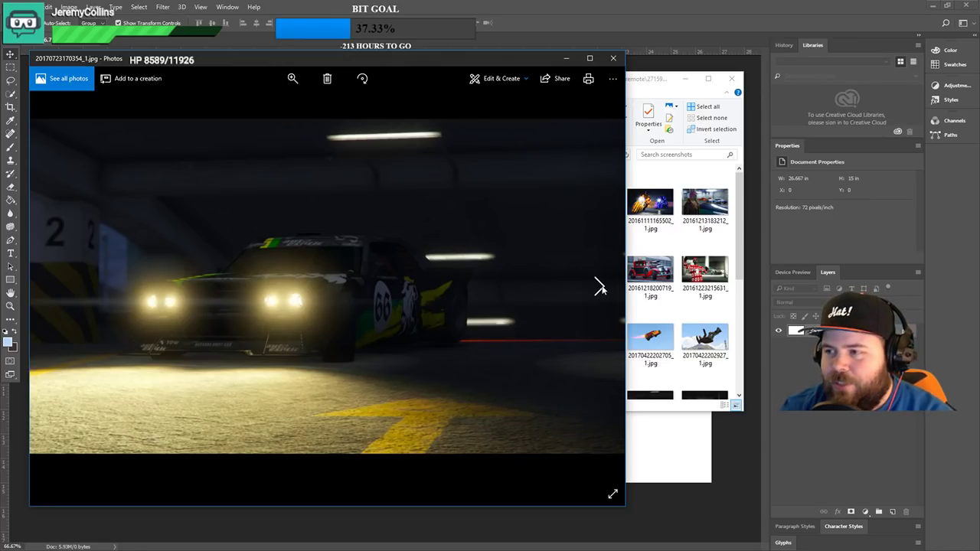
left_click(600, 287)
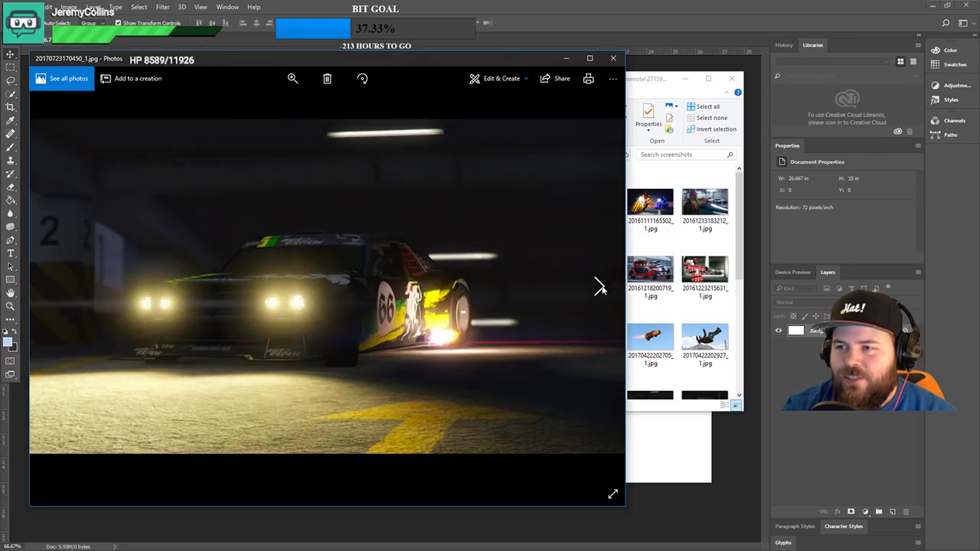
left_click(599, 286)
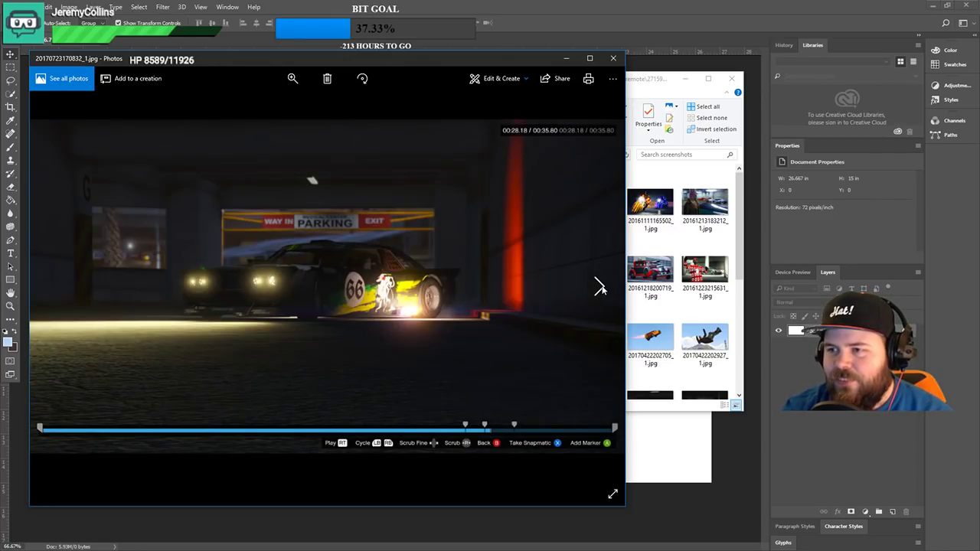
left_click(600, 286)
left_click(600, 287)
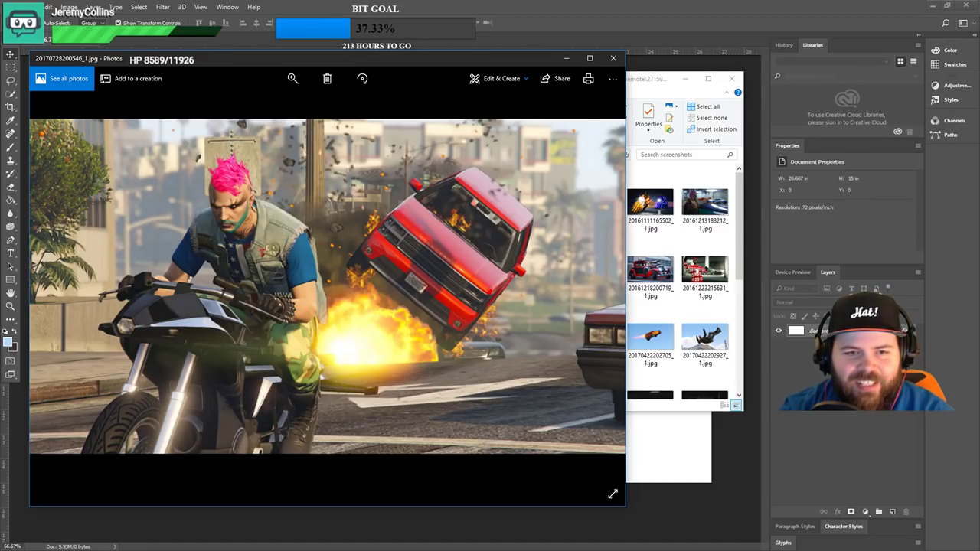
- Open the second GTA thumbnail, minimize the folder, reposition the viewer, then close it
key("alt+Tab")
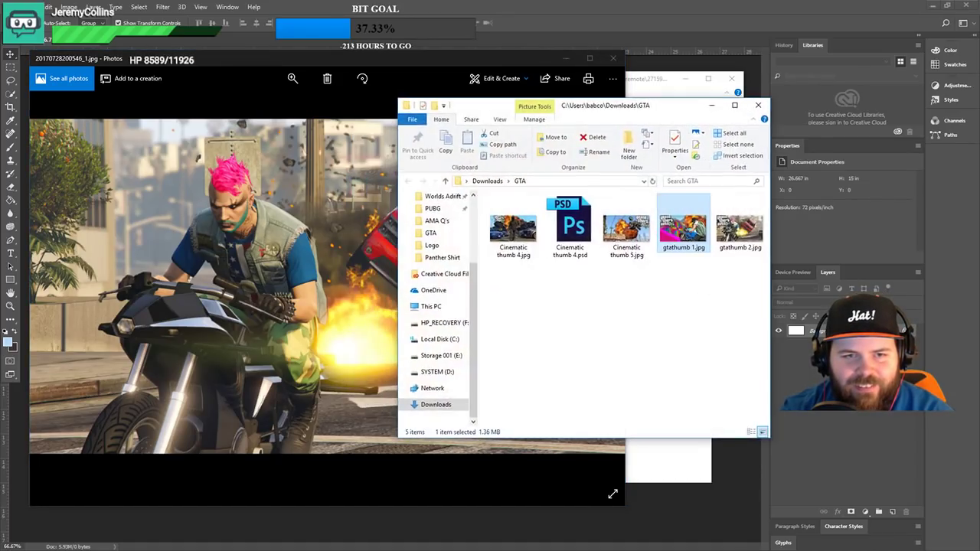
double_click(740, 230)
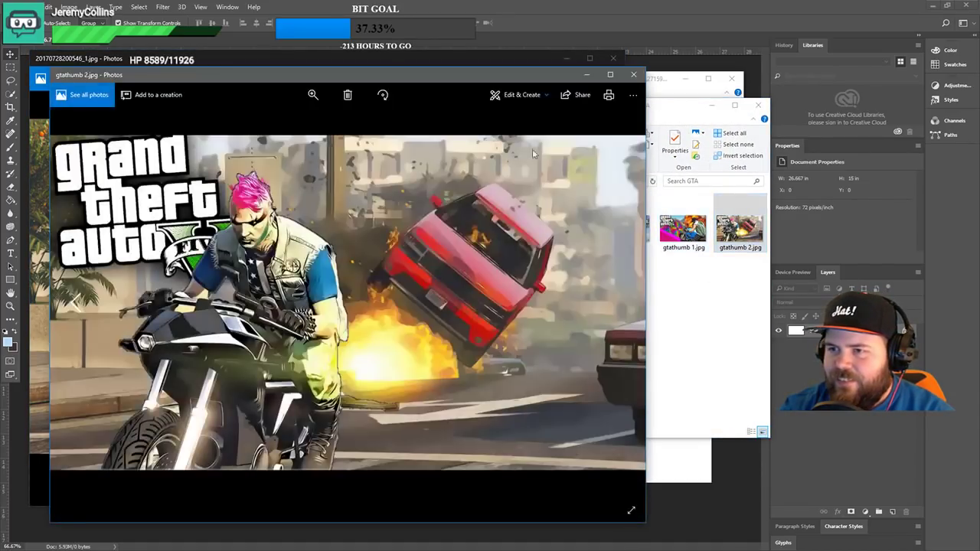
left_click(717, 113)
left_click(714, 108)
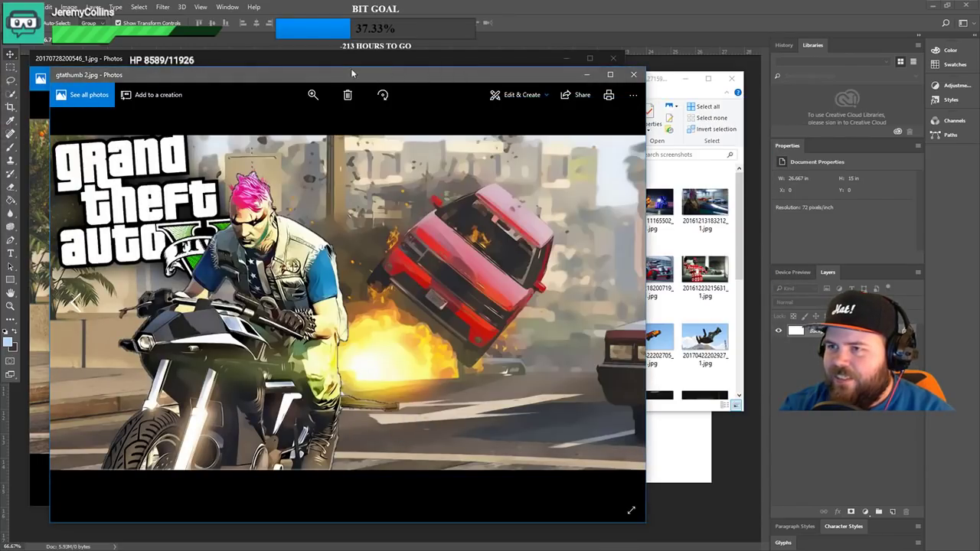
left_click_drag(331, 75, 371, 58)
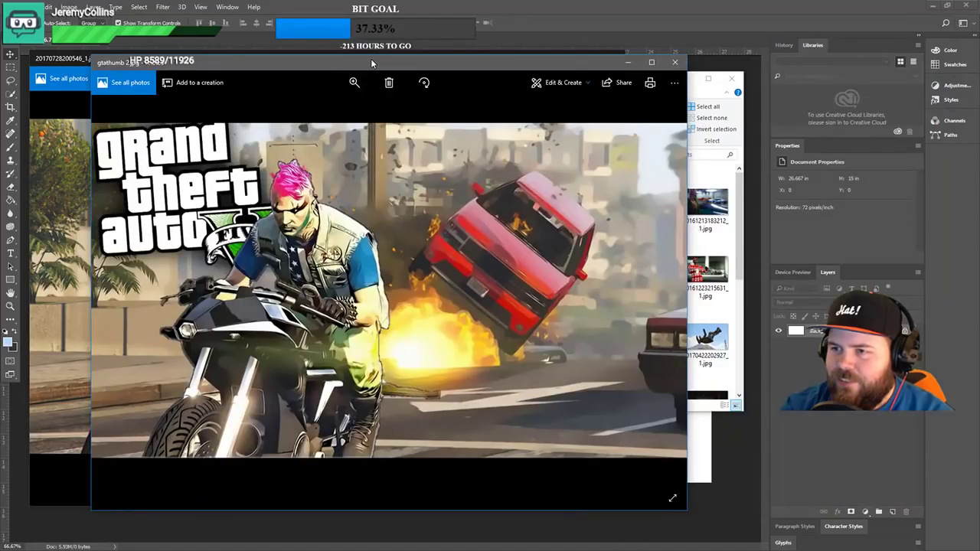
left_click(672, 63)
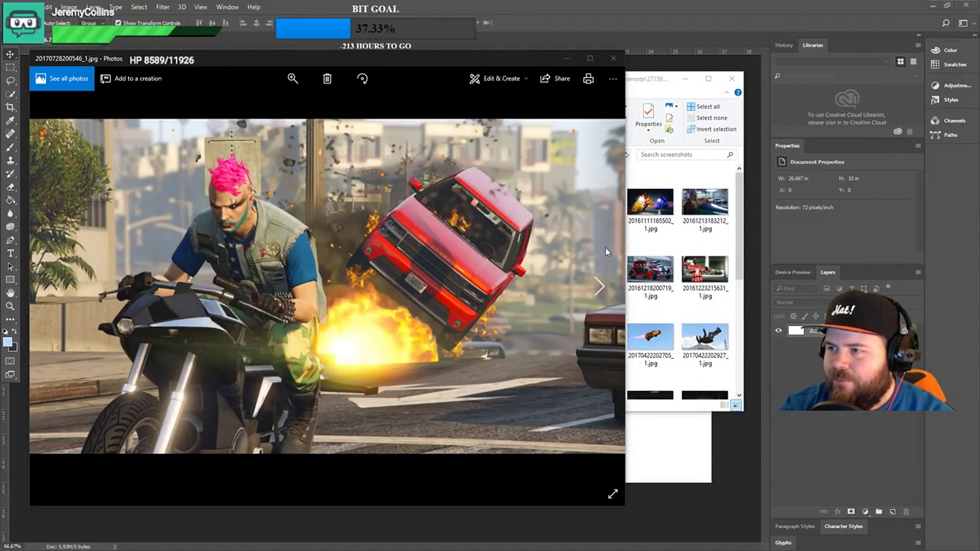
- Compare the upside-down motorcycle shot with Cinematic thumb 5.jpg, then advance to the mid-air bike flip
left_click(600, 287)
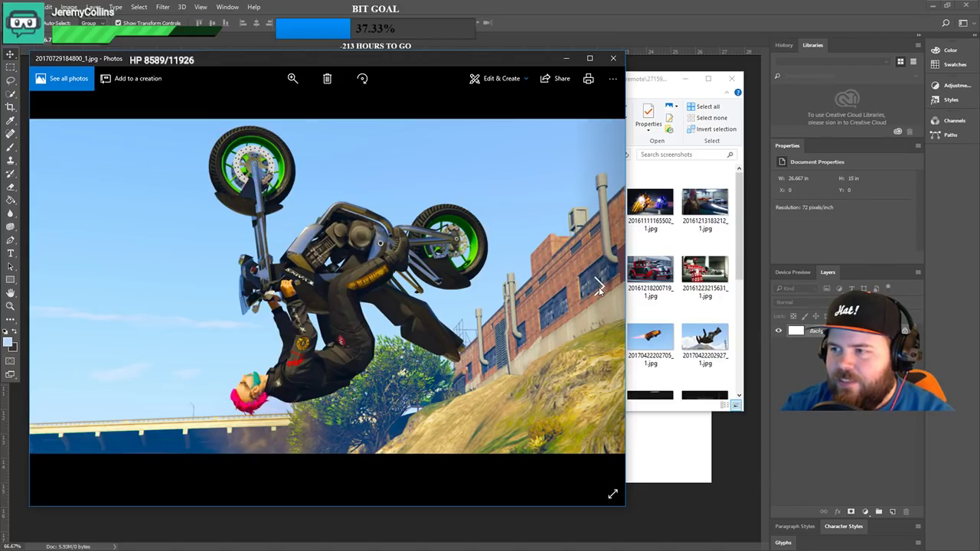
key("alt+Tab")
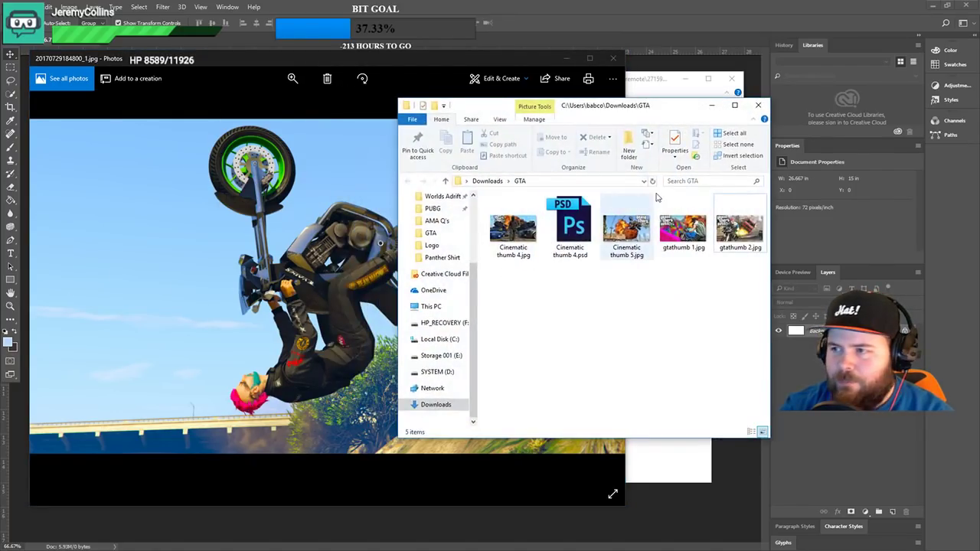
double_click(627, 228)
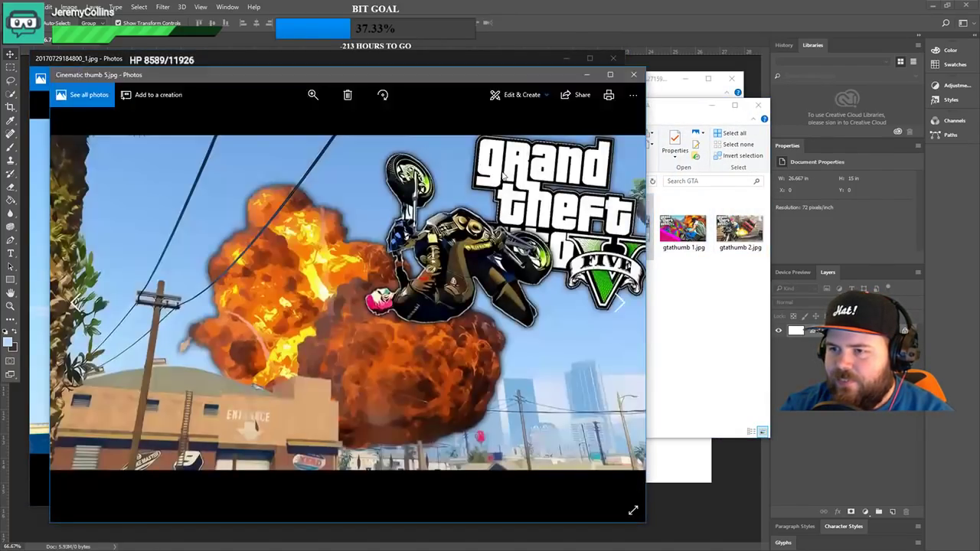
left_click(513, 63)
left_click(600, 287)
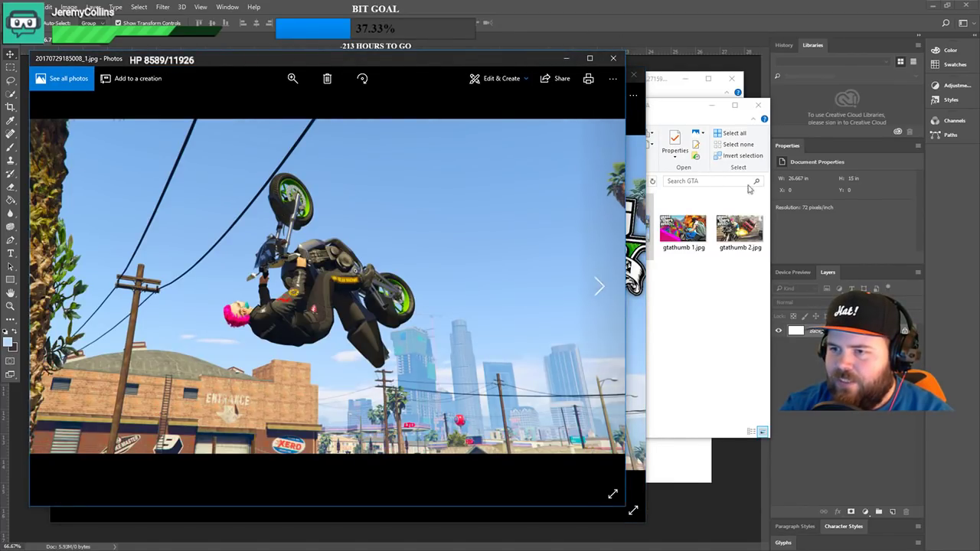
- Move the screenshot viewer out of the way so the blank Photoshop canvas is in front
left_click(705, 385)
left_click(460, 61)
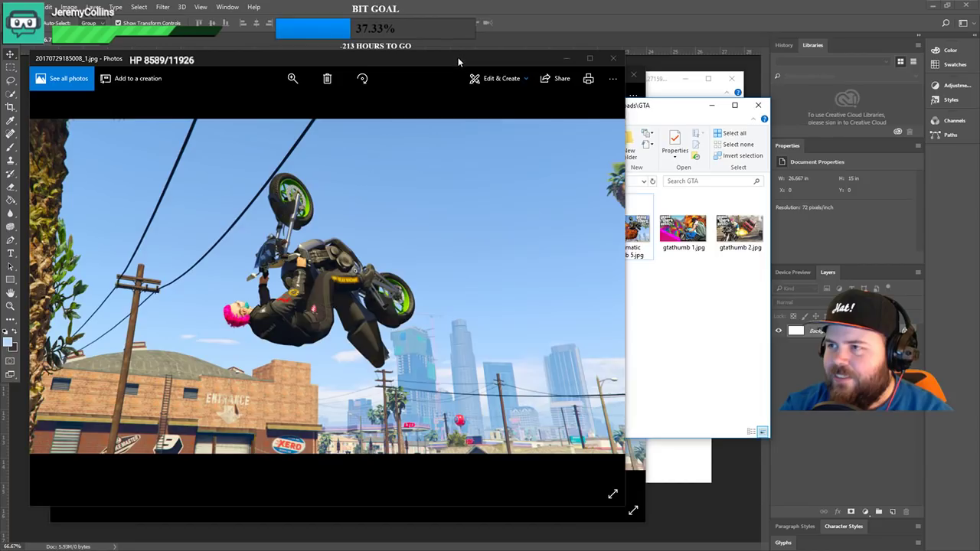
double_click(459, 61)
left_click(947, 7)
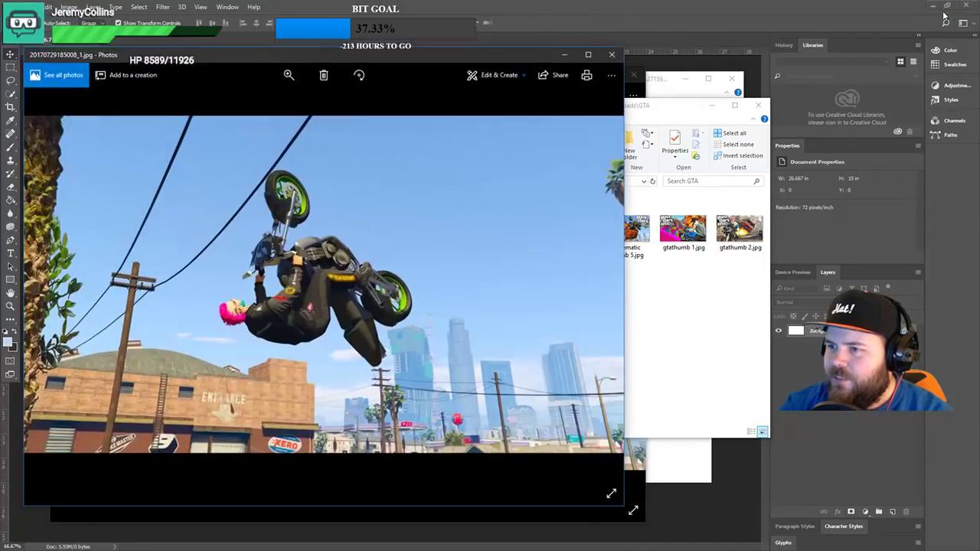
left_click_drag(404, 64, 761, 41)
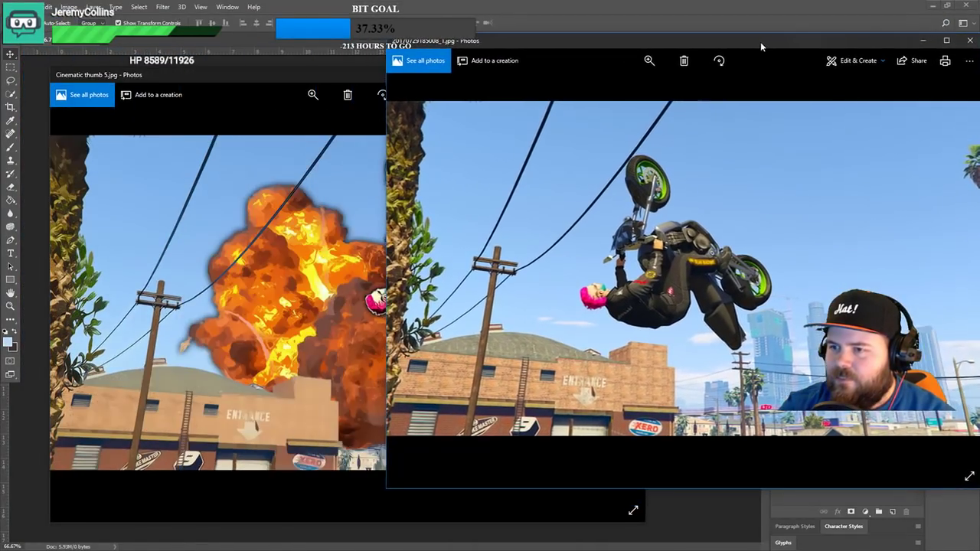
left_click(313, 54)
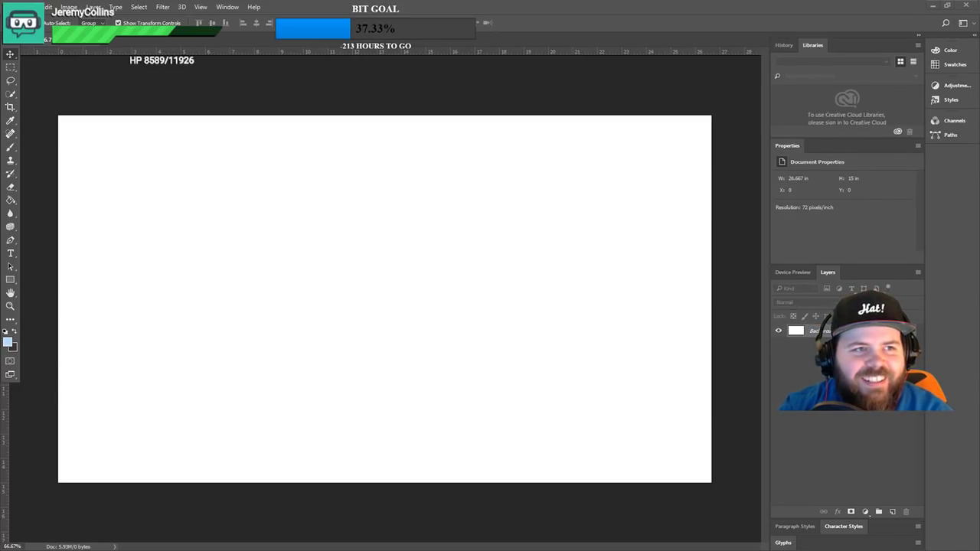
- Bring the screenshot viewers back up and move the rider screenshot viewer lower on screen
key("alt+Tab")
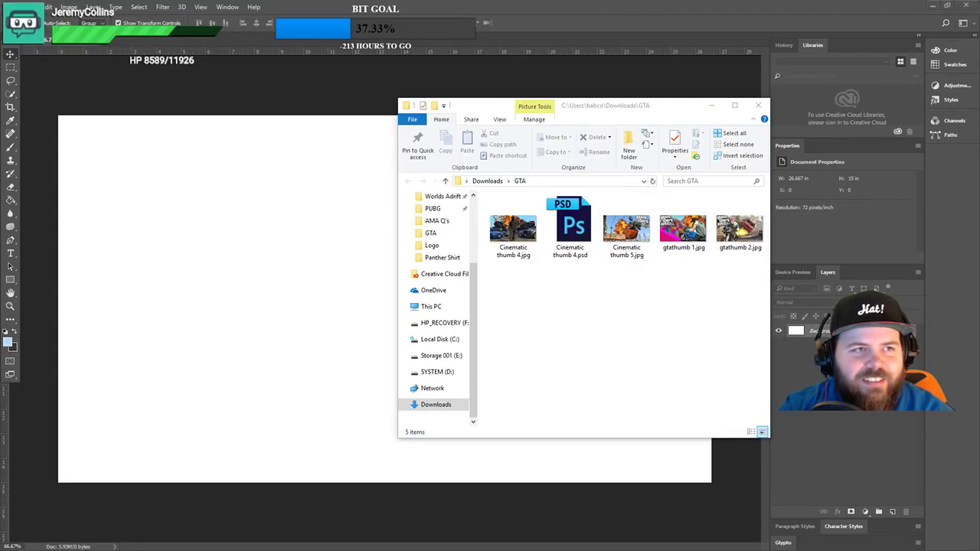
key("alt+Tab")
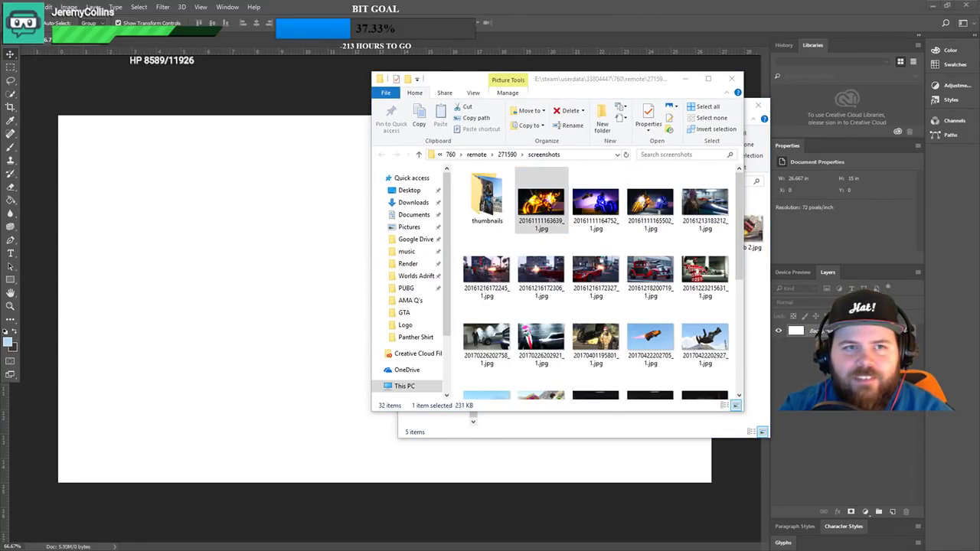
key("alt+Tab")
key("alt+Tab")
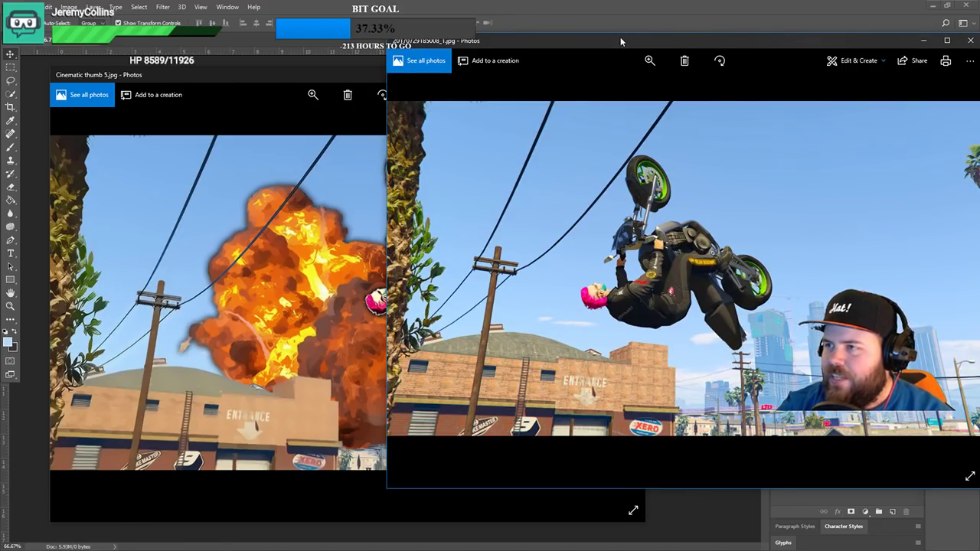
left_click_drag(621, 42, 366, 128)
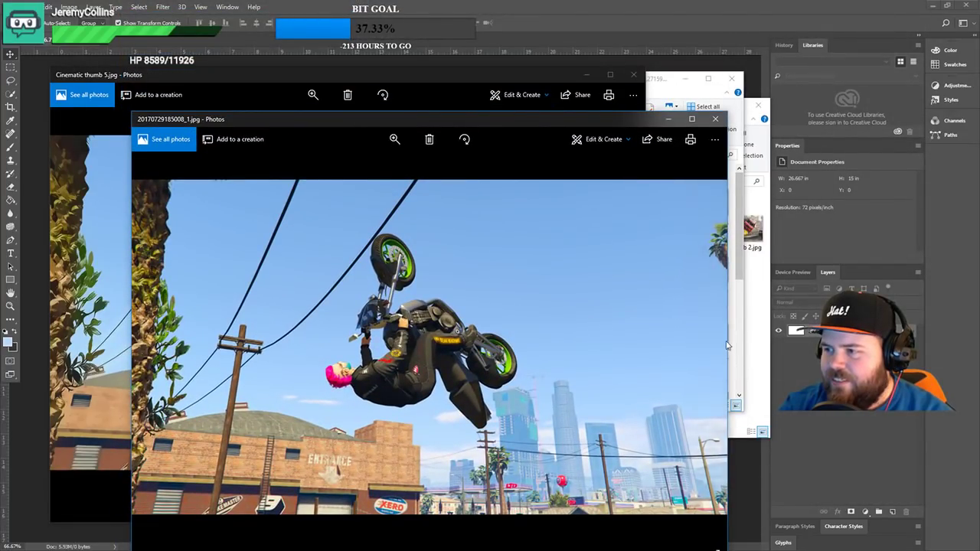
- Browse the crash screenshots past the falling rider to the biker by the exploding car
left_click(703, 348)
left_click(703, 349)
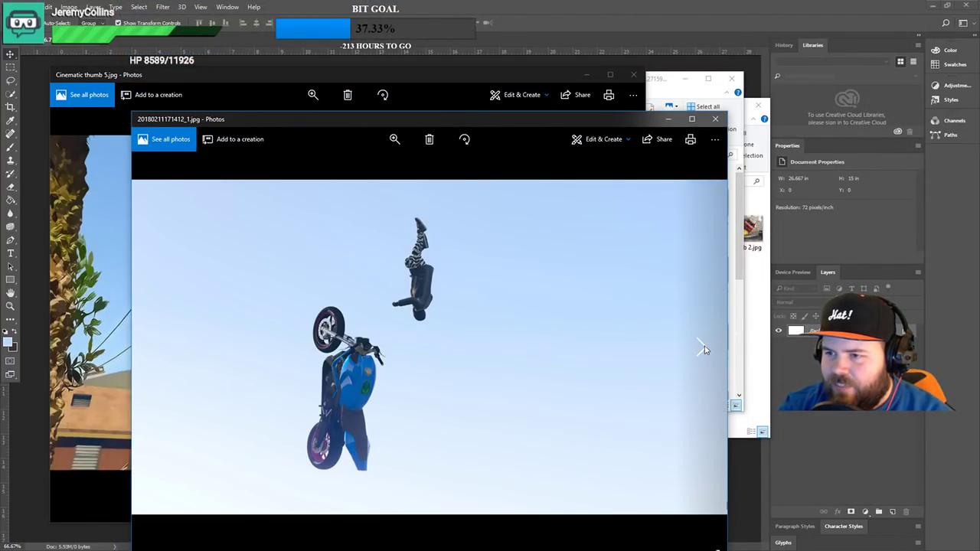
left_click(703, 348)
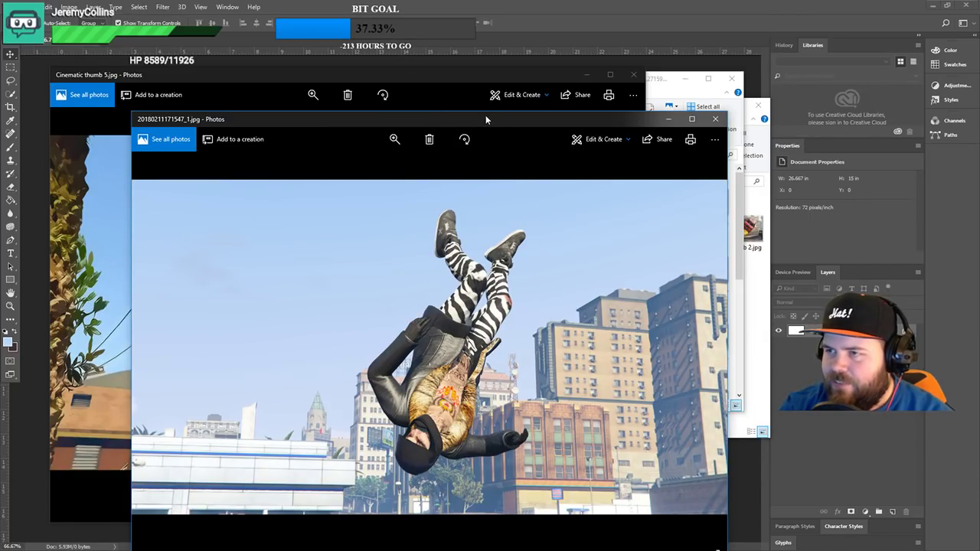
left_click_drag(486, 116, 513, 58)
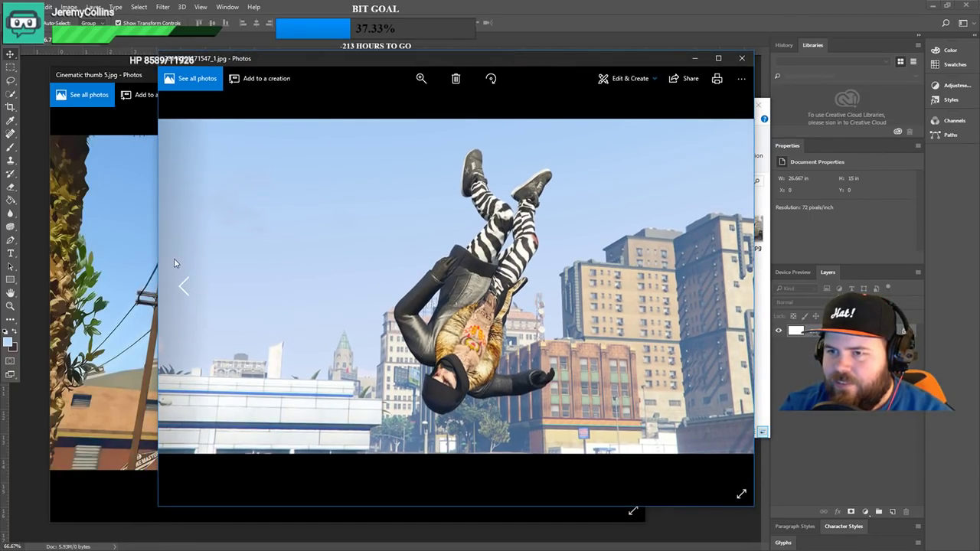
left_click(185, 289)
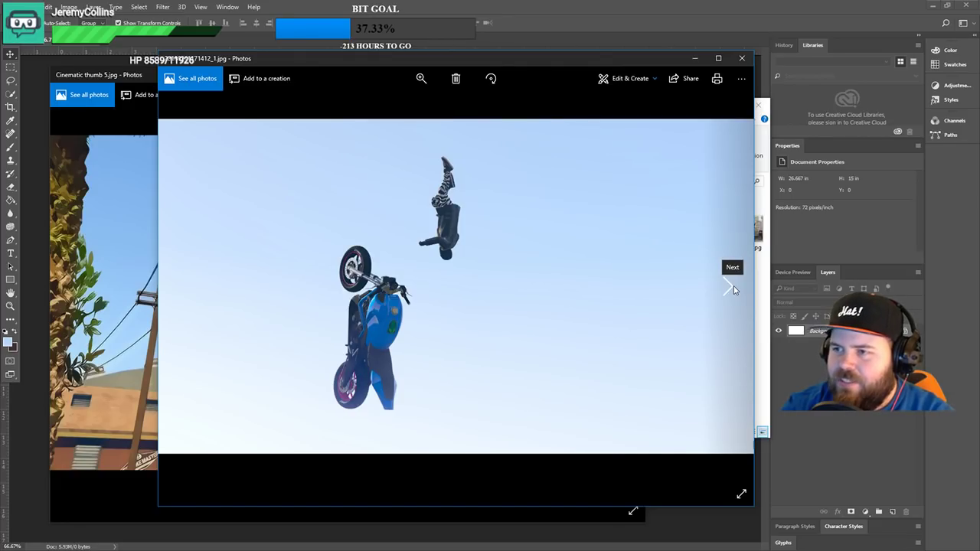
left_click(734, 288)
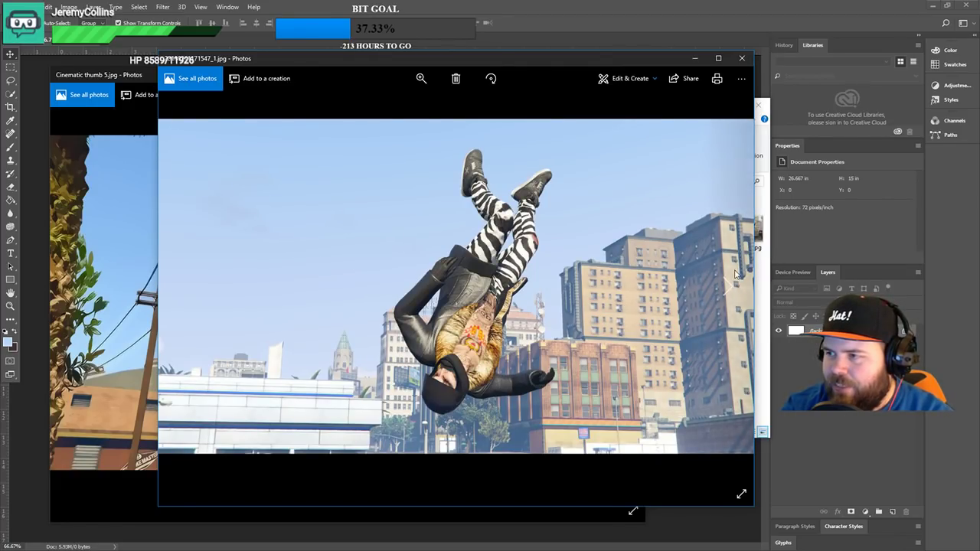
left_click(729, 287)
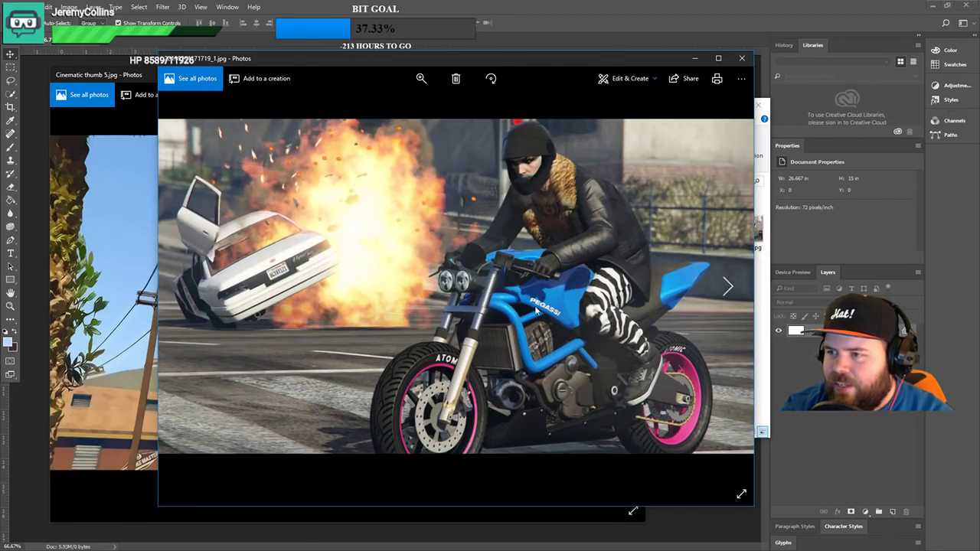
- Close both Photos viewers and the Downloads GTA folder, leaving the screenshots folder scrolled down
left_click(741, 59)
left_click(587, 75)
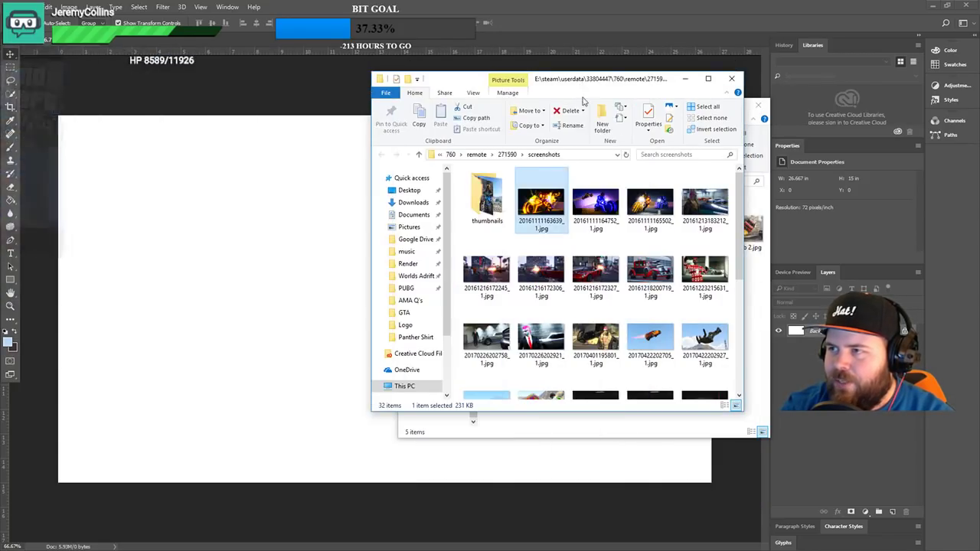
left_click_drag(612, 84, 729, 89)
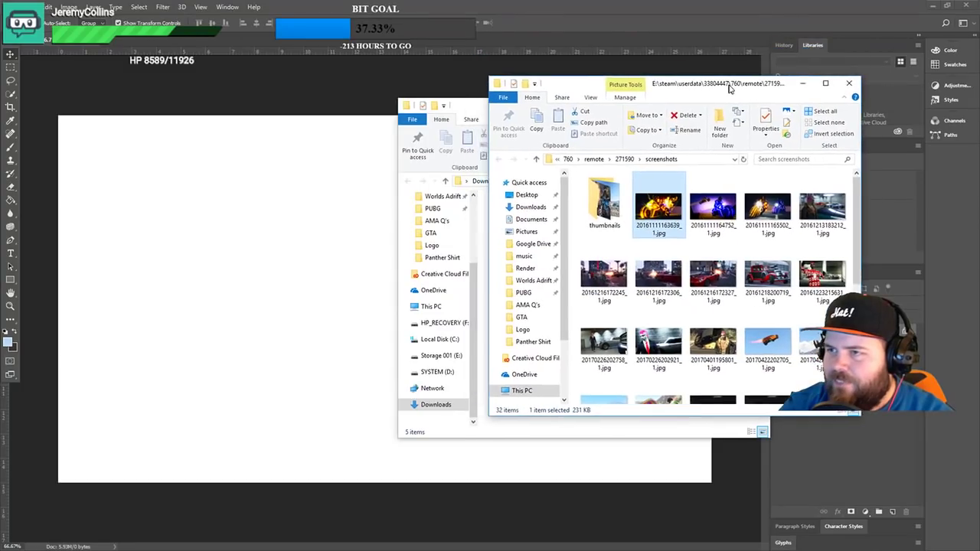
left_click(520, 108)
left_click(759, 105)
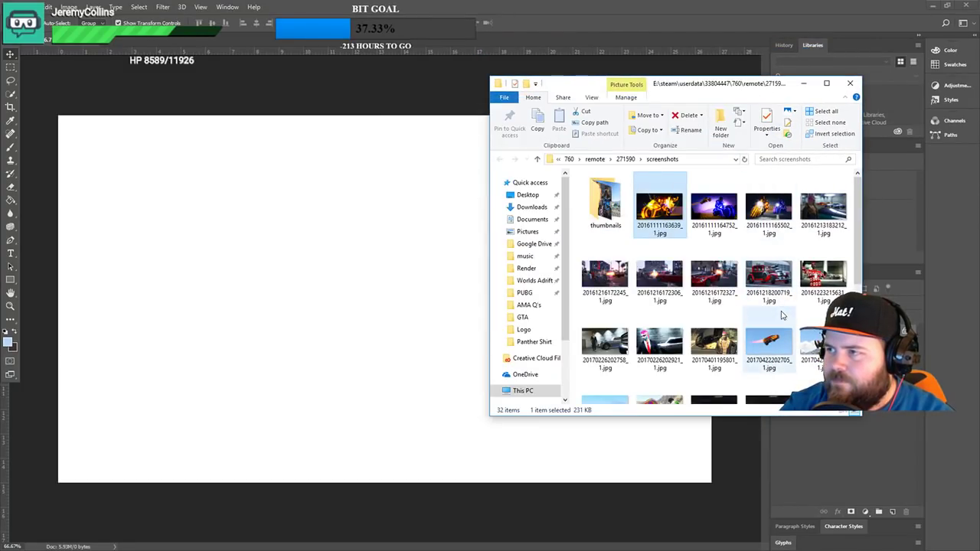
scroll(802, 279, "down", 3)
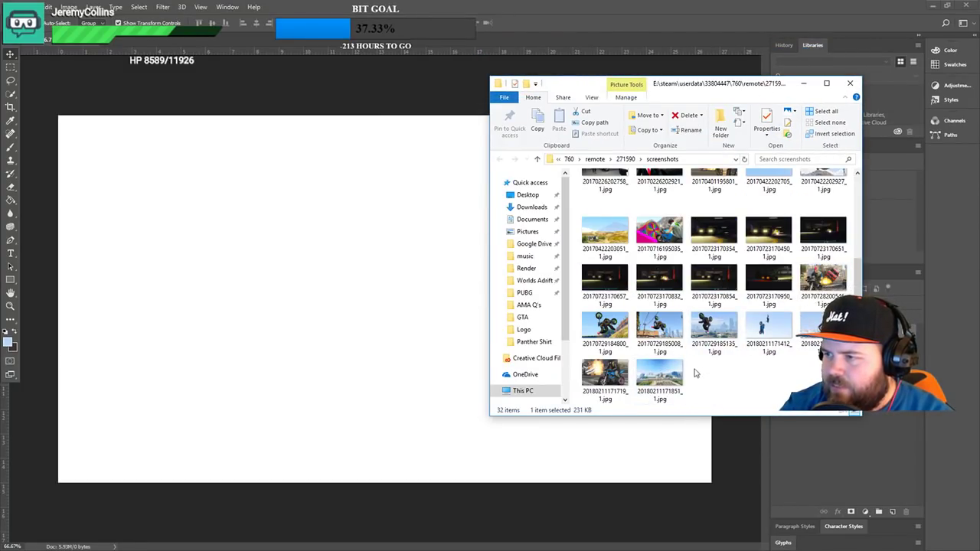
- Drag the exploding-car biker screenshot onto the canvas, place it, and commit it at full canvas size
left_click(617, 392)
left_click_drag(618, 392, 320, 379)
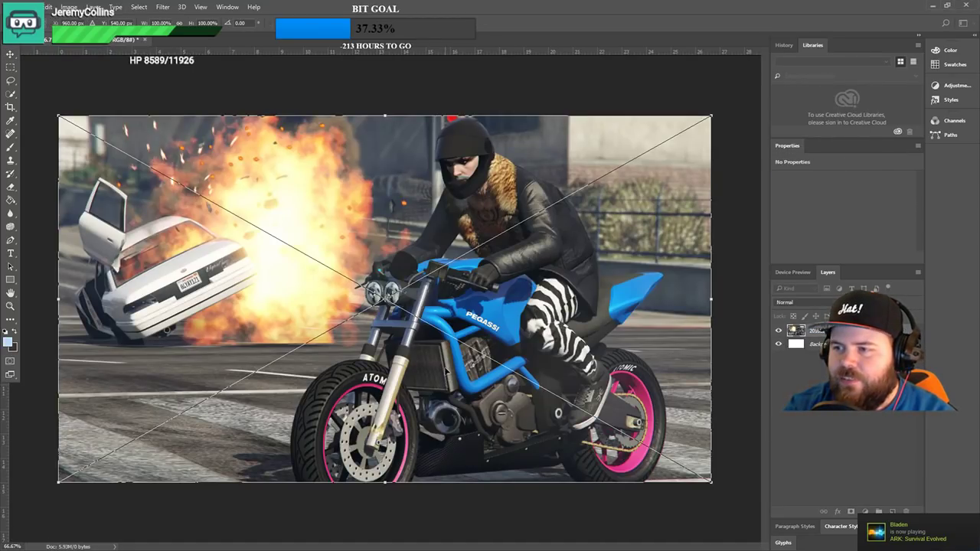
left_click(13, 54)
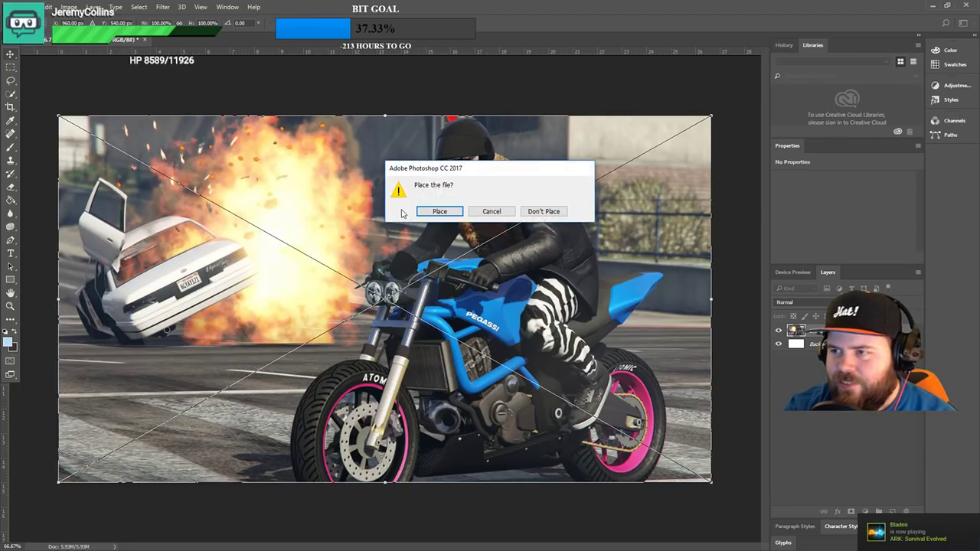
left_click(439, 212)
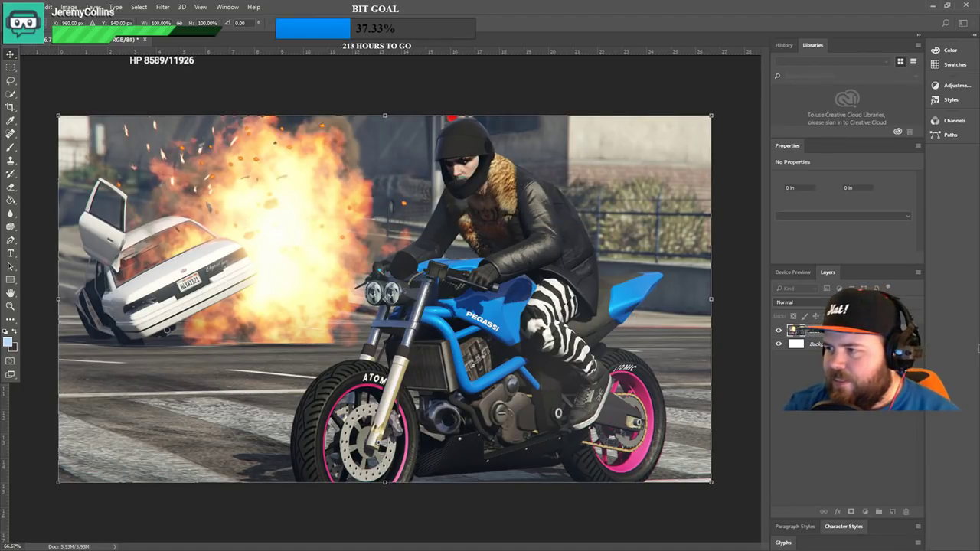
key("Return")
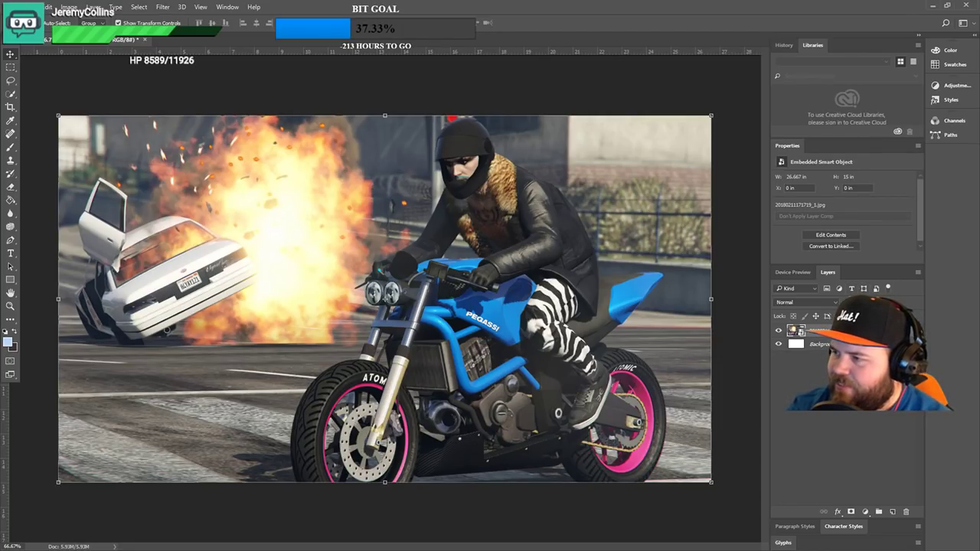
- Rasterize the biker screenshot layer, duplicate it, and keep the copy layer selected
right_click(846, 331)
left_click(755, 250)
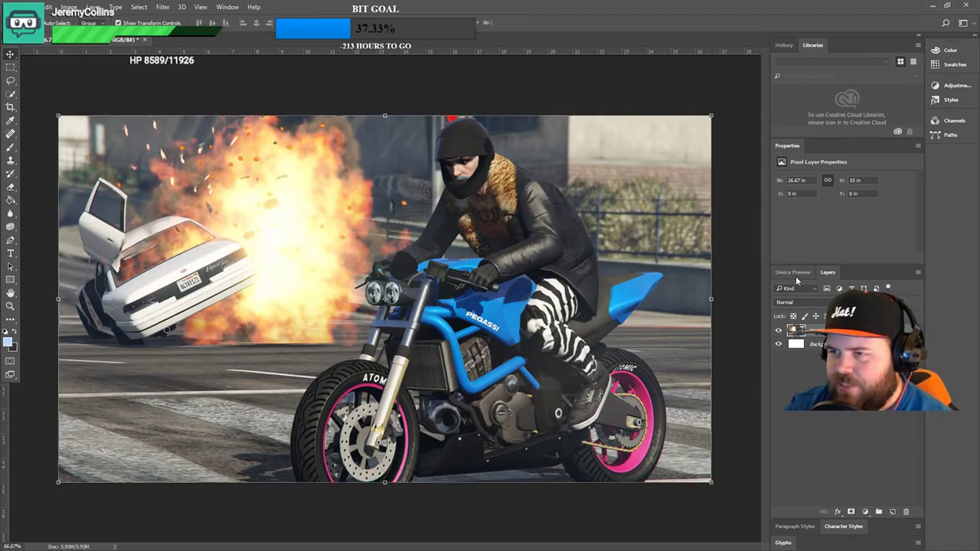
right_click(864, 331)
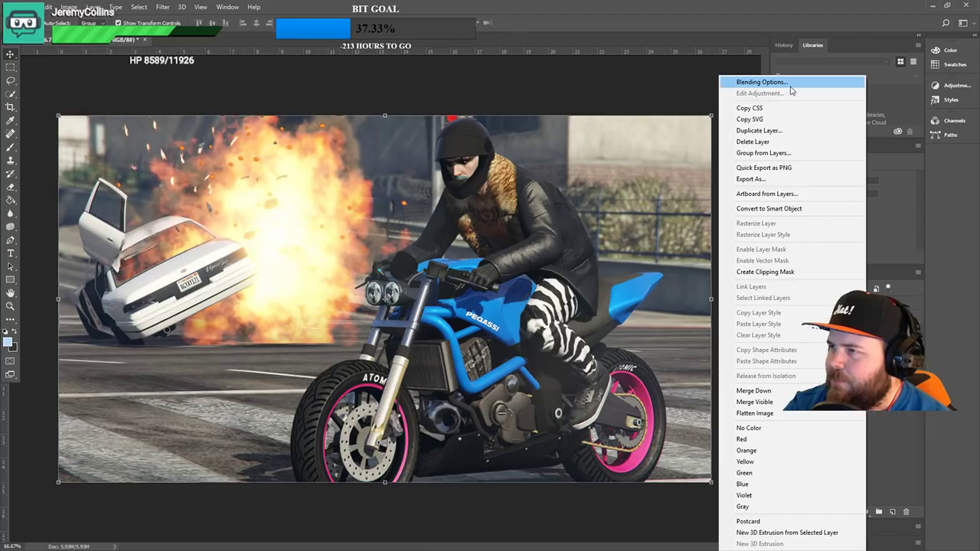
left_click(789, 131)
left_click(582, 164)
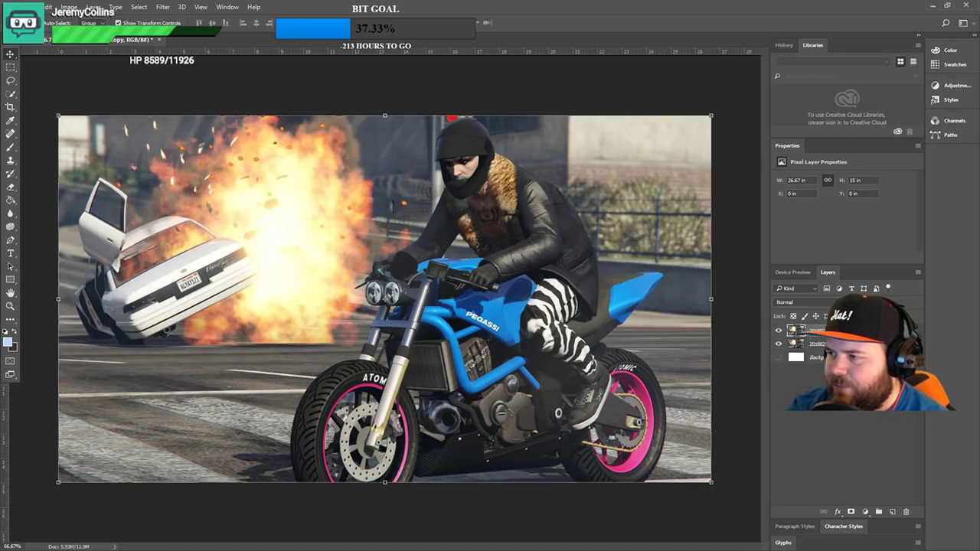
left_click(815, 344)
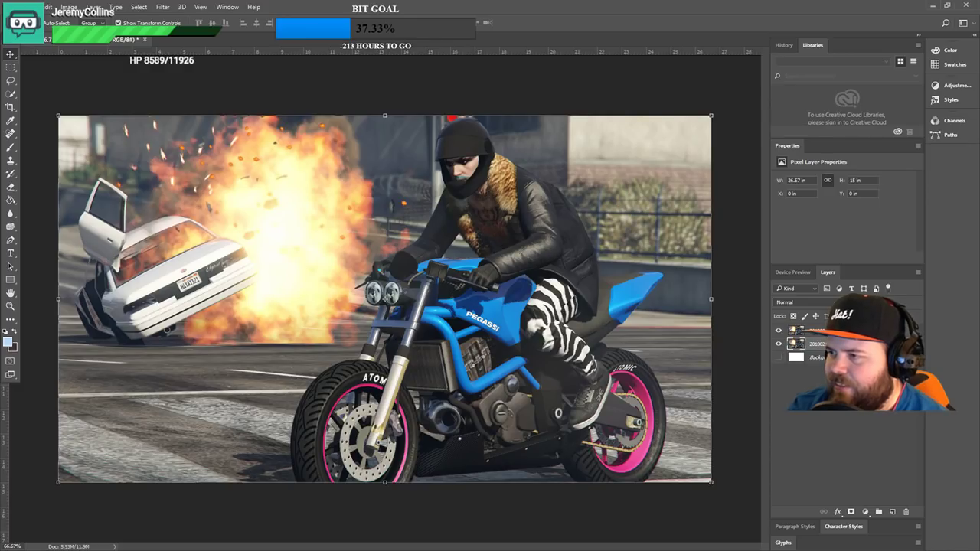
left_click(816, 330)
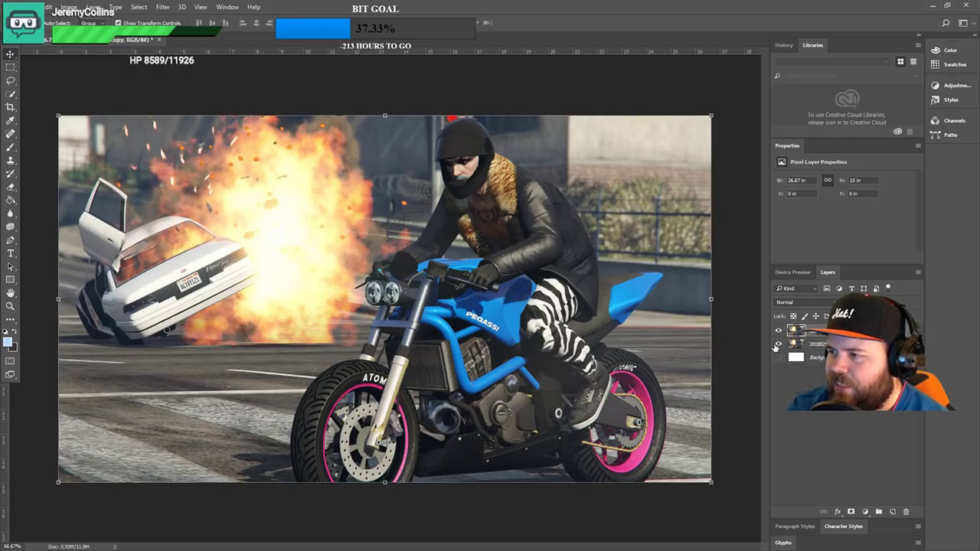
- Quick-select the rider and blue bike up to the helmet, subtracting background near the rear and fender
left_click(11, 93)
mouse_move(367, 136)
left_mouse_down()
mouse_move(182, 426)
mouse_move(133, 412)
mouse_move(126, 421)
mouse_move(83, 295)
left_mouse_up()
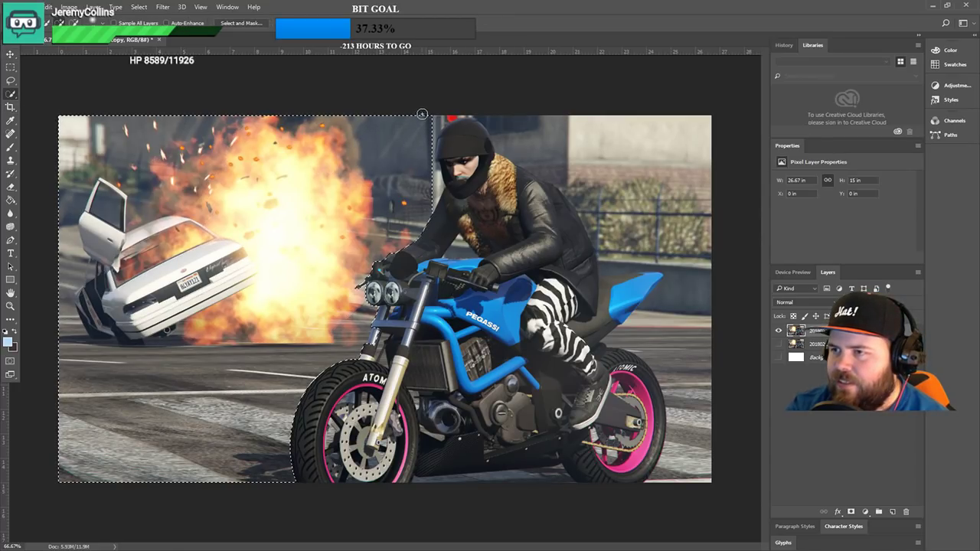
mouse_move(426, 122)
left_mouse_down()
mouse_move(433, 142)
mouse_move(485, 110)
mouse_move(715, 182)
mouse_move(733, 499)
mouse_move(677, 178)
left_mouse_up()
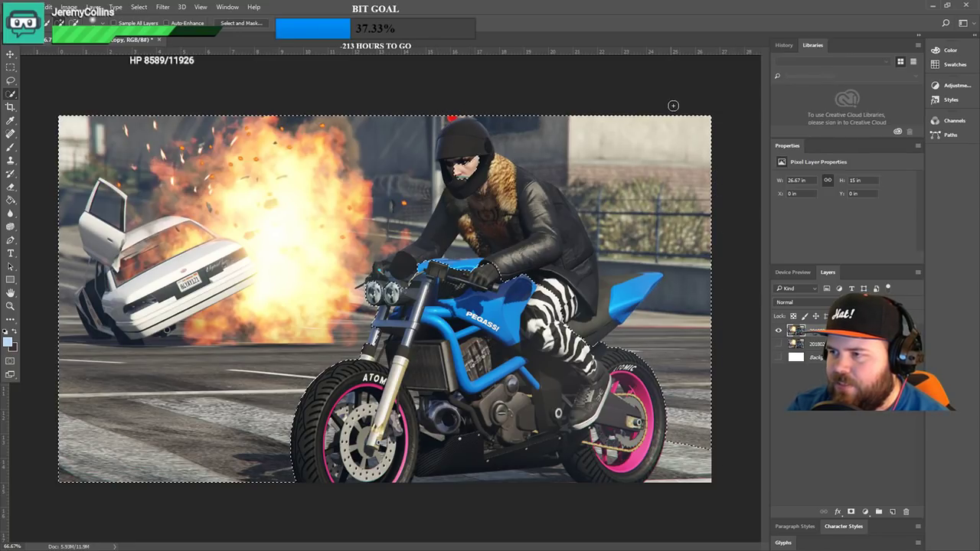
left_click_drag(691, 336, 668, 369)
mouse_move(596, 327)
left_mouse_down()
mouse_move(640, 274)
mouse_move(601, 297)
mouse_move(474, 147)
left_mouse_up()
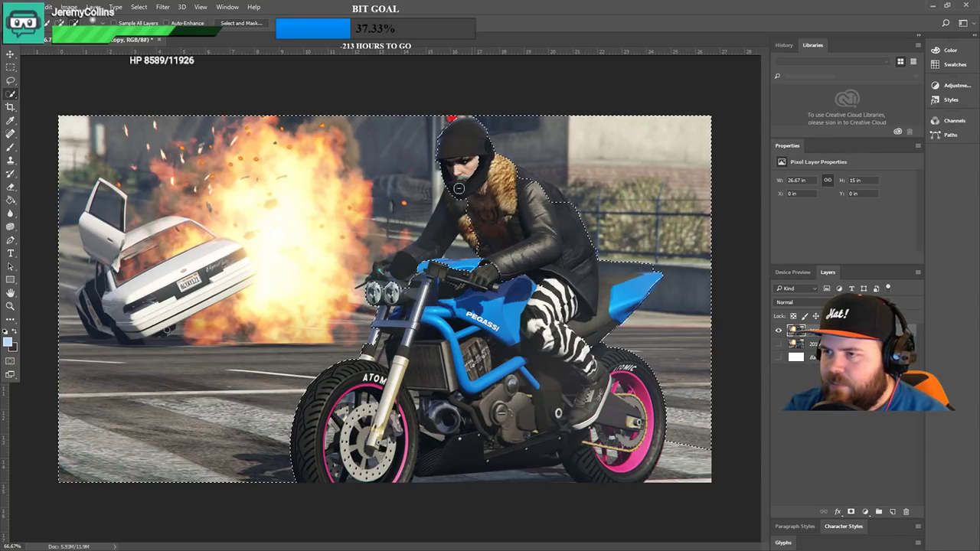
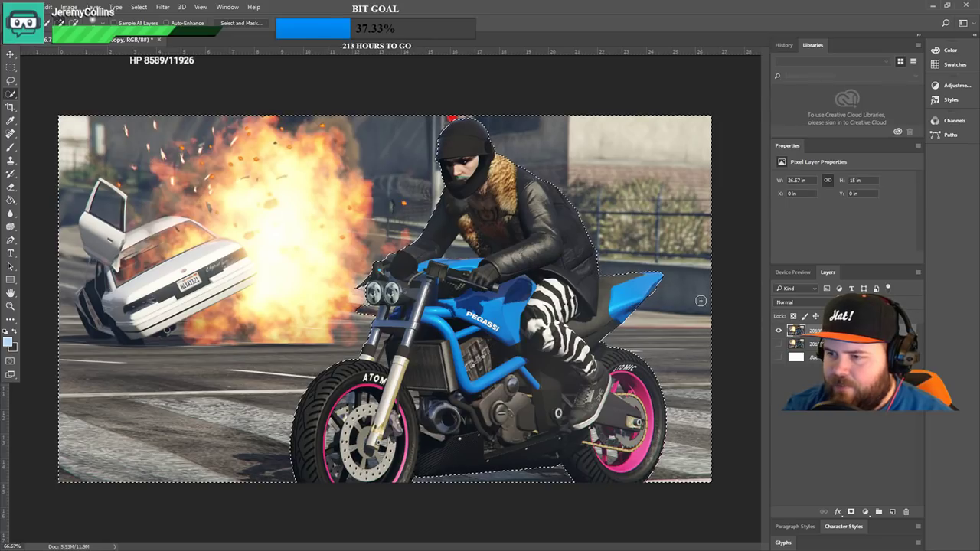
- Delete the background around the rider, inspect the cut edges up close, then undo the deletion
key("Delete")
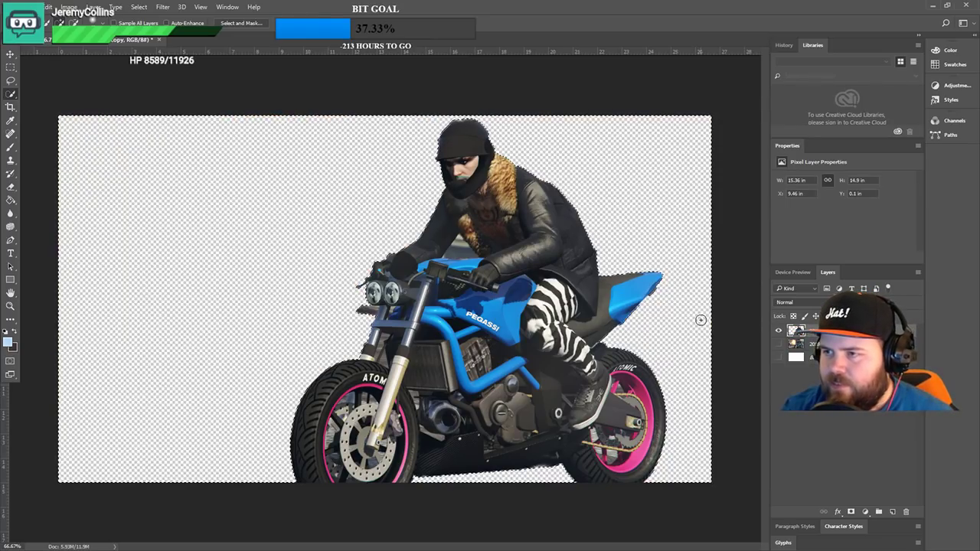
left_click(10, 80)
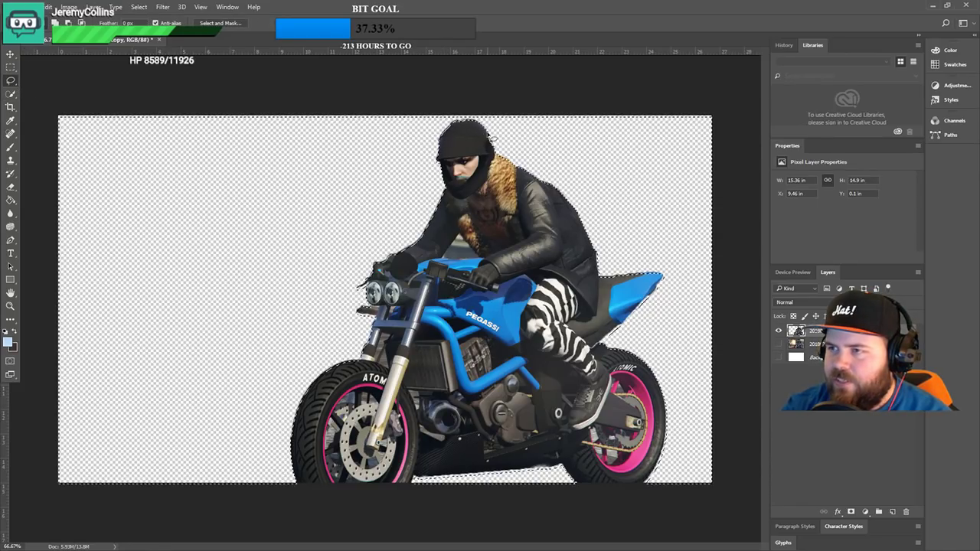
left_click(482, 177)
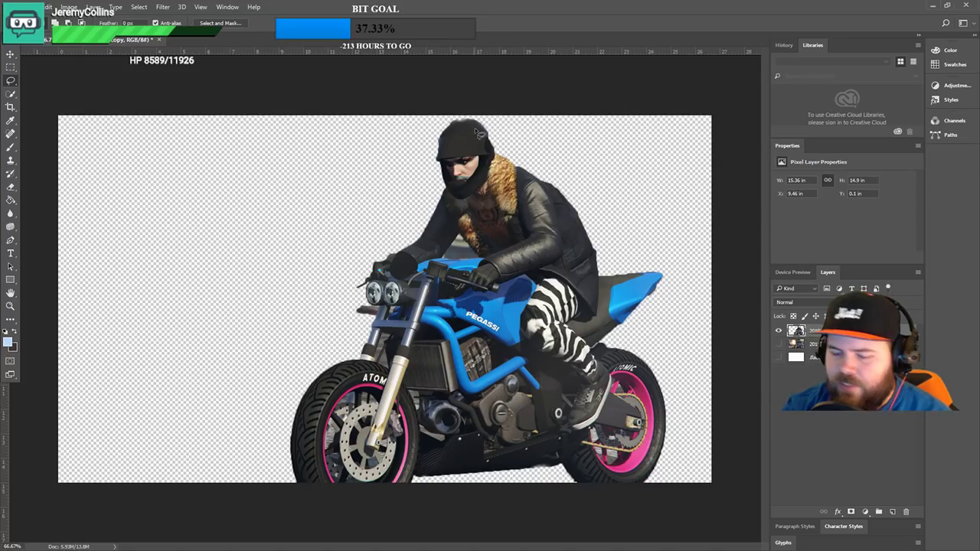
key("ctrl+plus")
key("ctrl+plus")
key("ctrl+plus")
key("ctrl+plus")
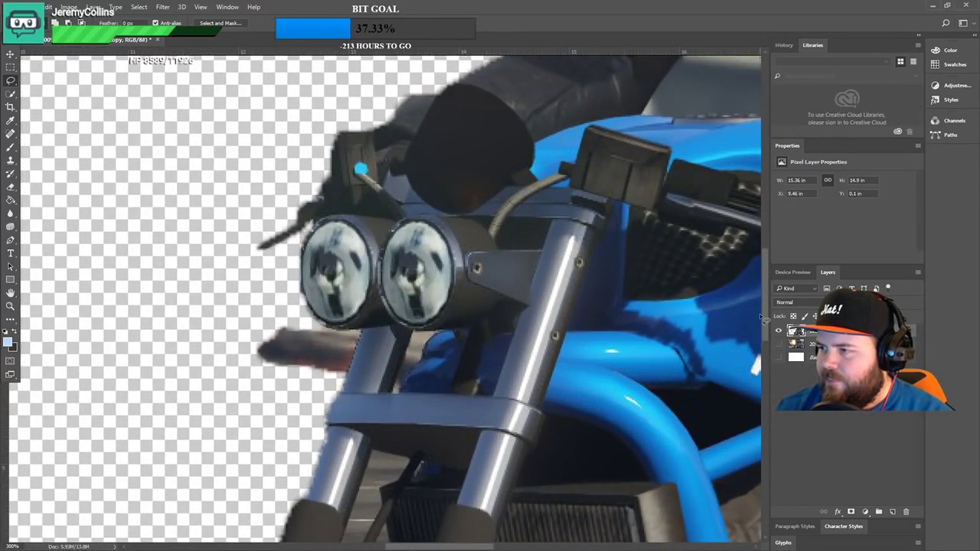
left_click_drag(766, 308, 776, 186)
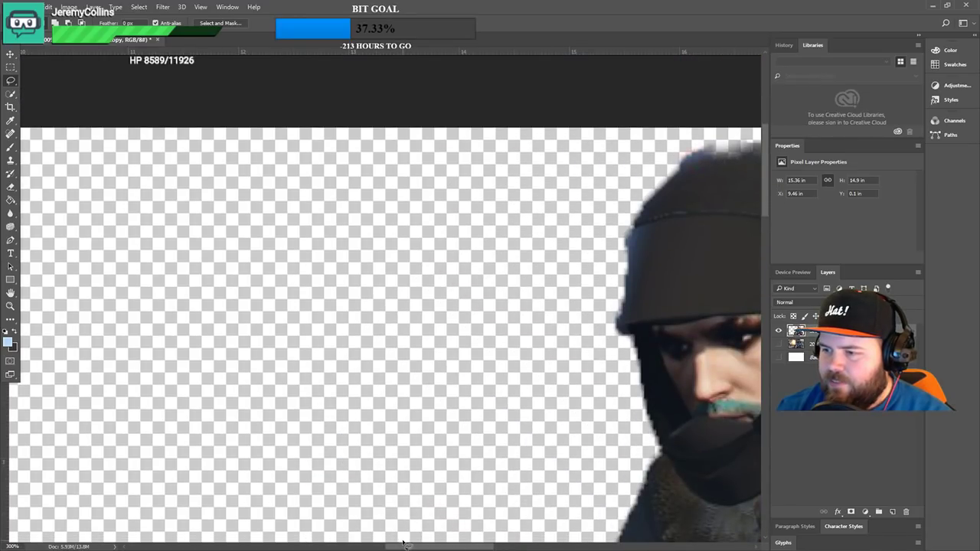
left_click_drag(406, 547, 478, 545)
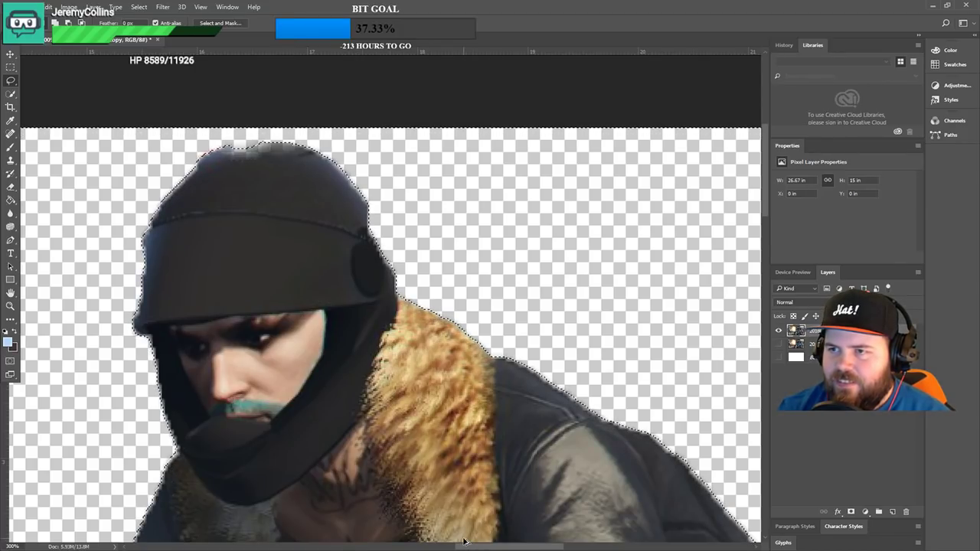
key("alt+z")
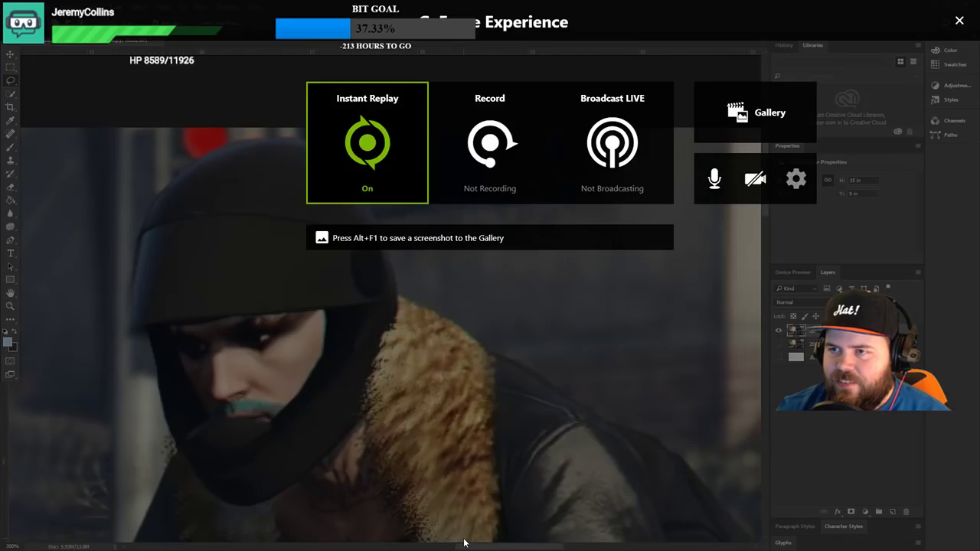
- Close the GeForce overlay, refine the helmet selection with Quick Selection, and zoom out to the full image
left_click(960, 20)
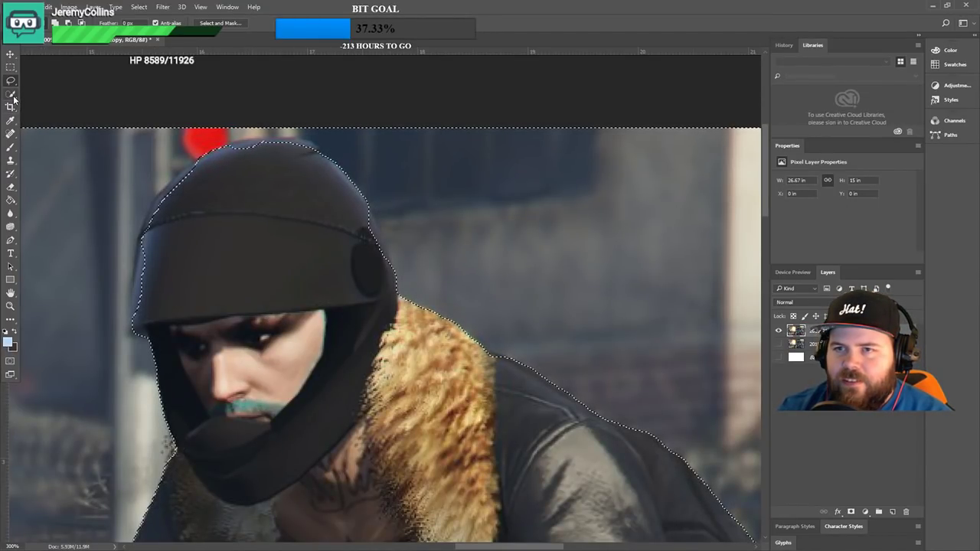
key("w")
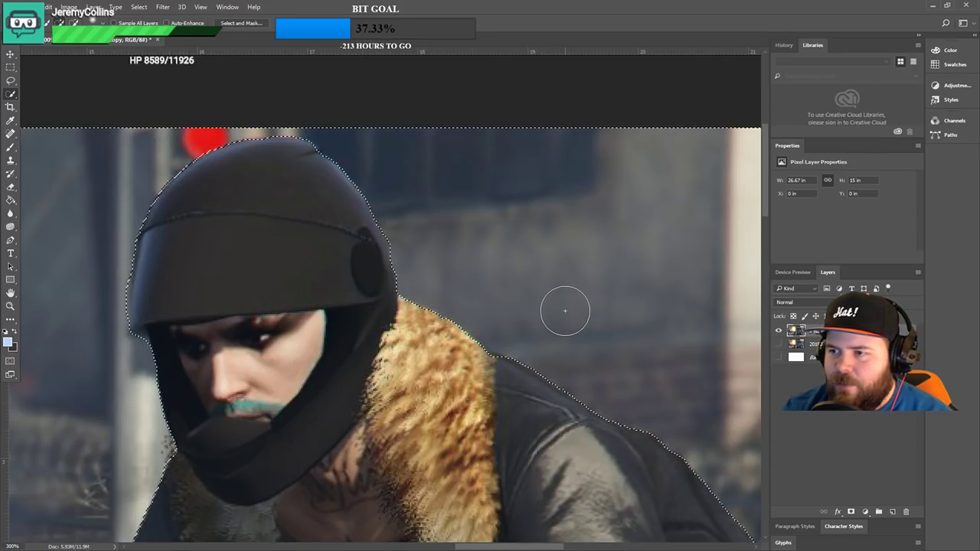
key("ctrl+minus")
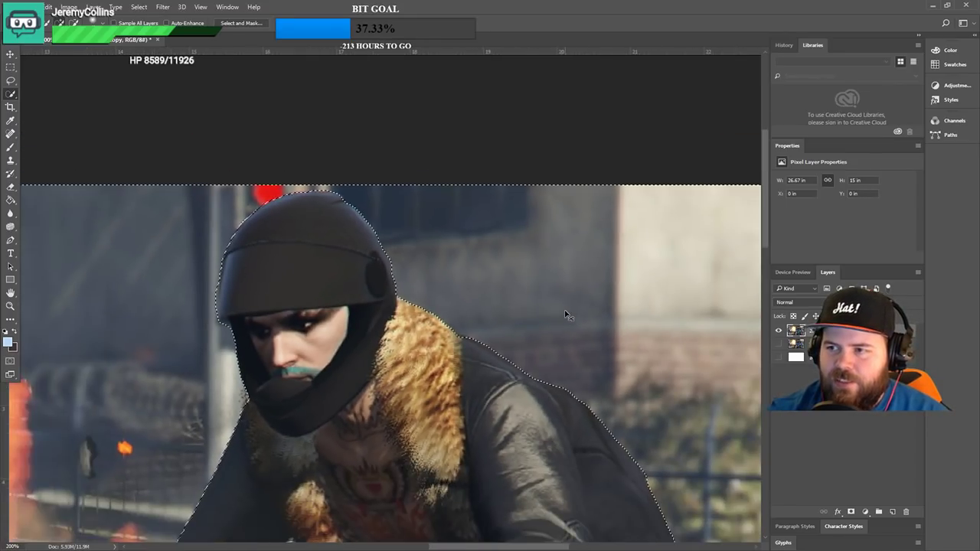
key("ctrl+minus")
key("ctrl+minus")
key("ctrl+minus")
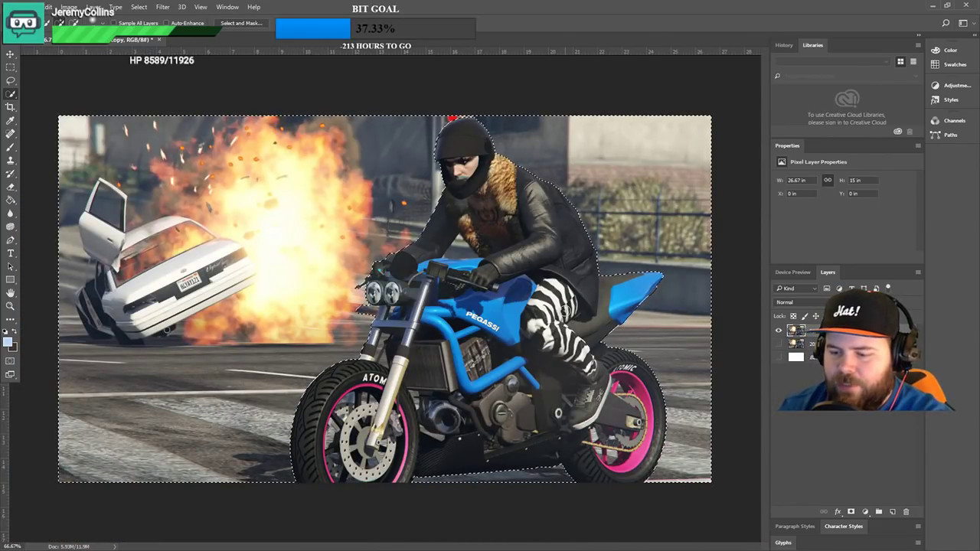
- Delete the selected background around the biker, check the edges zoomed in, then deselect
key("Delete")
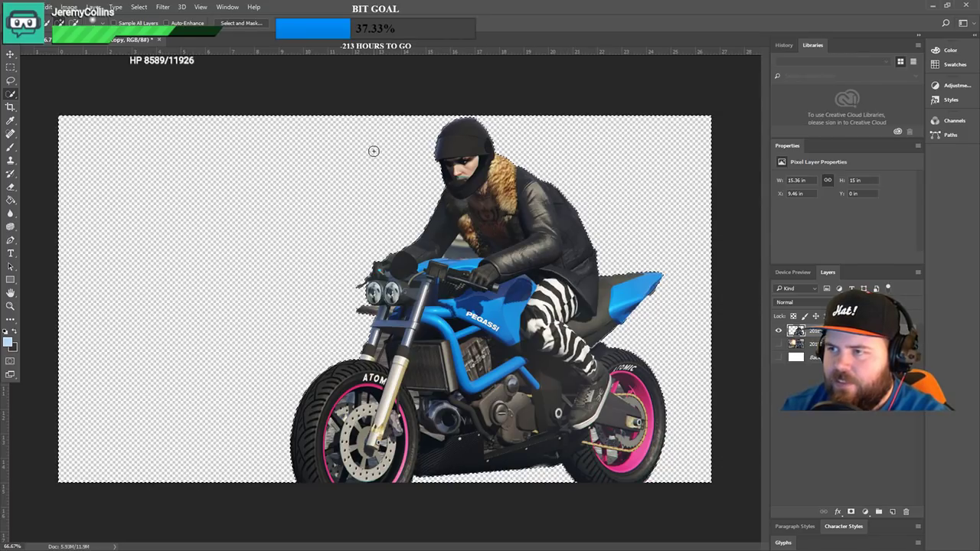
key("ctrl+plus")
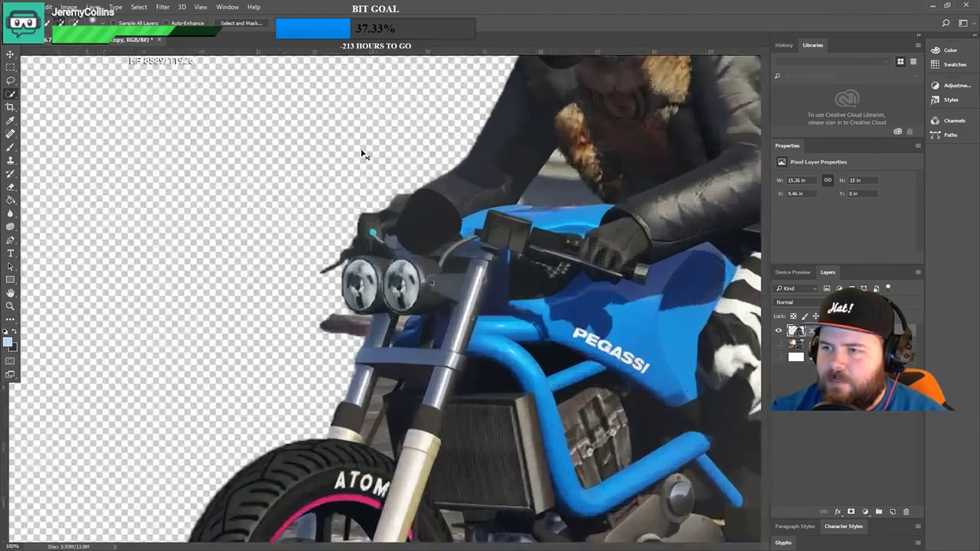
key("ctrl+plus")
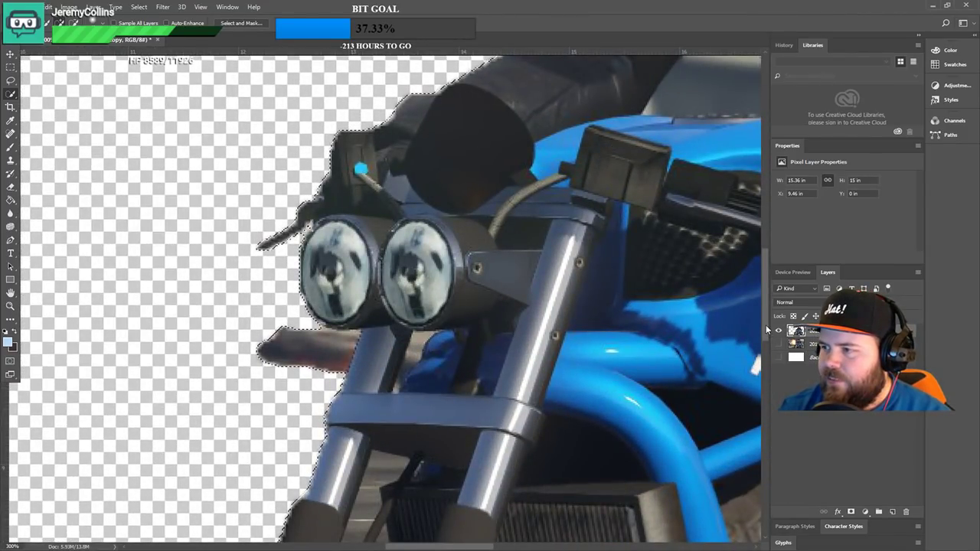
left_click_drag(765, 324, 768, 185)
mouse_move(410, 546)
left_mouse_down()
mouse_move(483, 548)
mouse_move(428, 548)
left_mouse_up()
key("ctrl+minus")
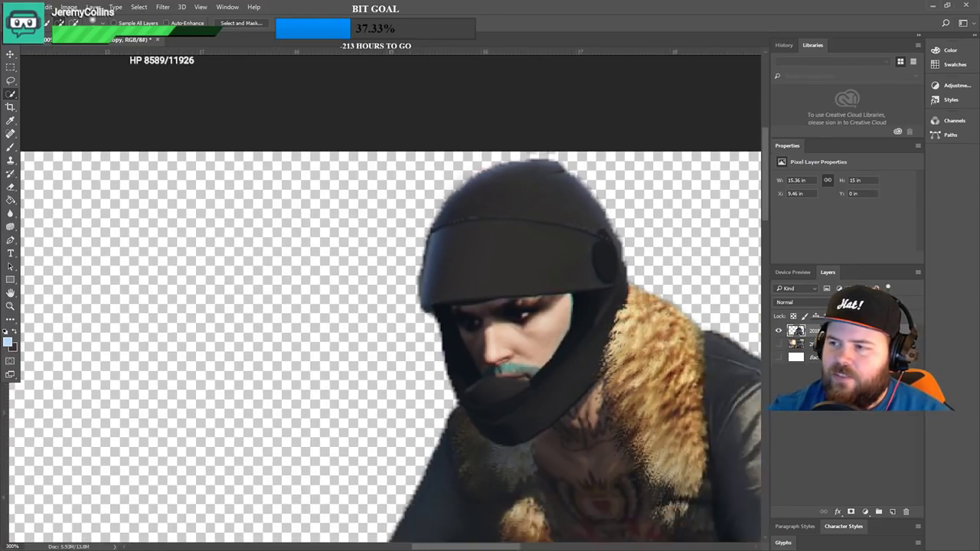
key("ctrl+minus")
key("ctrl+minus")
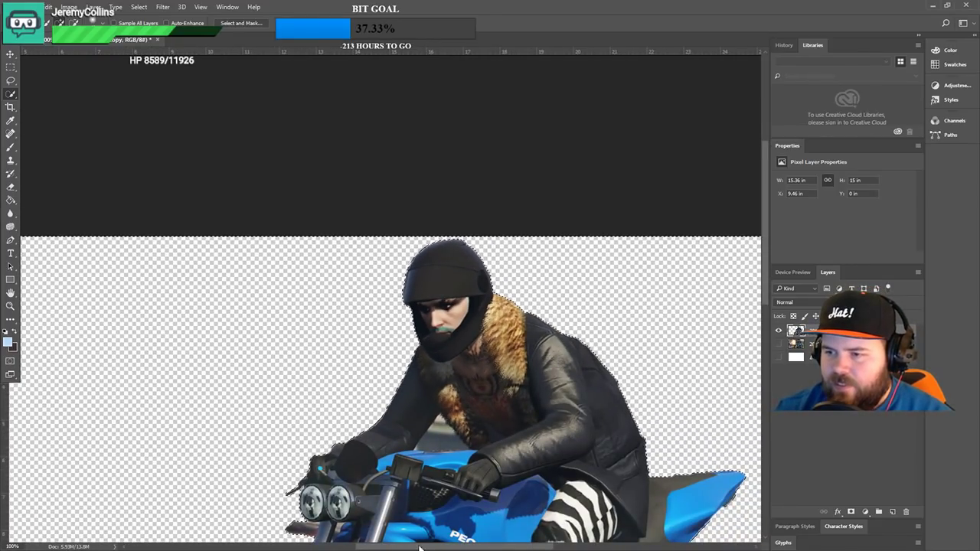
key("ctrl+d")
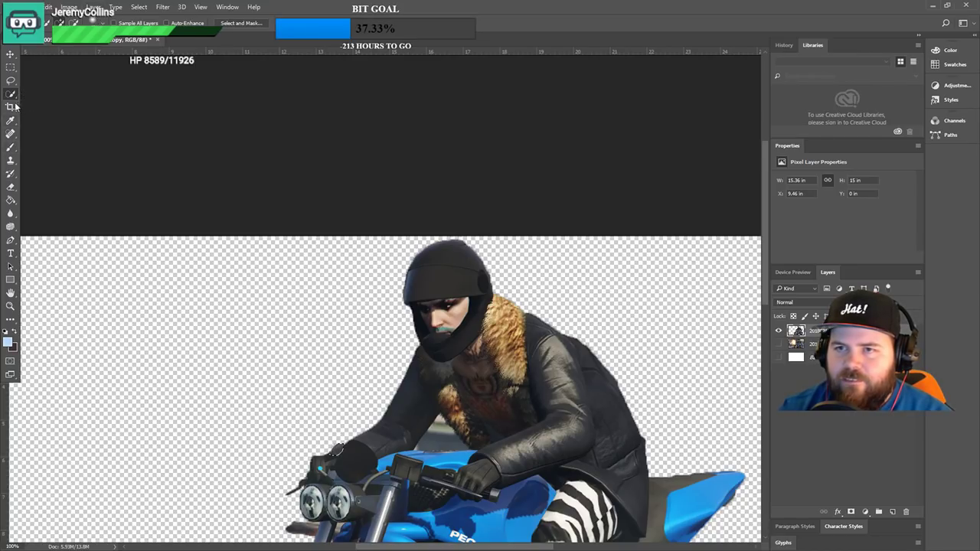
- Set the brush to 40 px with raised hardness and 25% spacing
left_click(103, 22)
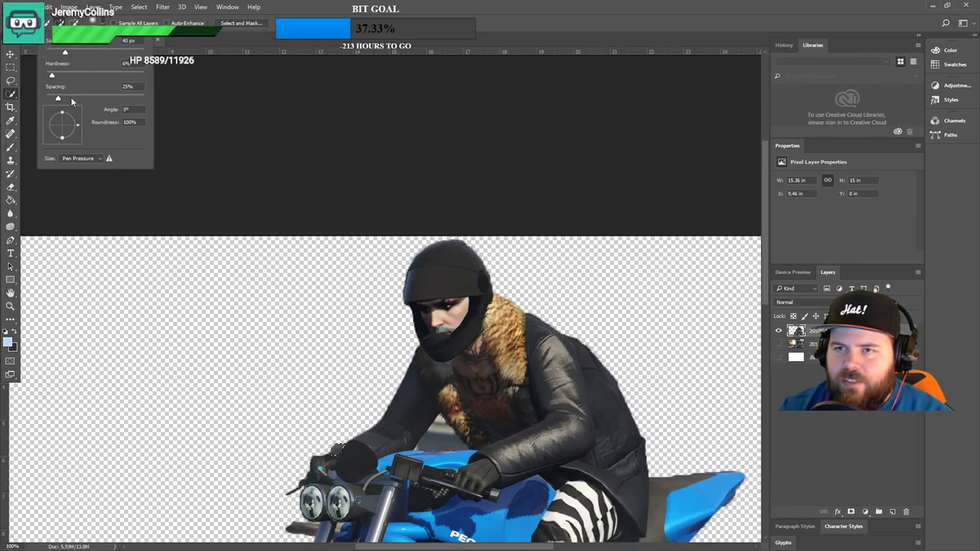
left_click(93, 22)
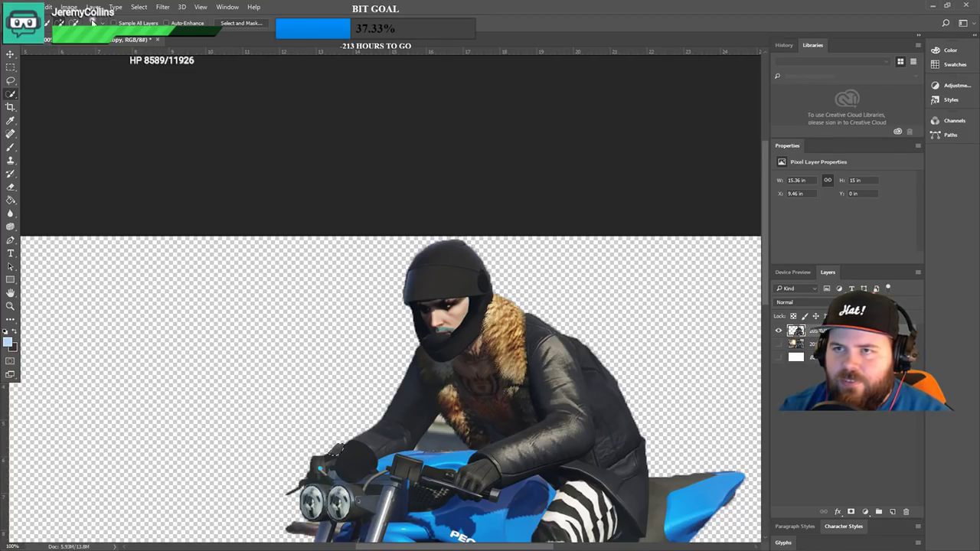
left_click(92, 22)
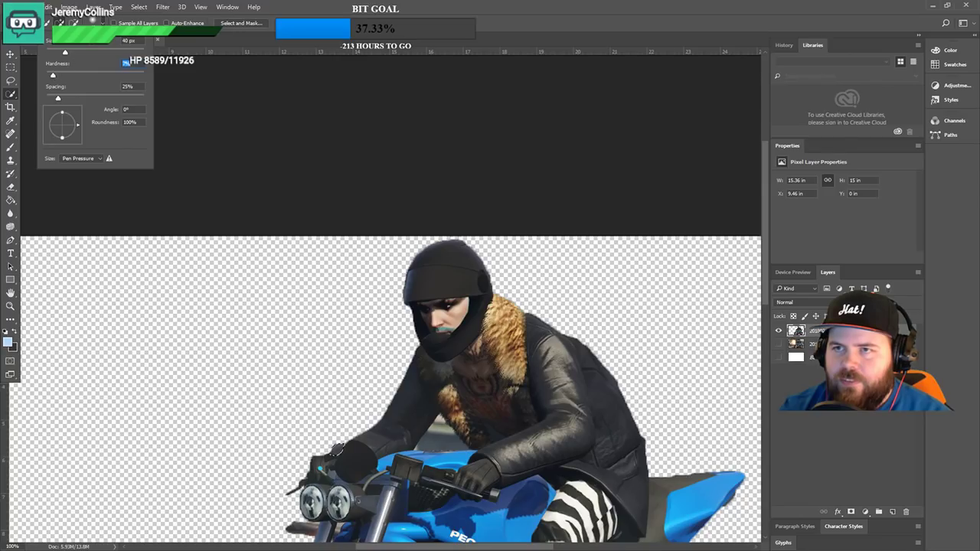
left_click(93, 23)
left_click(93, 22)
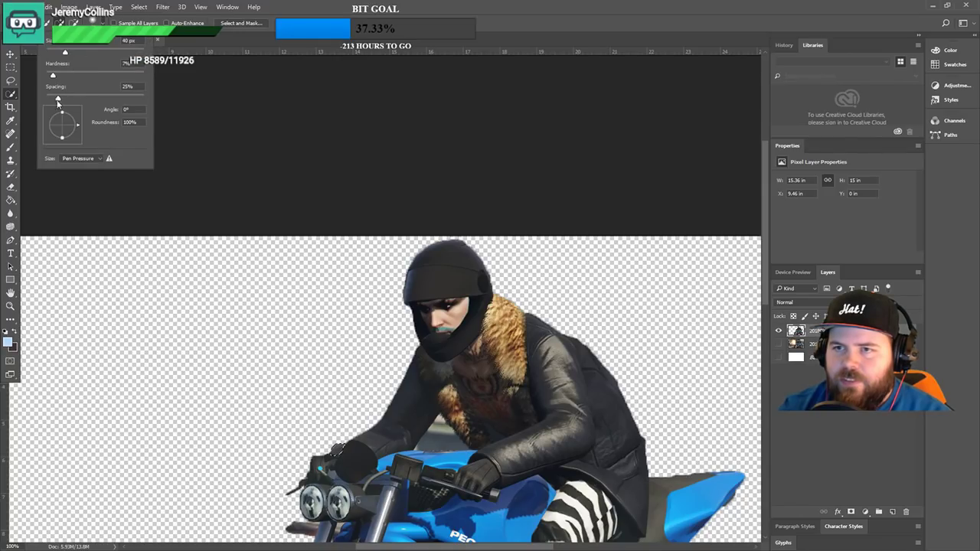
left_click(156, 438)
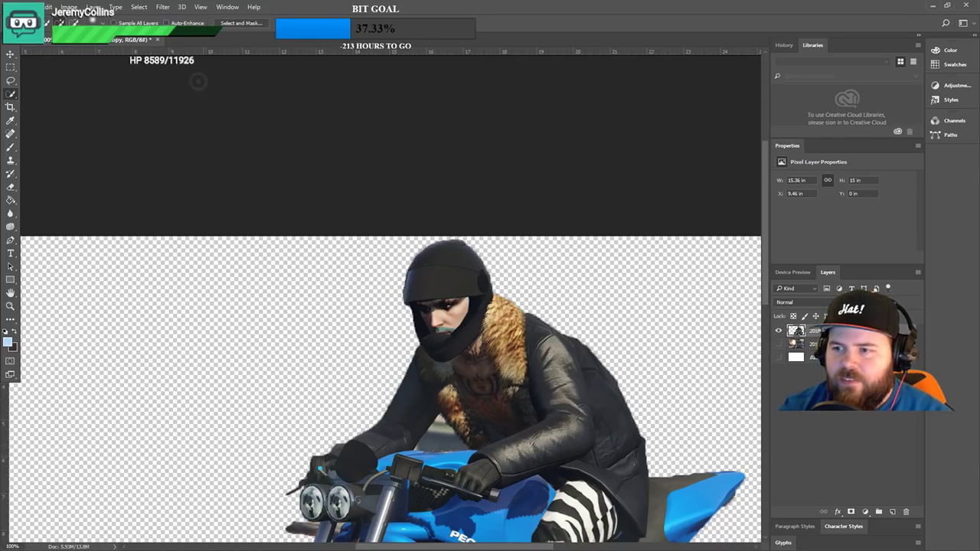
left_click(95, 22)
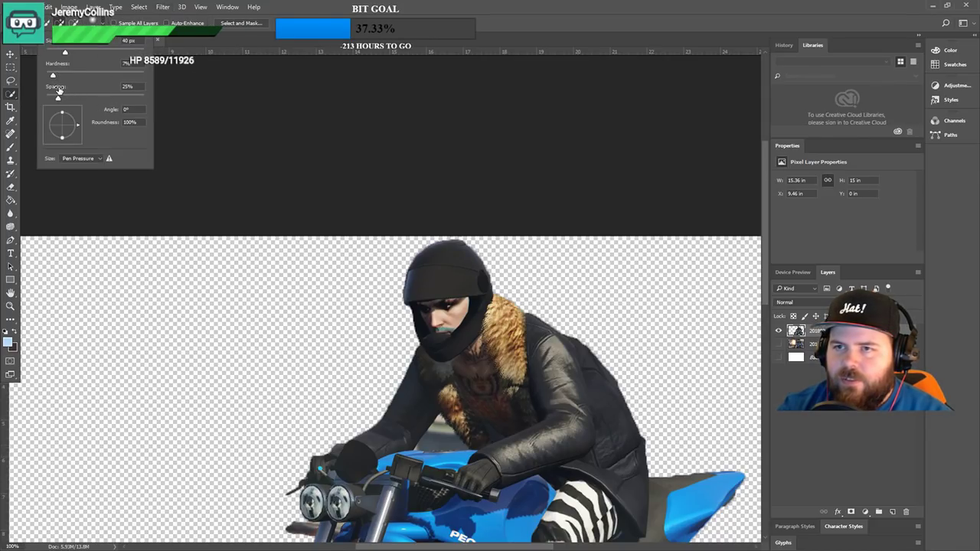
left_click_drag(53, 77, 59, 79)
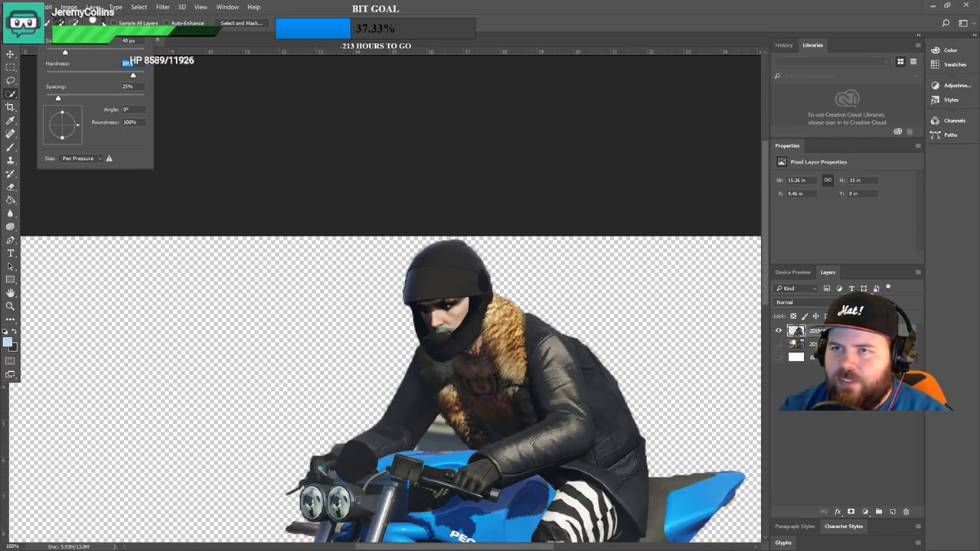
key("Return")
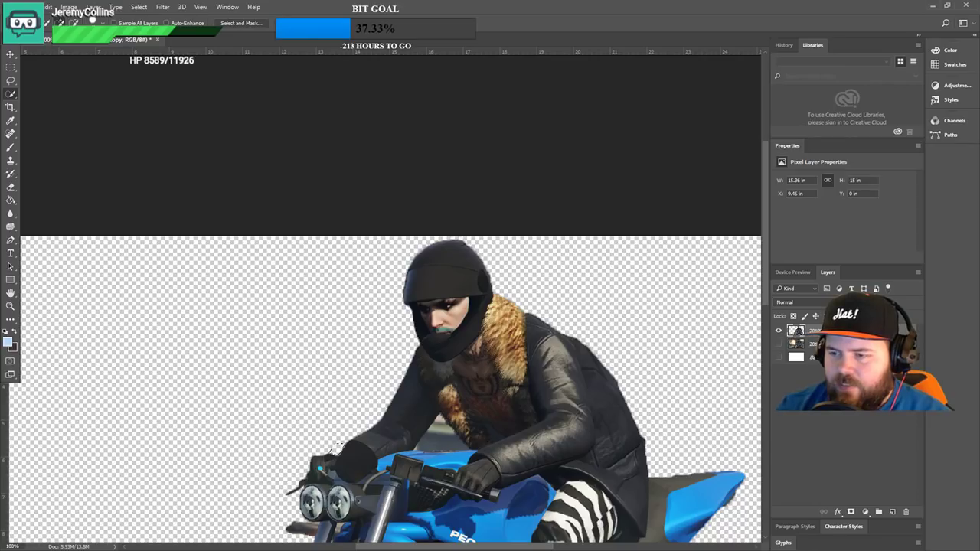
scroll(340, 446, "down", 2)
- Lasso and delete the two leftover scraps above the rider's arm, deselecting after each
scroll(340, 446, "up", 4)
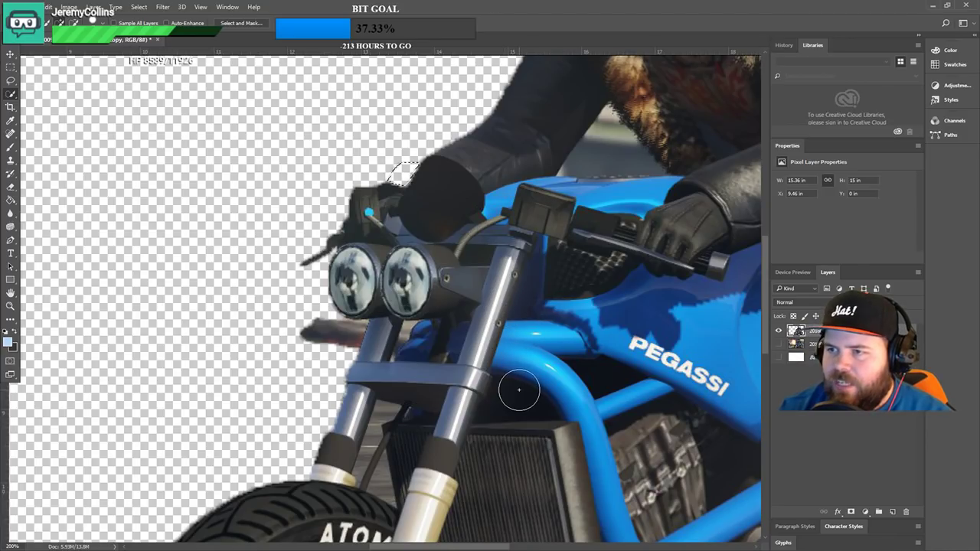
left_click(10, 79)
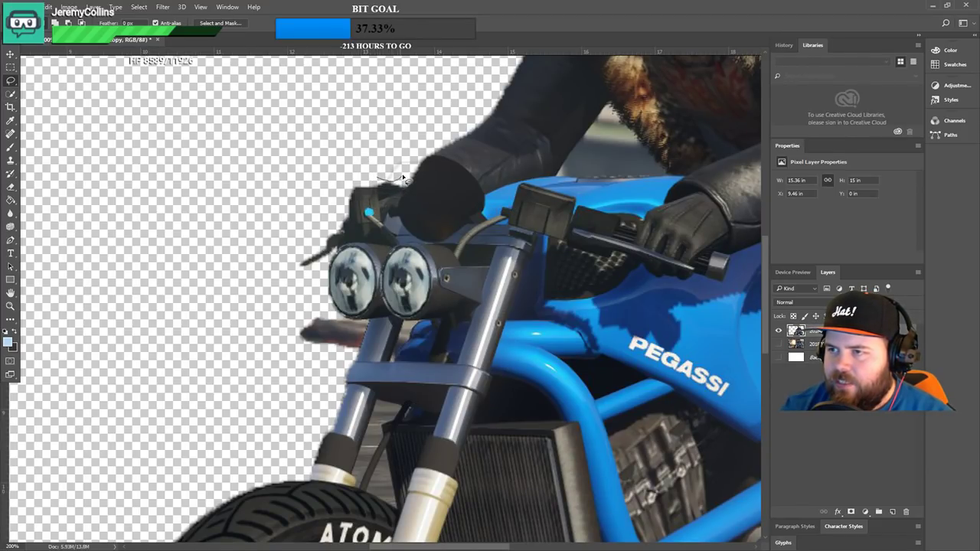
mouse_move(420, 163)
left_mouse_down()
mouse_move(405, 137)
mouse_move(361, 127)
mouse_move(352, 148)
left_mouse_up()
key("Delete")
key("ctrl+d")
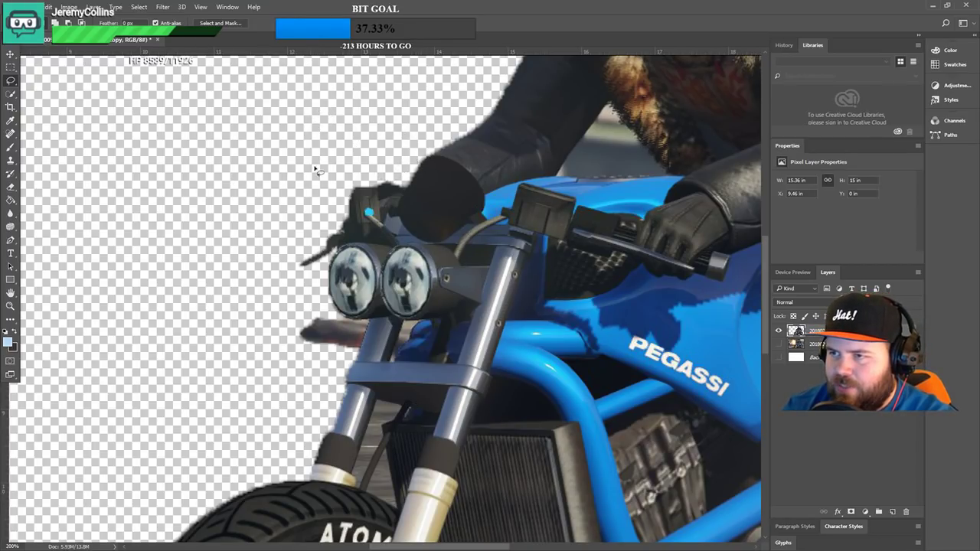
mouse_move(417, 170)
left_mouse_down()
mouse_move(363, 150)
mouse_move(360, 167)
mouse_move(411, 146)
left_mouse_up()
key("Delete")
key("ctrl+d")
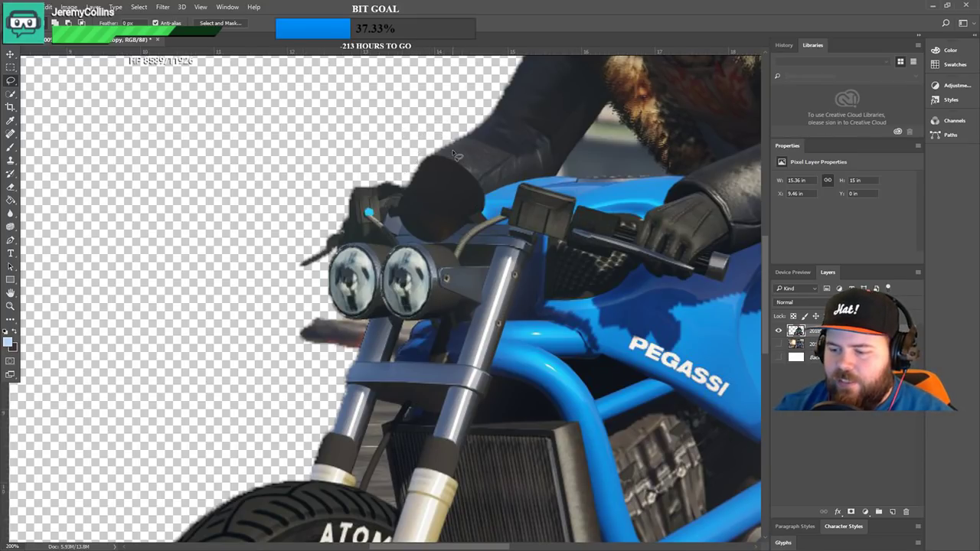
scroll(460, 159, "down", 3)
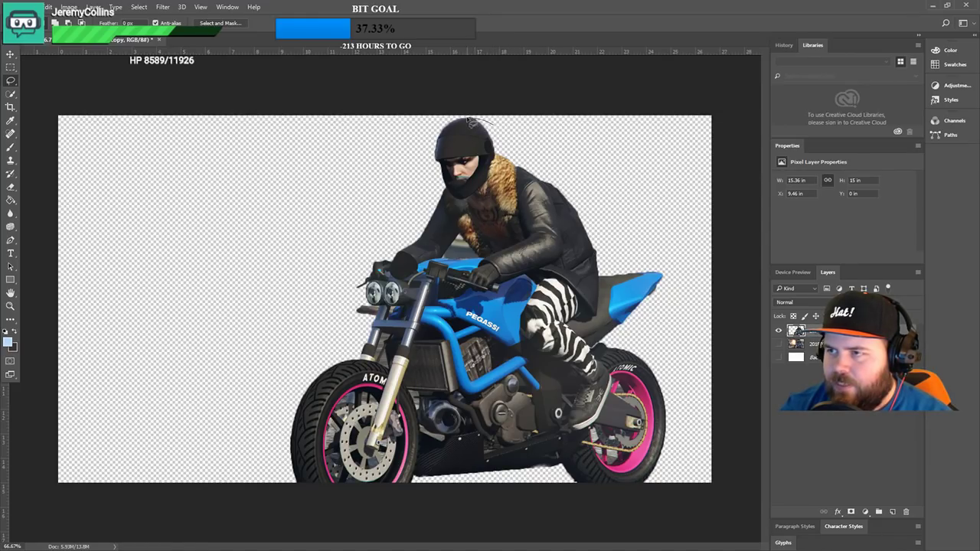
- Lasso loosely around rider and bike, invert the selection, delete everything outside, and deselect
mouse_move(470, 121)
left_mouse_down()
mouse_move(431, 127)
mouse_move(361, 182)
mouse_move(257, 376)
mouse_move(262, 448)
mouse_move(279, 474)
mouse_move(506, 549)
left_mouse_up()
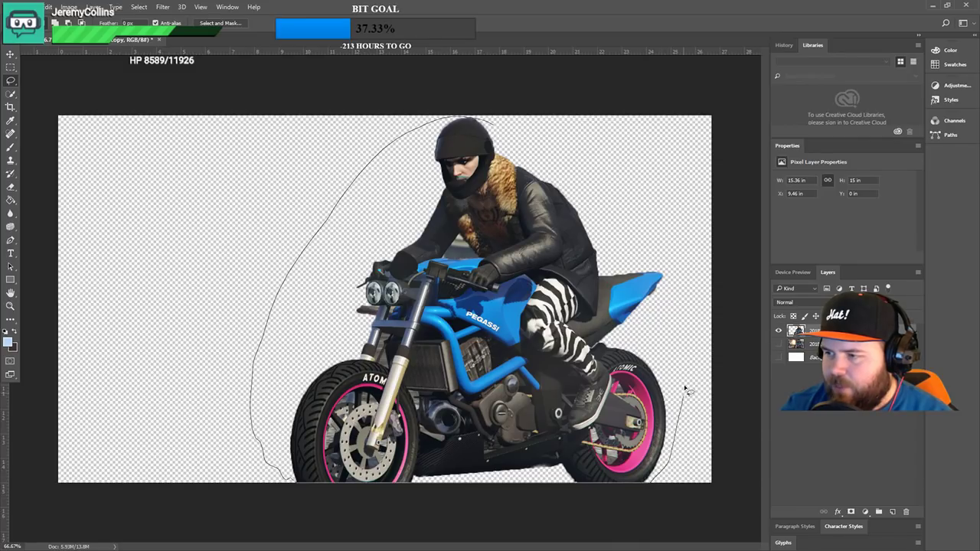
left_click_drag(685, 388, 682, 228)
left_click_drag(647, 165, 652, 162)
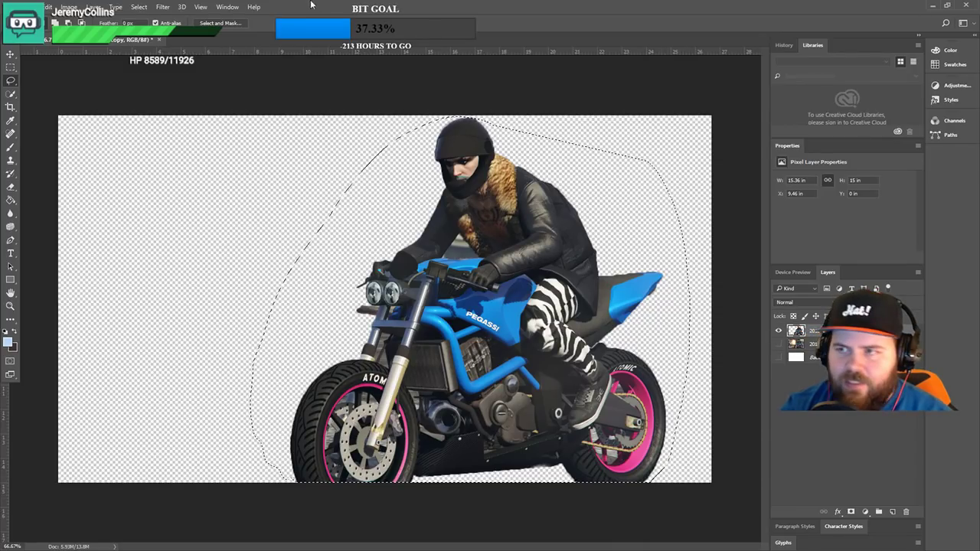
left_click(138, 6)
left_click(138, 6)
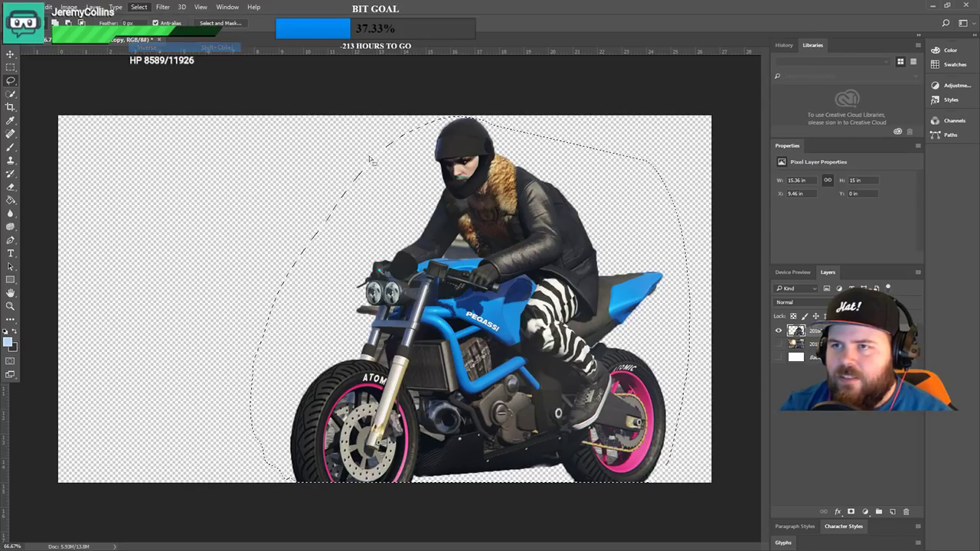
key("Delete")
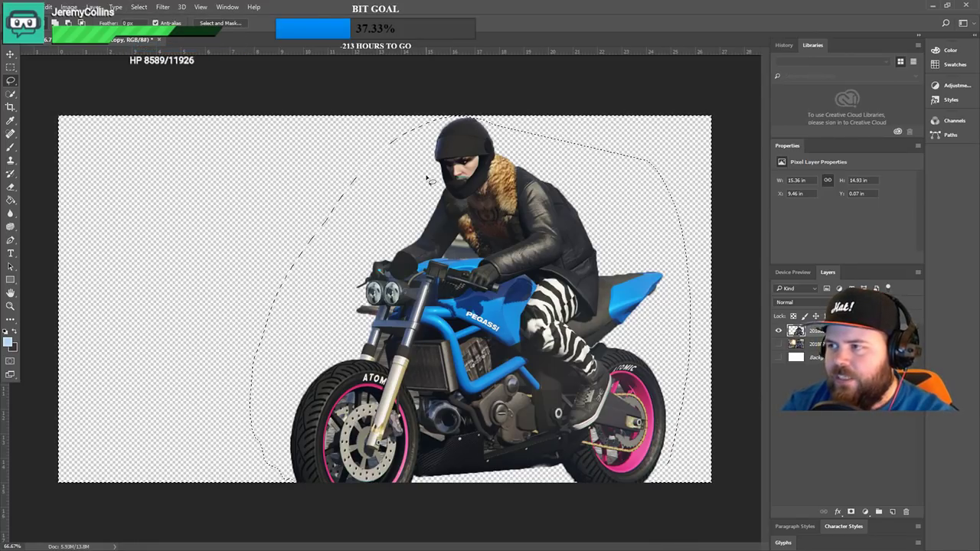
key("ctrl+d")
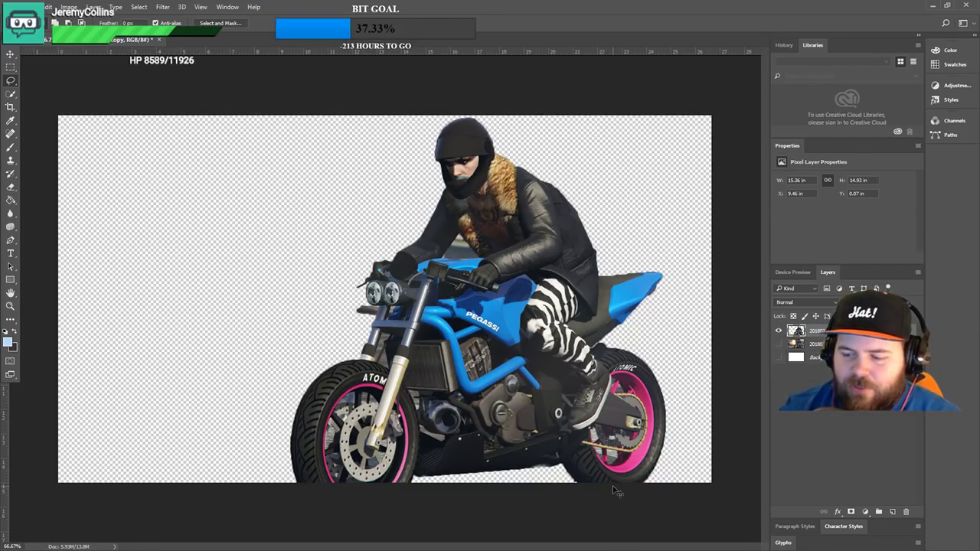
- Zoom in on the bottom edge and delete the stray fragment beneath the rear wheel
key("ctrl+plus")
key("ctrl+plus")
key("ctrl+plus")
key("ctrl+plus")
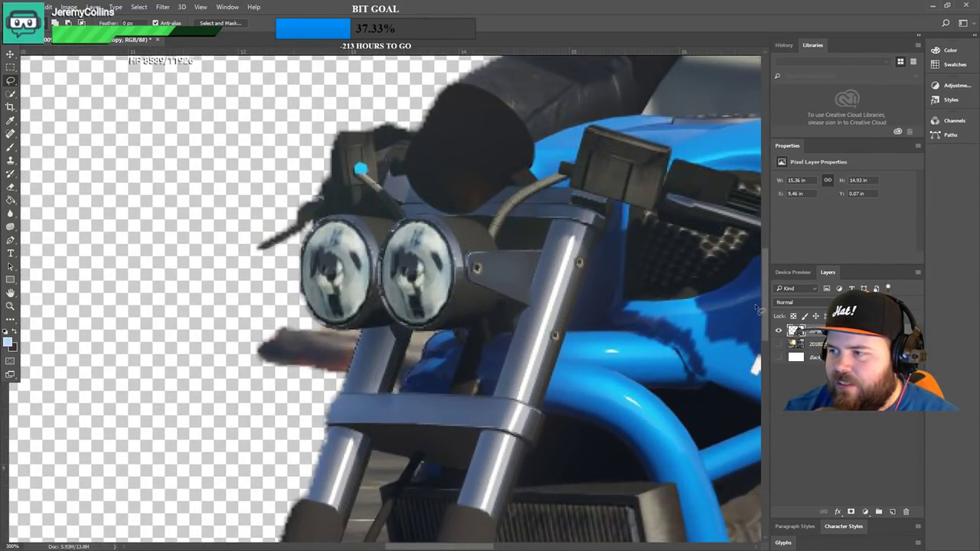
left_click_drag(766, 297, 776, 425)
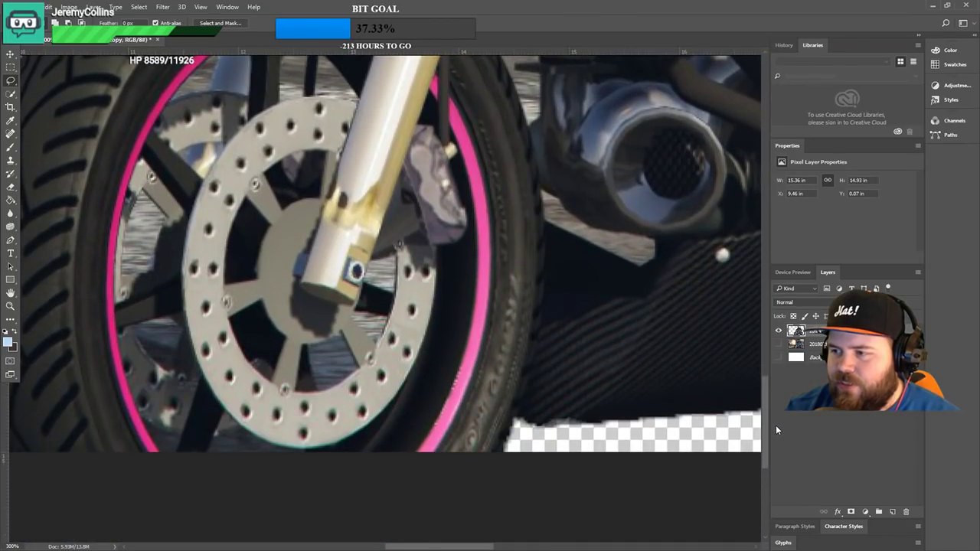
left_click_drag(414, 546, 525, 550)
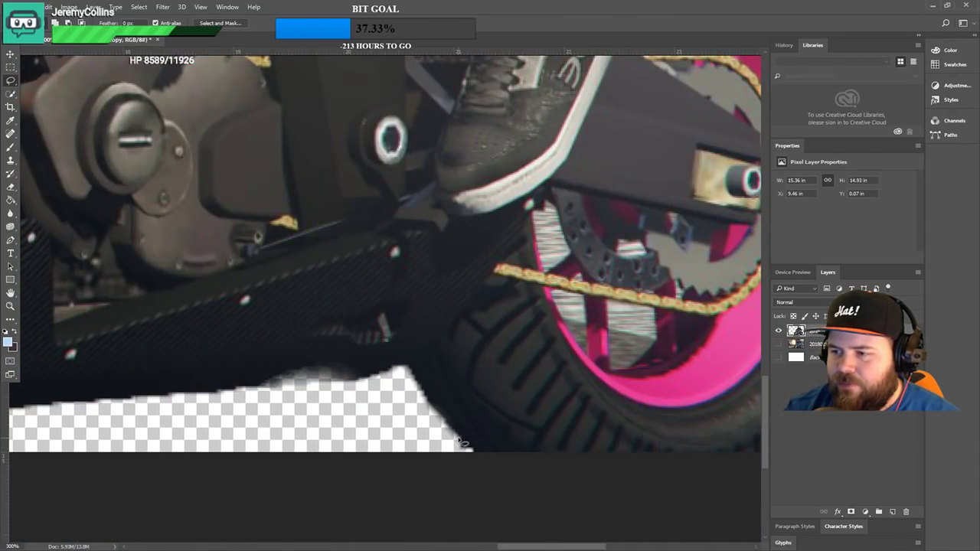
mouse_move(465, 445)
left_mouse_down()
mouse_move(468, 459)
mouse_move(449, 447)
mouse_move(460, 440)
left_mouse_up()
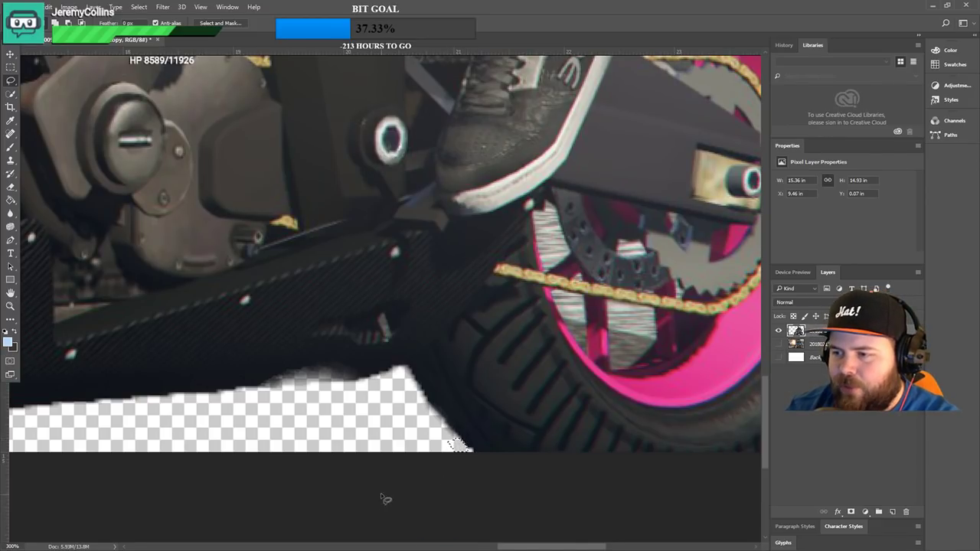
key("Delete")
key("ctrl+d")
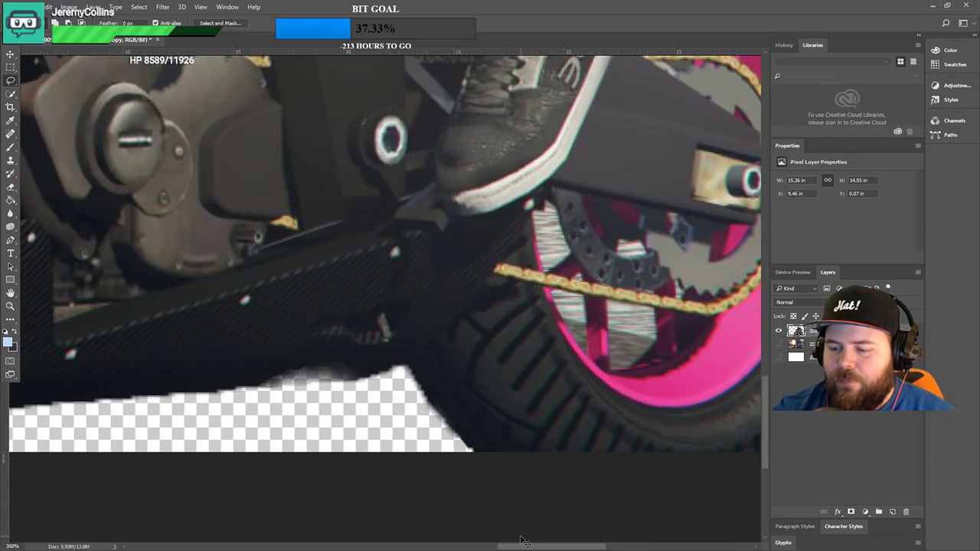
scroll(521, 541, "down", 6)
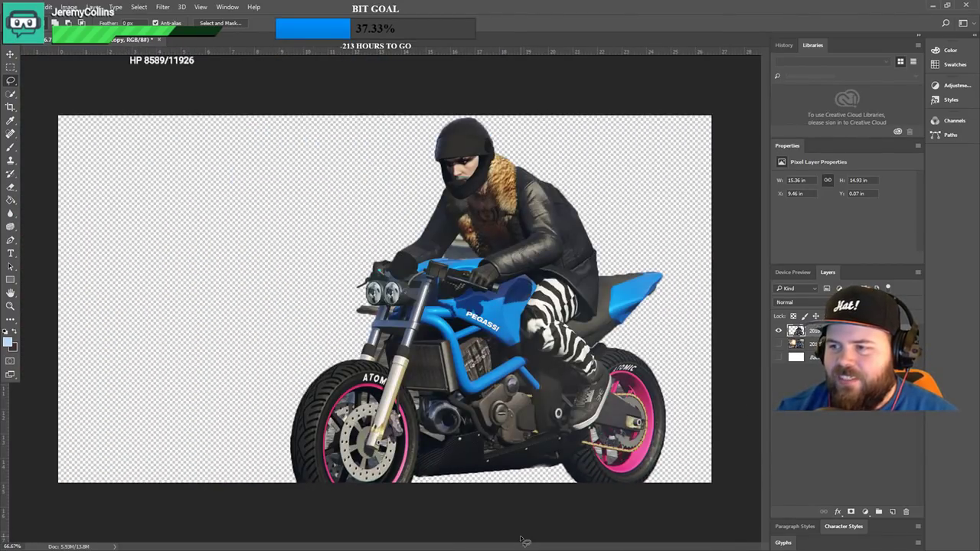
- Show the explosion background and add a drop shadow with reduced size to the rider layer
left_click(779, 344)
left_click(810, 344)
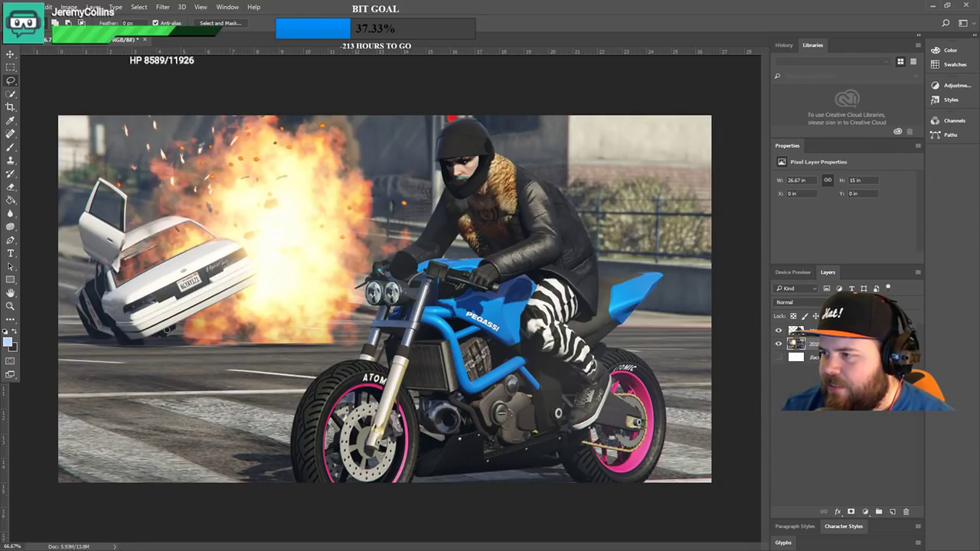
right_click(830, 330)
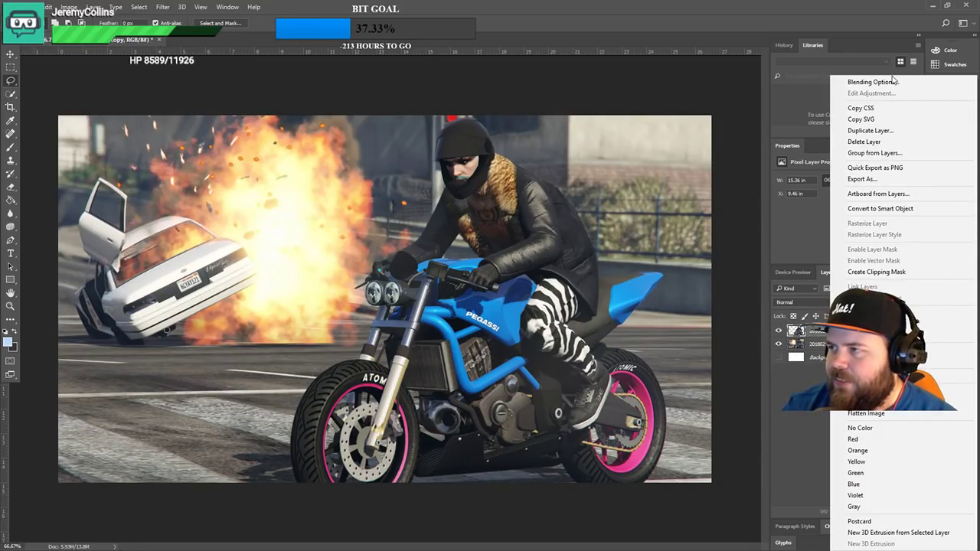
left_click(893, 80)
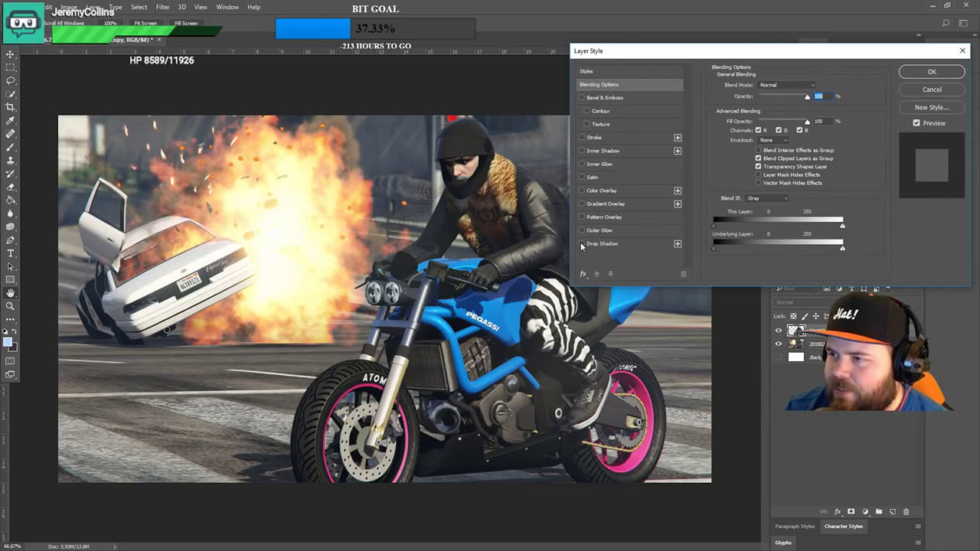
left_click(582, 244)
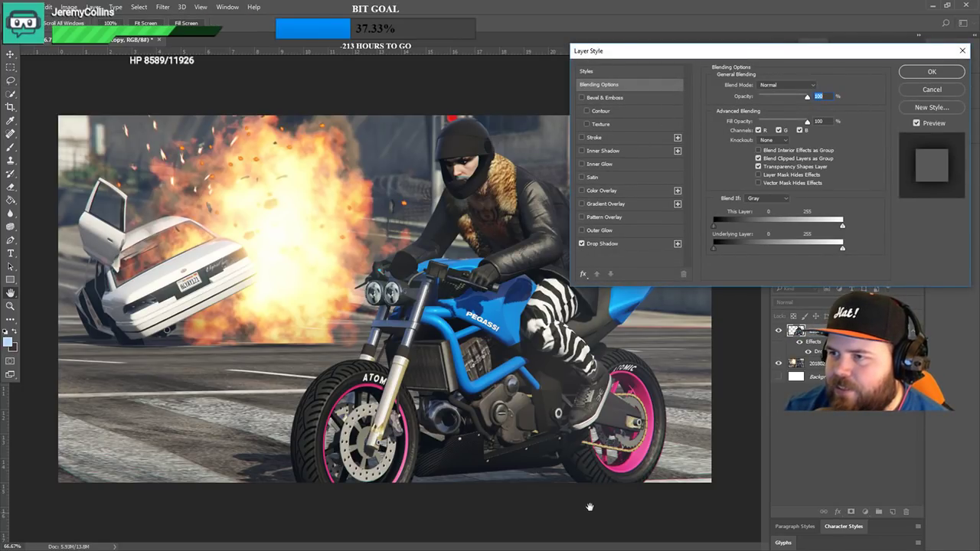
left_click(610, 245)
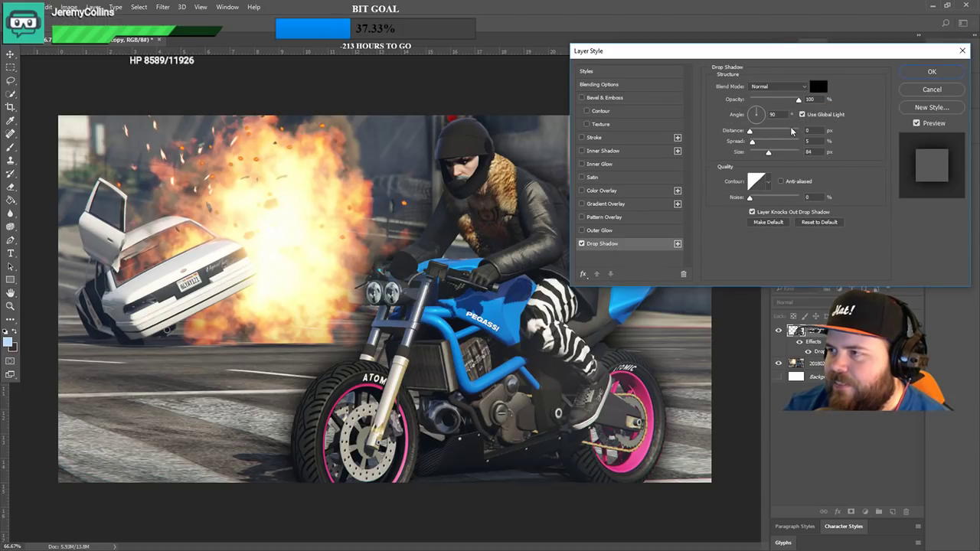
mouse_move(768, 152)
left_mouse_down()
mouse_move(761, 157)
mouse_move(756, 144)
left_mouse_up()
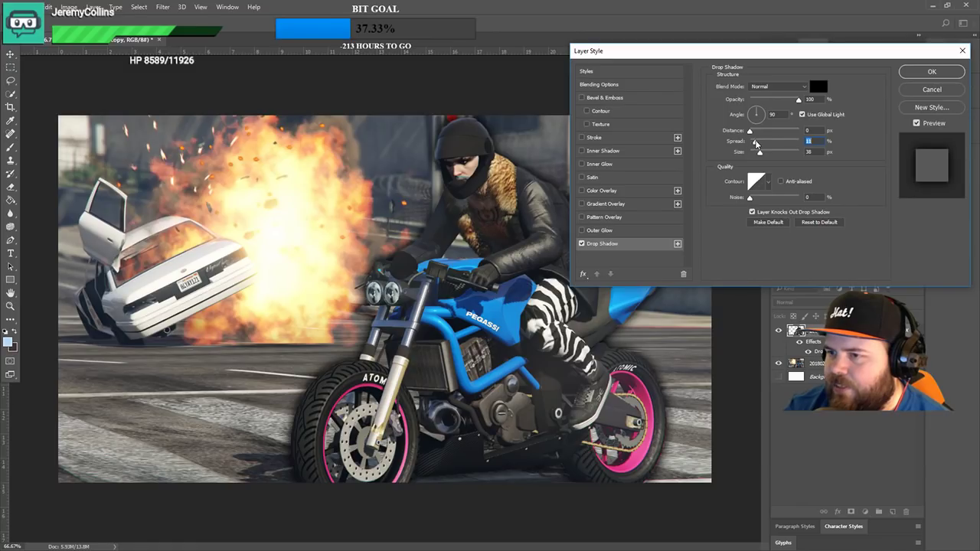
left_click_drag(699, 54, 710, 88)
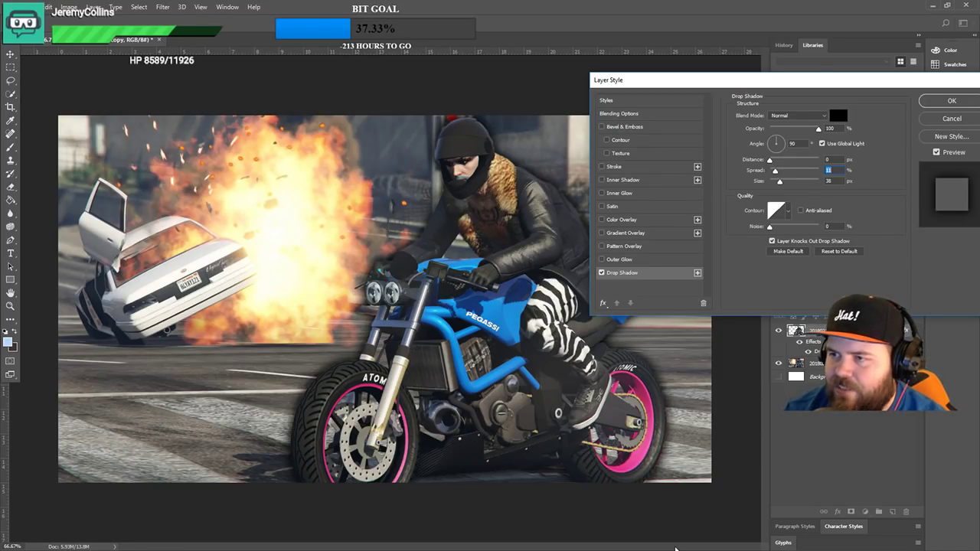
- Add a 3 px black outside stroke to the rider and apply the styles
left_click(602, 166)
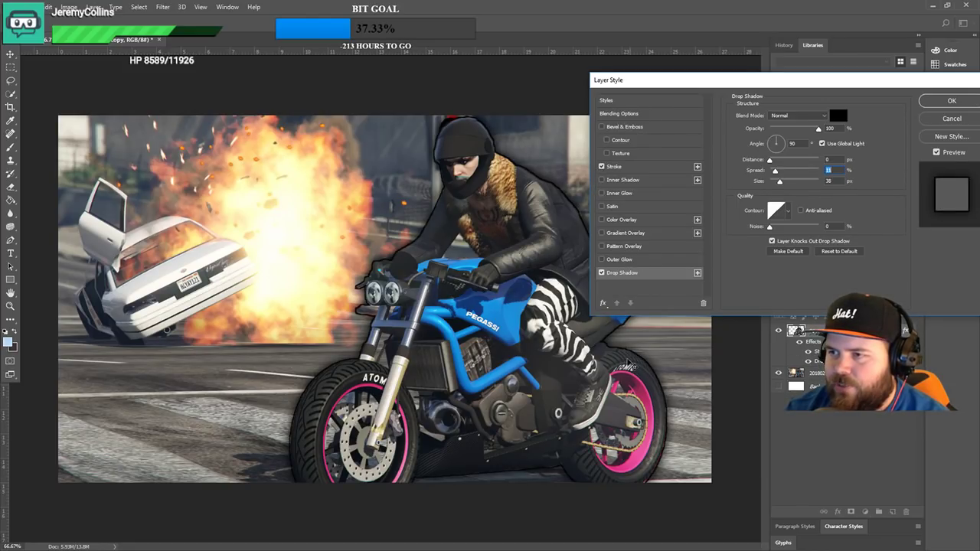
left_click(614, 168)
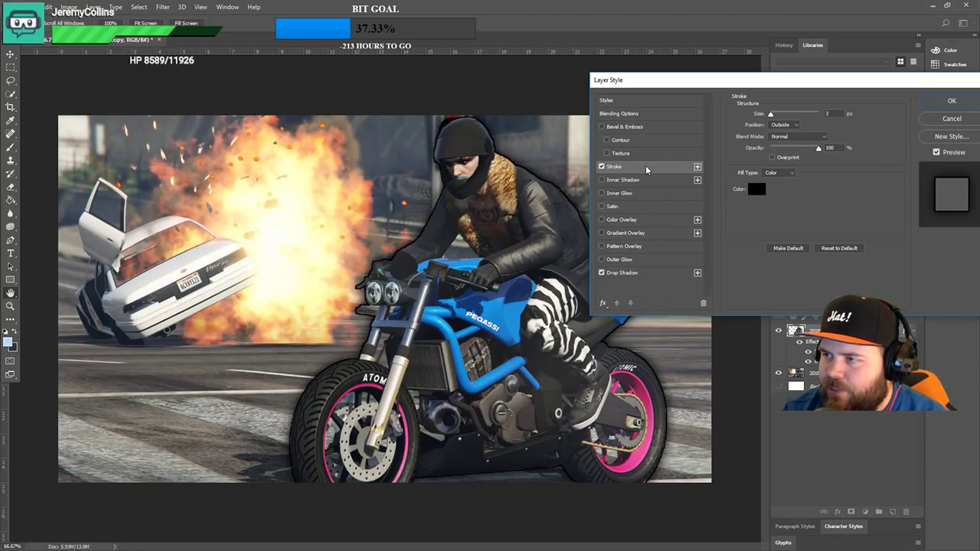
mouse_move(737, 84)
left_mouse_down()
mouse_move(711, 81)
mouse_move(749, 154)
mouse_move(850, 153)
mouse_move(814, 148)
left_mouse_up()
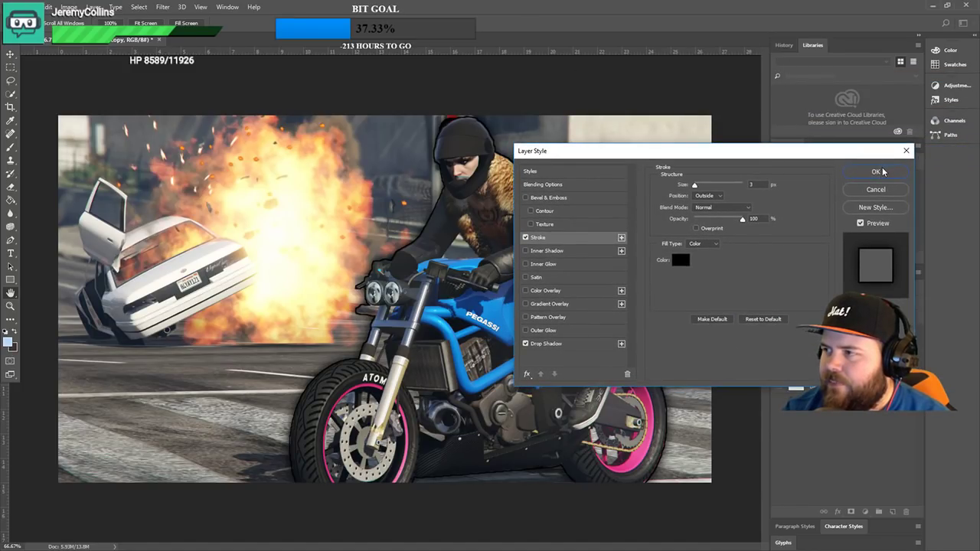
key("Return")
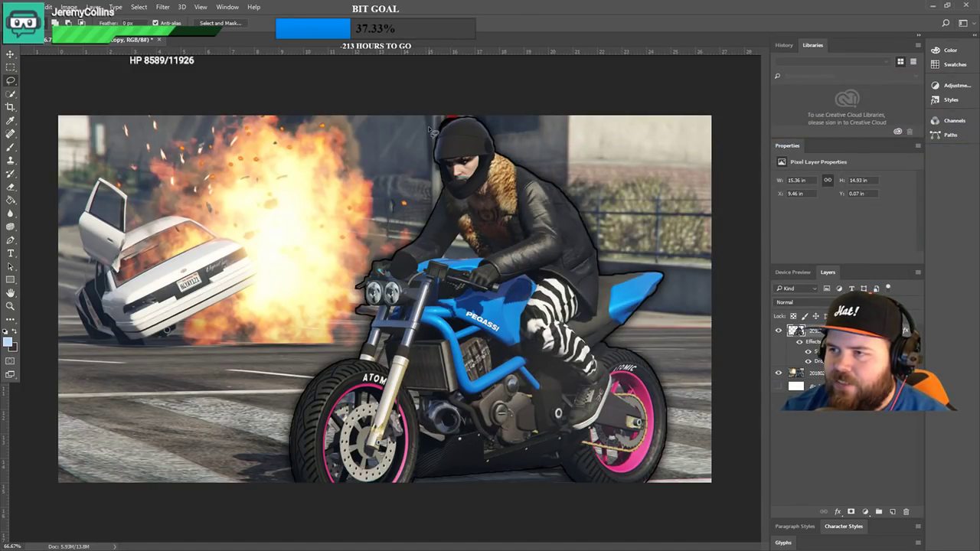
- Zoom in and delete the first stray outline piece at the helmet's top-left
key("ctrl+plus")
key("ctrl+plus")
key("ctrl+plus")
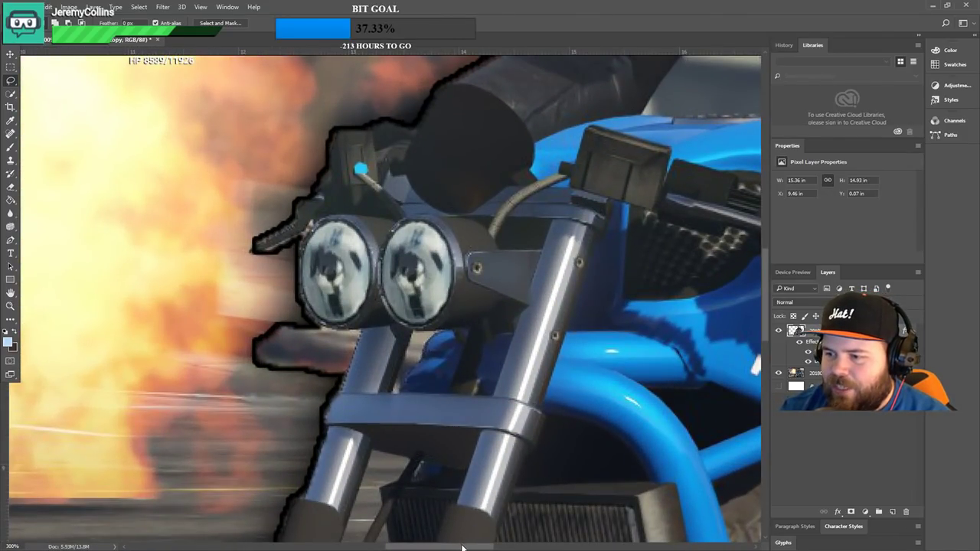
left_click_drag(462, 543, 501, 543)
left_click_drag(766, 284, 772, 156)
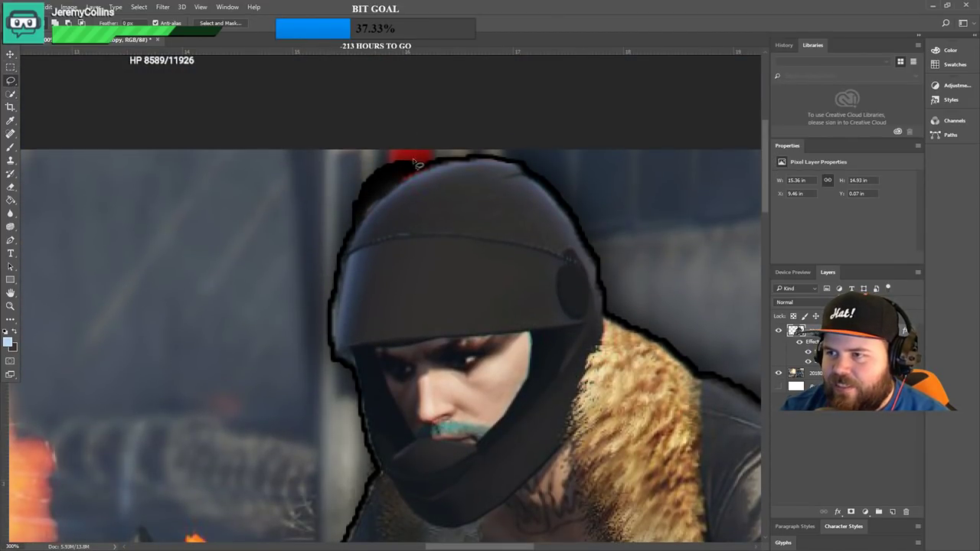
mouse_move(419, 162)
left_mouse_down()
mouse_move(379, 196)
mouse_move(341, 204)
mouse_move(330, 153)
left_mouse_up()
key("Delete")
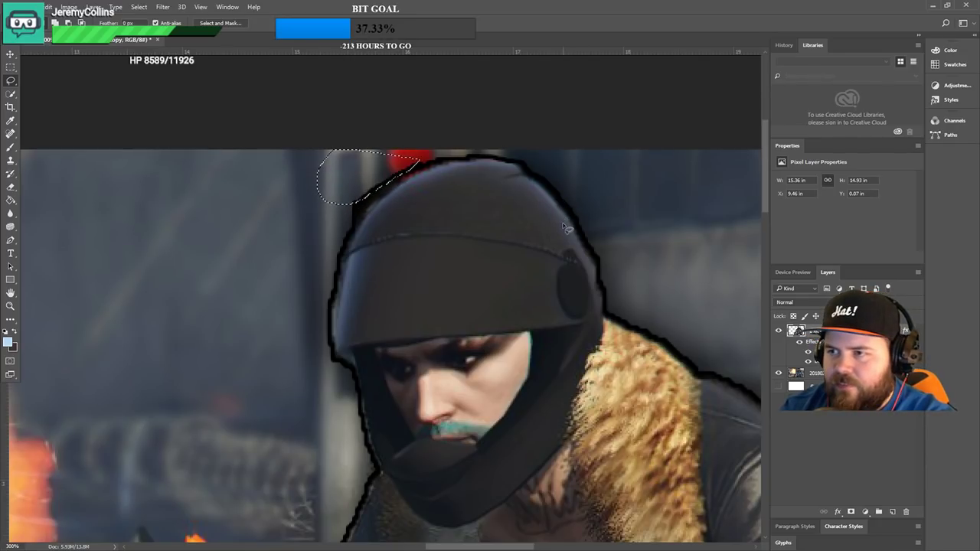
key("ctrl+d")
- Delete the remaining stray outline bits along the helmet top, then fit the image on screen
mouse_move(398, 167)
left_mouse_down()
mouse_move(377, 201)
mouse_move(334, 224)
mouse_move(345, 144)
left_mouse_up()
key("Delete")
key("ctrl+d")
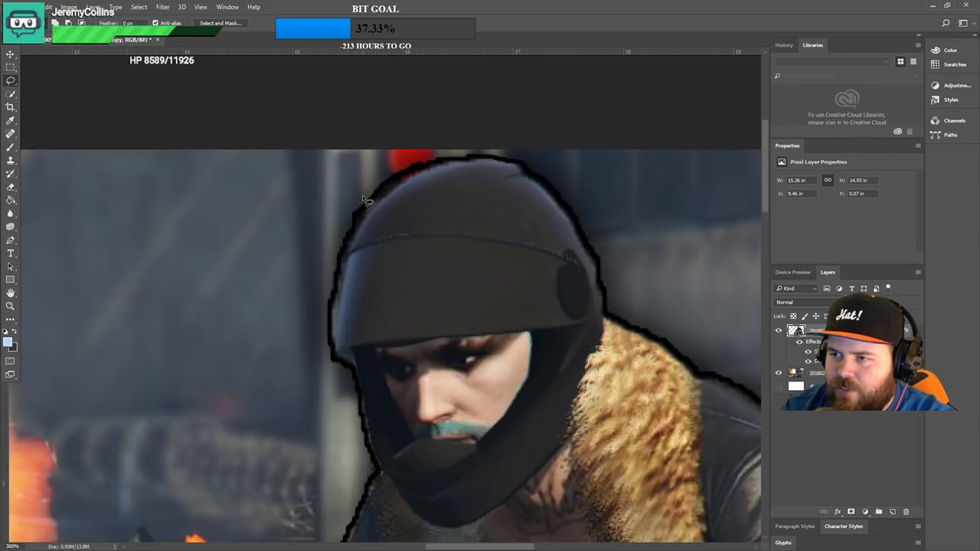
left_click_drag(324, 200, 335, 167)
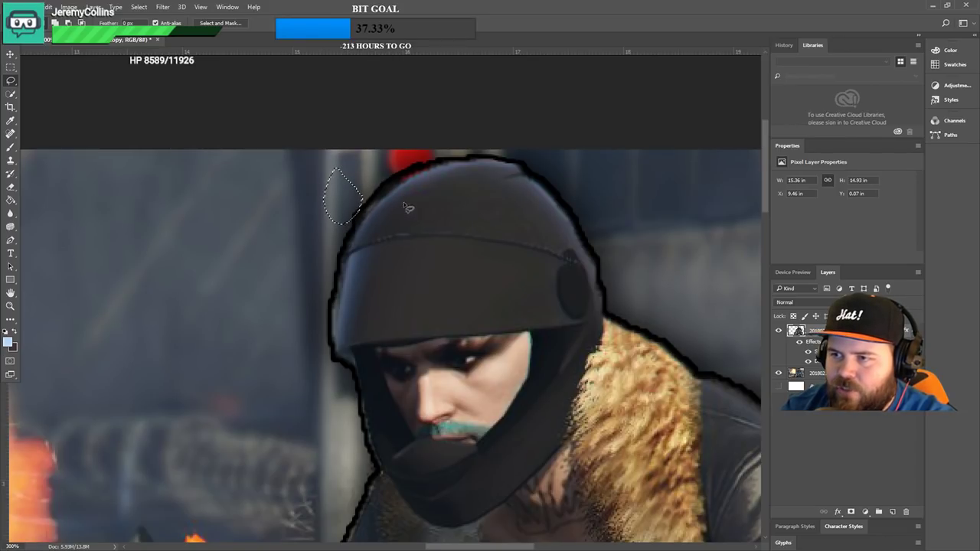
key("Delete")
key("ctrl+d")
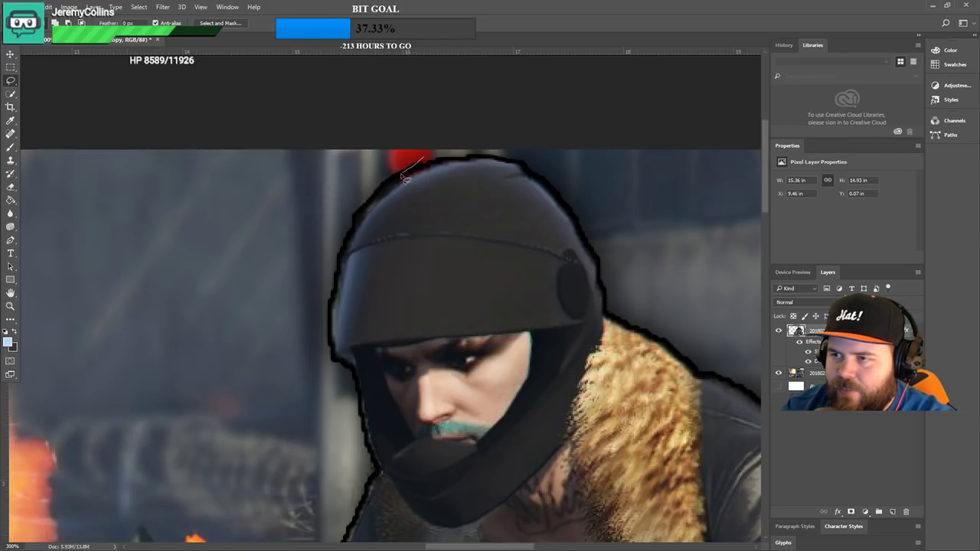
left_click_drag(357, 199, 420, 154)
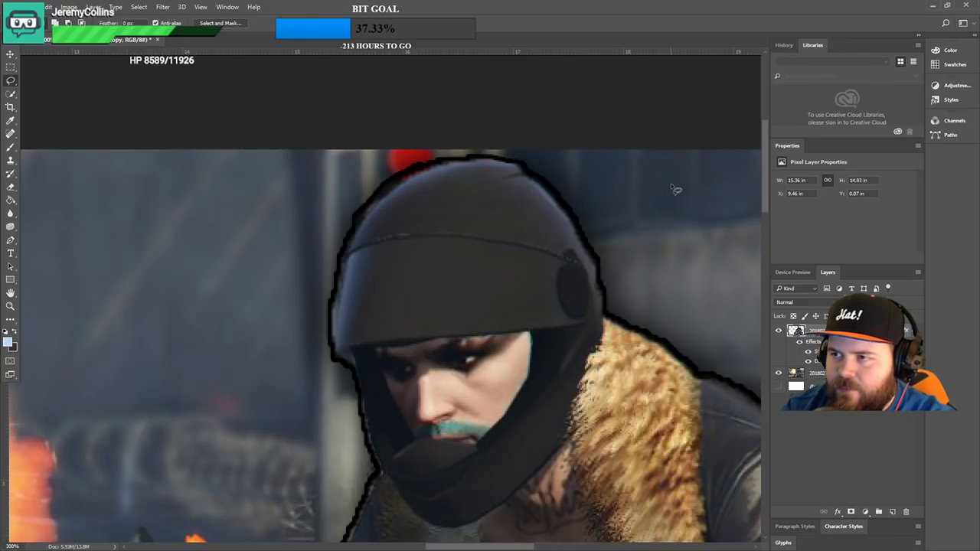
key("ctrl+0")
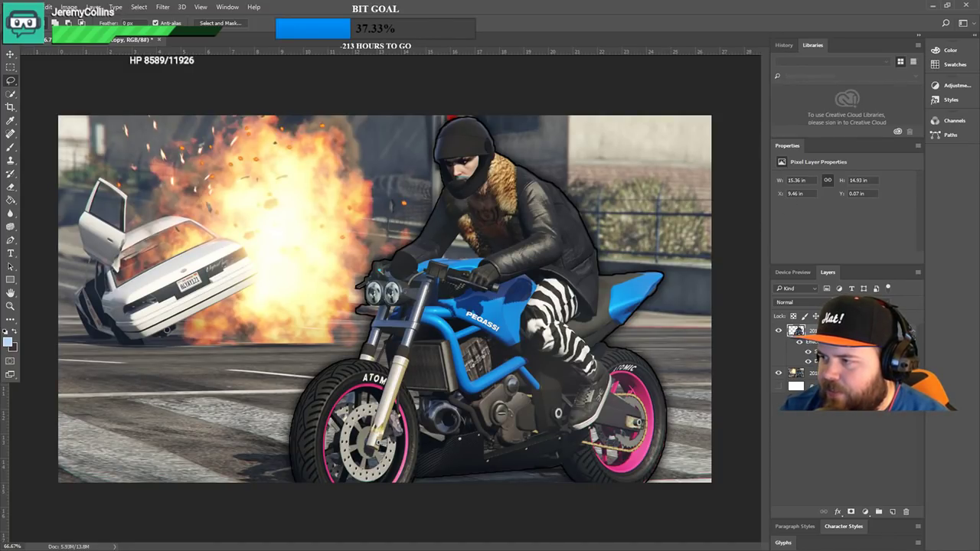
- Reopen the rider's Layer Style, add an Inner Glow, and view the canvas at 200%
double_click(814, 352)
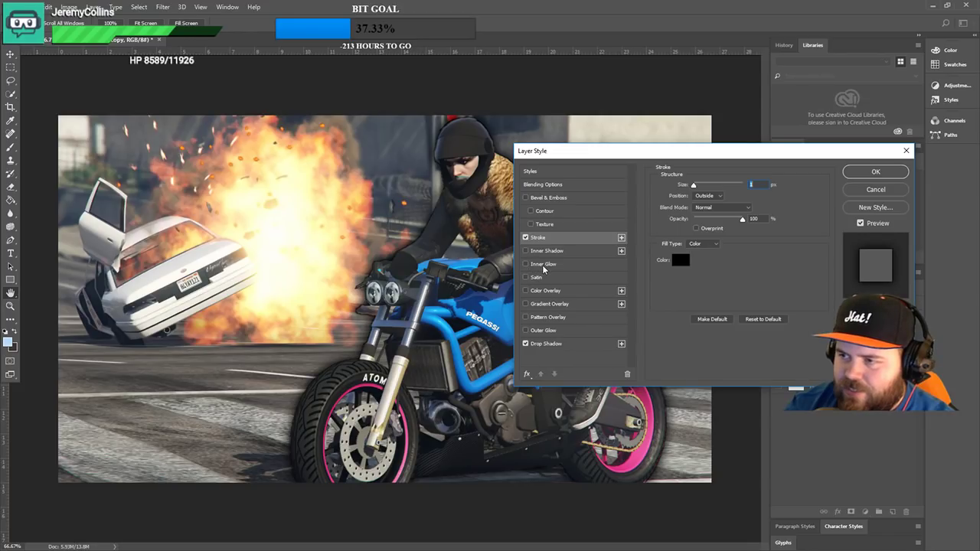
left_click(527, 264)
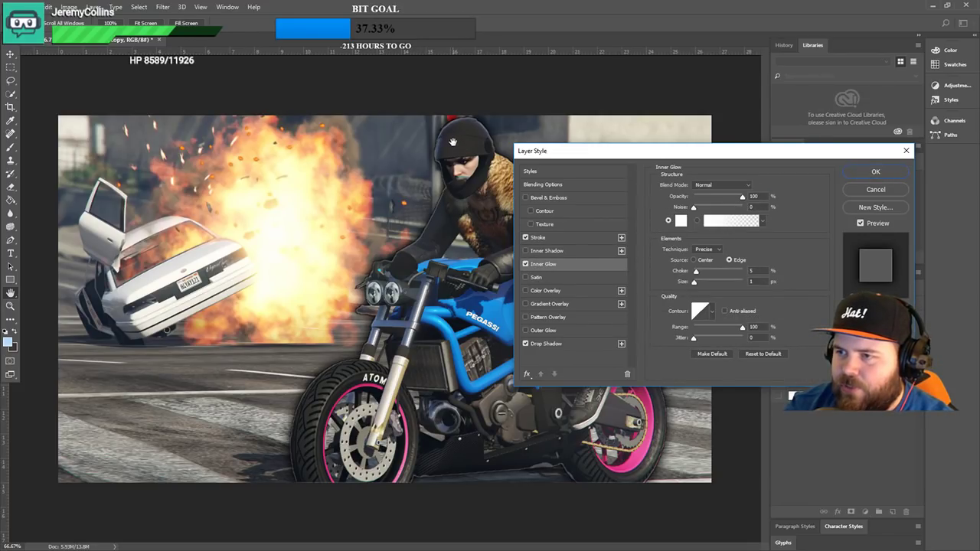
left_click(567, 238)
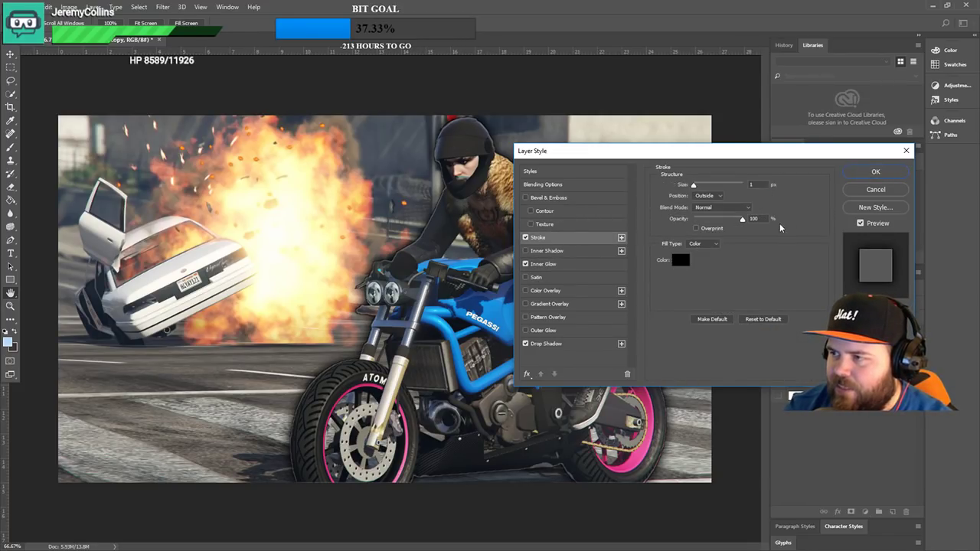
left_click(545, 265)
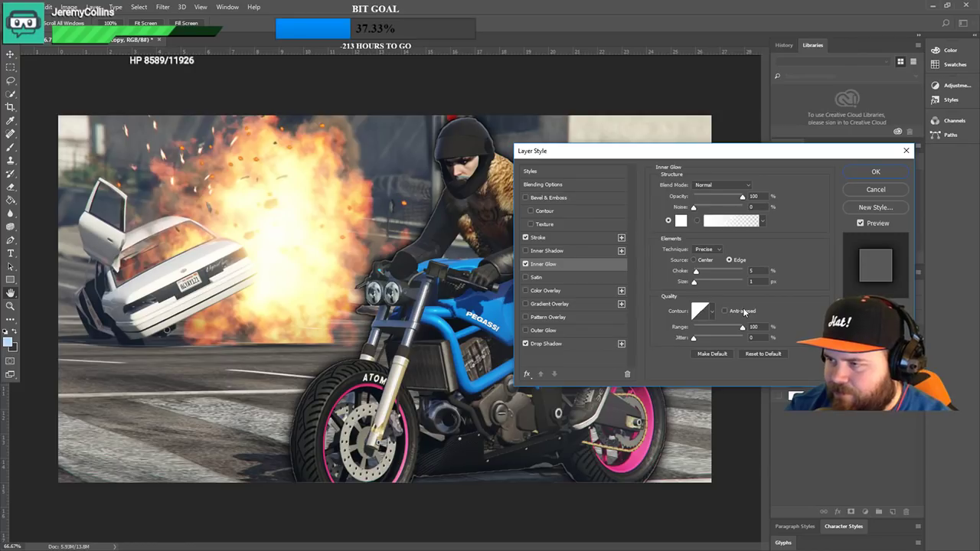
key("ctrl+plus")
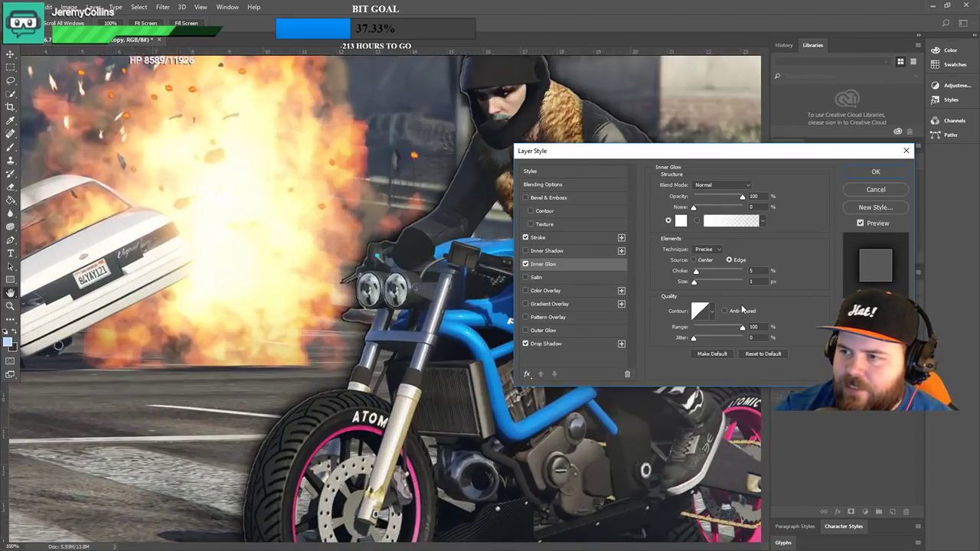
key("ctrl+plus")
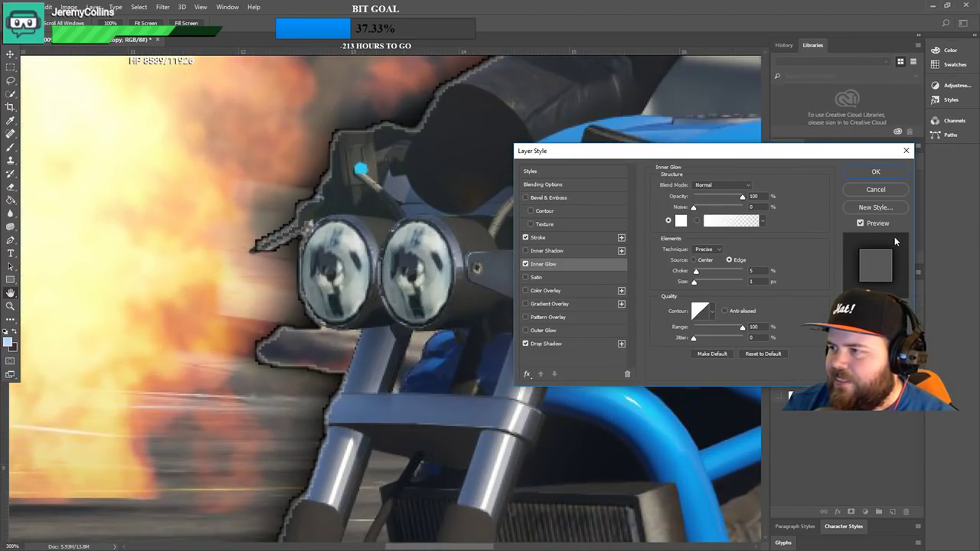
left_click_drag(806, 156, 513, 130)
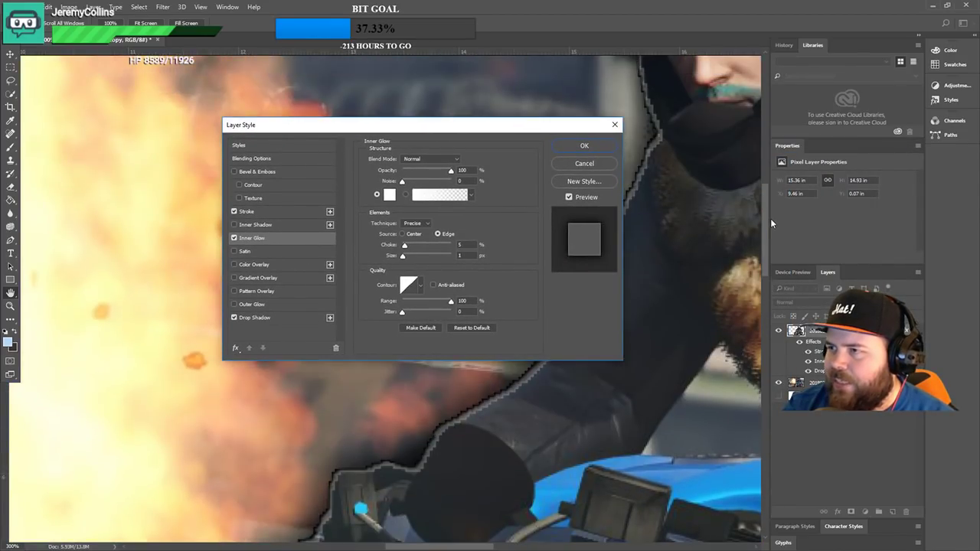
scroll(768, 169, "up", 1)
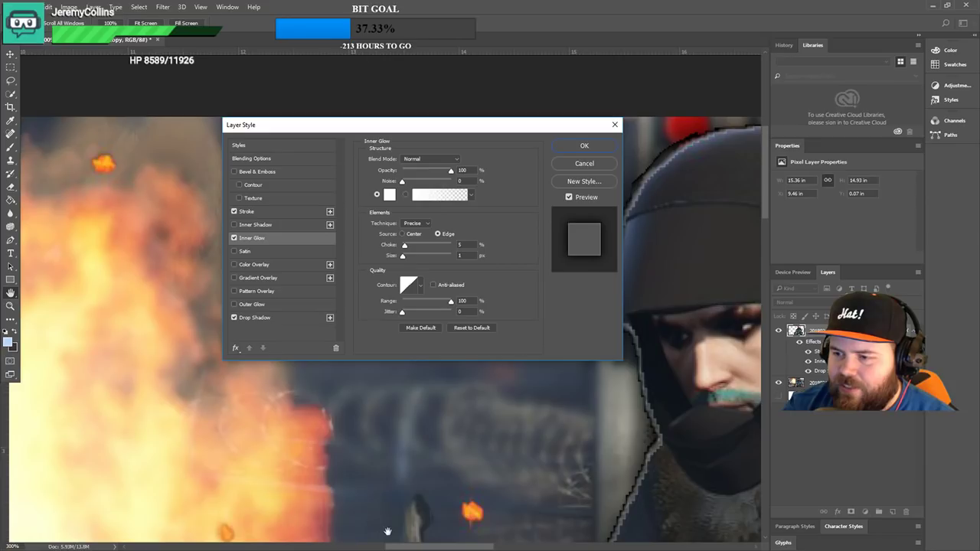
left_click_drag(435, 548, 466, 542)
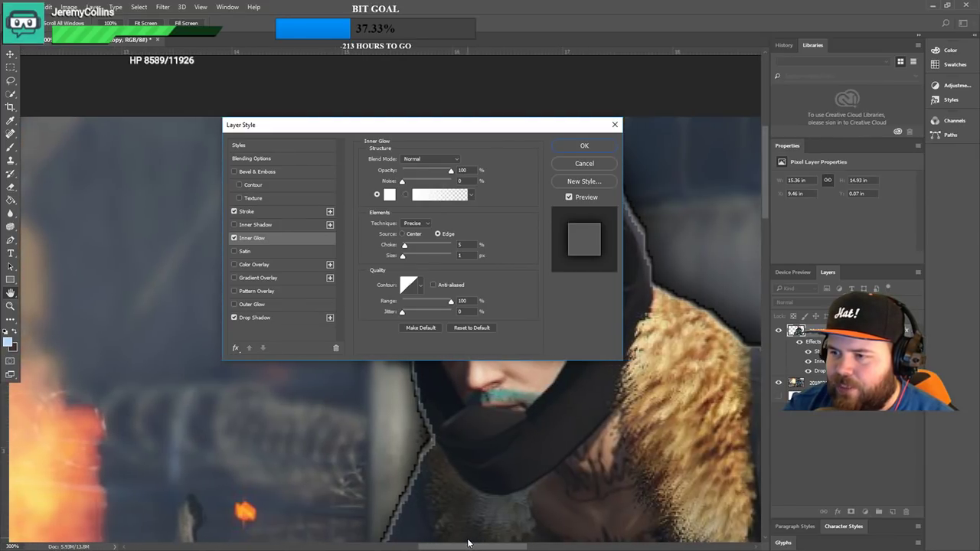
left_click_drag(434, 130, 848, 134)
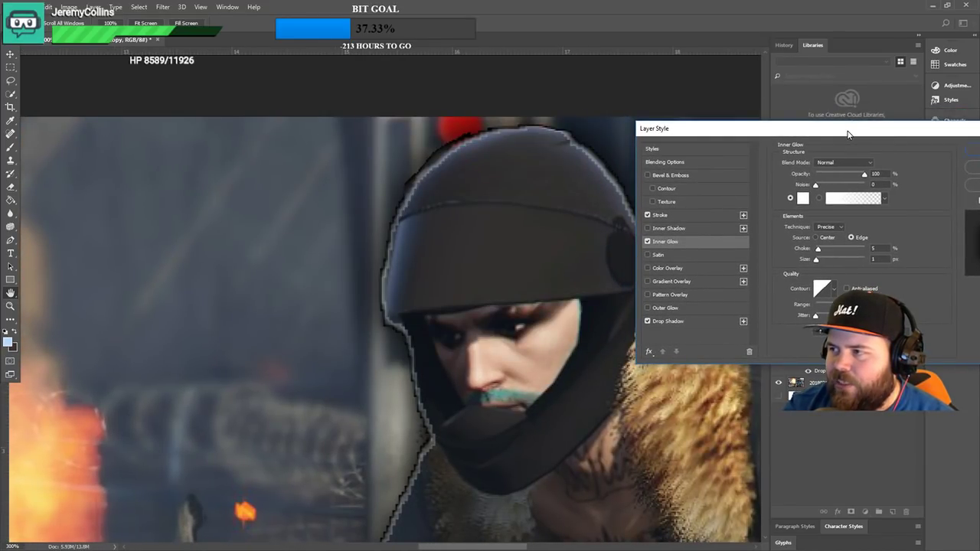
- Tune the white 2 px inner glow to the Softer technique with adjusted Choke, and apply the effects
left_click(821, 250)
mouse_move(822, 253)
left_mouse_down()
mouse_move(866, 250)
mouse_move(808, 261)
left_mouse_up()
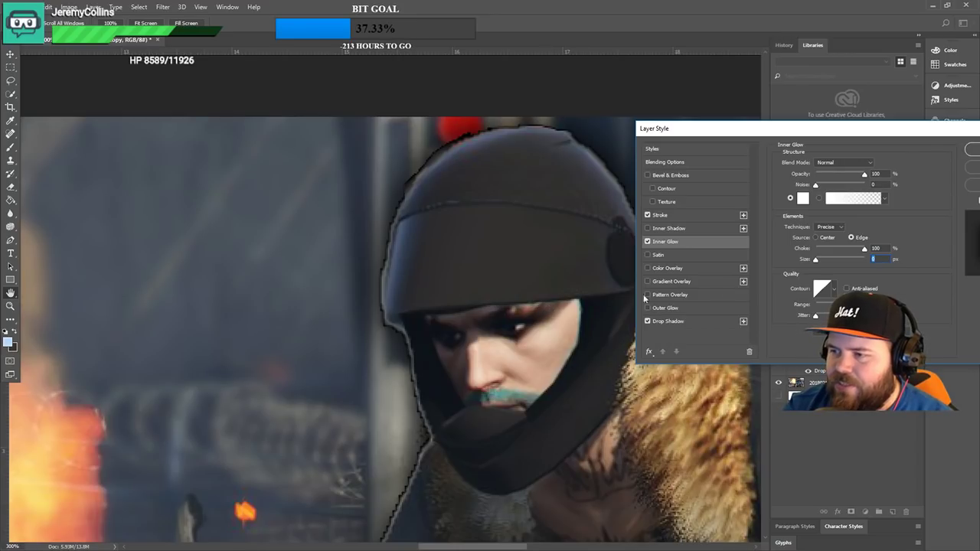
left_click_drag(863, 250, 823, 249)
mouse_move(824, 250)
left_mouse_down()
mouse_move(816, 245)
mouse_move(849, 247)
mouse_move(817, 262)
left_mouse_up()
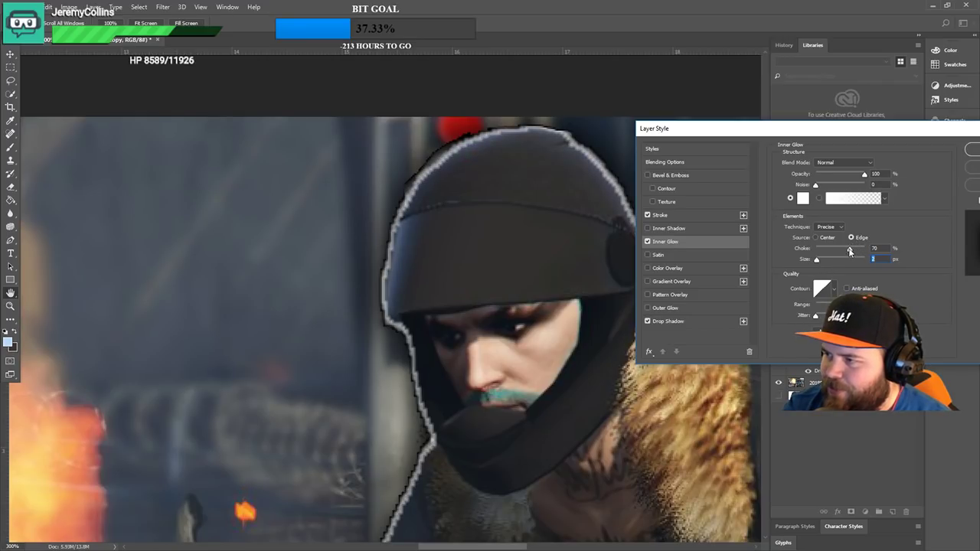
left_click(849, 250)
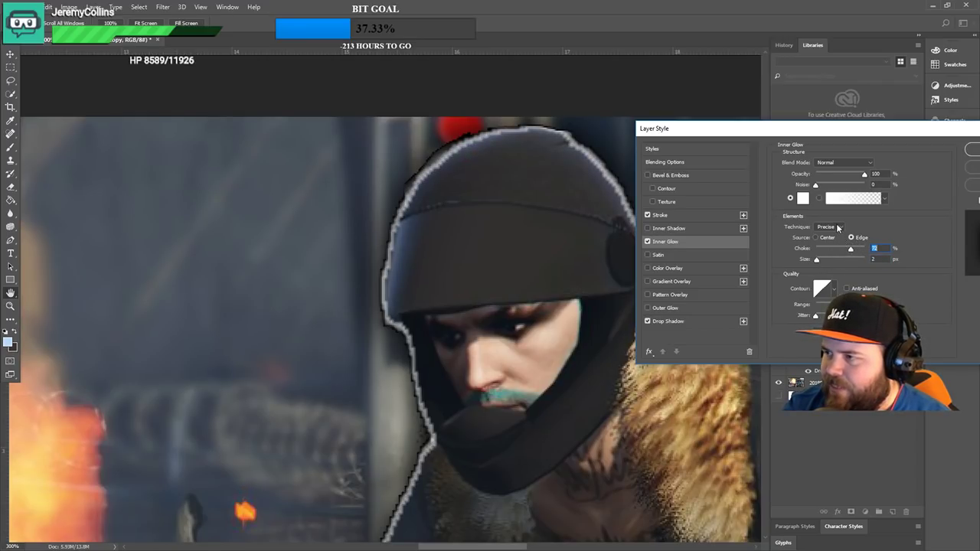
left_click(839, 228)
left_click(828, 235)
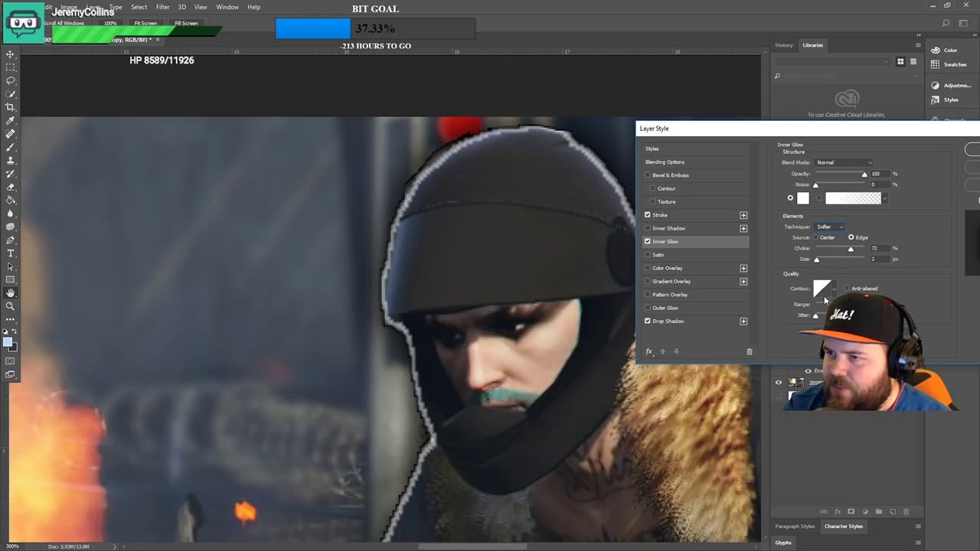
left_click_drag(851, 249, 825, 257)
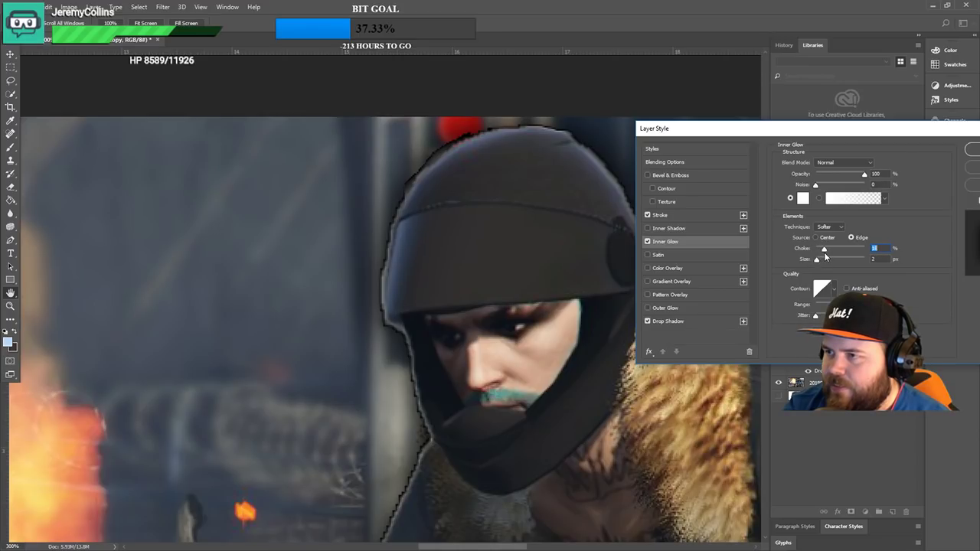
left_click_drag(899, 132, 730, 143)
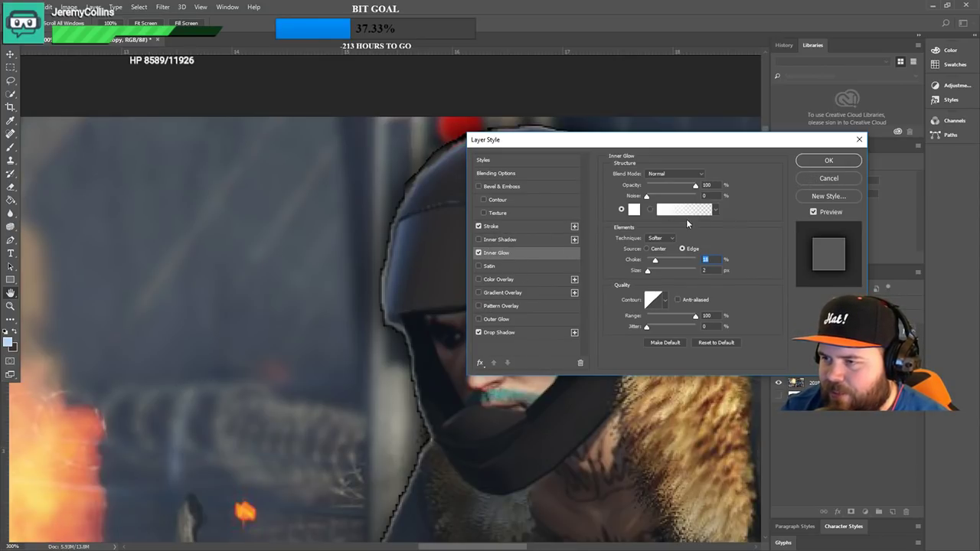
left_click(828, 161)
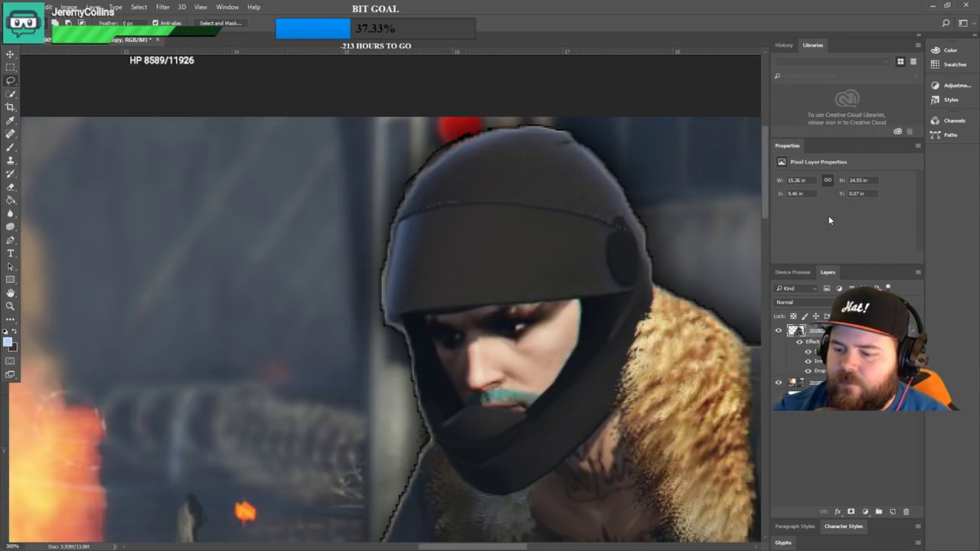
- Zoom out to the whole scene and select the background photo layer with Alt+[
key("ctrl+minus")
key("ctrl+minus")
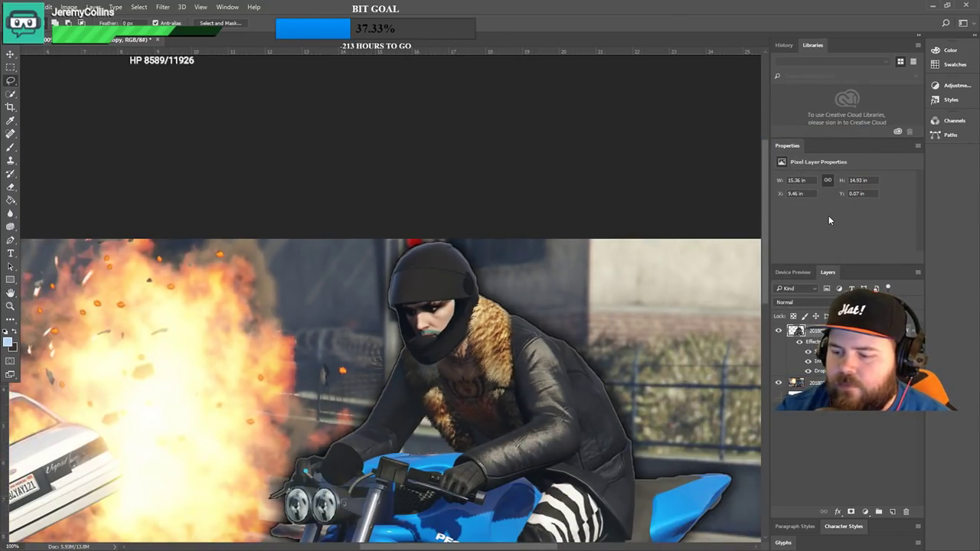
key("ctrl+minus")
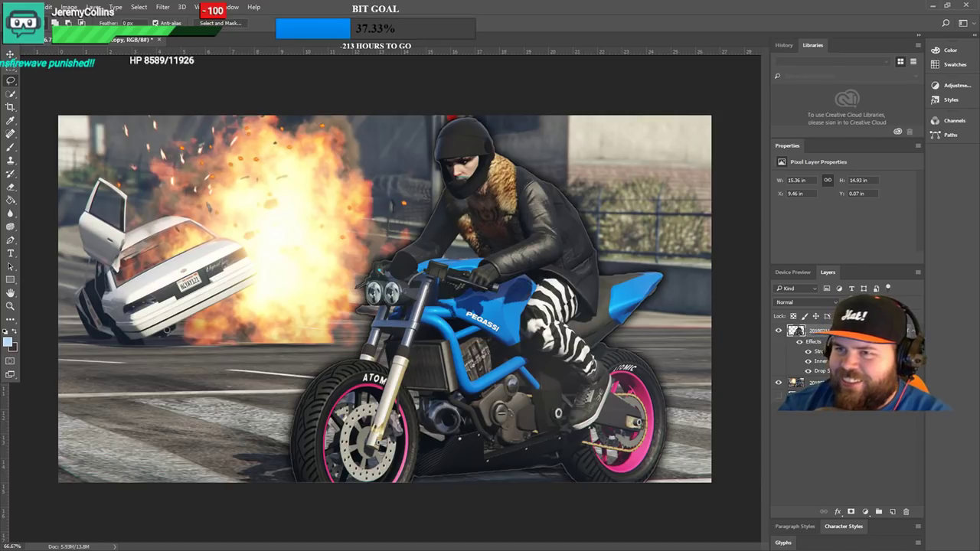
key("alt+bracketleft")
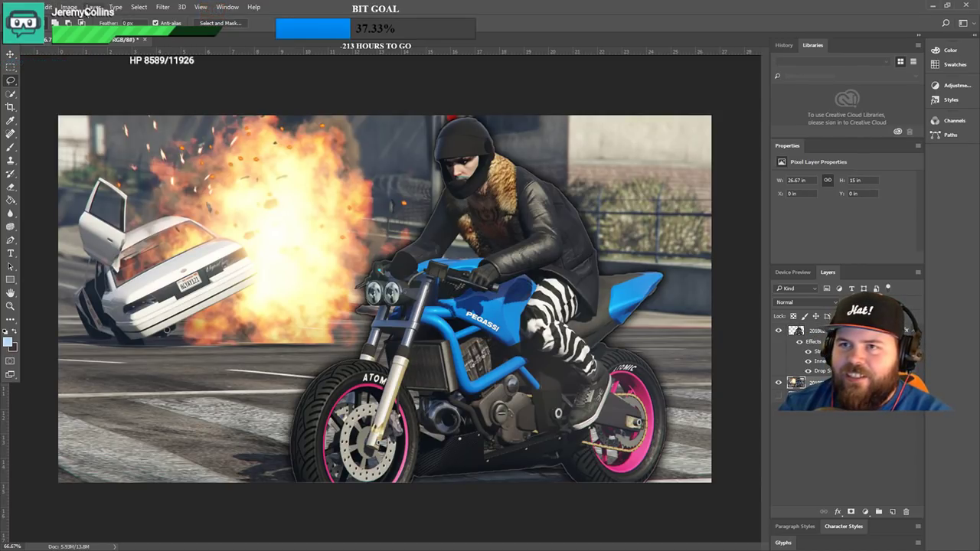
- Apply a Vibrance adjustment of +100 vibrance and +20 saturation to the background photo
left_click(68, 7)
mouse_move(125, 41)
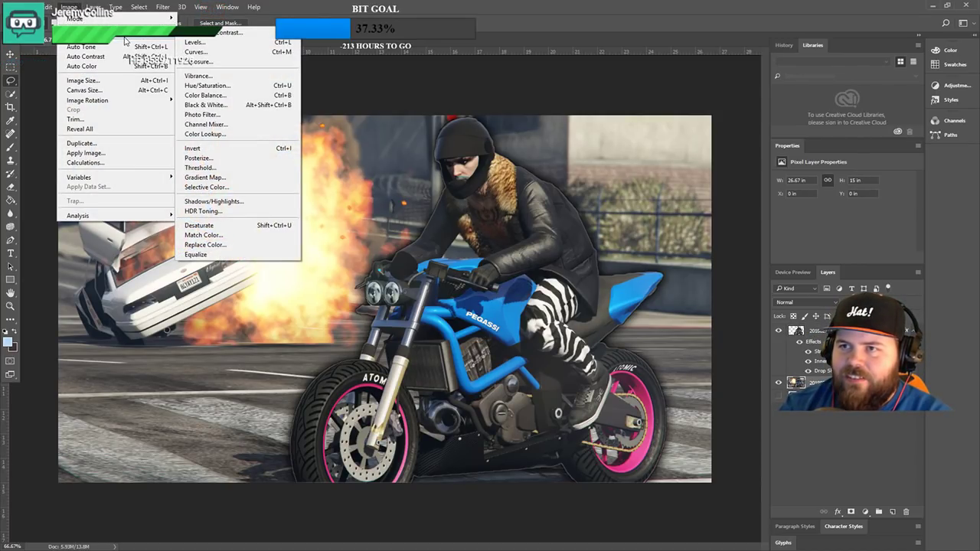
left_click(237, 77)
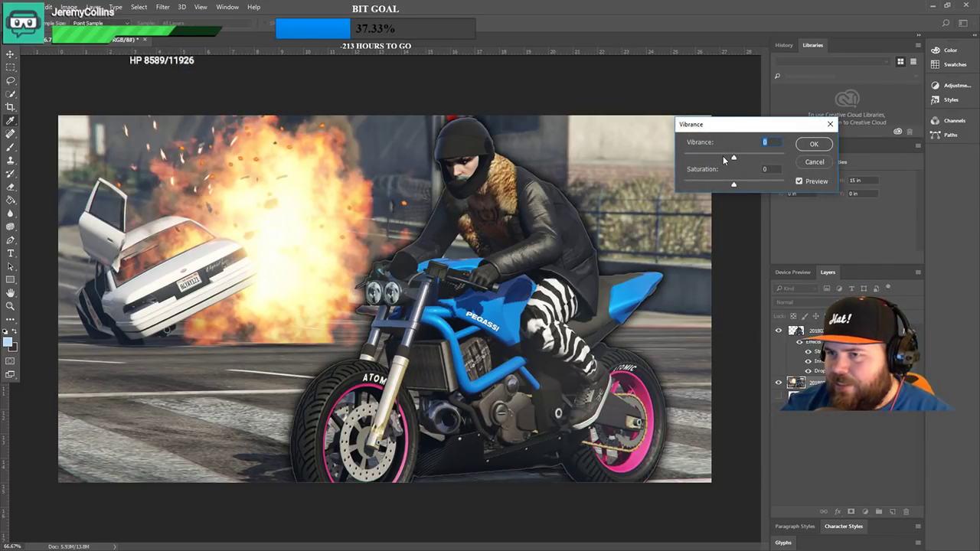
left_click_drag(735, 161, 788, 162)
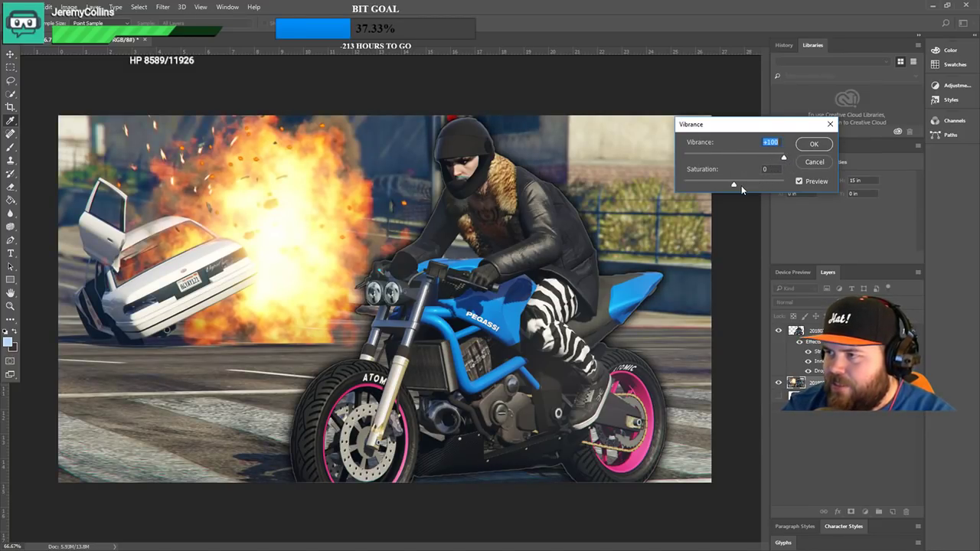
left_click_drag(737, 184, 750, 186)
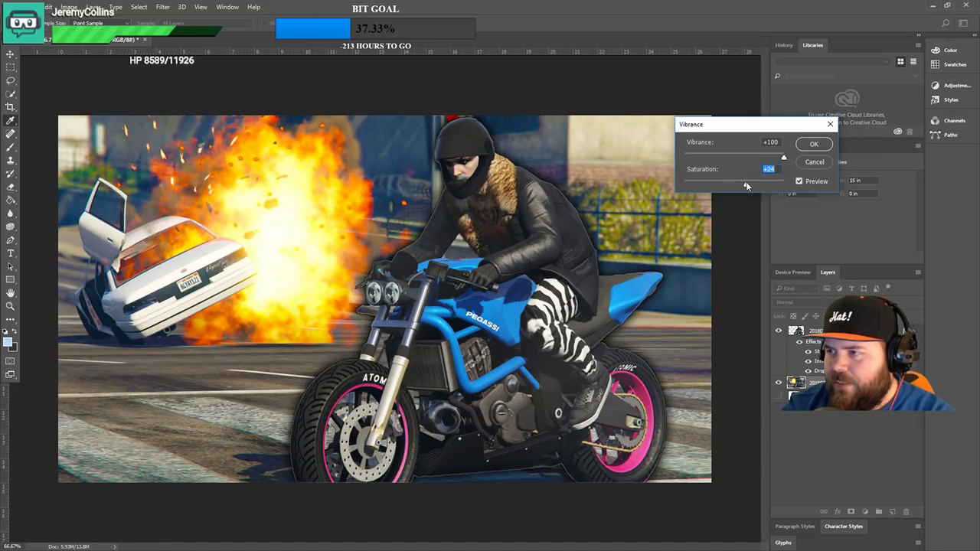
left_click_drag(744, 182, 744, 182)
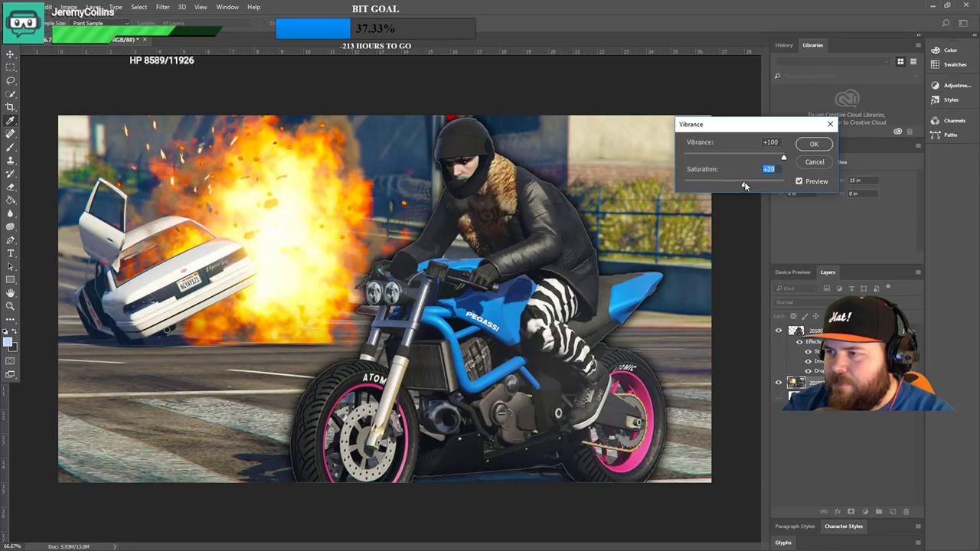
left_click(815, 146)
key("l")
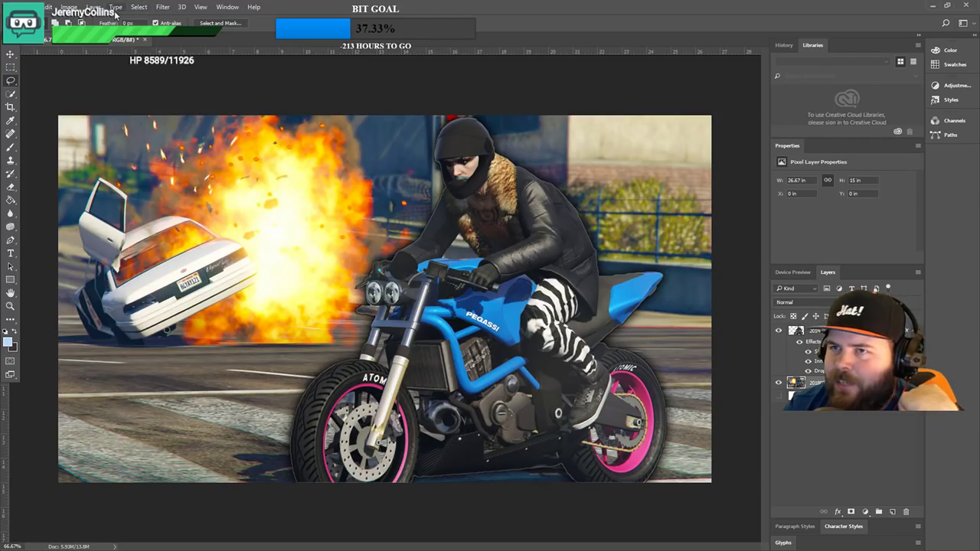
left_click(70, 7)
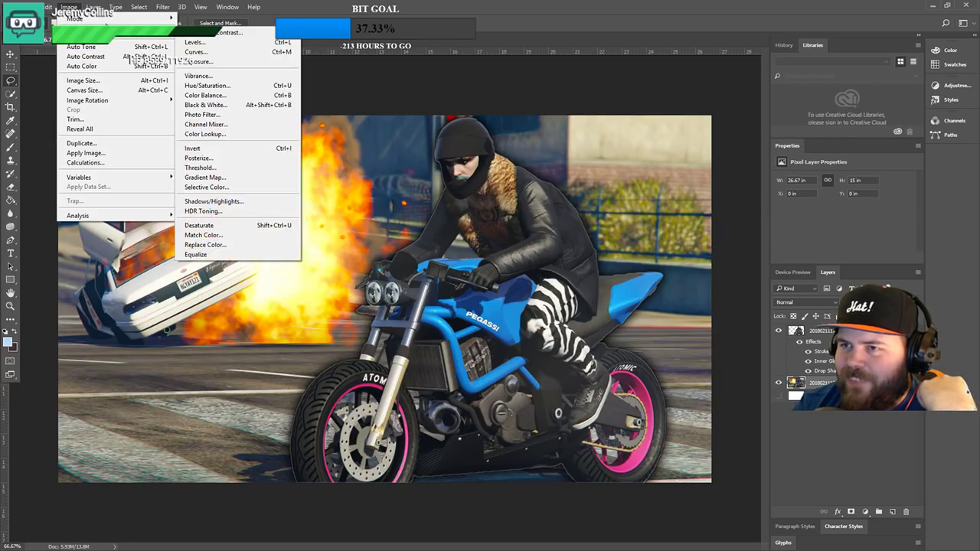
mouse_move(115, 28)
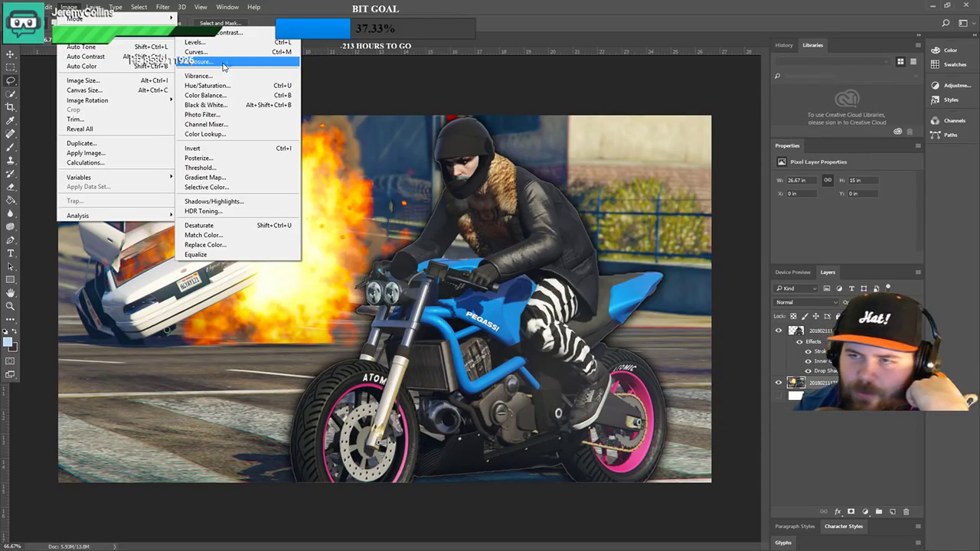
left_click(222, 61)
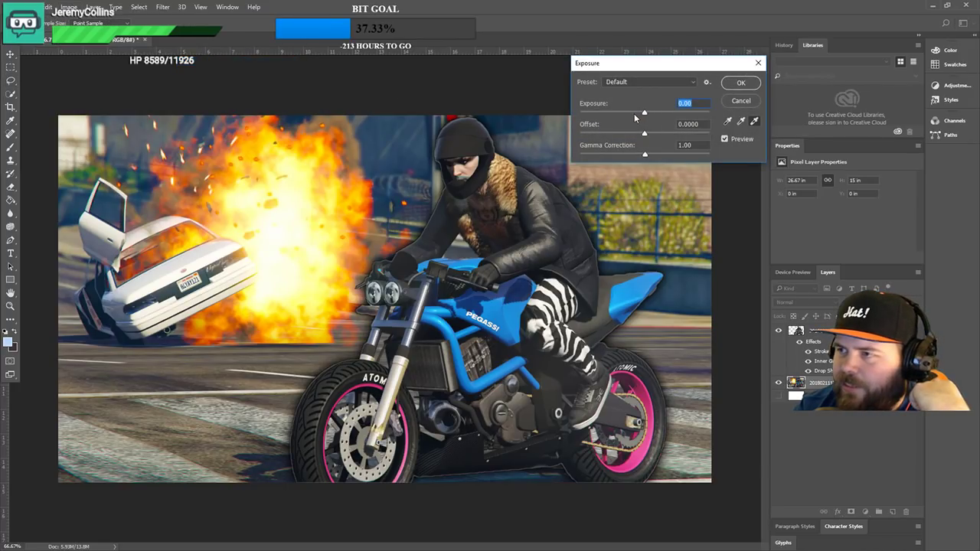
left_click_drag(651, 114, 655, 118)
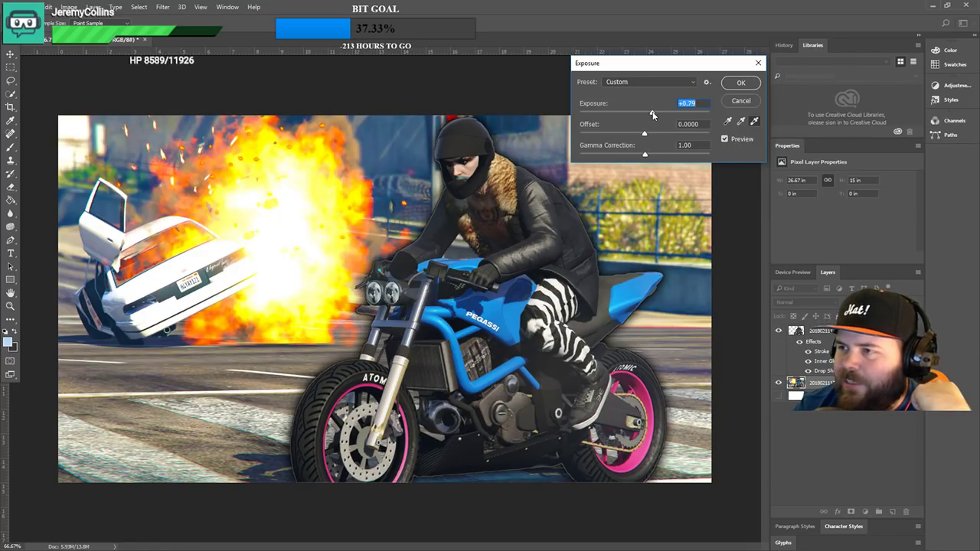
left_click_drag(655, 110, 650, 111)
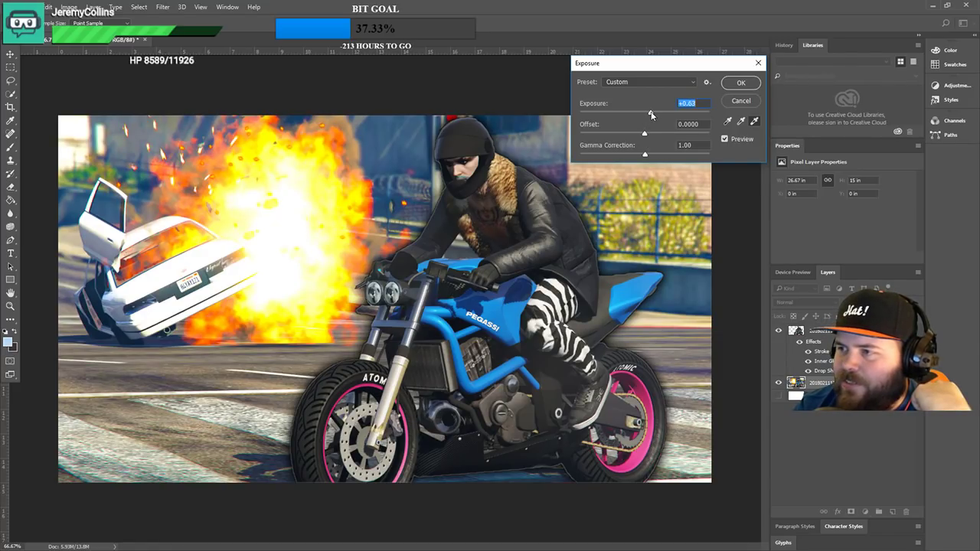
left_click(736, 99)
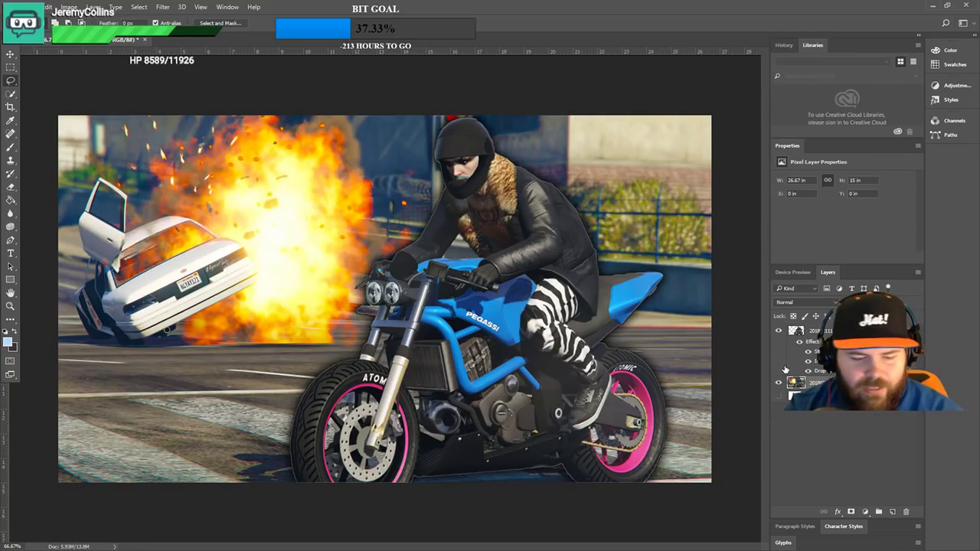
- Toggle one layer's visibility and run Topaz photoFXlab on the composed thumbnail
left_click(783, 370)
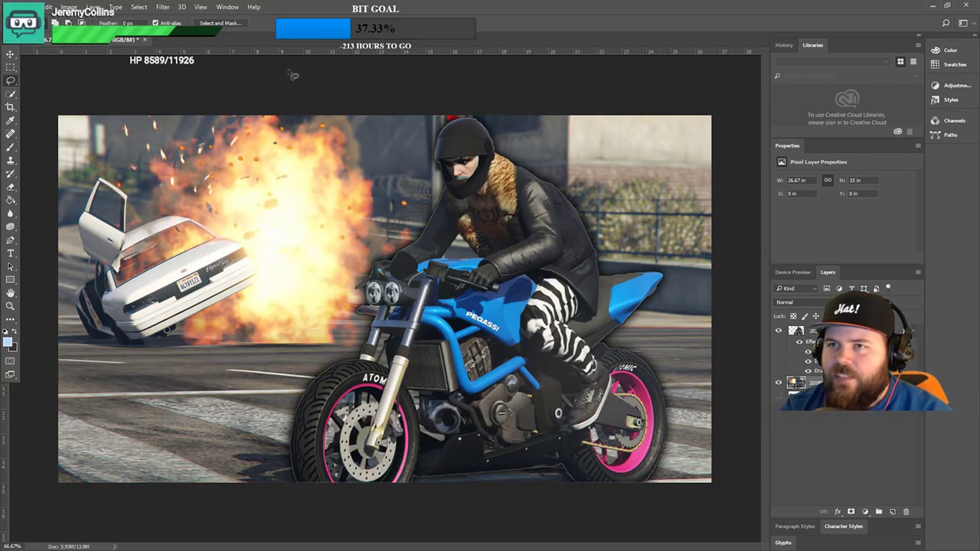
left_click(170, 8)
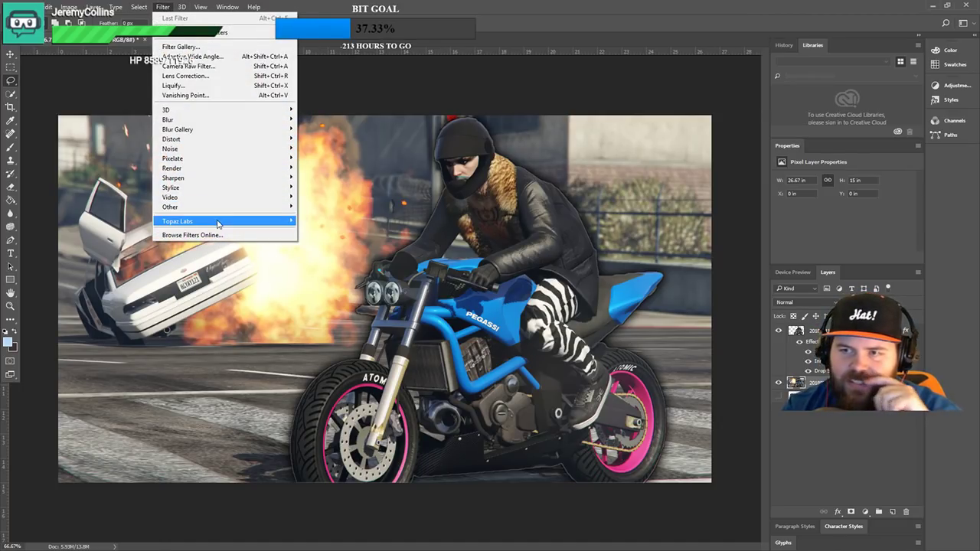
mouse_move(218, 224)
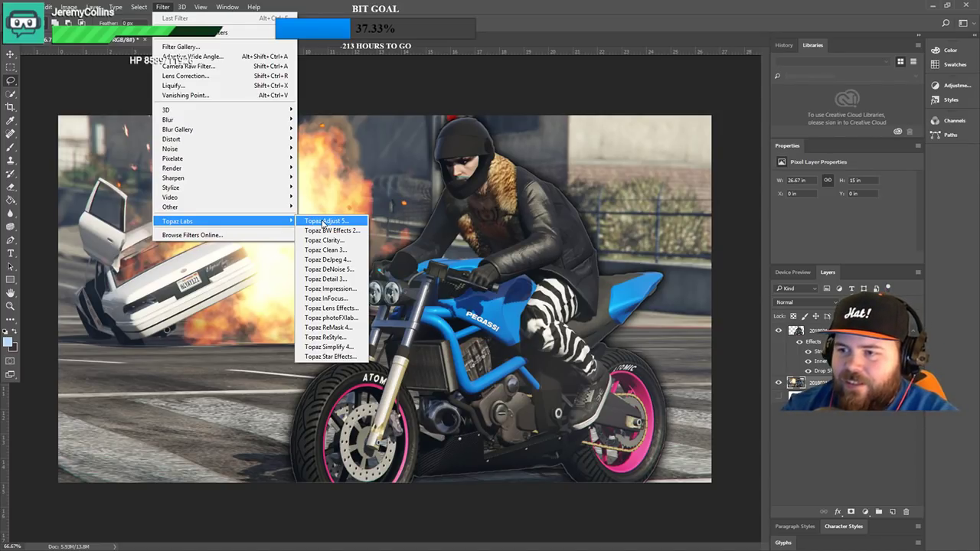
left_click(342, 320)
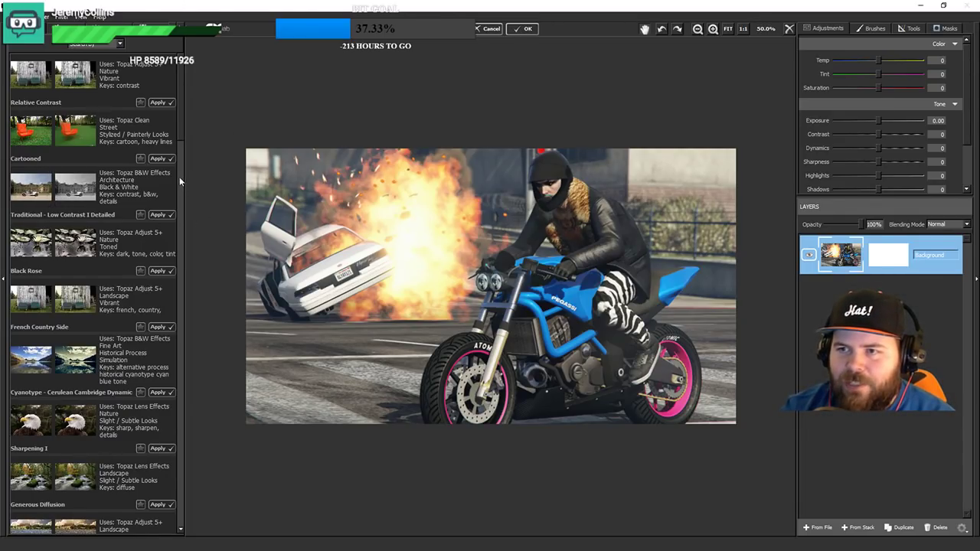
- Preview the Cartooned preset, then apply it to the motorbike explosion scene
left_click(170, 159)
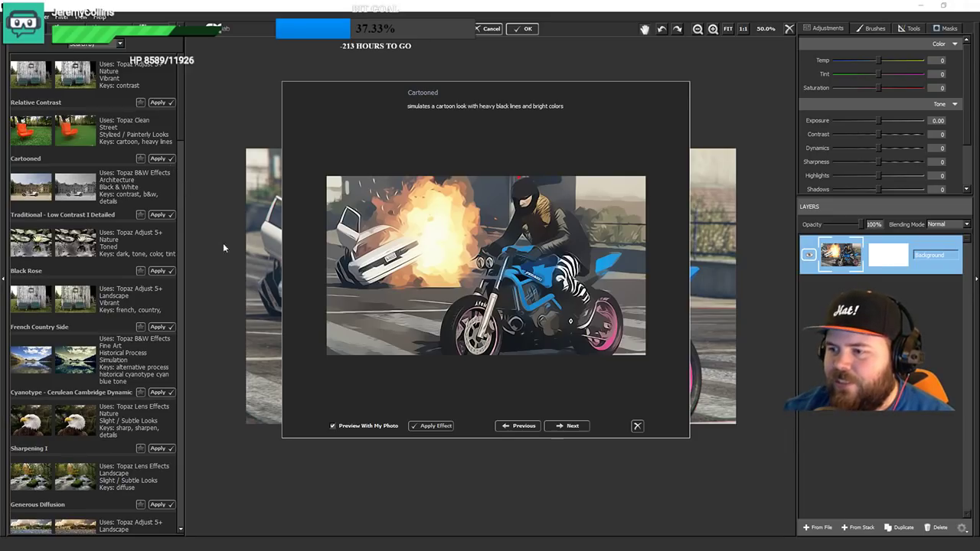
left_click(436, 426)
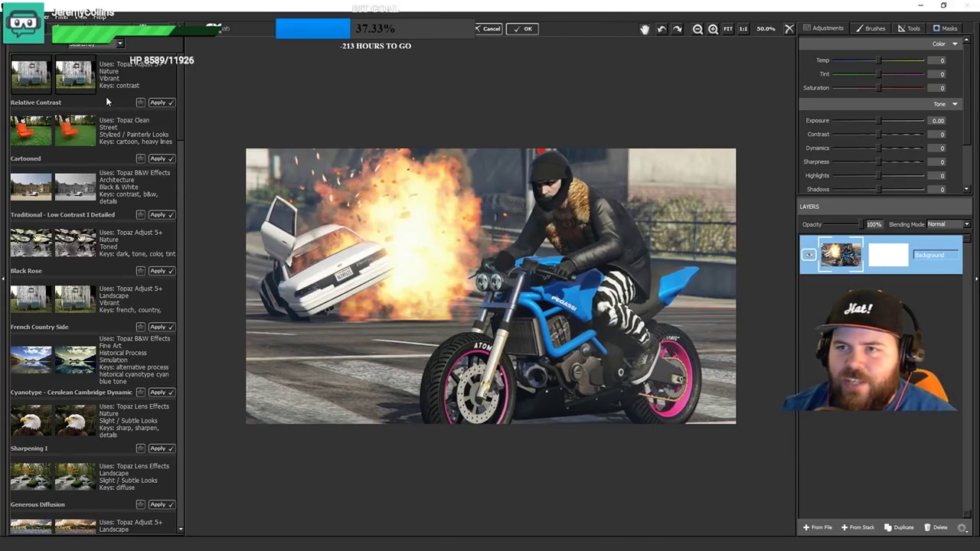
left_click(167, 160)
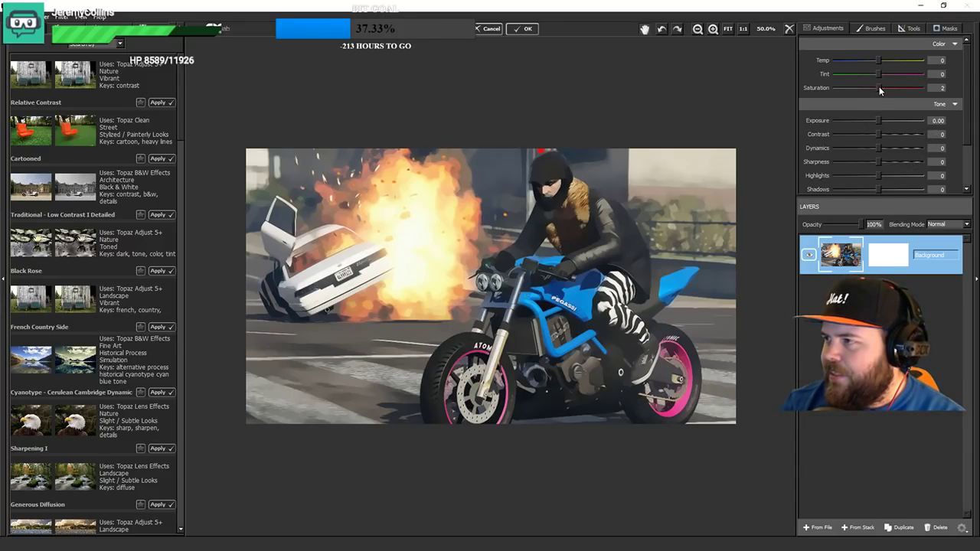
- Raise saturation to 9, exposure to 1.04 and sharpness to maximum, lift shadows, and set whites to 80
left_click_drag(880, 89, 903, 91)
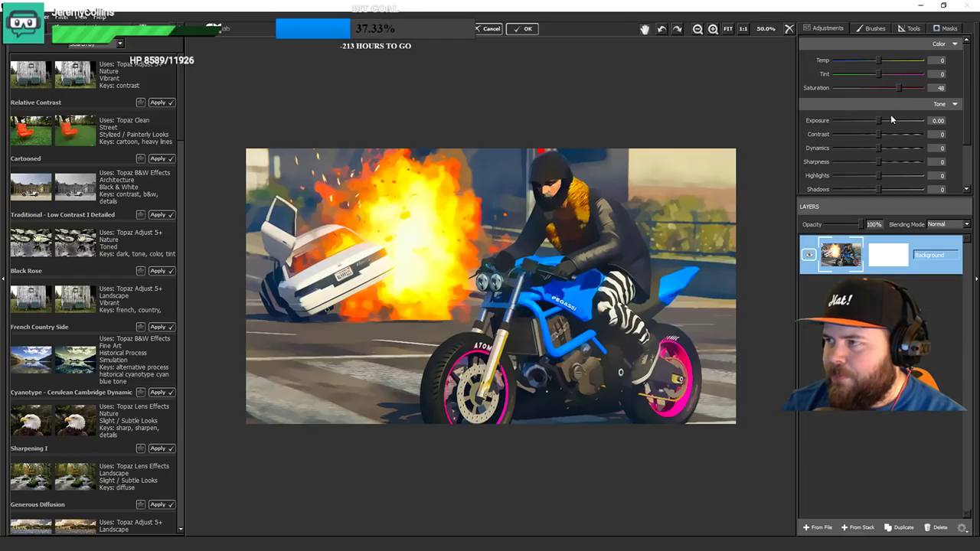
left_click_drag(880, 125, 898, 154)
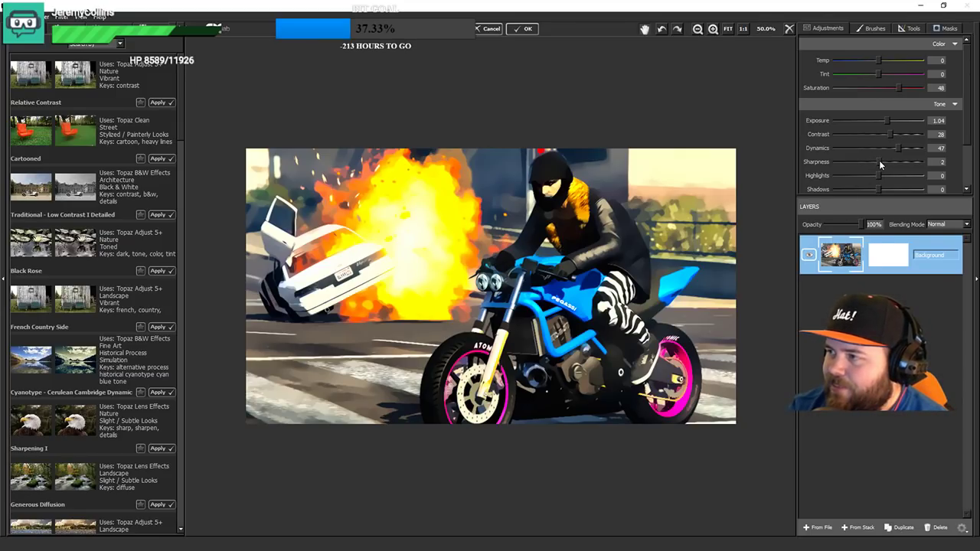
left_click_drag(879, 160, 924, 174)
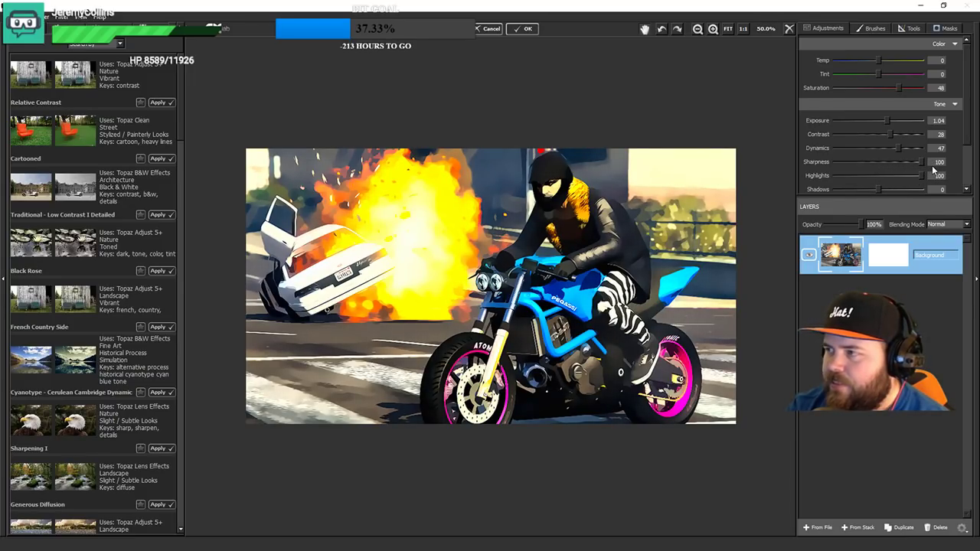
mouse_move(880, 191)
left_mouse_down()
mouse_move(851, 194)
mouse_move(904, 181)
mouse_move(848, 188)
mouse_move(895, 186)
left_mouse_up()
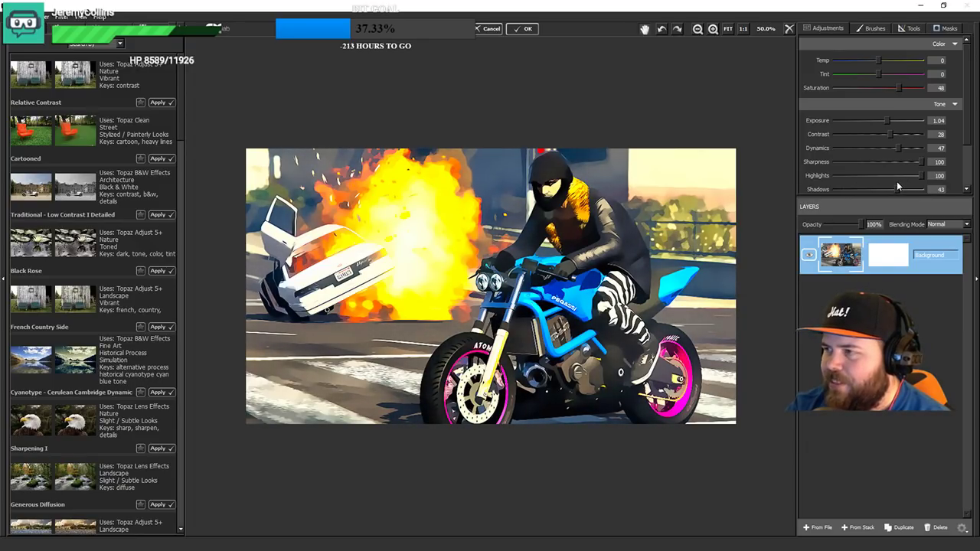
scroll(967, 125, "down", 2)
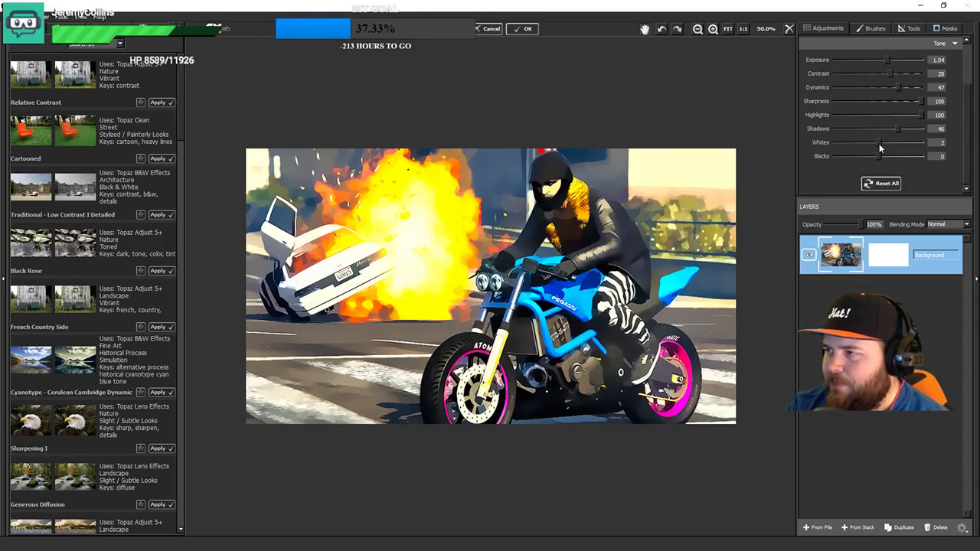
left_click_drag(881, 143, 879, 164)
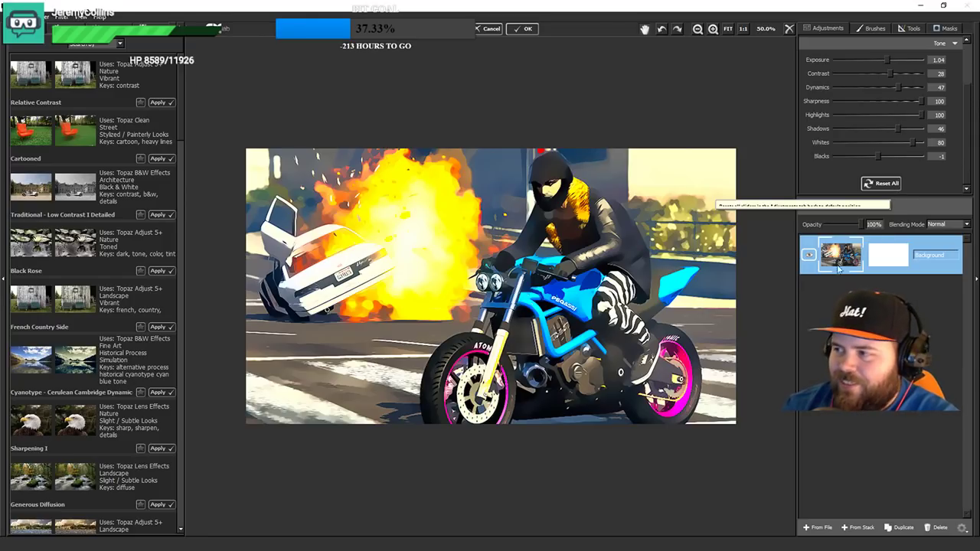
- Commit the photoFXlab result and launch Topaz Star Effects on the rider-and-bike cutout
left_click(524, 29)
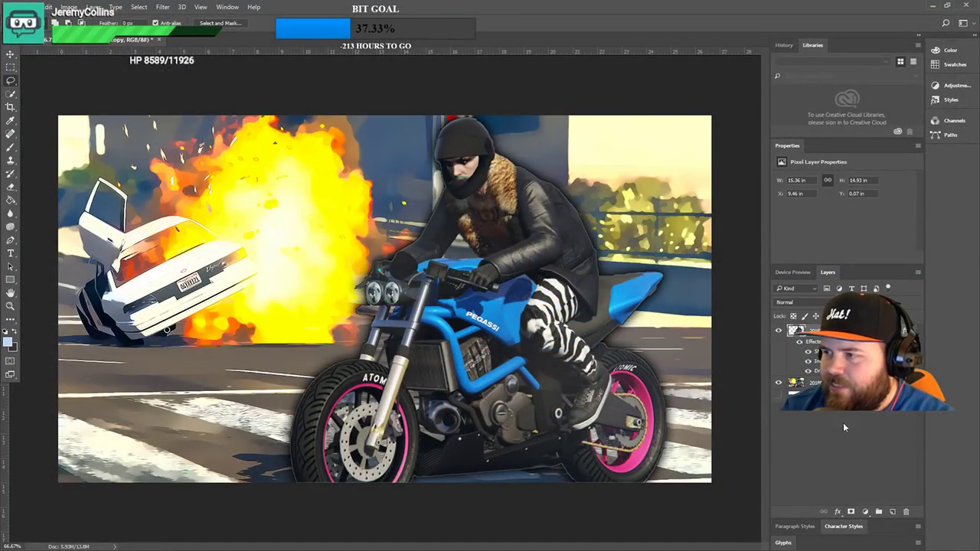
left_click(162, 7)
mouse_move(220, 224)
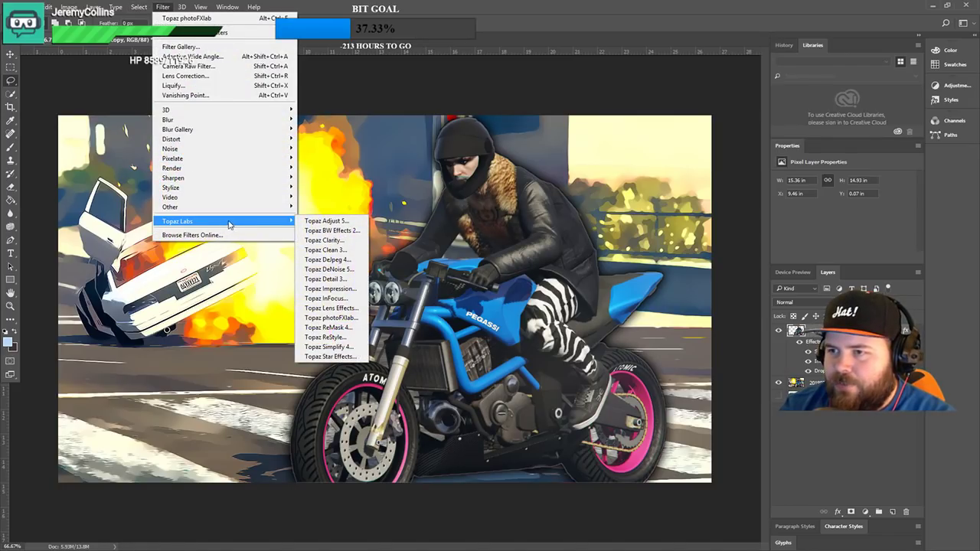
left_click(342, 357)
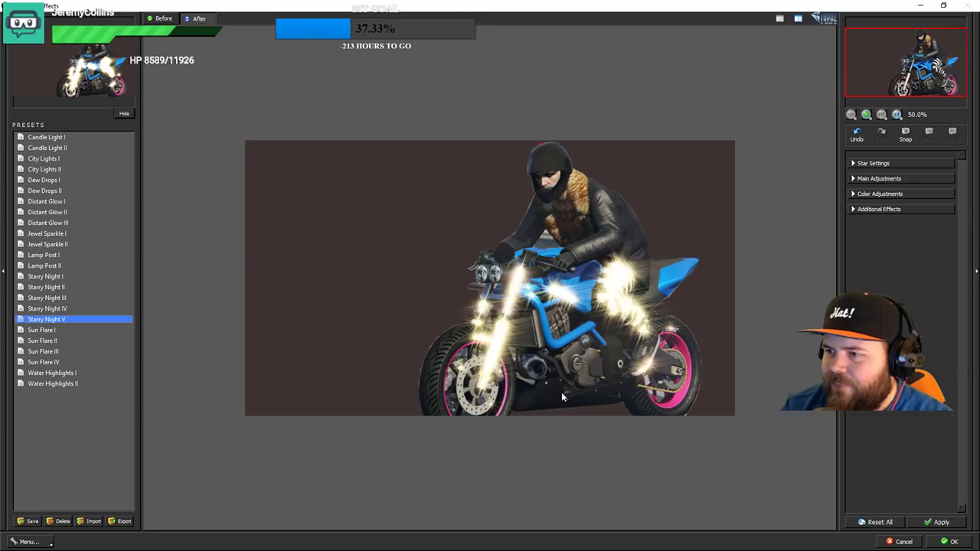
- Expand Main Adjustments, test dimming the star luminance, then undo back to 0.30
left_click(854, 165)
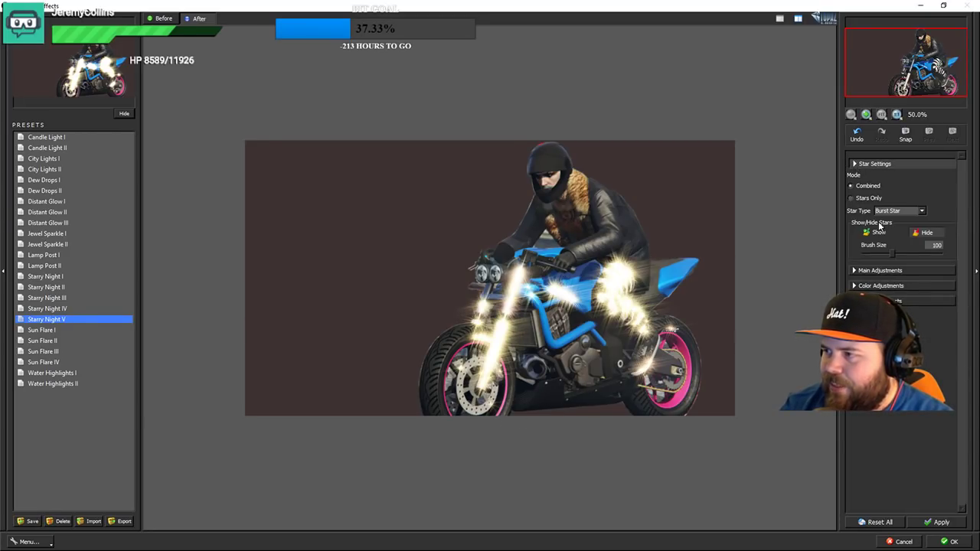
left_click(855, 165)
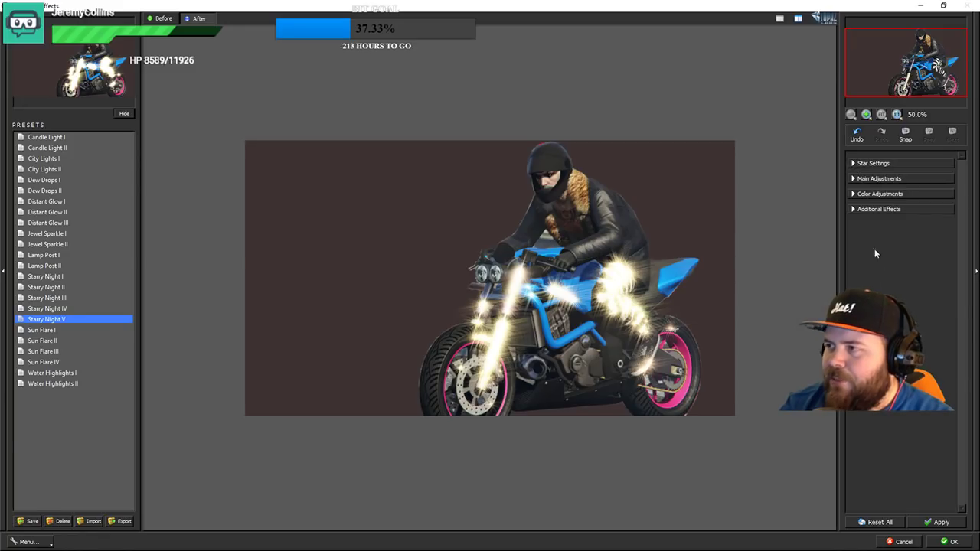
left_click(854, 178)
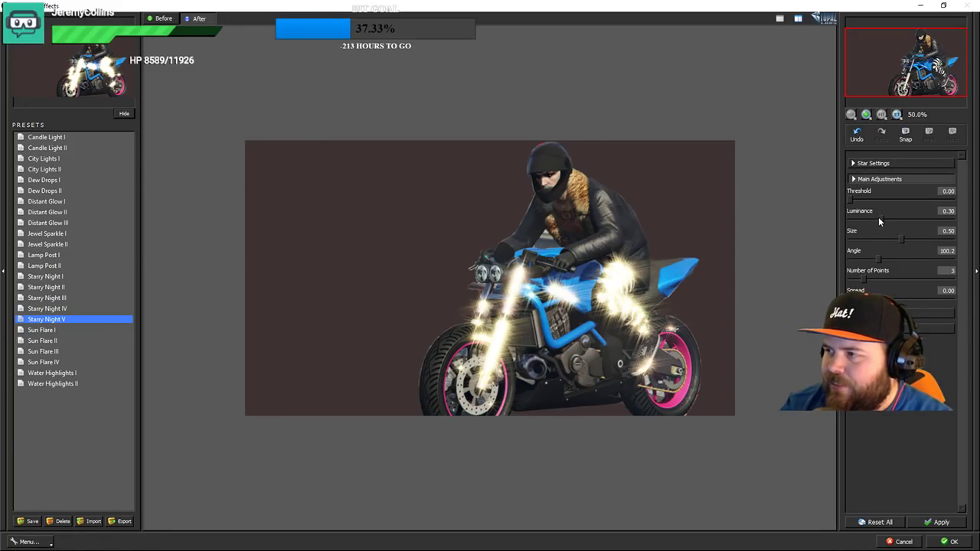
left_click_drag(880, 217, 856, 220)
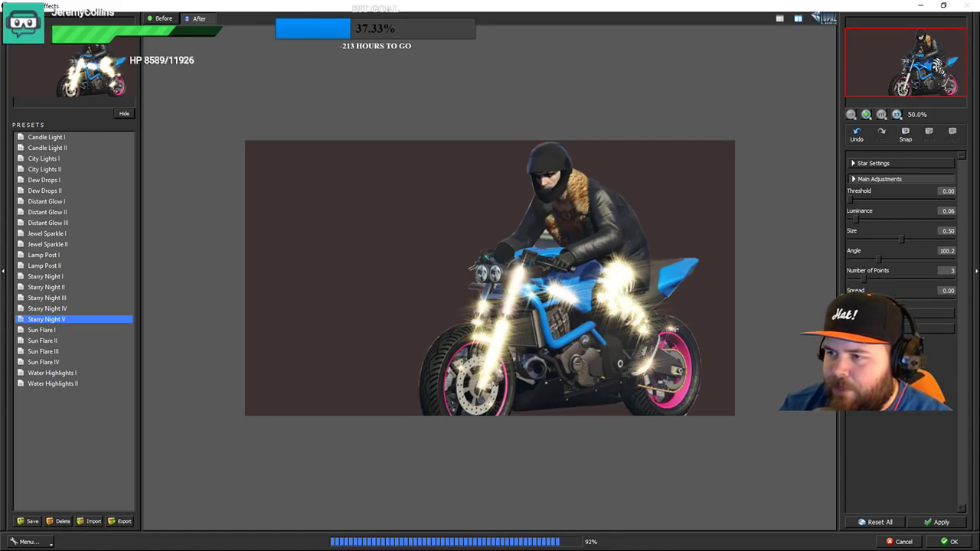
left_click_drag(864, 218, 847, 222)
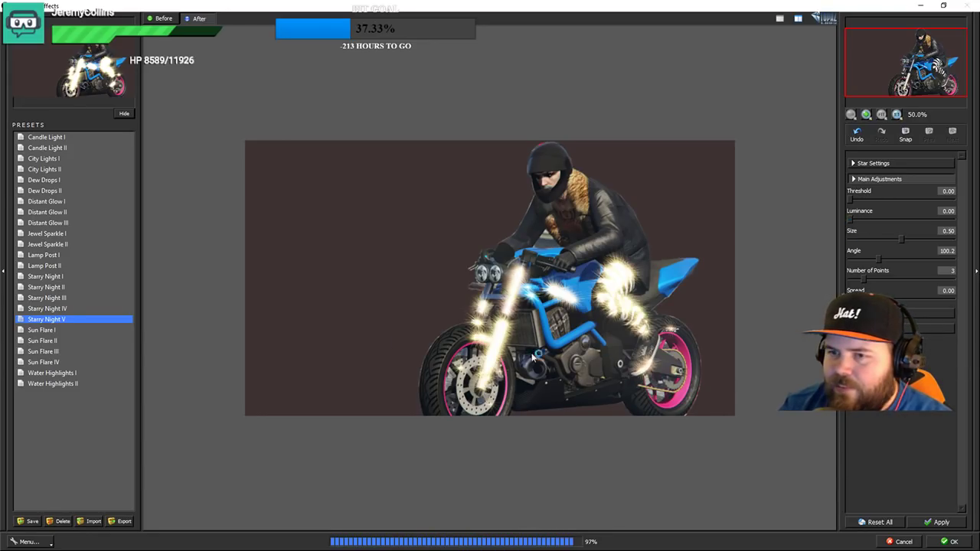
key("ctrl+z")
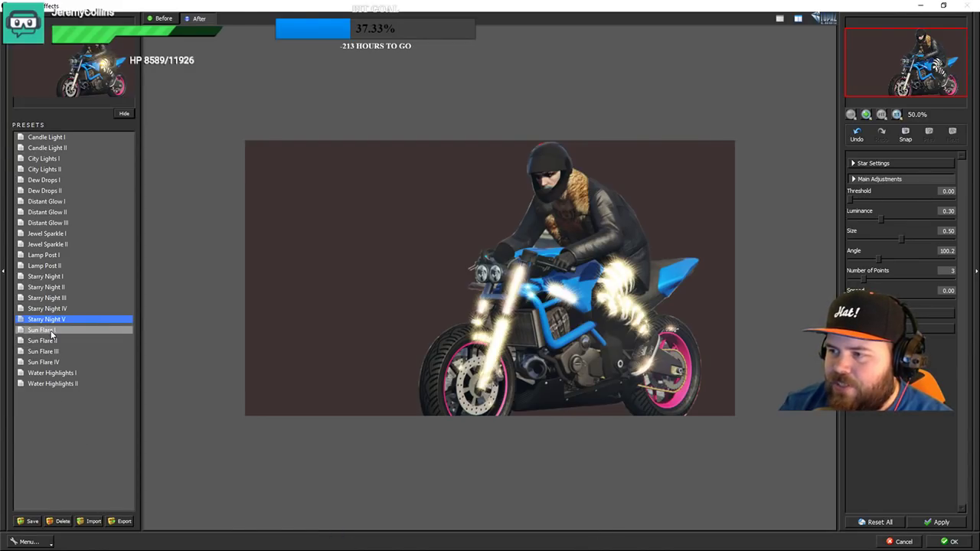
- Try Water Highlights I with luminance 0 and spread 0.78, then reset all and cancel
left_click(55, 374)
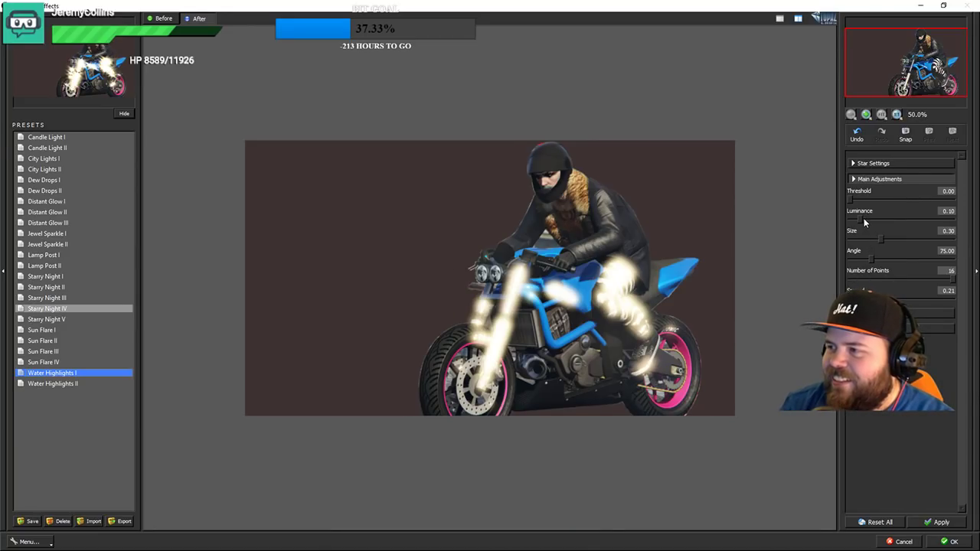
left_click_drag(861, 220, 846, 224)
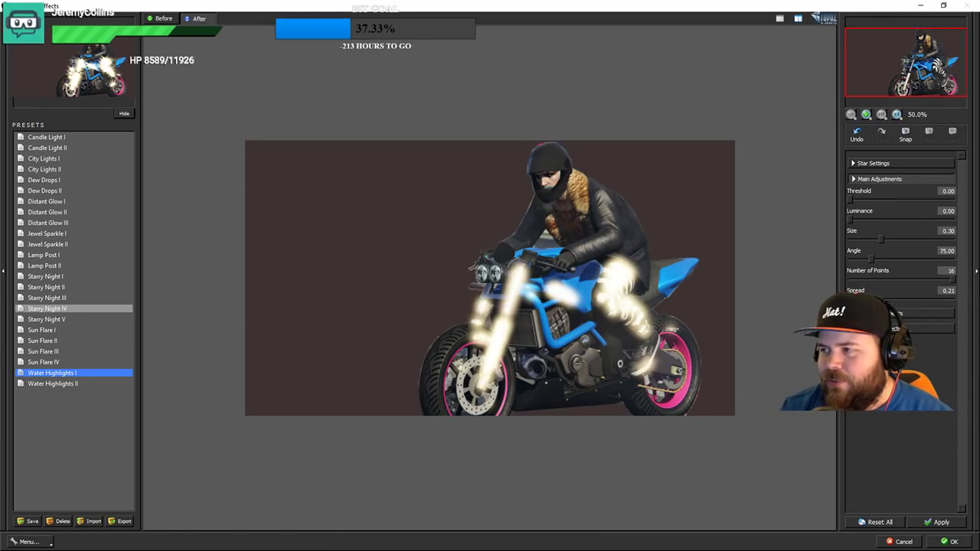
left_click_drag(870, 299, 931, 298)
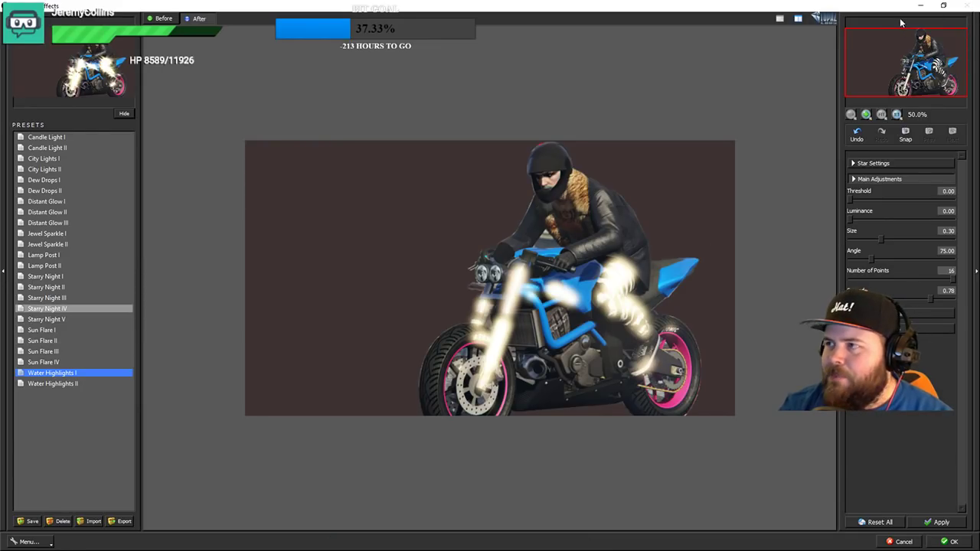
left_click(880, 522)
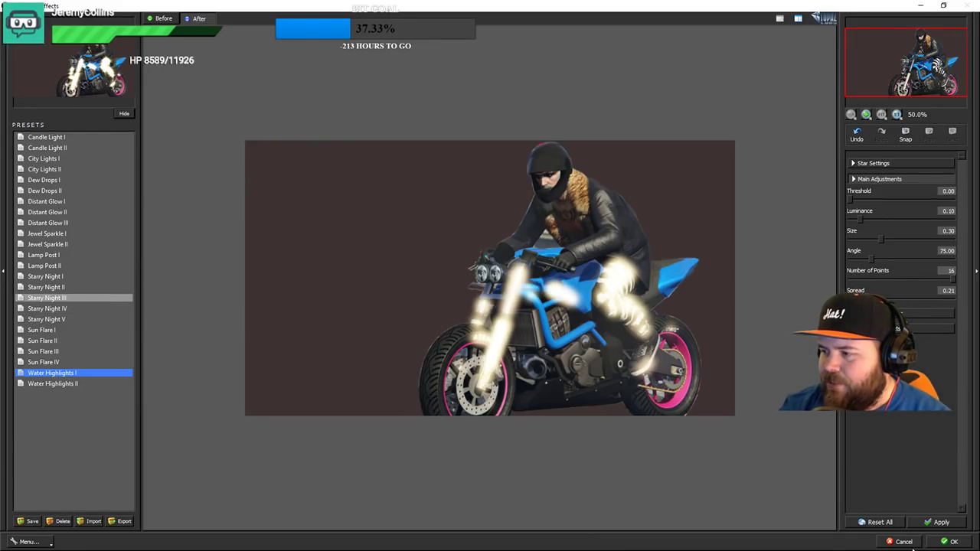
left_click(903, 542)
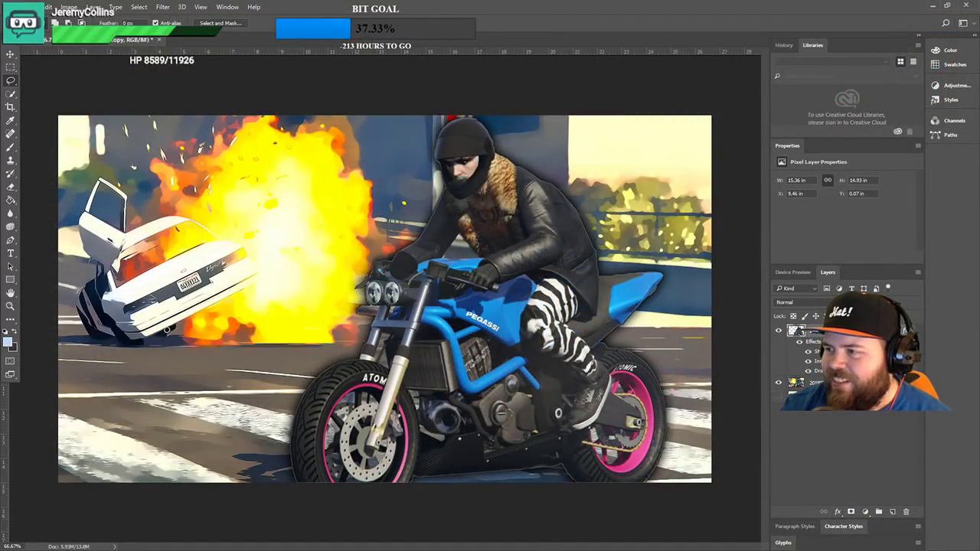
- Launch Topaz BW Effects 2 from the Topaz Labs filters on the image
left_click(162, 7)
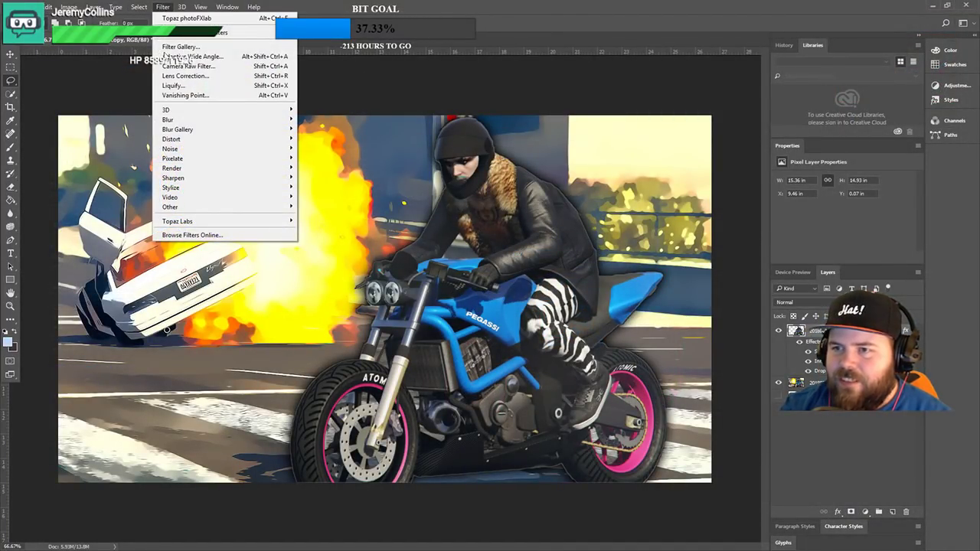
mouse_move(253, 222)
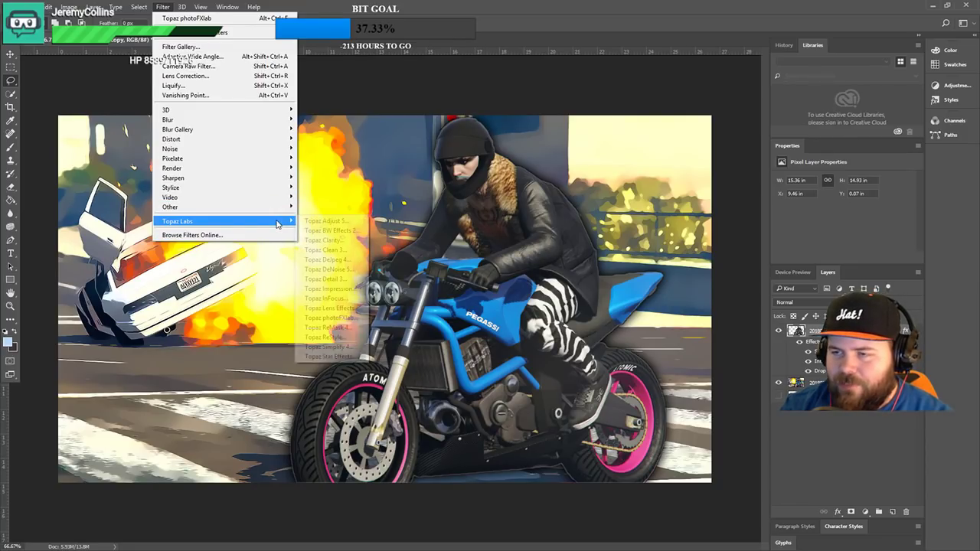
left_click(343, 233)
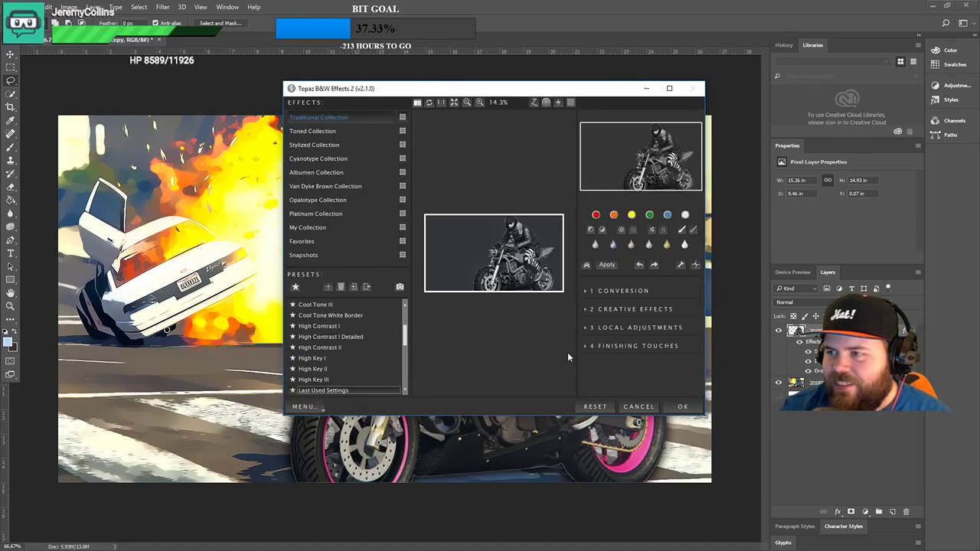
- Maximize B&W Effects, preview Underexposed I, then cancel and confirm leaving without changes
left_click(669, 88)
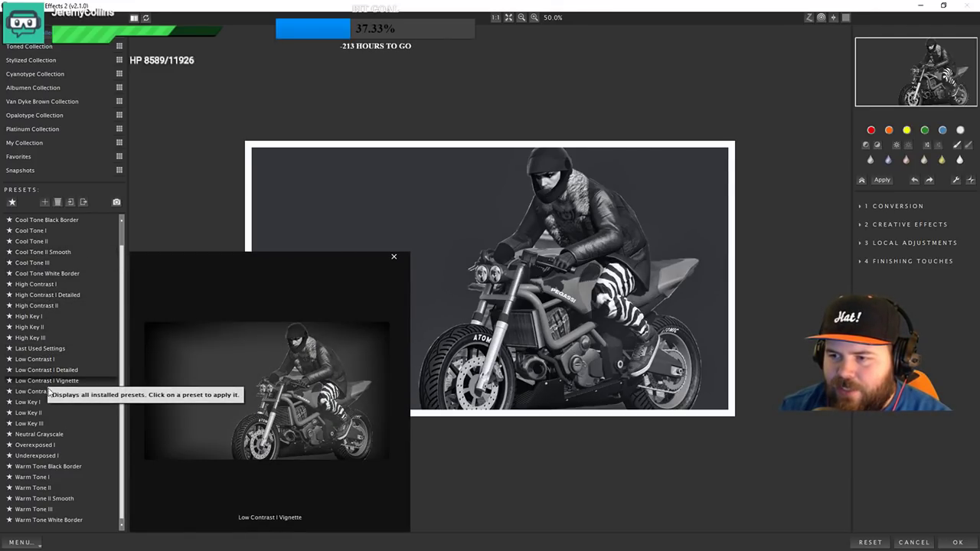
left_click(59, 455)
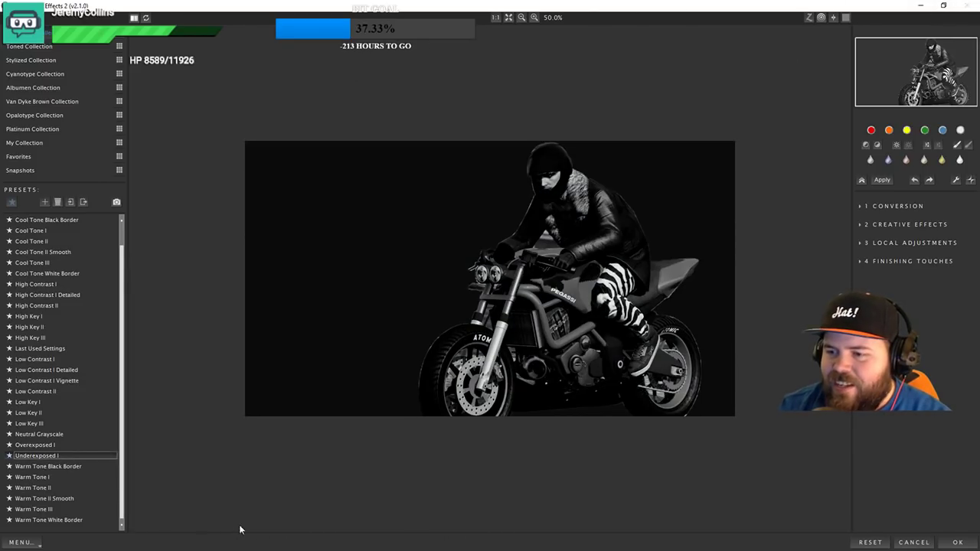
left_click(922, 544)
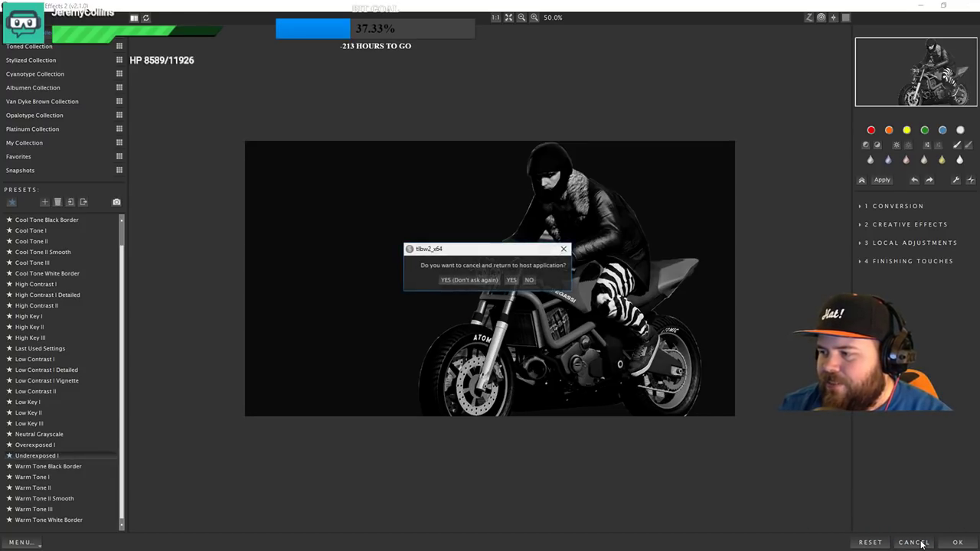
left_click(469, 280)
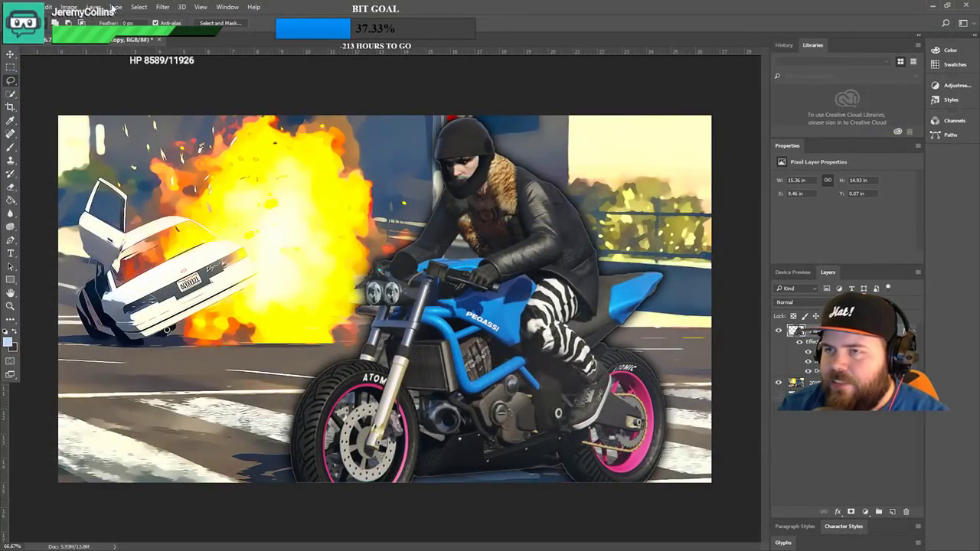
- Run Topaz Impression from the Topaz Labs filters and dismiss the launch-failure error
left_click(164, 7)
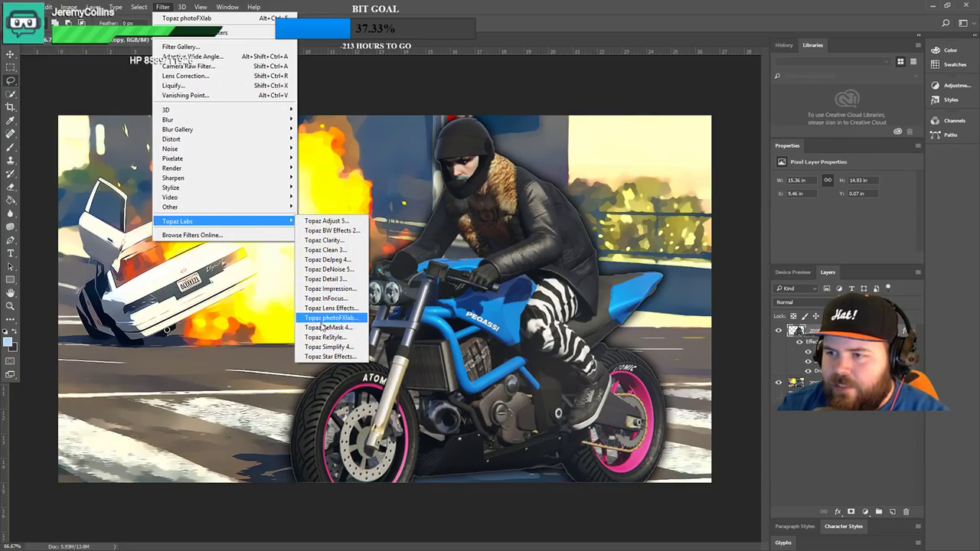
left_click(347, 289)
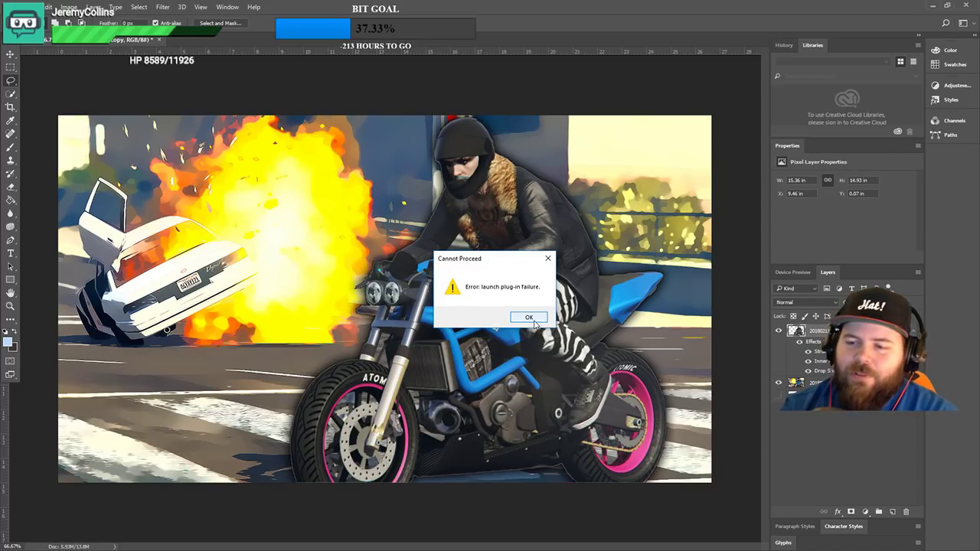
left_click(548, 258)
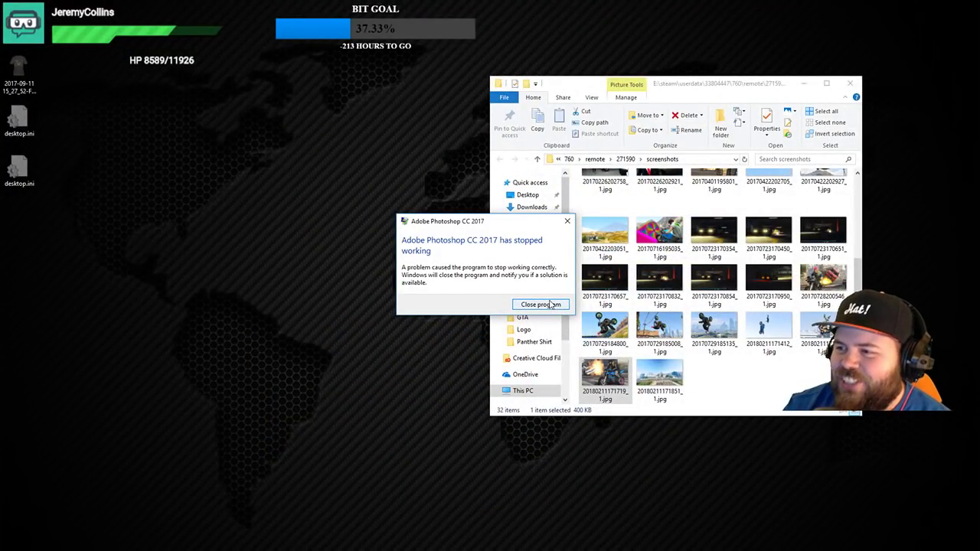
- Close the crashed Photoshop from its crash notice so it can be relaunched
left_click(540, 305)
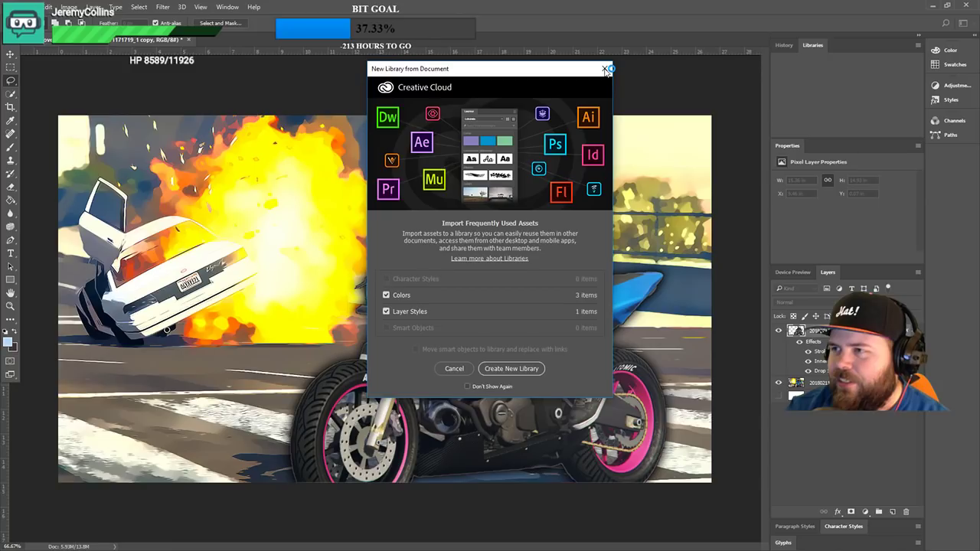
- Dismiss the New Library from Document prompt
left_click(604, 71)
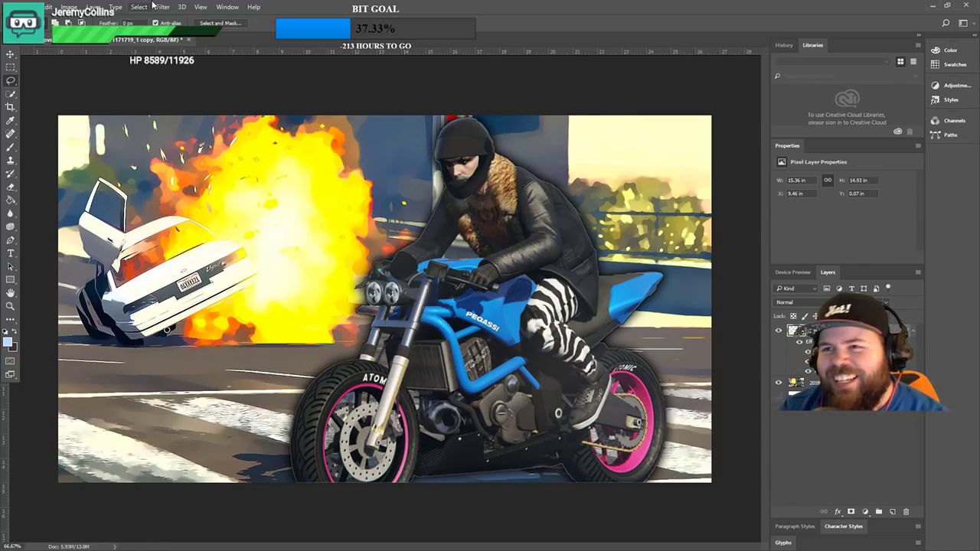
- Launch Filter > Topaz Labs > Topaz photoFXlab on the rider-and-motorbike layer
left_click(162, 7)
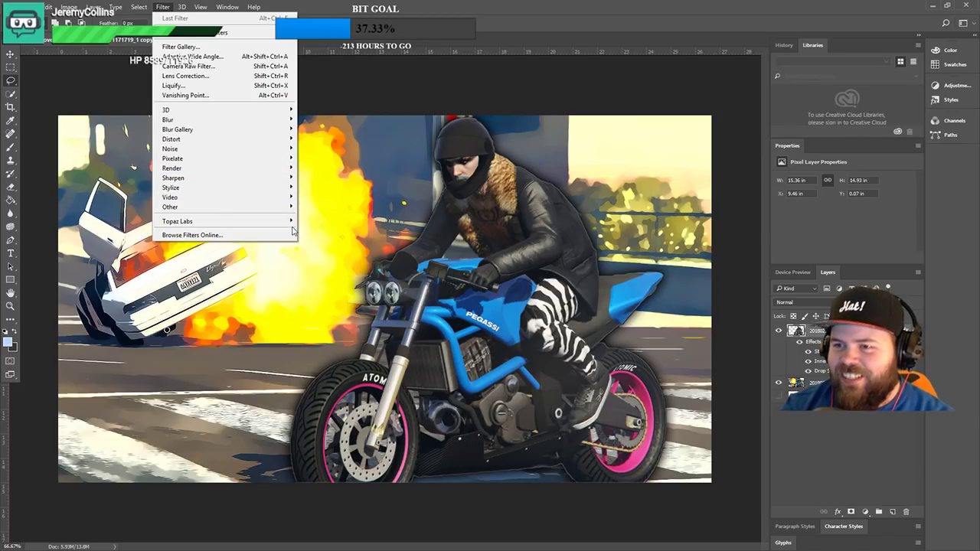
mouse_move(292, 222)
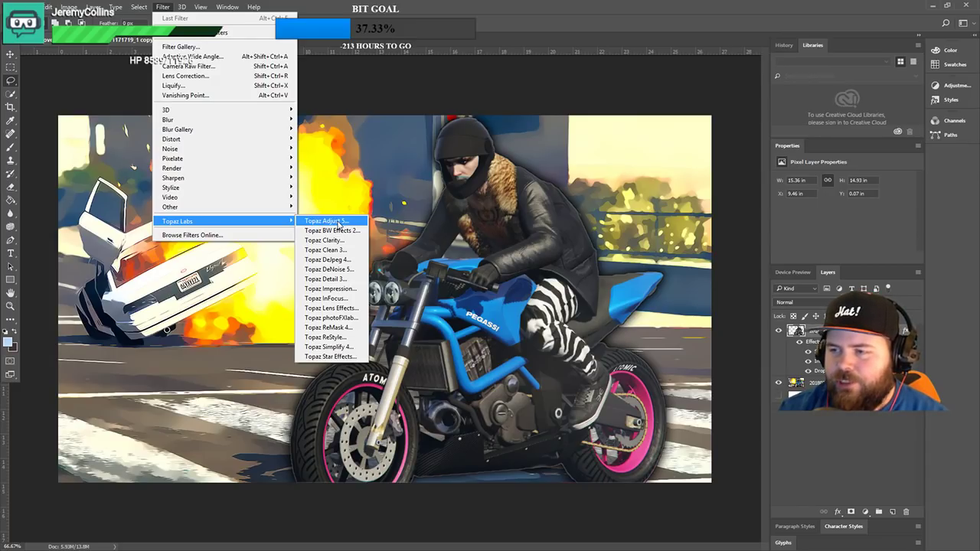
left_click(329, 318)
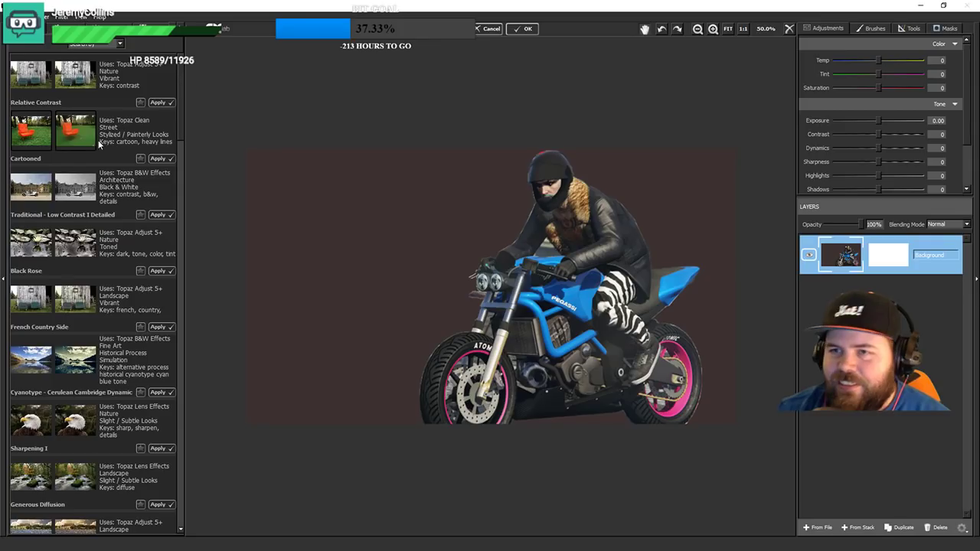
- Apply the Cartooned preset, then raise sharpness to 100, saturation to 38 and highlights to 100
left_click(169, 157)
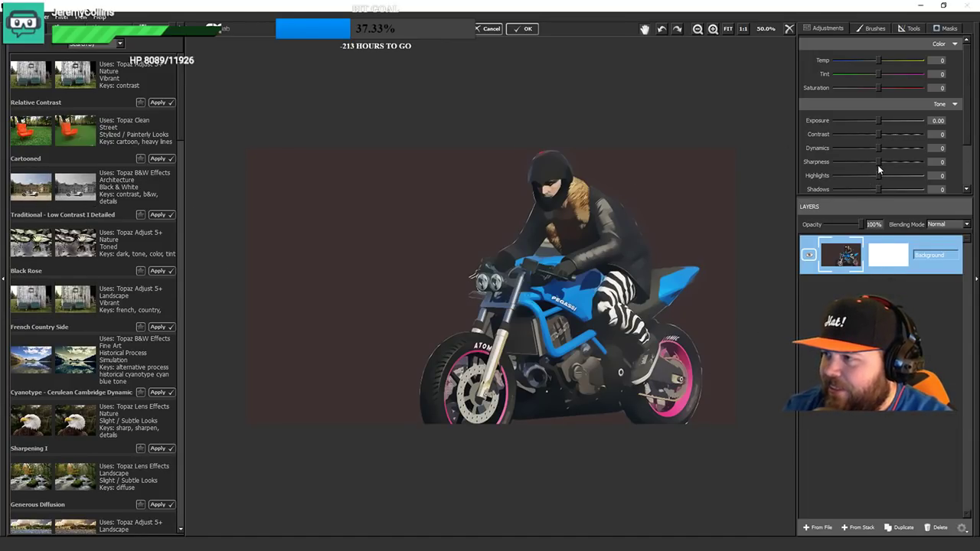
left_click_drag(881, 164, 957, 162)
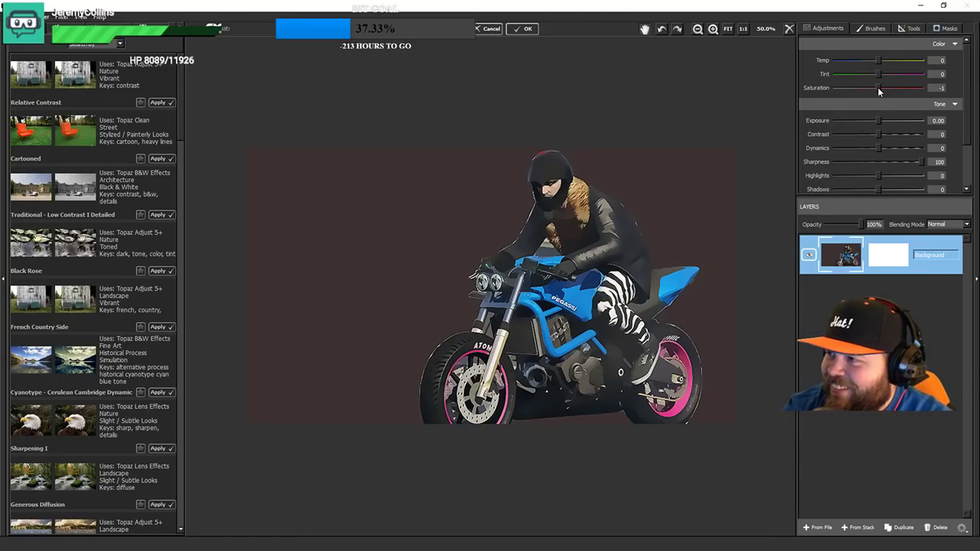
left_click_drag(879, 91, 900, 155)
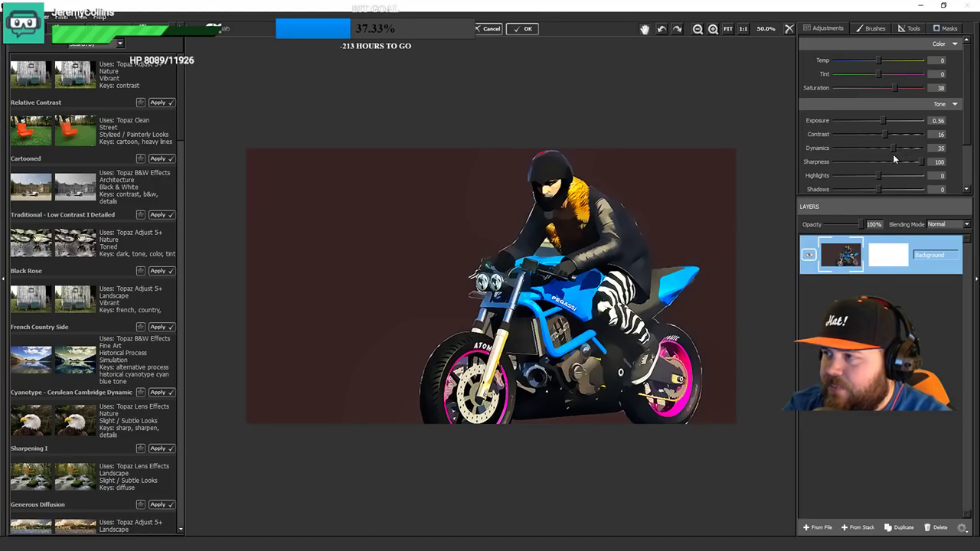
left_click_drag(878, 176, 899, 191)
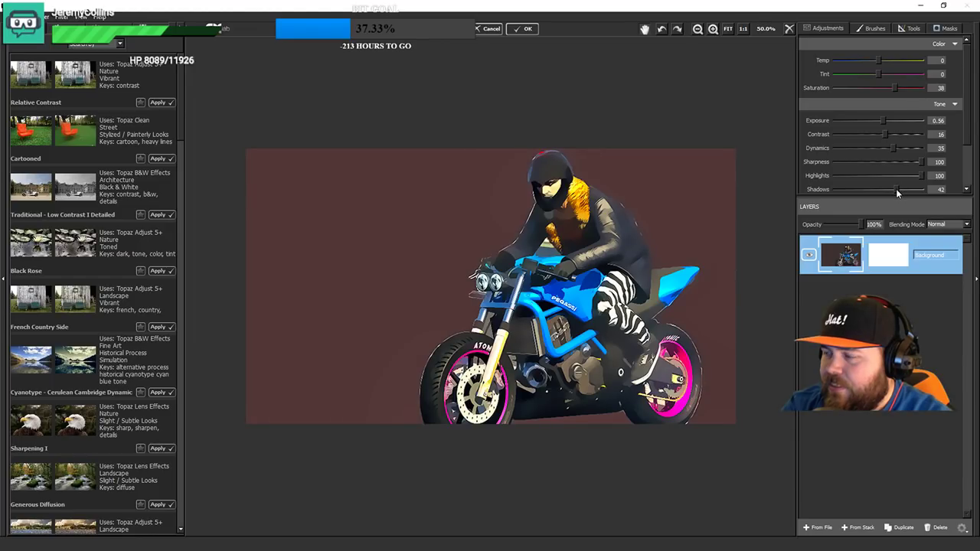
- Fine-tune the tone sliders further, bringing Whites up to 54
left_click_drag(962, 149, 966, 165)
scroll(899, 159, "down", 1)
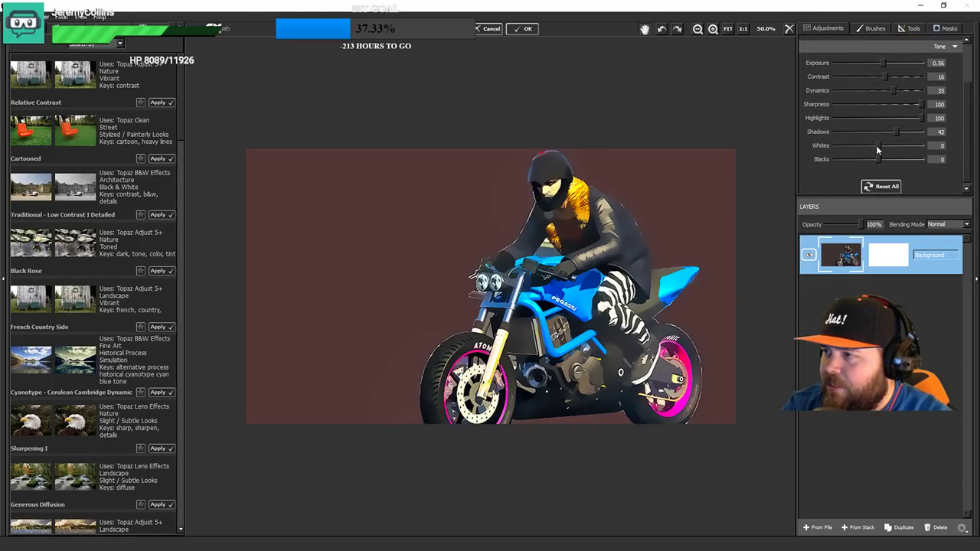
left_click_drag(878, 144, 902, 158)
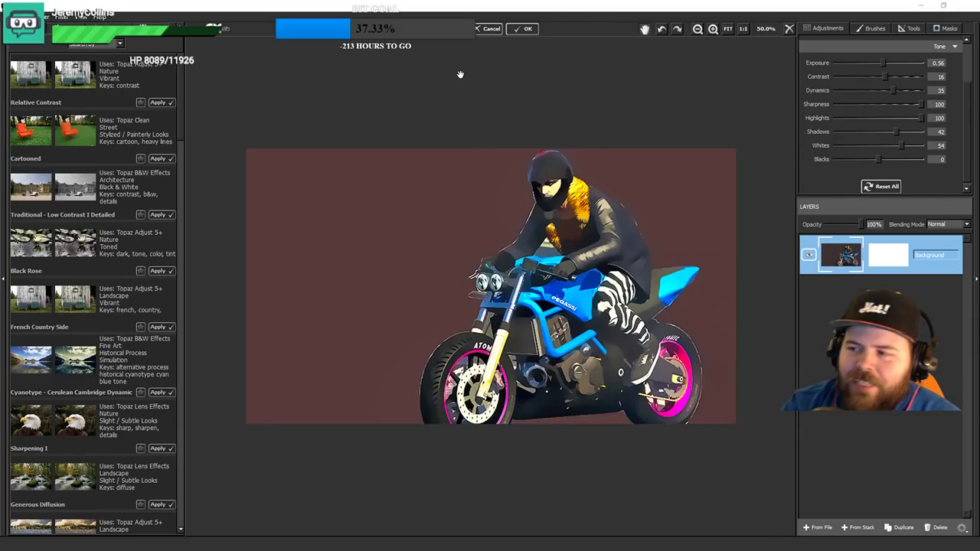
- Apply the photoFXlab result, then undo it to restore the rider's photographic look
key("Return")
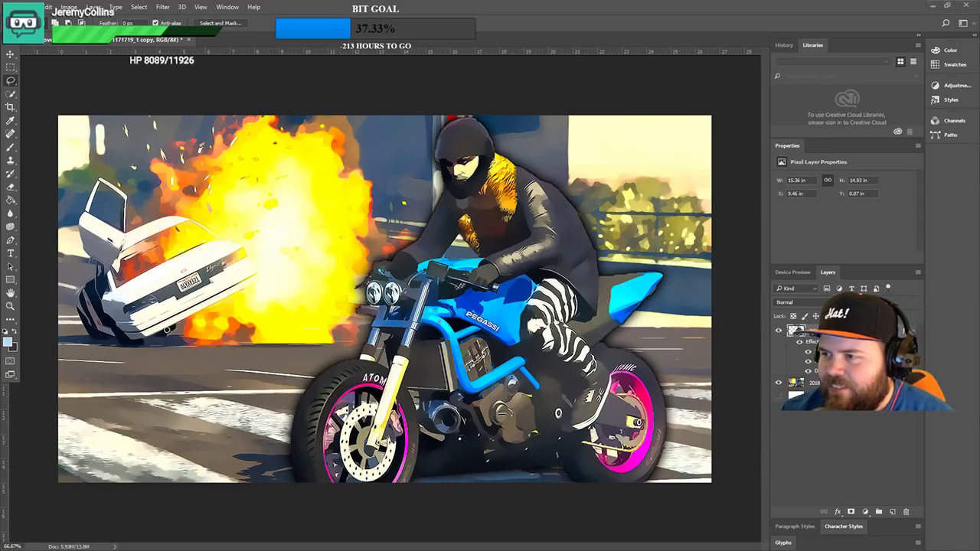
key("alt+z")
key("alt+z")
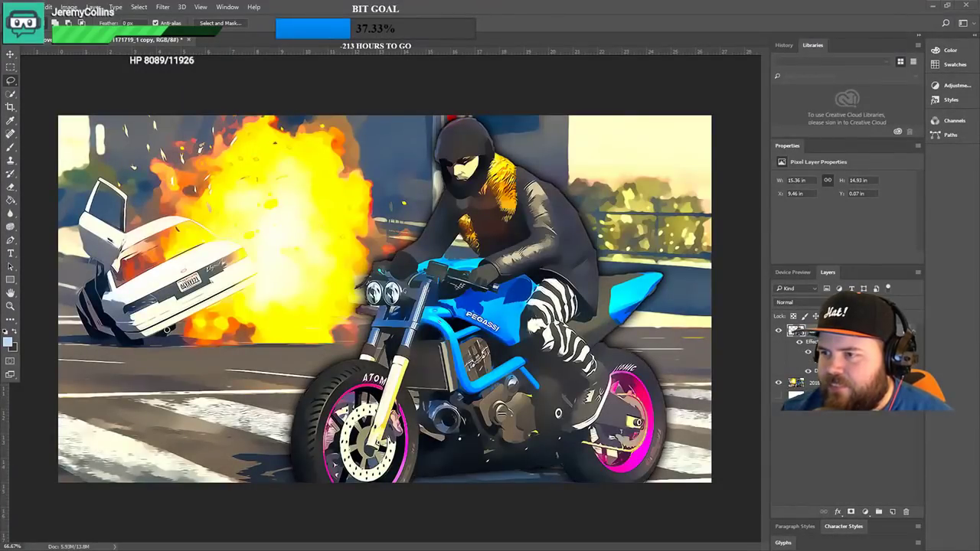
key("alt+z")
key("alt+z")
key("alt+z")
key("alt+z")
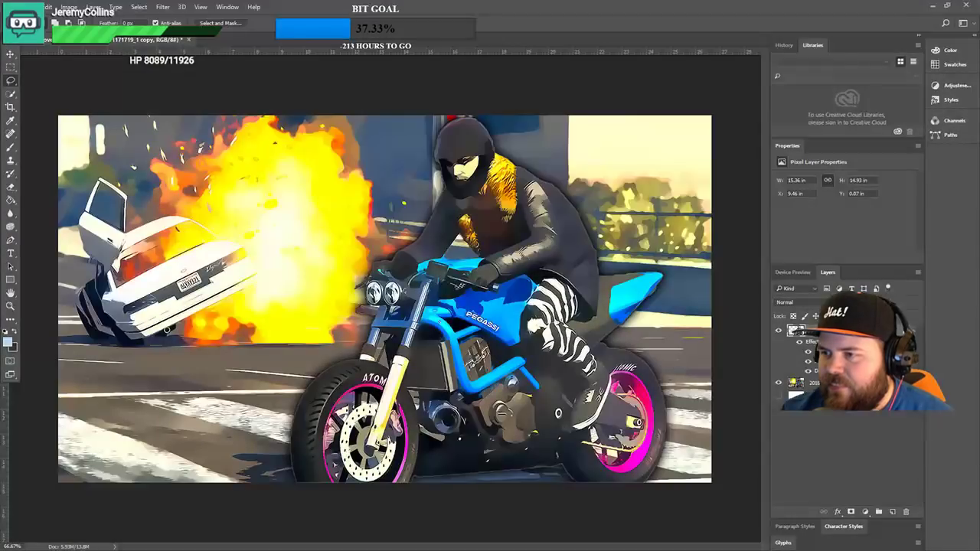
key("ctrl+z")
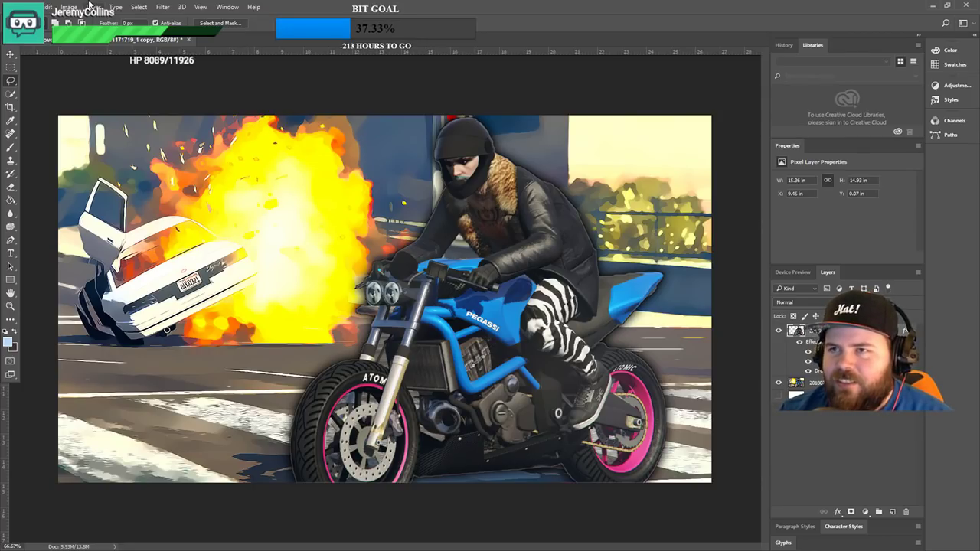
- Reopen Topaz photoFXlab on the rider layer and apply the Cartooned preset
left_click(162, 7)
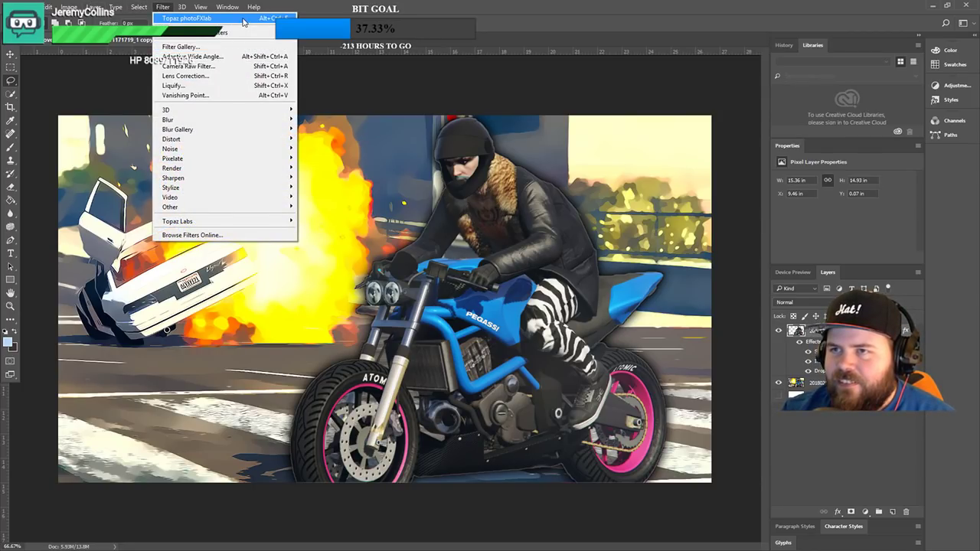
mouse_move(269, 210)
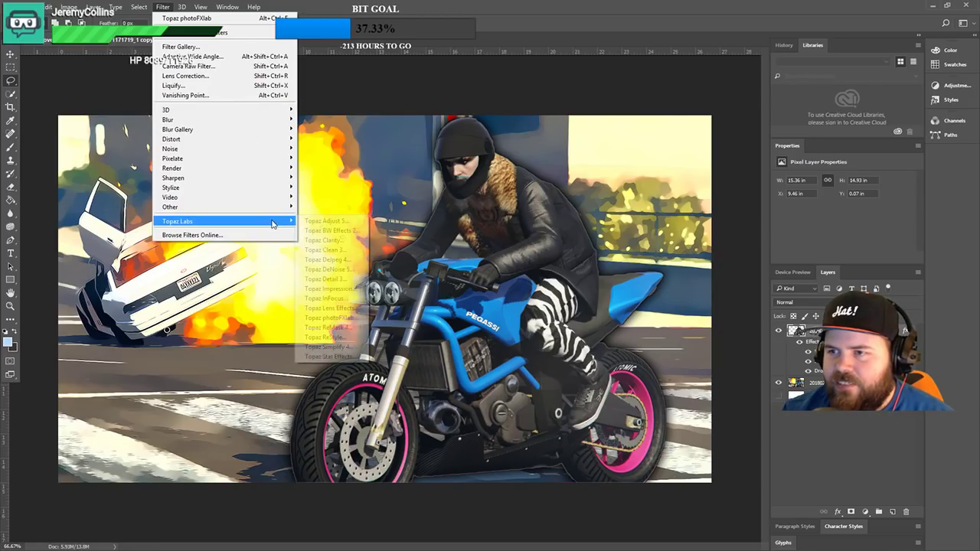
left_click(351, 319)
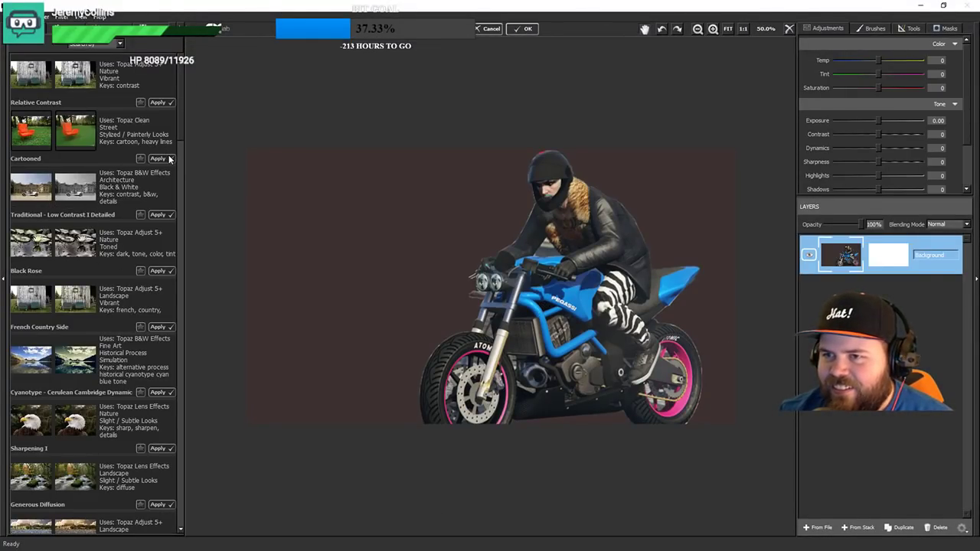
left_click(167, 158)
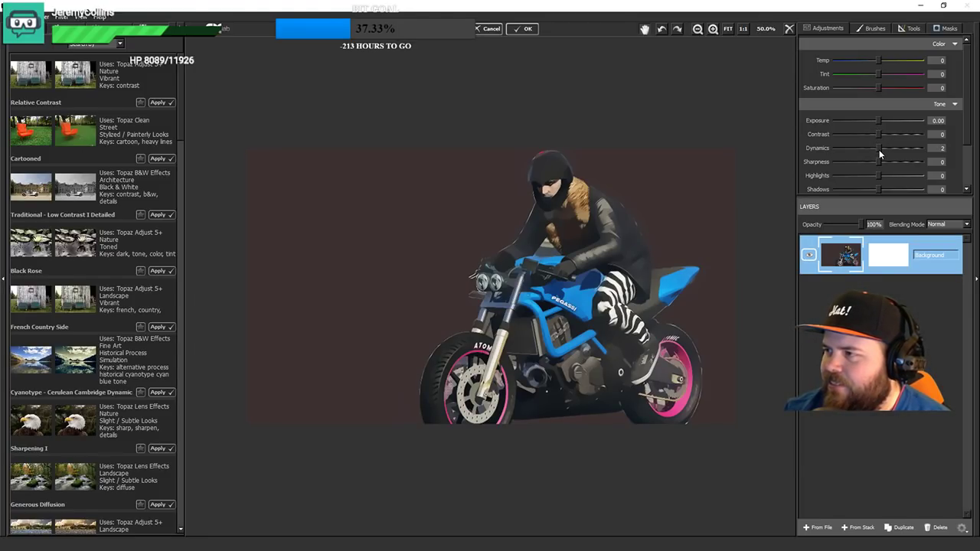
- Set Dynamics to 50, Contrast to 5, Highlights to -100 and Shadows to -4
left_click_drag(879, 149, 917, 168)
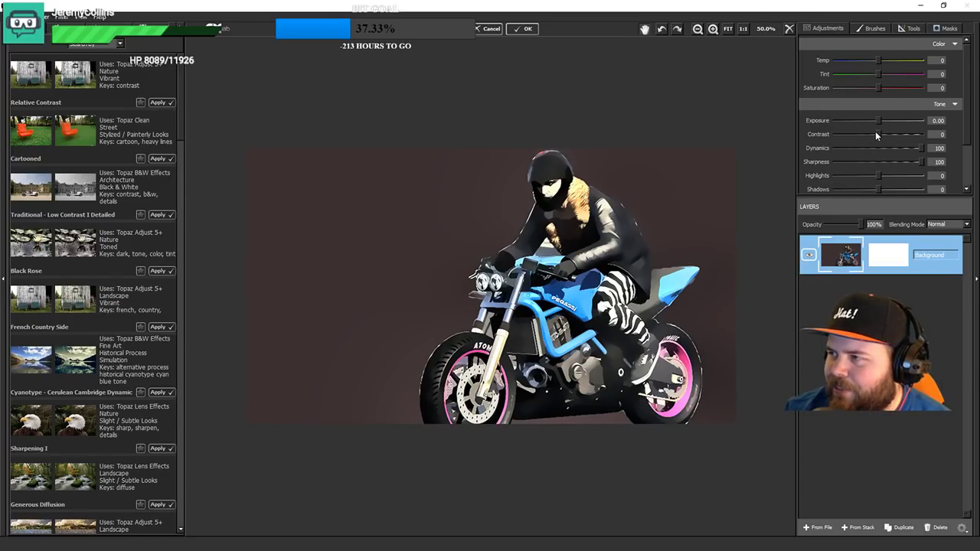
mouse_move(878, 137)
left_mouse_down()
mouse_move(887, 135)
mouse_move(876, 132)
mouse_move(882, 122)
left_mouse_up()
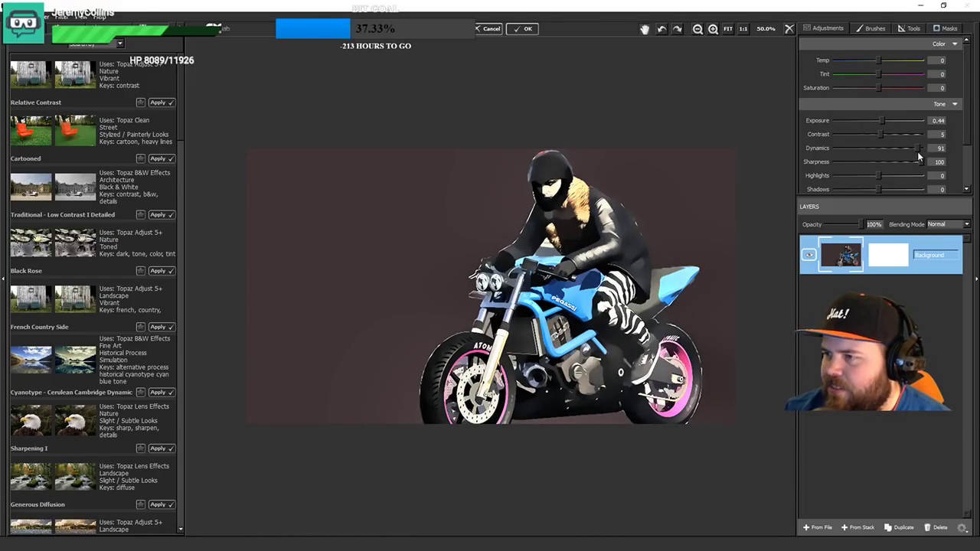
left_click_drag(919, 152, 911, 153)
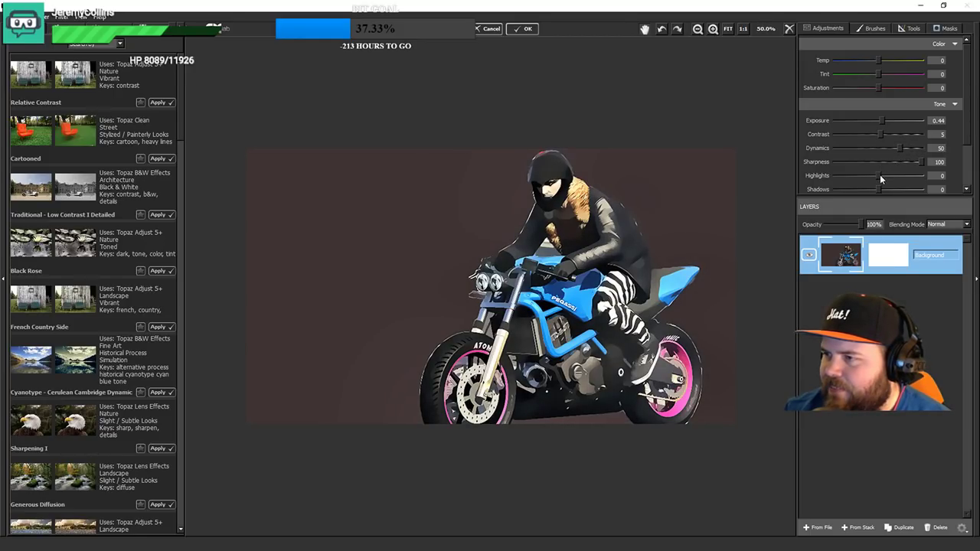
left_click_drag(880, 175, 767, 210)
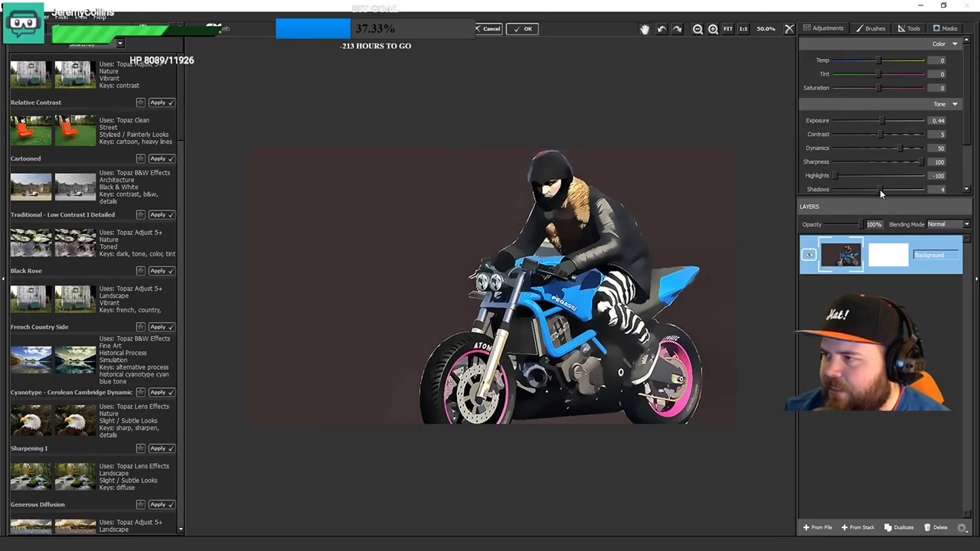
mouse_move(880, 190)
left_mouse_down()
mouse_move(889, 189)
mouse_move(867, 202)
mouse_move(931, 197)
mouse_move(867, 207)
mouse_move(875, 207)
left_mouse_up()
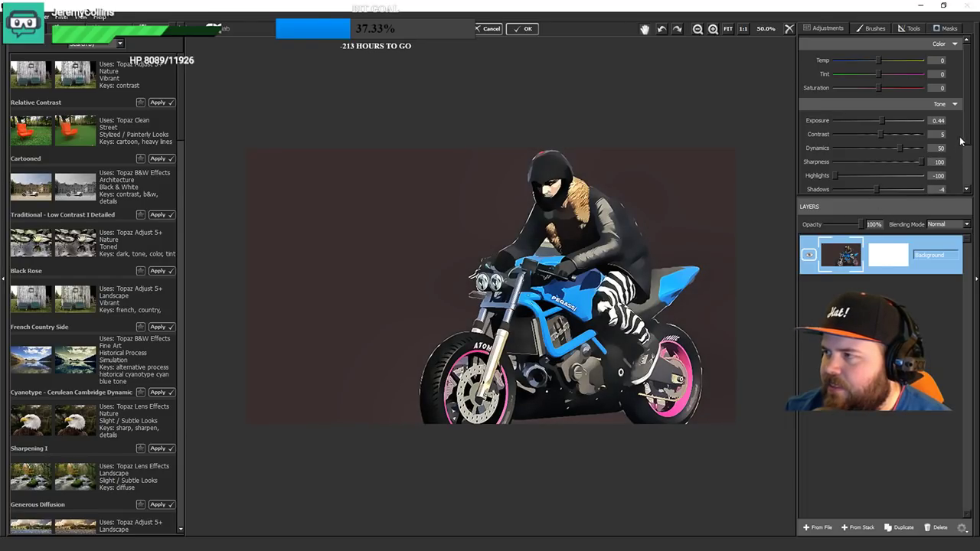
left_click_drag(969, 134, 971, 177)
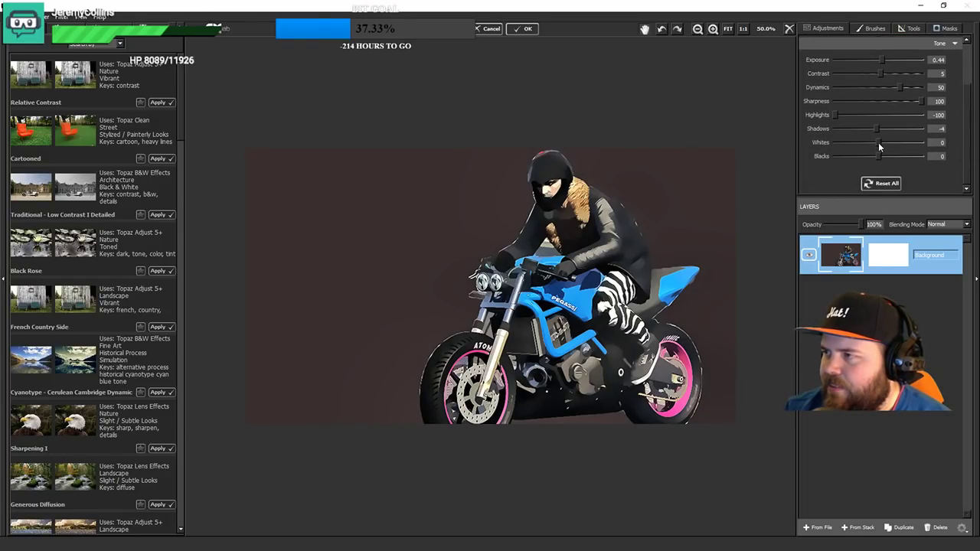
- Set Whites to 89 and Blacks to -7, and add a little saturation
left_click_drag(879, 142, 917, 142)
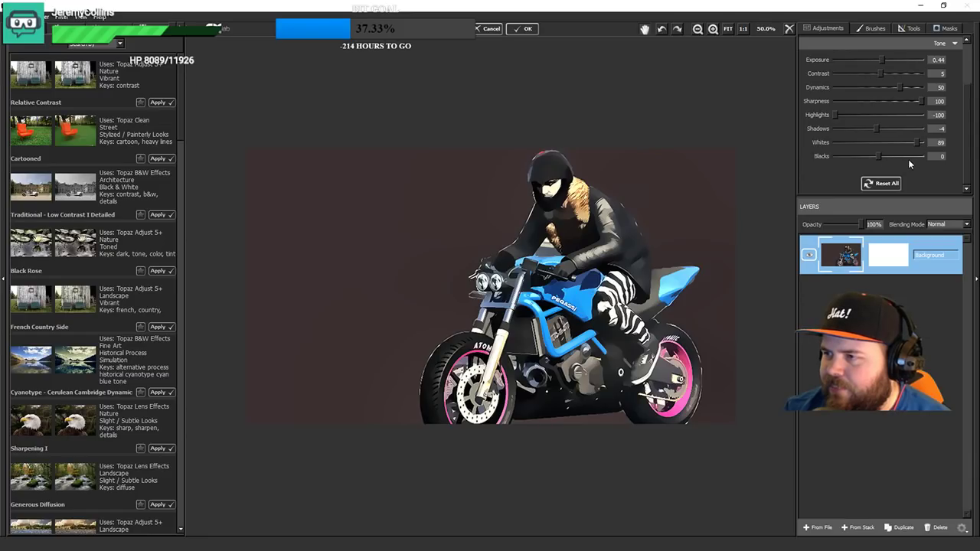
mouse_move(877, 156)
left_mouse_down()
mouse_move(859, 156)
mouse_move(875, 156)
left_mouse_up()
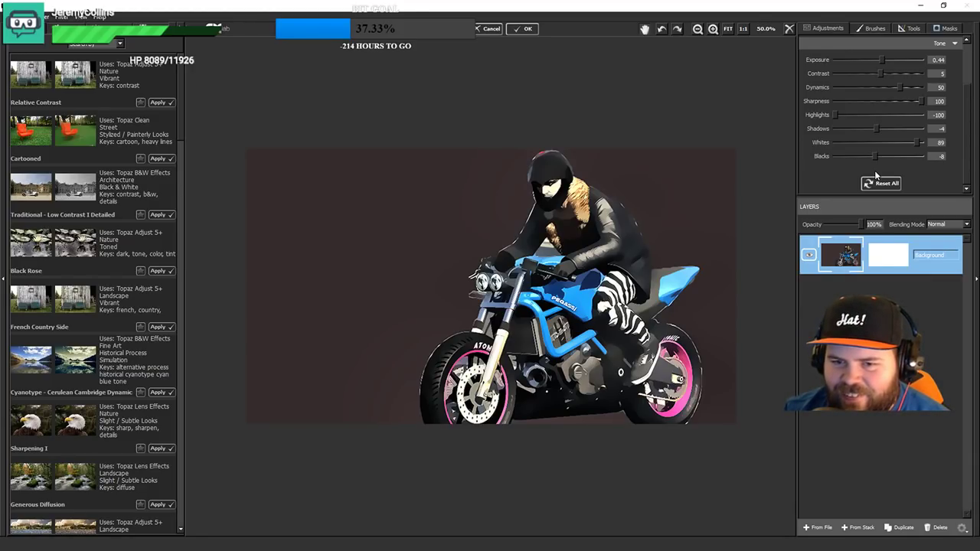
key("Right")
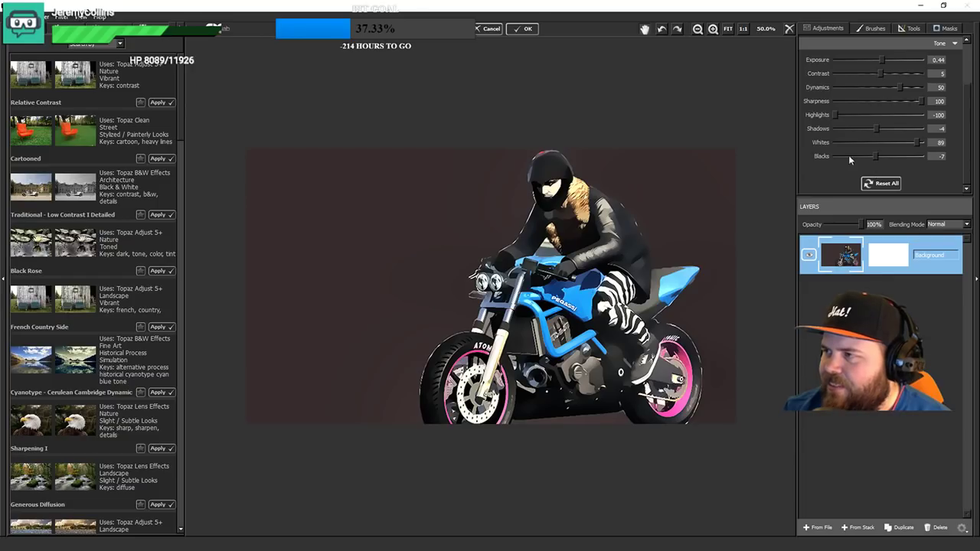
scroll(893, 91, "up", 2)
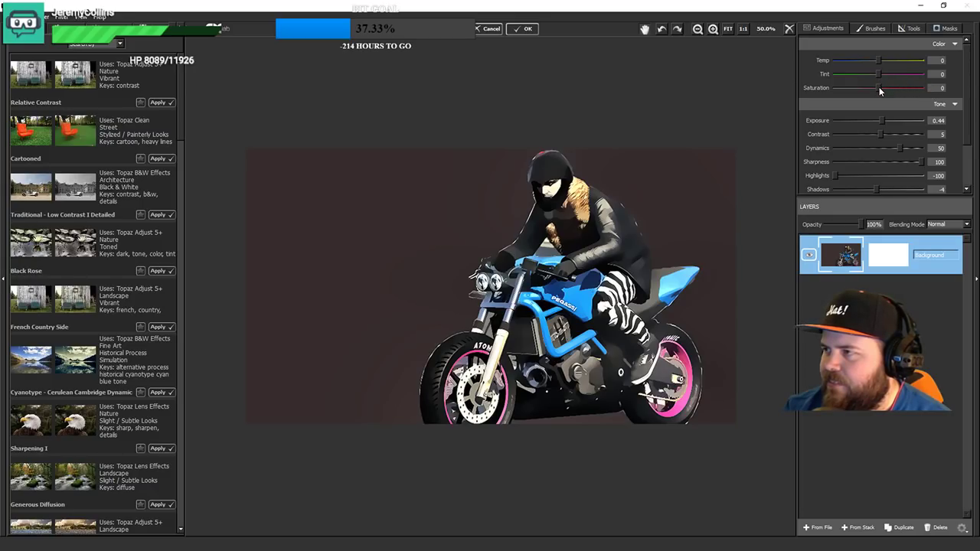
left_click_drag(880, 93, 887, 91)
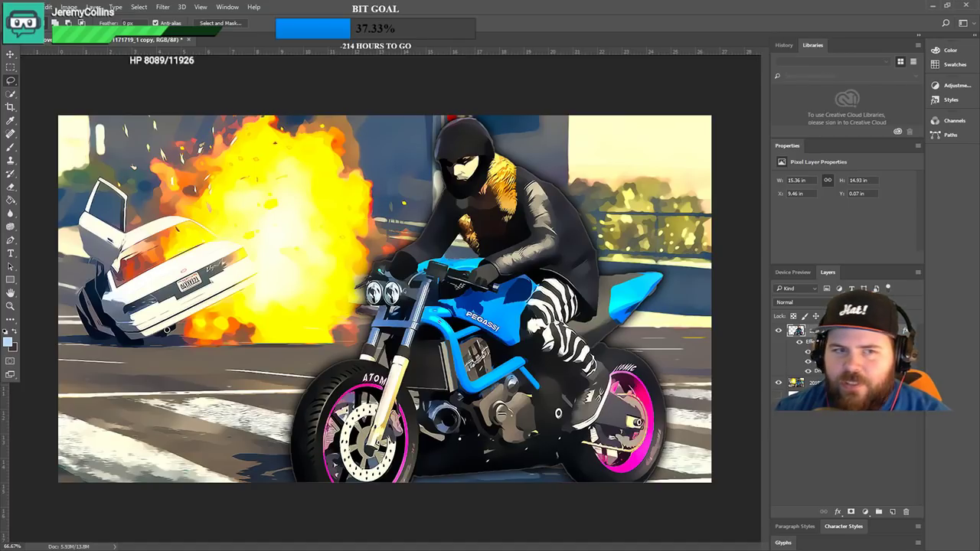
- Place the bottle image onto the thumbnail and start resizing it
key("ctrl+v")
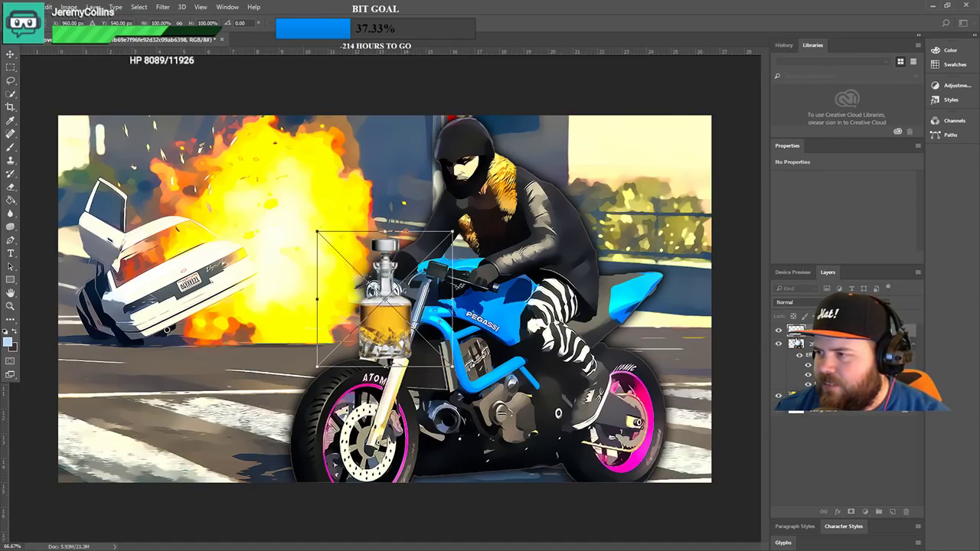
left_click(12, 55)
key("Return")
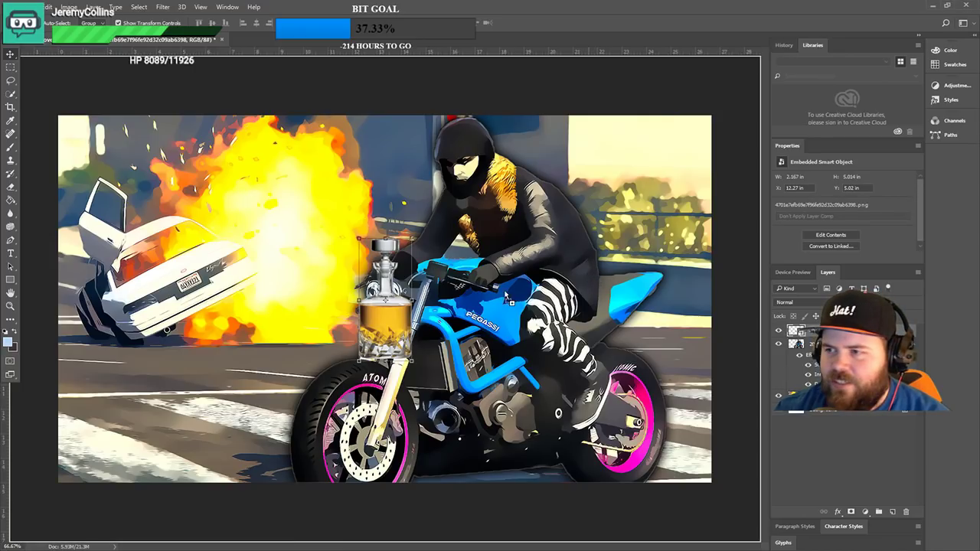
key("ctrl+t")
- Place the whisky glass image, neat.png, over the blue motorbike
key("ctrl+v")
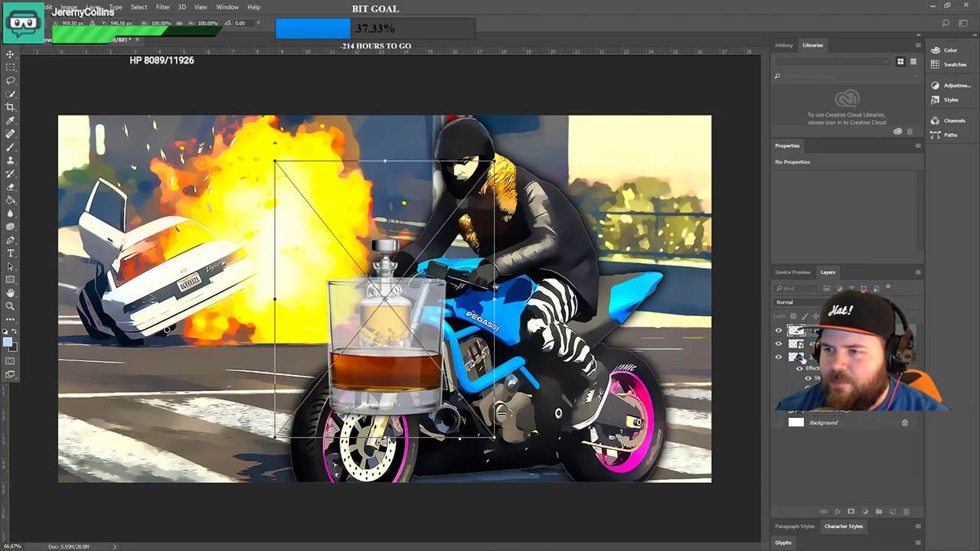
left_click(10, 54)
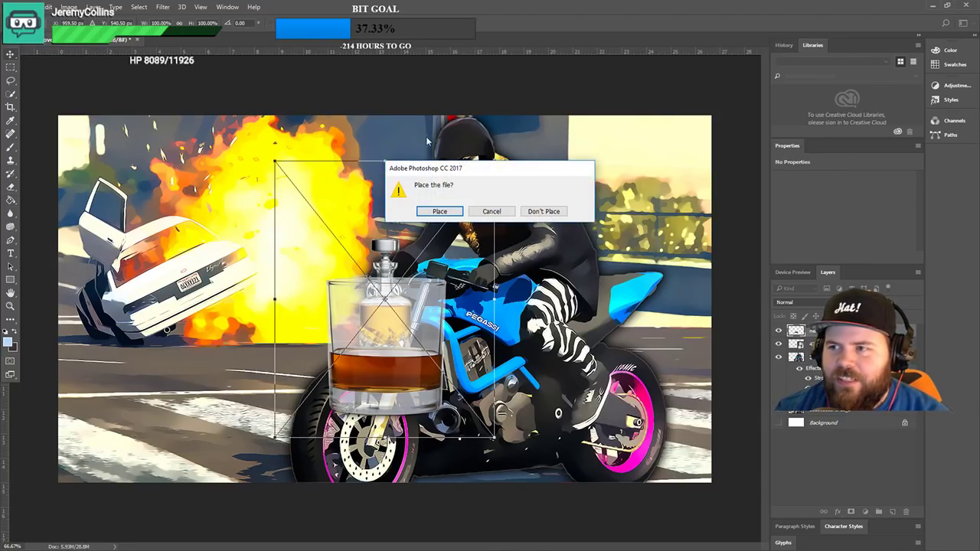
left_click(440, 212)
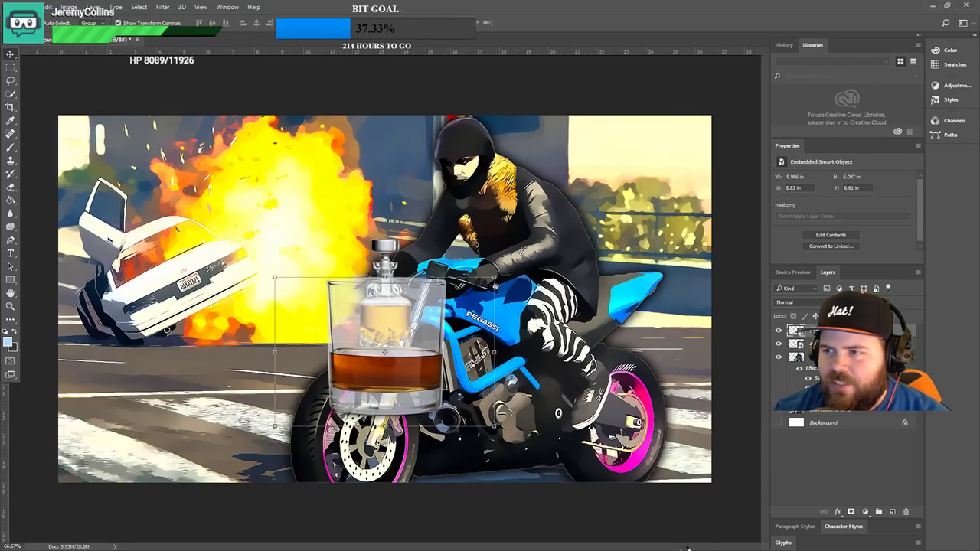
- Place a face photo on the thumbnail, then delete it again
key("ctrl+t")
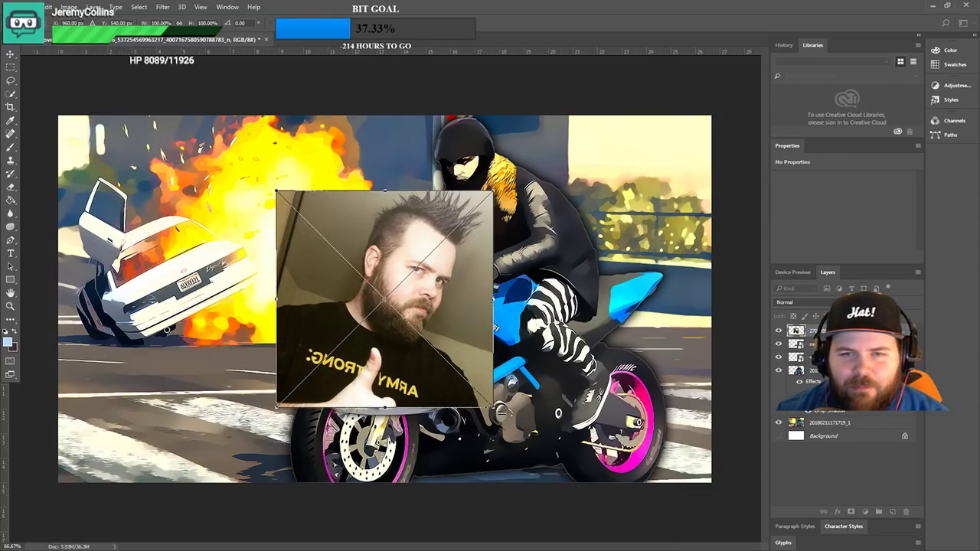
left_click(15, 54)
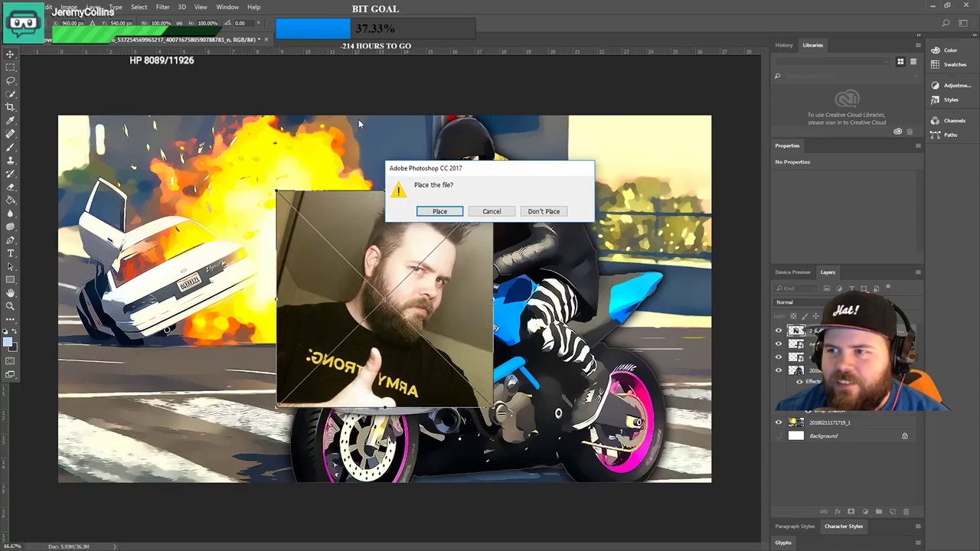
left_click(438, 209)
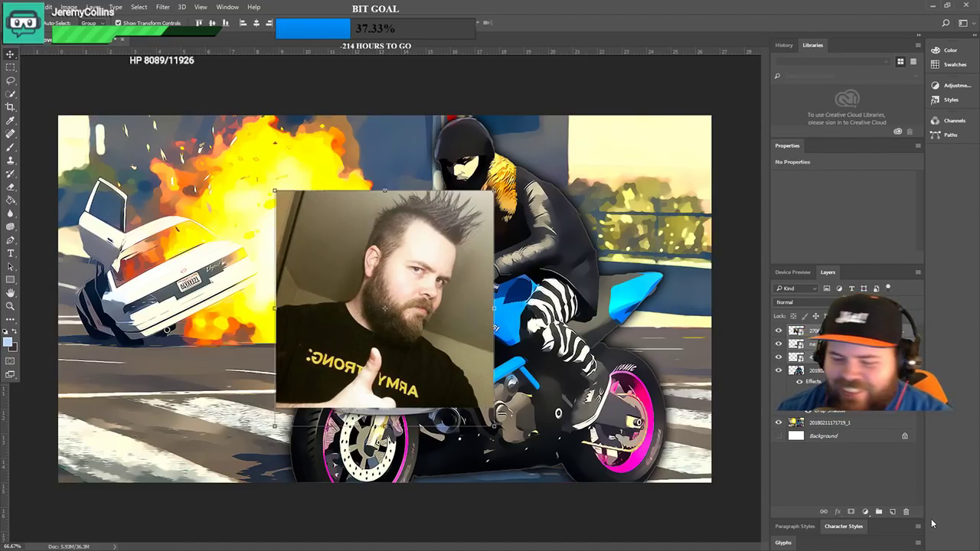
key("Delete")
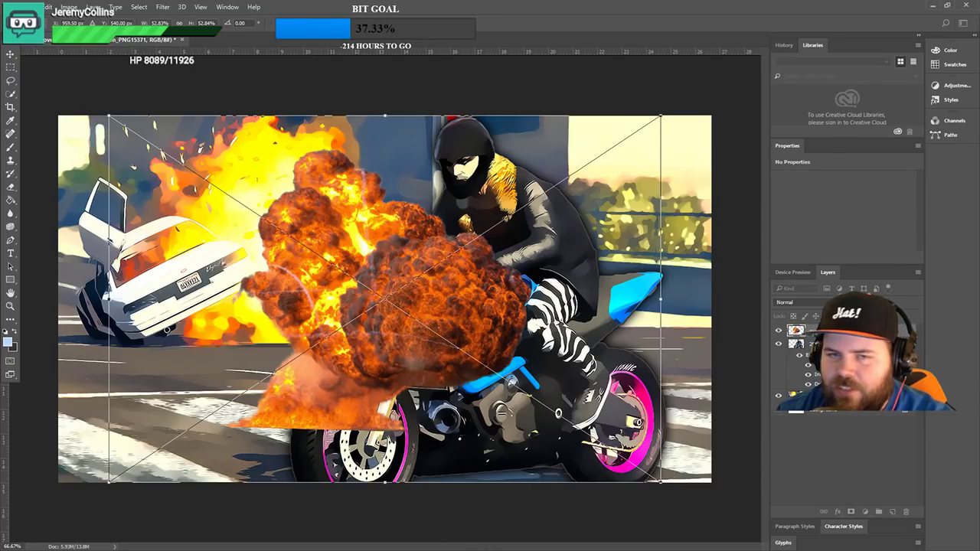
- Commit the explosion, then embed GTA_V_Logo_Transparent.png and place it in the top-right corner
left_click(11, 54)
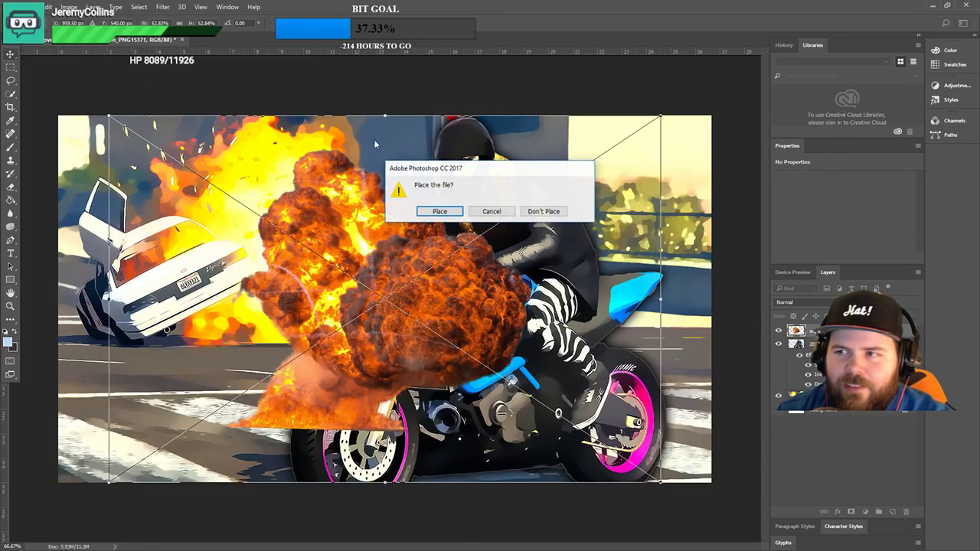
left_click(440, 216)
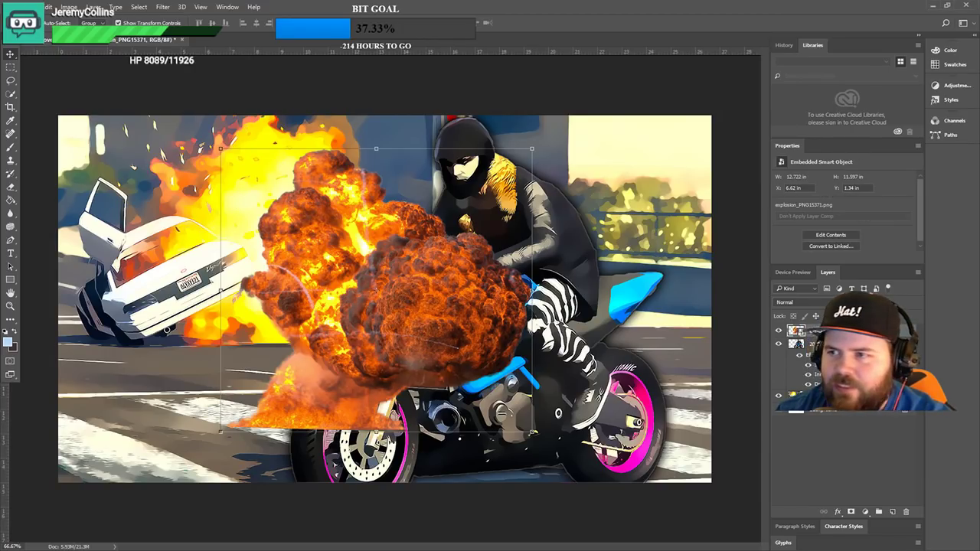
key("Return")
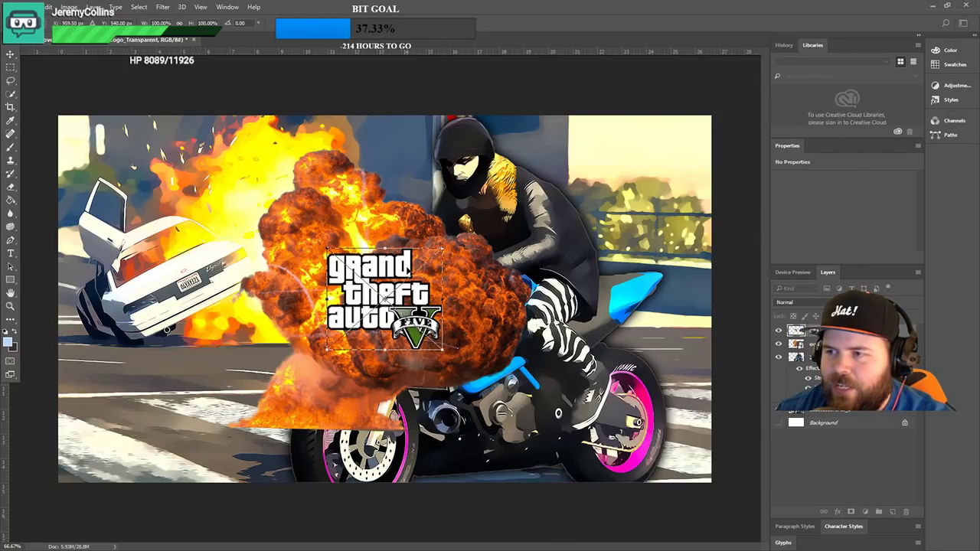
left_click_drag(411, 270, 665, 164)
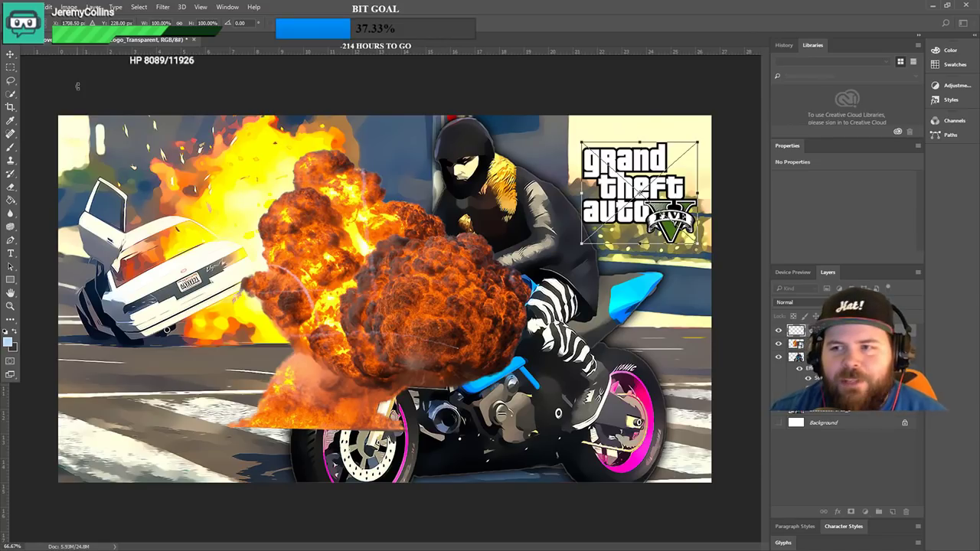
left_click(11, 54)
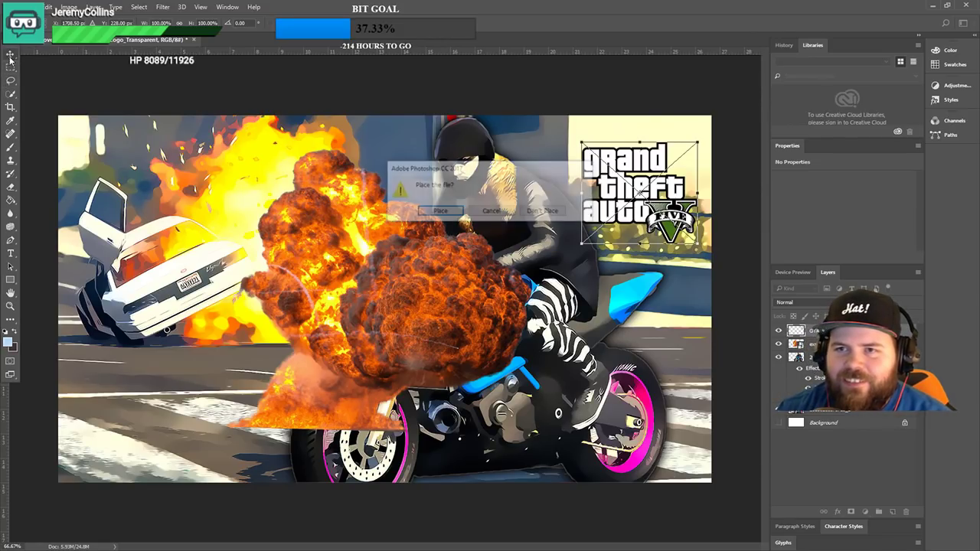
left_click(451, 216)
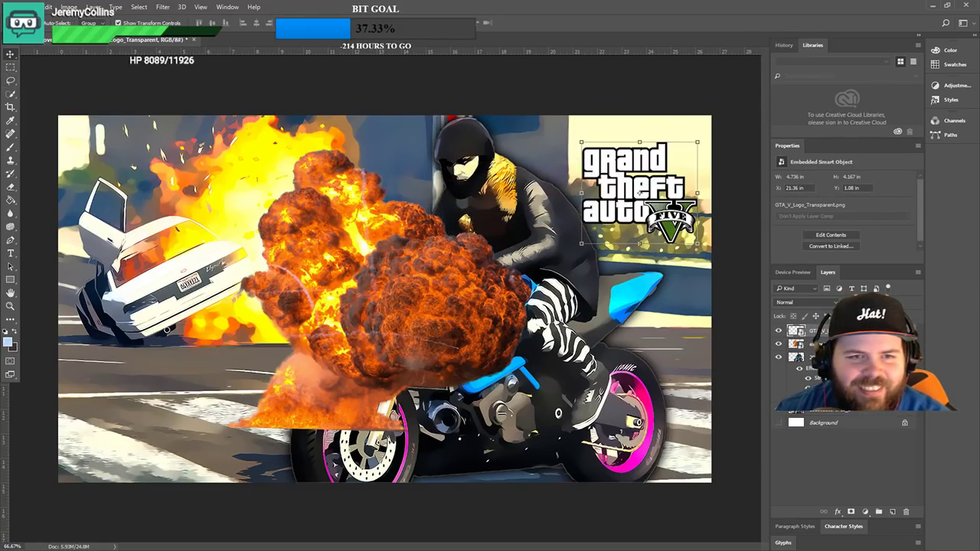
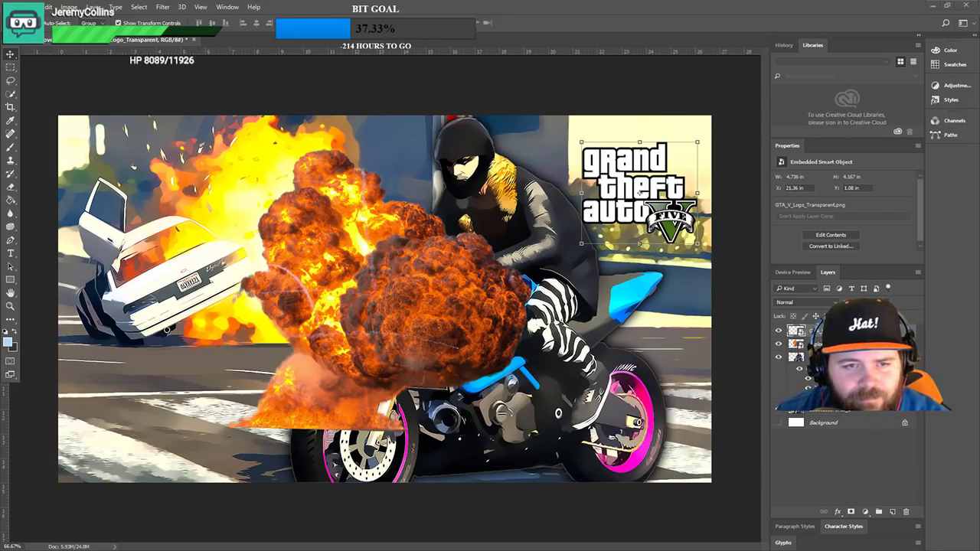
- Drag Overlay Logo 2.png from the Downloads\Logo folder onto the Photoshop canvas
key("alt+Tab")
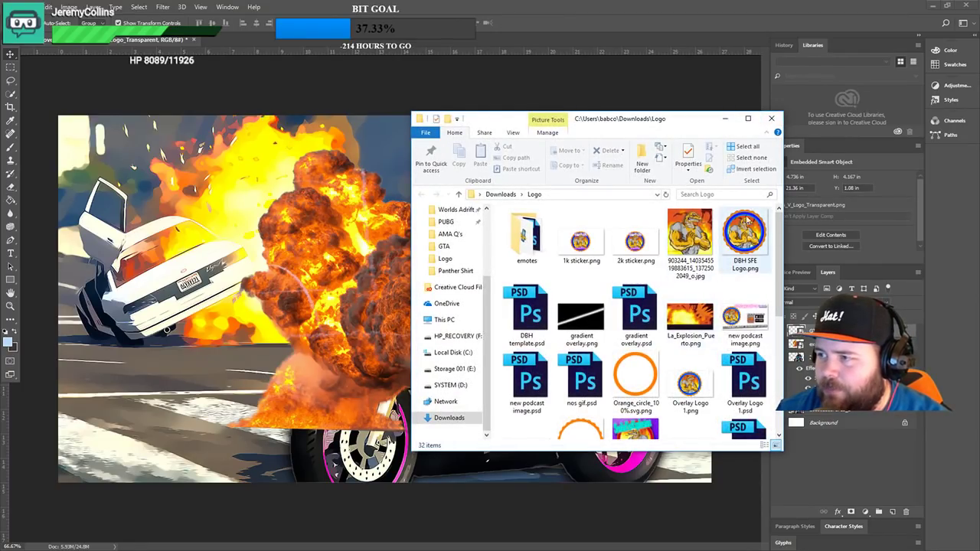
scroll(635, 344, "down", 5)
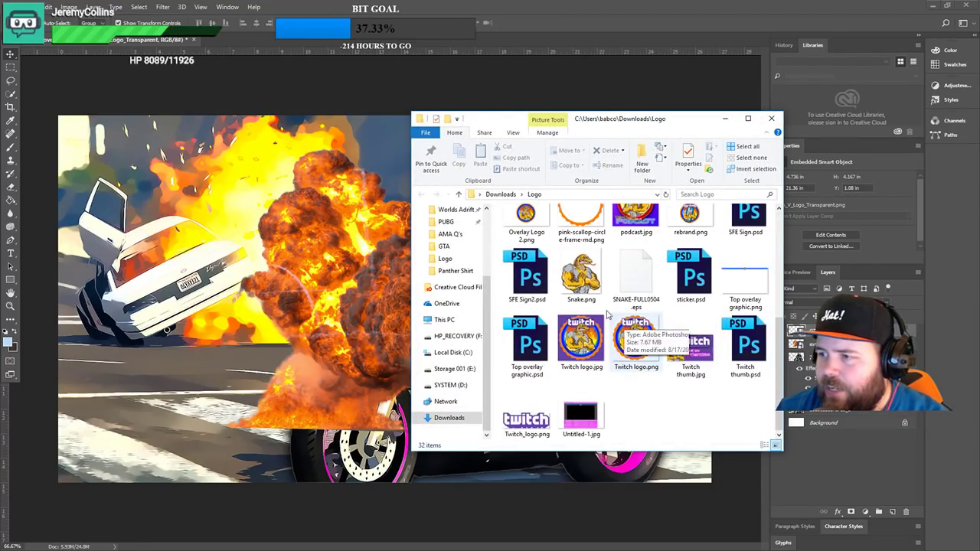
scroll(776, 367, "up", 2)
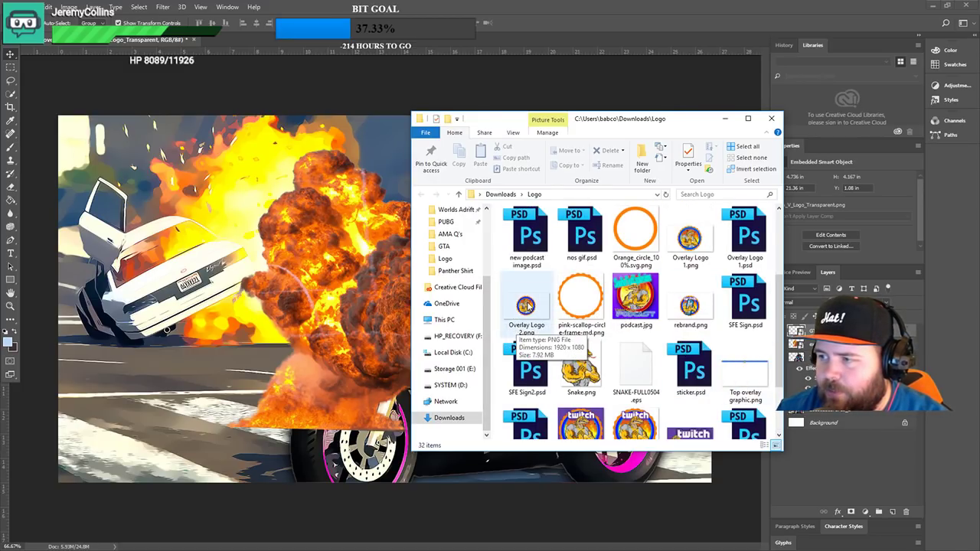
left_click_drag(527, 306, 169, 315)
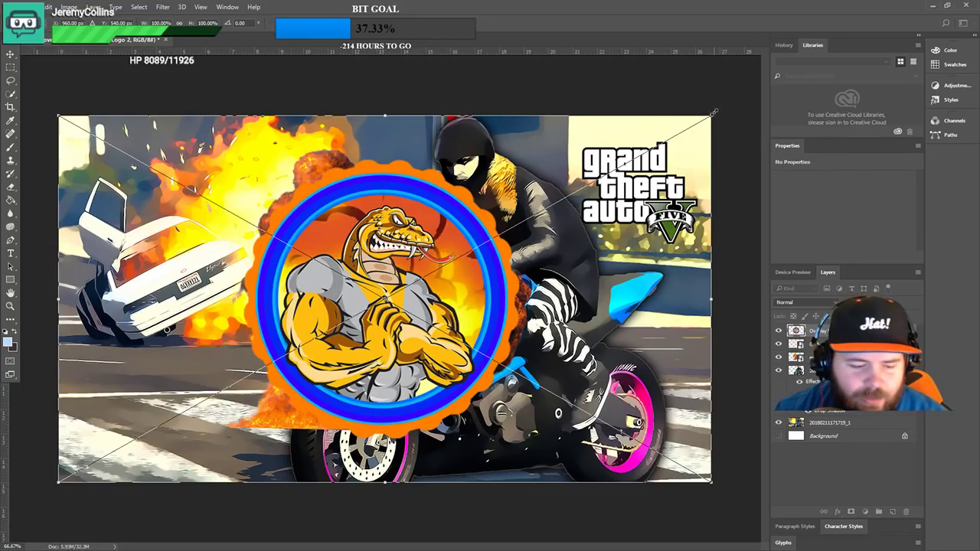
- Scale the snake badge to about 48% and commit it in the bottom-left corner
left_click_drag(714, 111, 366, 310)
left_click_drag(310, 381, 228, 394)
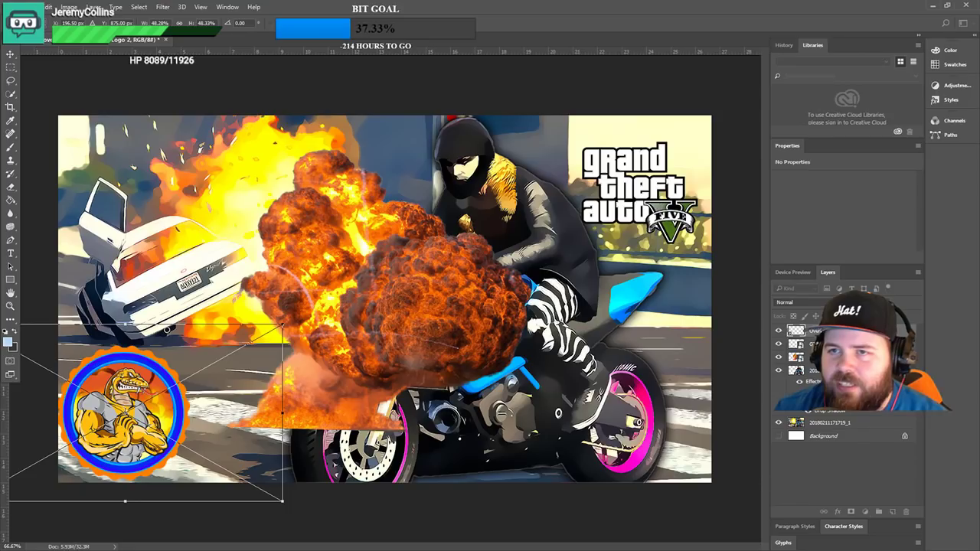
left_click(10, 53)
left_click(441, 211)
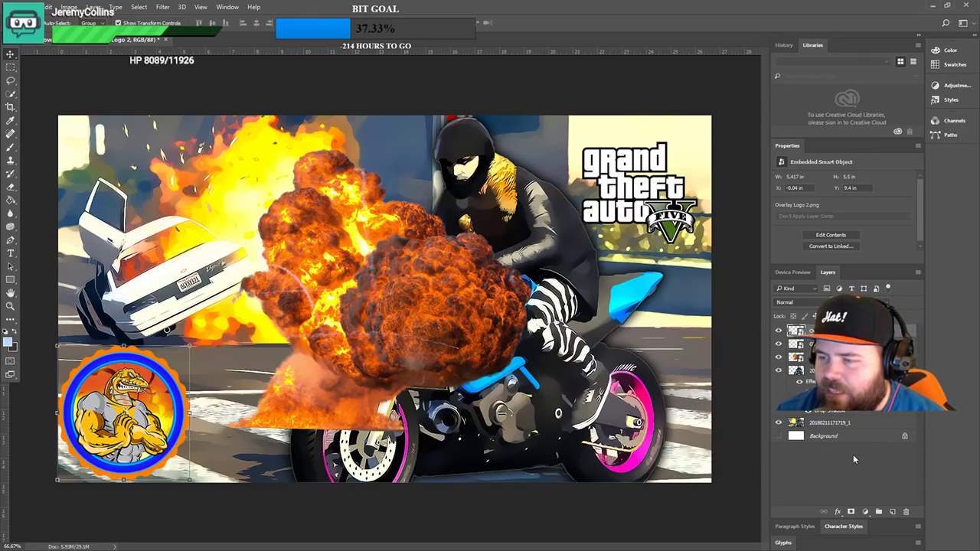
left_click(433, 295)
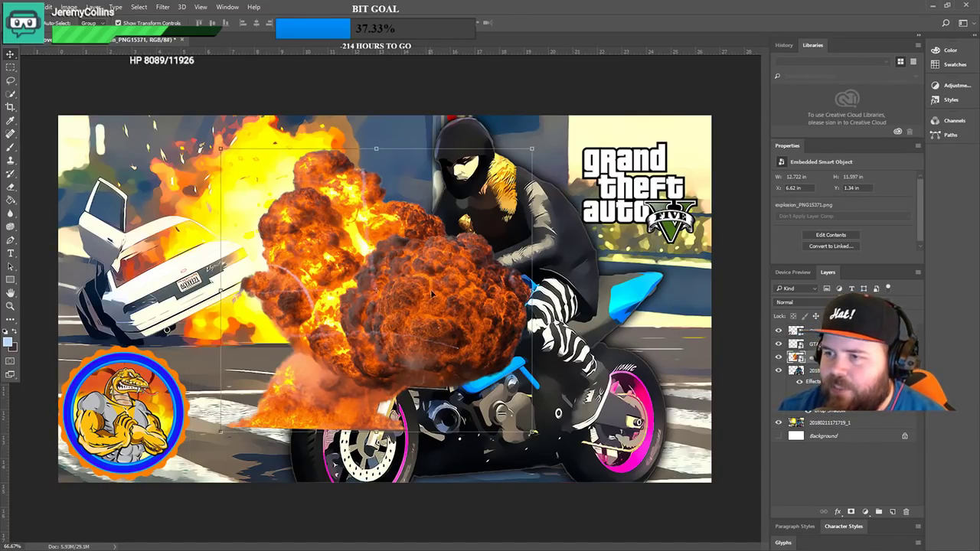
- Move the explosion higher and drag its layer below the rider layer
left_click_drag(433, 294, 399, 256)
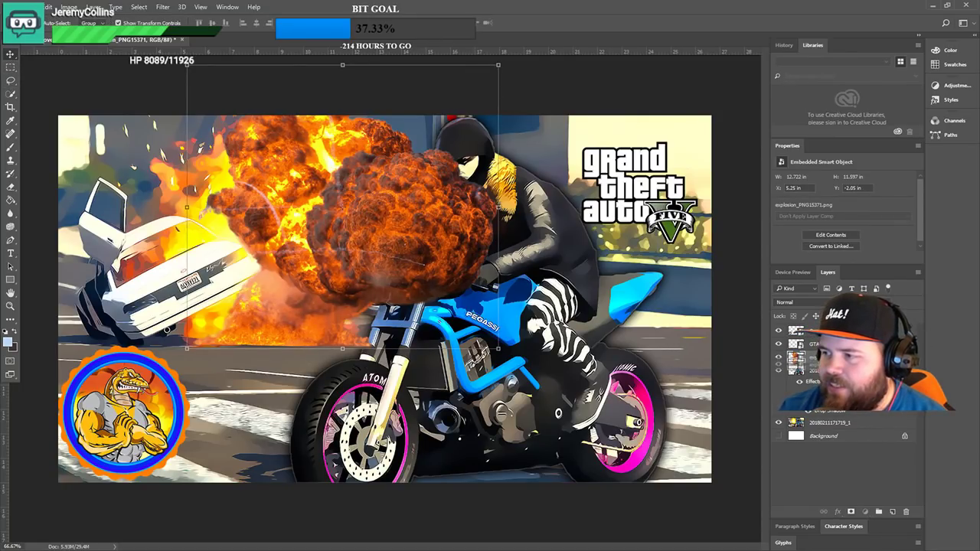
left_click_drag(804, 357, 833, 415)
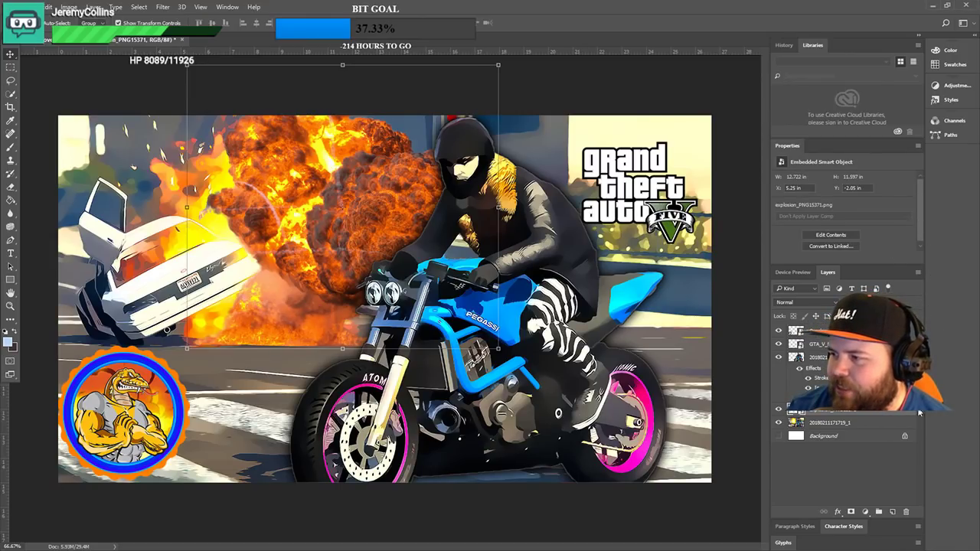
- Select the overlay logo layer and commit a free transform on it
left_click(829, 491)
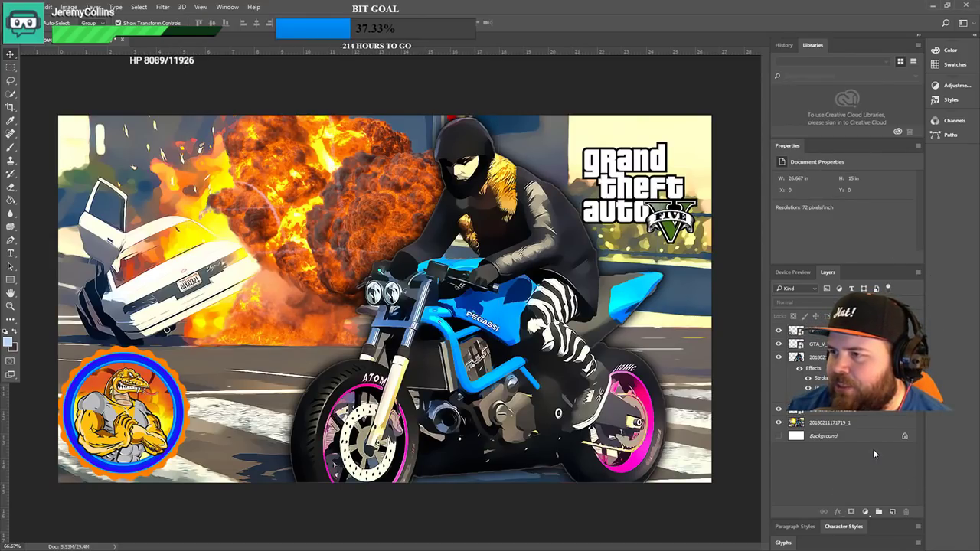
left_click(819, 331)
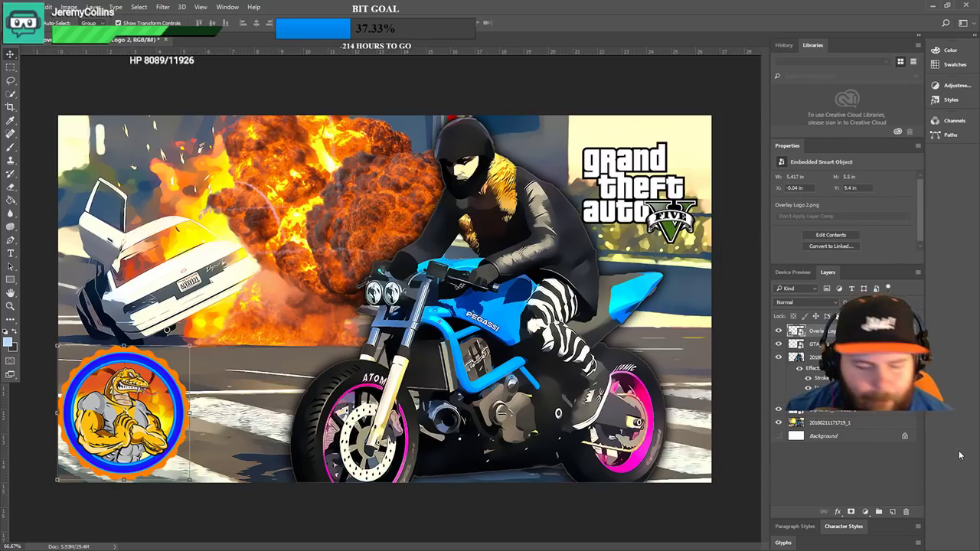
key("ctrl+t")
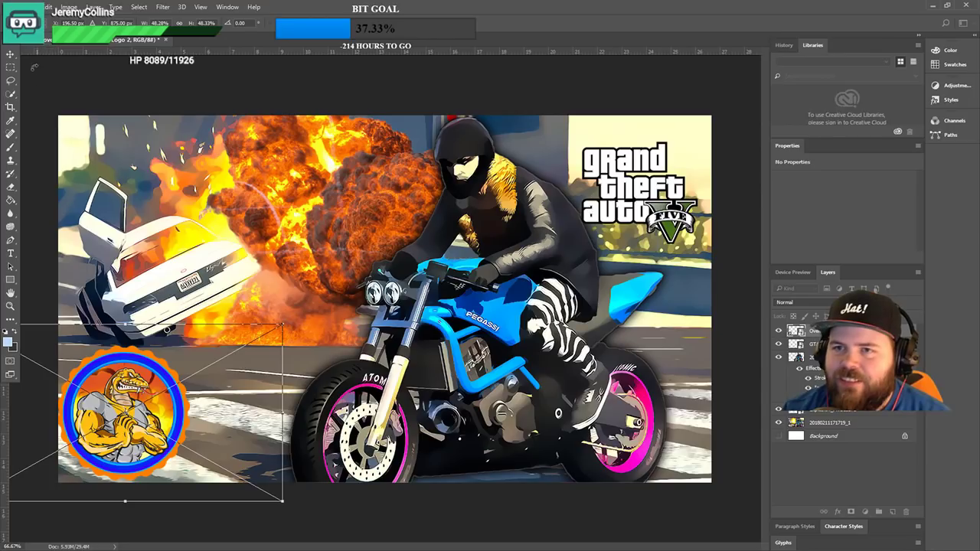
left_click(11, 55)
left_click(436, 211)
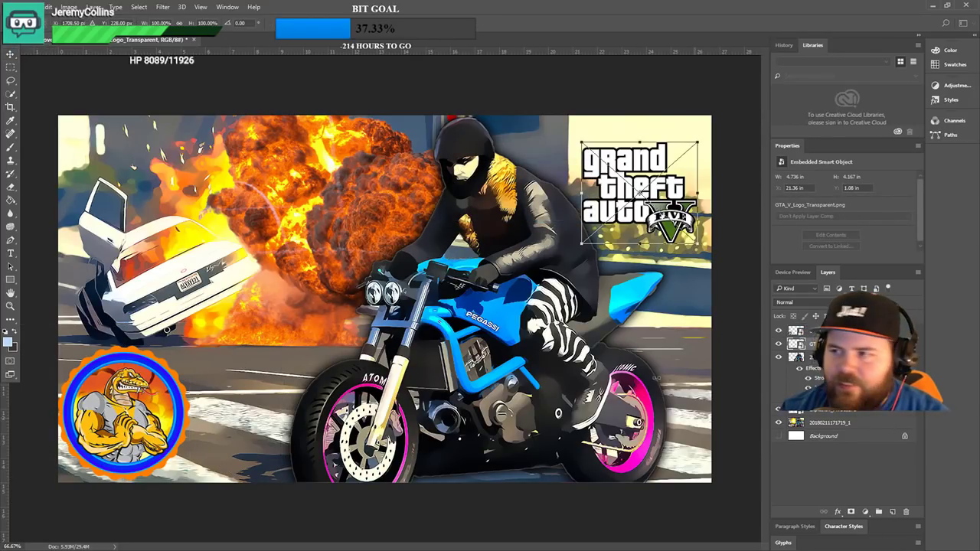
- Enlarge the GTA V logo, tilt it about 2.5°, and move its layer below the rider
left_click_drag(582, 244, 523, 270)
left_click(11, 54)
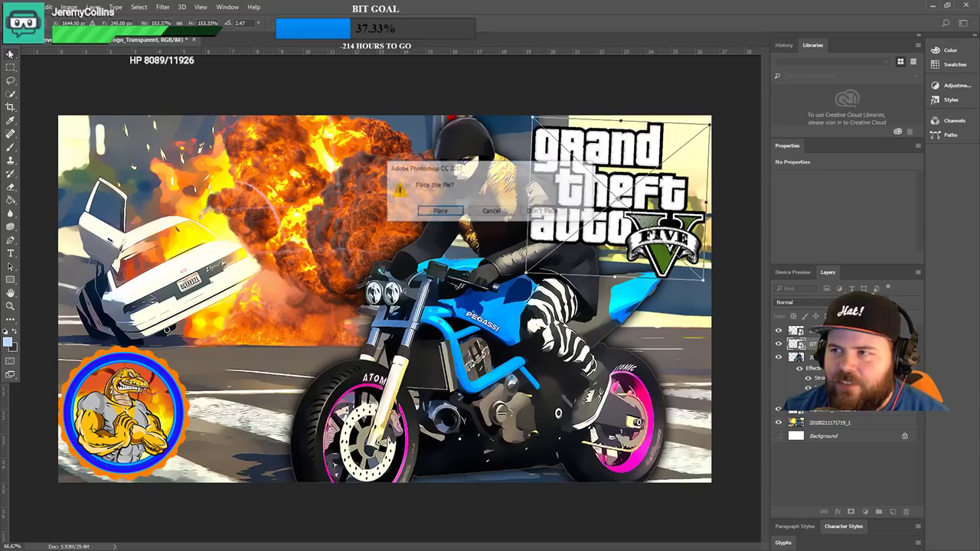
key("Return")
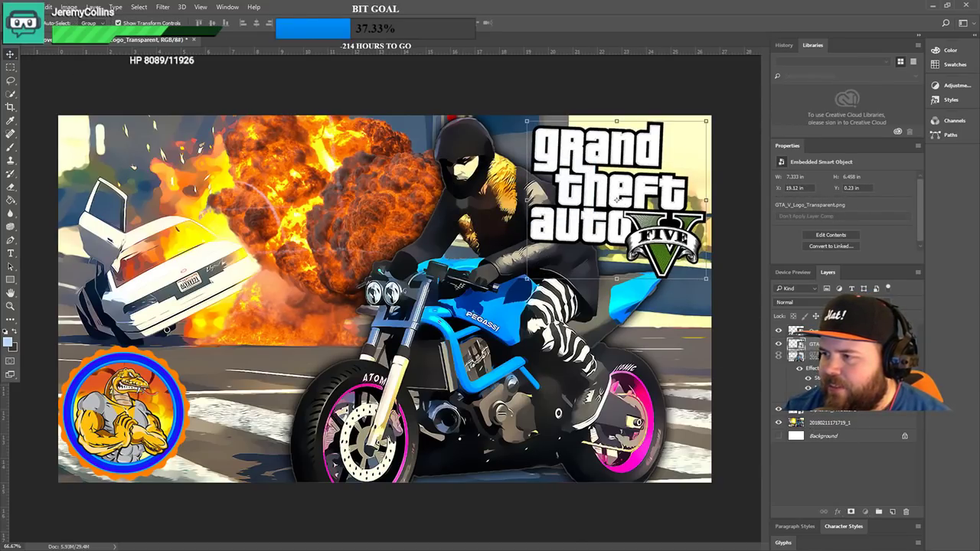
left_click_drag(800, 344, 800, 397)
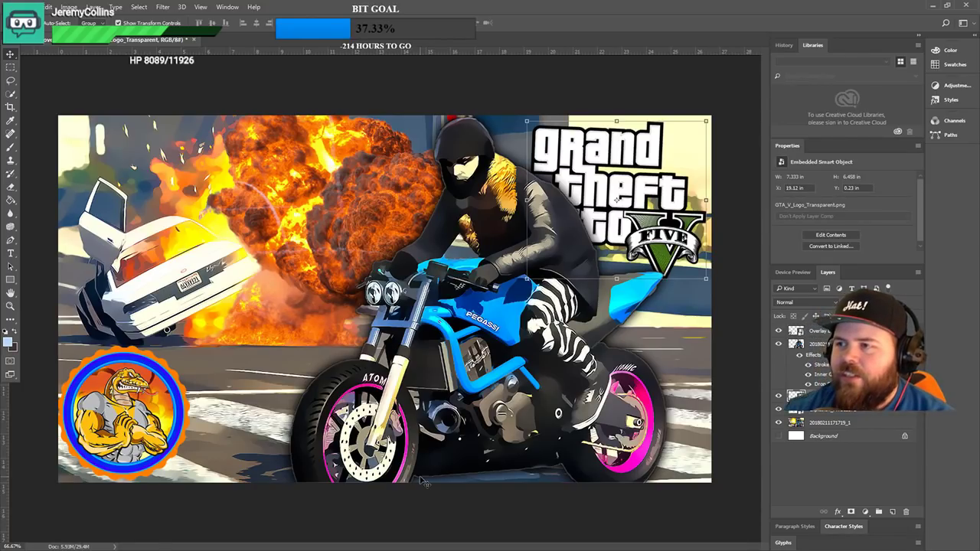
left_click(10, 81)
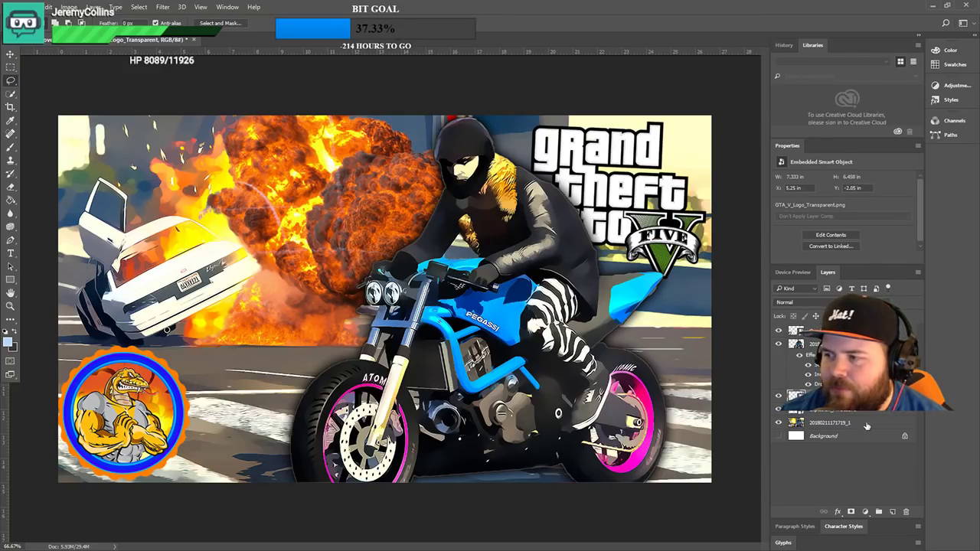
- Send the explosion layer to Filter > Topaz Labs > Topaz photoFXlab
left_click(835, 411)
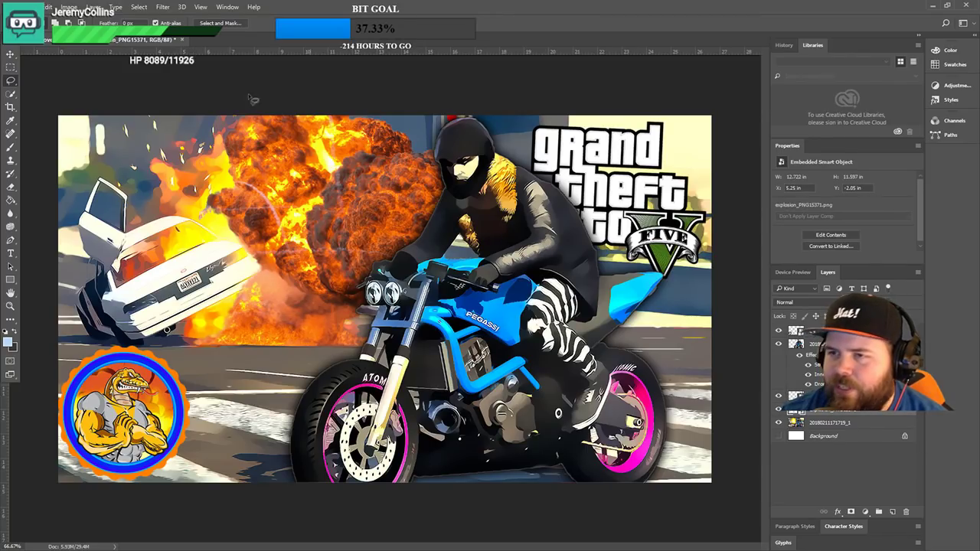
left_click(161, 7)
mouse_move(250, 224)
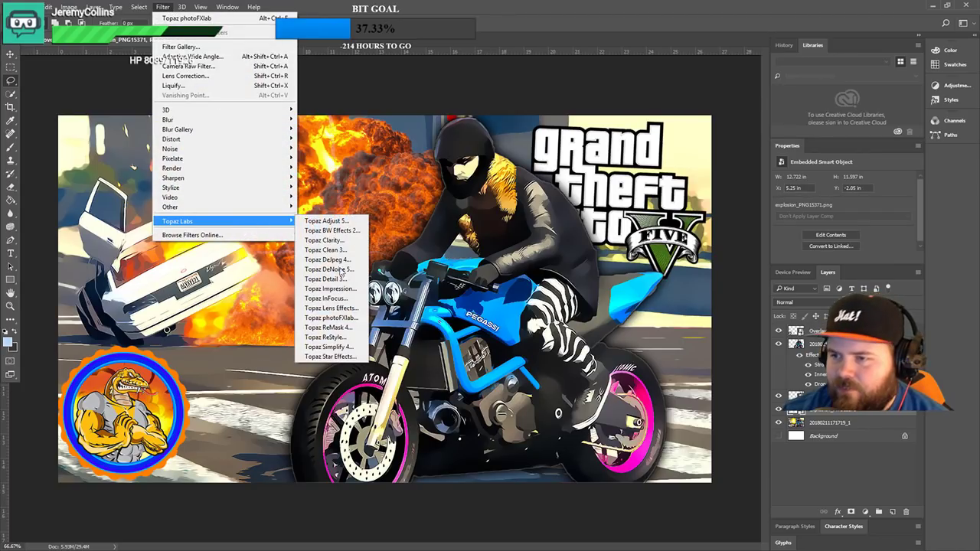
left_click(355, 318)
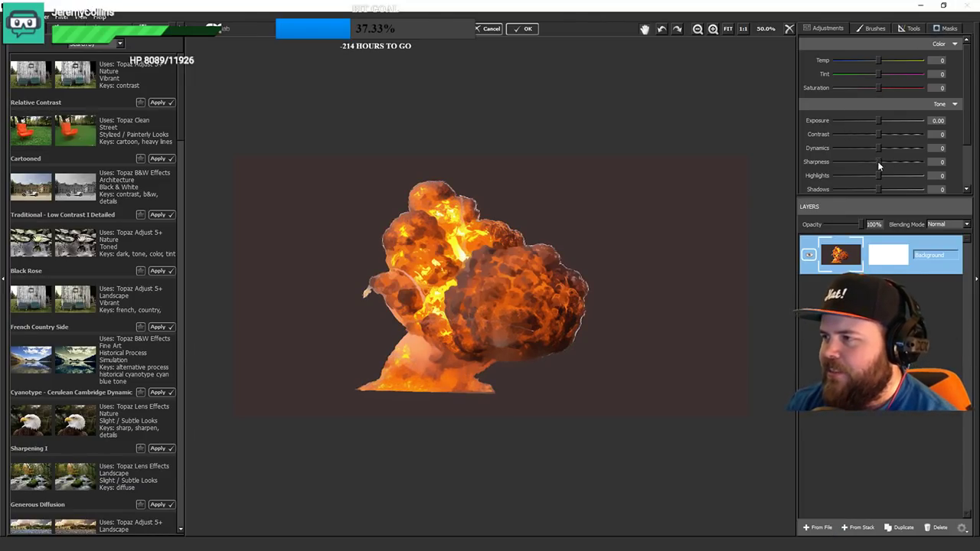
- Raise the explosion's exposure, add a slight magenta tint and lower the contrast slightly
left_click_drag(879, 121, 873, 88)
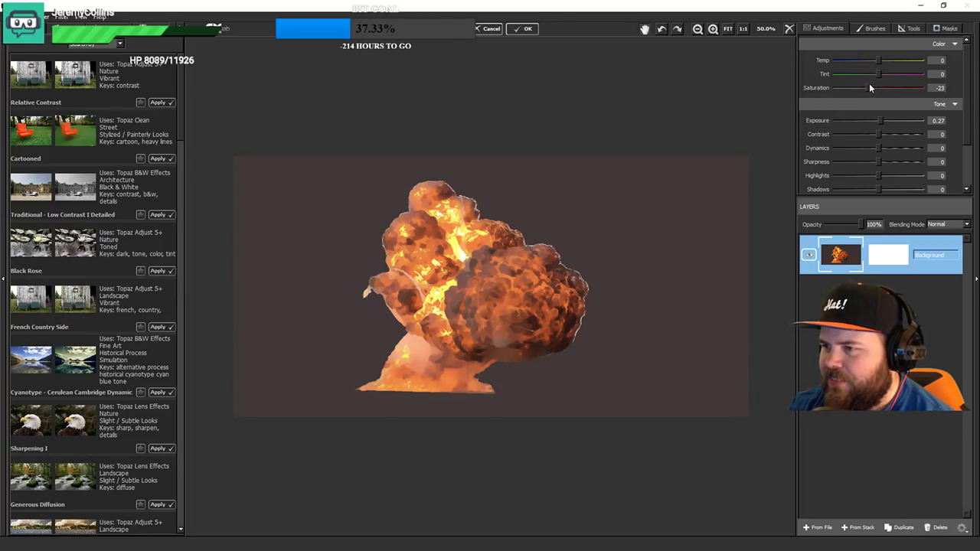
left_click_drag(879, 120, 882, 122)
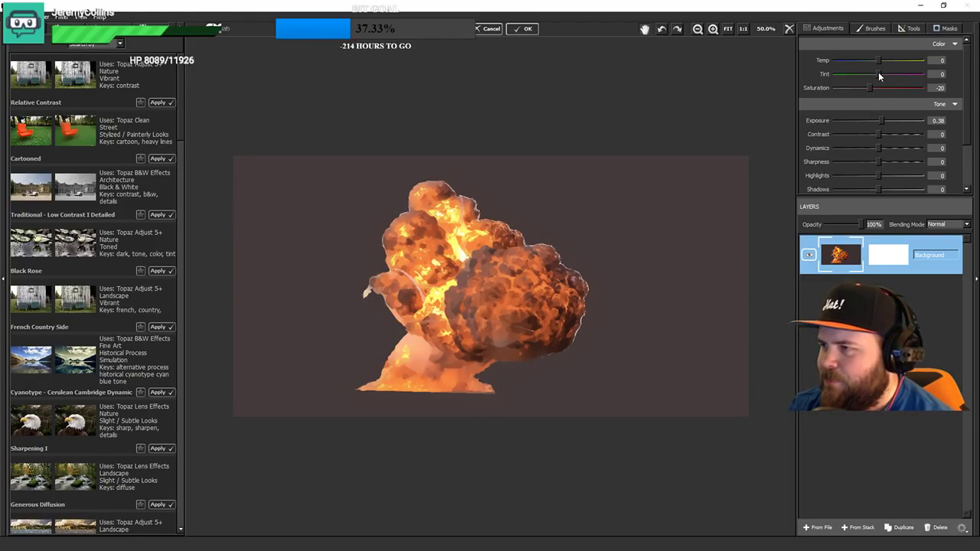
mouse_move(878, 72)
left_mouse_down()
mouse_move(886, 76)
mouse_move(878, 58)
left_mouse_up()
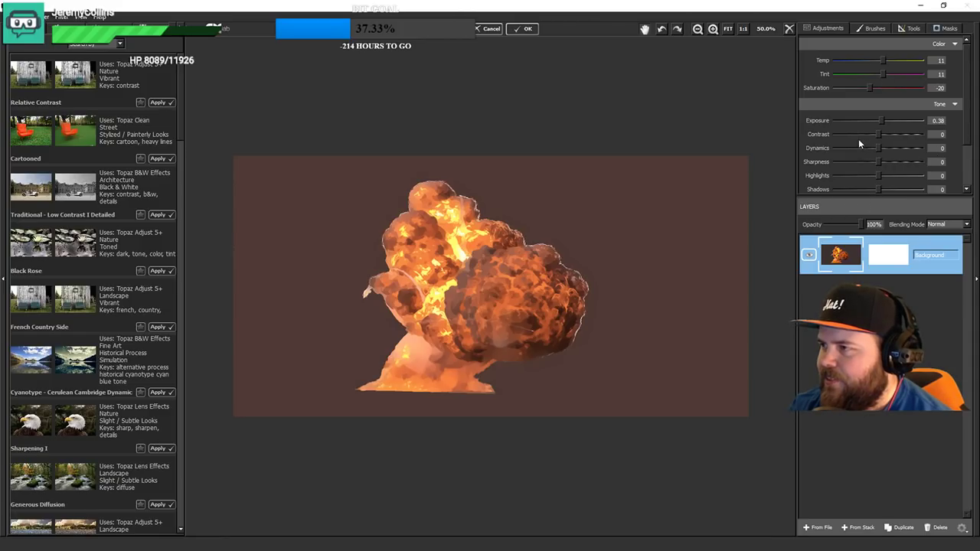
left_click_drag(879, 134, 947, 169)
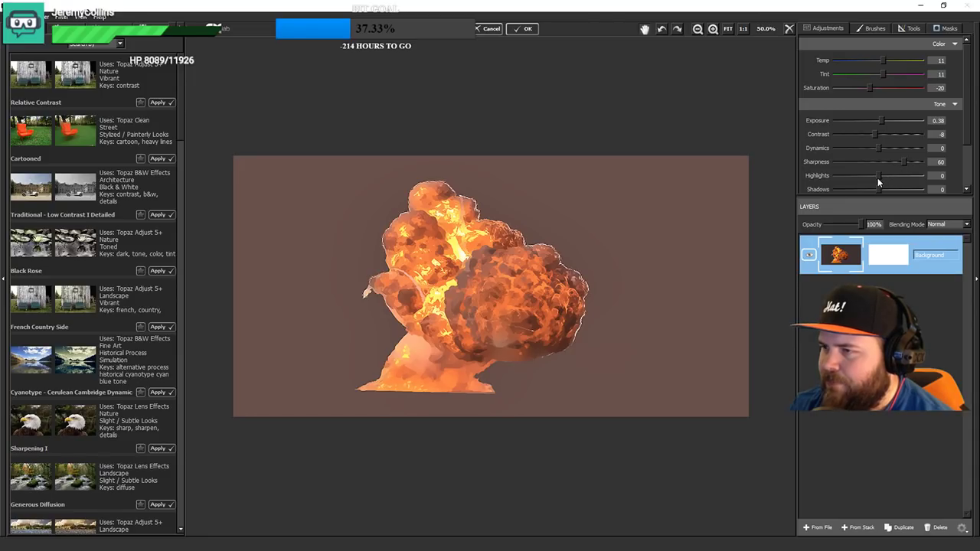
- Max out Highlights and Whites, restore most saturation, and apply the result to Photoshop
left_click_drag(877, 179, 848, 199)
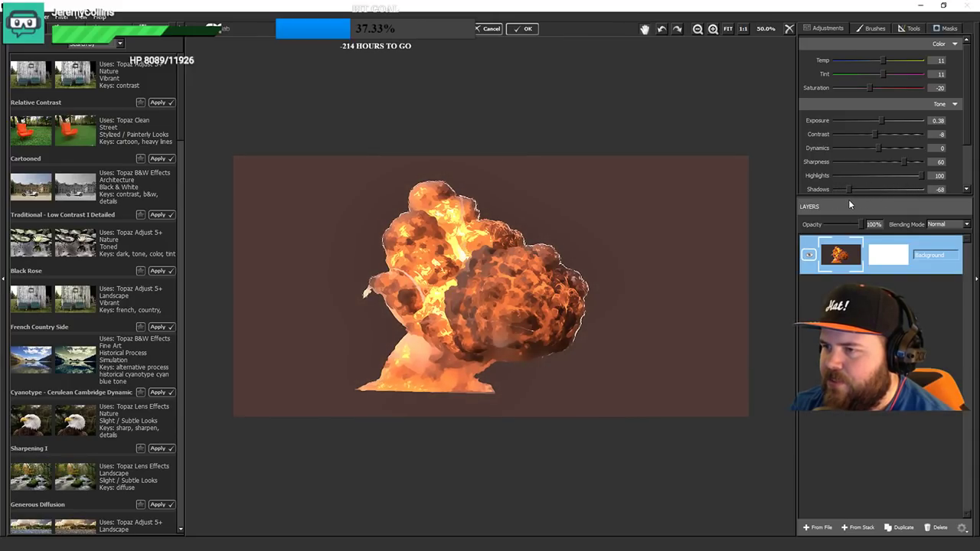
scroll(925, 170, "down", 2)
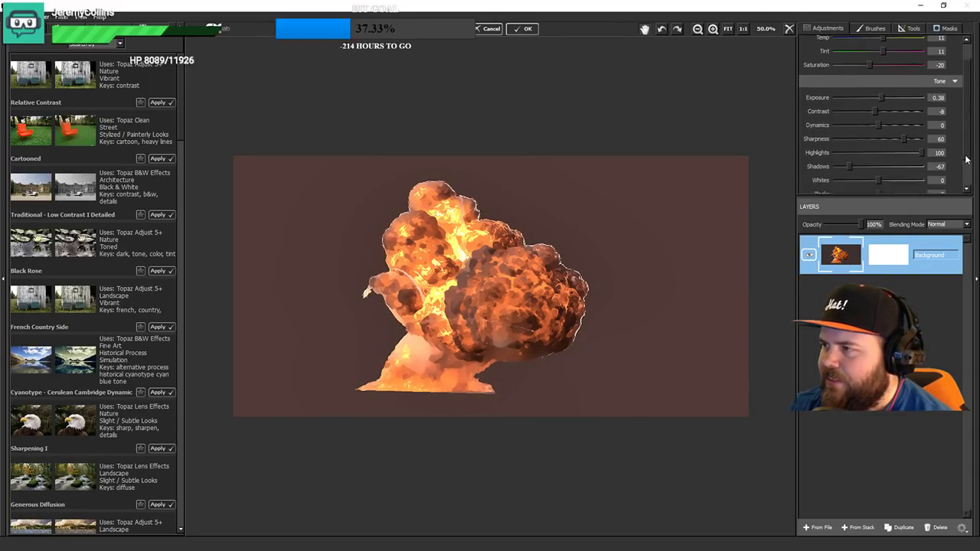
left_click_drag(893, 162, 868, 175)
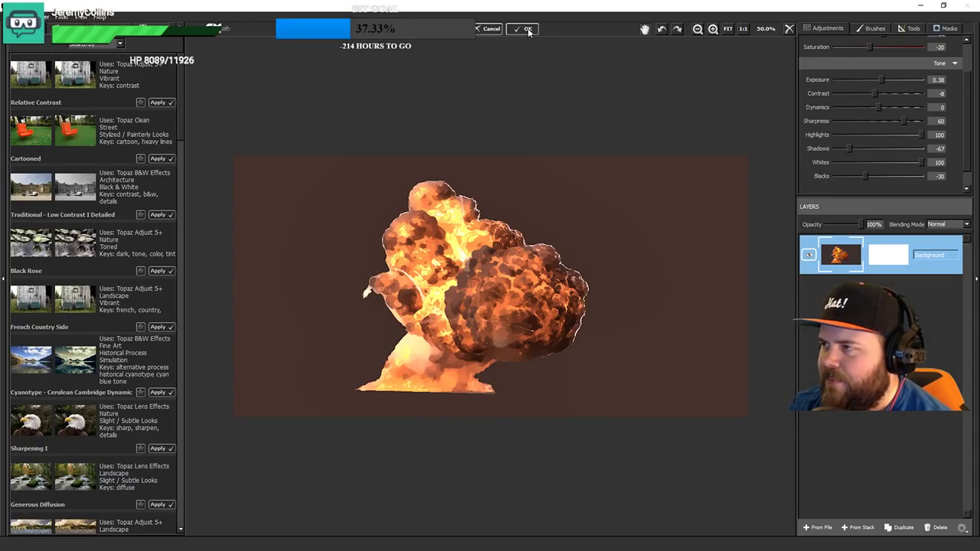
left_click_drag(875, 48, 878, 52)
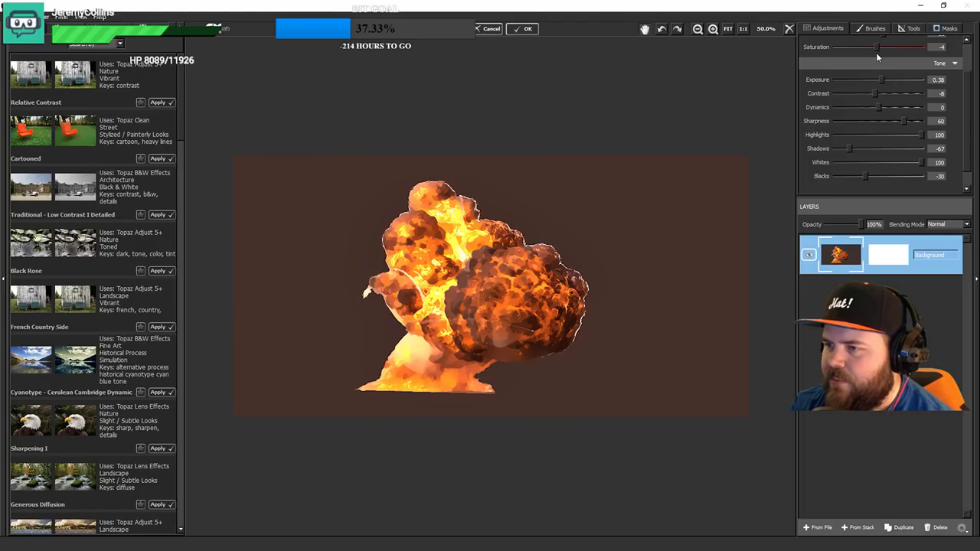
left_click(528, 31)
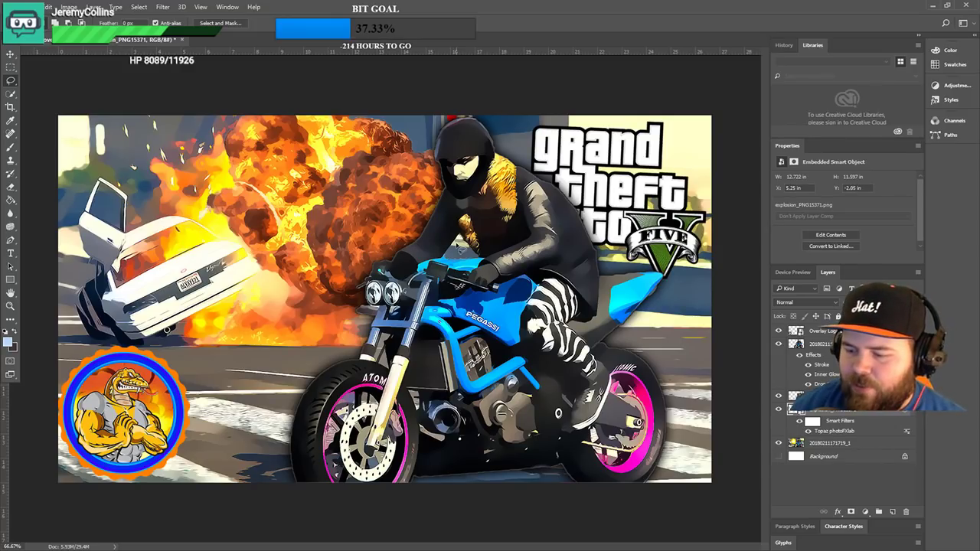
scroll(460, 249, "up", 2)
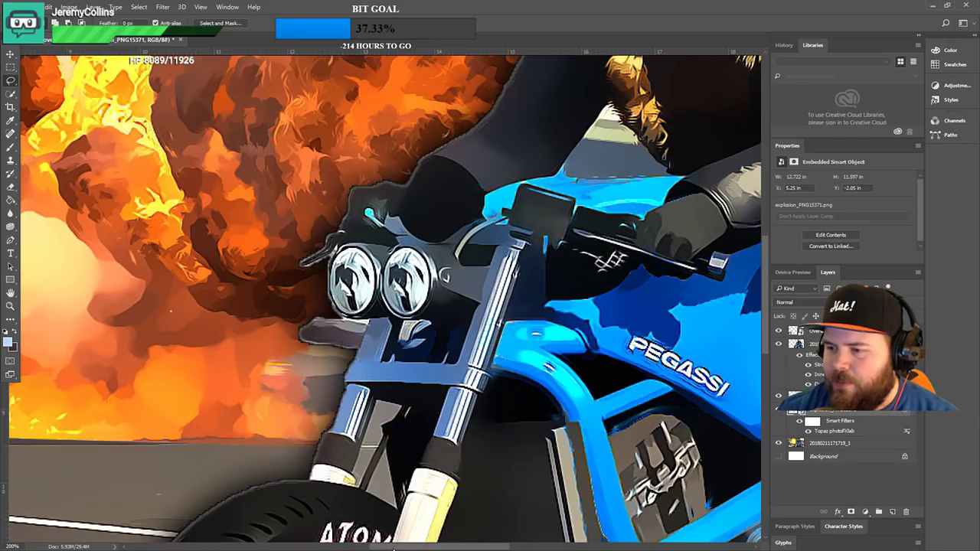
left_click_drag(393, 548, 440, 549)
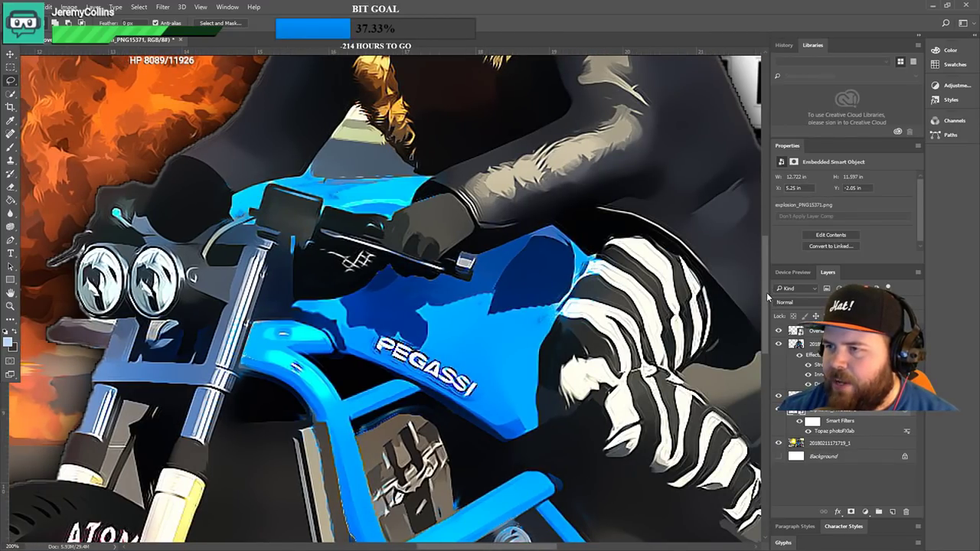
left_click_drag(768, 298, 769, 256)
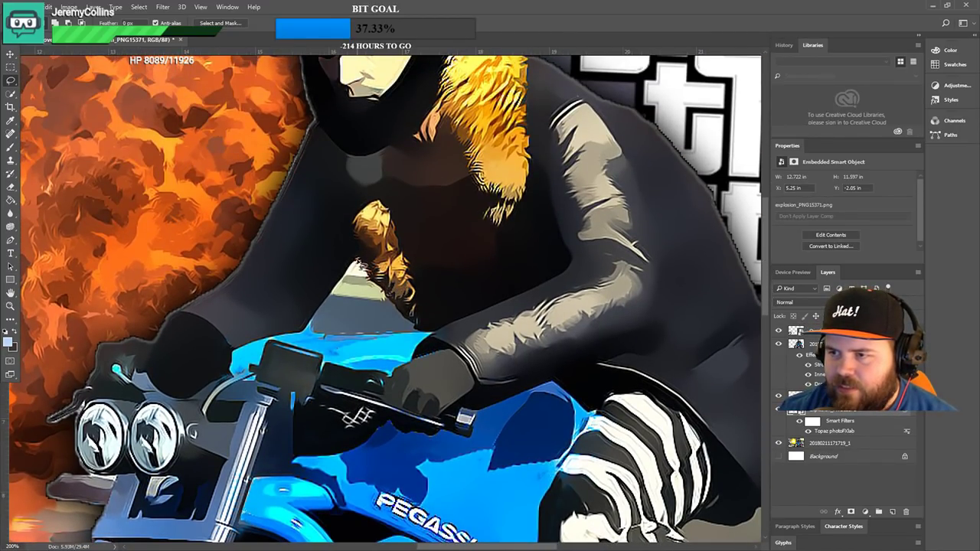
mouse_move(357, 264)
left_mouse_down()
mouse_move(354, 304)
mouse_move(310, 347)
mouse_move(392, 316)
mouse_move(365, 282)
left_mouse_up()
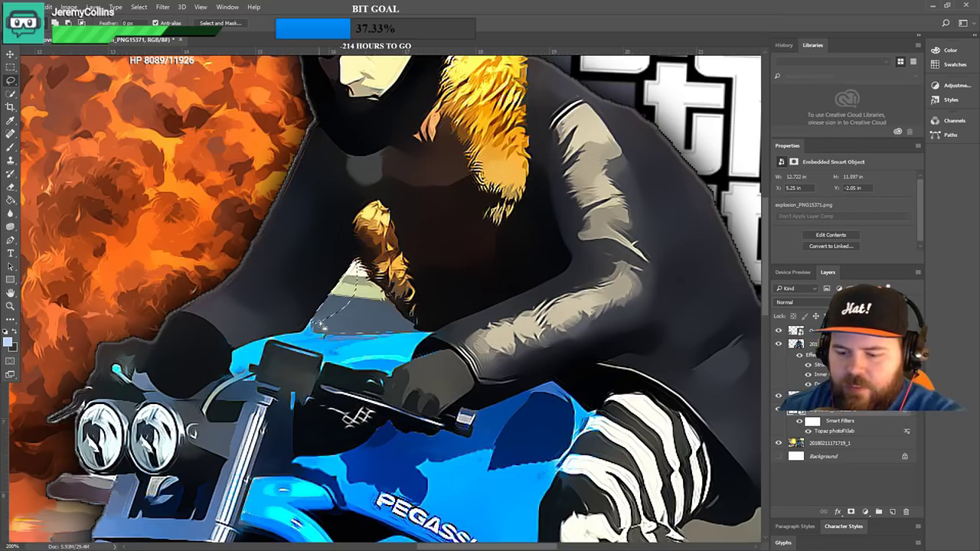
key("Delete")
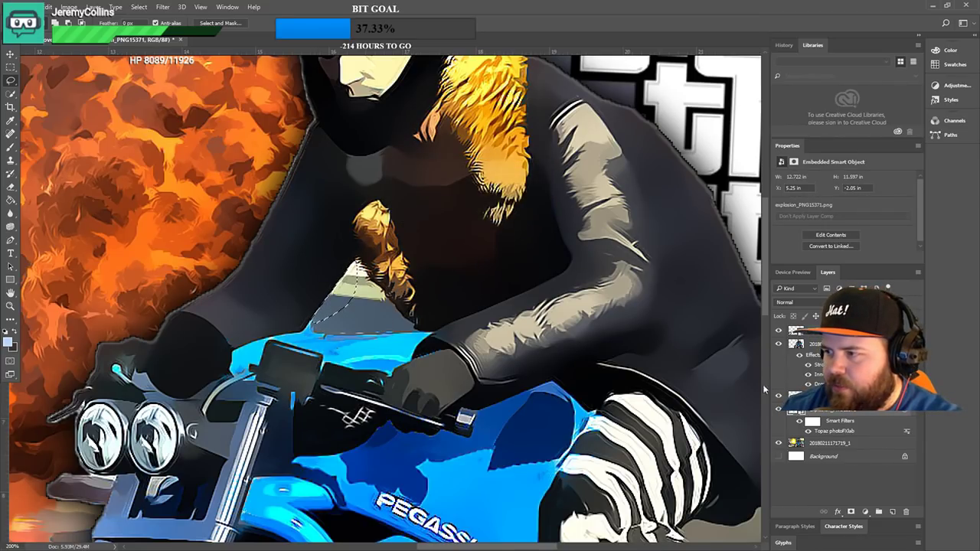
left_click(471, 212)
left_click(800, 332)
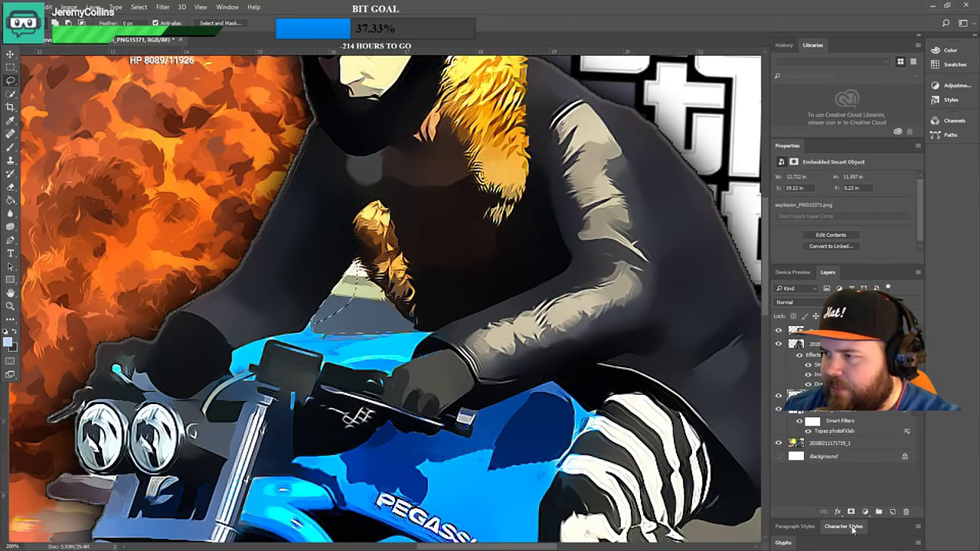
key("Delete")
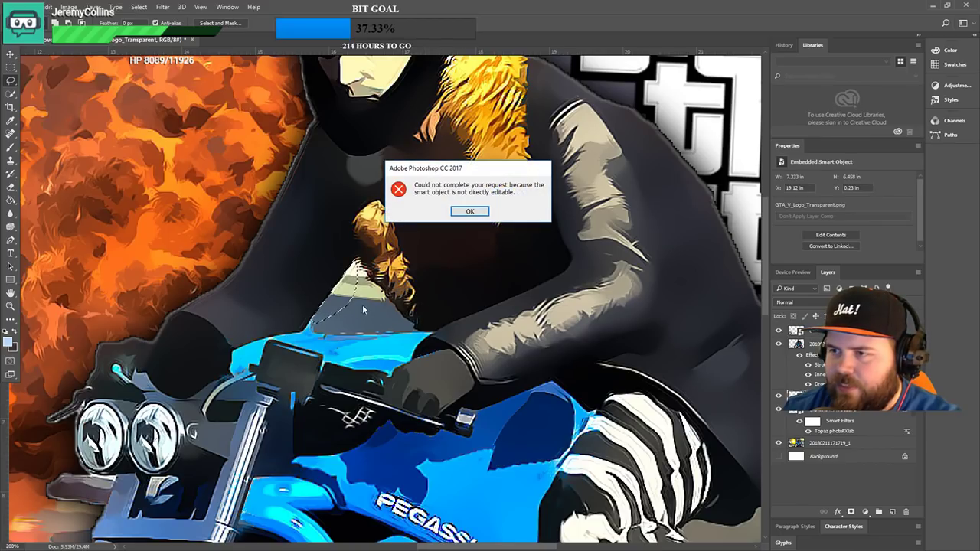
left_click(472, 212)
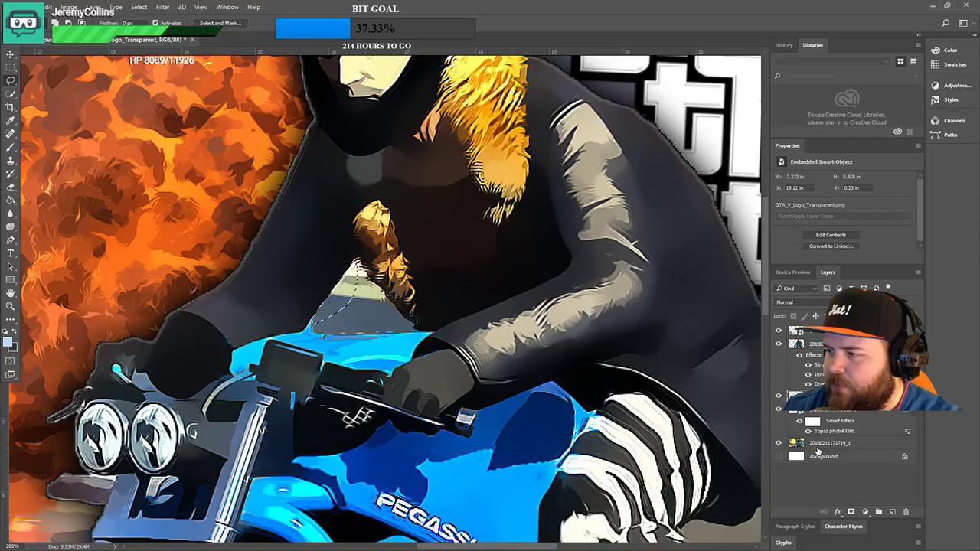
- On the rider's pixel layer, delete the lassoed grey windshield areas beside the hair
key("alt+[")
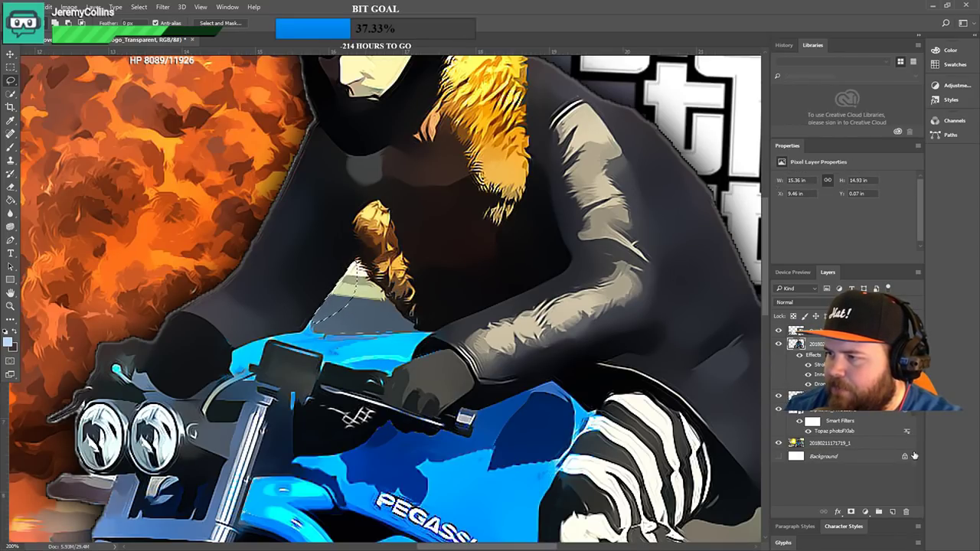
key("Delete")
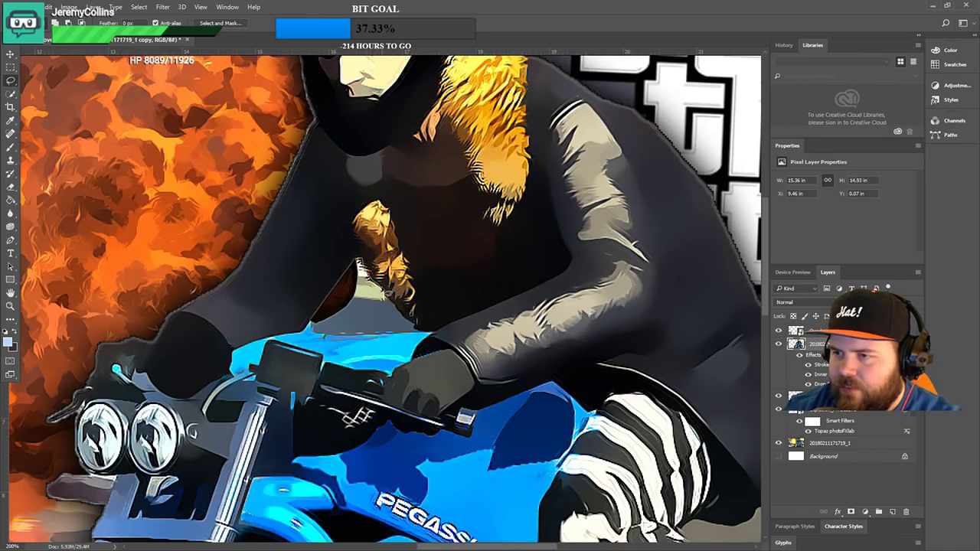
mouse_move(389, 300)
left_mouse_down()
mouse_move(421, 335)
mouse_move(351, 300)
left_mouse_up()
key("Delete")
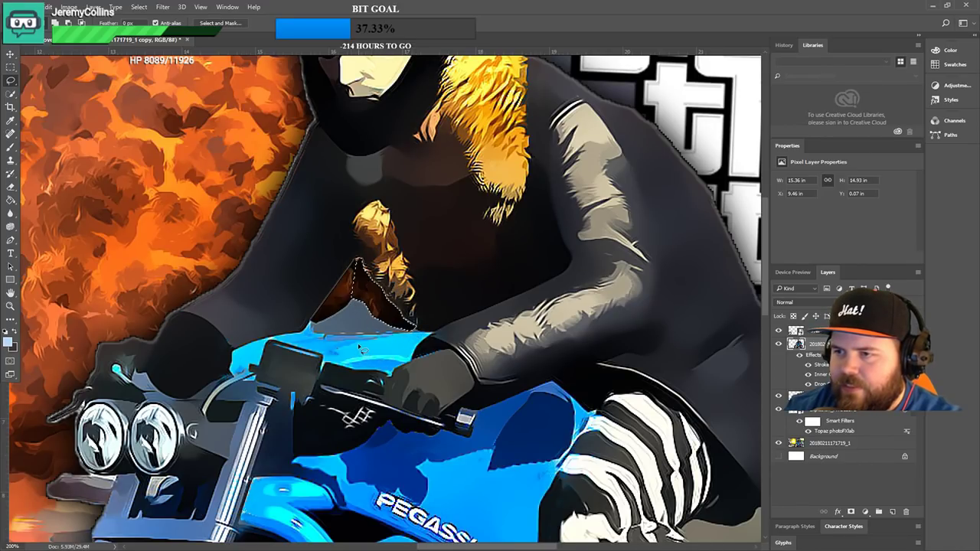
key("ctrl+d")
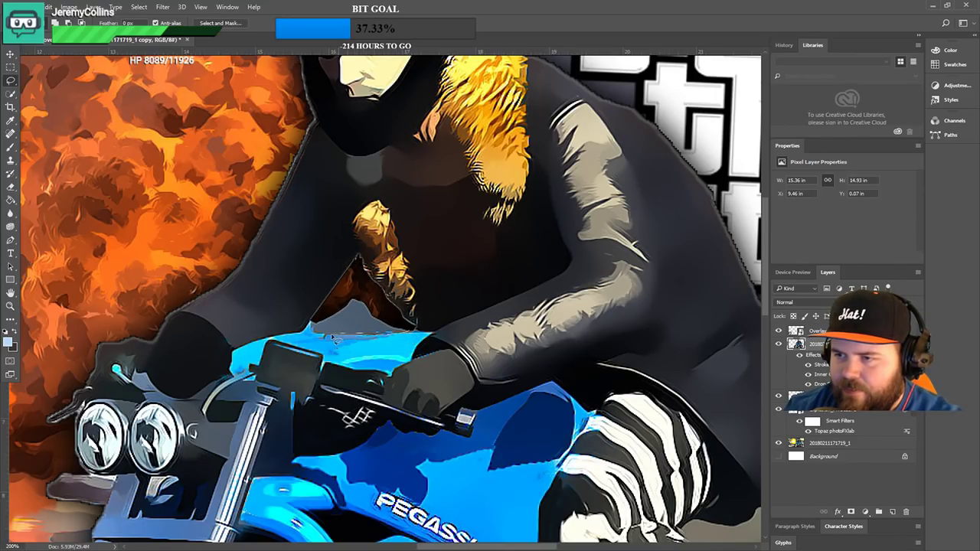
- Lasso the remaining windshield patch beside the rider's arm, then zoom out to fit the thumbnail
mouse_move(320, 337)
left_mouse_down()
mouse_move(344, 274)
mouse_move(356, 295)
mouse_move(398, 315)
mouse_move(448, 383)
mouse_move(414, 329)
left_mouse_up()
left_click(356, 324)
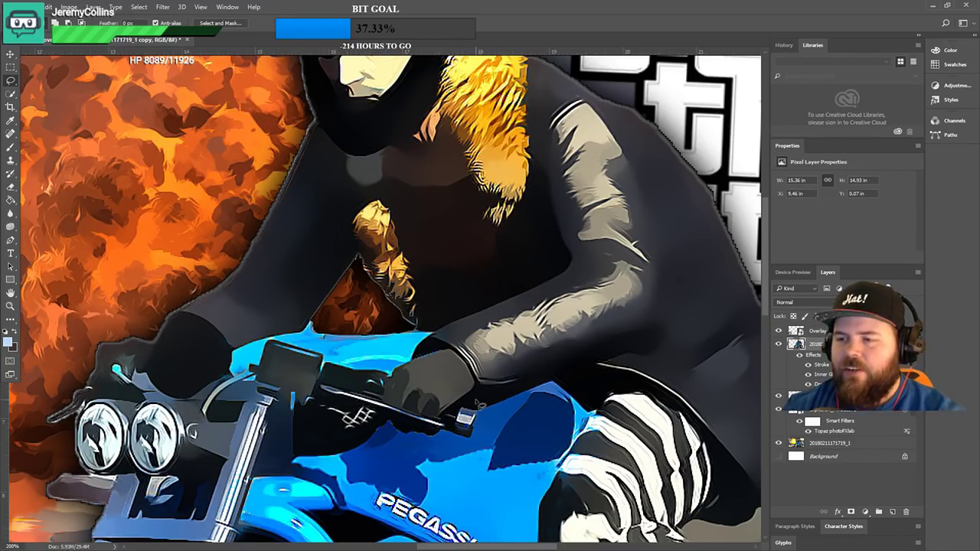
key("ctrl+minus")
key("ctrl+minus")
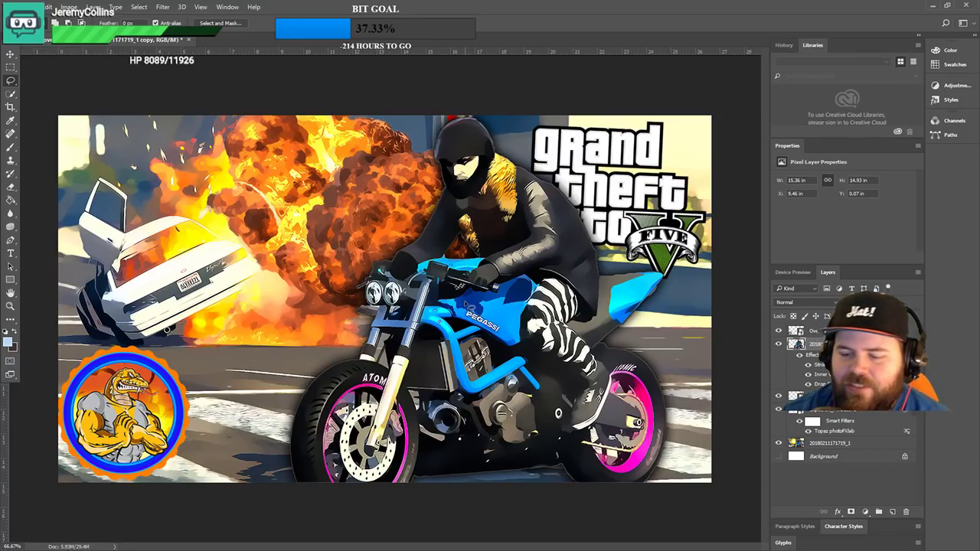
scroll(469, 307, "up", 3)
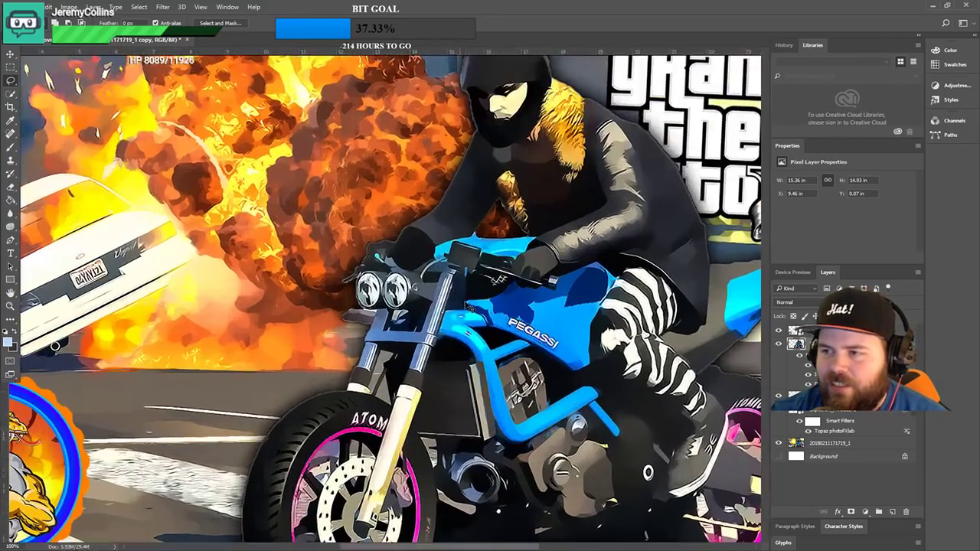
scroll(469, 306, "up", 2)
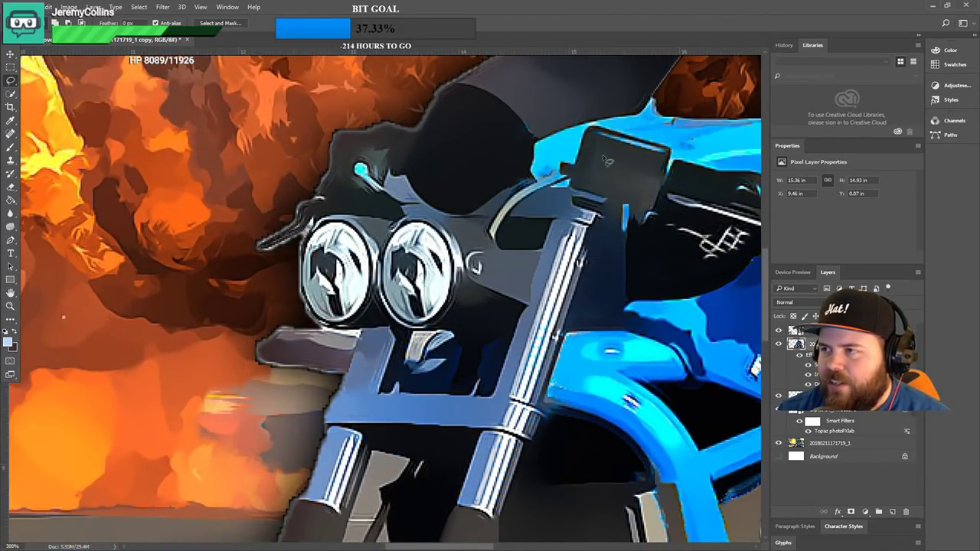
left_click_drag(414, 546, 458, 549)
scroll(381, 313, "up", 5)
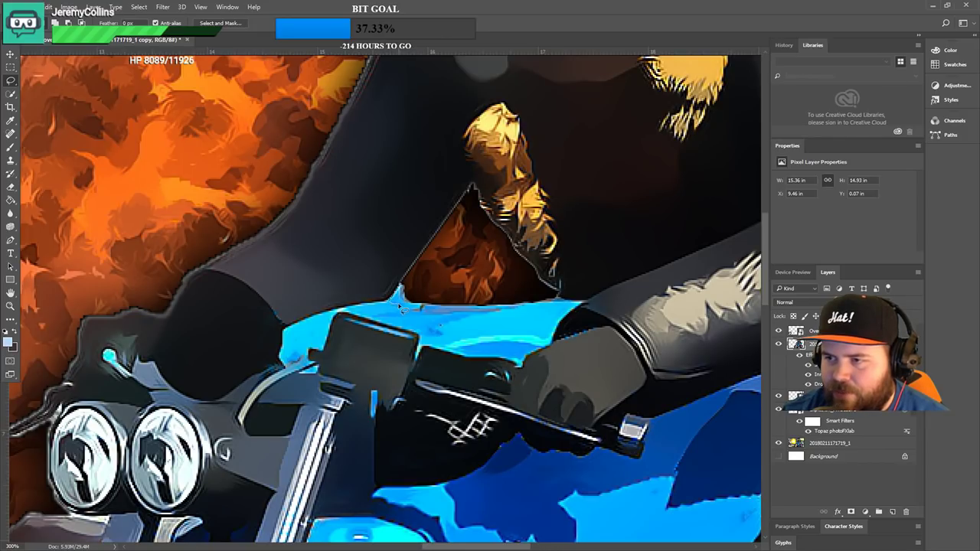
mouse_move(405, 303)
left_mouse_down()
mouse_move(434, 280)
mouse_move(396, 298)
left_mouse_up()
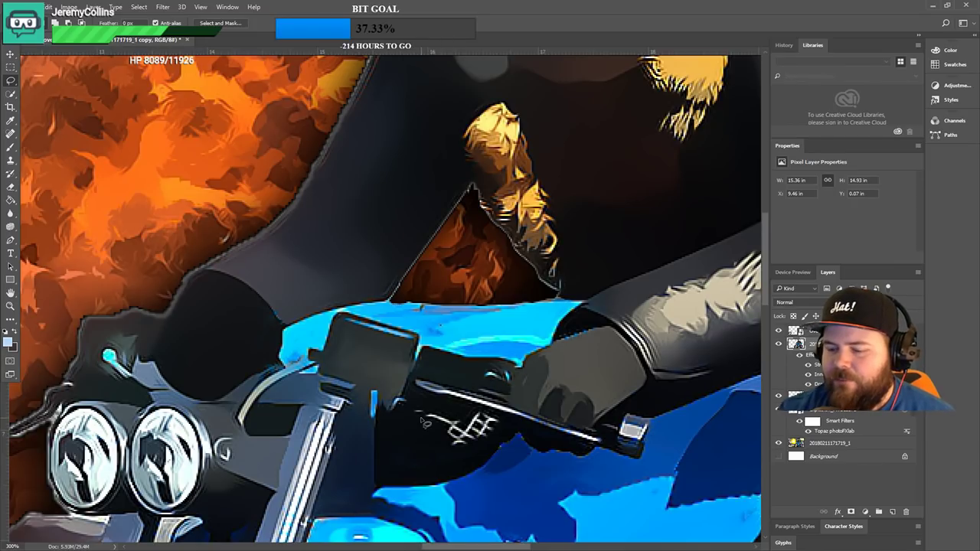
key("ctrl+minus")
key("ctrl+minus")
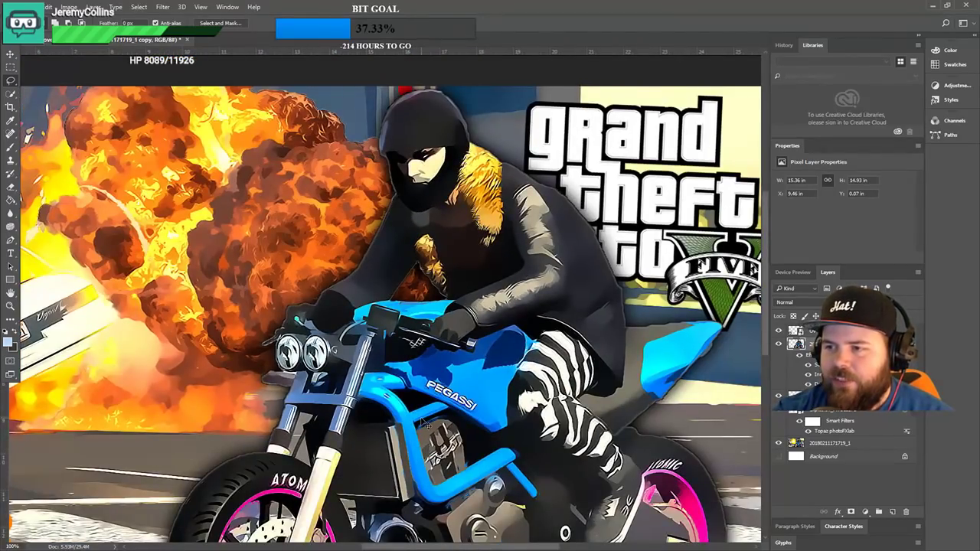
key("ctrl+minus")
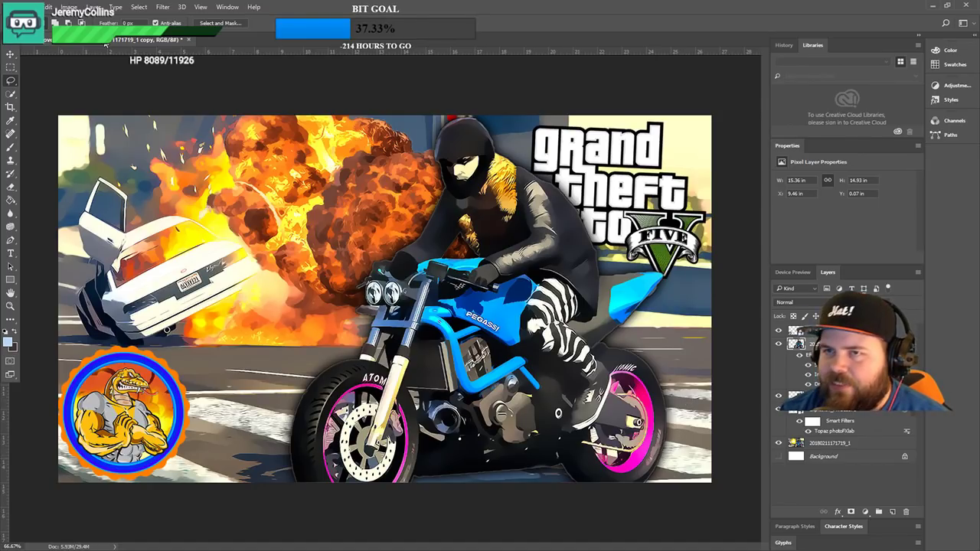
- Save As JPEG named 'Look at this cool GTA thumbnail' at maximum quality
left_click(28, 6)
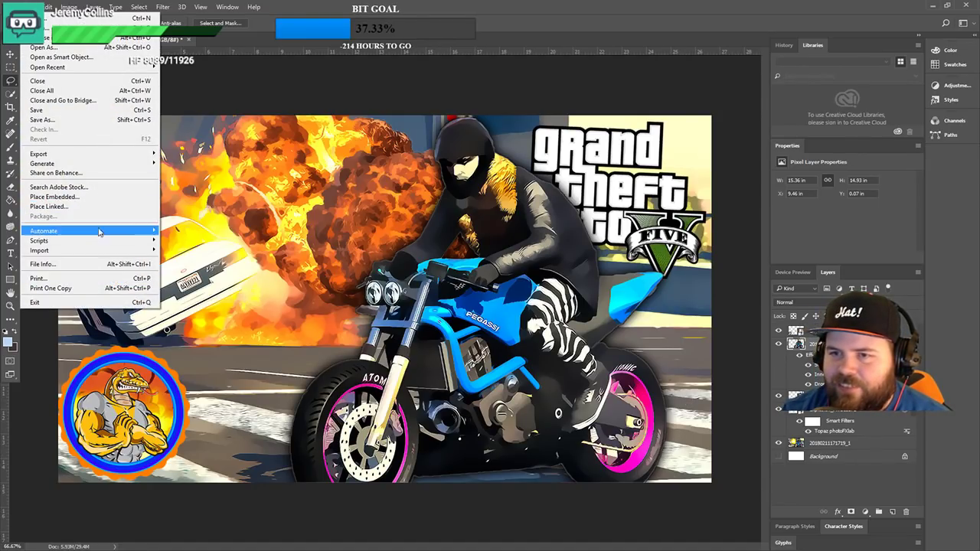
left_click(77, 114)
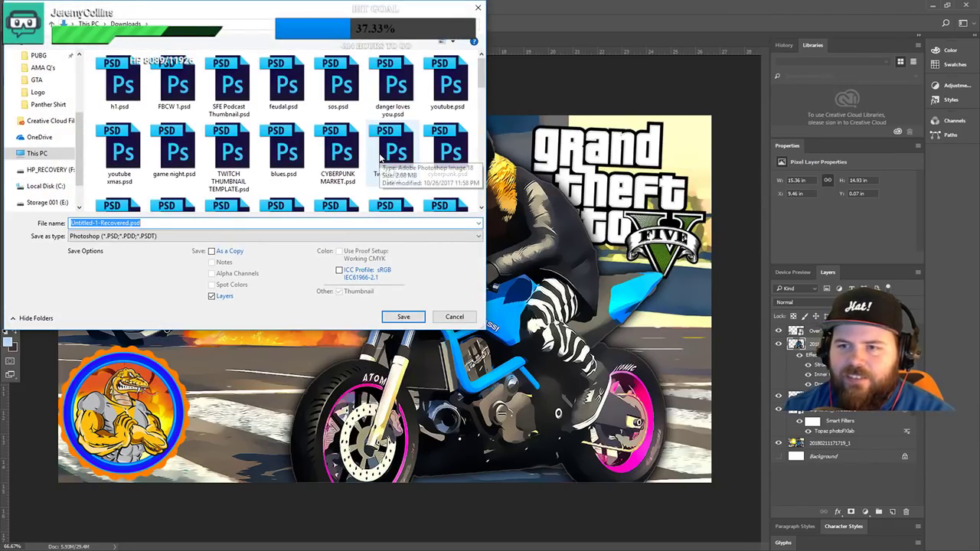
left_click(258, 237)
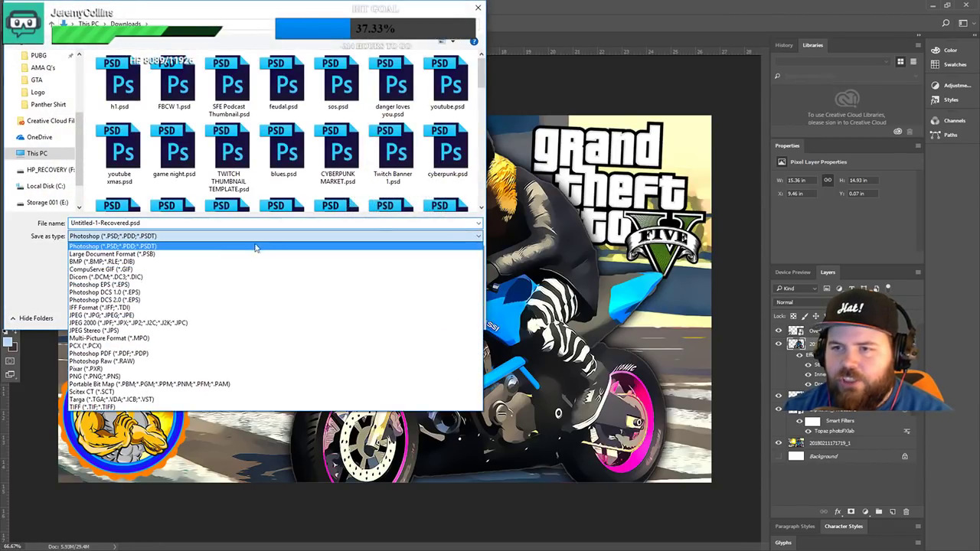
left_click(152, 315)
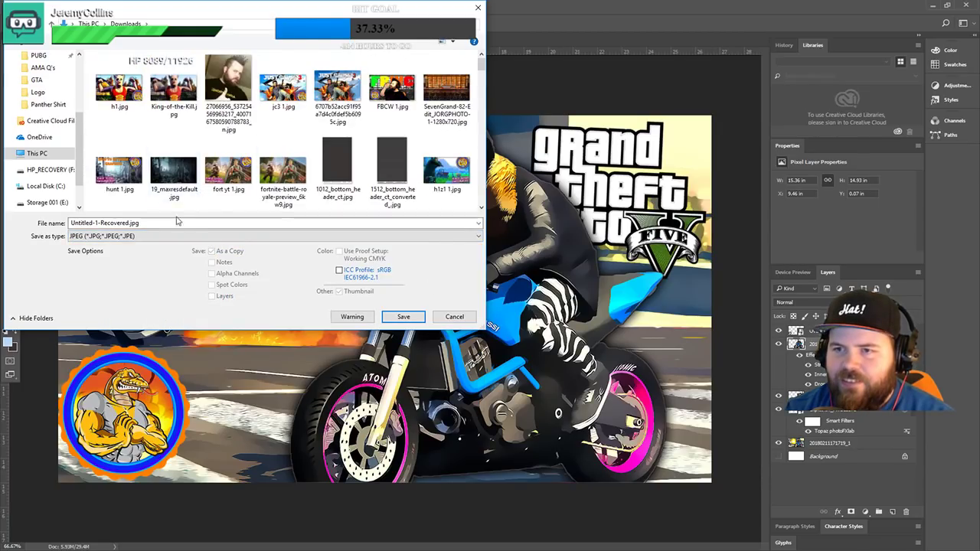
left_click_drag(165, 222, 44, 220)
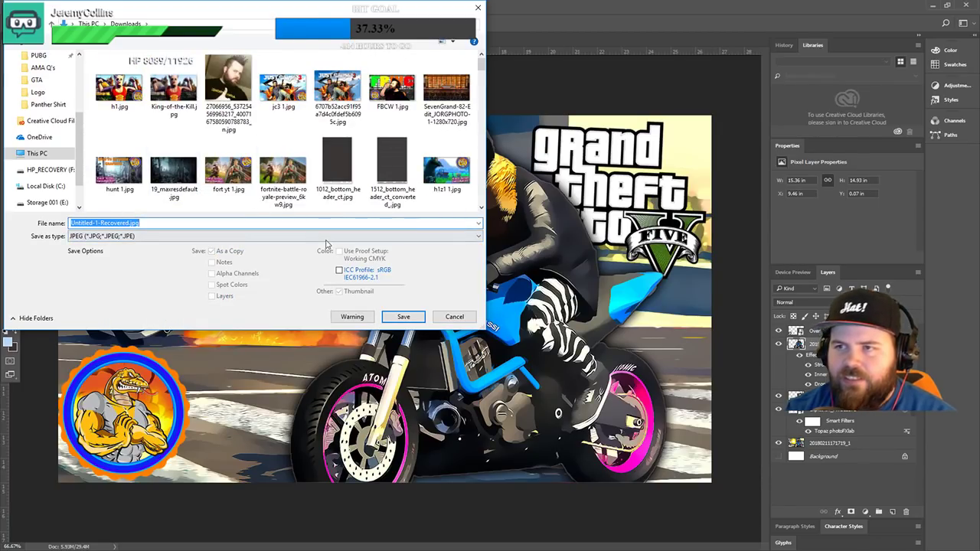
type("Loo")
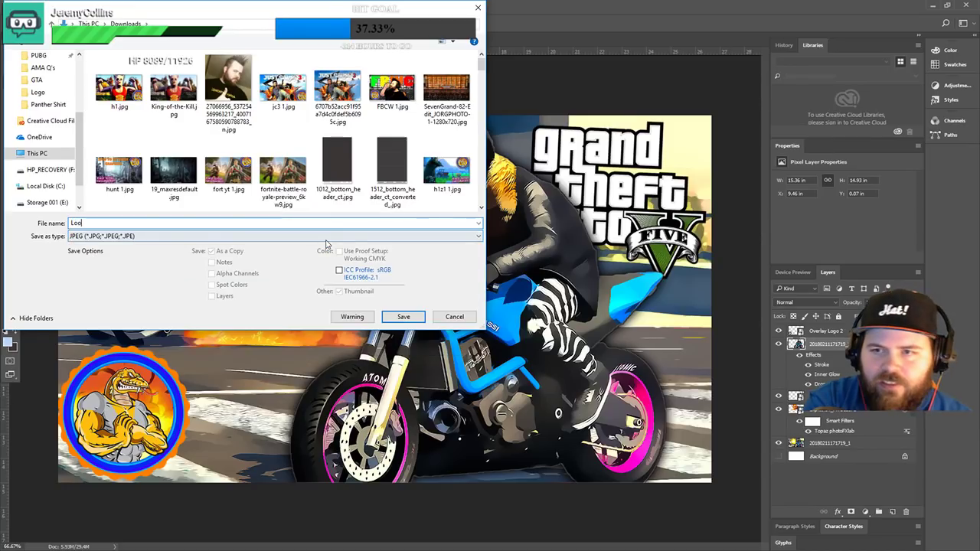
type("k at this coo")
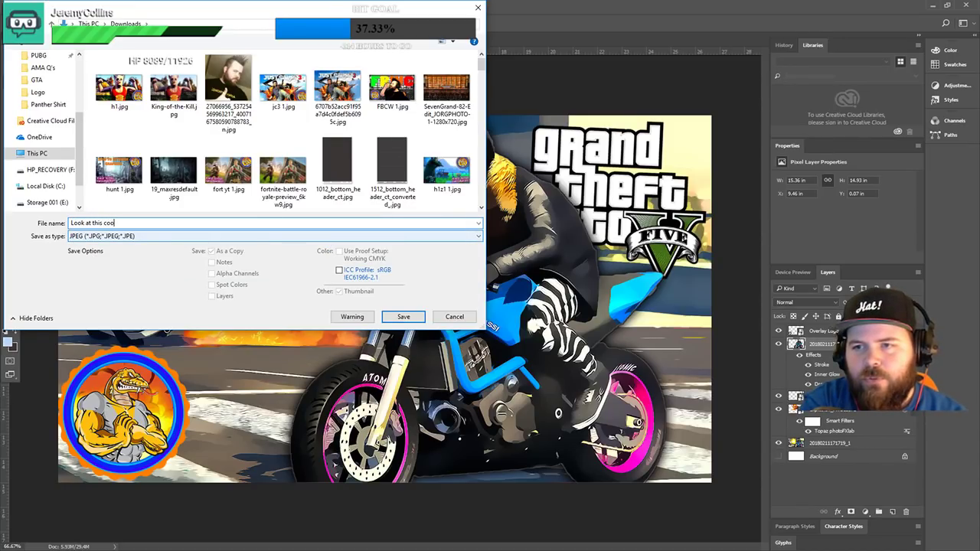
type("l GTA ")
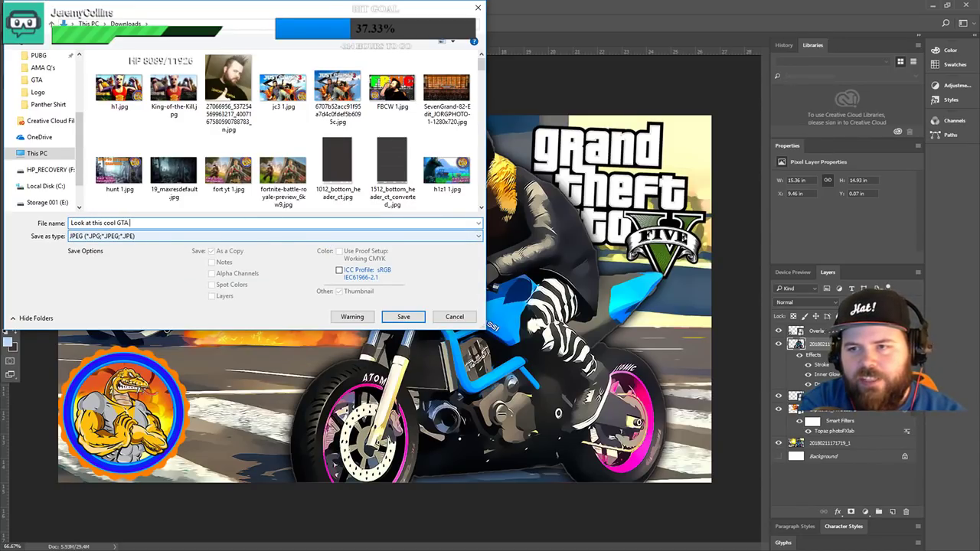
type("thum")
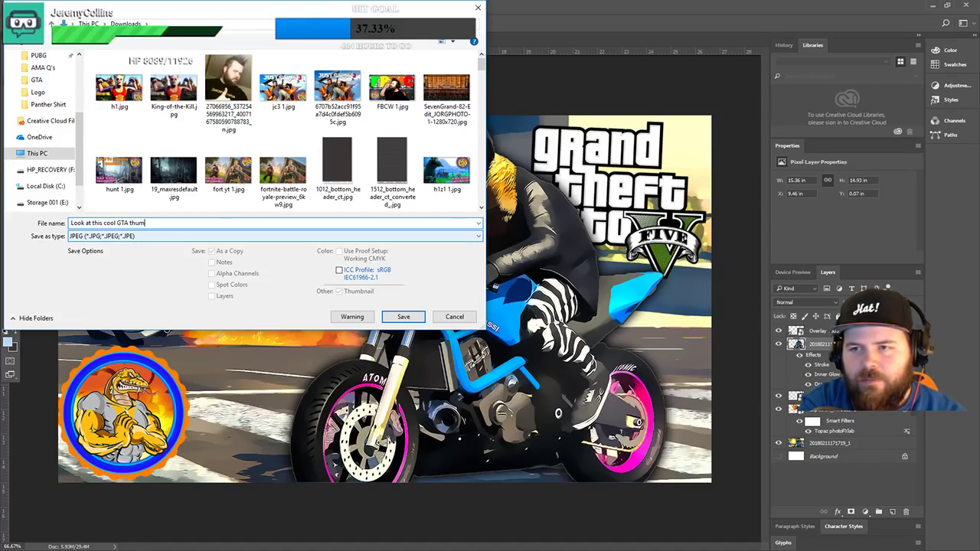
type("bnail")
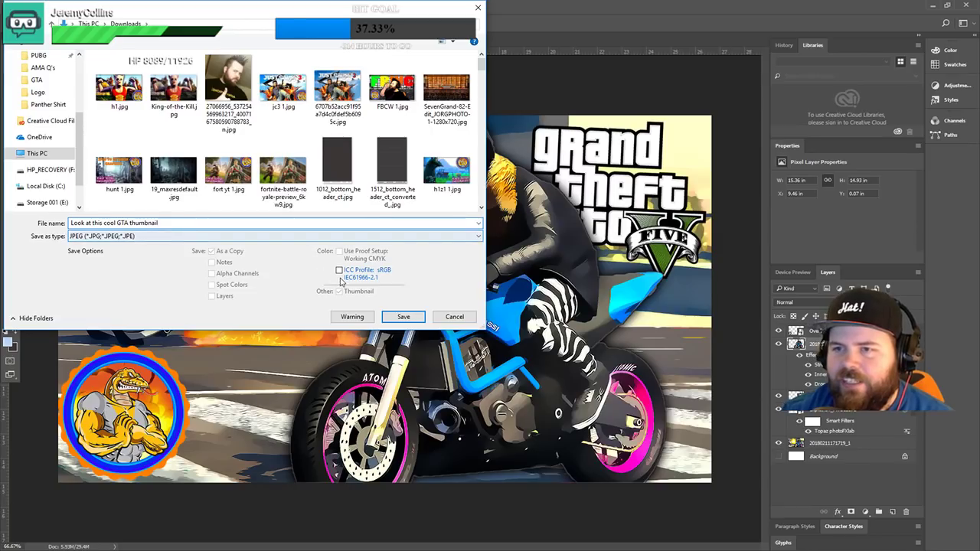
left_click(403, 317)
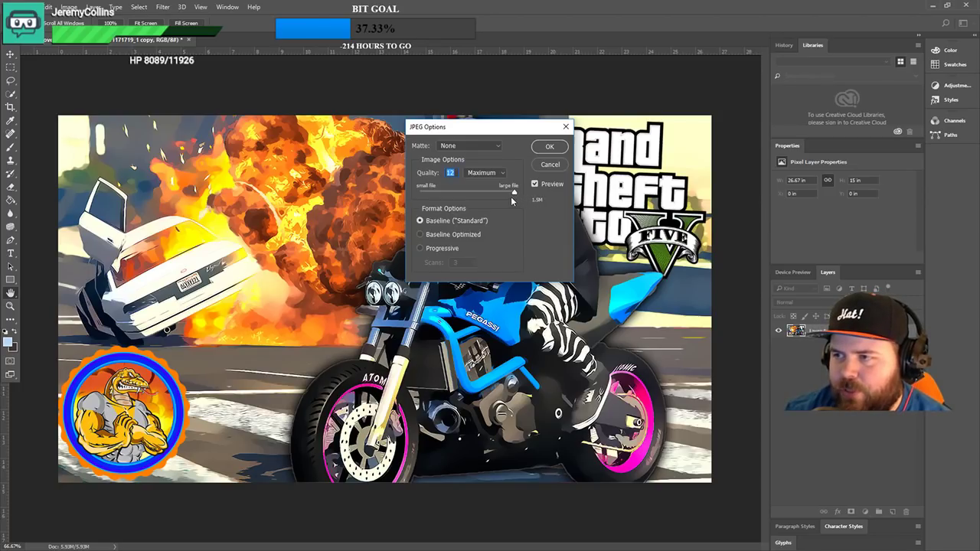
left_click(551, 147)
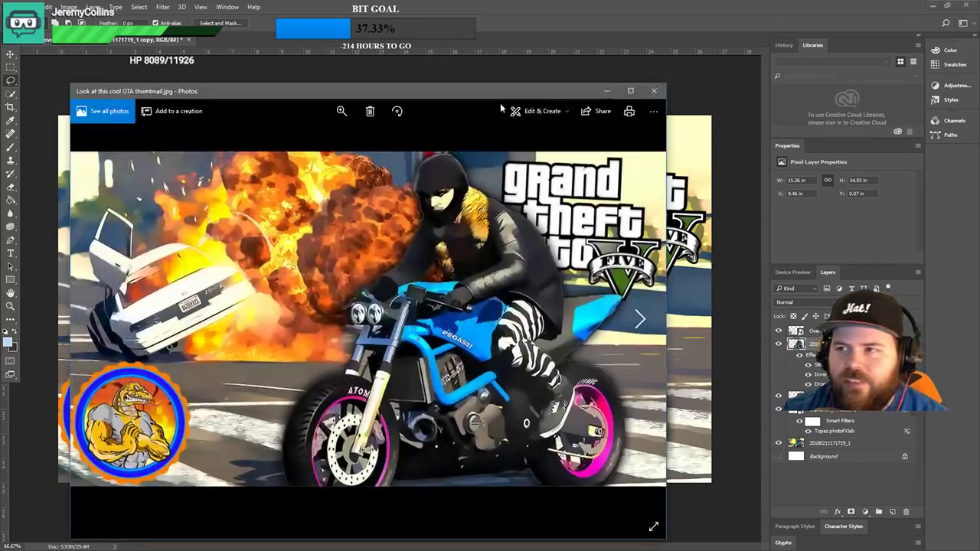
- Shrink and reposition the Photos preview, then return to File Explorer's Downloads folder
left_click_drag(540, 88, 584, 40)
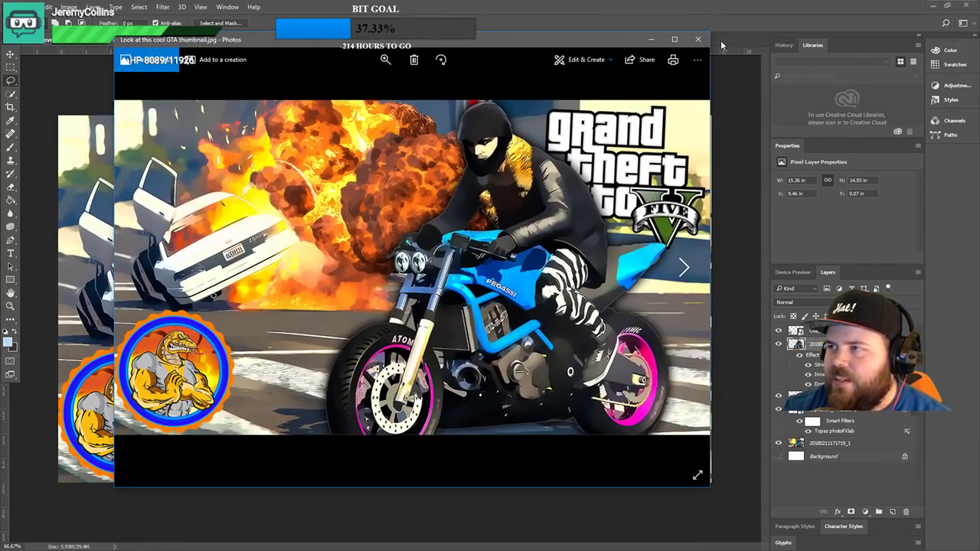
left_click_drag(710, 33, 370, 235)
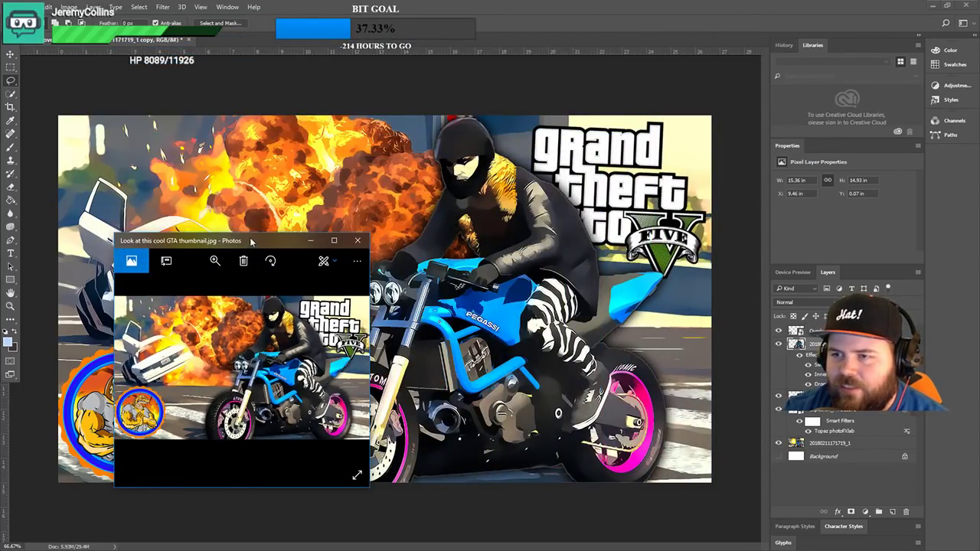
left_click_drag(250, 237, 331, 84)
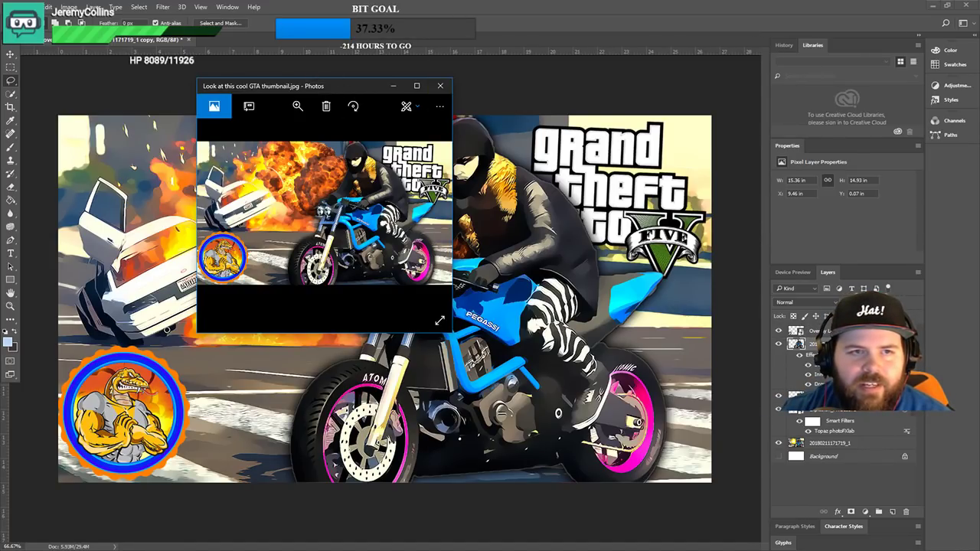
key("alt+Tab")
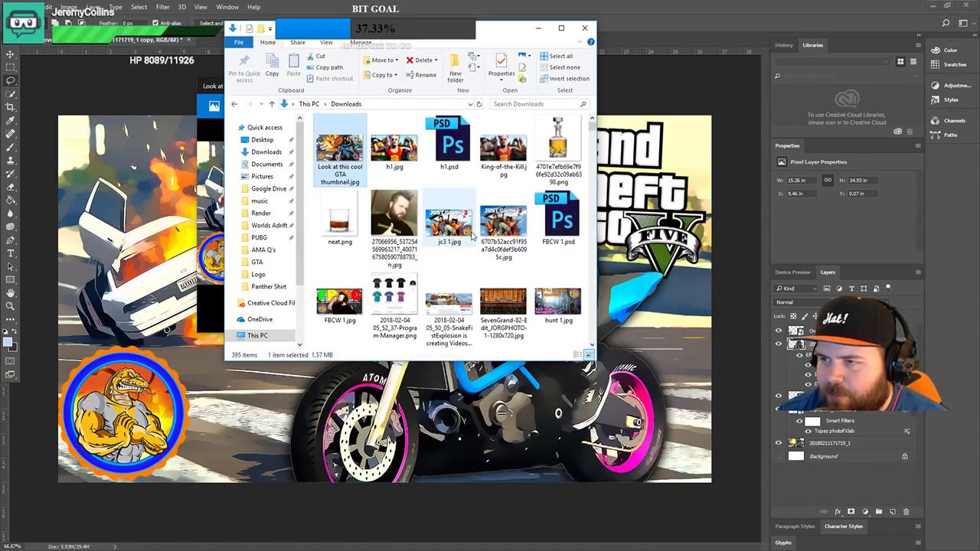
scroll(506, 249, "down", 5)
scroll(506, 248, "up", 2)
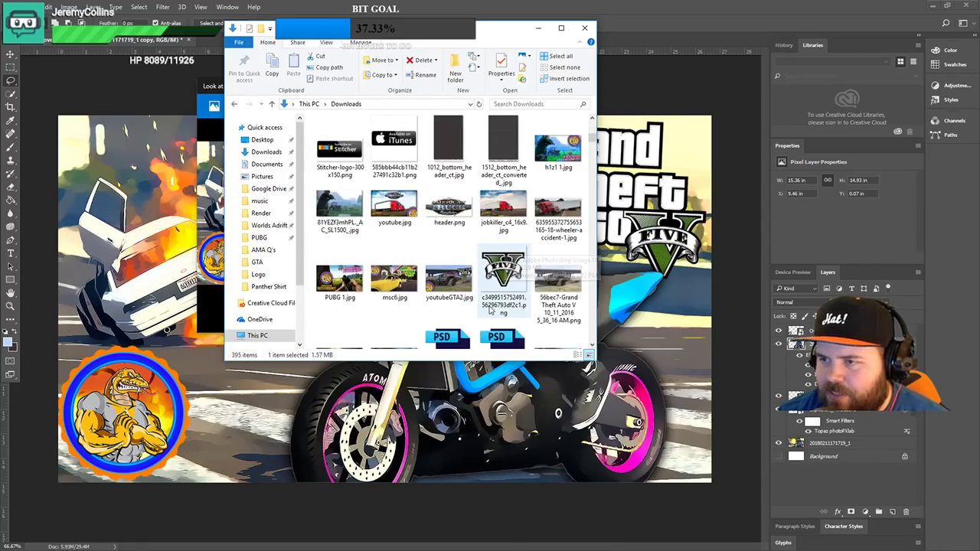
double_click(394, 282)
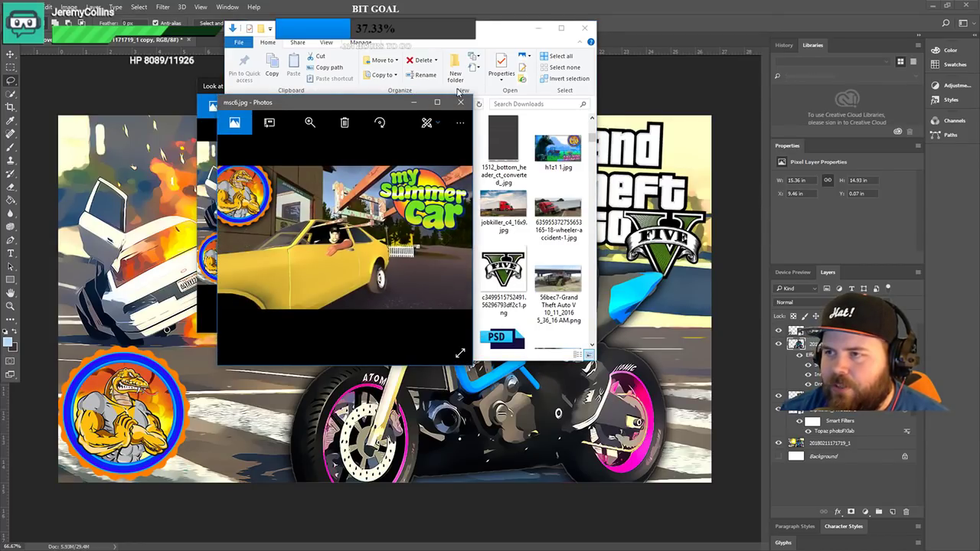
left_click_drag(408, 97, 408, 20)
left_click_drag(472, 135, 812, 135)
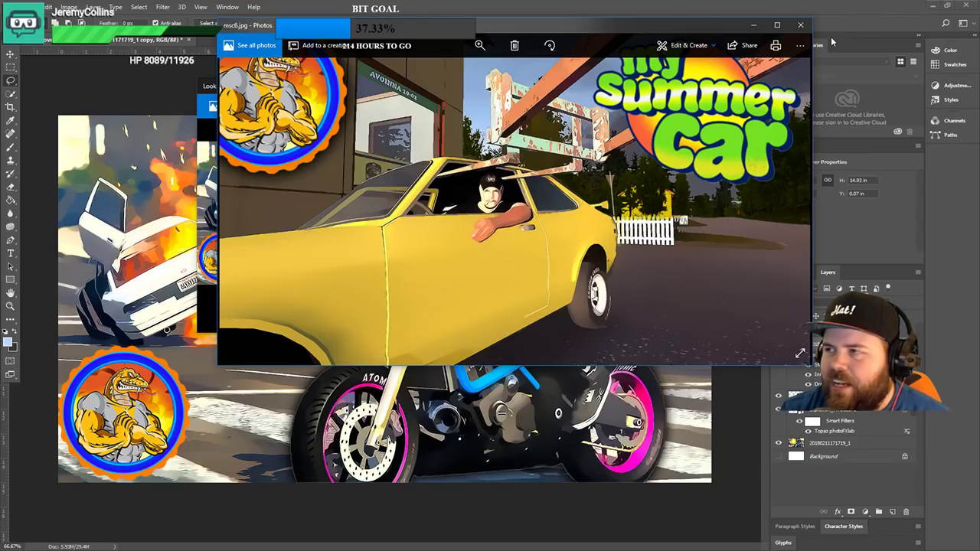
left_click(800, 25)
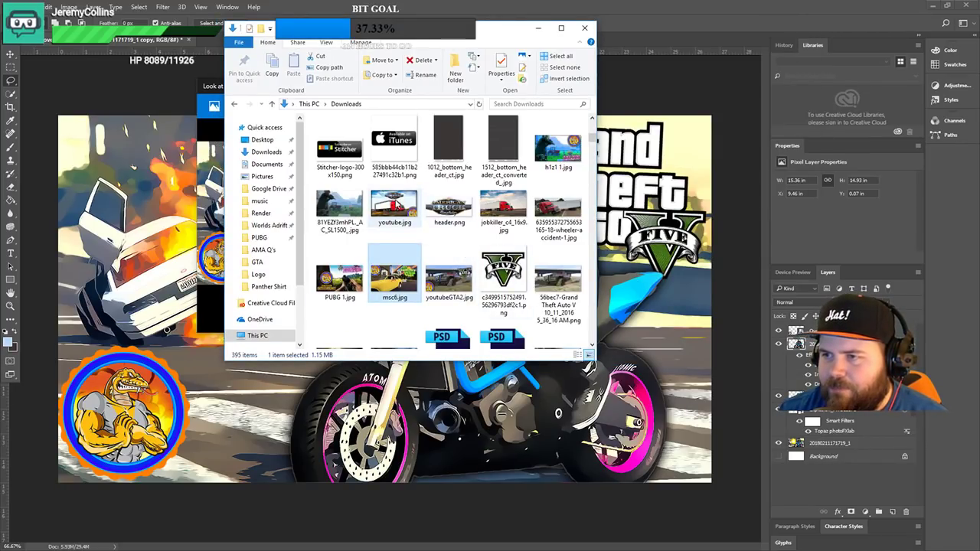
double_click(395, 205)
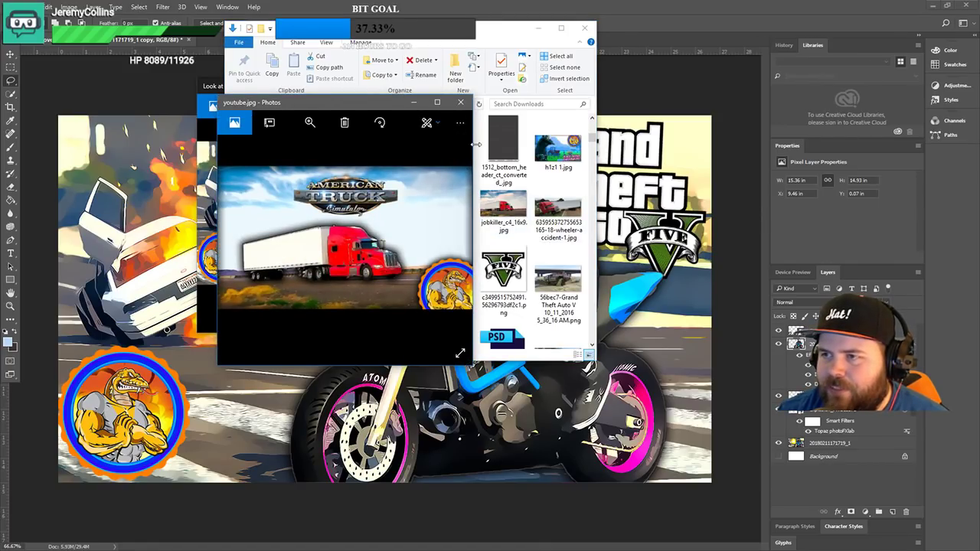
left_click_drag(476, 144, 718, 144)
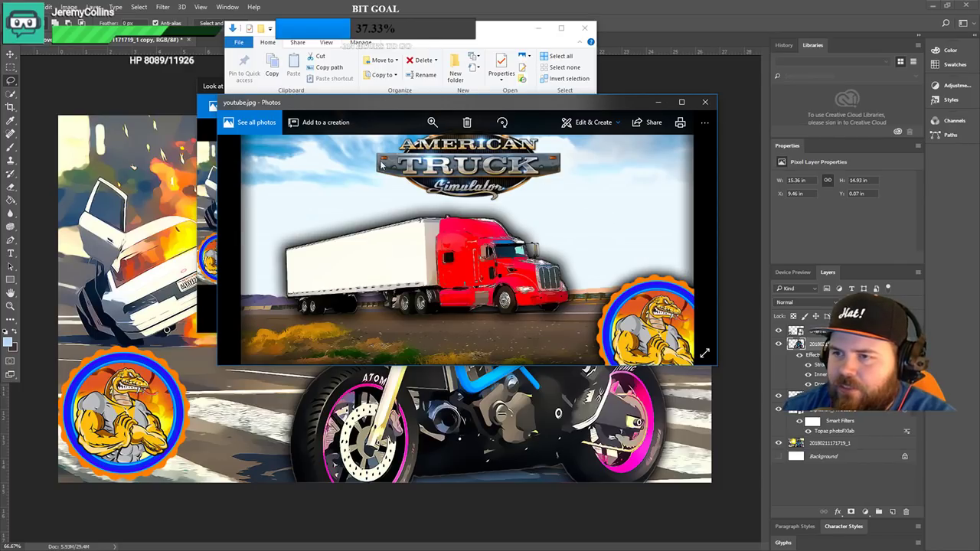
left_click(706, 102)
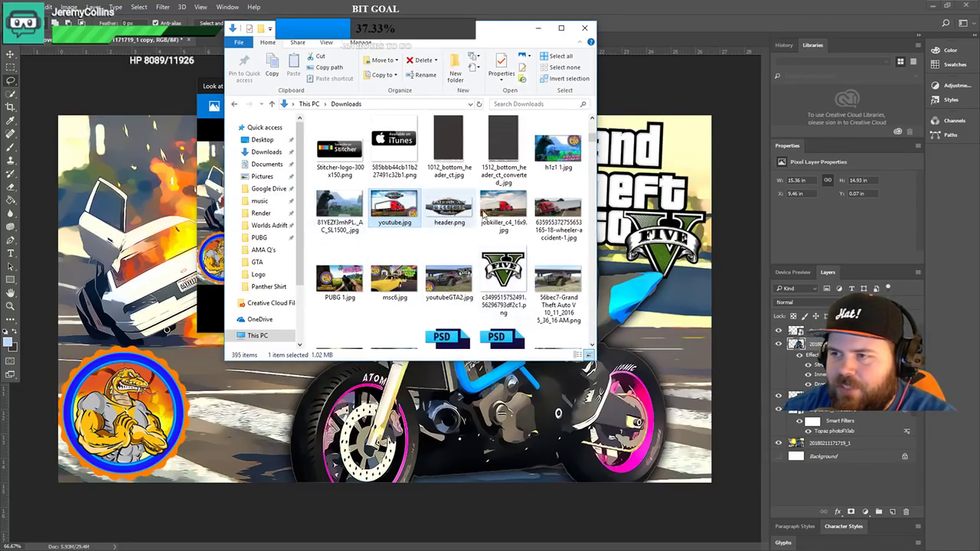
- Preview 81YEZf3mhPL_AC_SL1500_.jpg in Photos, enlarge it and move it aside
left_click(344, 206)
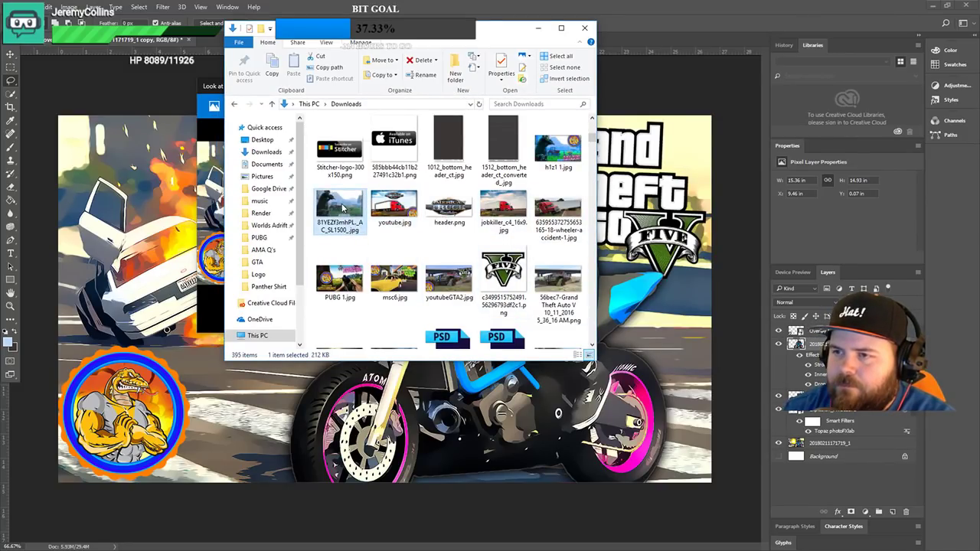
double_click(344, 206)
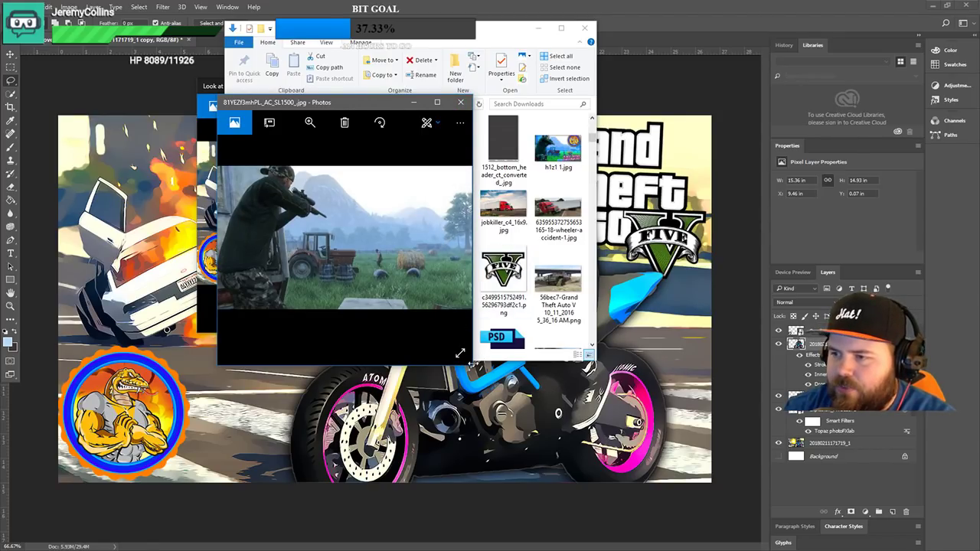
left_click_drag(472, 364, 629, 365)
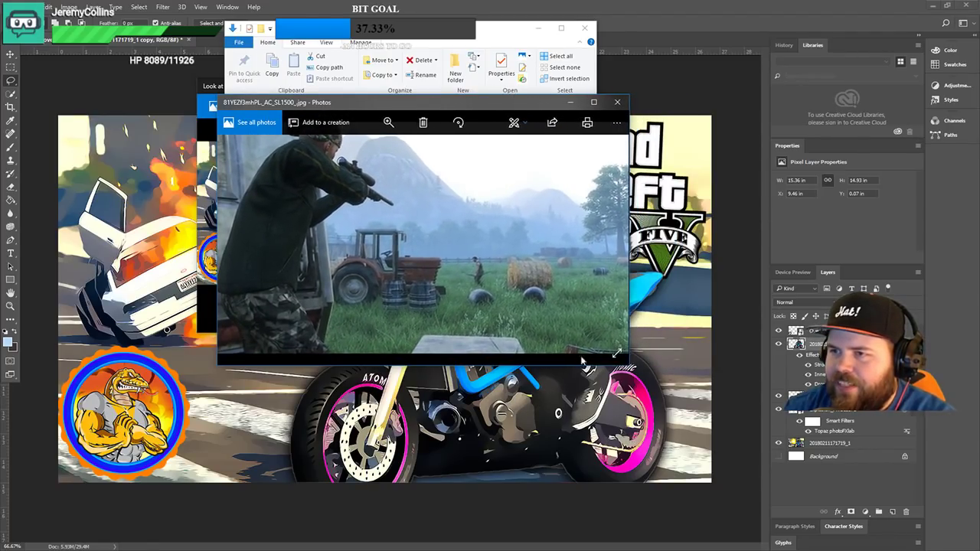
left_click_drag(479, 107, 812, 118)
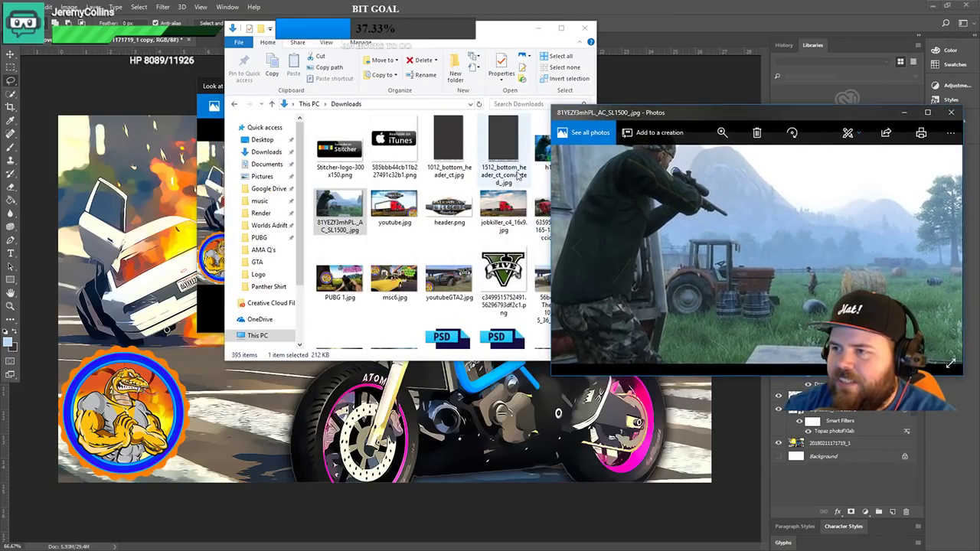
- Preview h1z1 1.jpg in a larger window, then close it
double_click(544, 150)
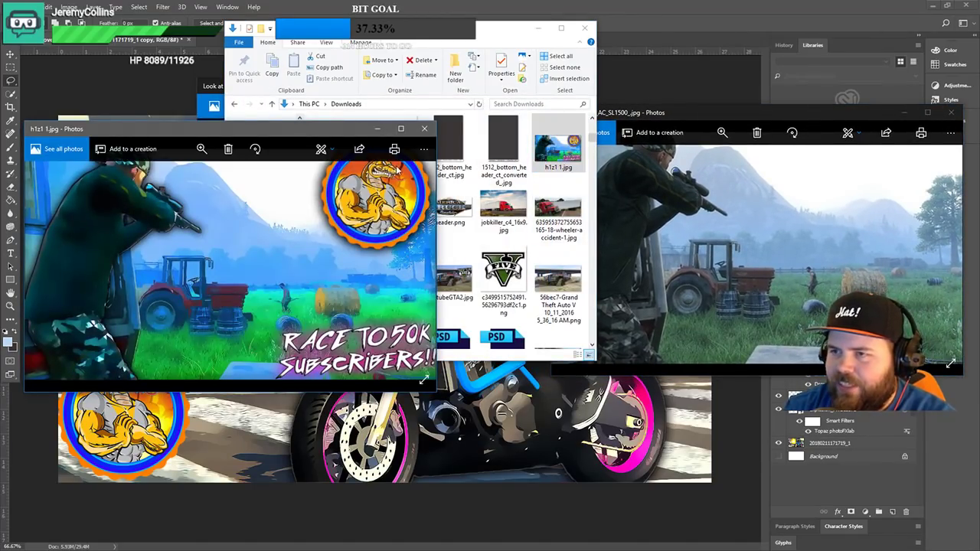
left_click_drag(437, 187, 594, 187)
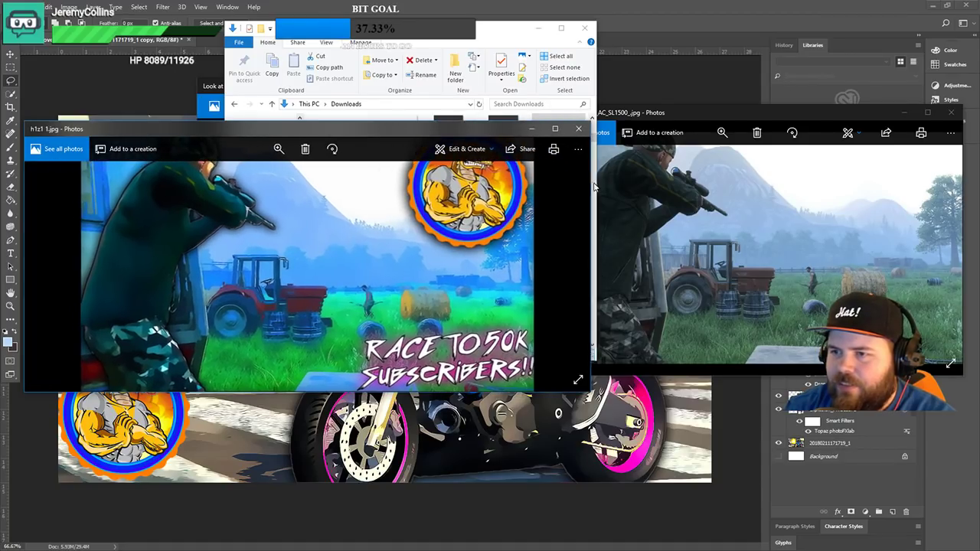
left_click_drag(494, 125, 505, 40)
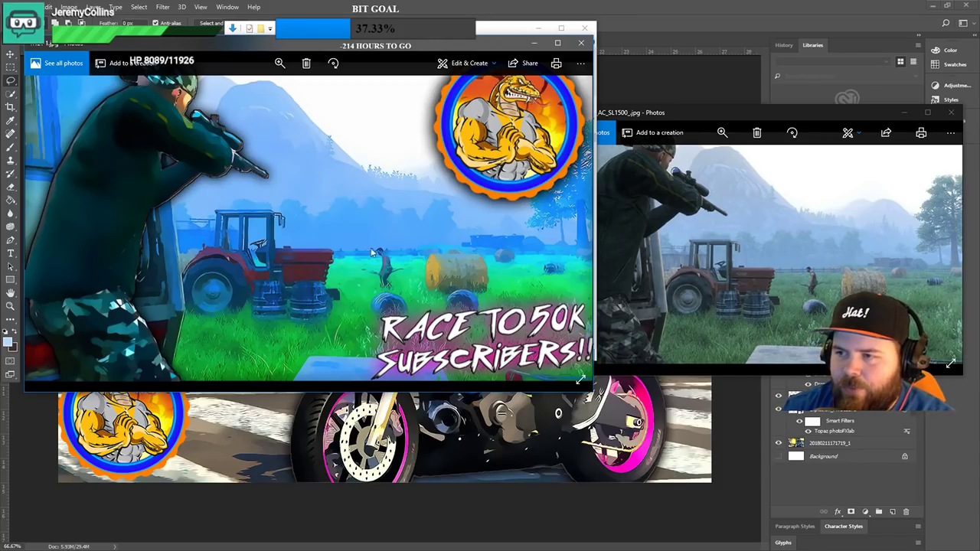
left_click(583, 47)
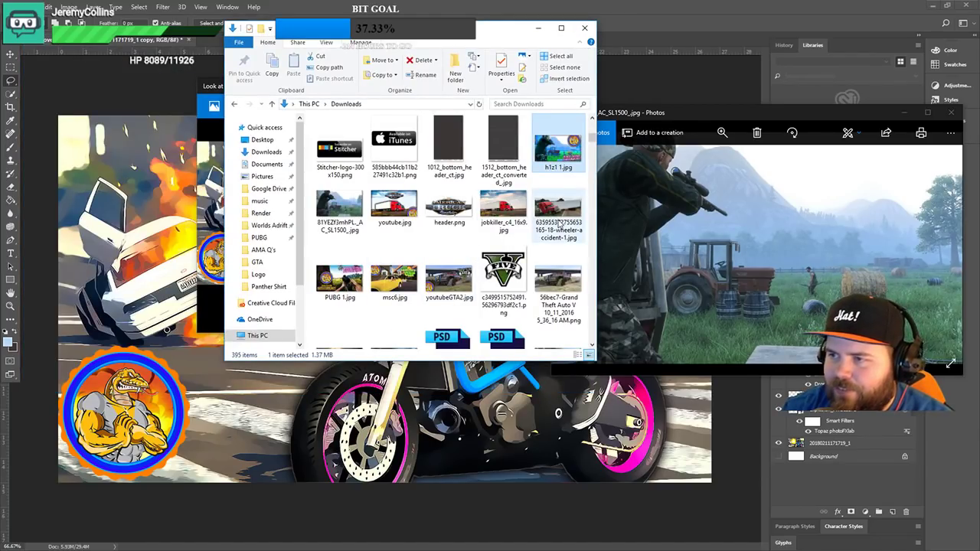
- Open sos 2.jpg in Photos several times, enlarging it for a closer look, then close it
scroll(560, 224, "down", 5)
scroll(563, 238, "up", 3)
scroll(460, 222, "down", 3)
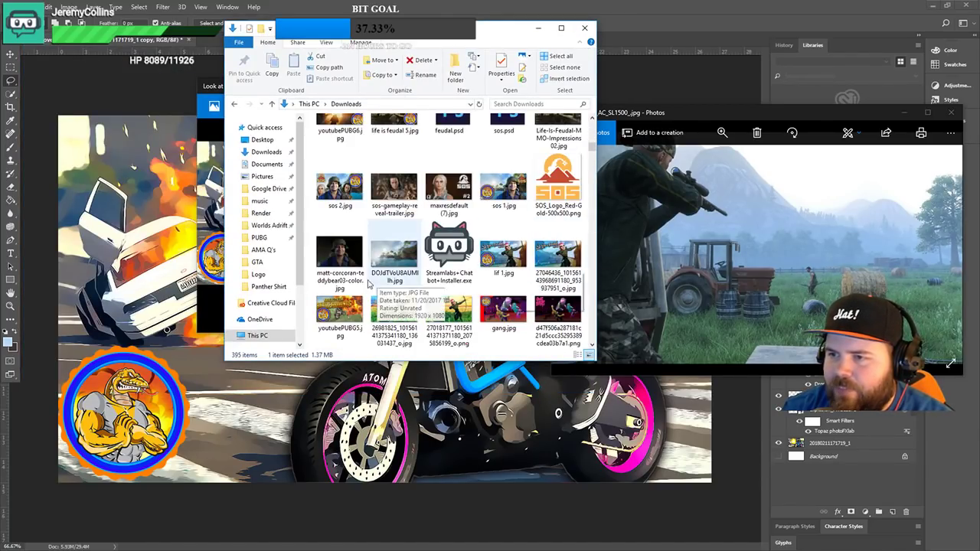
double_click(341, 188)
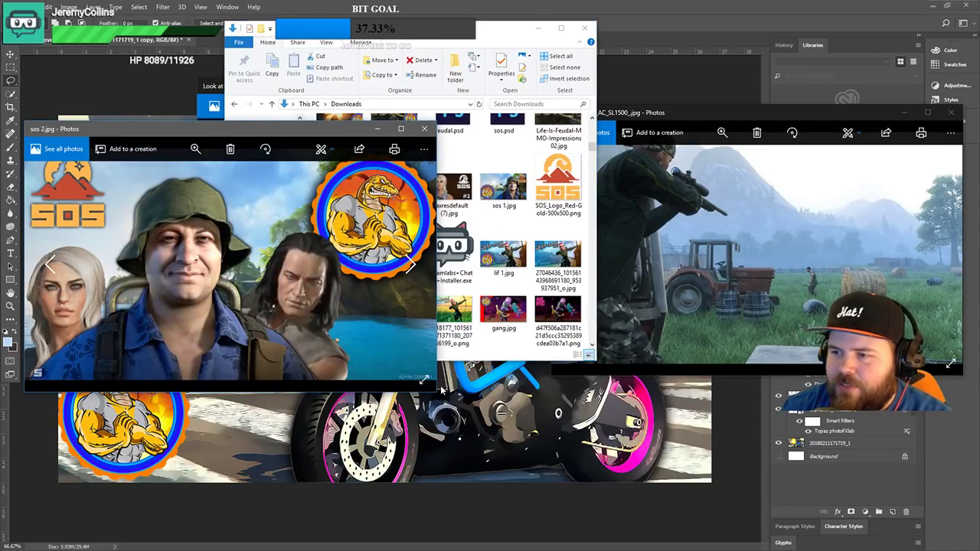
left_click_drag(438, 392, 659, 391)
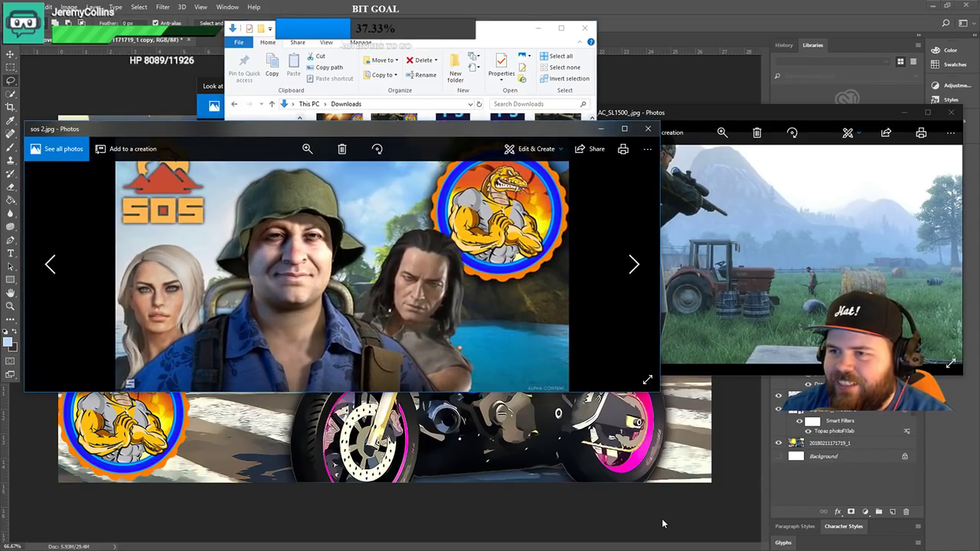
left_click(648, 128)
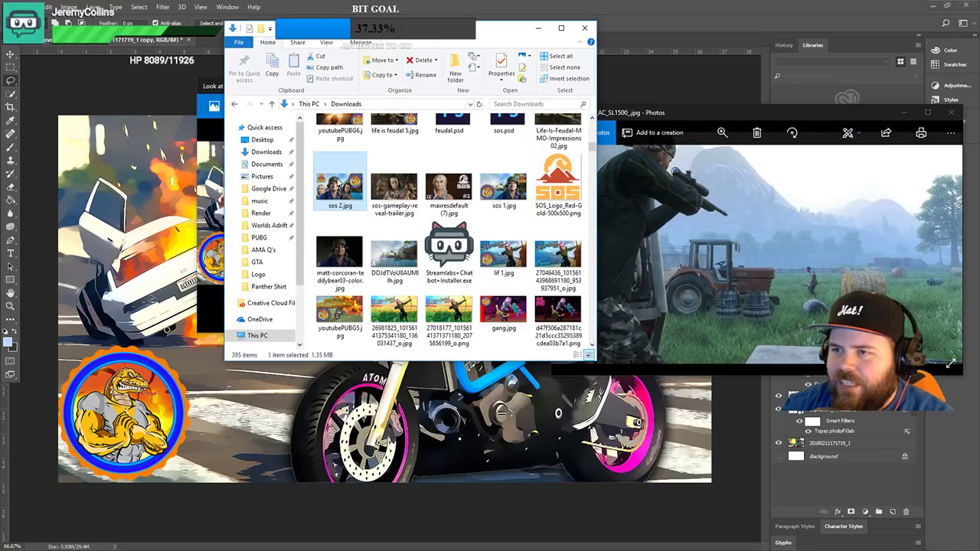
key("Return")
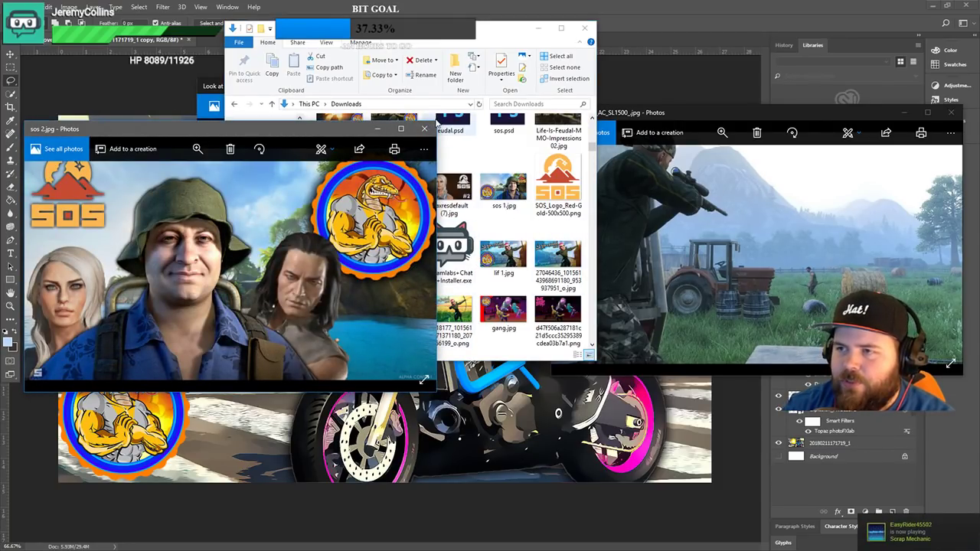
left_click_drag(437, 123, 614, 40)
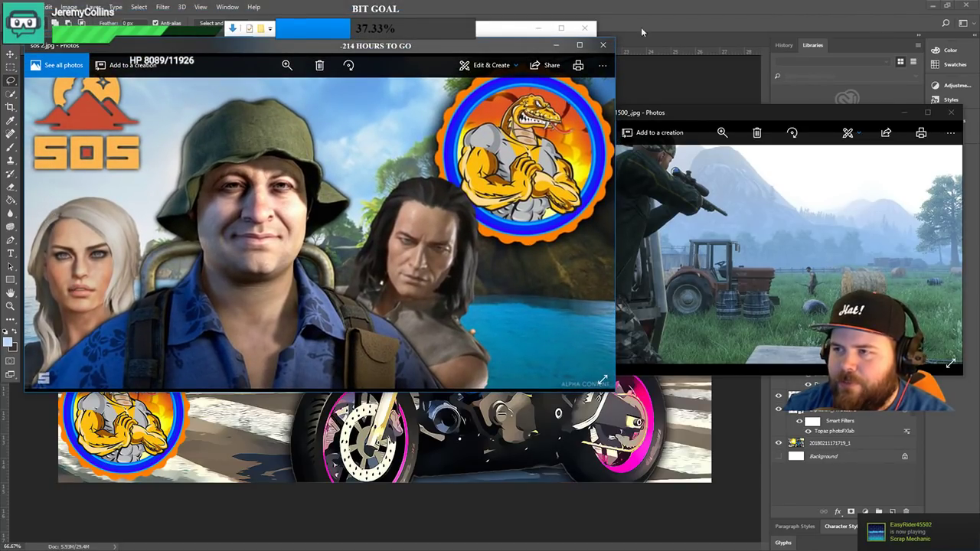
left_click(603, 46)
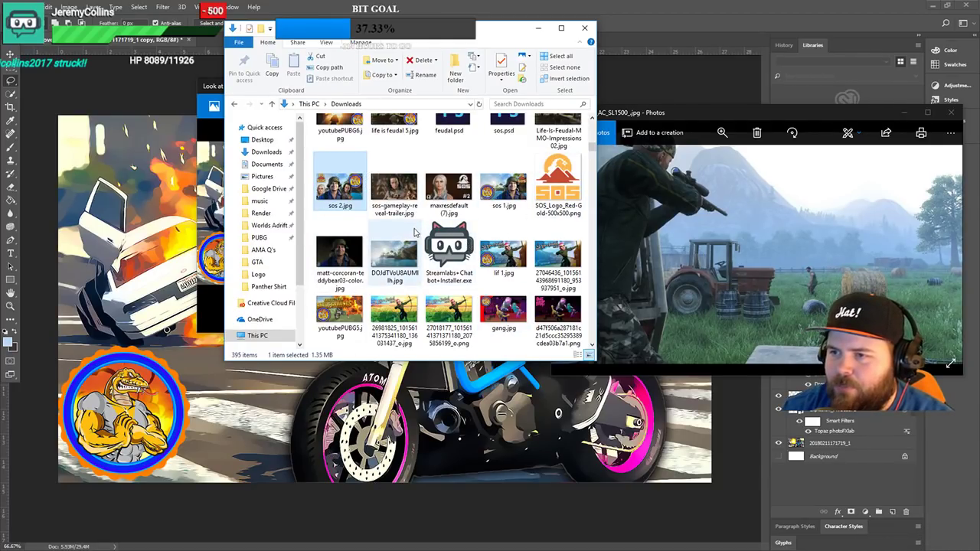
key("Return")
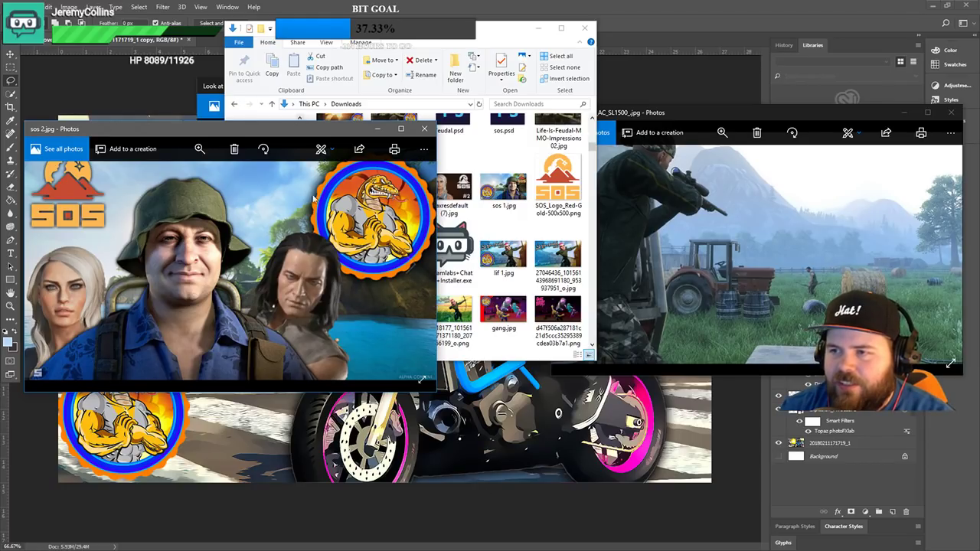
left_click(424, 128)
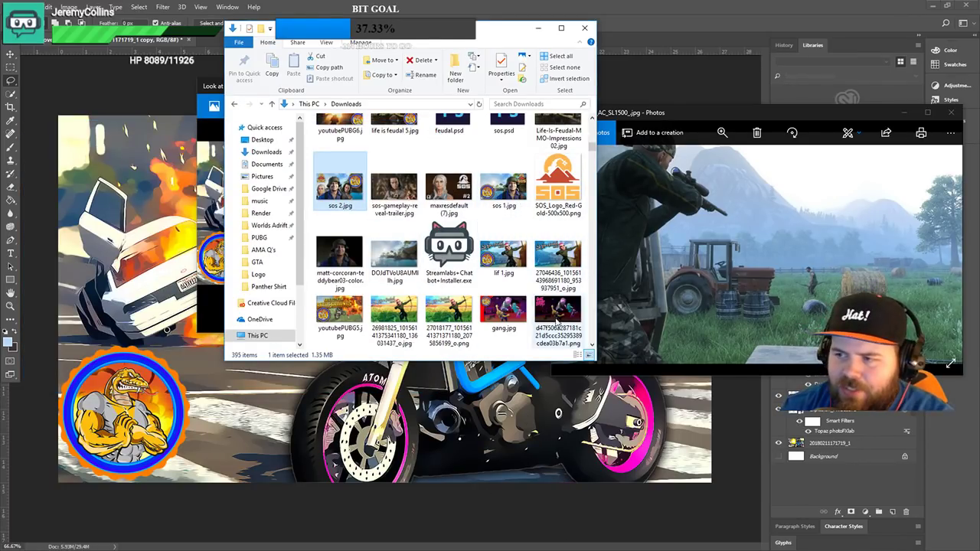
- Open youtubePUBG5.jpg in Photos, enlarge it to fill most of the screen, and raise it
scroll(409, 280, "down", 3)
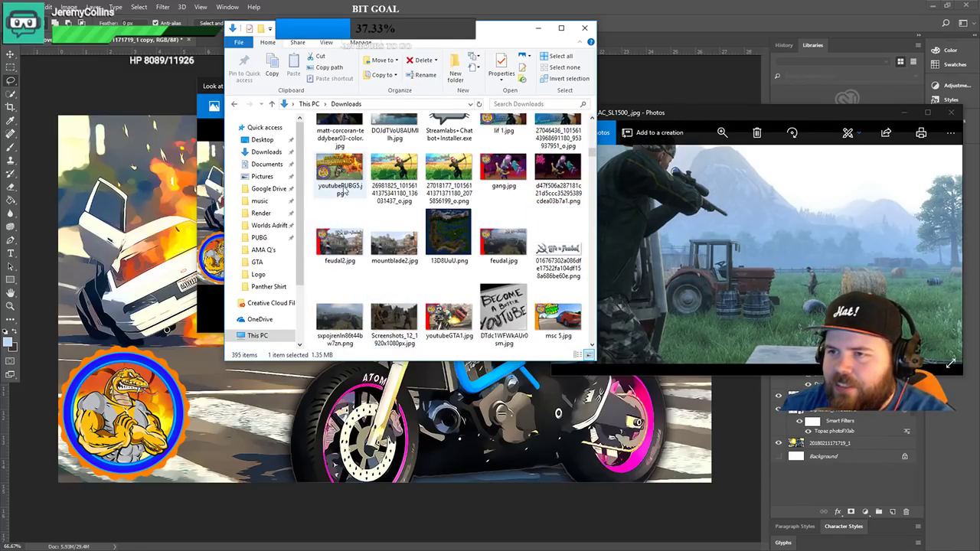
double_click(345, 191)
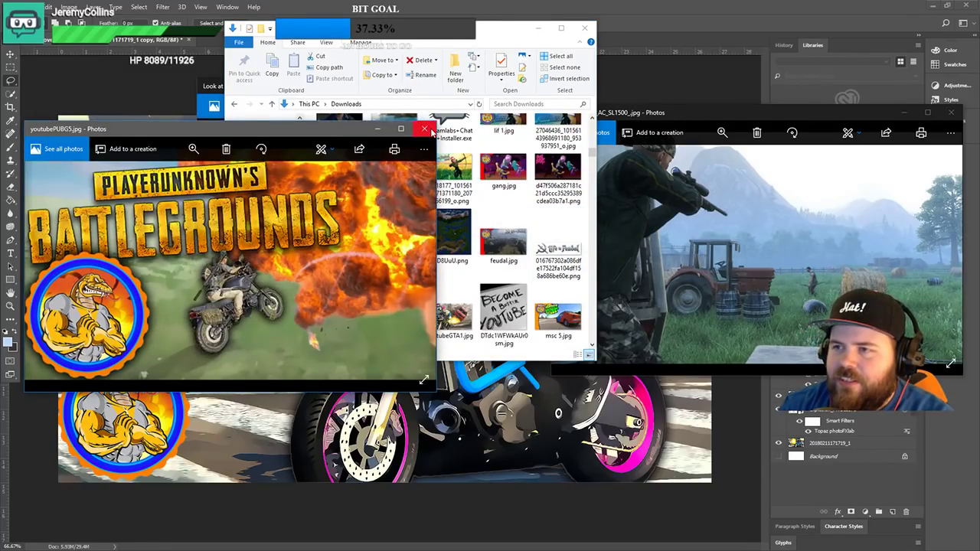
left_click(426, 129)
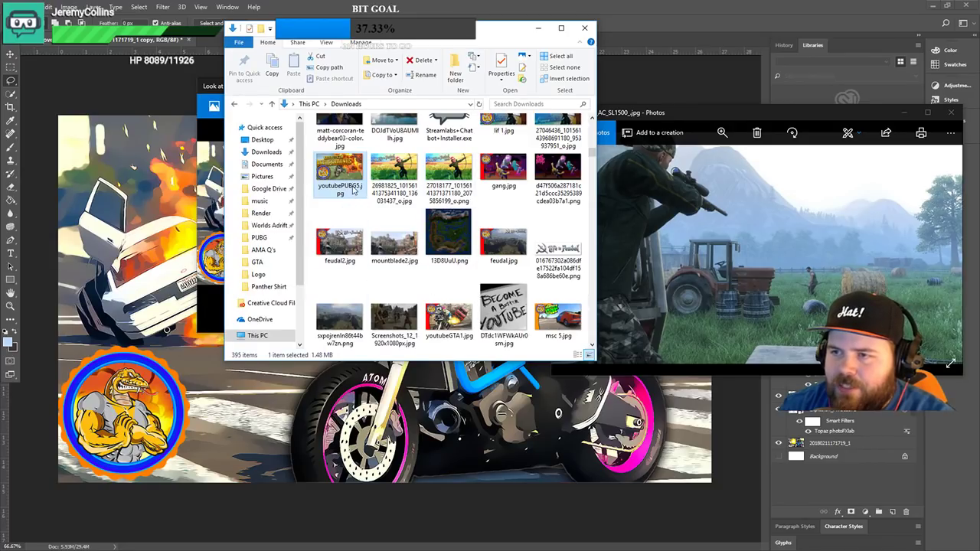
scroll(354, 189, "up", 2)
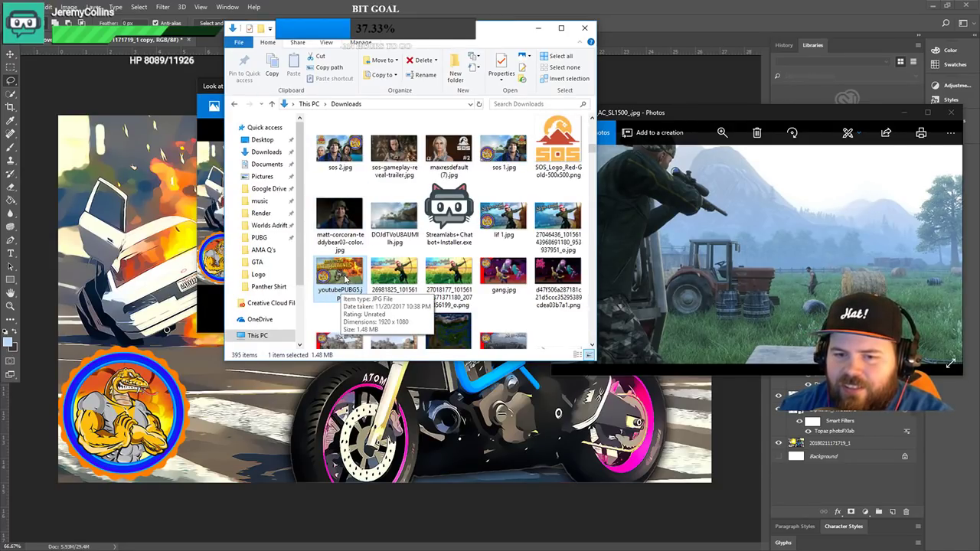
double_click(345, 280)
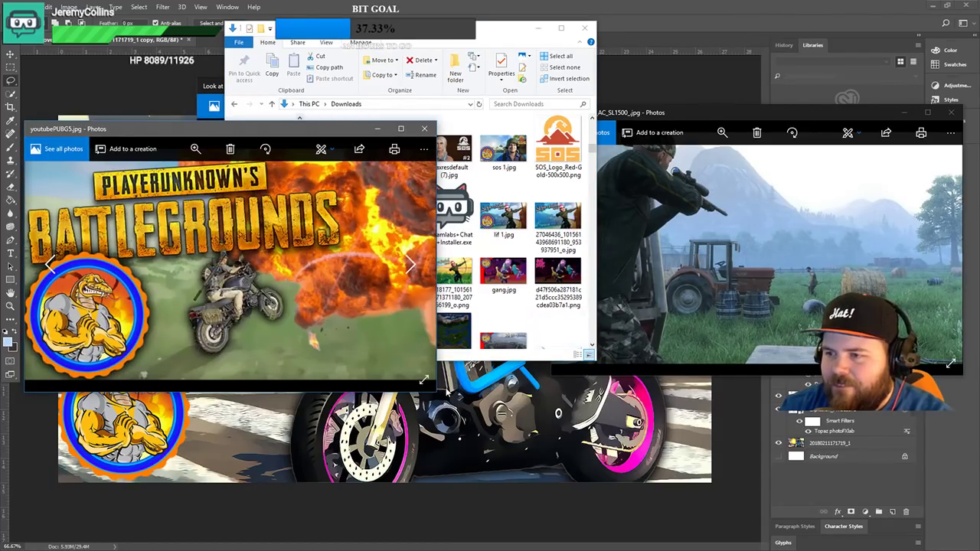
left_click_drag(437, 394, 895, 542)
left_click_drag(597, 128, 559, 48)
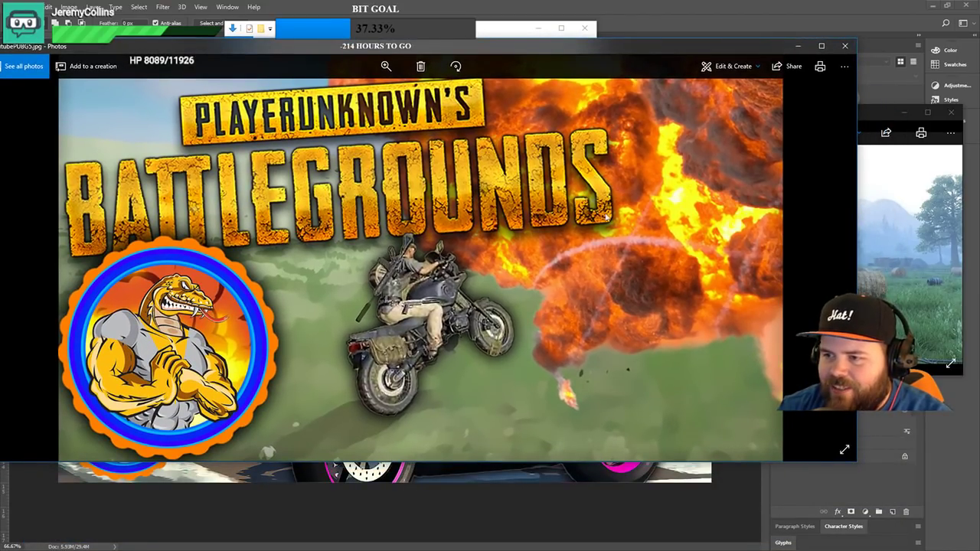
- Close the PUBG thumbnail preview, then view sos 1.jpg in Photos and close it
left_click(845, 46)
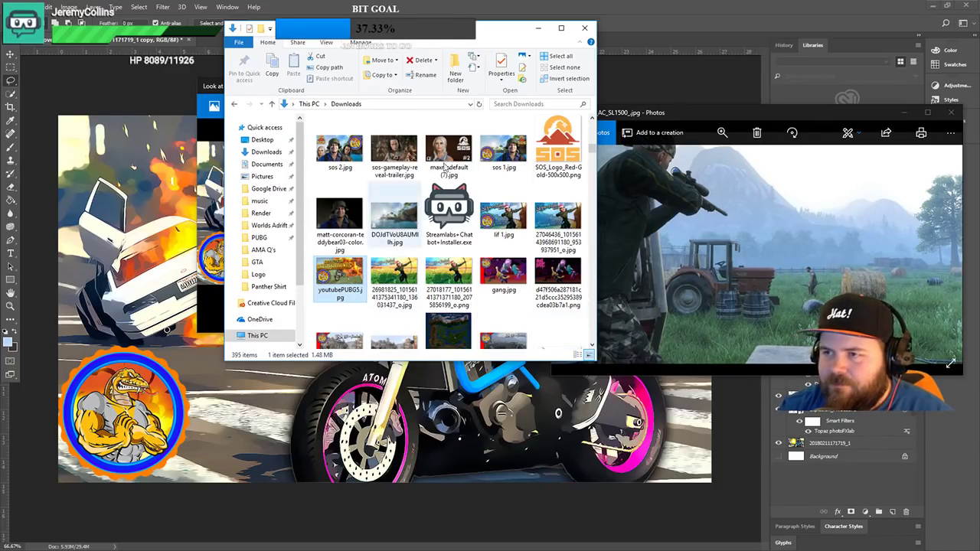
double_click(503, 149)
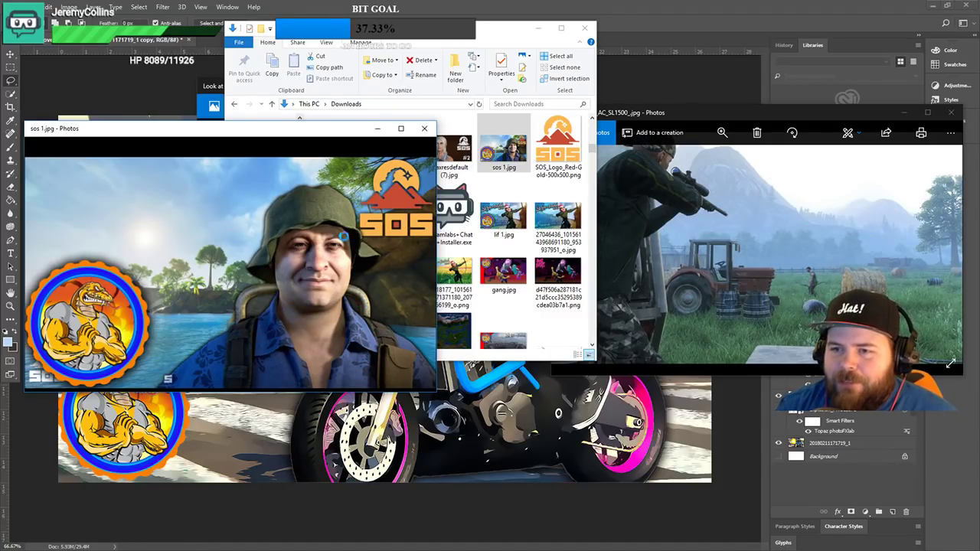
key("alt+F4")
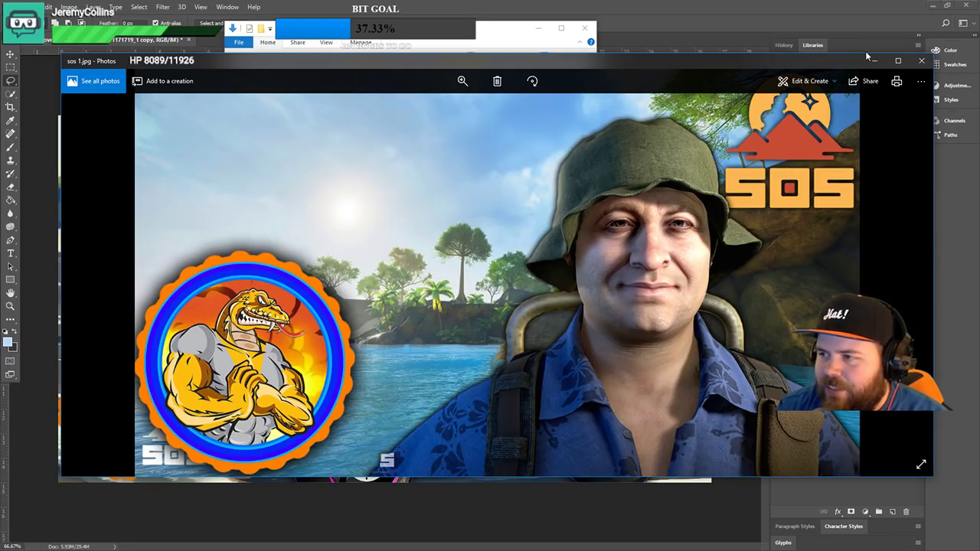
left_click(922, 63)
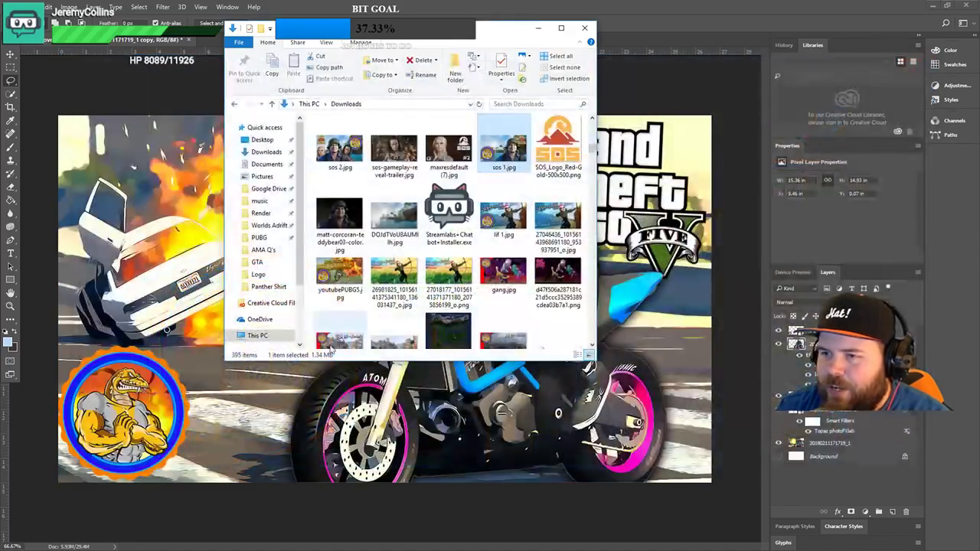
- Preview the matt-corcoran character image, the island scene and sos 1.jpg again, closing each
double_click(339, 208)
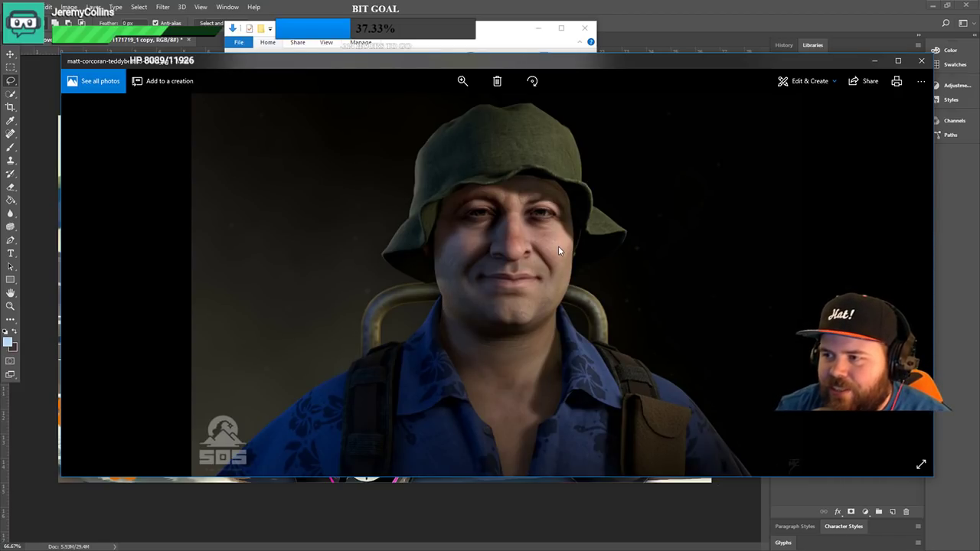
left_click(922, 60)
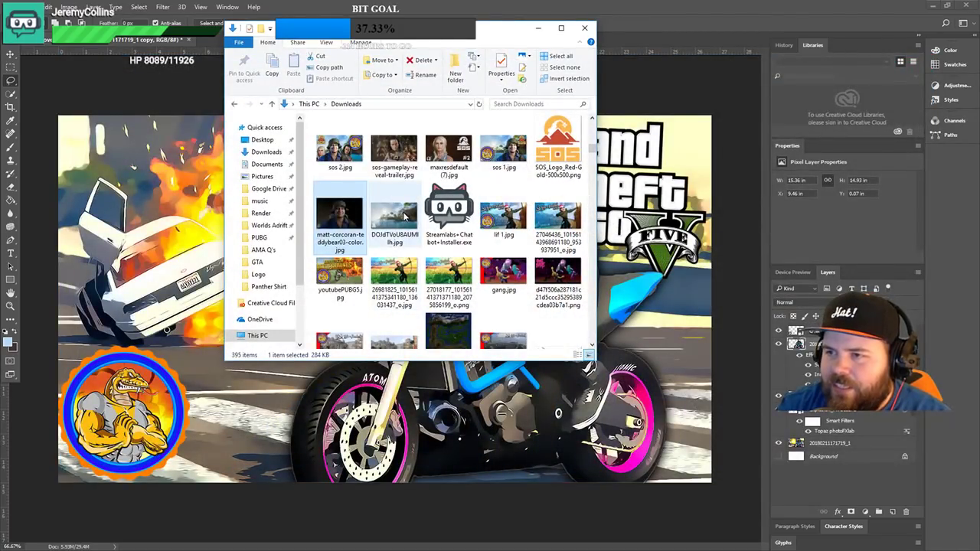
left_click(404, 217)
double_click(404, 218)
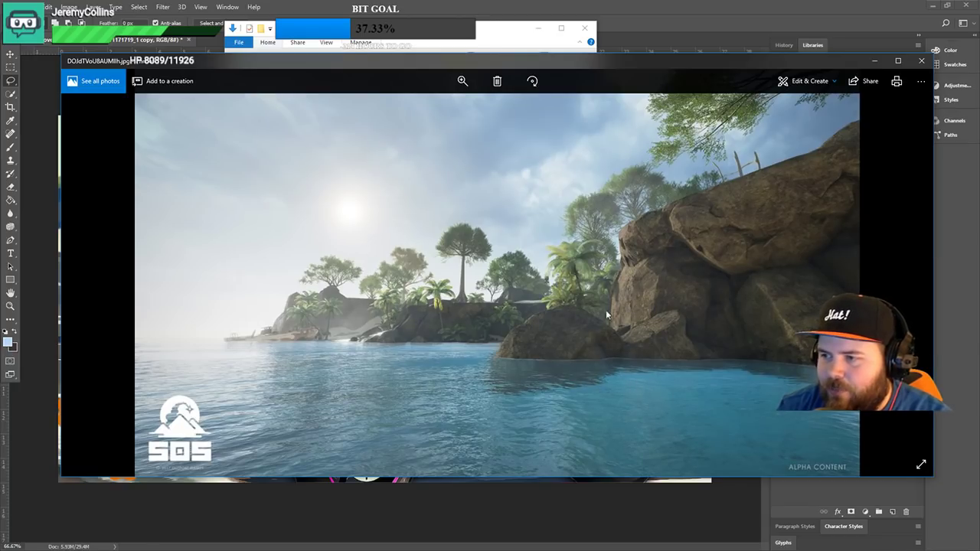
left_click(922, 60)
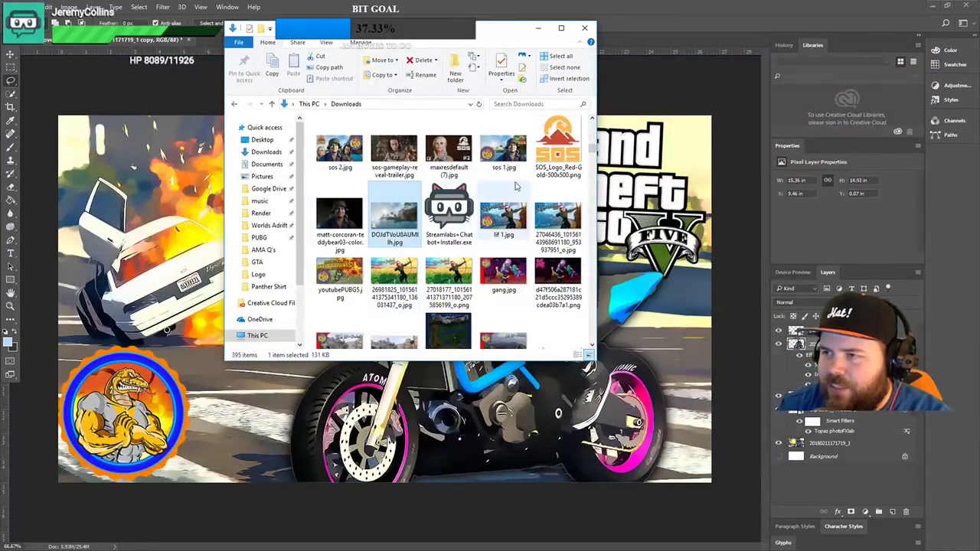
left_click(504, 153)
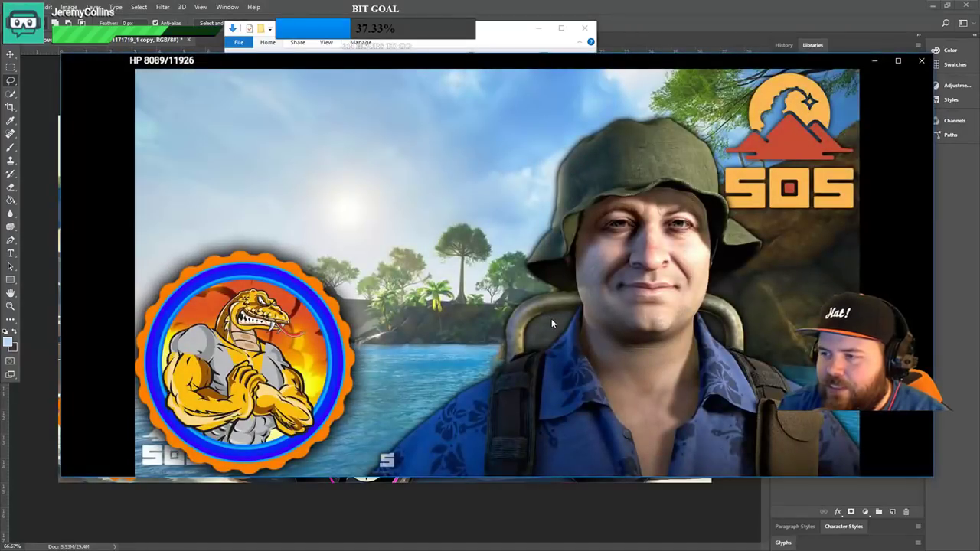
left_click(921, 60)
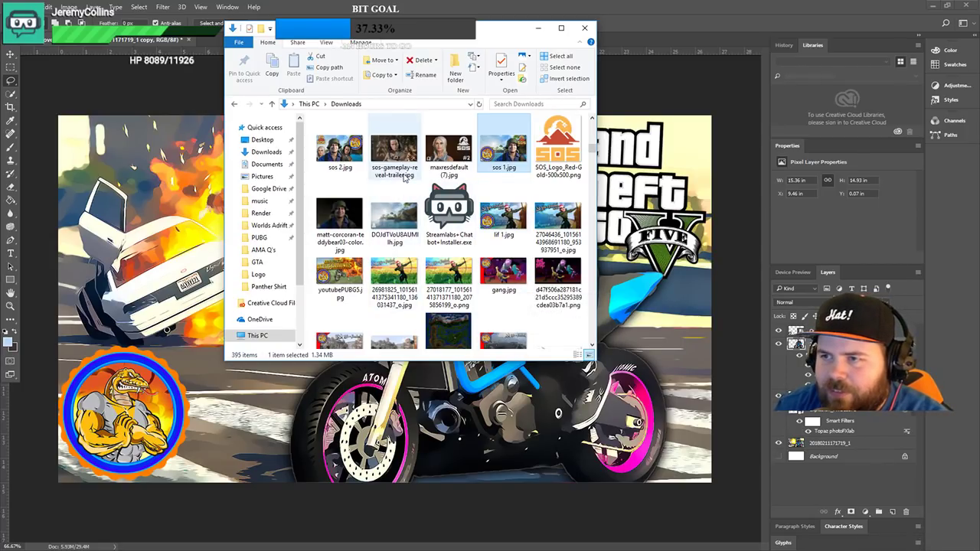
double_click(336, 157)
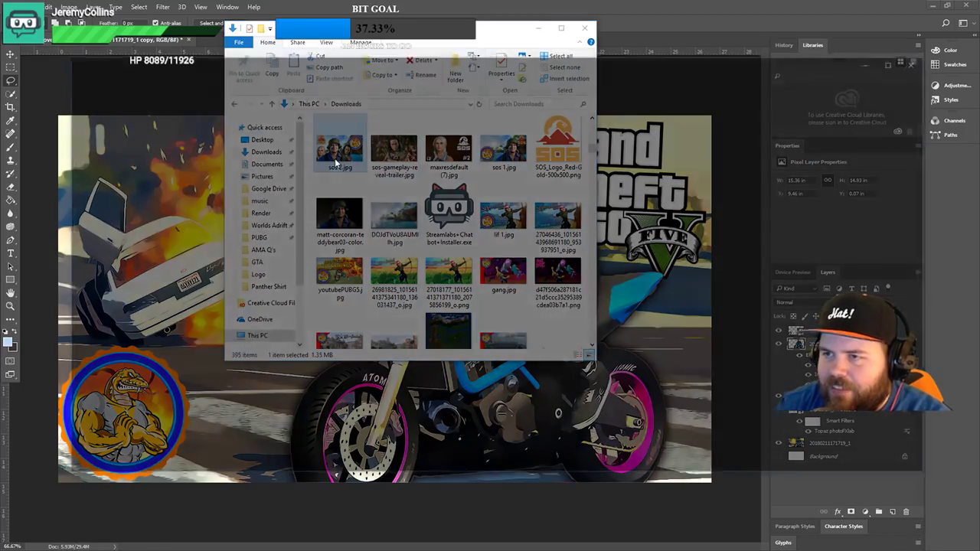
left_click(922, 61)
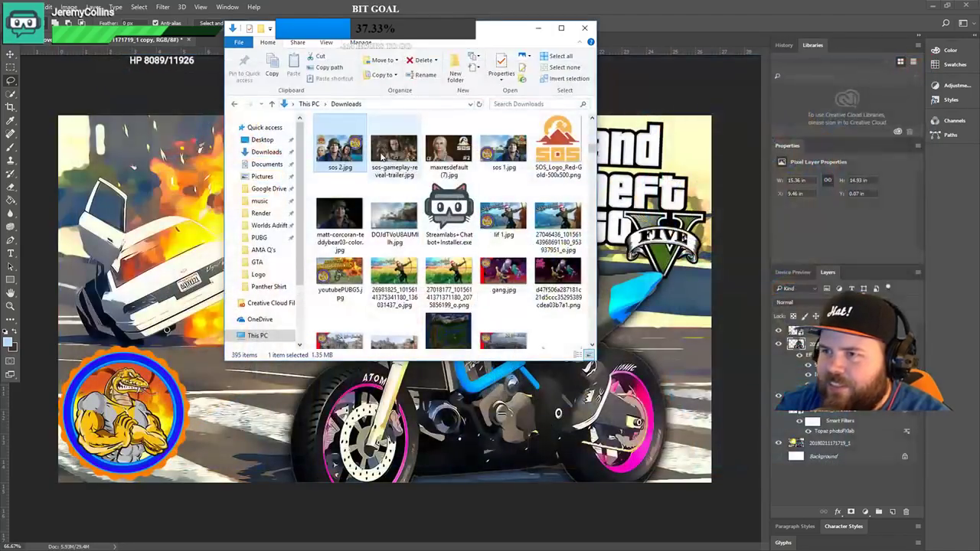
left_click(389, 156)
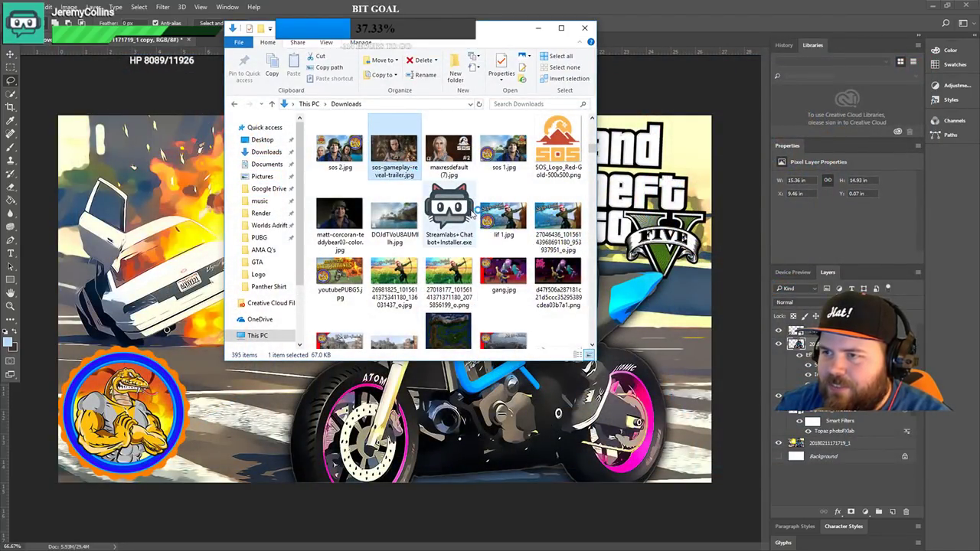
double_click(408, 174)
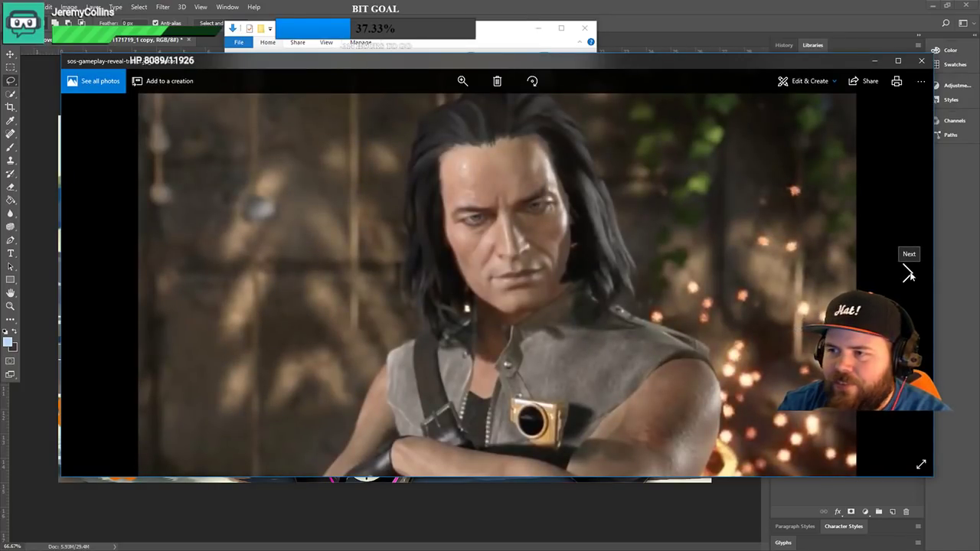
left_click(908, 273)
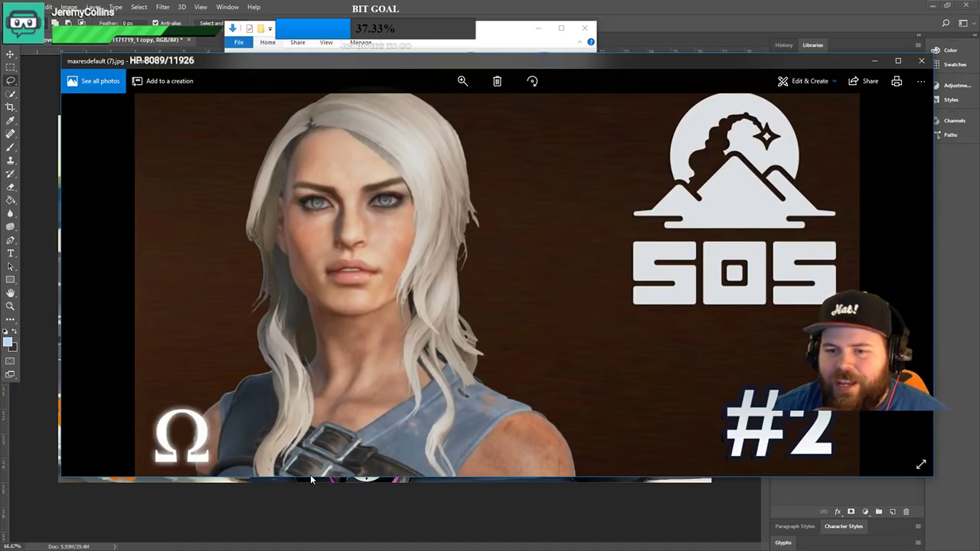
left_click(922, 68)
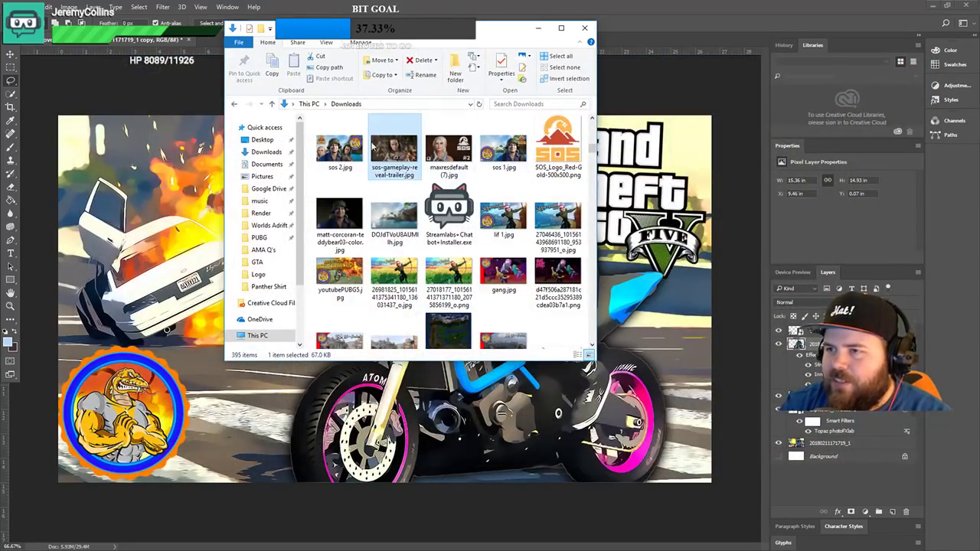
double_click(343, 150)
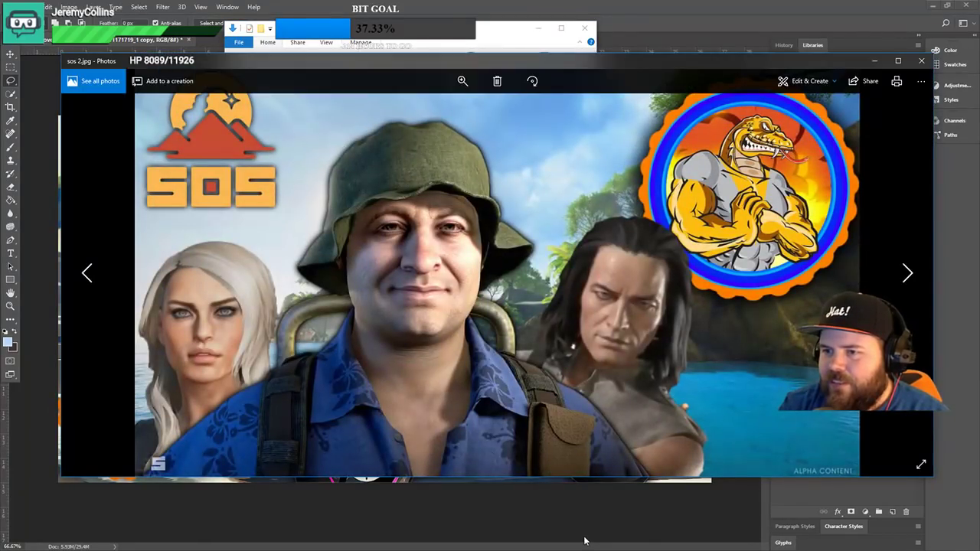
left_click(921, 60)
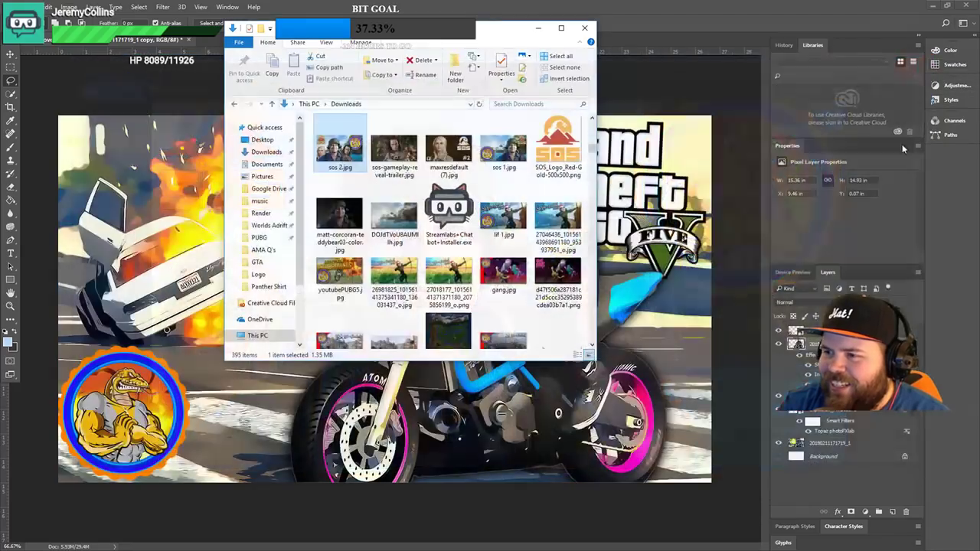
left_click(417, 301)
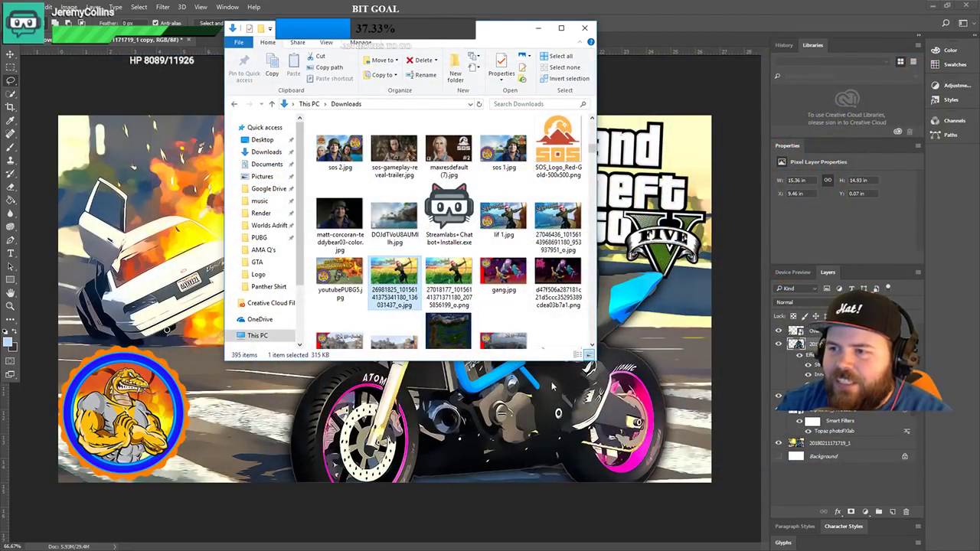
double_click(394, 291)
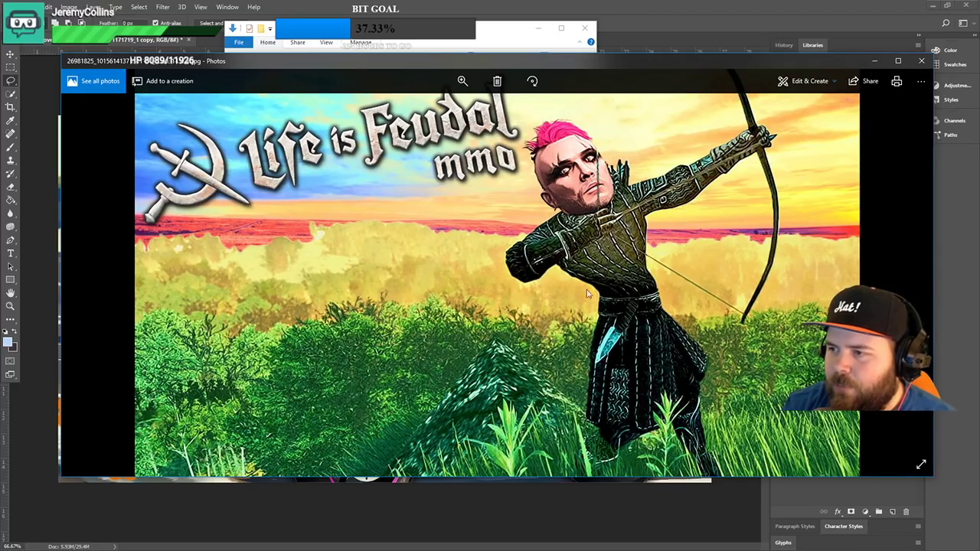
left_click(923, 61)
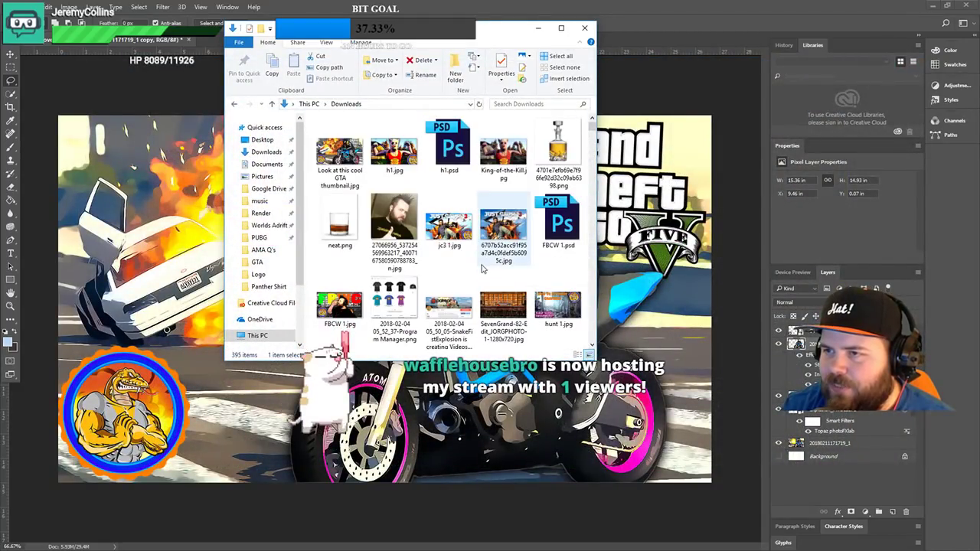
- Scroll down through Downloads past the folders, then back up to the Flacon and Autodesk rows
scroll(513, 245, "down", 2)
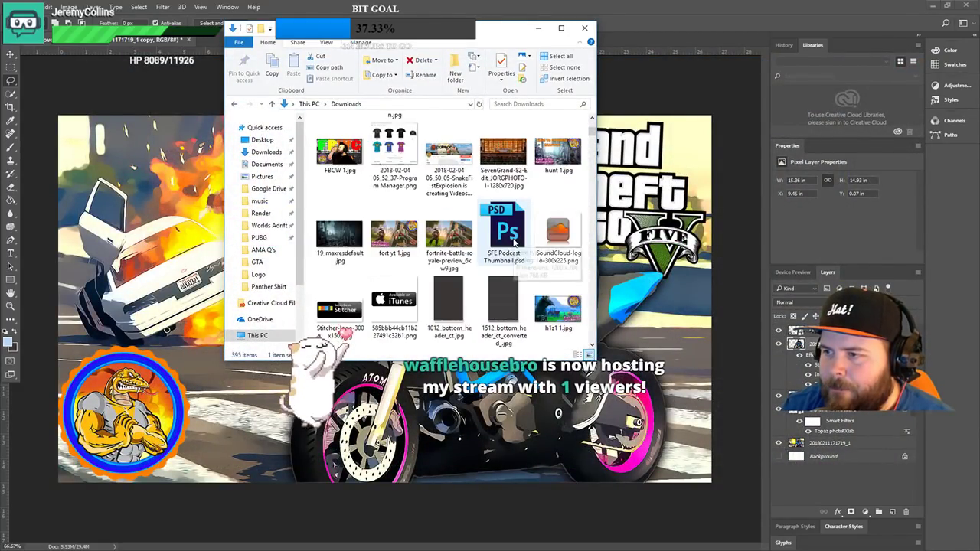
scroll(514, 243, "down", 5)
scroll(514, 243, "down", 10)
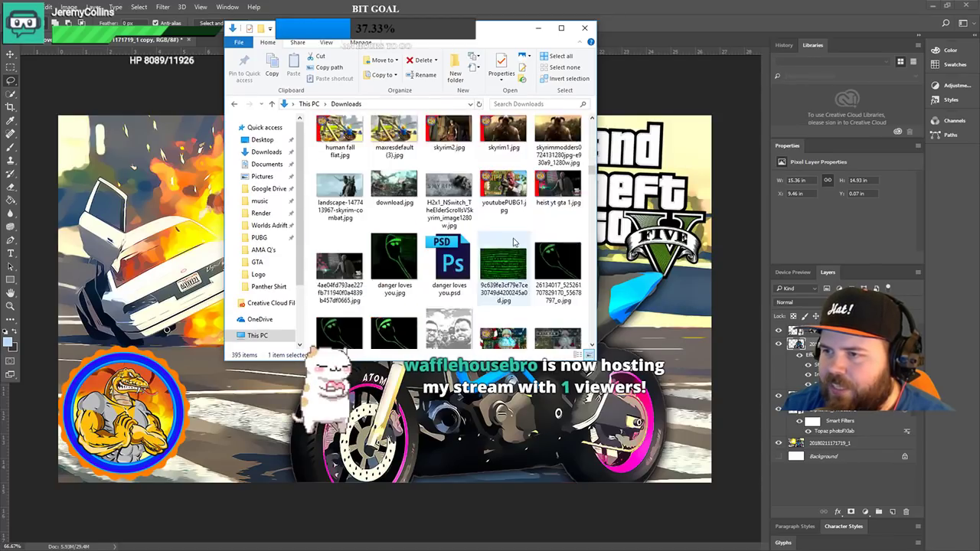
scroll(514, 244, "down", 12)
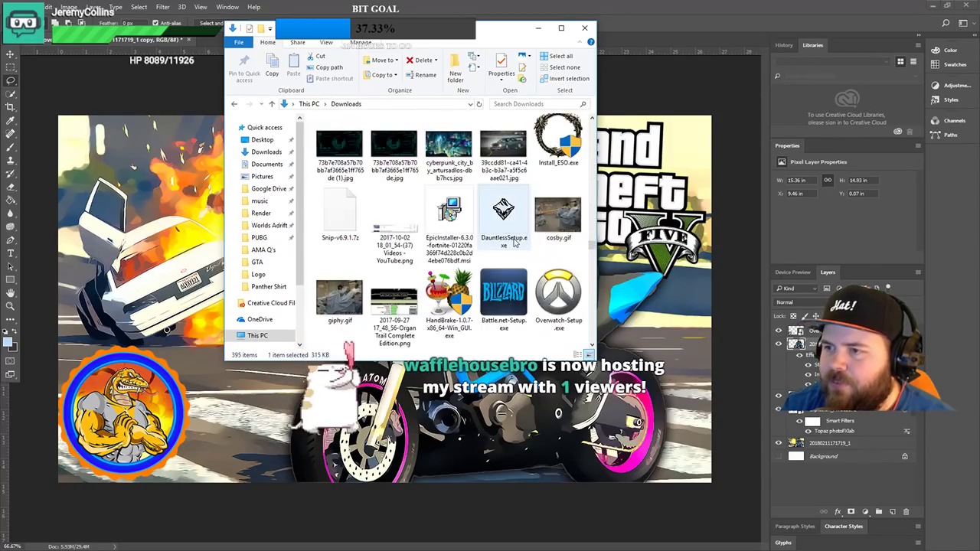
scroll(517, 242, "down", 12)
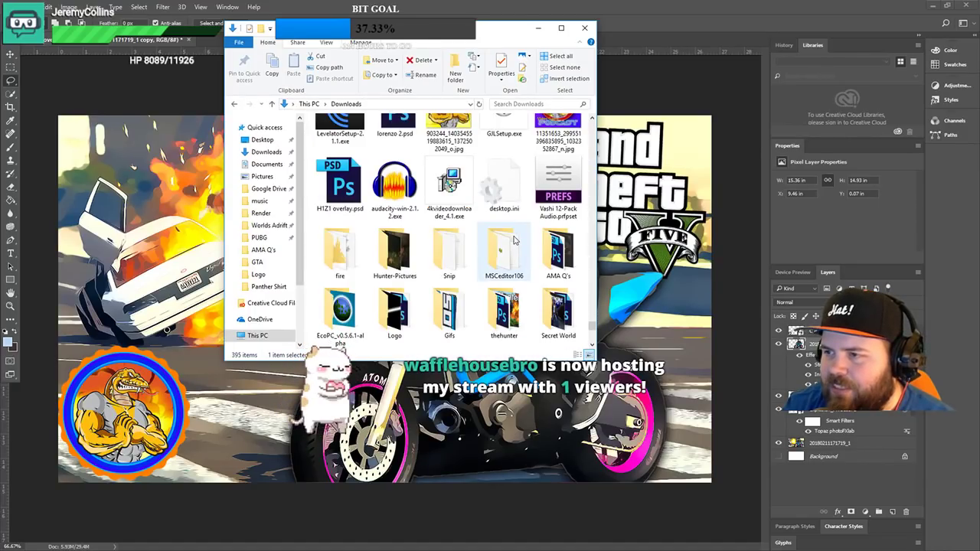
scroll(515, 242, "down", 3)
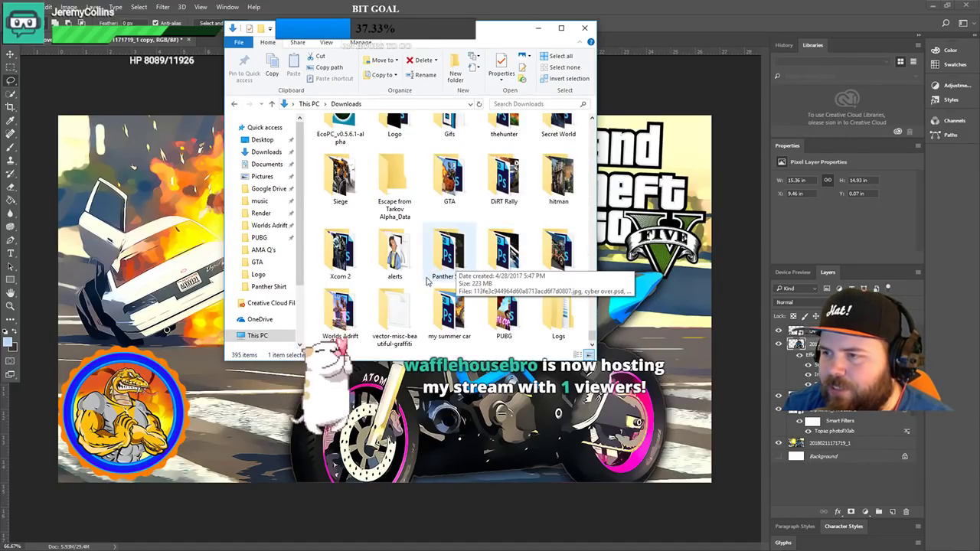
scroll(463, 253, "up", 5)
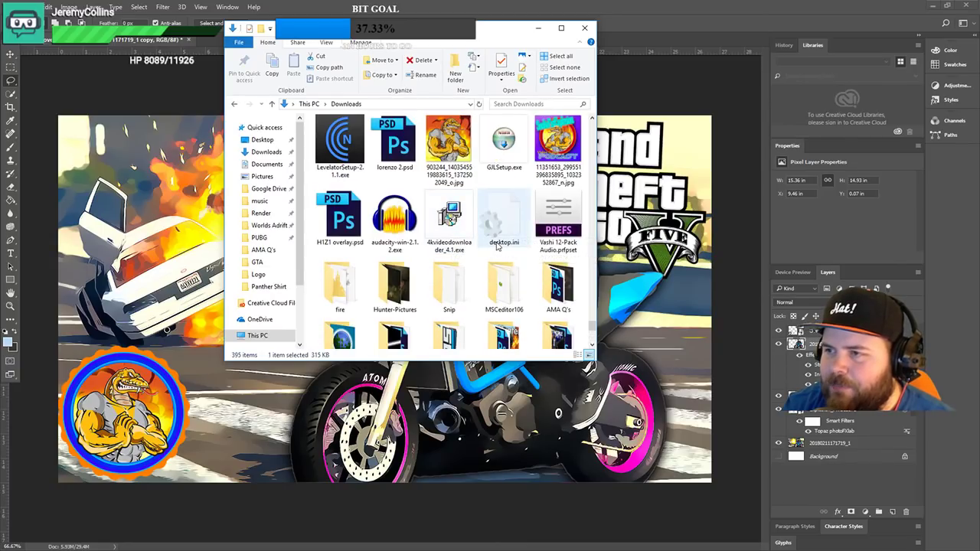
scroll(490, 253, "up", 5)
scroll(513, 263, "up", 6)
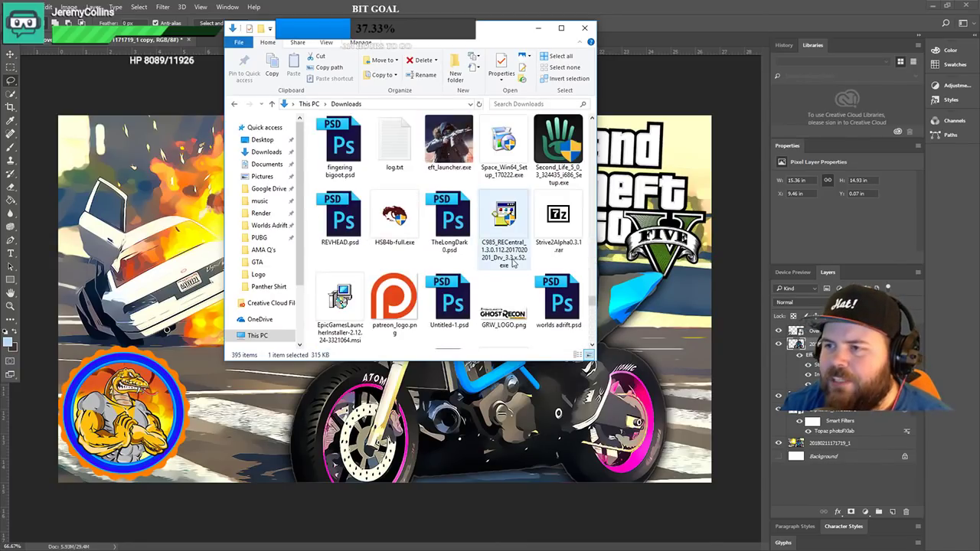
scroll(513, 263, "up", 5)
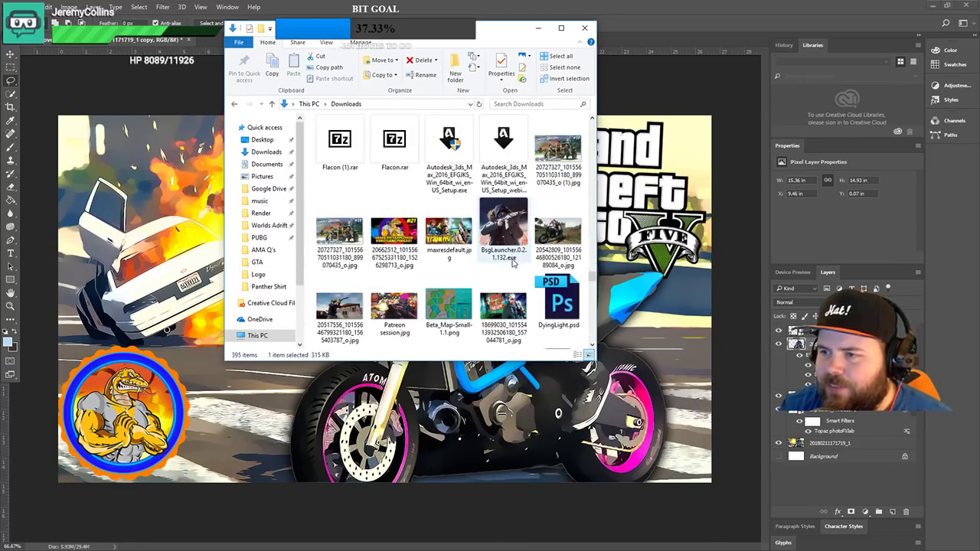
scroll(514, 263, "down", 3)
scroll(515, 264, "up", 3)
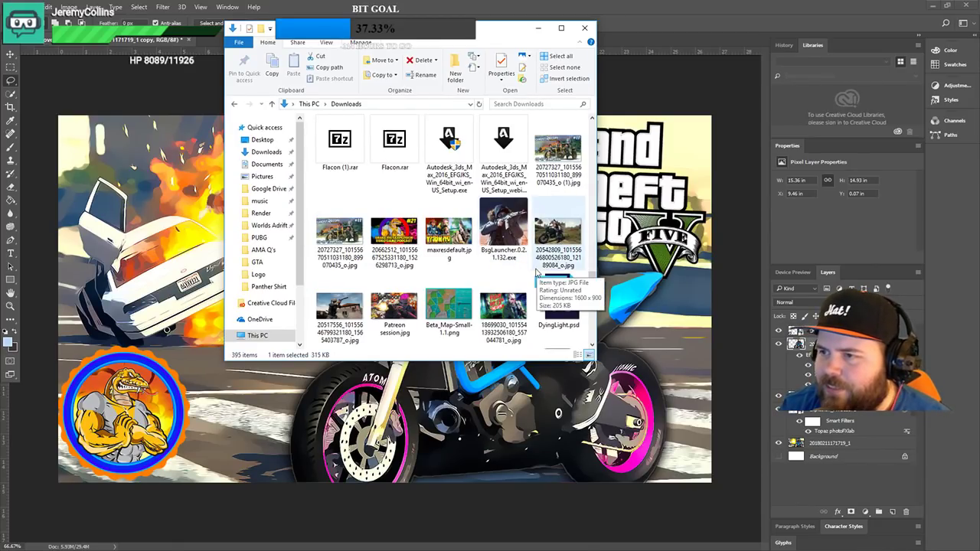
- Preview the Ghost Recon Wildlands, Tarkov maxresdefault.jpg and Snake Fist podcast images in Photos
double_click(567, 155)
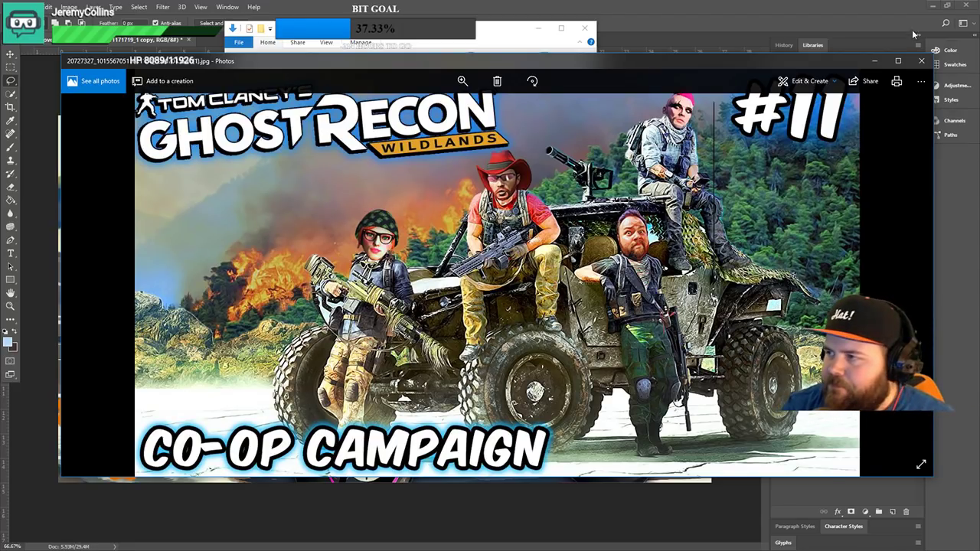
left_click(922, 61)
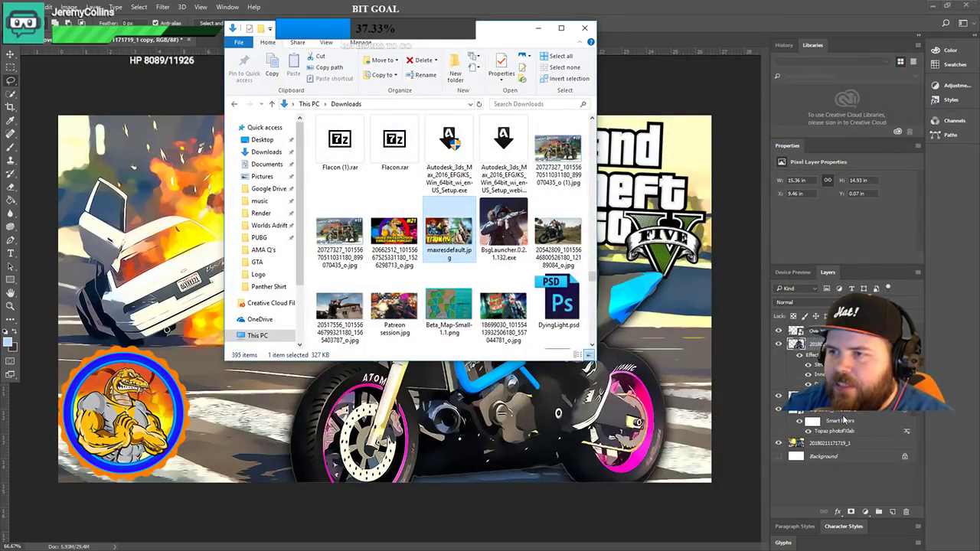
double_click(451, 230)
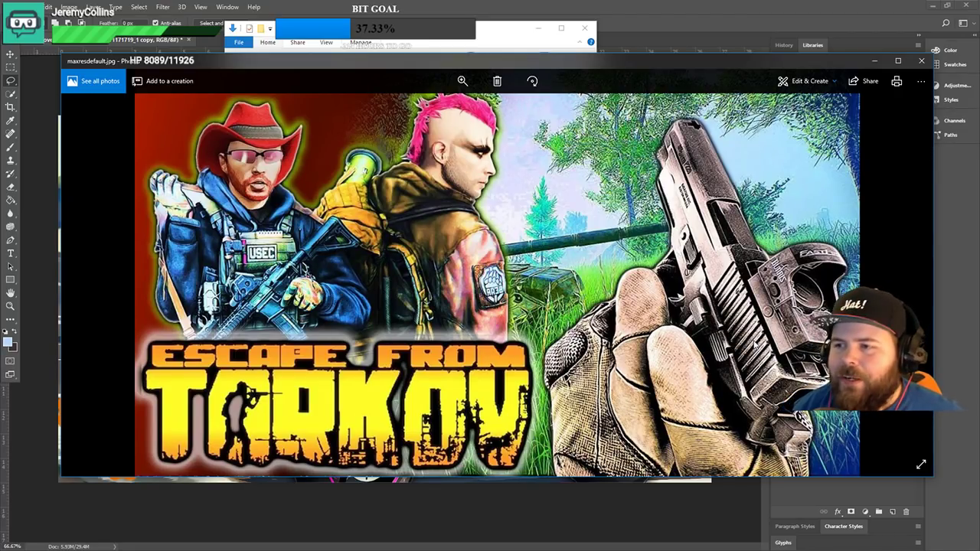
left_click(923, 61)
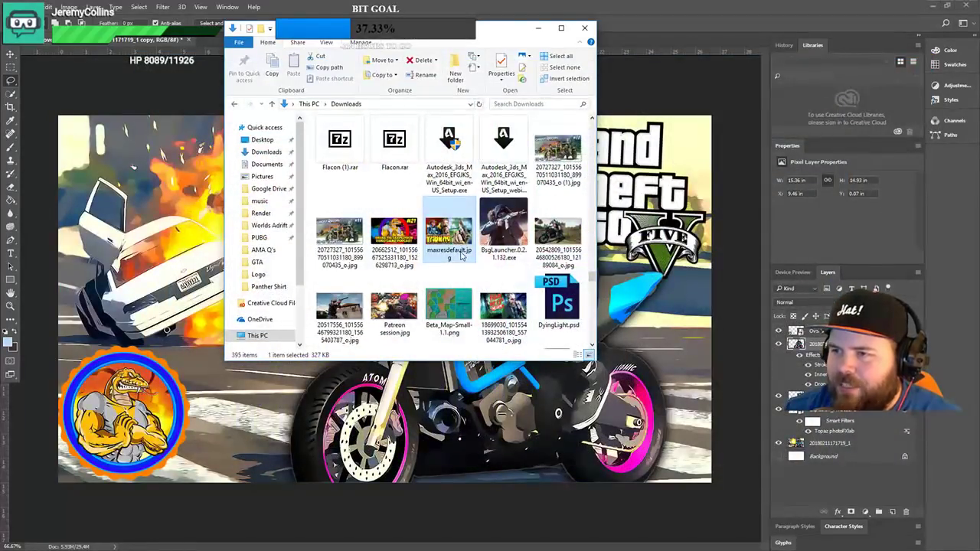
double_click(406, 239)
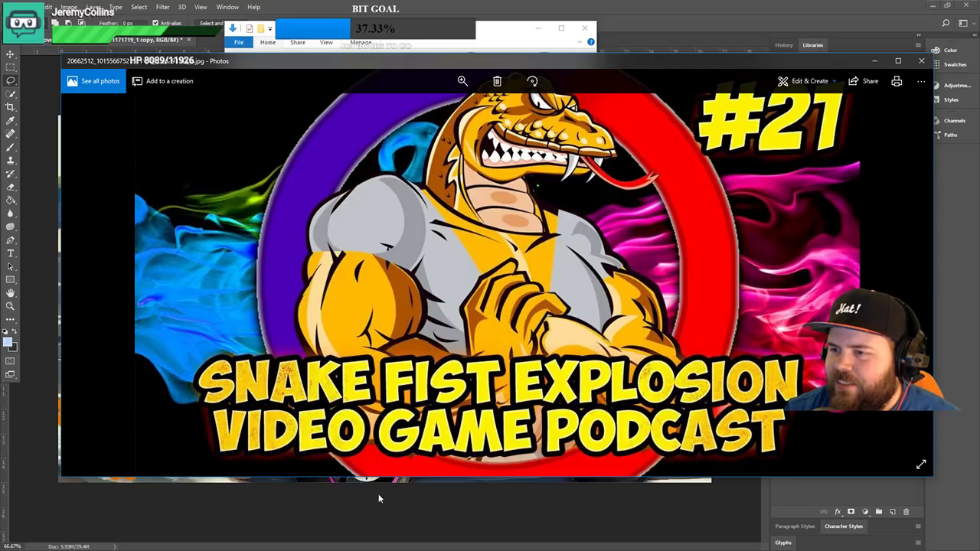
left_click(922, 61)
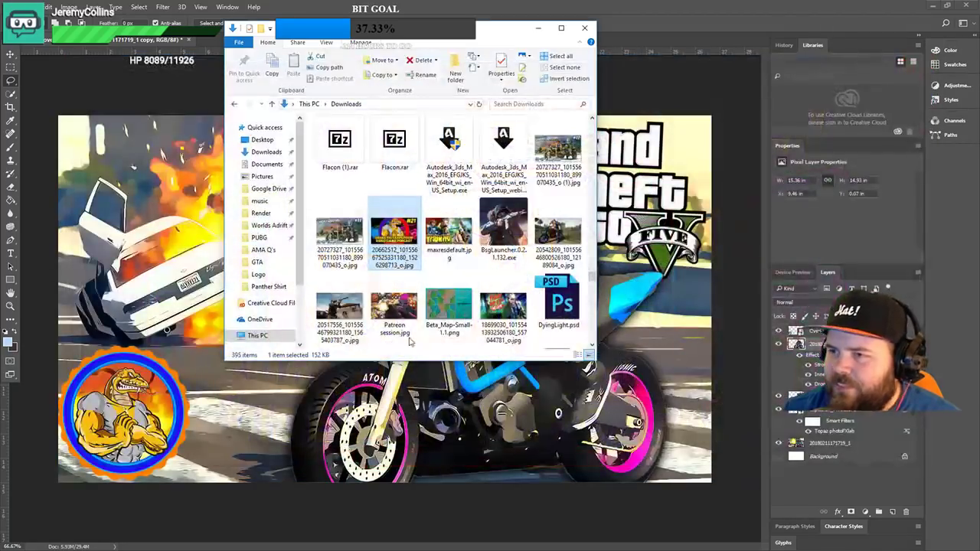
- Preview Patreon session.jpg, then scroll back and forth through the Downloads folder
scroll(479, 279, "down", 3)
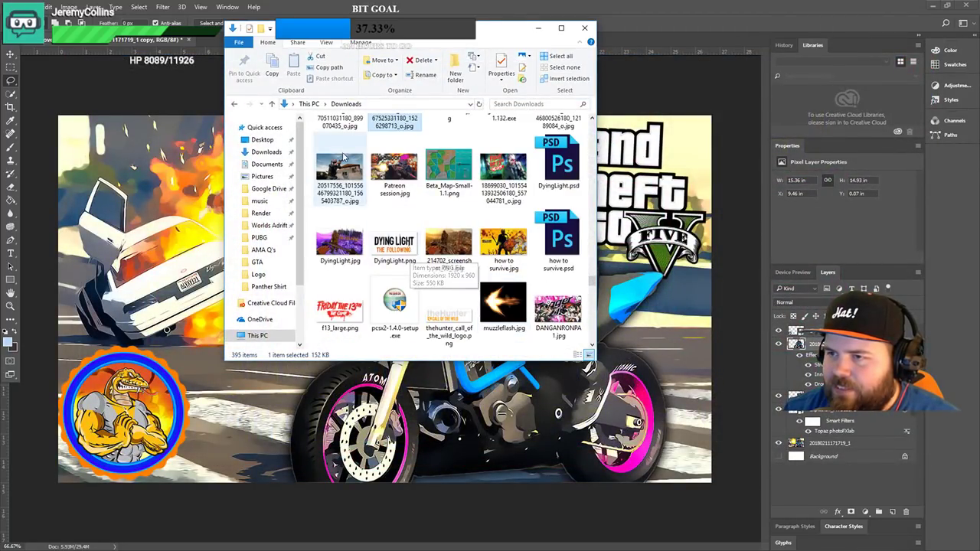
double_click(394, 170)
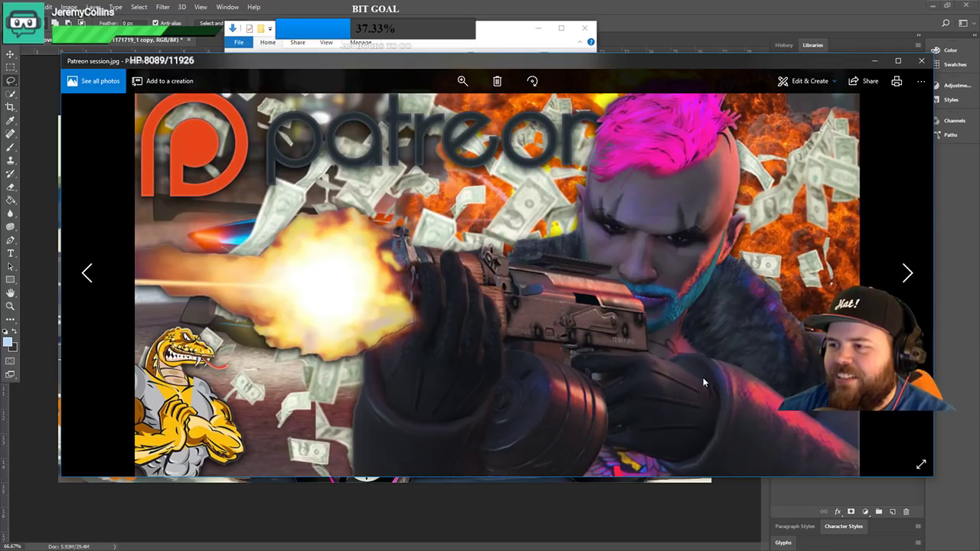
left_click(921, 62)
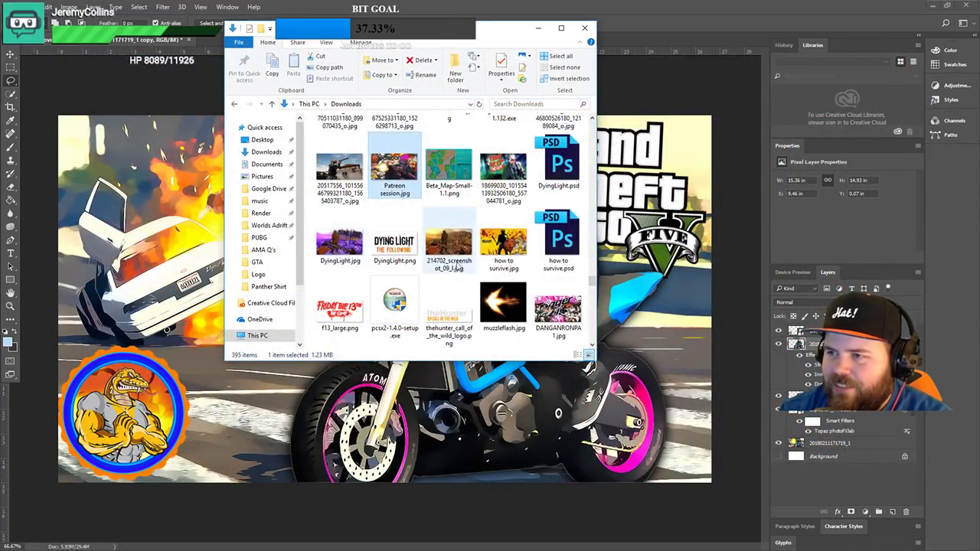
scroll(429, 260, "down", 10)
scroll(476, 267, "up", 10)
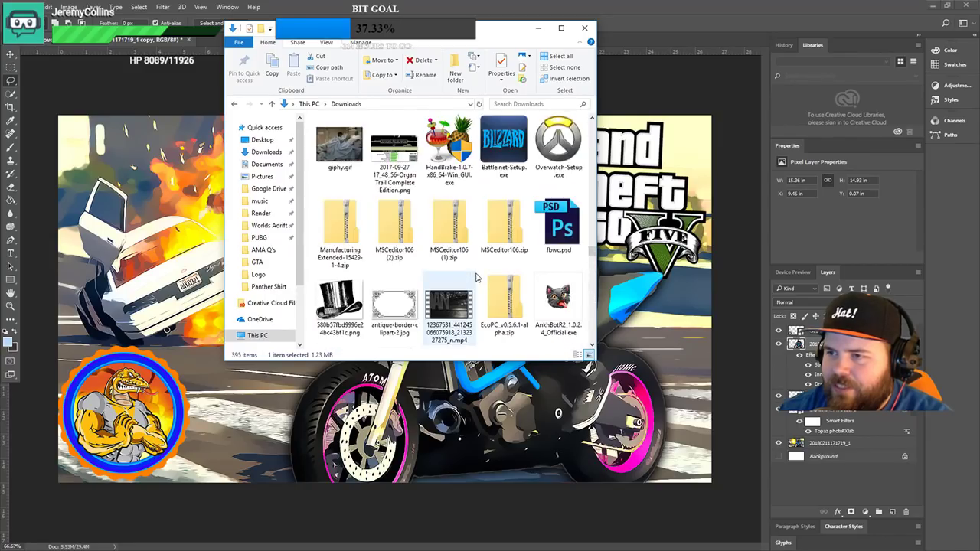
scroll(477, 285, "down", 2)
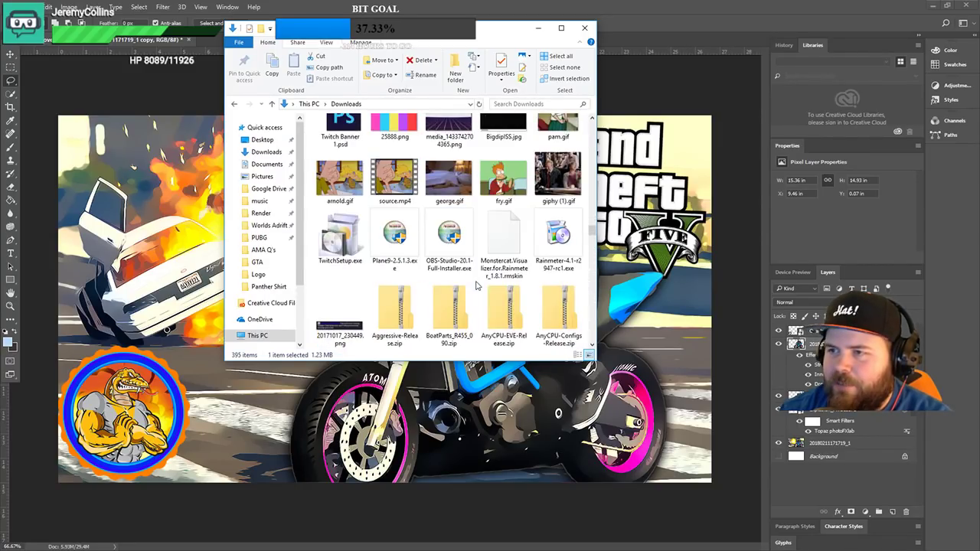
scroll(477, 285, "up", 1)
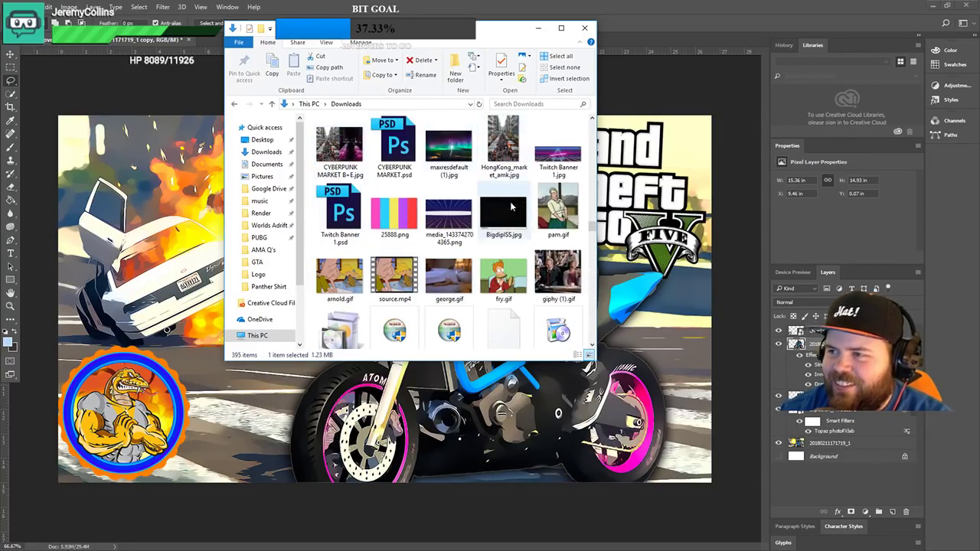
scroll(492, 270, "down", 1)
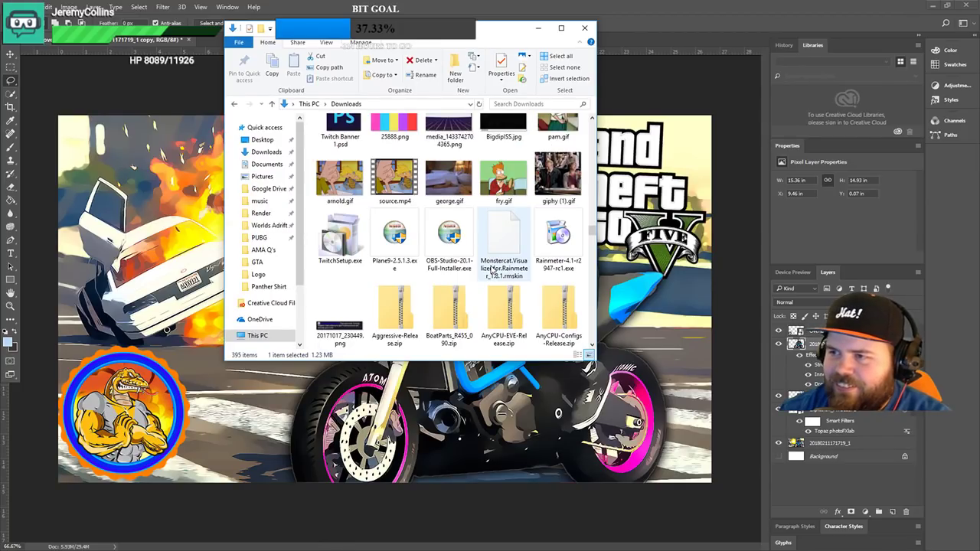
scroll(493, 270, "up", 2)
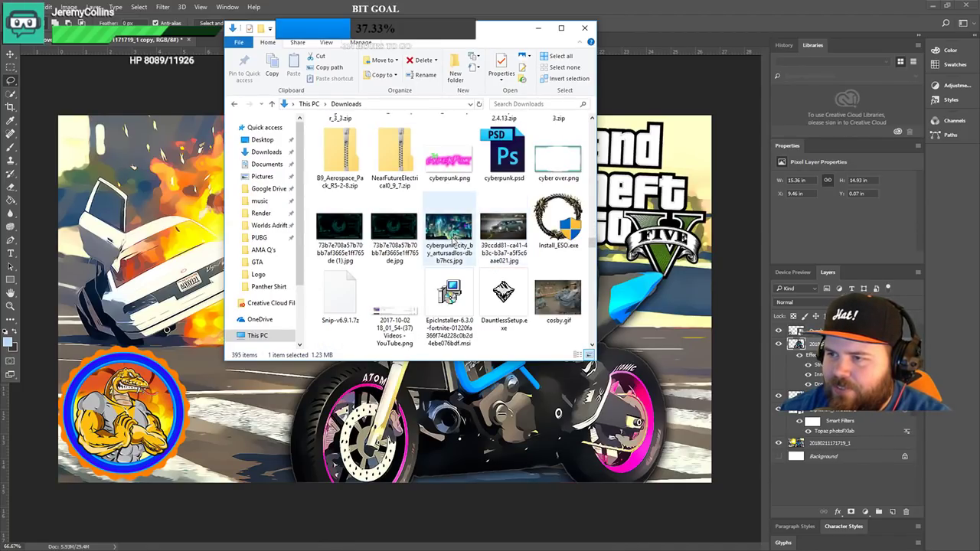
scroll(472, 232, "down", 2)
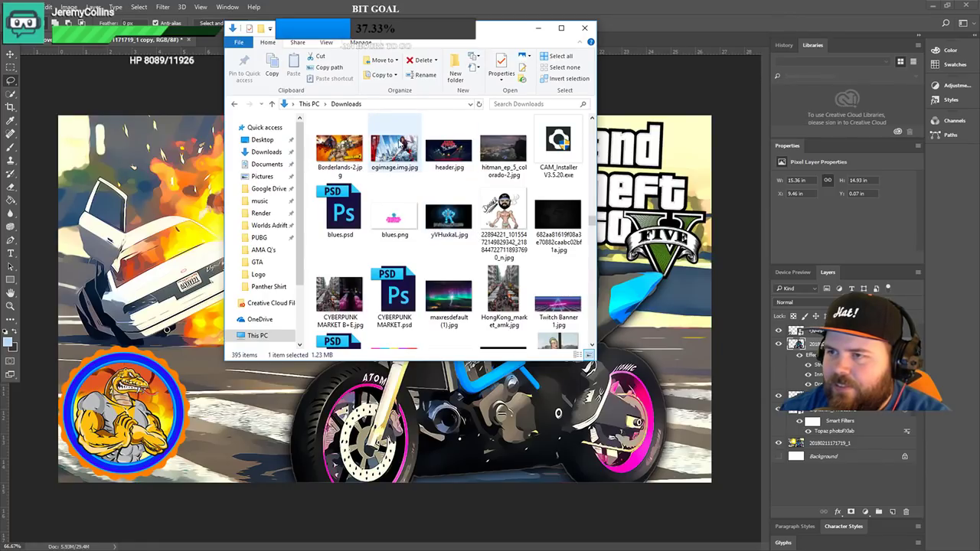
scroll(394, 147, "up", 6)
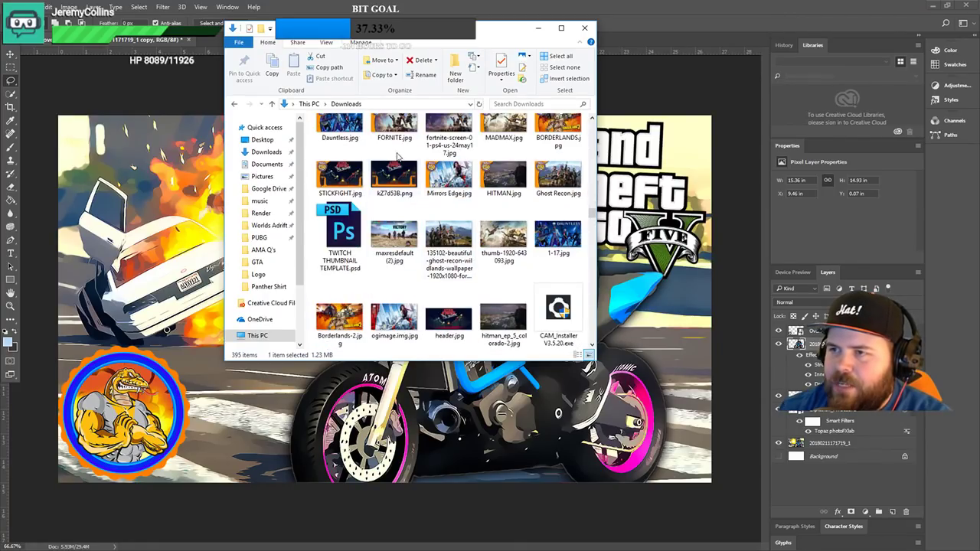
scroll(408, 195, "down", 5)
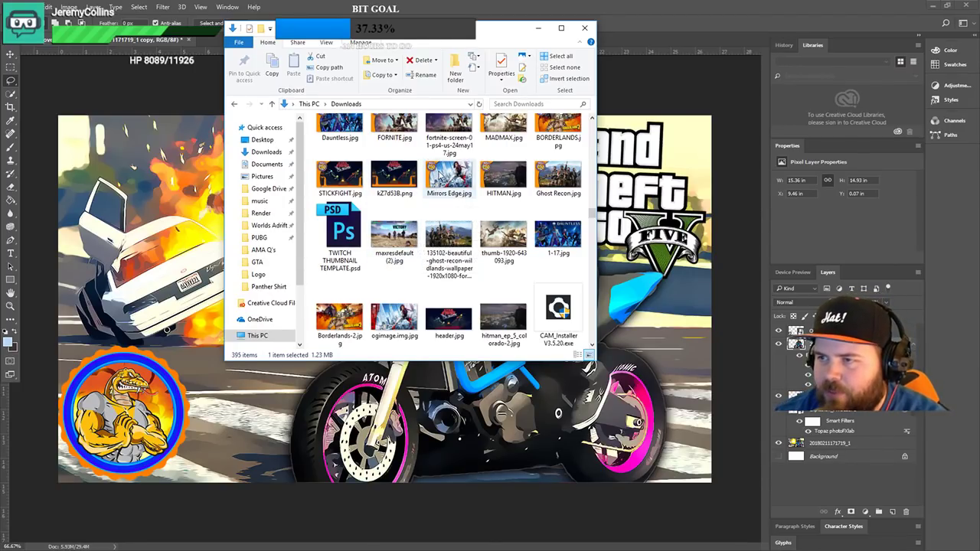
- Preview Mirrors Edge.jpg in Photos, then scroll through the Downloads folder
double_click(443, 175)
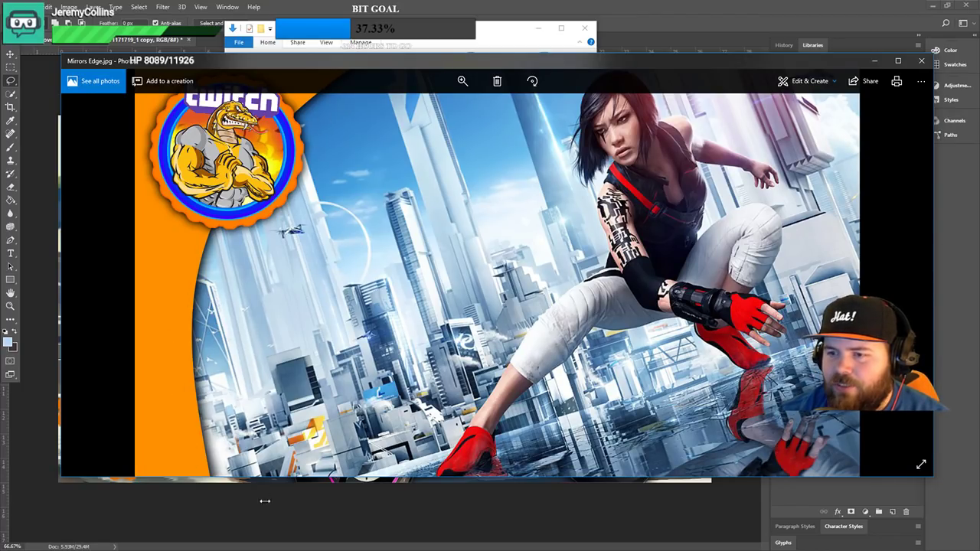
left_click(922, 61)
scroll(427, 287, "up", 6)
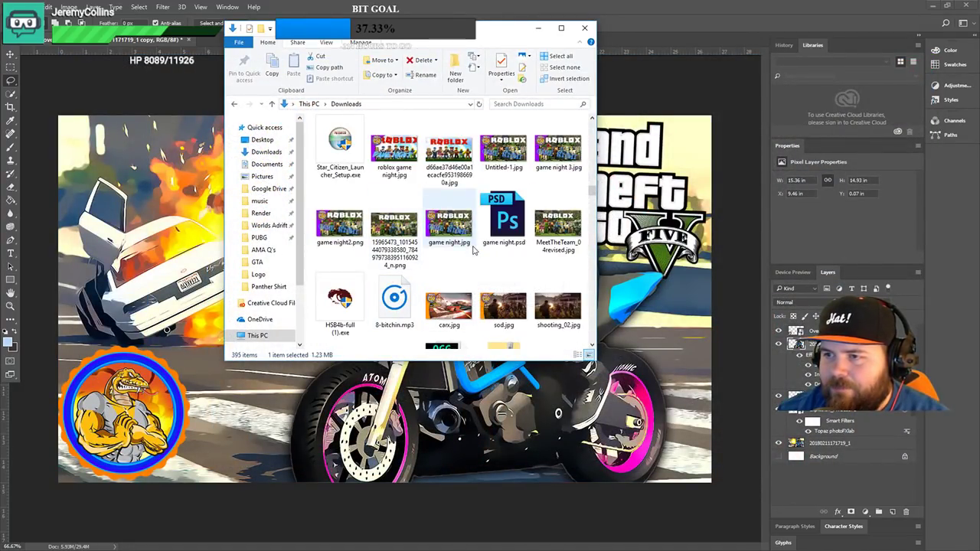
scroll(475, 248, "up", 6)
scroll(475, 248, "down", 2)
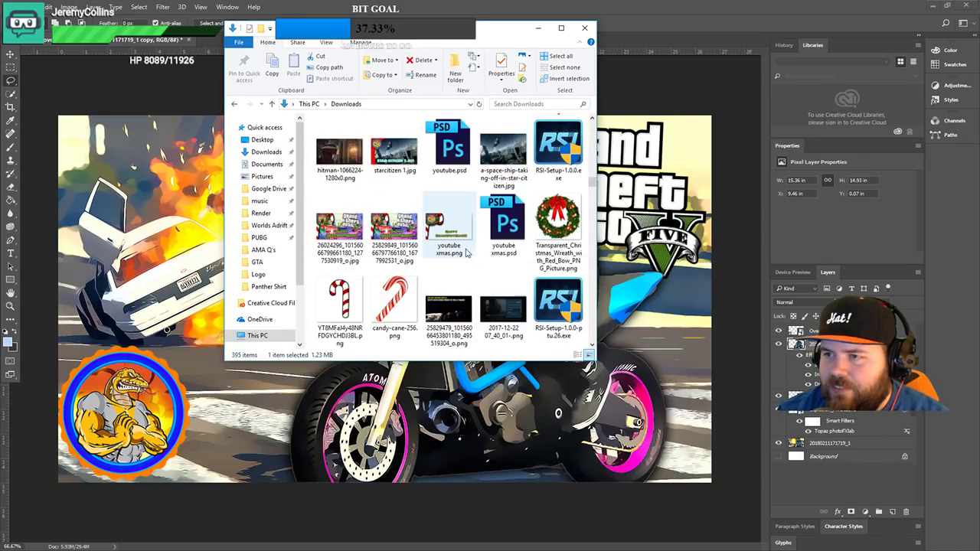
- View the Happy SnakeFistMas GTA thumbnail and the neighbouring Christmas image, then close Photos
double_click(387, 226)
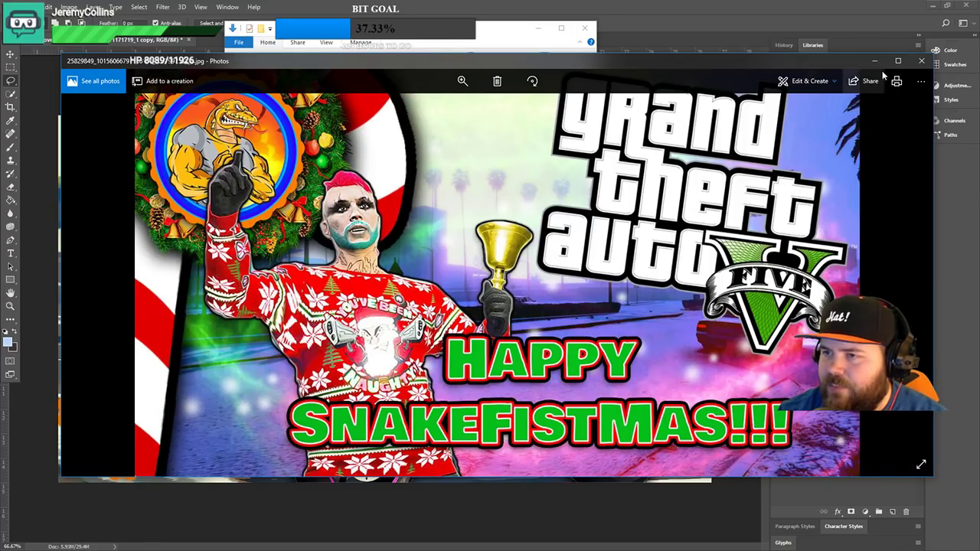
left_click(921, 60)
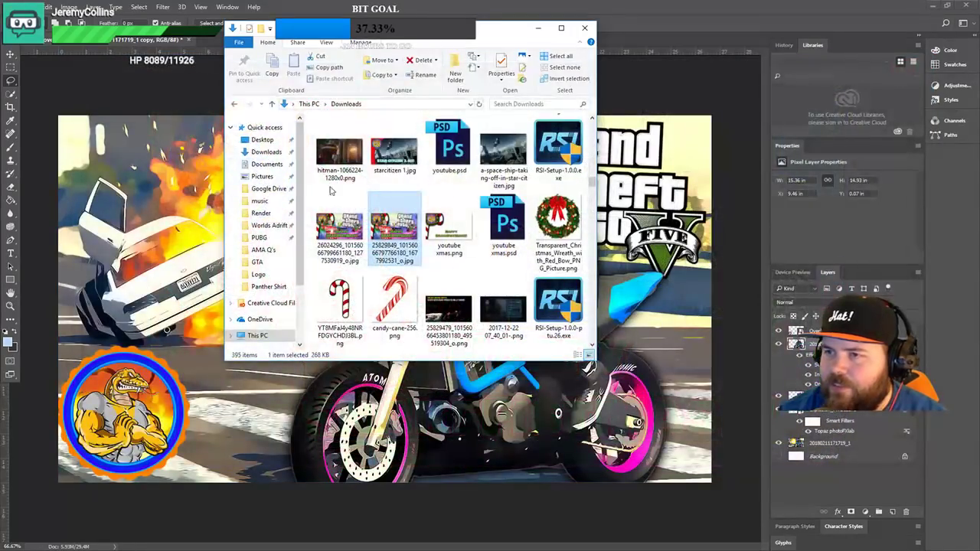
key("Left")
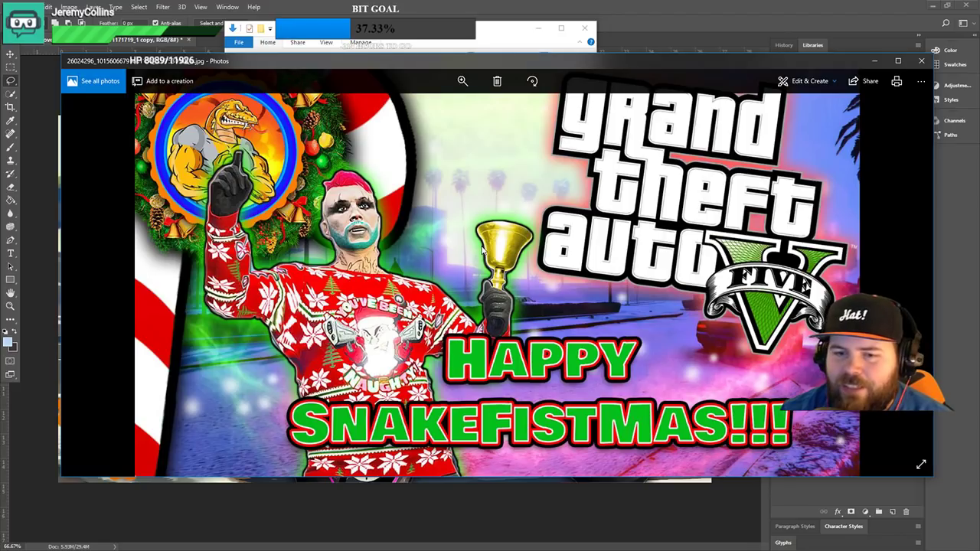
left_click(924, 62)
- Hide the channel logo, GTA logo and smoke, motorbike photo and remaining layer, leaving a transparent canvas
left_click(88, 78)
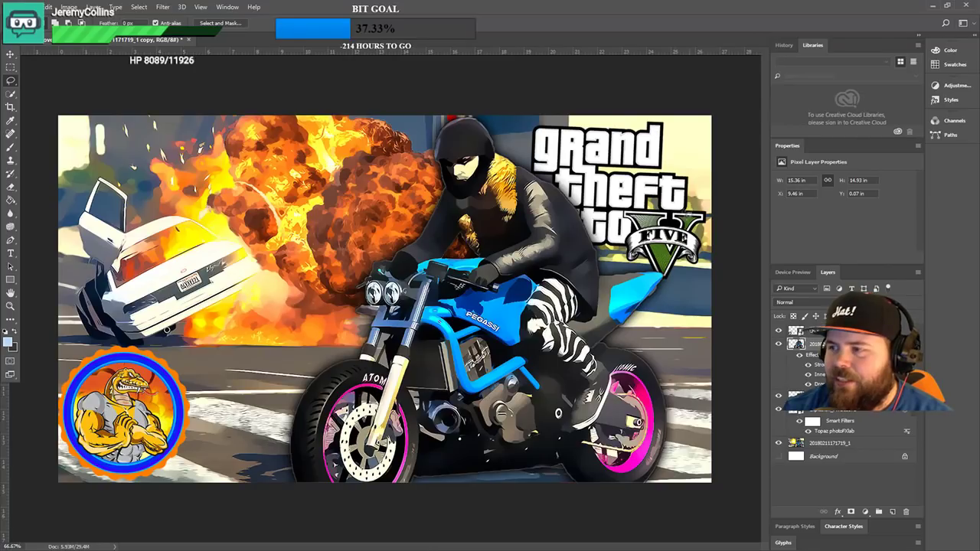
left_click(779, 345)
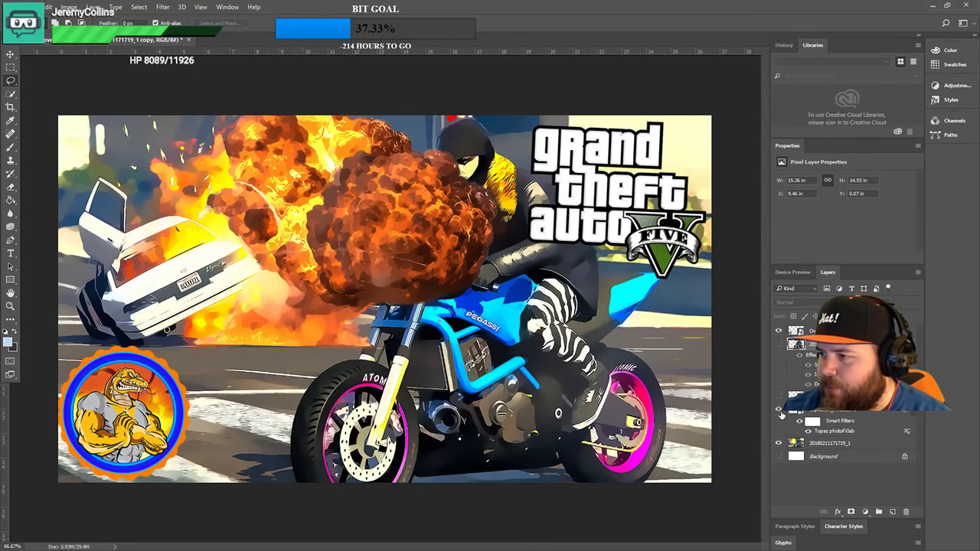
left_click(779, 411)
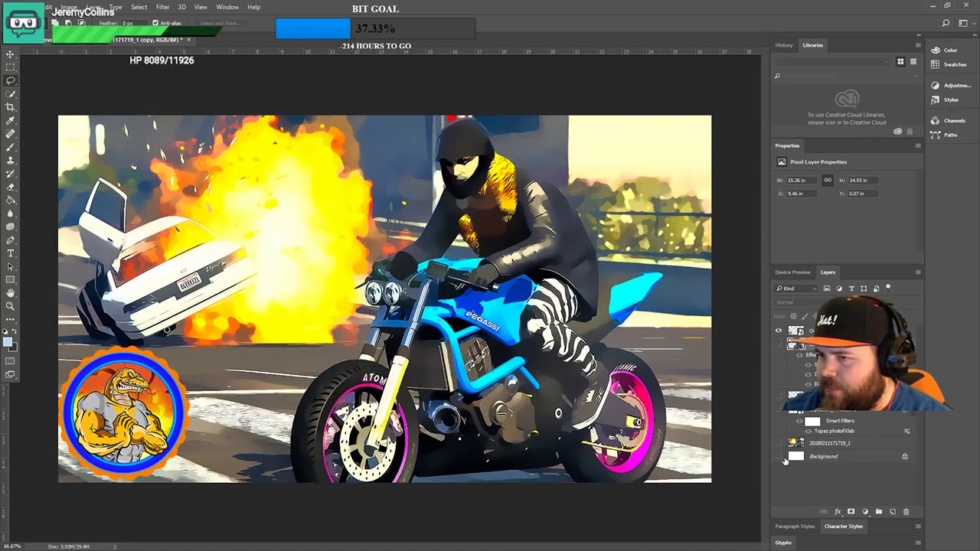
left_click(781, 457)
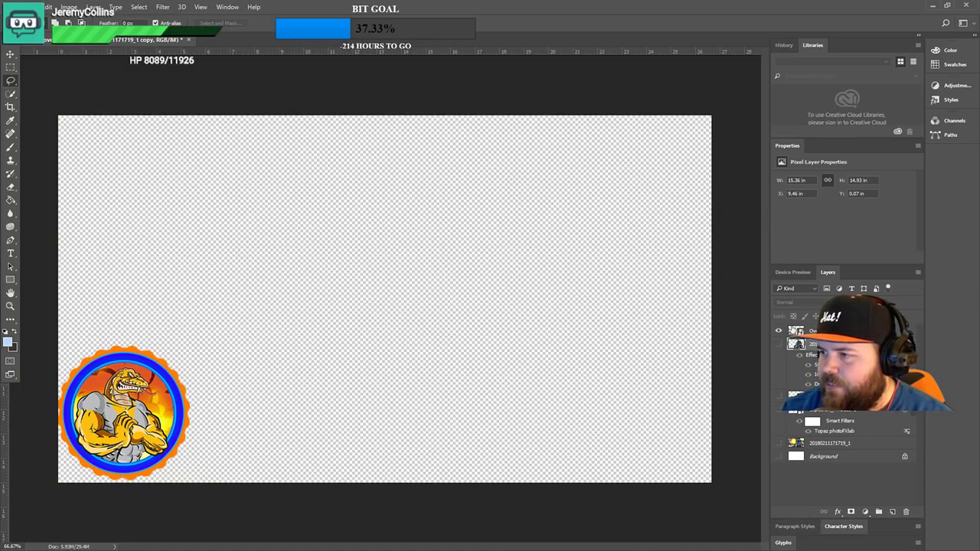
left_click(780, 331)
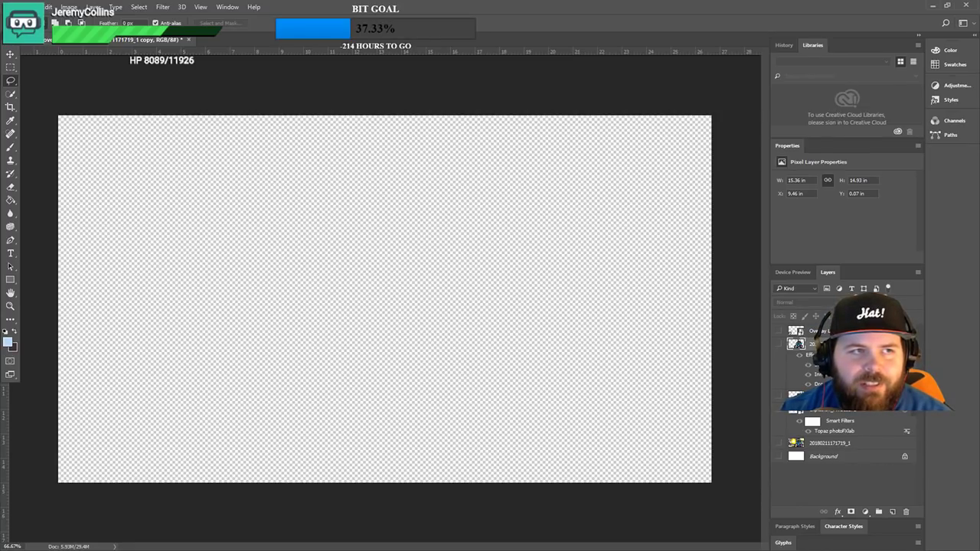
key("alt+Tab")
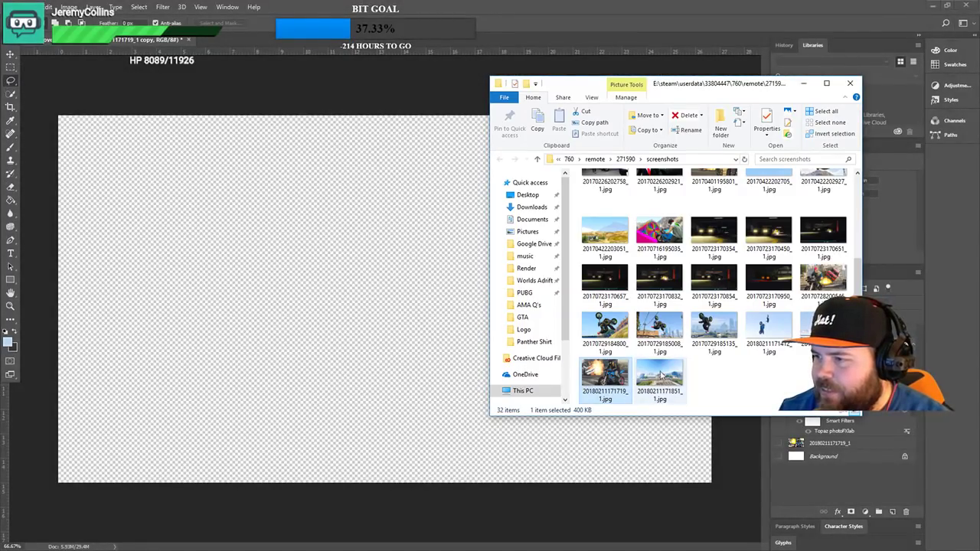
left_click(296, 299)
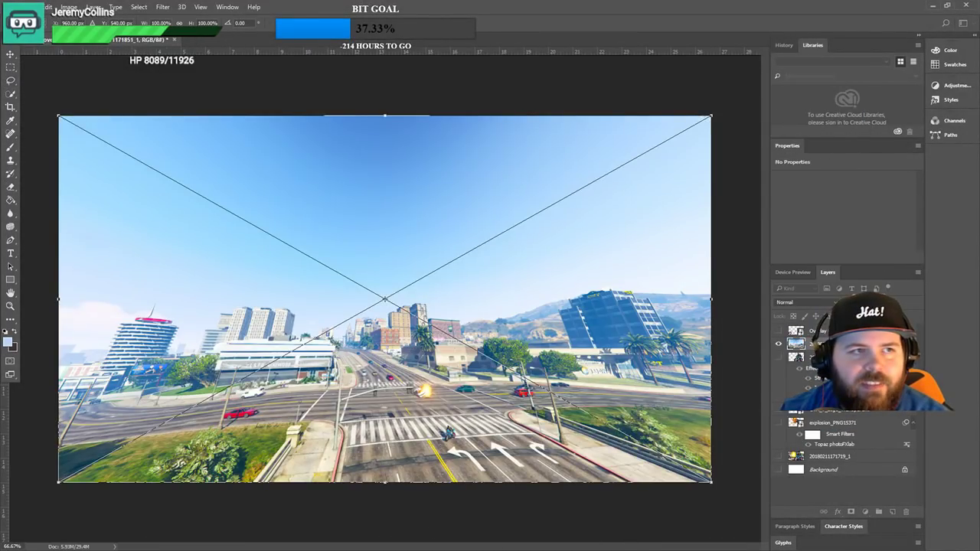
key("alt+Tab")
key("alt+Tab")
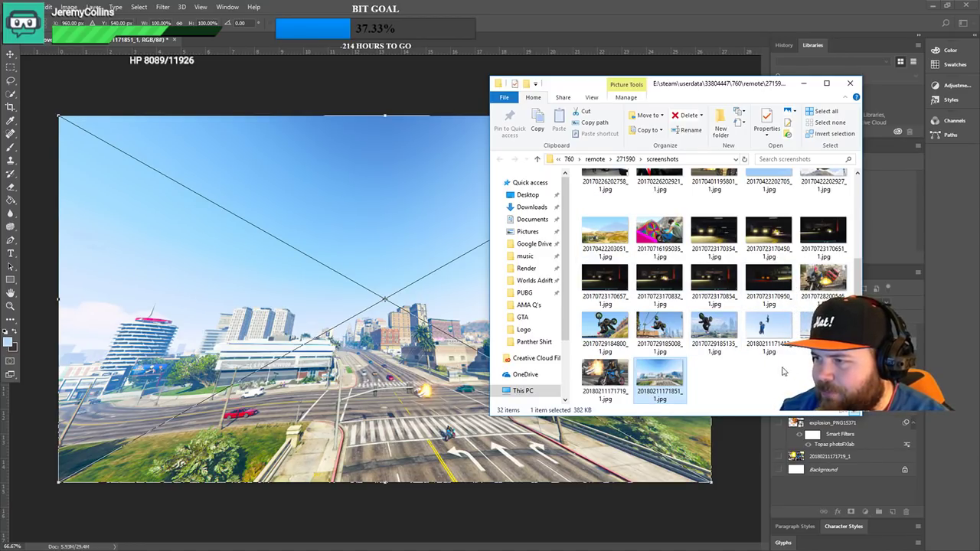
left_click(821, 325)
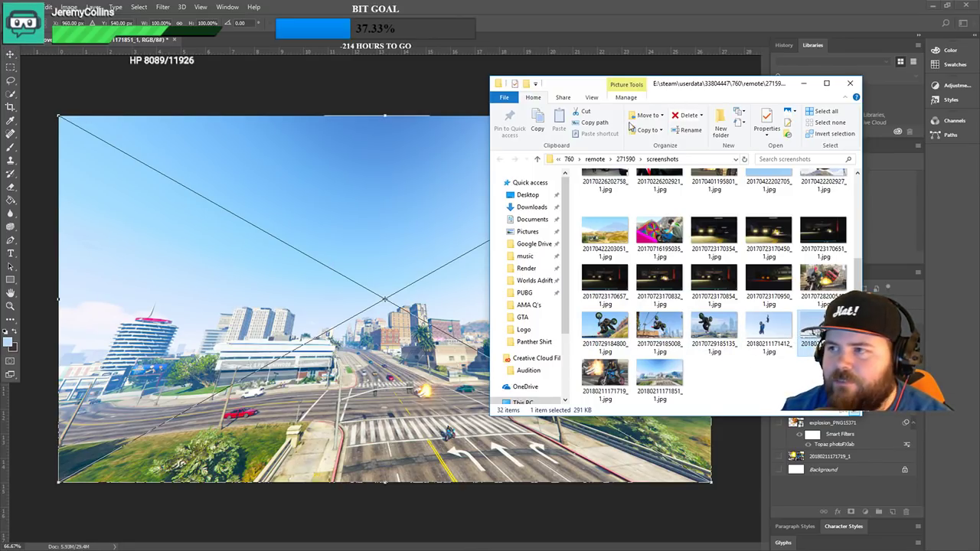
left_click_drag(680, 86, 653, 90)
key("alt+Tab")
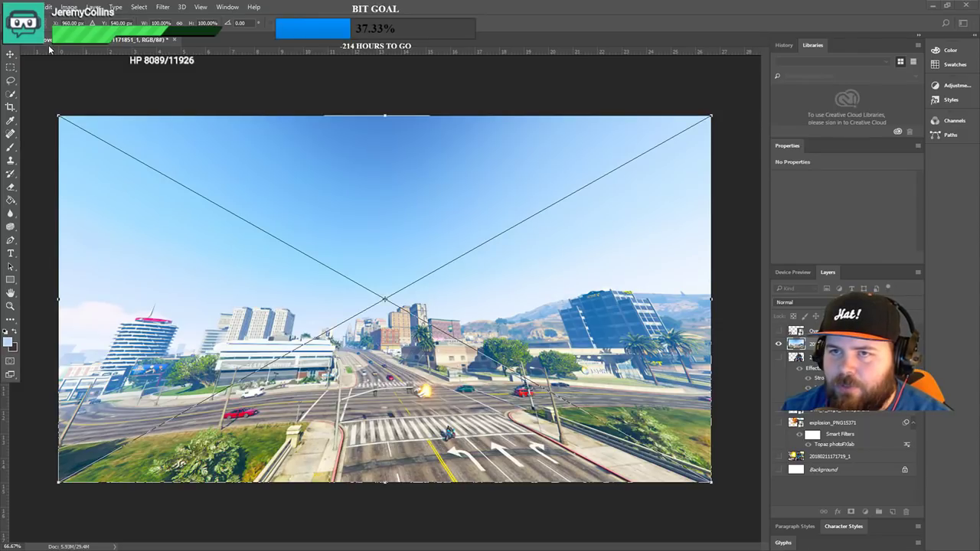
left_click(10, 54)
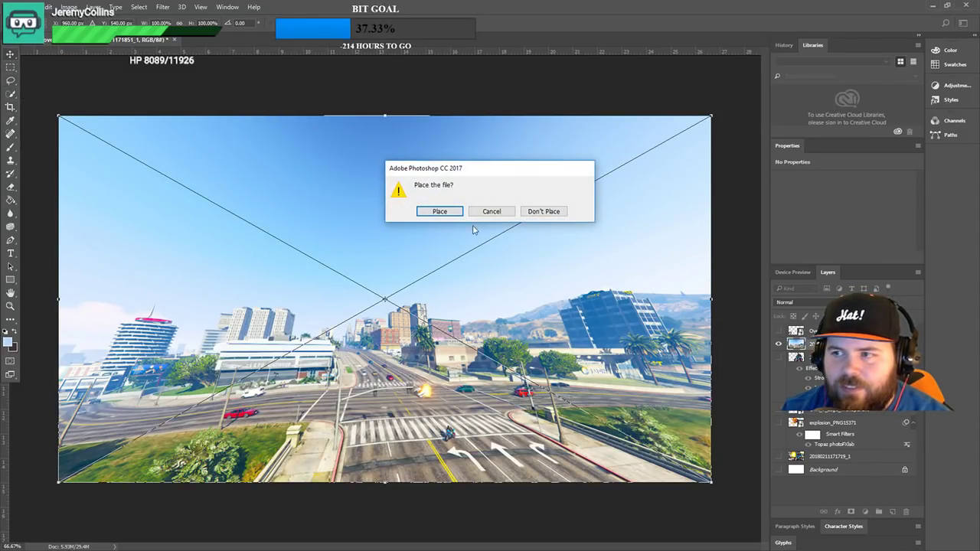
key("Return")
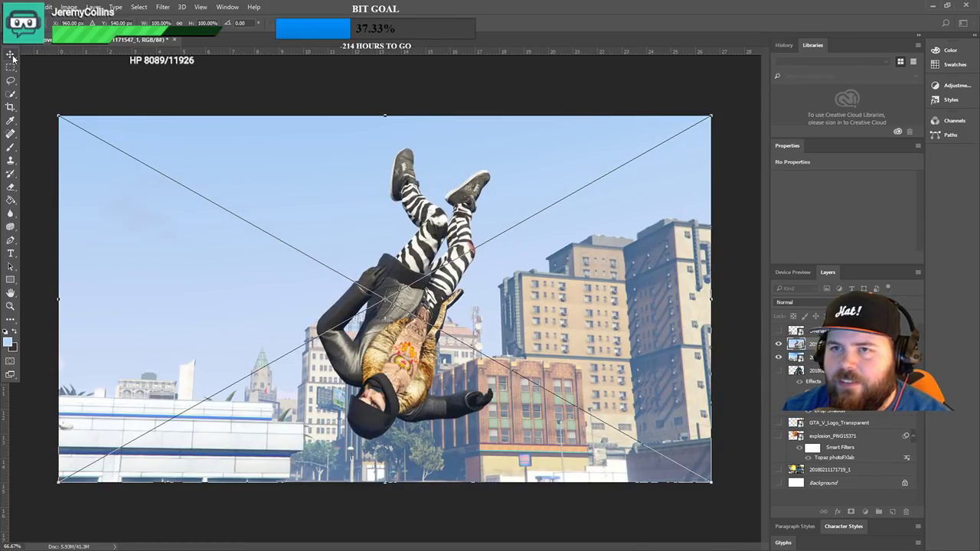
left_click(12, 56)
left_click(458, 210)
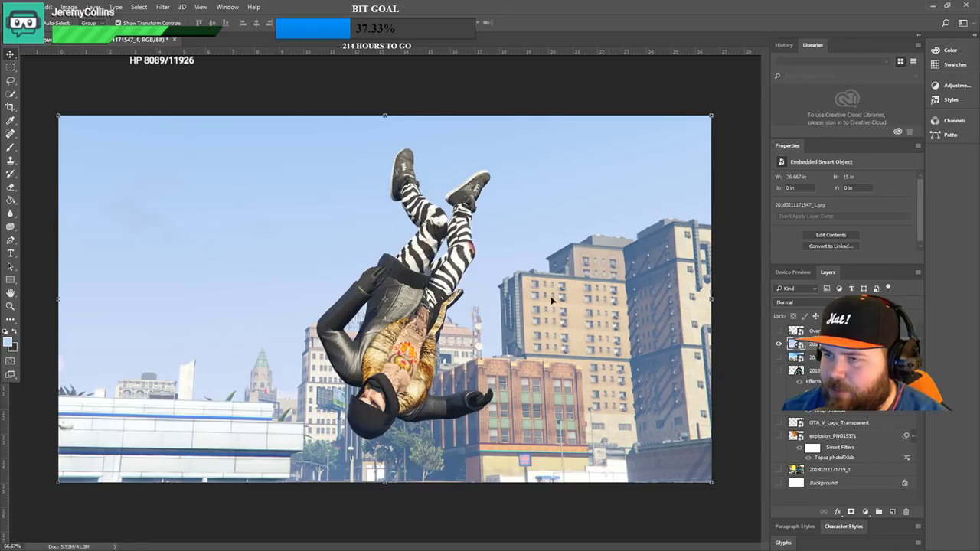
left_click(11, 92)
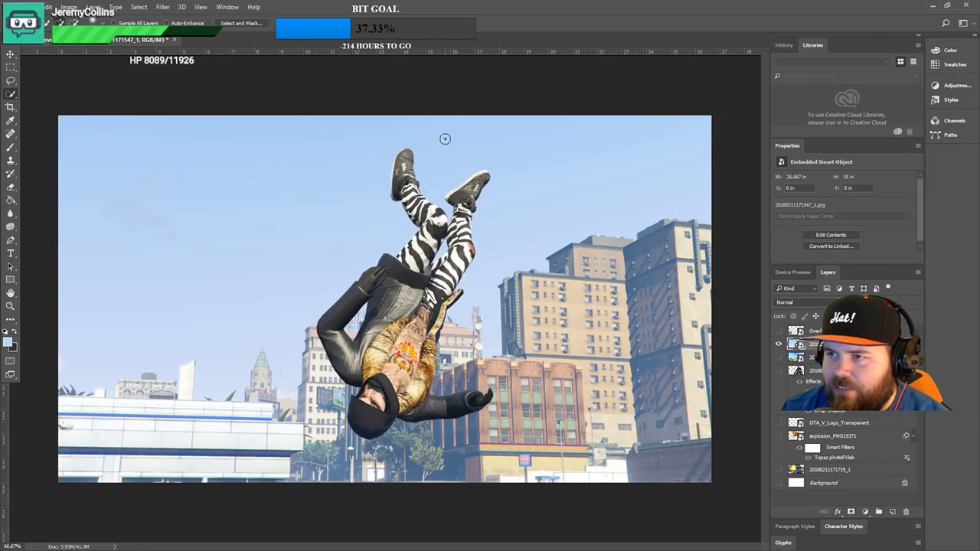
mouse_move(445, 138)
left_mouse_down()
mouse_move(219, 293)
mouse_move(528, 452)
mouse_move(600, 197)
mouse_move(571, 235)
left_mouse_up()
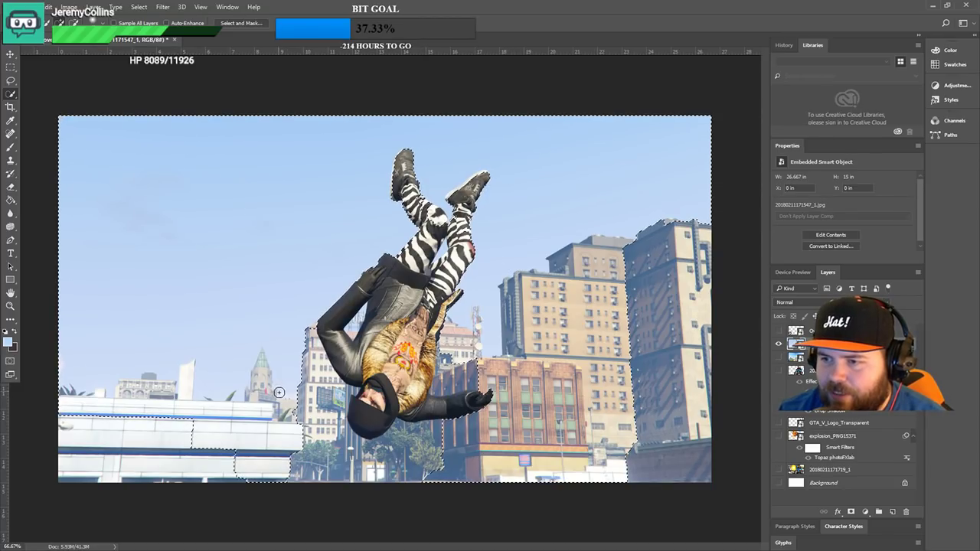
mouse_move(278, 392)
left_mouse_down()
mouse_move(330, 442)
mouse_move(305, 408)
mouse_move(367, 460)
mouse_move(414, 469)
left_mouse_up()
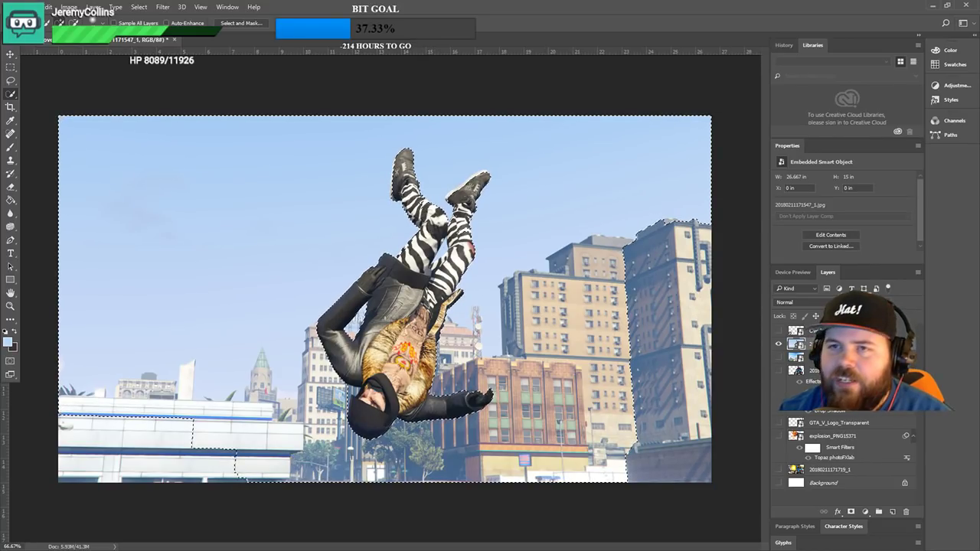
key("l")
key("ctrl+d")
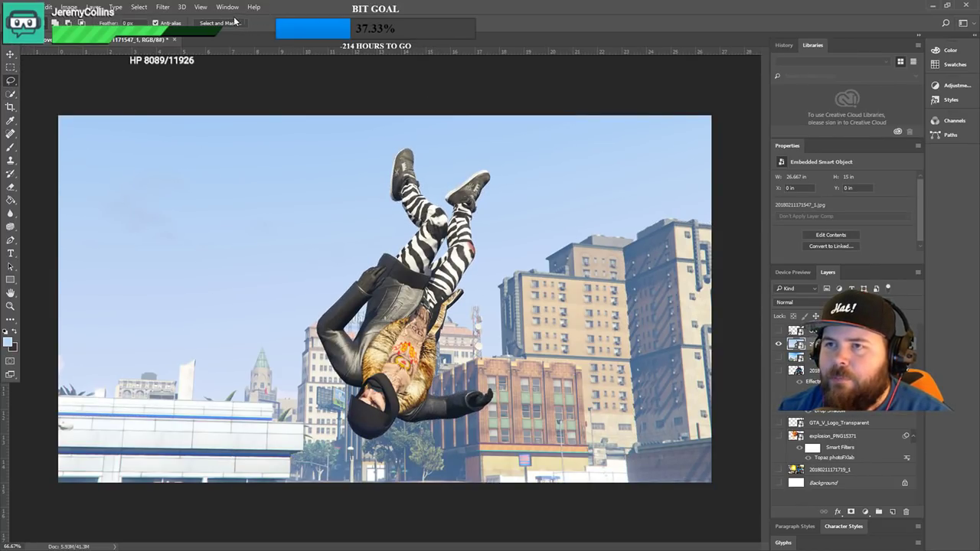
- Select the background with Select > Color Range at Fuzziness 95
left_click(139, 8)
left_click(155, 105)
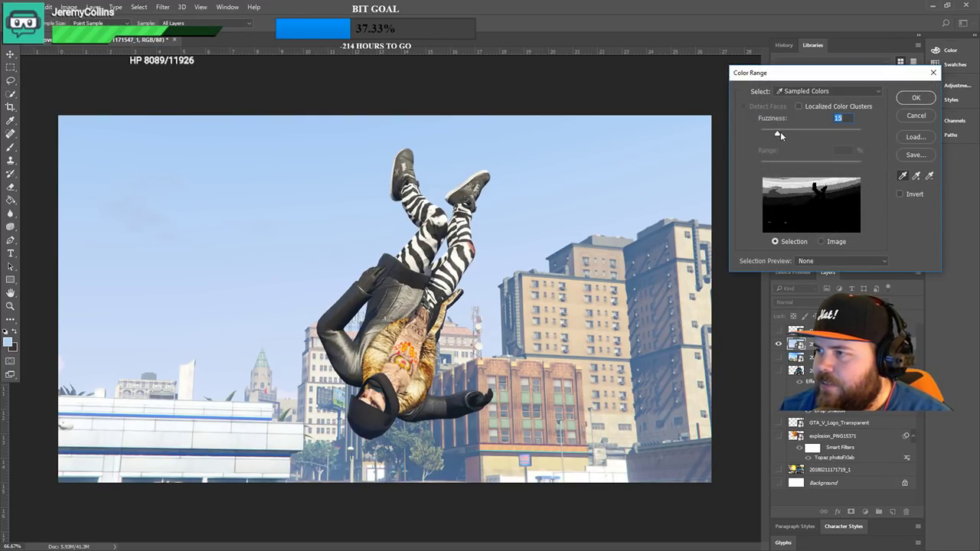
left_click_drag(781, 134, 808, 140)
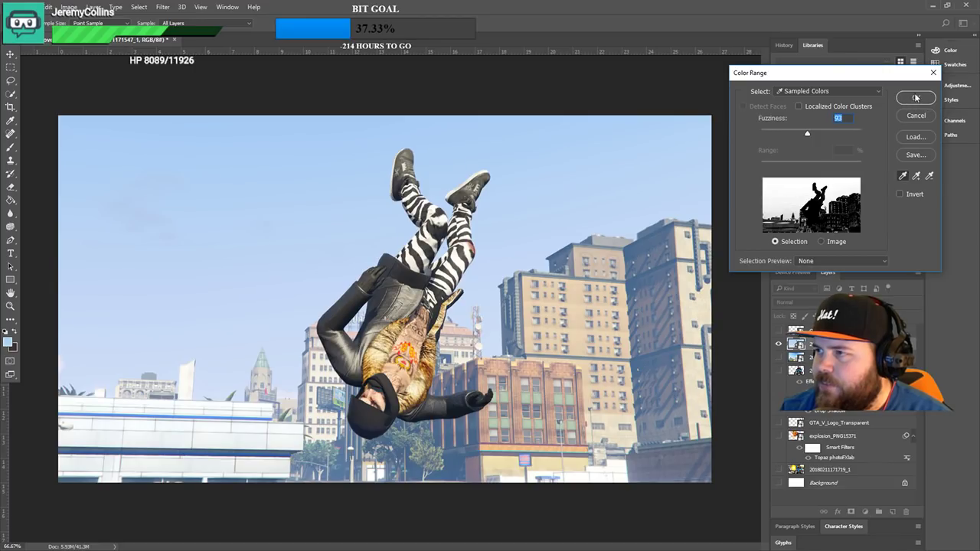
left_click(800, 106)
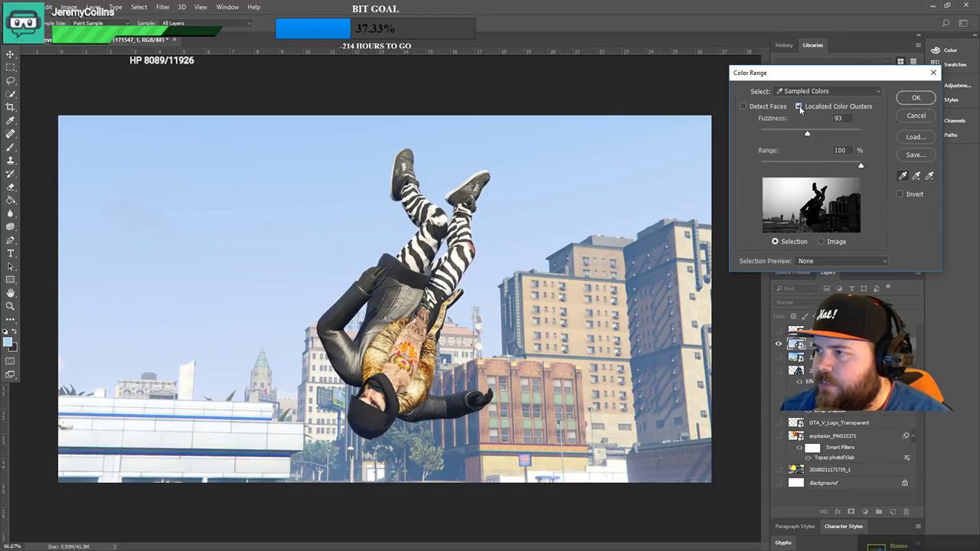
left_click(799, 106)
left_click(929, 101)
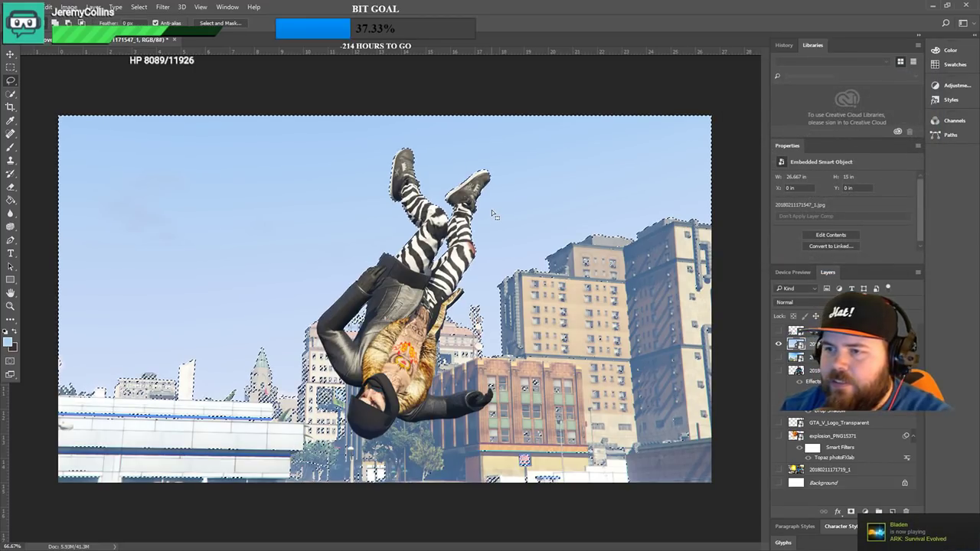
- Rasterize the character photo layer, delete the selected sky and buildings, and deselect
key("Delete")
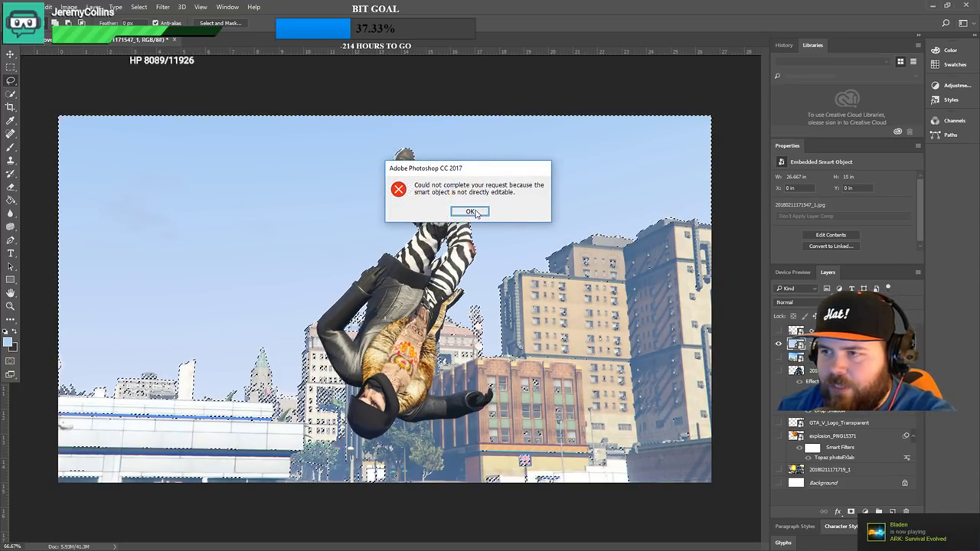
key("Return")
right_click(872, 344)
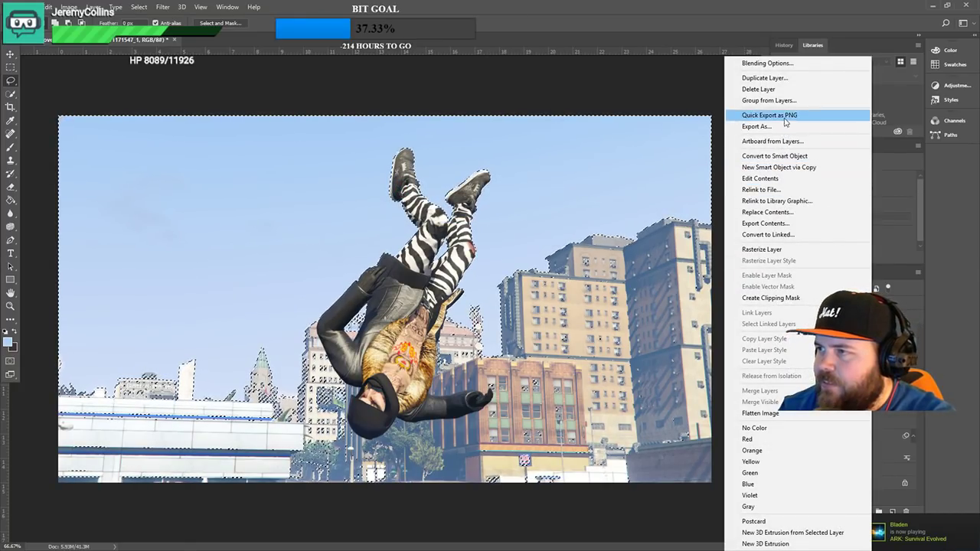
left_click(788, 249)
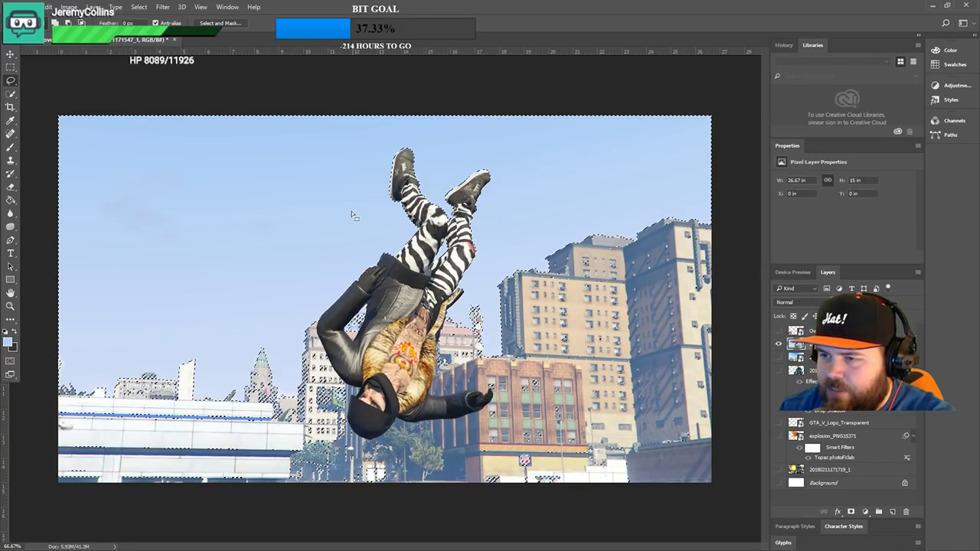
key("Delete")
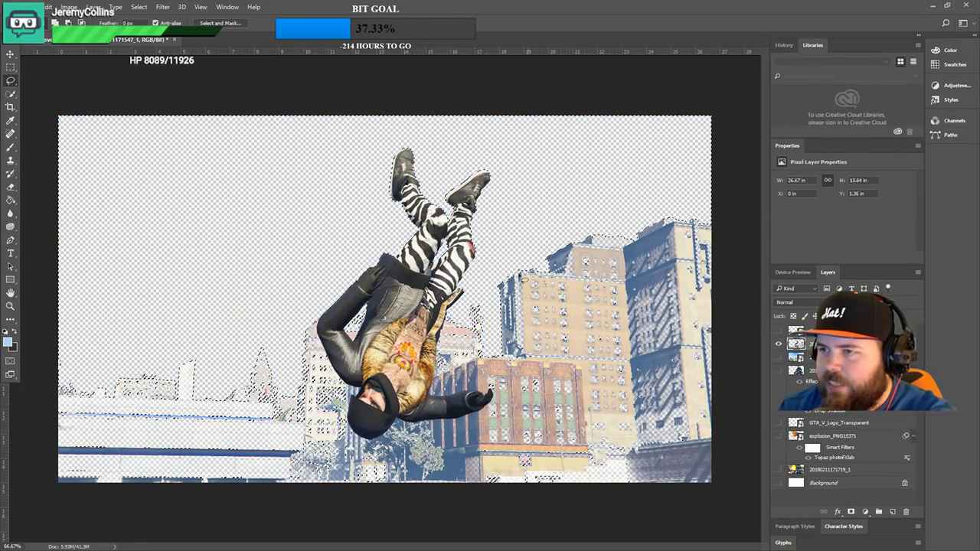
key("ctrl+d")
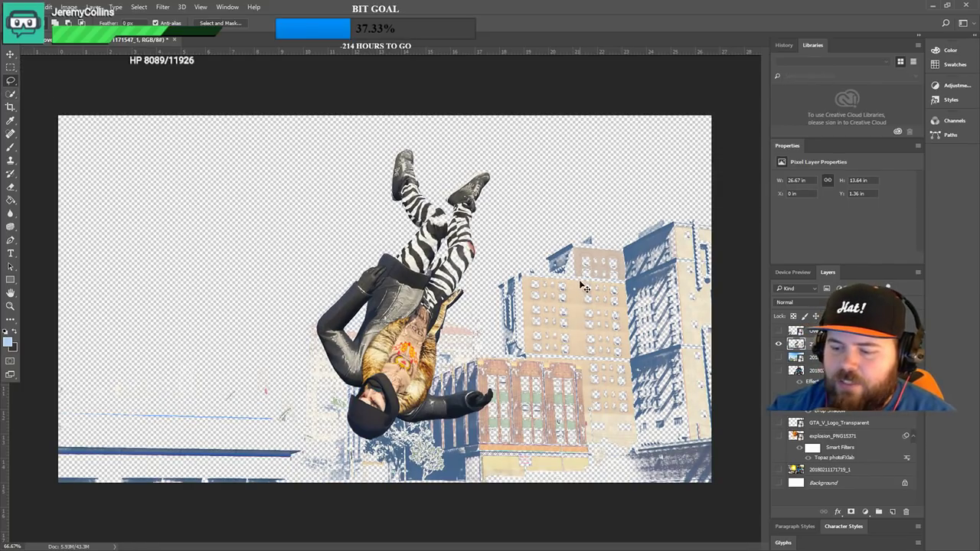
key("ctrl+plus")
key("ctrl+plus")
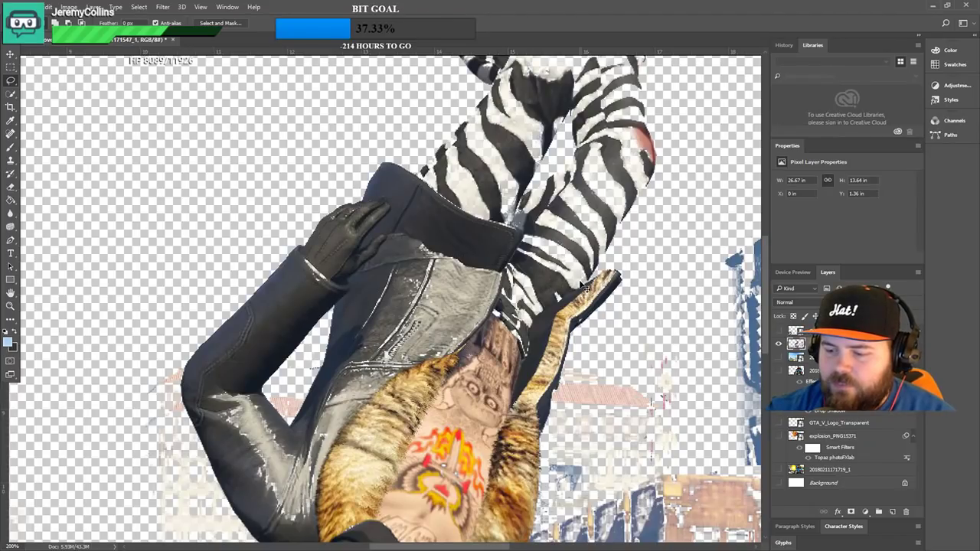
key("ctrl+minus")
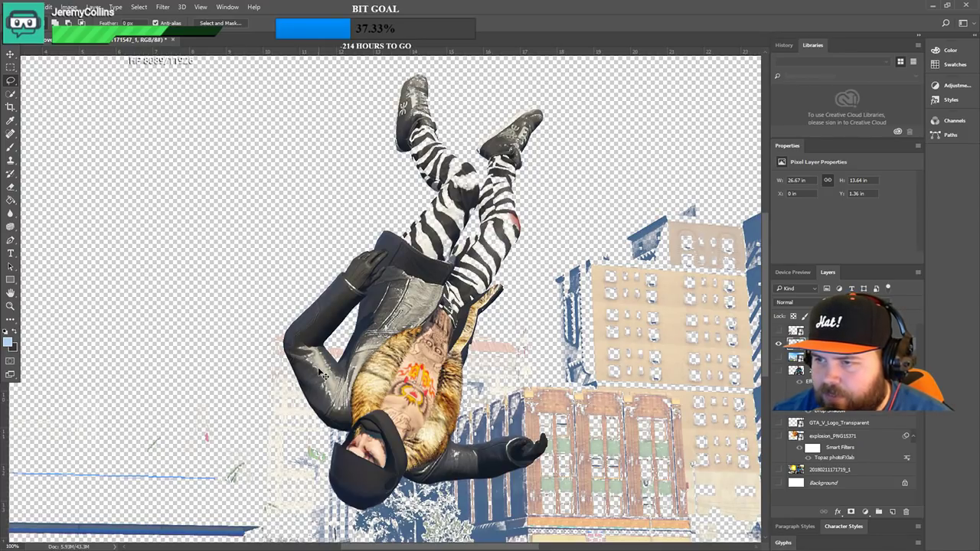
- Delete the failed cutout layer and place a fresh copy of the character photo
key("alt+z")
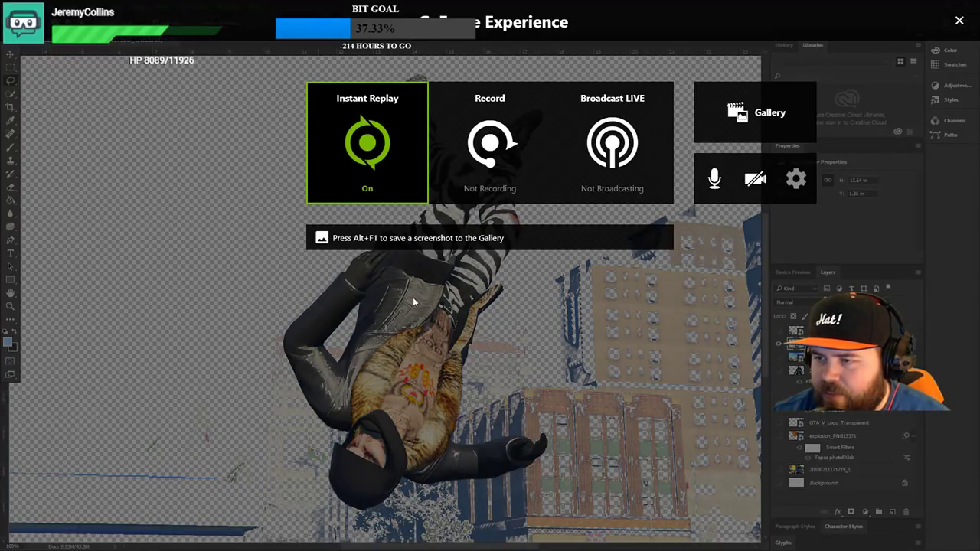
key("alt+z")
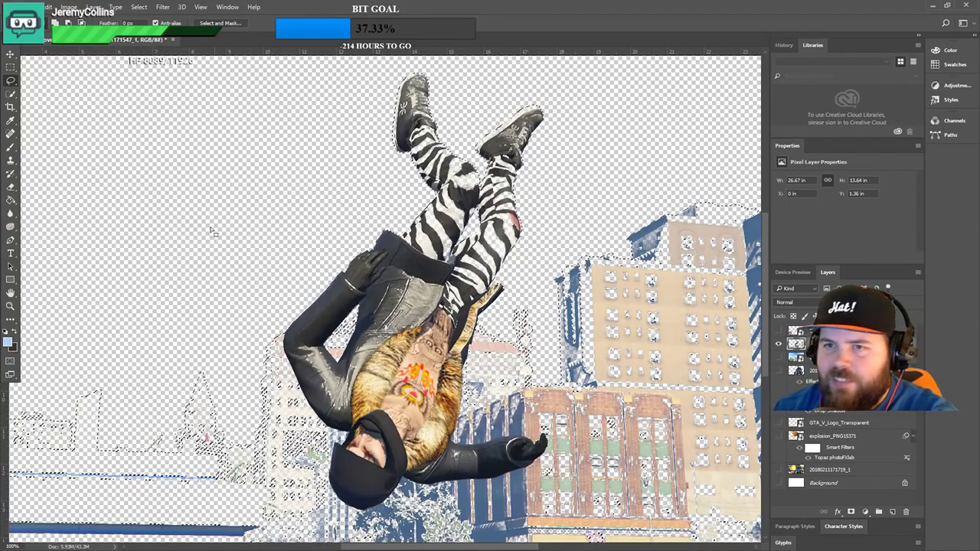
key("ctrl+d")
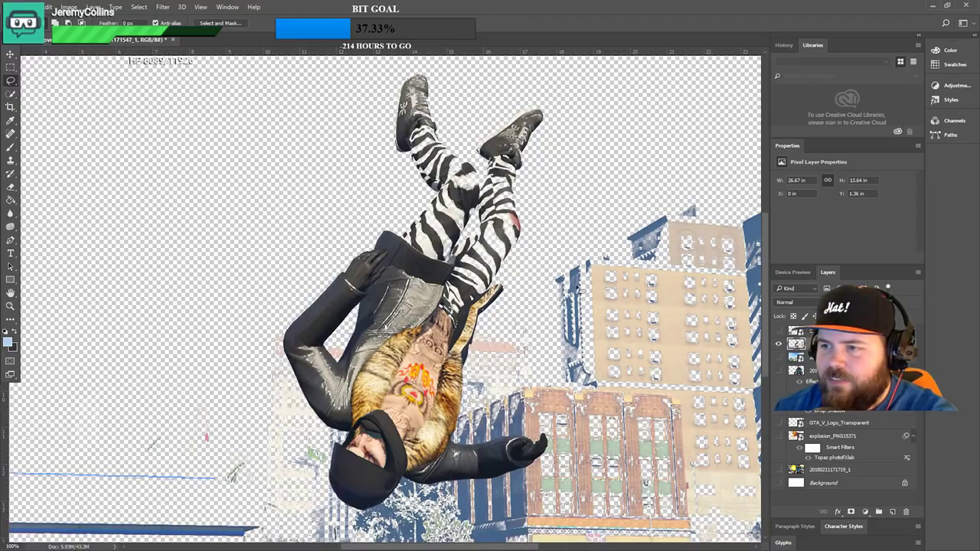
key("Delete")
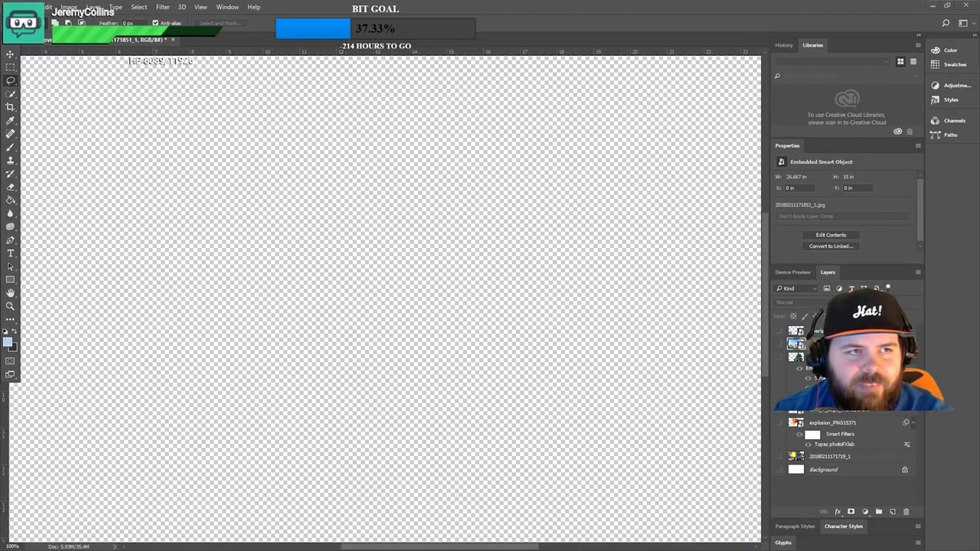
key("super+d")
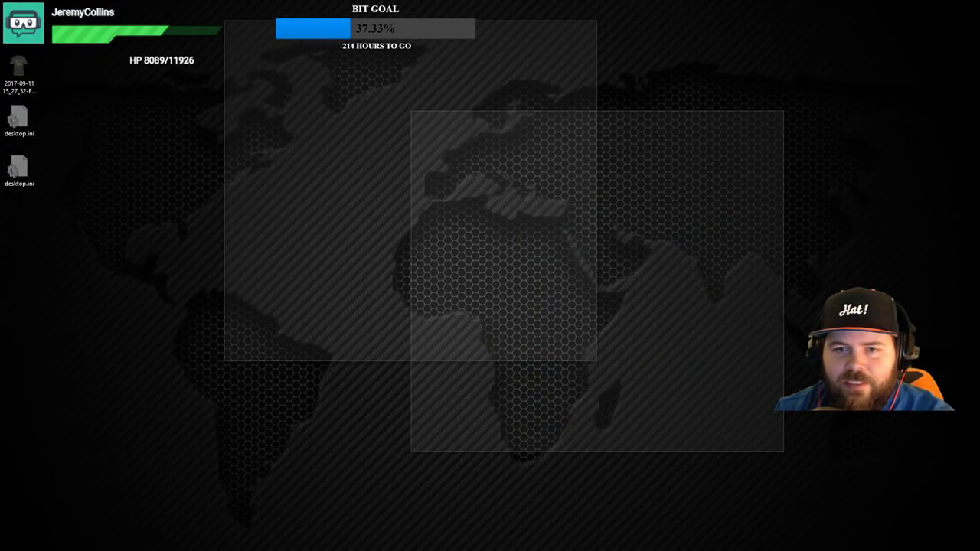
key("super+d")
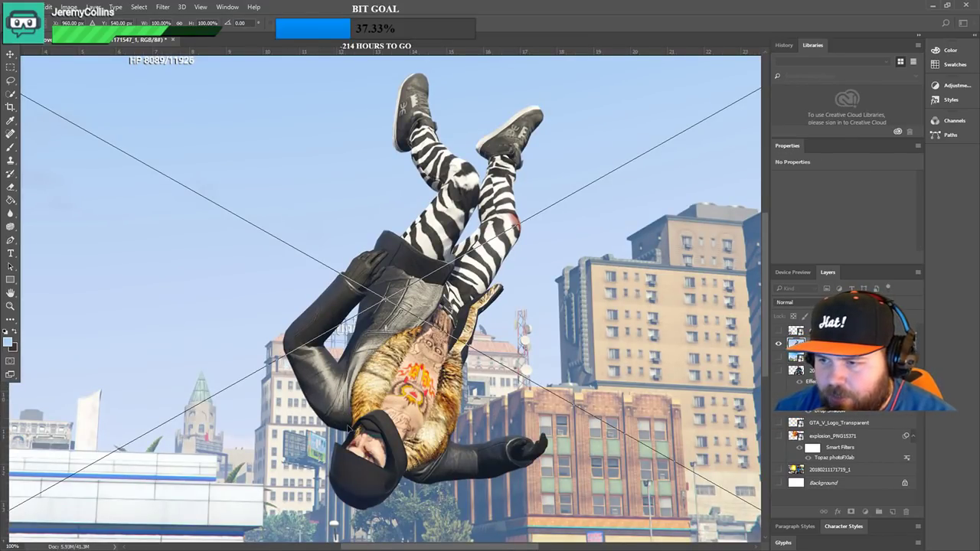
- Commit the fresh character photo, Quick Select the sky and buildings, and rasterize the layer
left_click(12, 86)
left_click(439, 212)
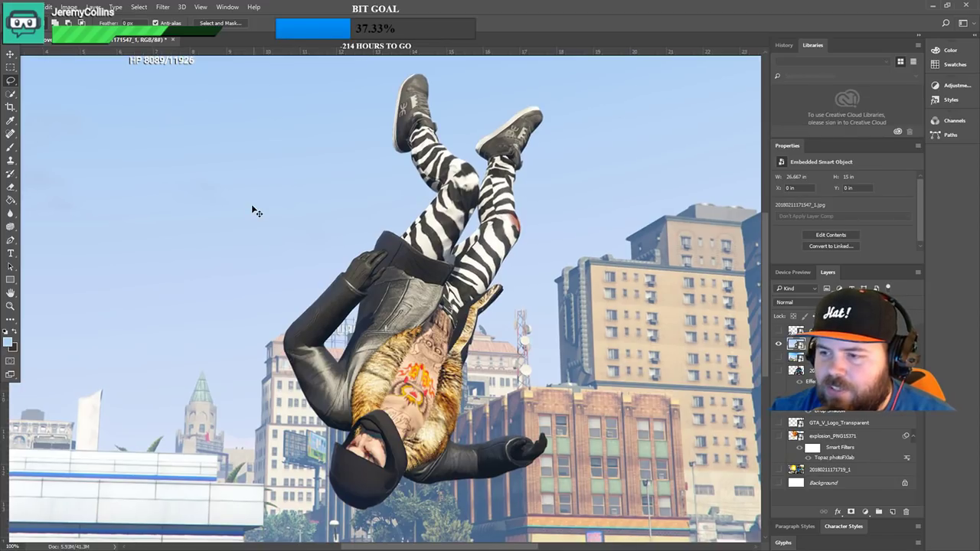
key("ctrl+minus")
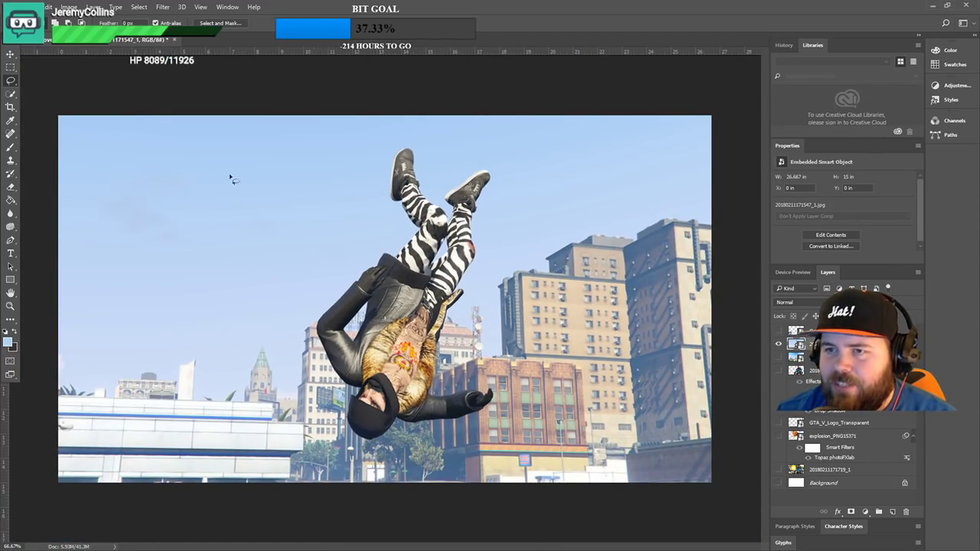
left_click(10, 93)
mouse_move(241, 150)
left_mouse_down()
mouse_move(221, 343)
mouse_move(235, 437)
mouse_move(389, 470)
mouse_move(550, 467)
mouse_move(601, 273)
mouse_move(592, 164)
left_mouse_up()
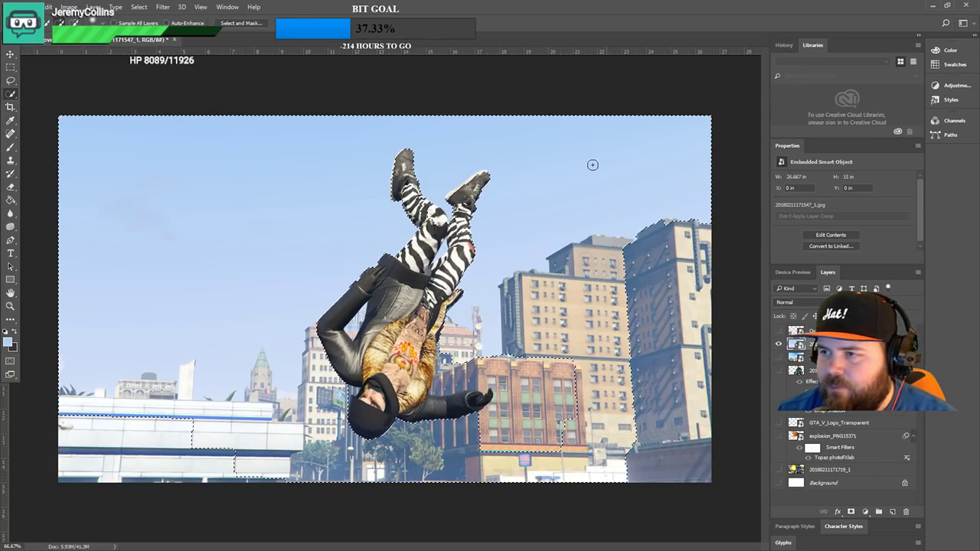
right_click(851, 344)
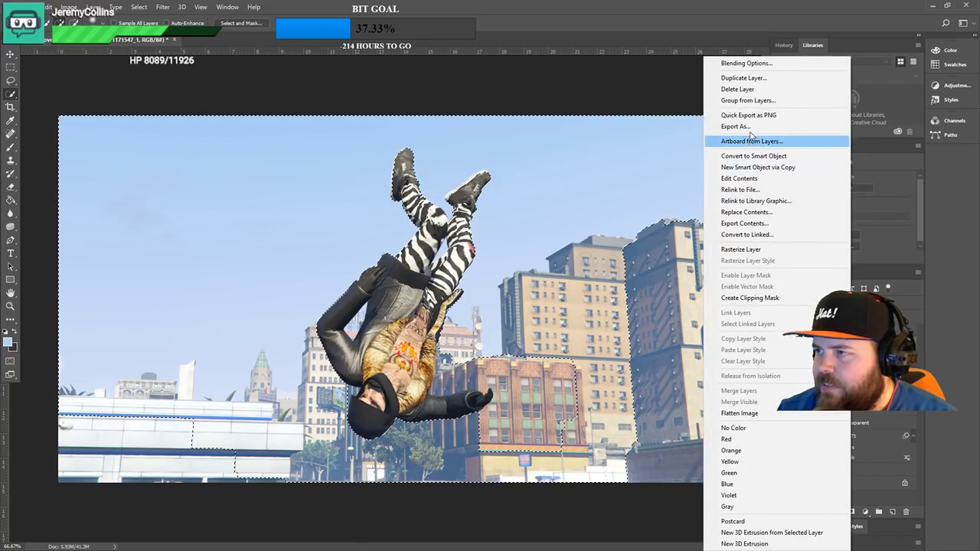
left_click(761, 249)
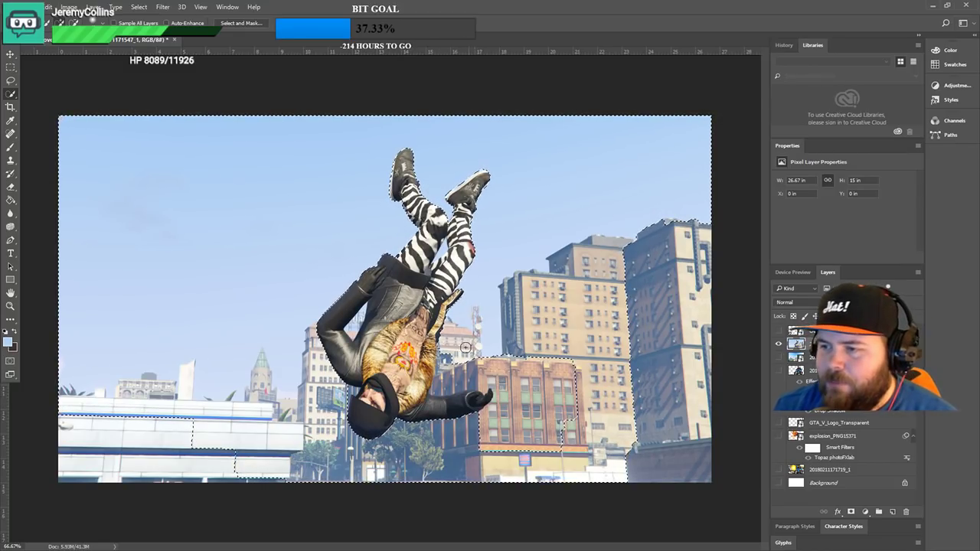
- Add the orange building and the sky beside the upper shoe to the selection at 100% zoom
left_click_drag(468, 378, 547, 363)
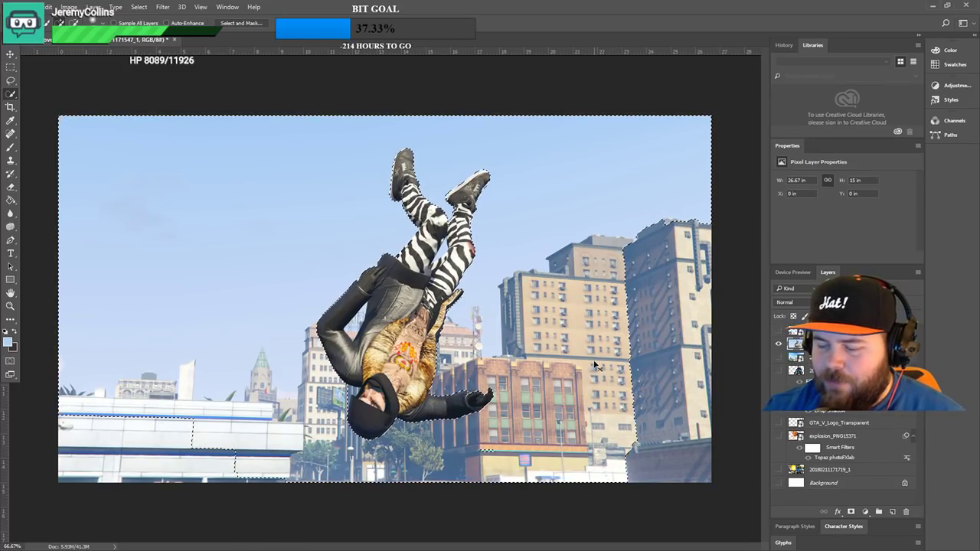
key("ctrl+plus")
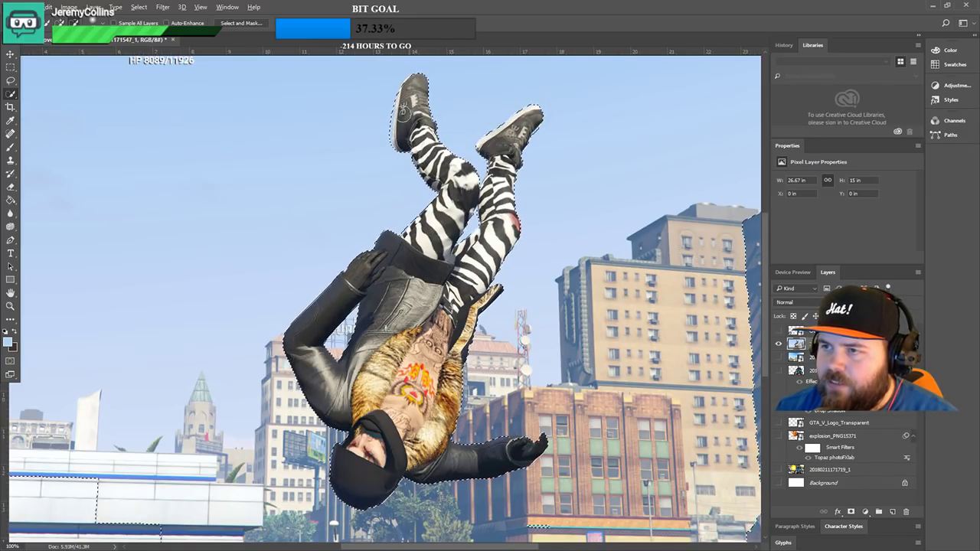
left_click(383, 107)
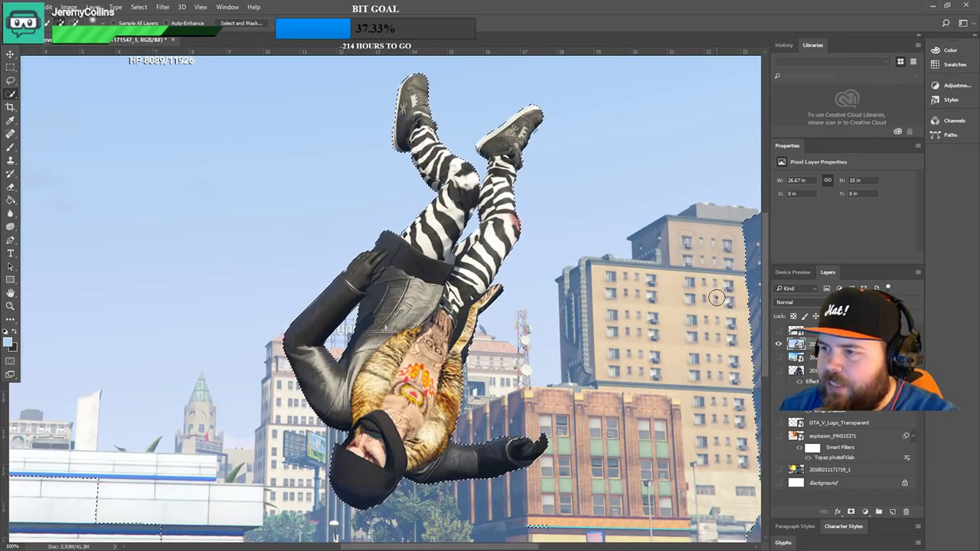
- Delete the selected background around the figure, zoom out, and clear the selection
key("Delete")
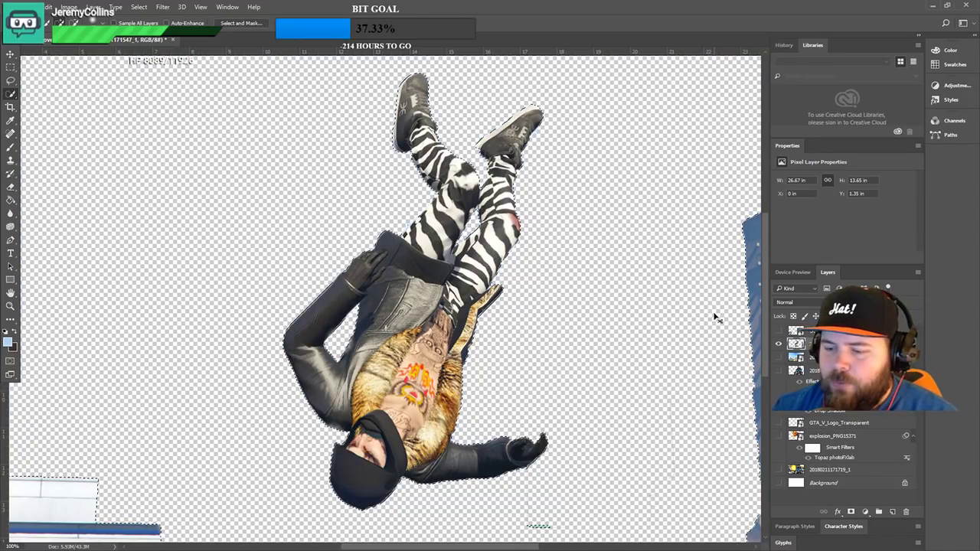
key("ctrl+minus")
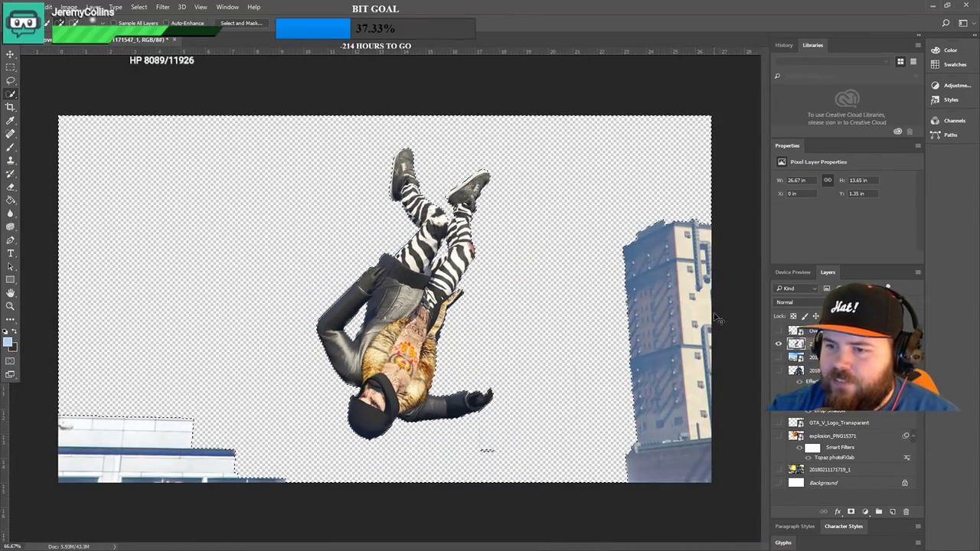
key("l")
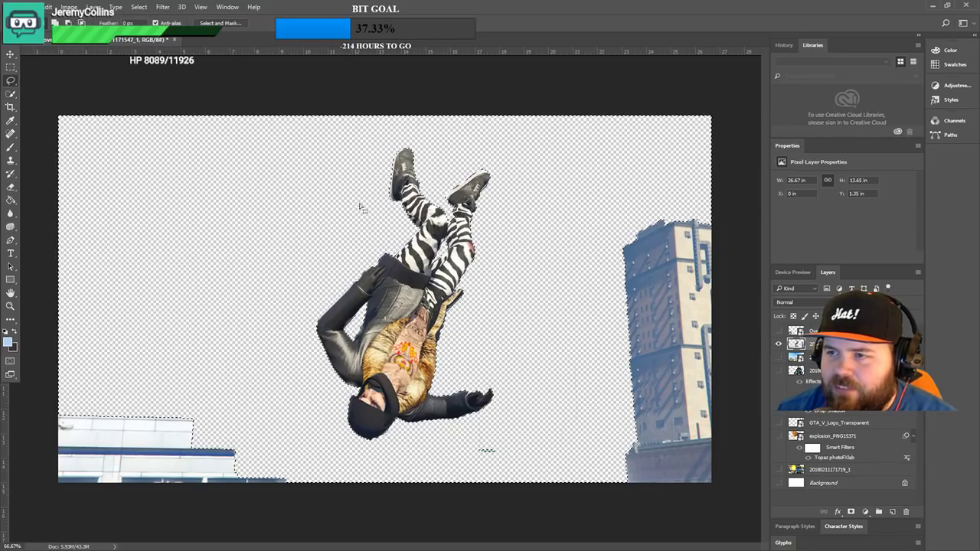
key("ctrl+d")
- Lasso the character, invert the selection, and delete the remaining building scraps around him
mouse_move(508, 226)
left_mouse_down()
mouse_move(507, 164)
mouse_move(435, 142)
mouse_move(364, 151)
mouse_move(337, 202)
mouse_move(312, 349)
mouse_move(317, 406)
mouse_move(345, 446)
mouse_move(420, 464)
mouse_move(459, 447)
mouse_move(471, 421)
mouse_move(508, 399)
mouse_move(515, 360)
left_mouse_up()
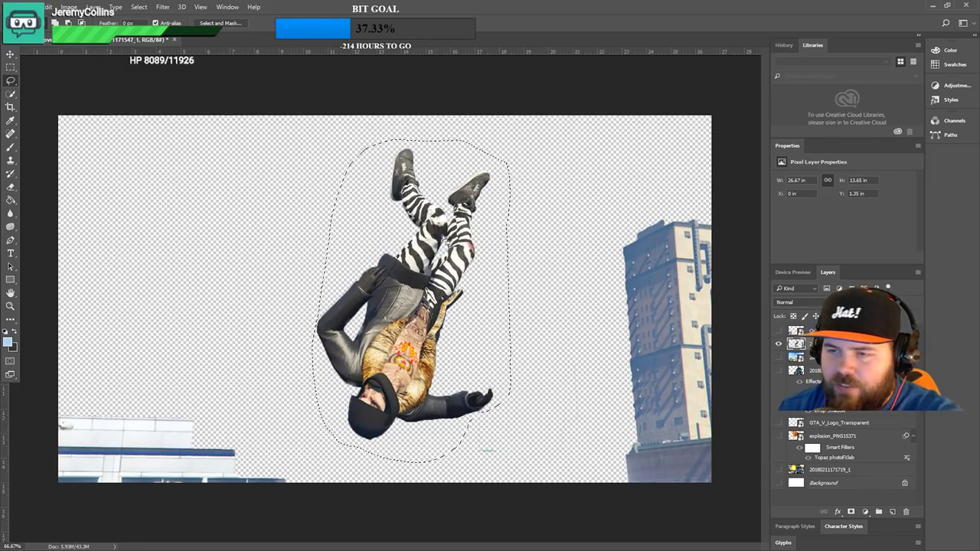
left_click(161, 8)
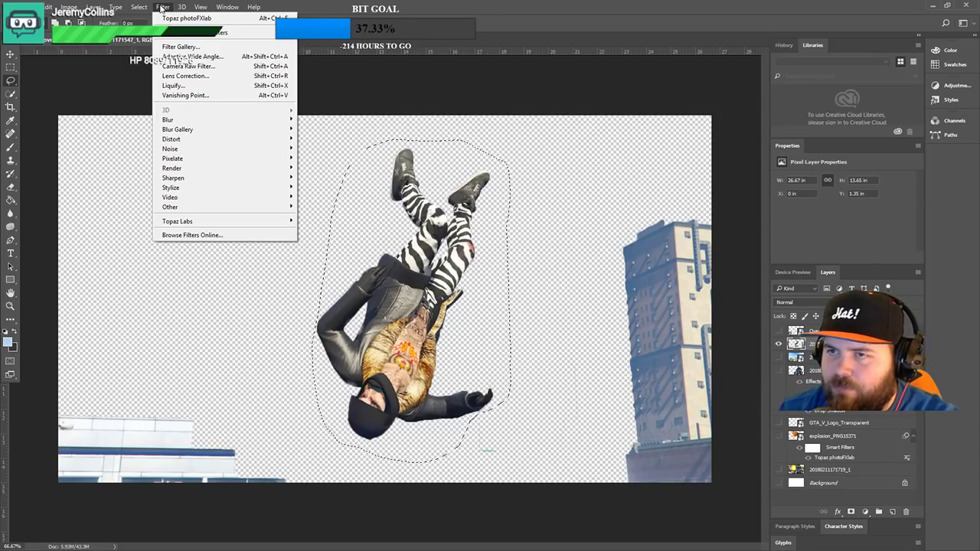
mouse_move(138, 8)
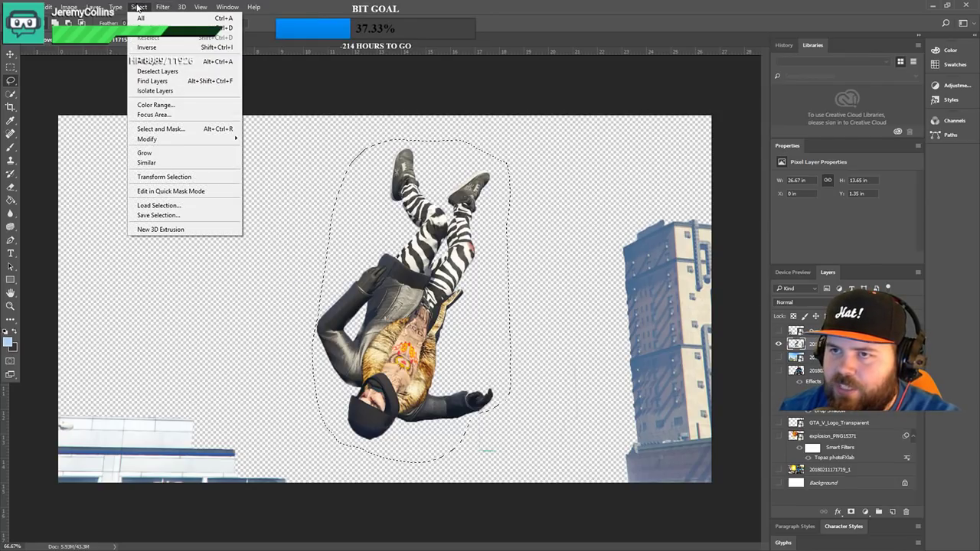
left_click(152, 47)
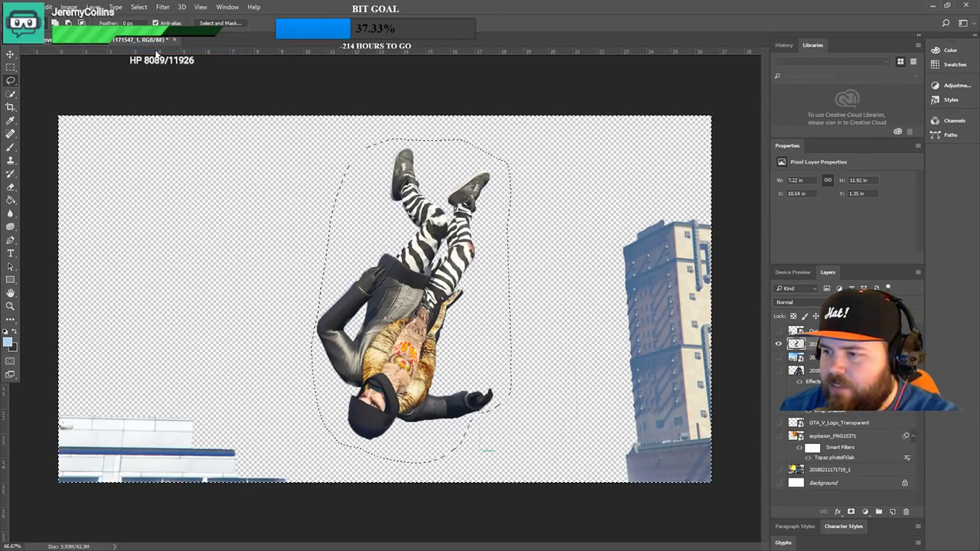
key("Delete")
key("ctrl+d")
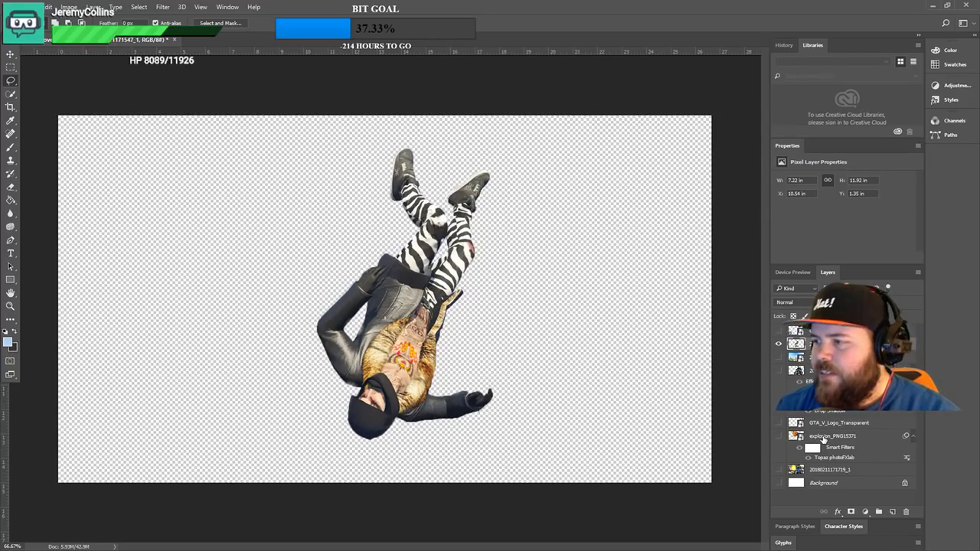
- Show the city street photo, then shrink the character and move him up and right
left_click(779, 358)
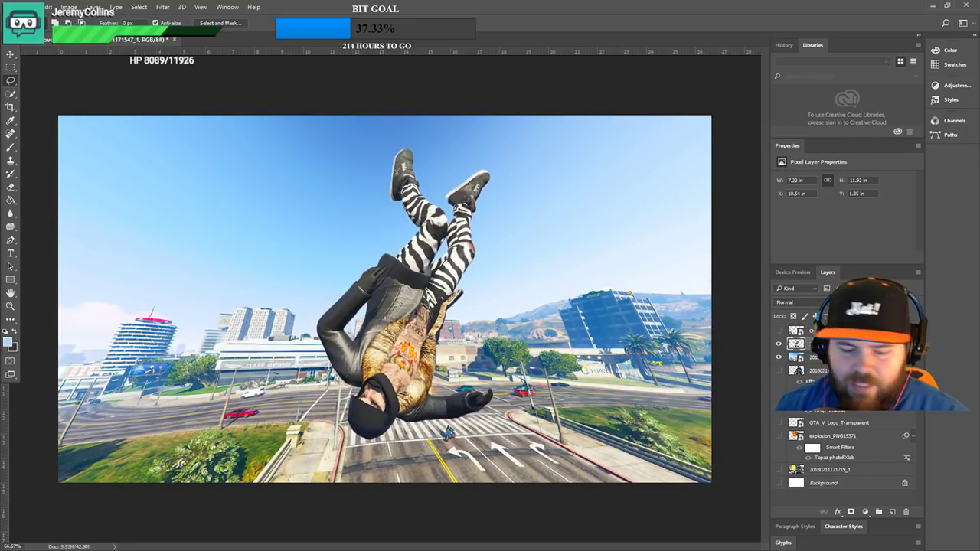
key("ctrl+t")
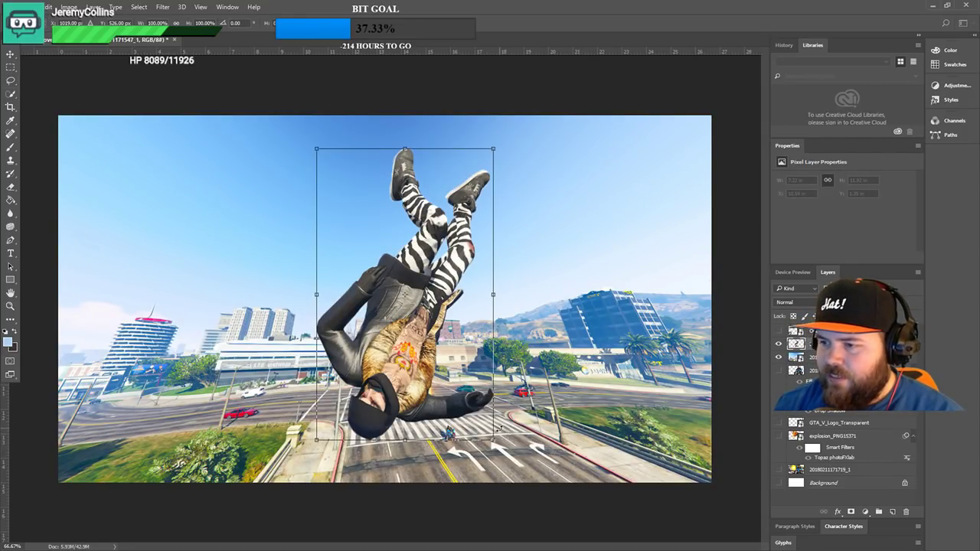
left_click_drag(493, 440, 434, 343)
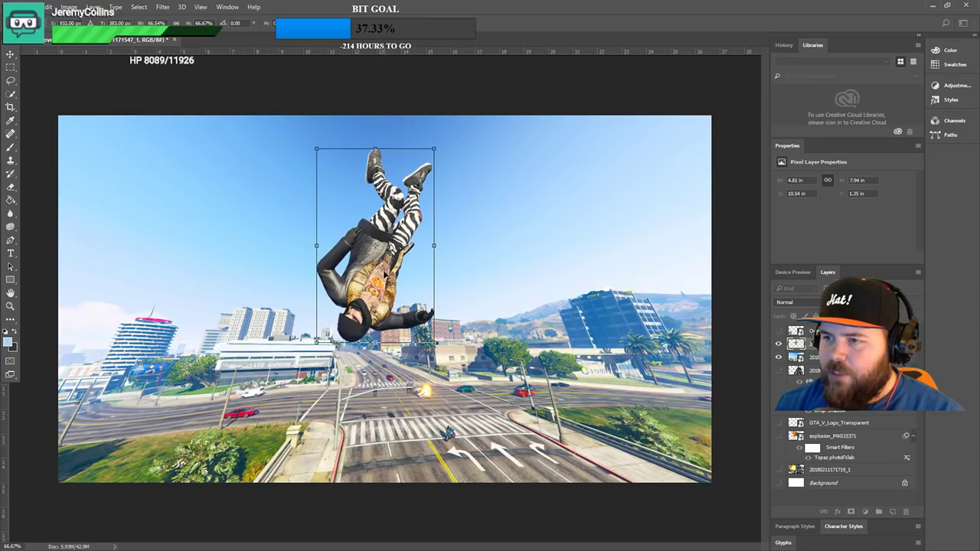
left_click_drag(386, 277, 473, 246)
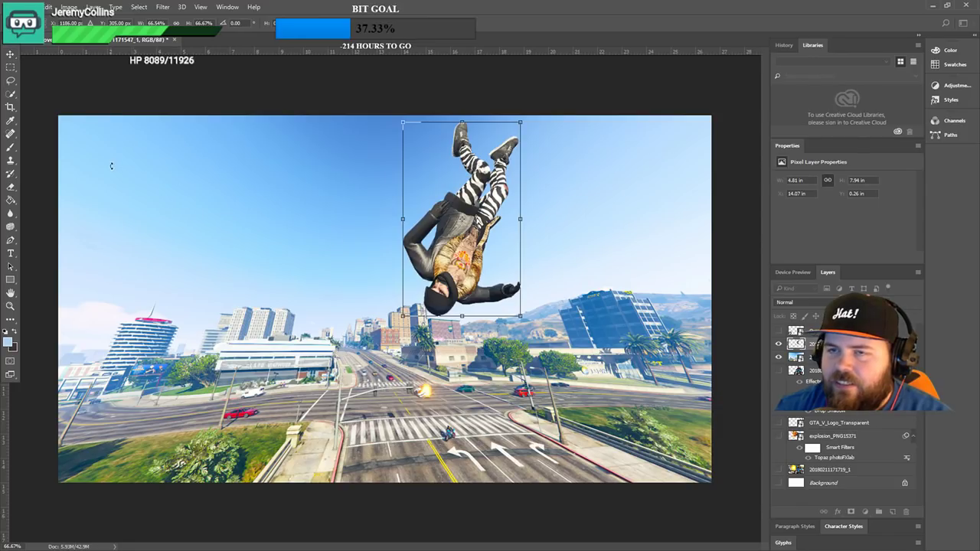
left_click(11, 80)
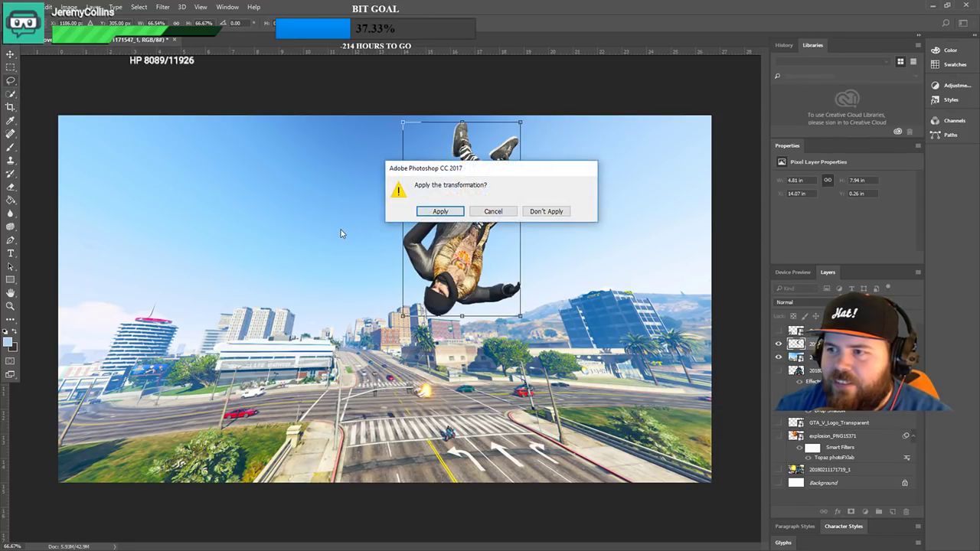
key("Return")
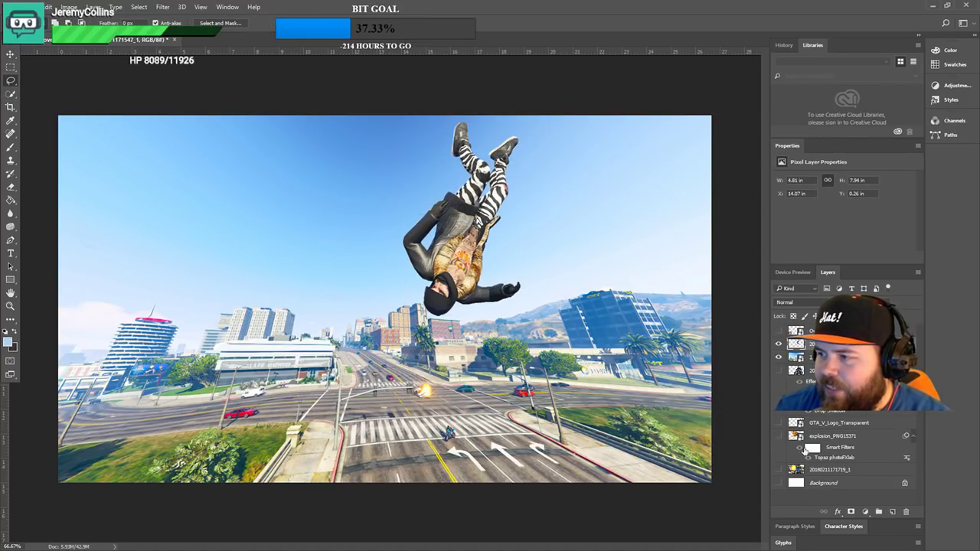
- Raise the explosion layer in the stack behind the character and shift it down-left
left_click(826, 441)
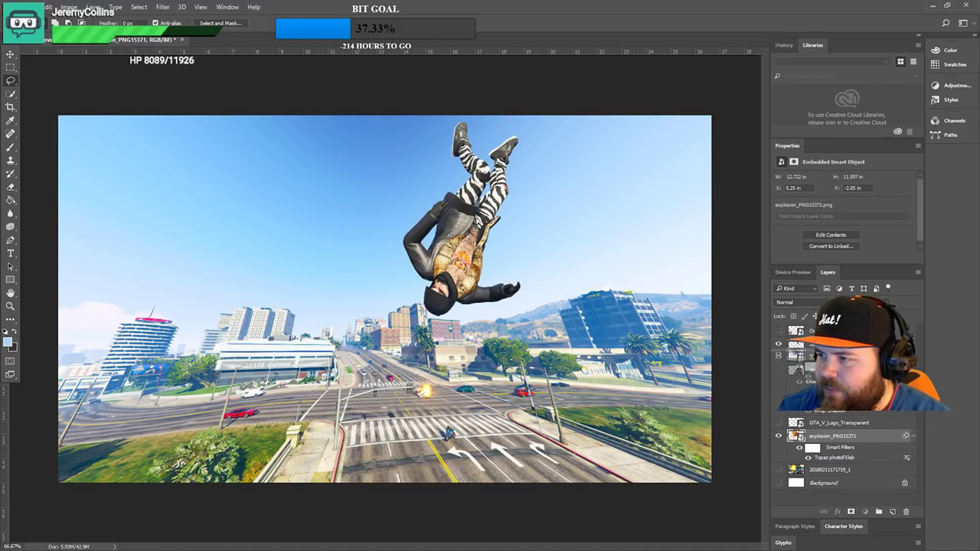
left_click_drag(826, 436, 826, 353)
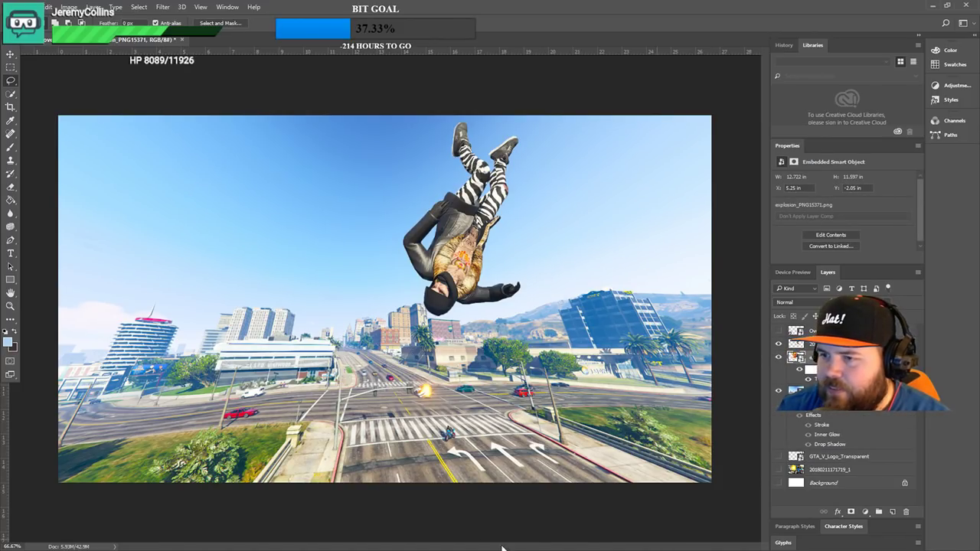
left_click(11, 54)
left_click_drag(346, 262, 324, 307)
- Scale the explosion down, centre it in the frame, and tilt it about -2 degrees
key("ctrl+t")
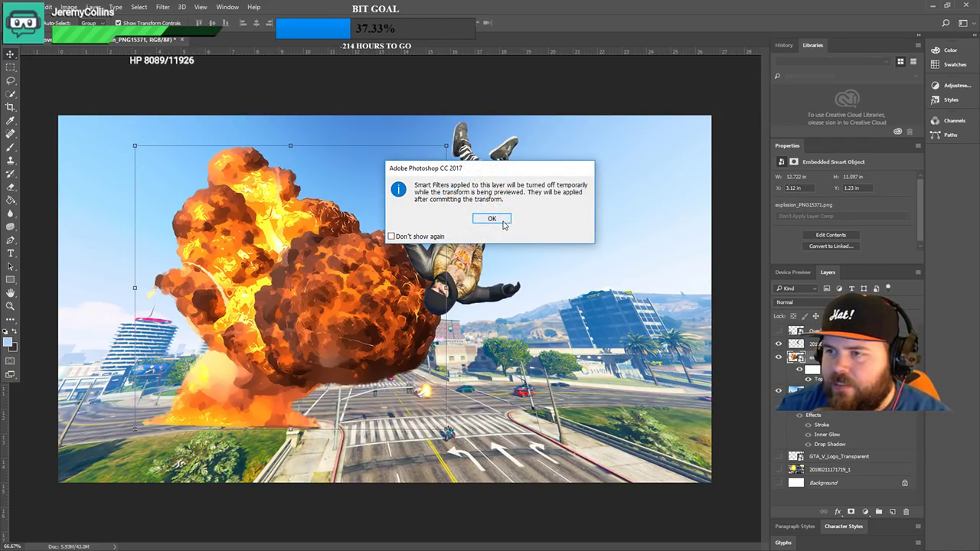
left_click(490, 215)
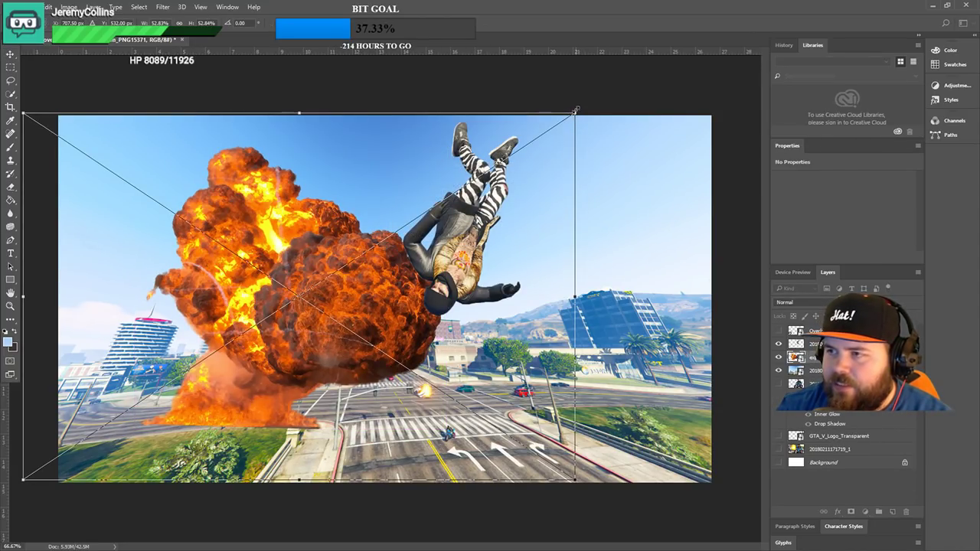
left_click_drag(576, 111, 391, 236)
left_click_drag(248, 421, 545, 398)
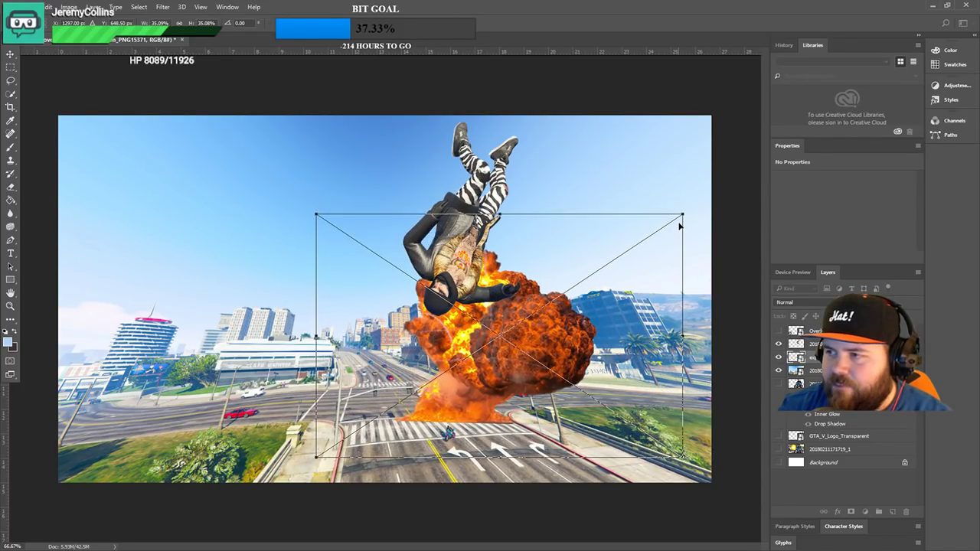
left_click_drag(684, 214, 710, 194)
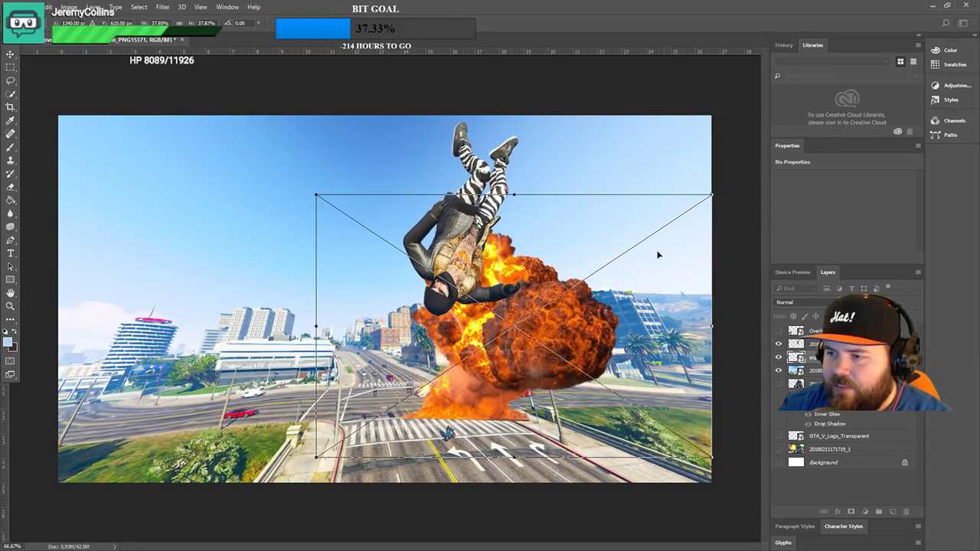
left_click_drag(547, 329, 542, 324)
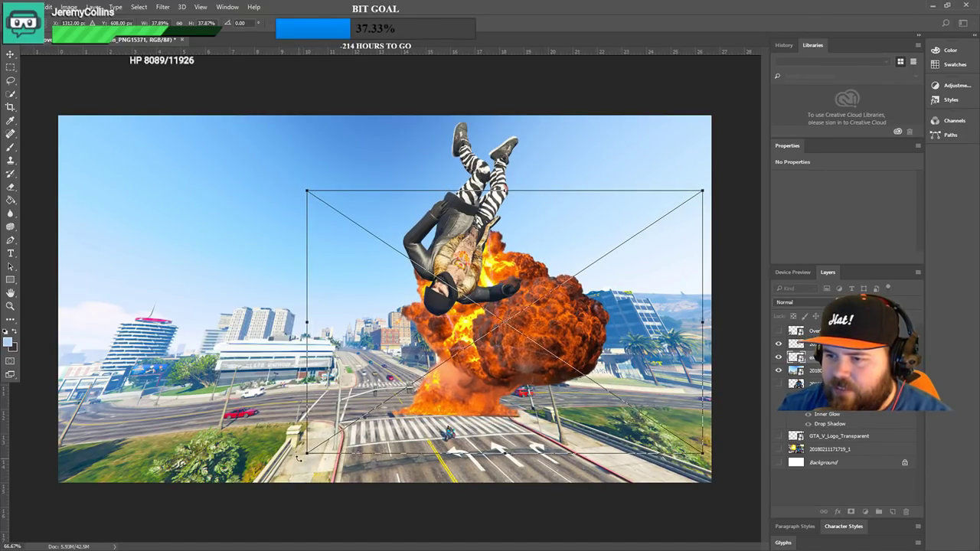
left_click_drag(300, 458, 304, 472)
left_click_drag(479, 420, 472, 416)
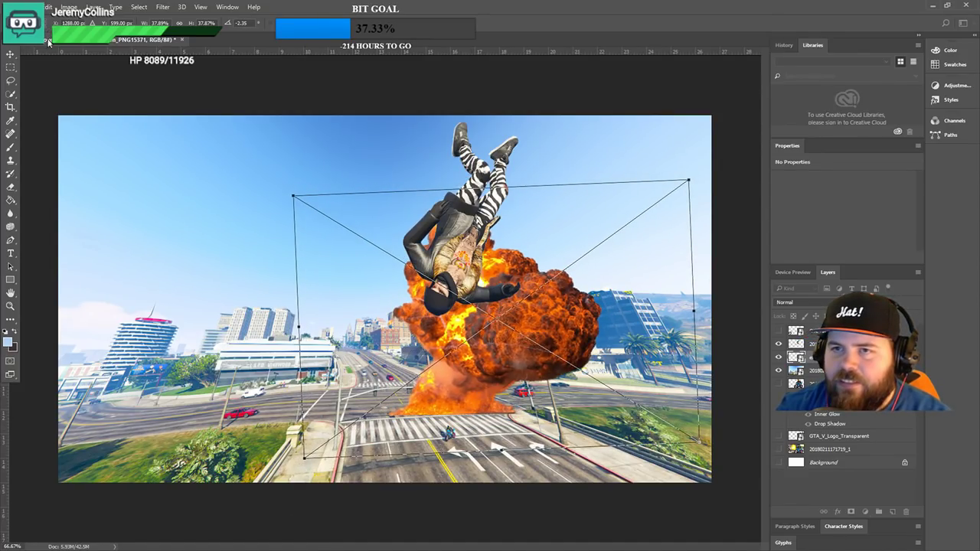
left_click(10, 54)
left_click(440, 216)
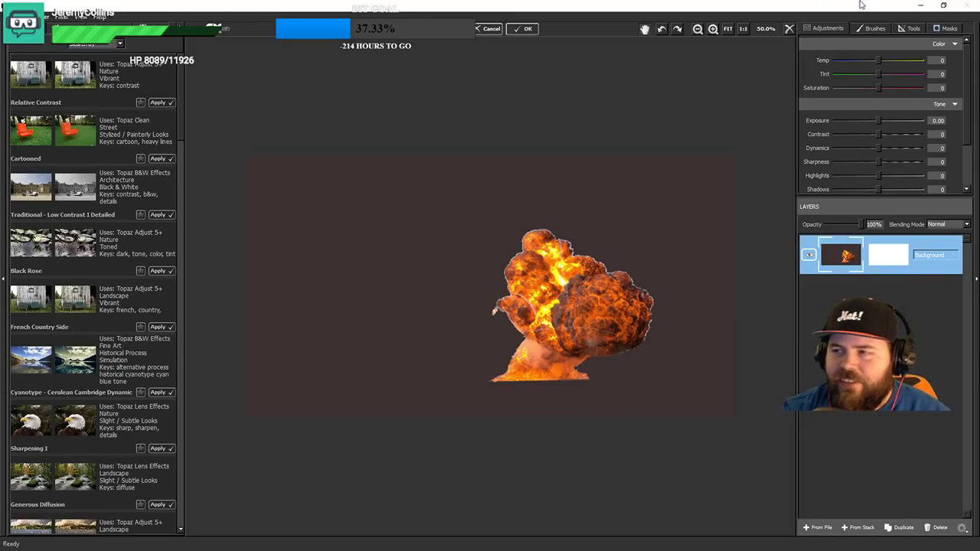
- Give the explosion Topaz's Relative Contrast preset with Dynamics 30 and Sharpness 100
left_click(527, 28)
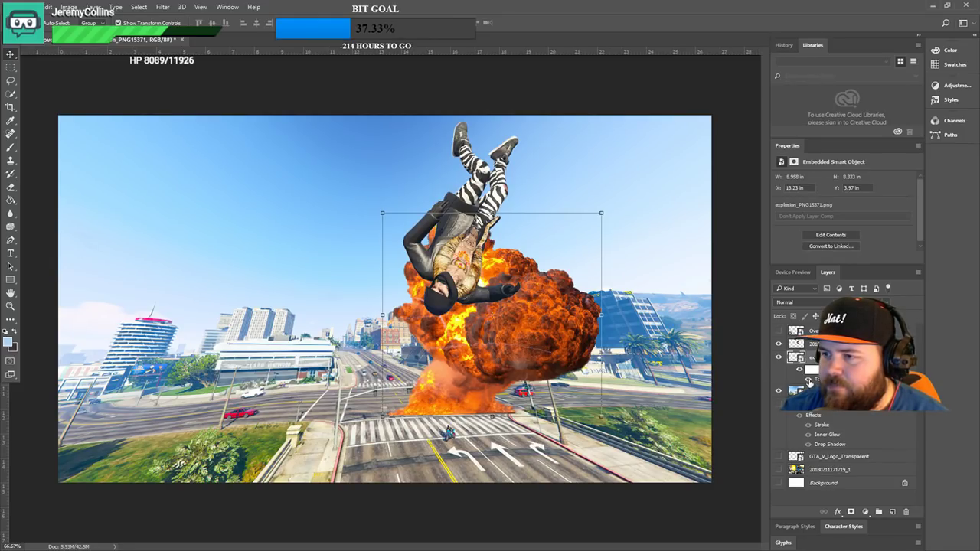
double_click(808, 382)
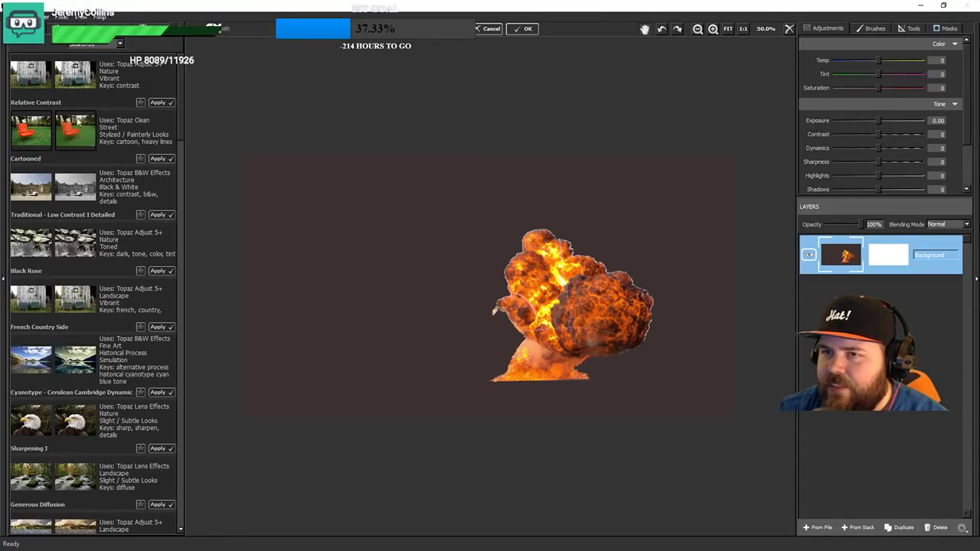
left_click(77, 122)
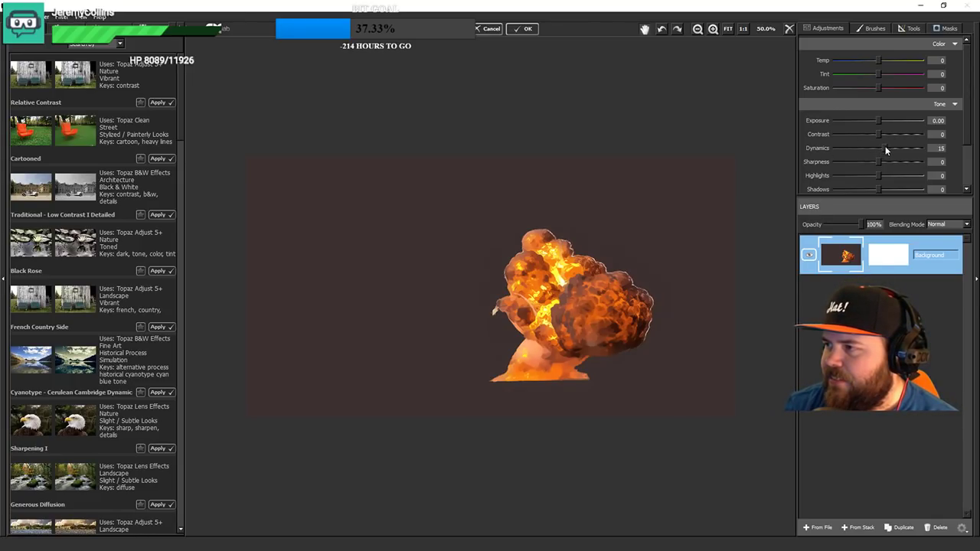
left_click_drag(886, 150, 917, 164)
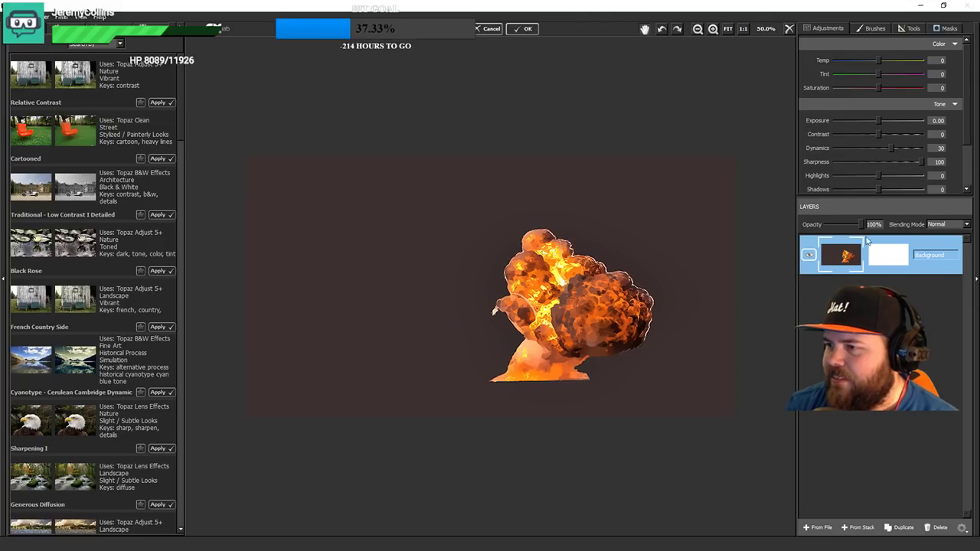
left_click(527, 31)
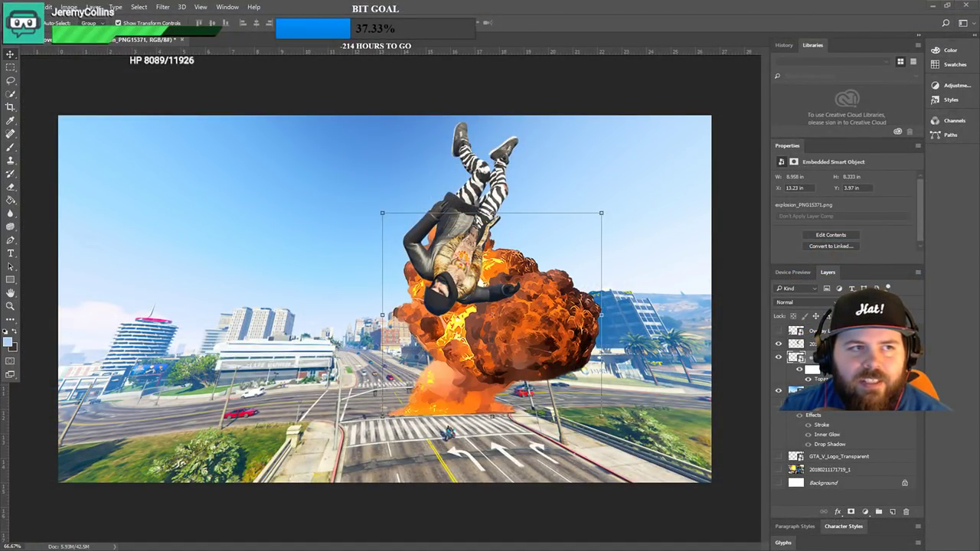
- Open the Downloads fire folder in its own window and show its four PNGs as large icons
key("super+e")
scroll(522, 245, "down", 5)
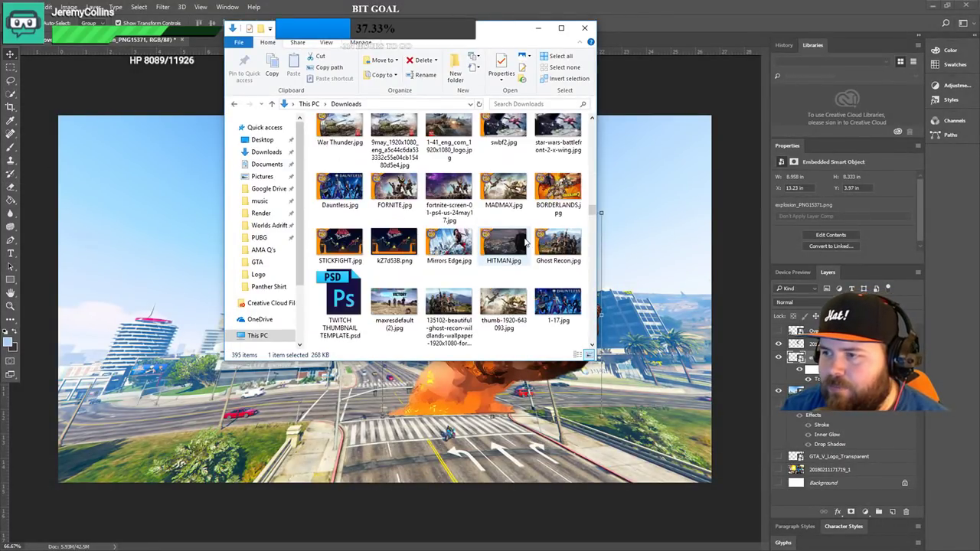
left_click_drag(593, 230, 595, 350)
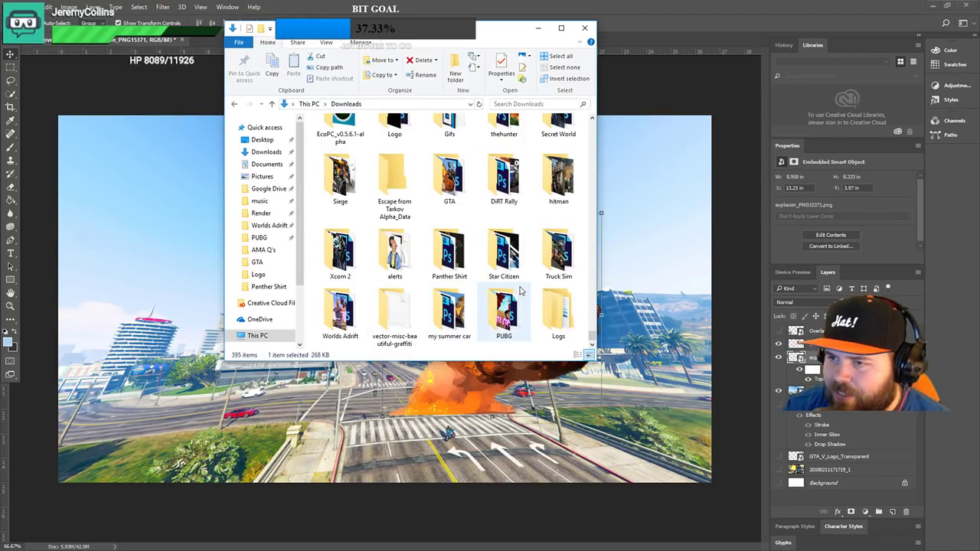
scroll(527, 272, "up", 1)
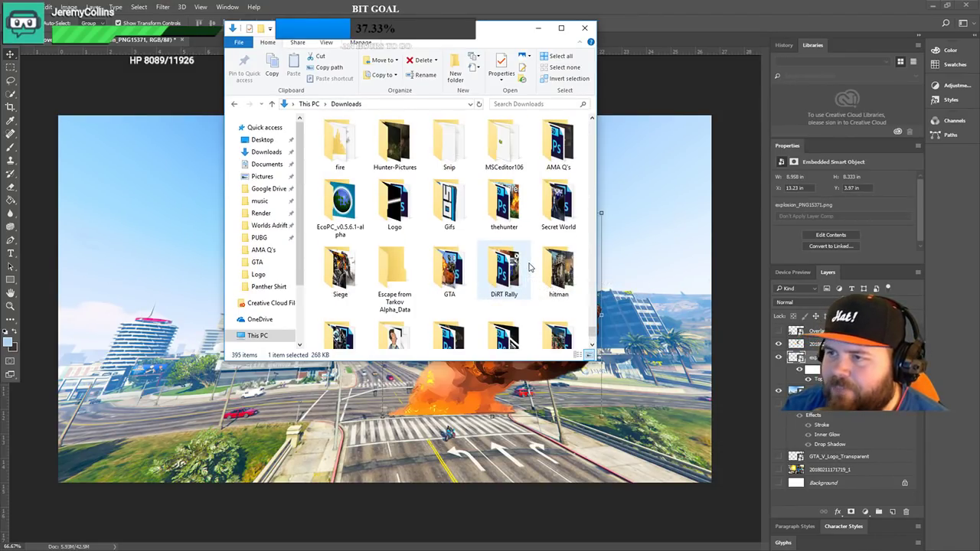
scroll(529, 267, "up", 2)
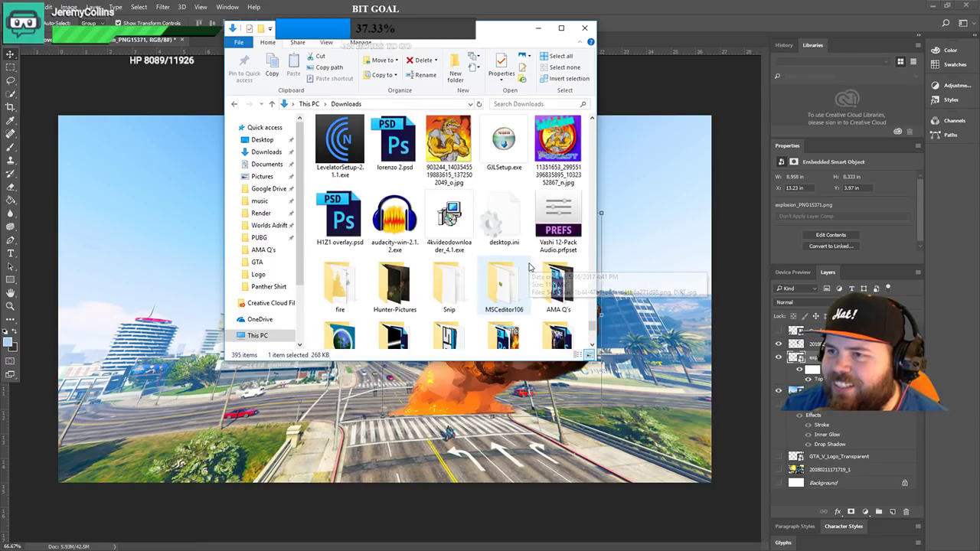
left_click(337, 280)
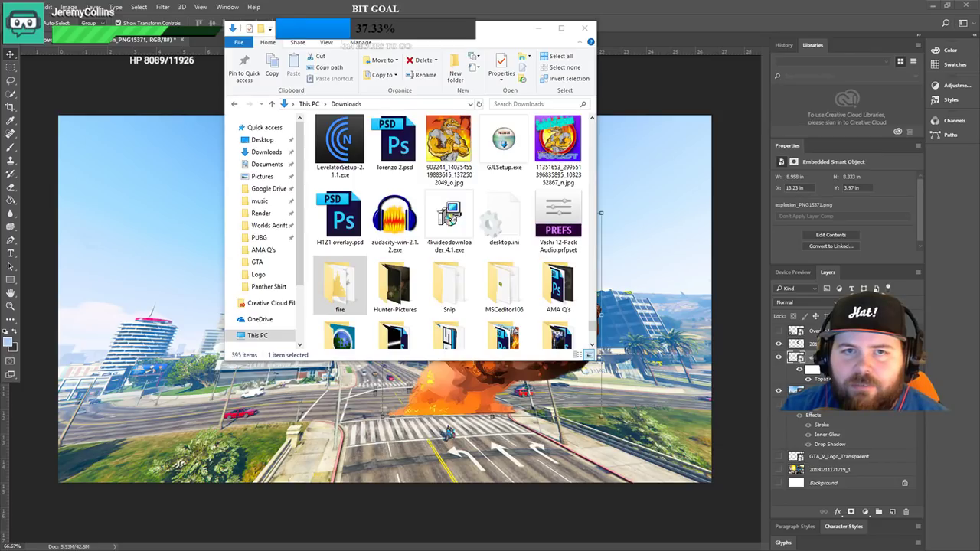
key("Return")
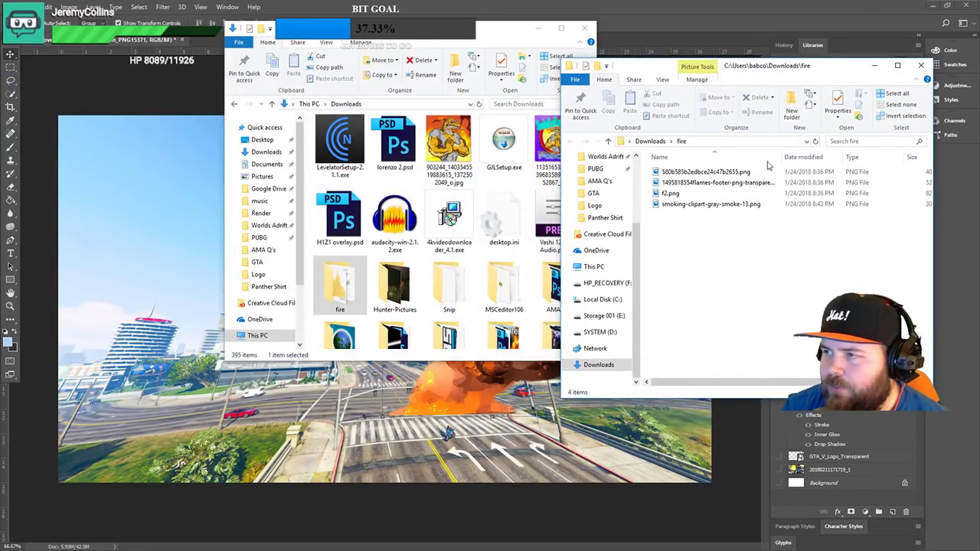
right_click(756, 309)
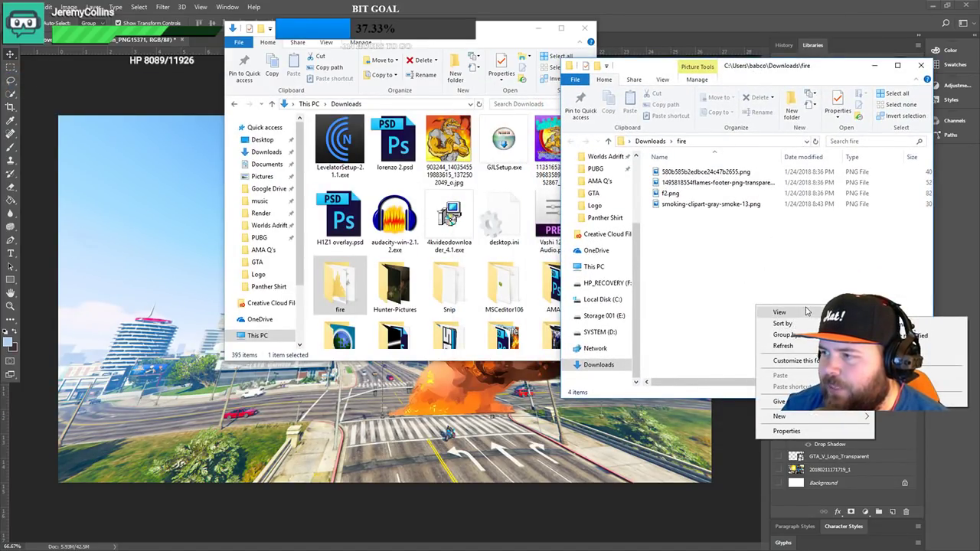
left_click(920, 327)
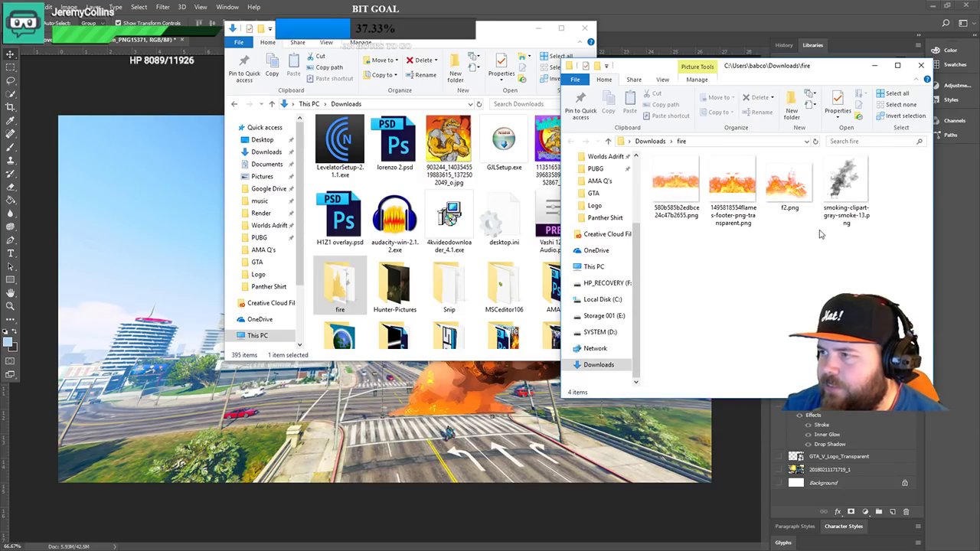
- Place smoking-clipart-gray-smoke-13.png, rescaled and rotated about 59° near the explosion's base
left_click(847, 201)
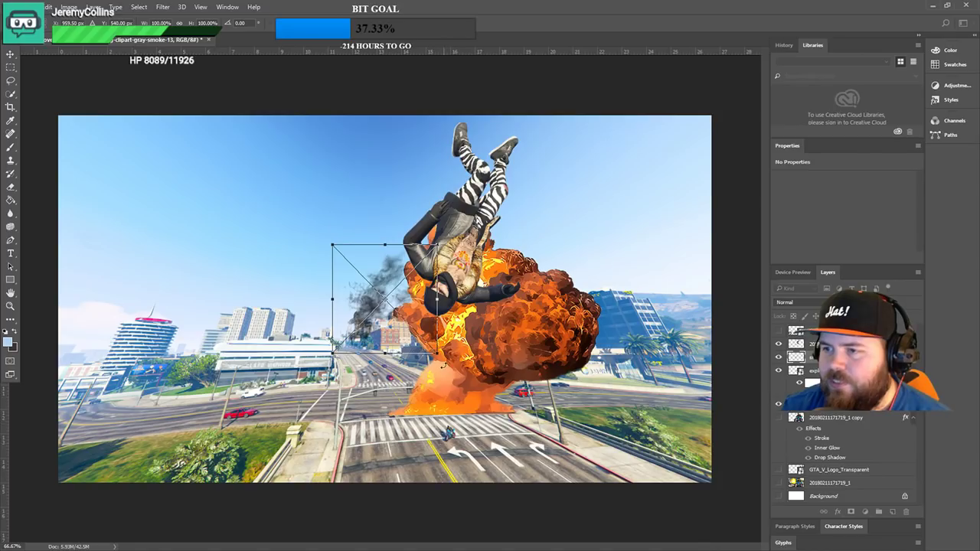
left_click_drag(378, 333, 427, 403)
left_click_drag(488, 424, 724, 545)
left_click_drag(549, 430, 510, 234)
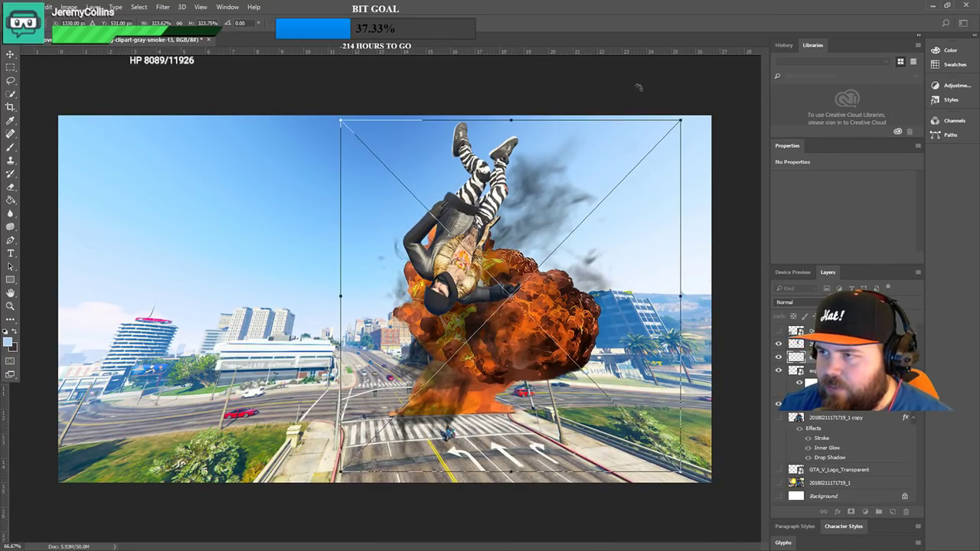
left_click_drag(682, 119, 591, 258)
left_click_drag(586, 214, 242, 283)
left_click_drag(494, 368, 490, 398)
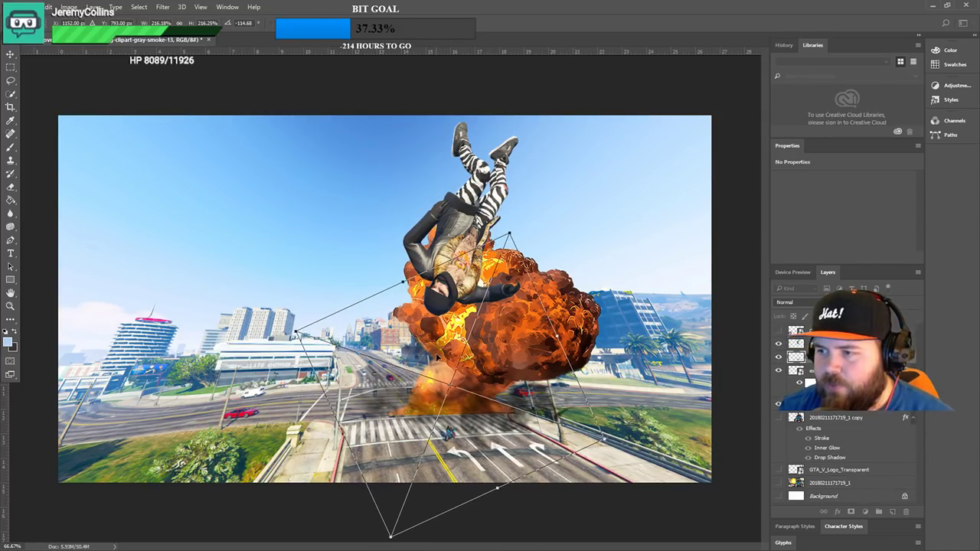
left_click(11, 55)
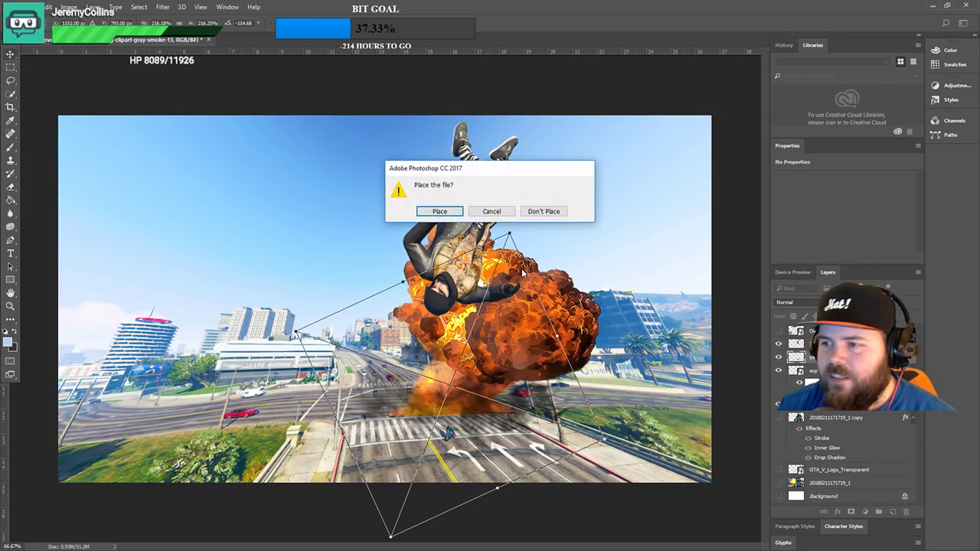
left_click(438, 214)
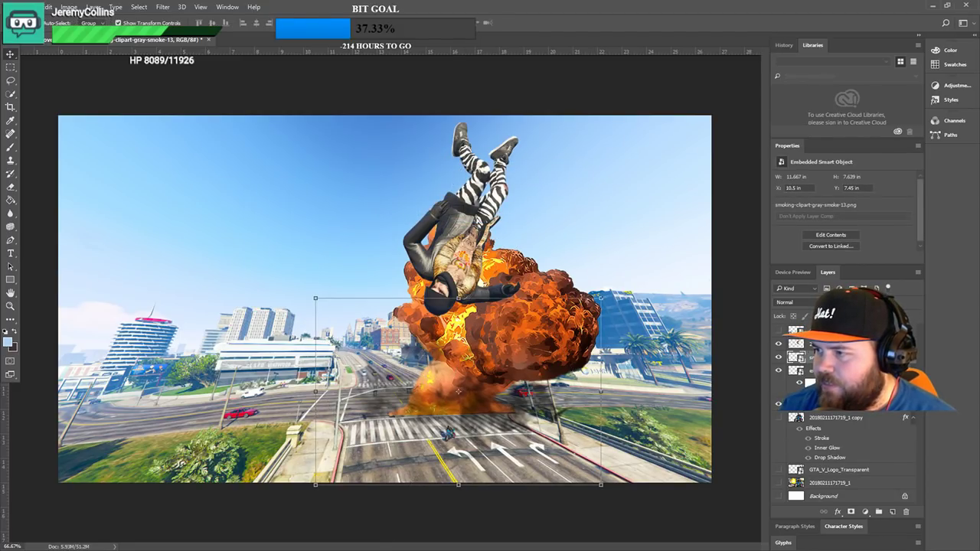
- Duplicate the gray smoke layer
right_click(820, 344)
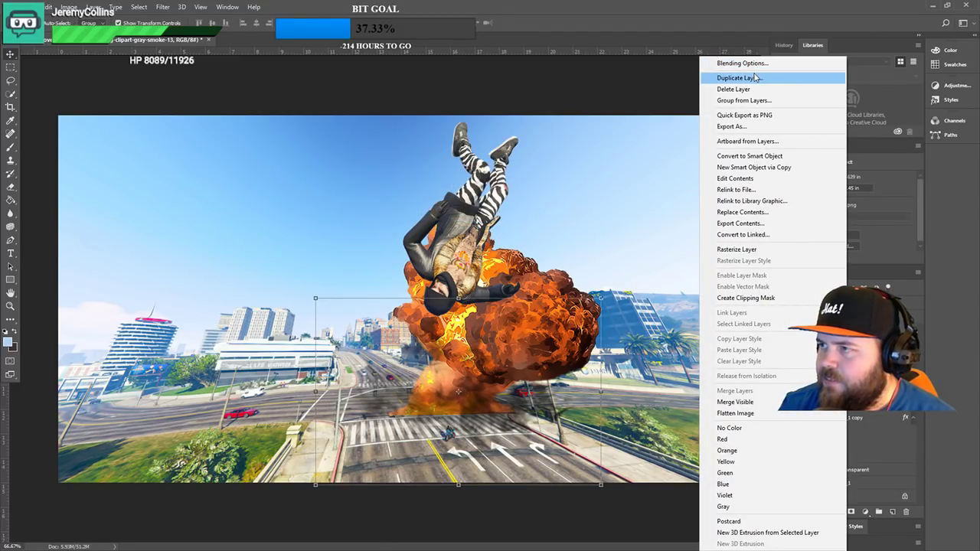
left_click(735, 77)
left_click(577, 166)
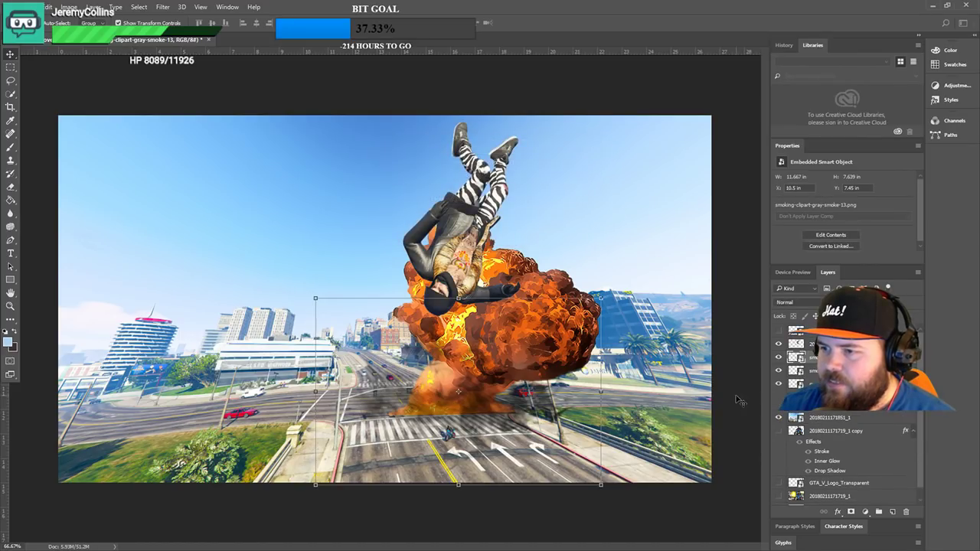
- Rotate and rescale the smoke copy across the road at the explosion's base
left_click_drag(502, 416, 452, 420)
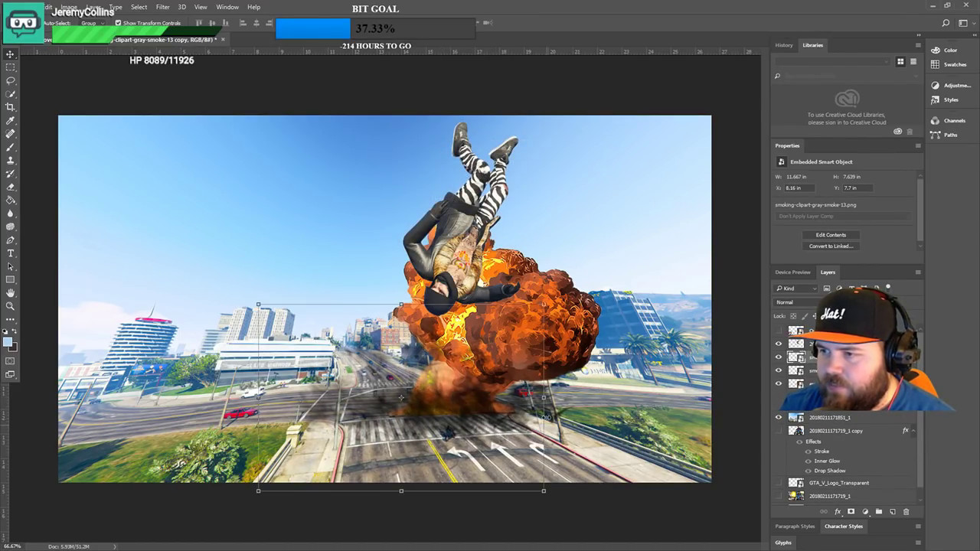
left_click_drag(258, 490, 333, 541)
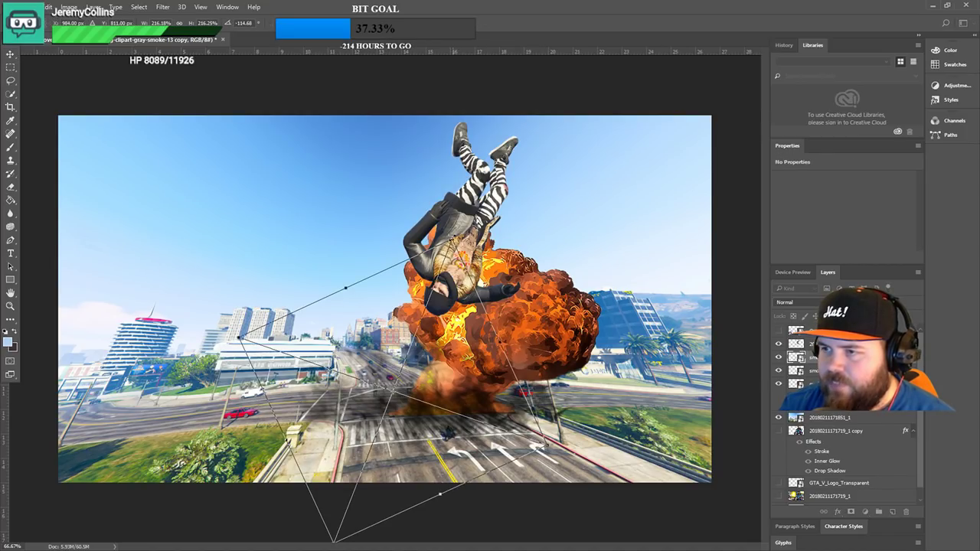
left_click_drag(452, 234, 407, 408)
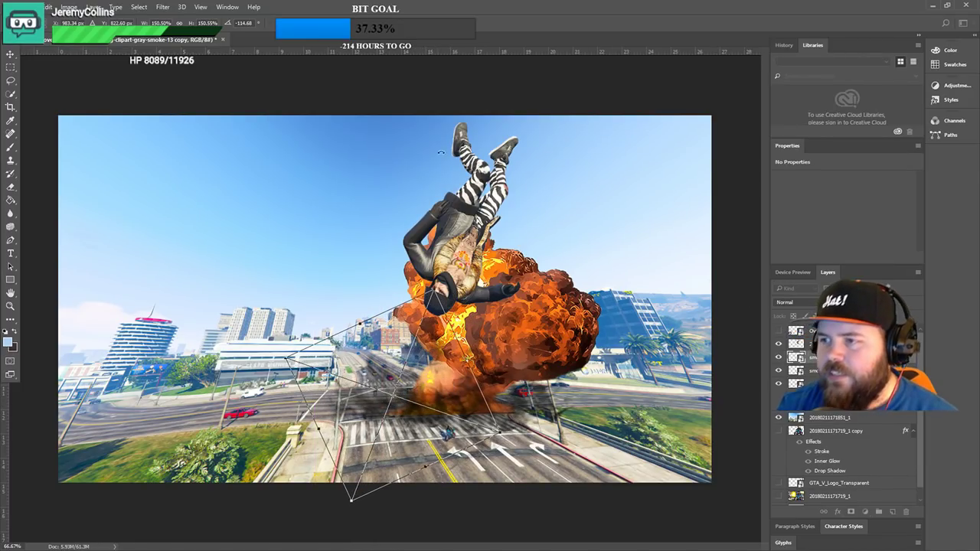
left_click(10, 54)
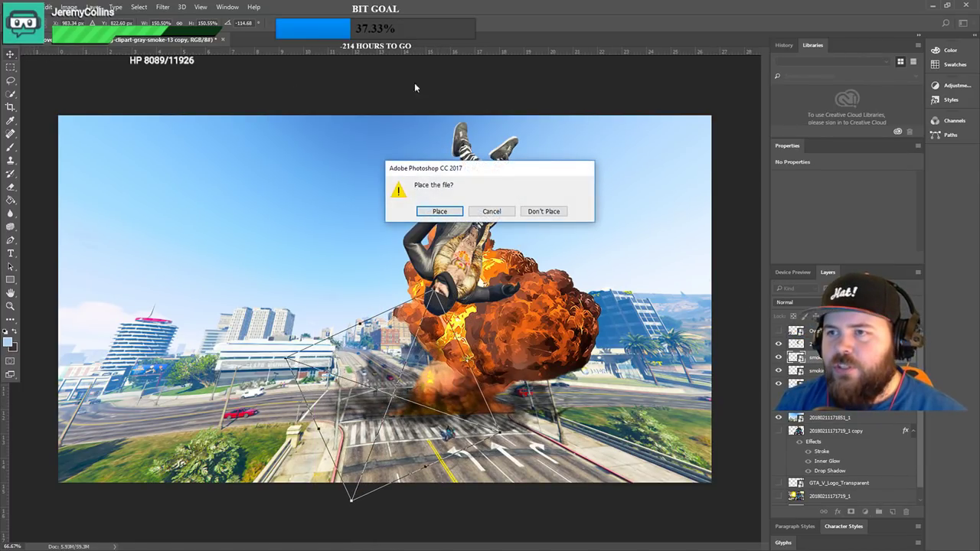
left_click(439, 212)
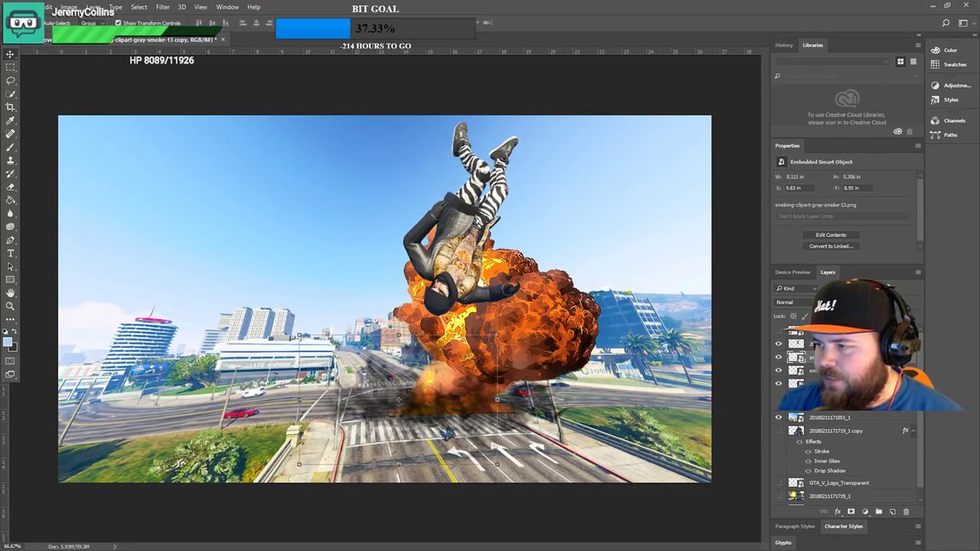
- Duplicate the smoke copy layer once more
right_click(804, 344)
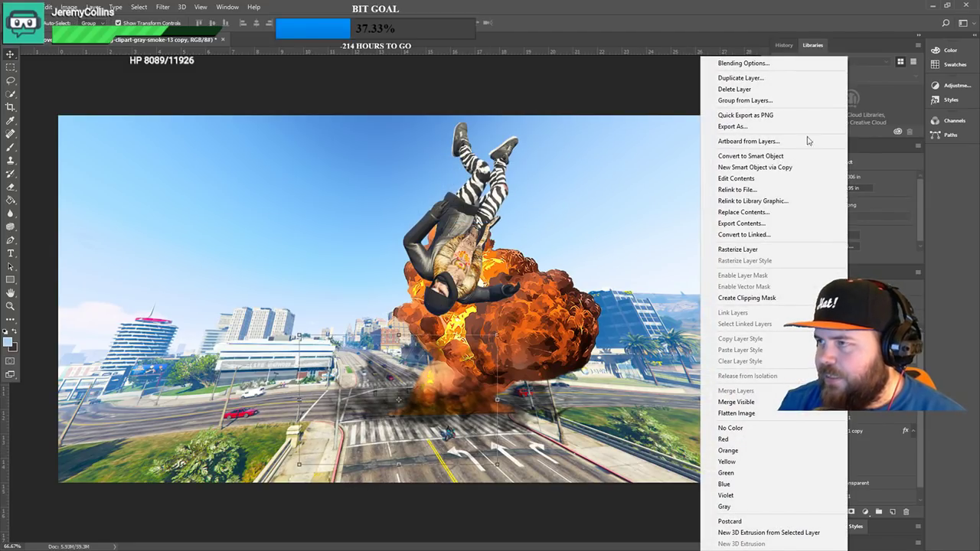
left_click(784, 78)
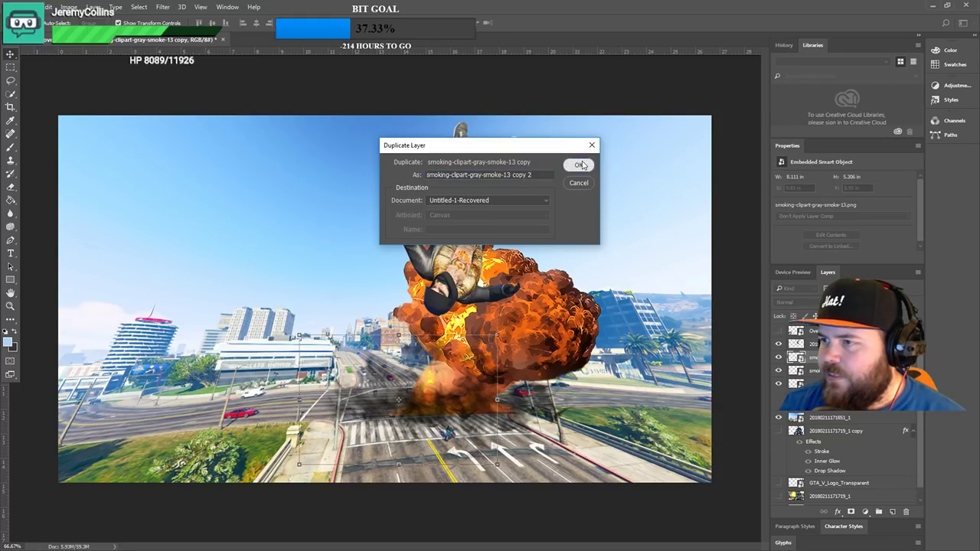
left_click(578, 163)
- Rotate the new smoke about -32° and enlarge it toward the upper right behind the explosion
key("ctrl+j")
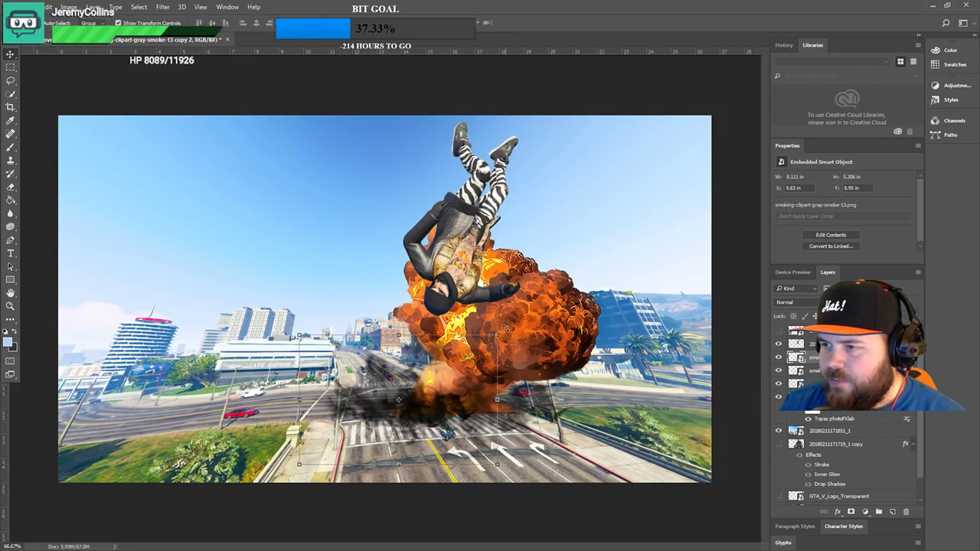
left_click_drag(508, 325, 462, 377)
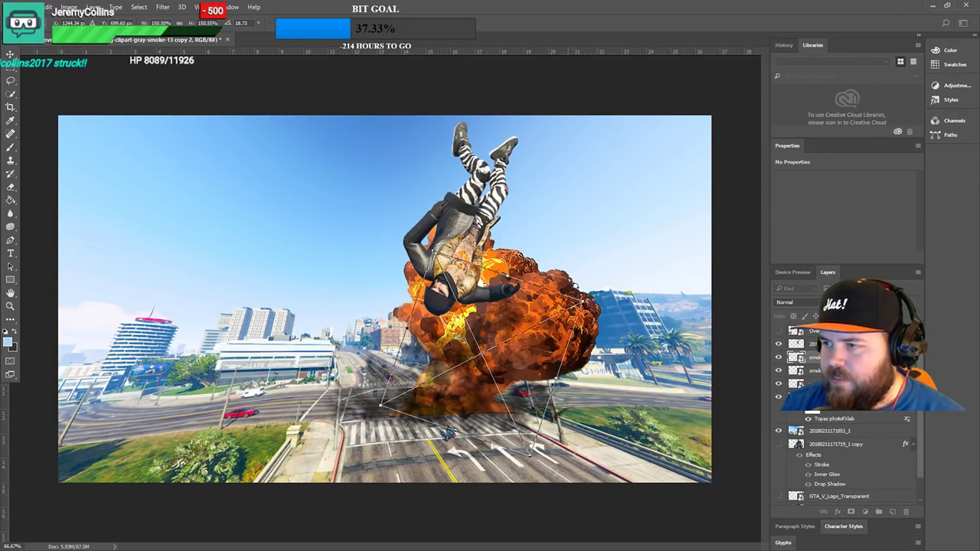
left_click_drag(580, 300, 684, 249)
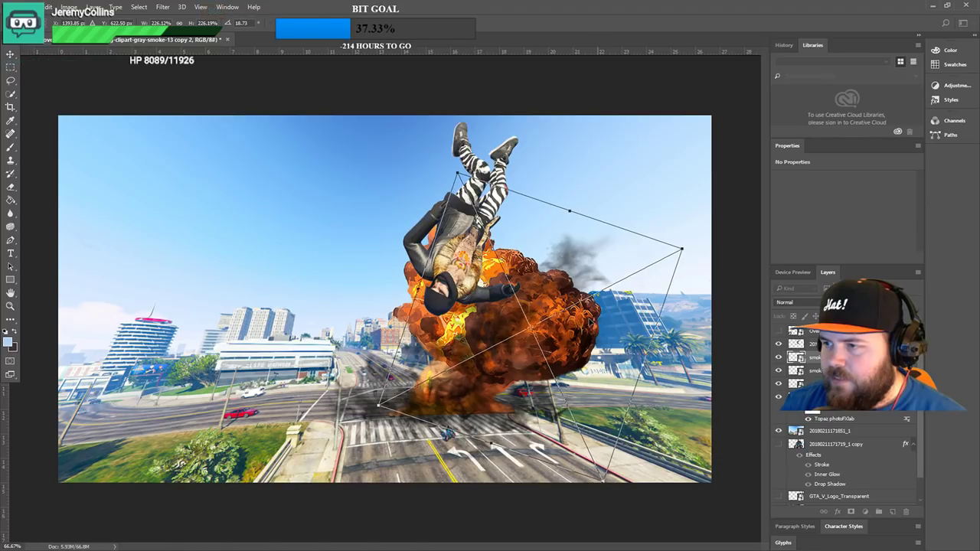
left_click_drag(610, 301, 588, 328)
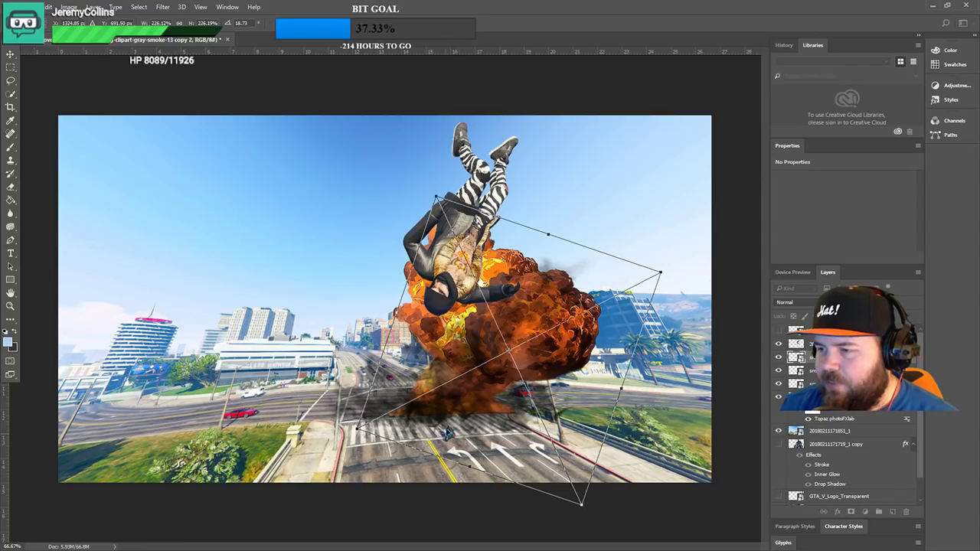
left_click(10, 54)
left_click(431, 212)
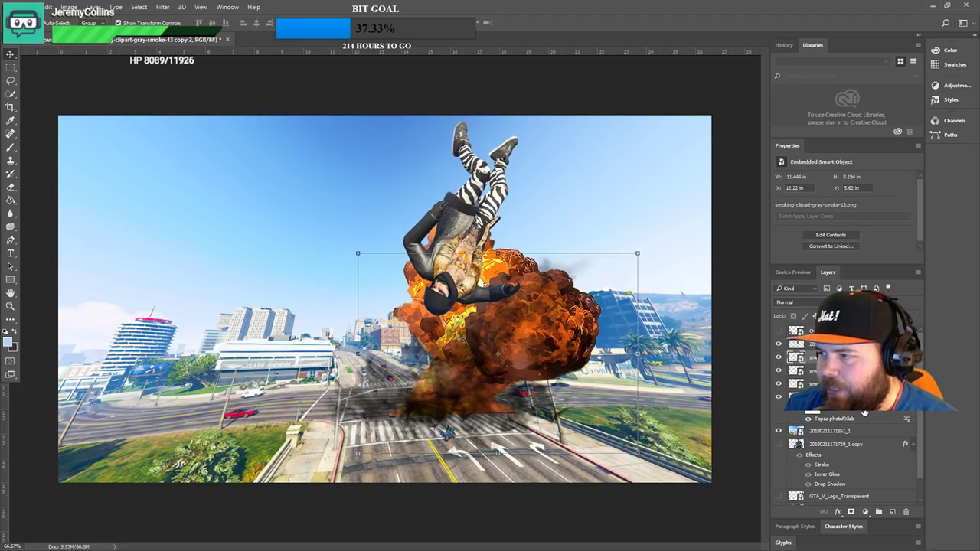
- Duplicate the smoke layer again and move the copy lower in the layer stack
right_click(842, 357)
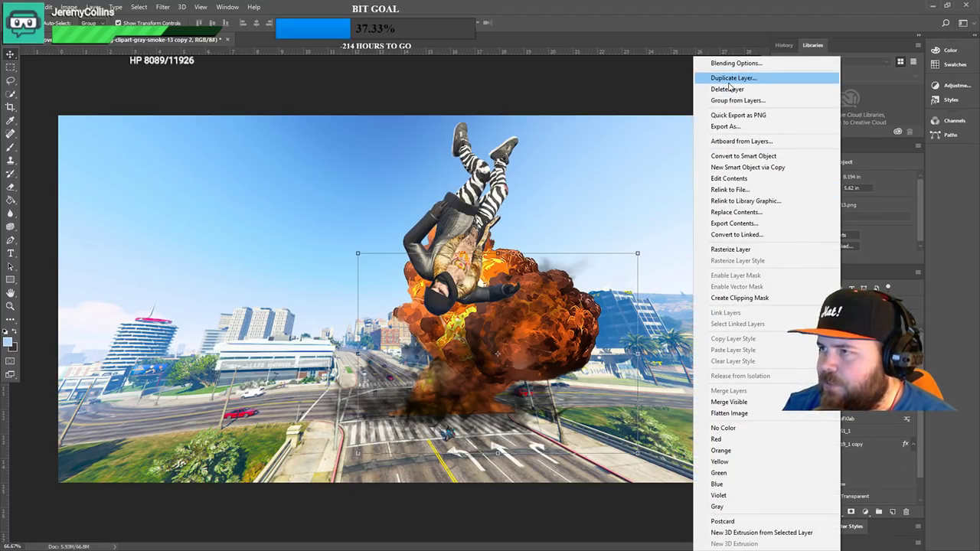
left_click(731, 80)
left_click(578, 165)
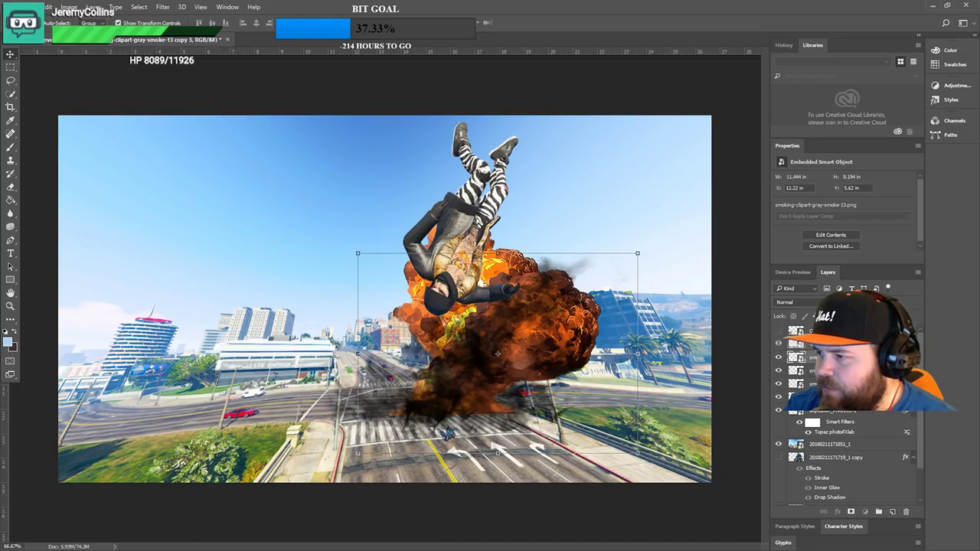
left_click_drag(843, 344, 852, 436)
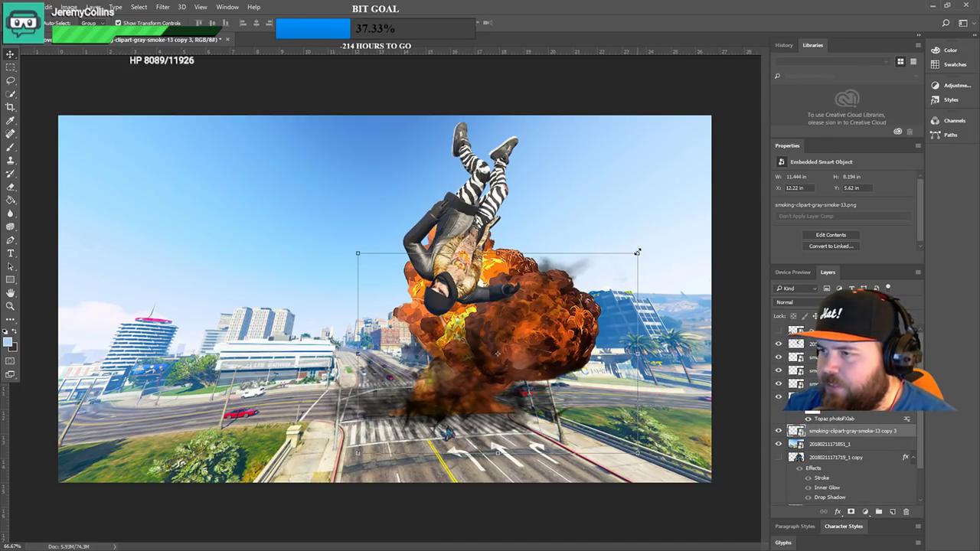
- Enlarge and rotate smoke copy 3 into a plume rising up-right behind the character
left_click_drag(638, 251, 704, 210)
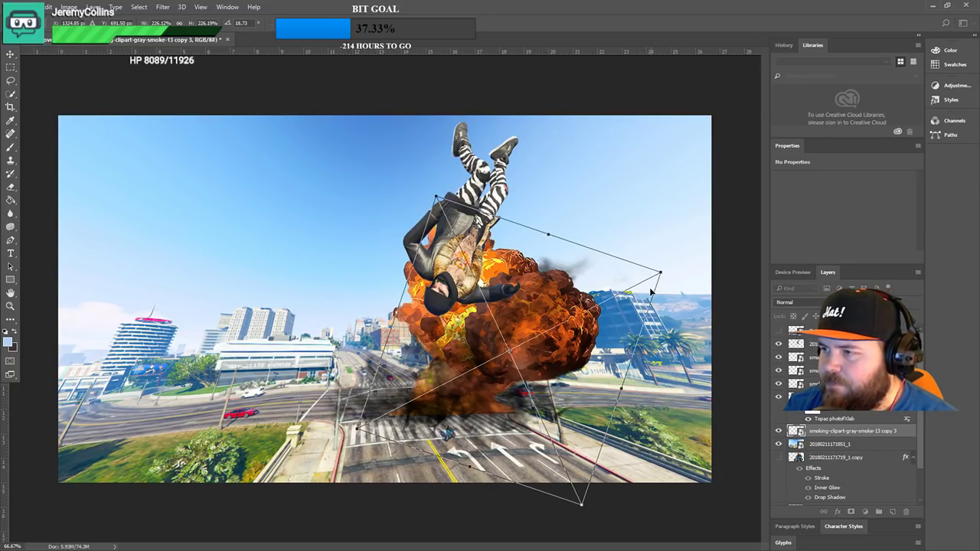
left_click_drag(665, 267, 798, 186)
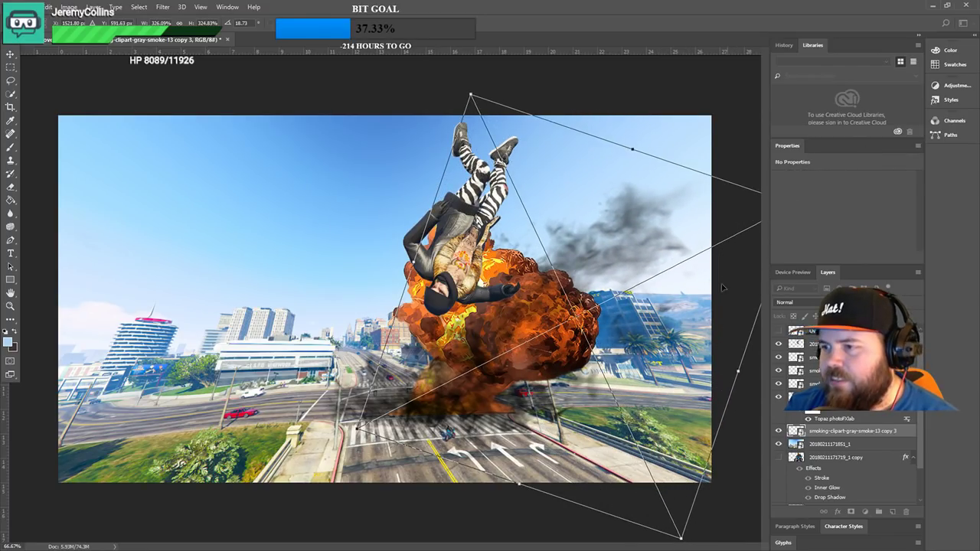
left_click_drag(597, 298, 677, 276)
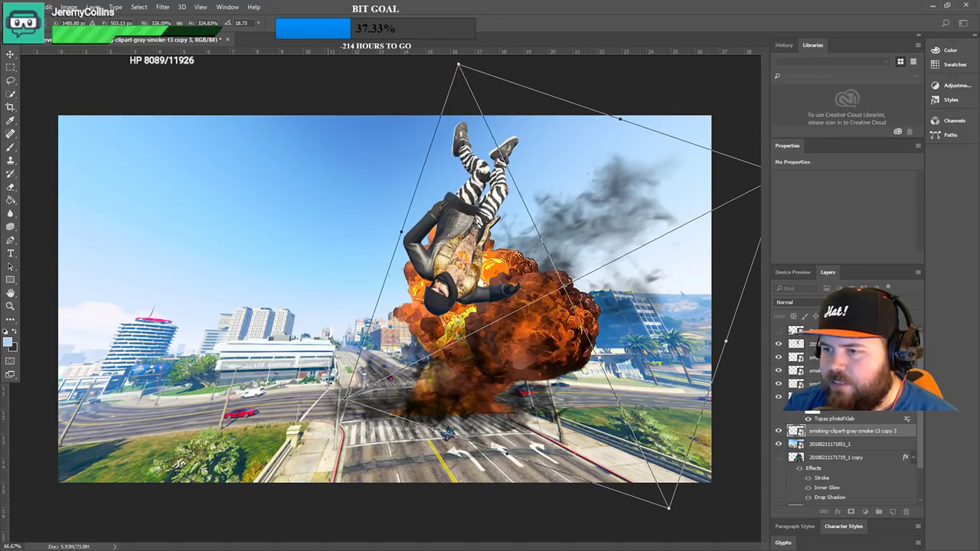
left_click_drag(331, 413, 360, 423)
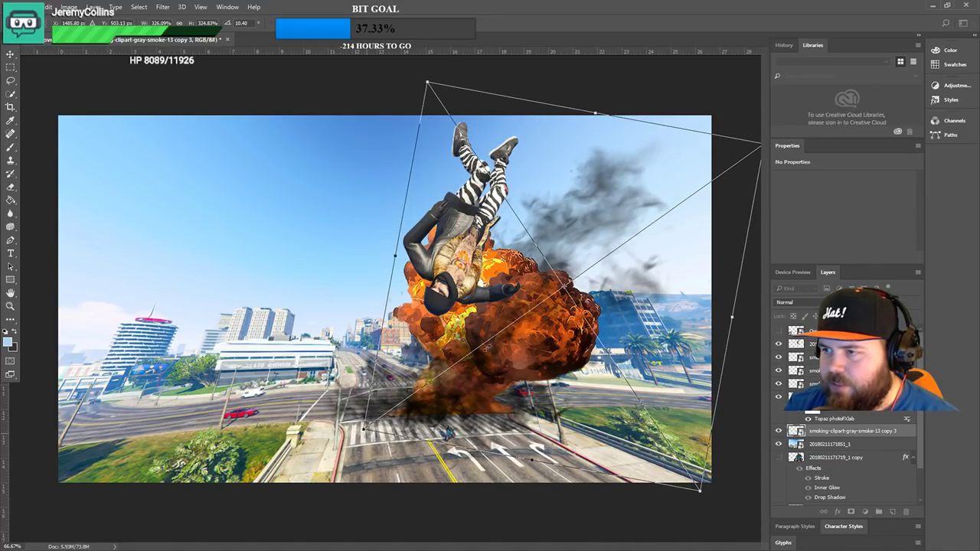
left_click_drag(546, 323, 534, 323)
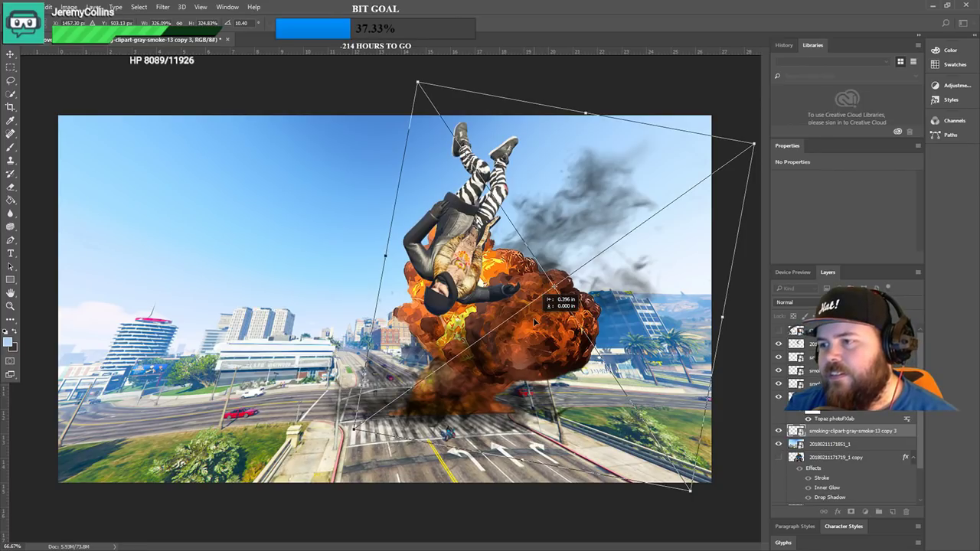
left_click(11, 54)
left_click(438, 214)
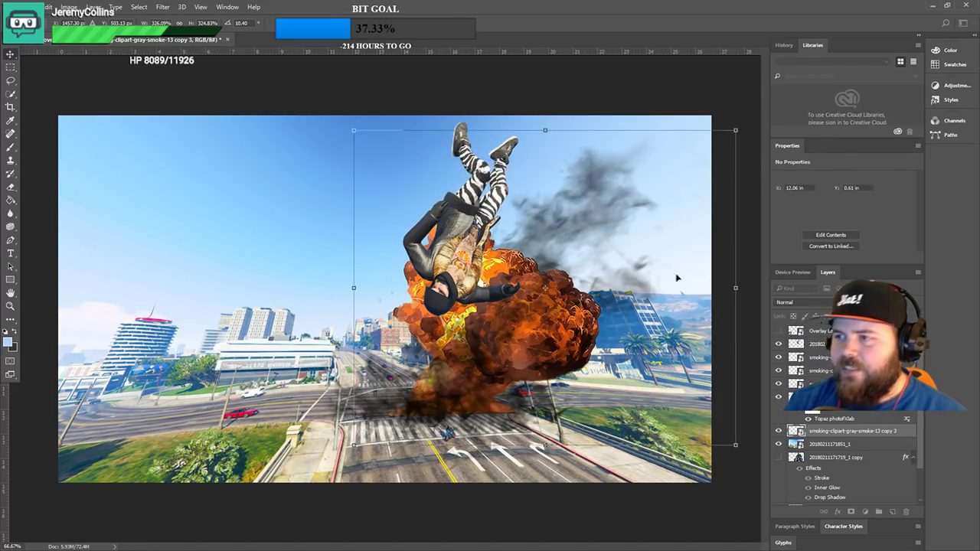
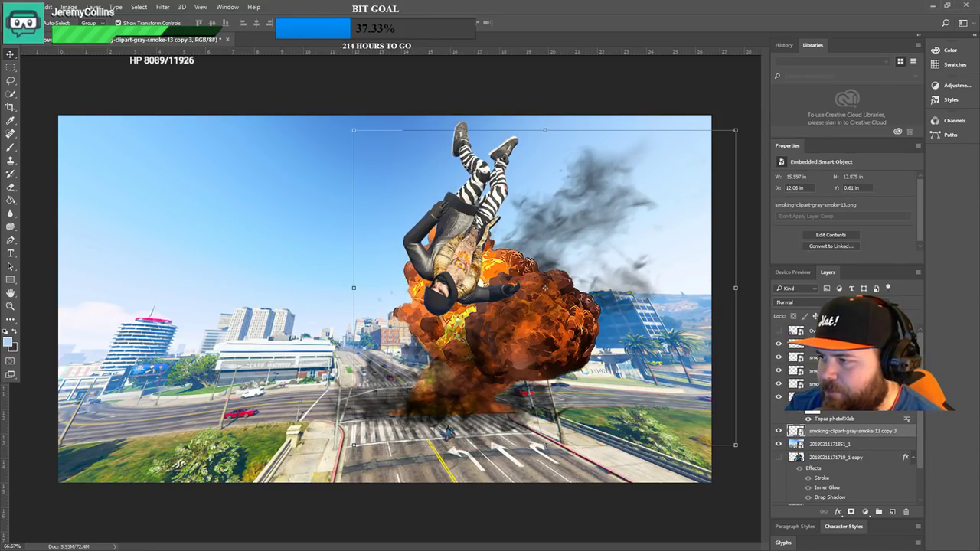
- Select both smoke copy layers and merge them into one smoke layer
left_click(812, 384)
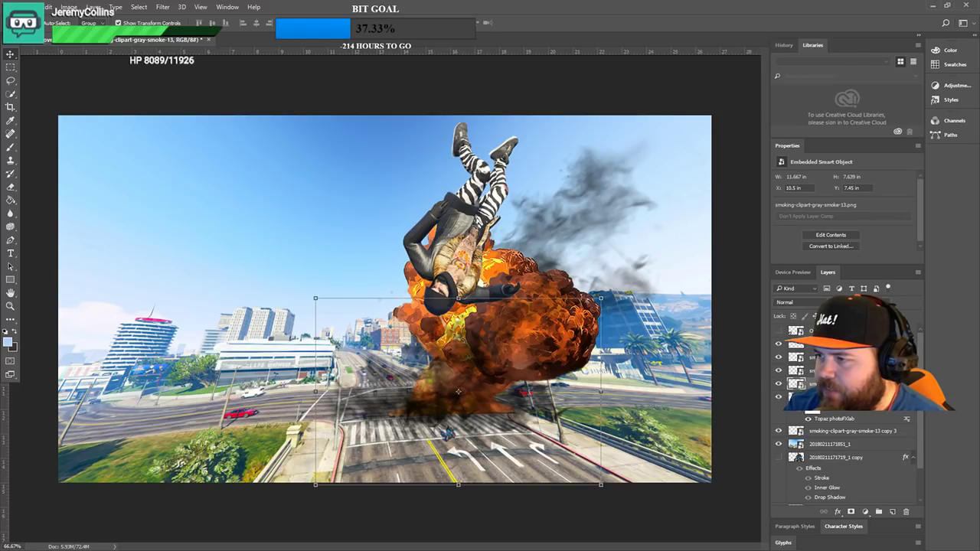
left_click(839, 370)
right_click(842, 370)
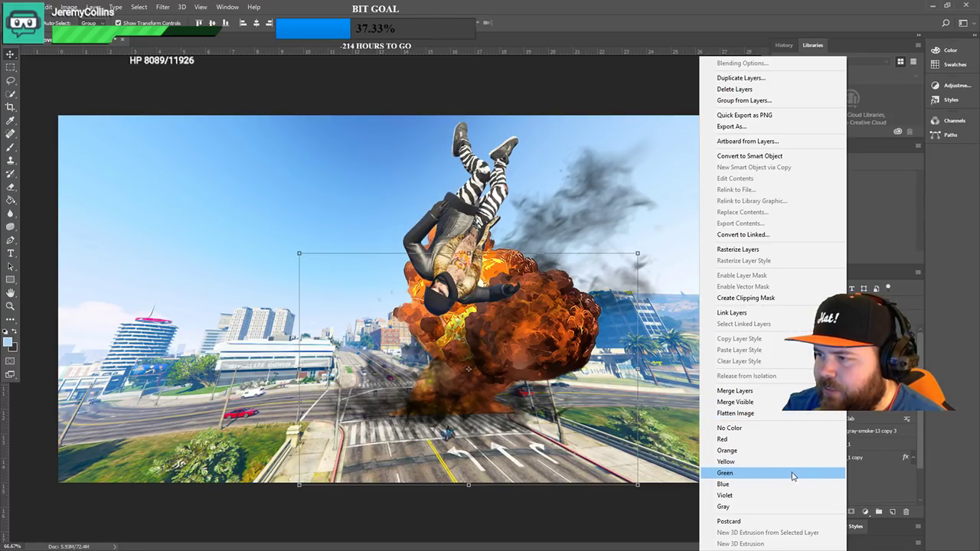
left_click(783, 392)
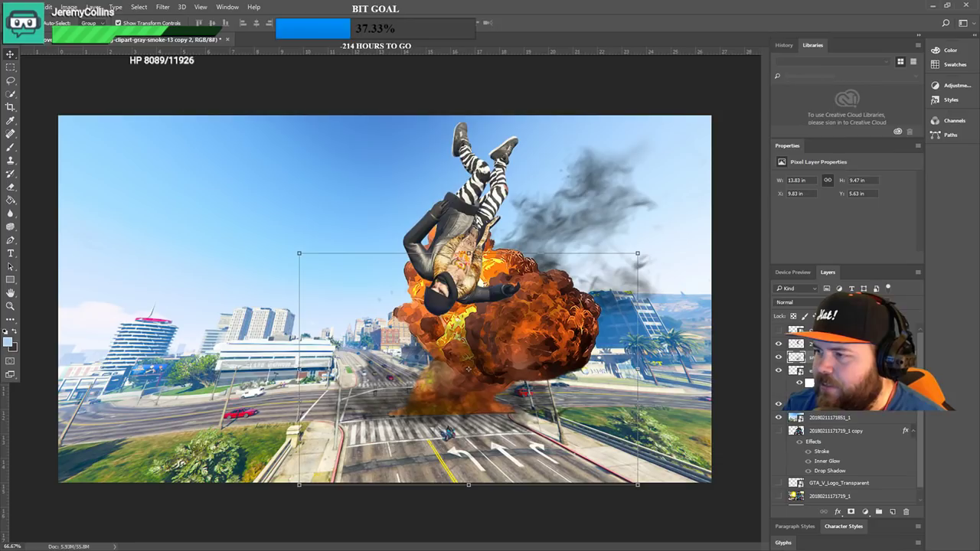
- Select the explosion layer, compare it by toggling its visibility, and switch to the Eraser Tool
left_click(904, 383)
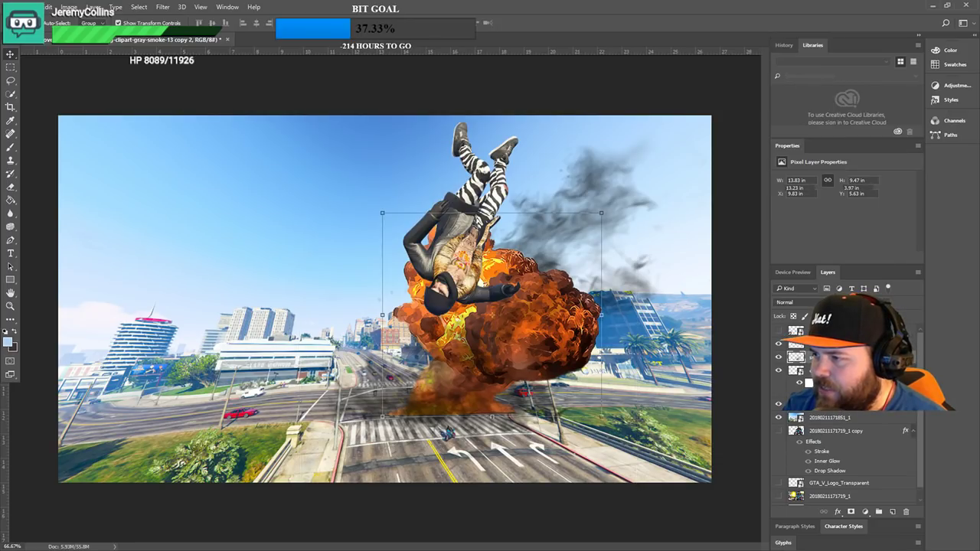
left_click(781, 381)
left_click(781, 381)
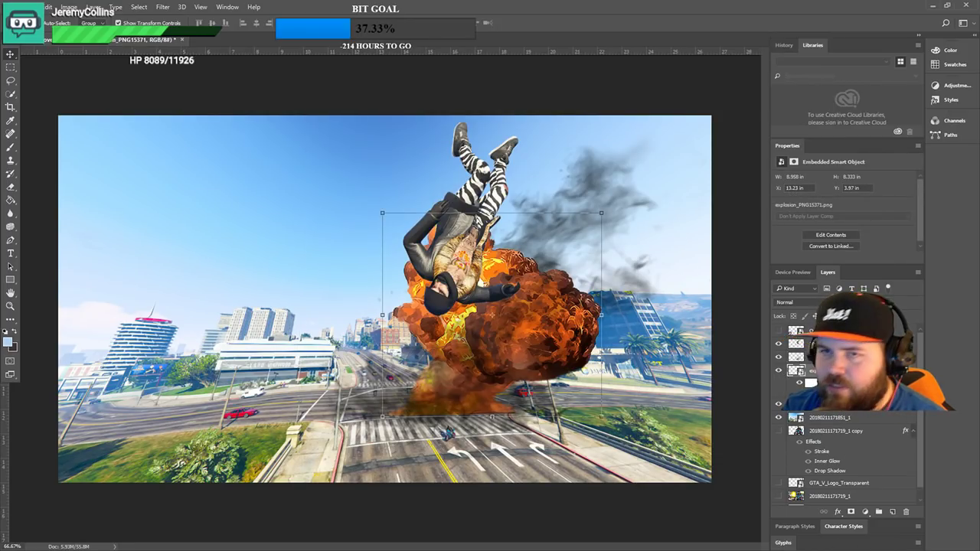
right_click(11, 187)
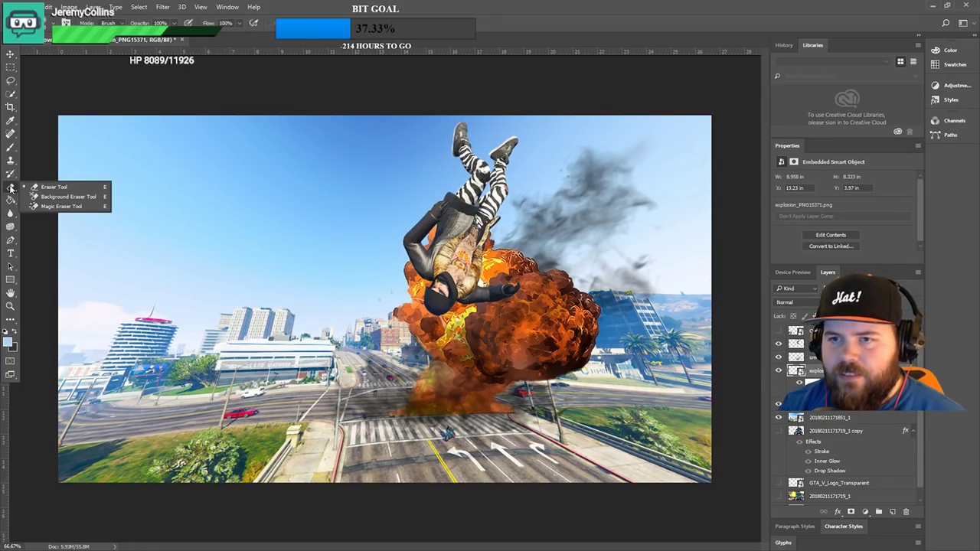
left_click(48, 187)
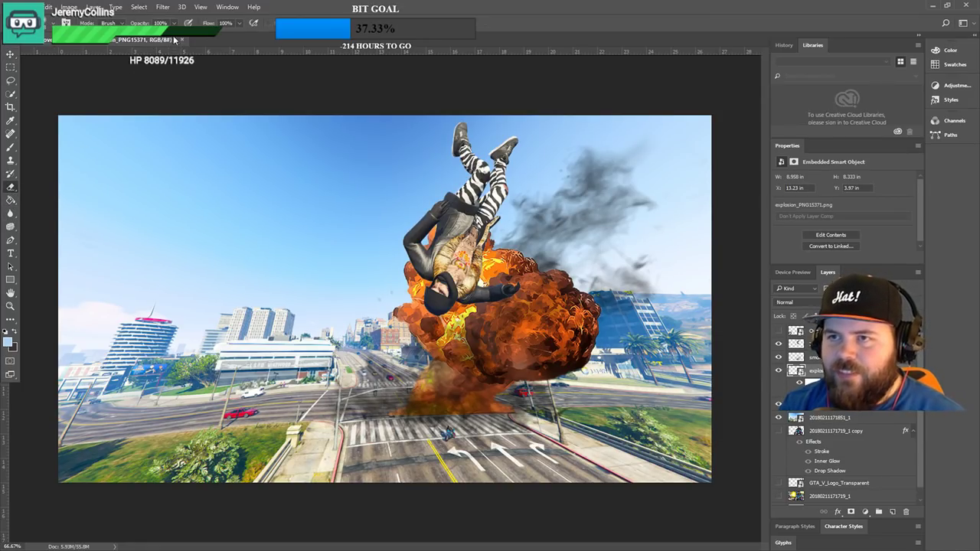
- Give the eraser a soft round brush tip at 8% opacity
left_click(69, 23)
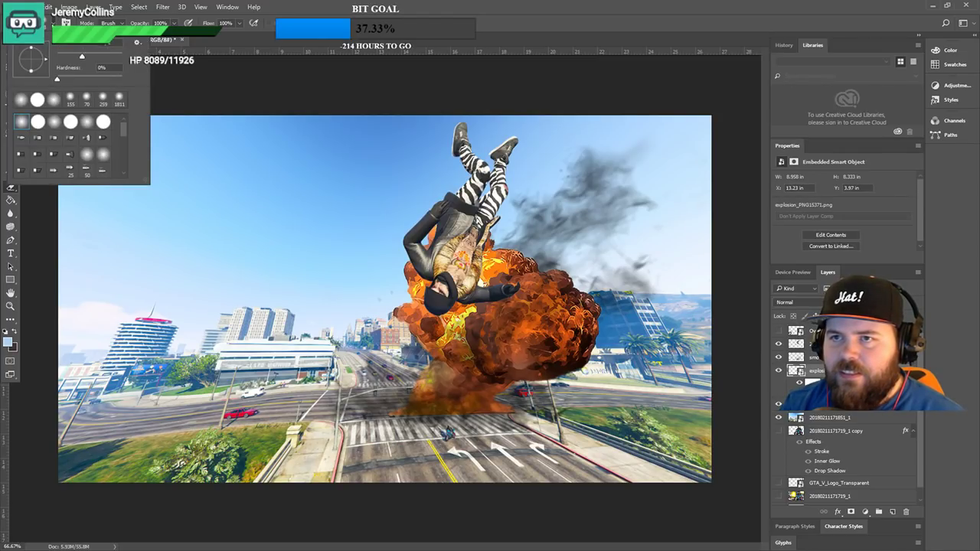
left_click(86, 121)
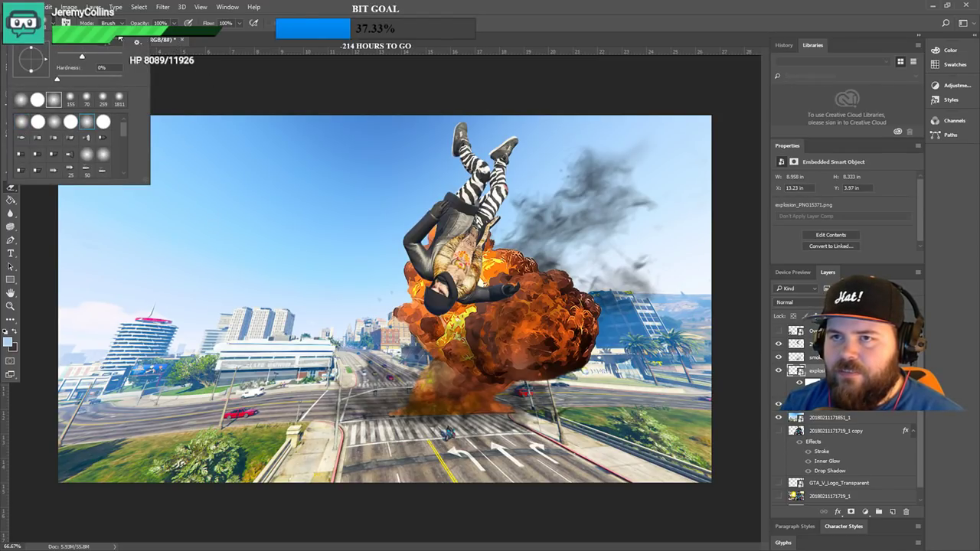
left_click(211, 36)
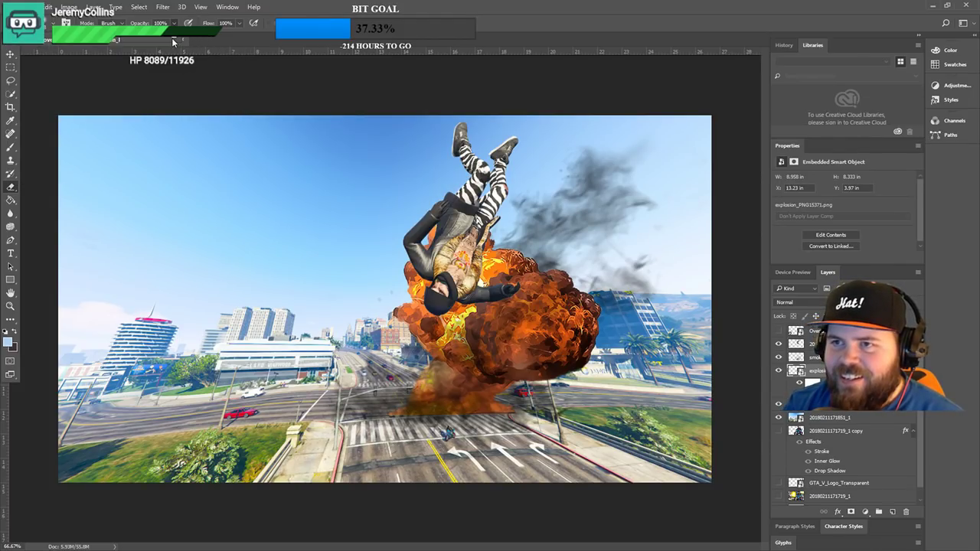
key("2")
key("6")
key("0")
key("8")
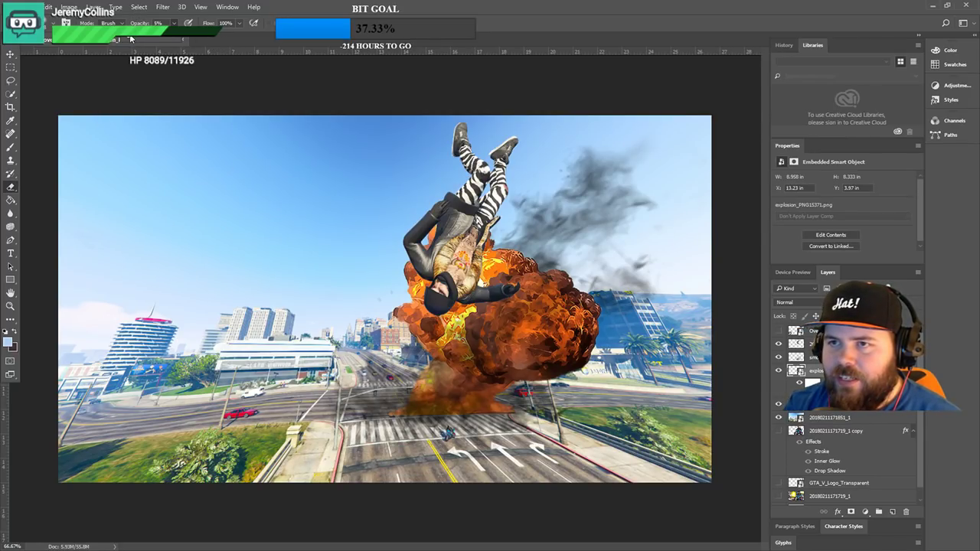
- Rasterize the explosion smart object layer into ordinary pixels
right_click(850, 371)
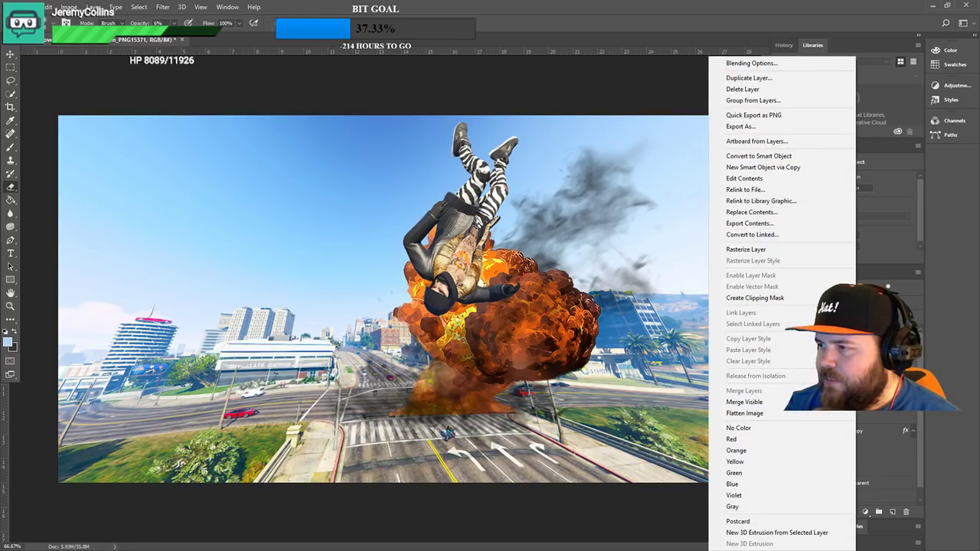
left_click(746, 249)
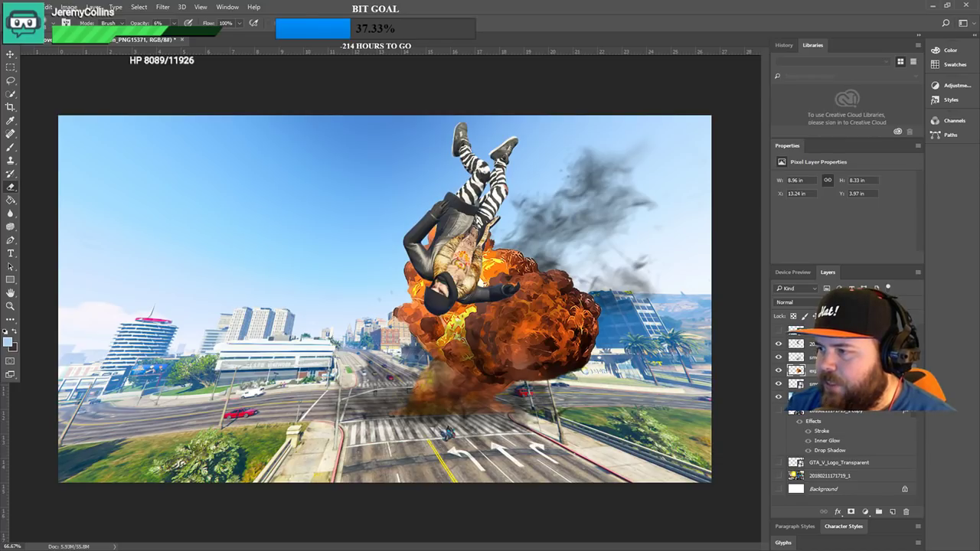
right_click(877, 370)
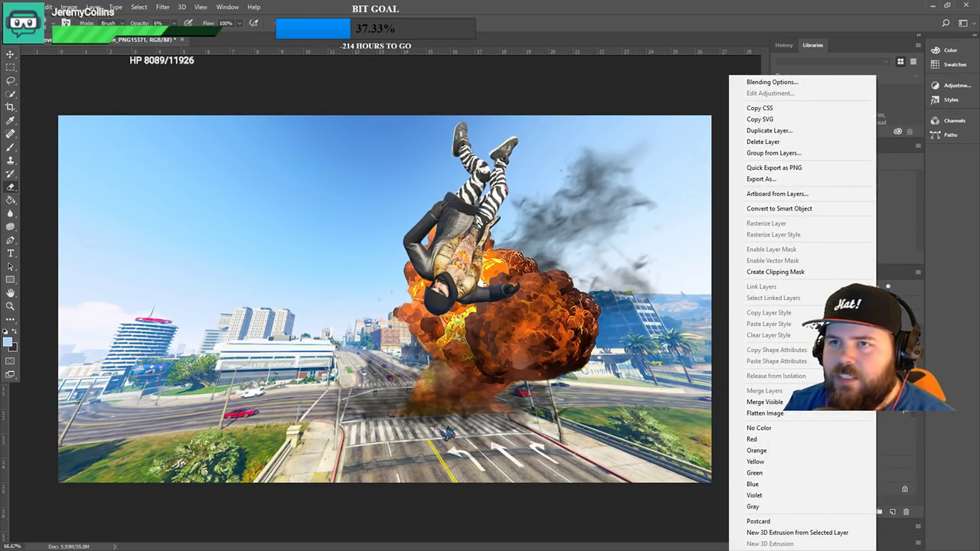
key("Escape")
- Raise the explosion's Exposure to +0.73 and make the lizard channel badge layer visible
left_click(68, 7)
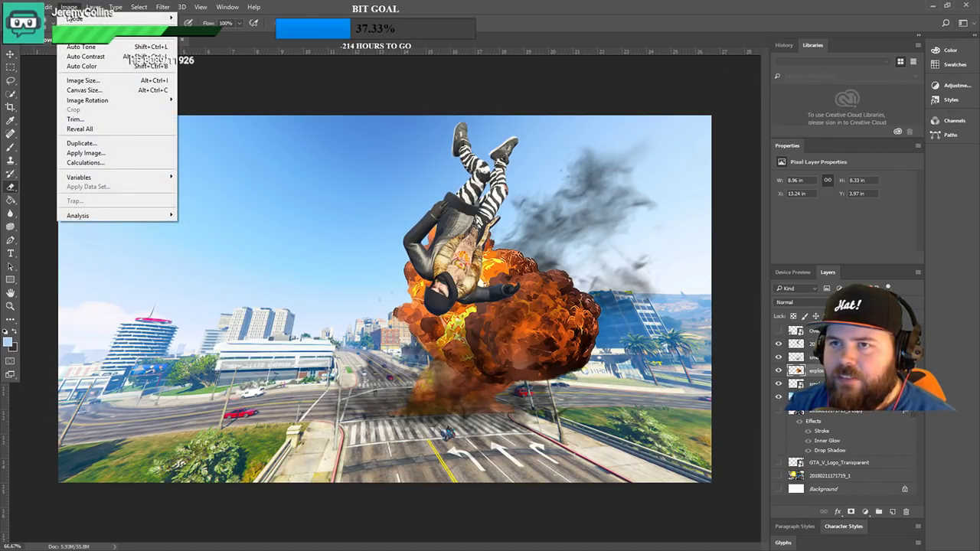
mouse_move(84, 28)
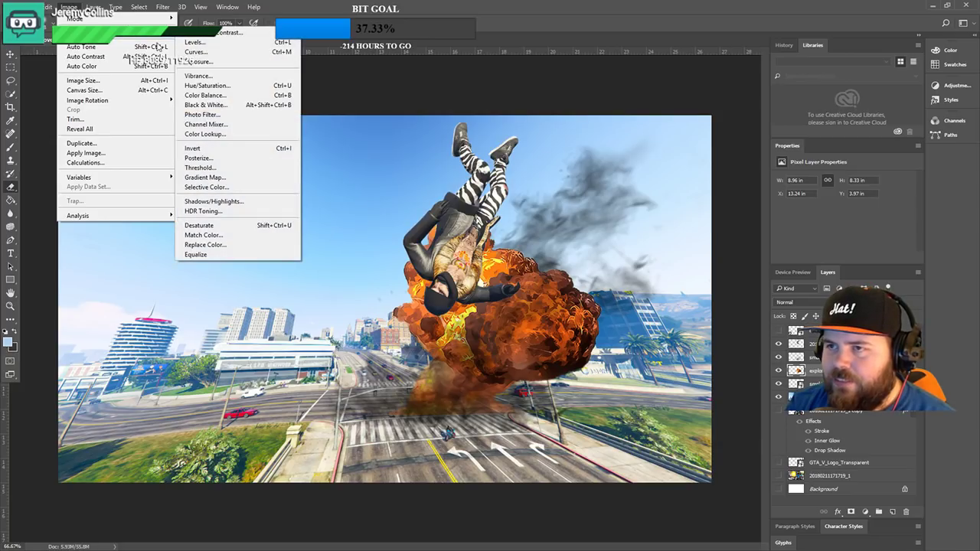
left_click(222, 63)
left_click_drag(644, 112, 662, 110)
left_click(741, 84)
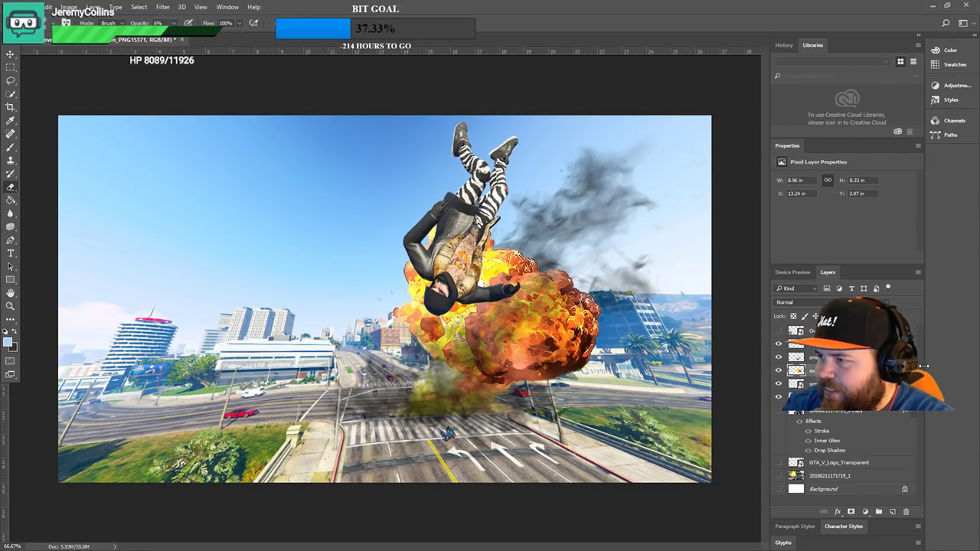
left_click(779, 411)
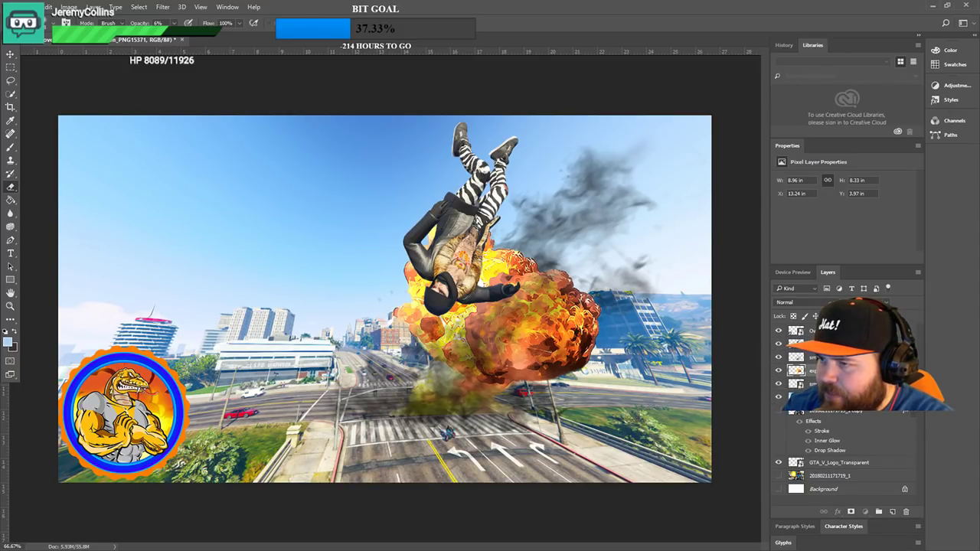
- Move the GTA V logo layer above the scene and scale it up with Free Transform
left_click_drag(839, 462, 835, 412)
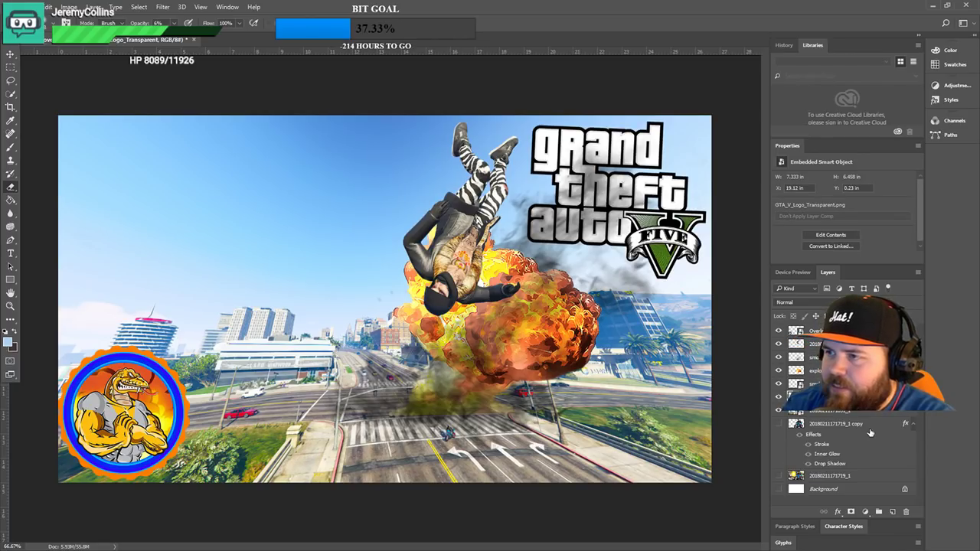
key("ctrl+t")
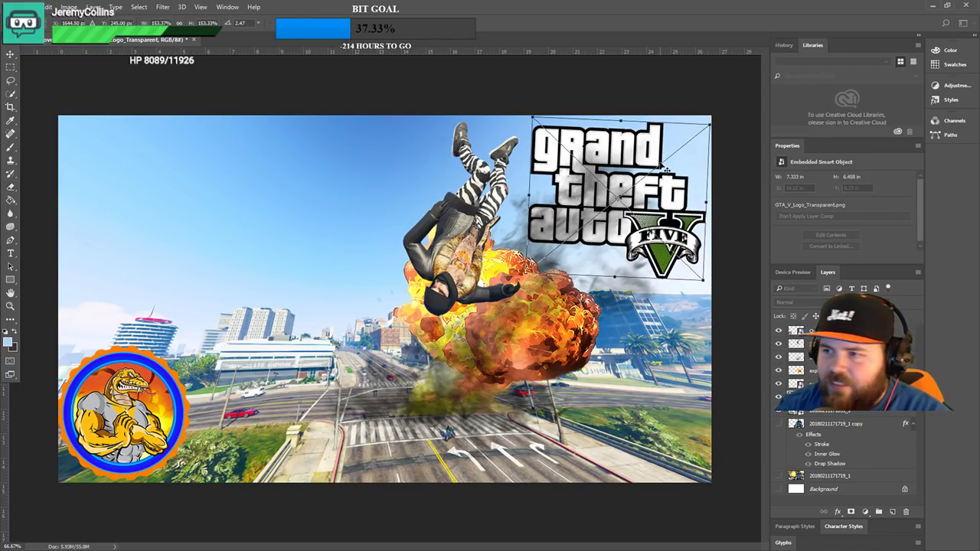
left_click_drag(530, 277, 461, 317)
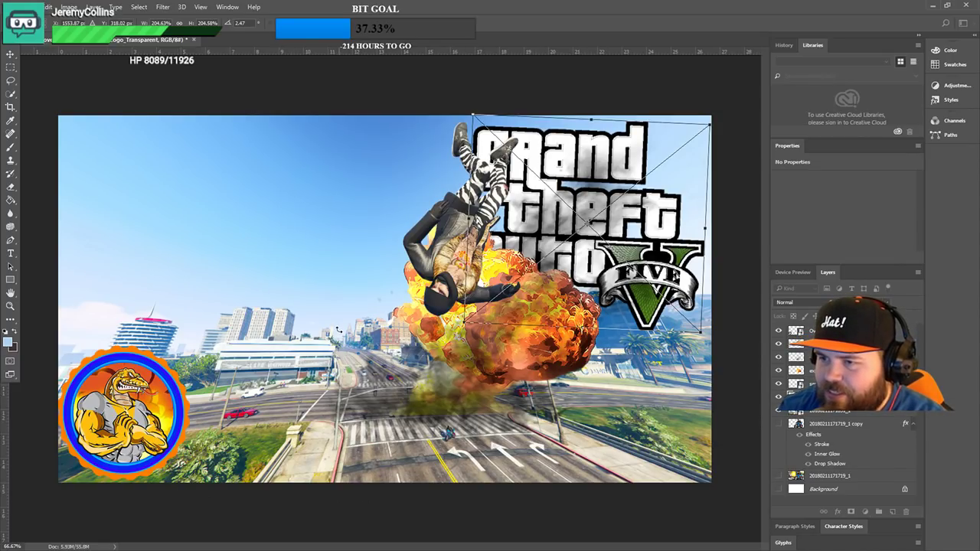
left_click(10, 55)
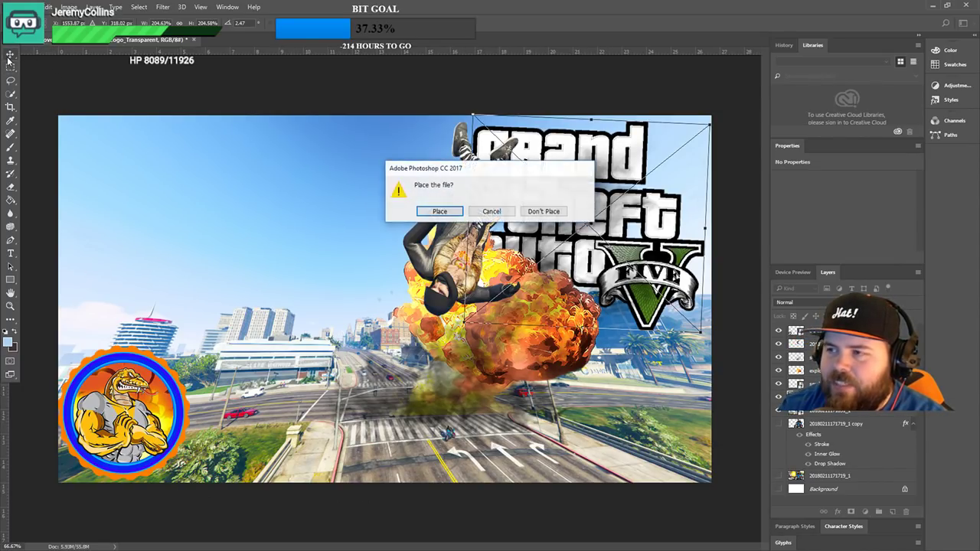
left_click(439, 211)
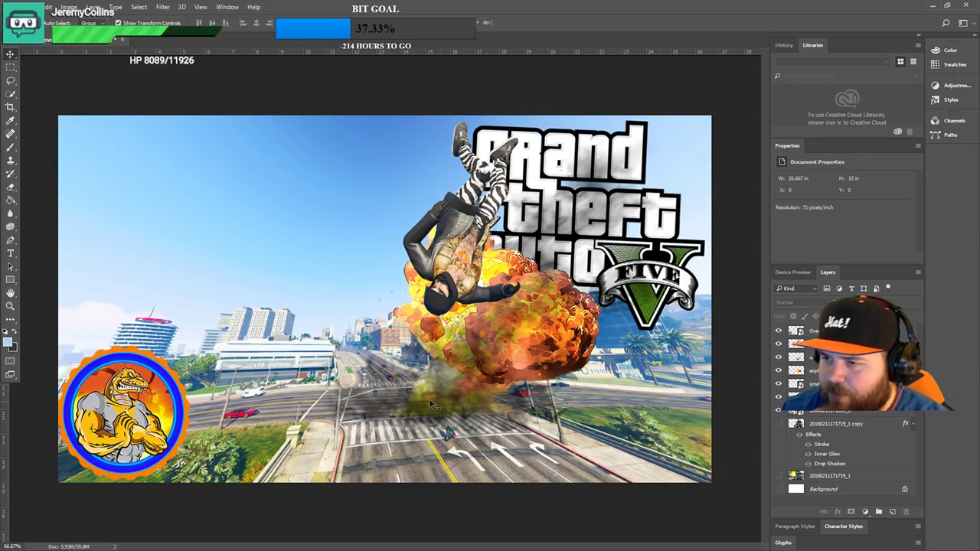
- Run Filter > Topaz Labs > Topaz photoFXlab on the background street screenshot layer
left_click(838, 413)
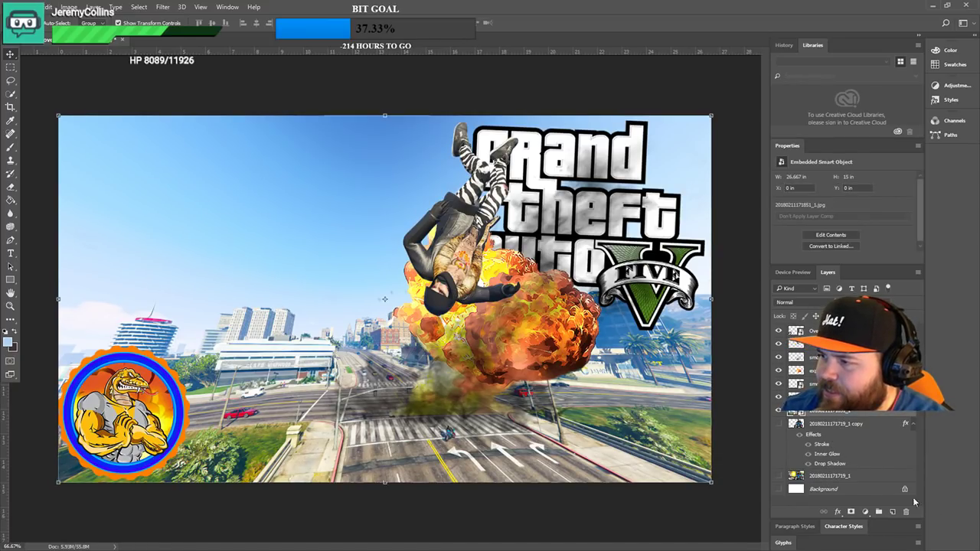
left_click(162, 7)
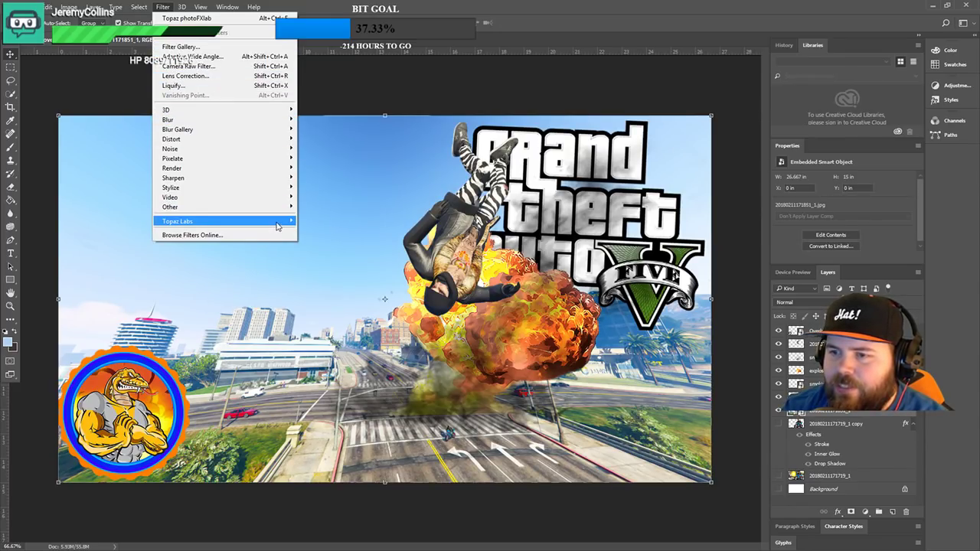
mouse_move(278, 225)
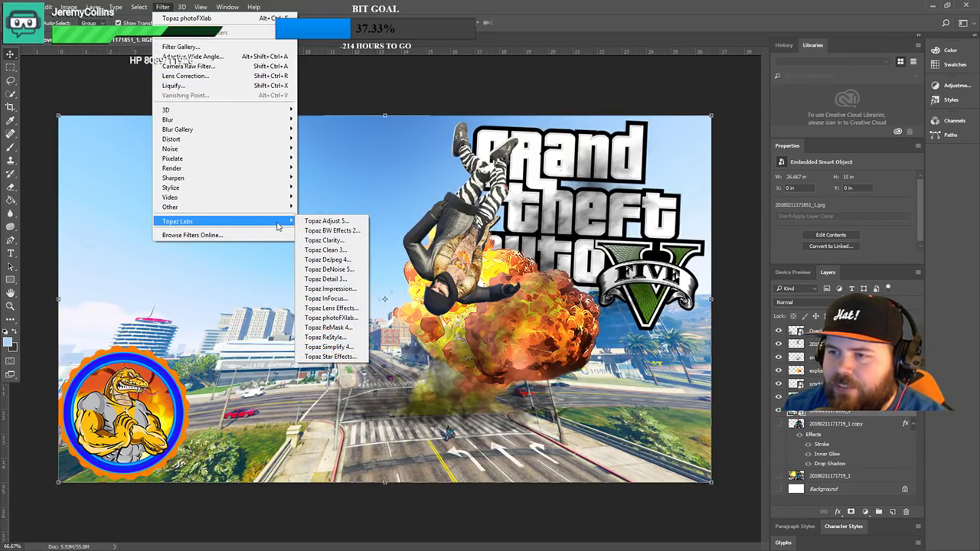
left_click(348, 318)
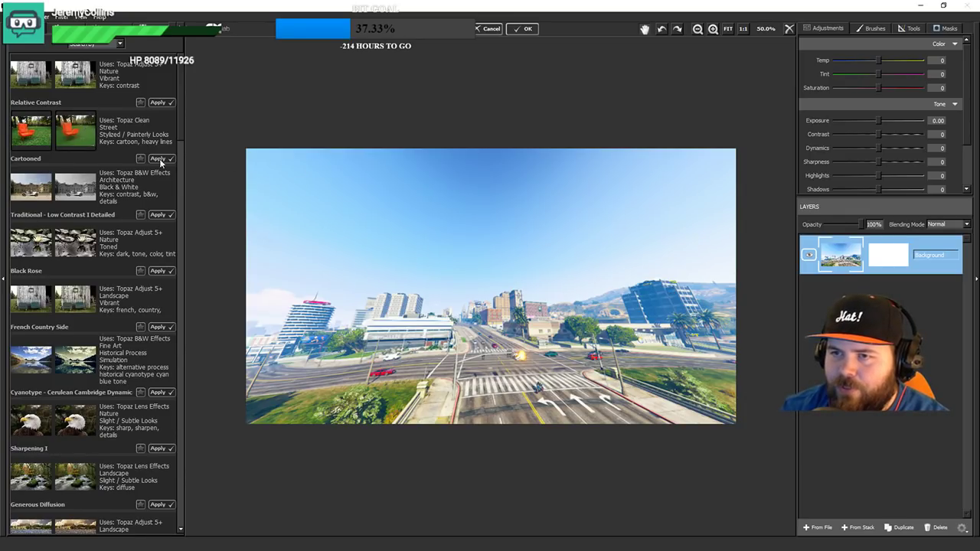
- Apply the Cartooned preset, then set sharpness 46, exposure 0.68, saturation 31 and contrast 27
left_click(167, 159)
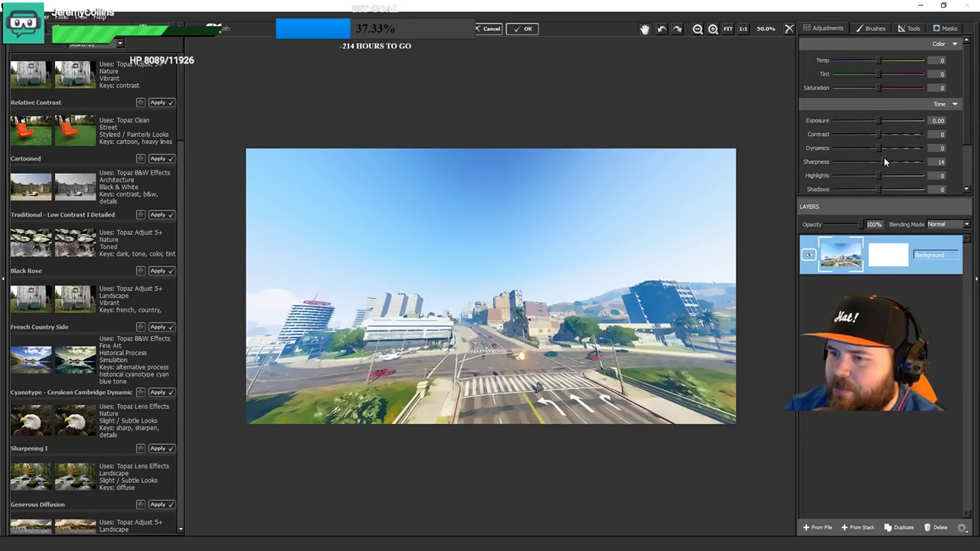
left_click_drag(885, 158, 933, 163)
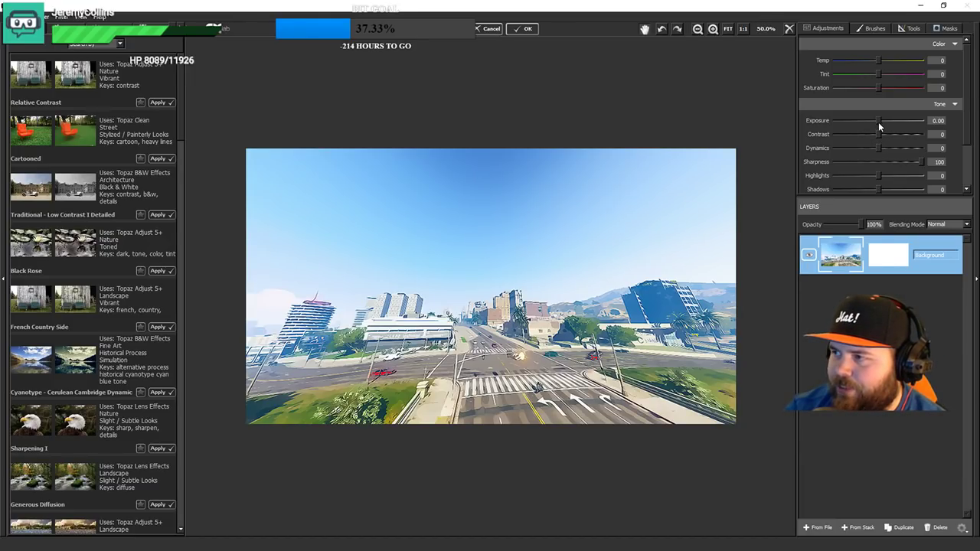
left_click_drag(880, 121, 880, 121)
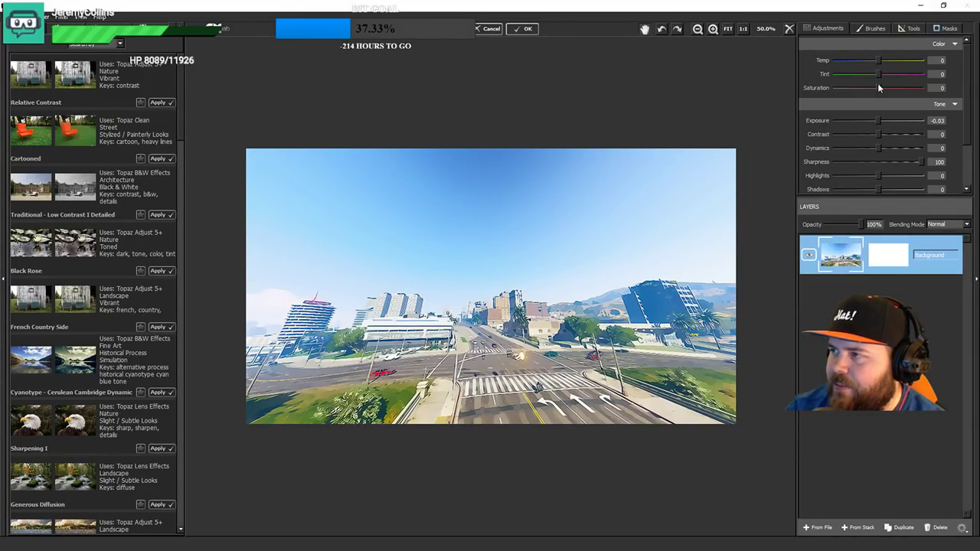
left_click_drag(880, 87, 891, 88)
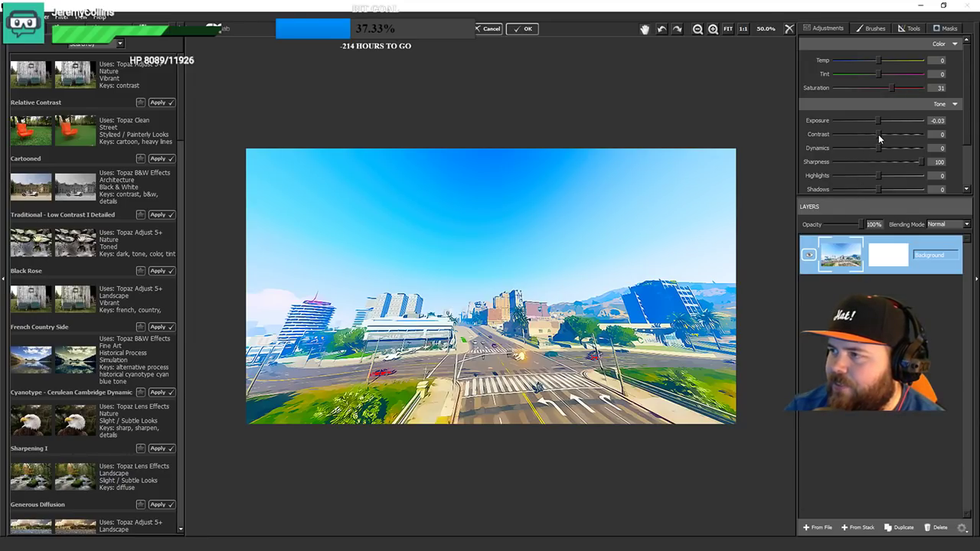
mouse_move(879, 134)
left_mouse_down()
mouse_move(890, 138)
mouse_move(884, 148)
left_mouse_up()
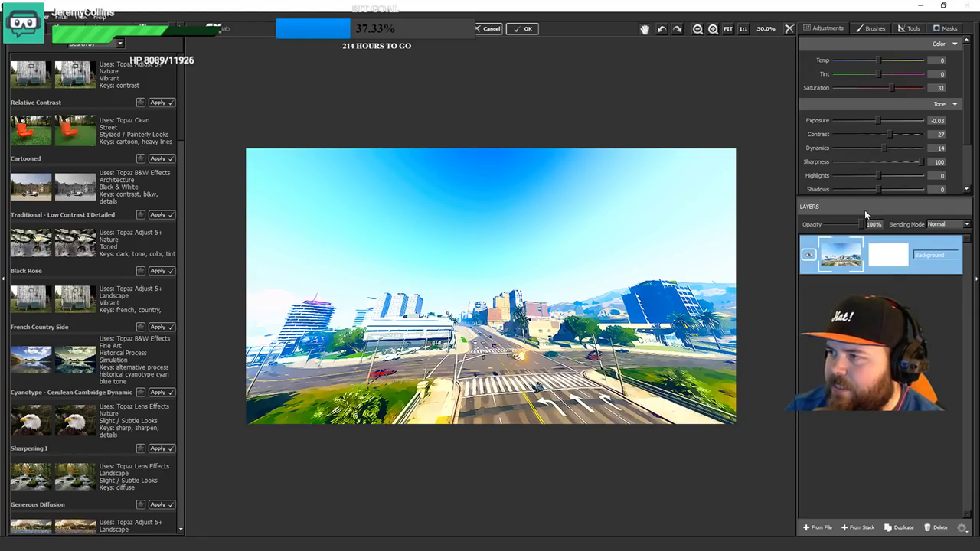
left_click(528, 29)
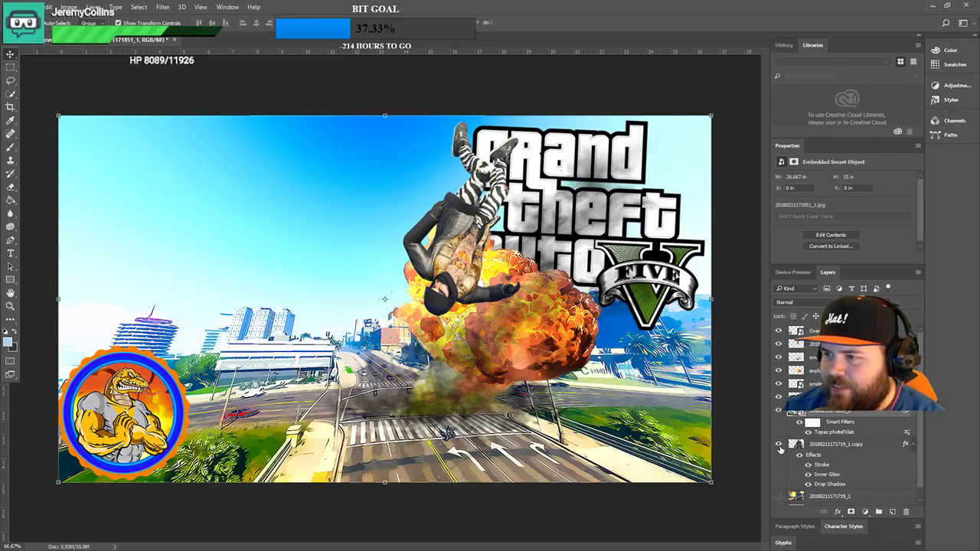
- Place the hidden motorcycle copy above the filtered background, then select and enlarge the falling character
left_click_drag(820, 419, 820, 414)
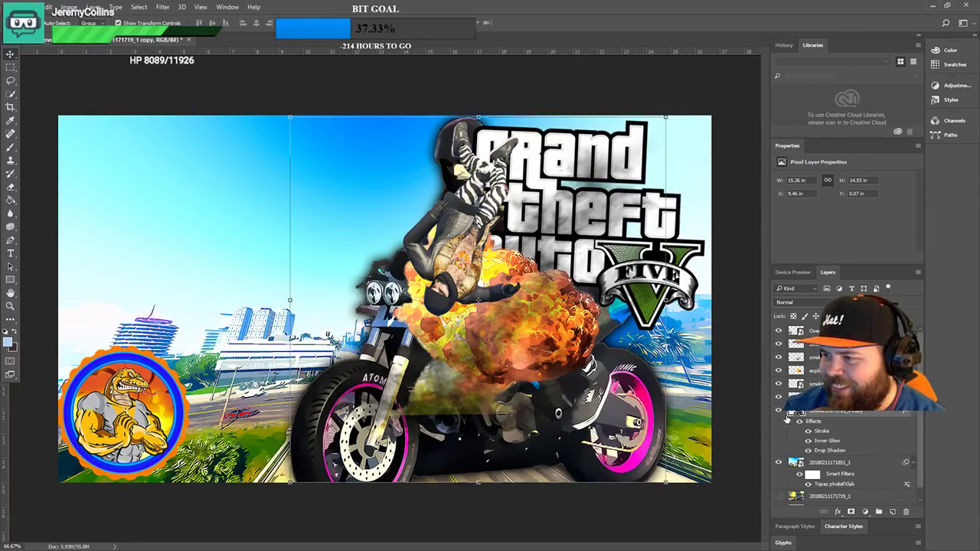
left_click(780, 412)
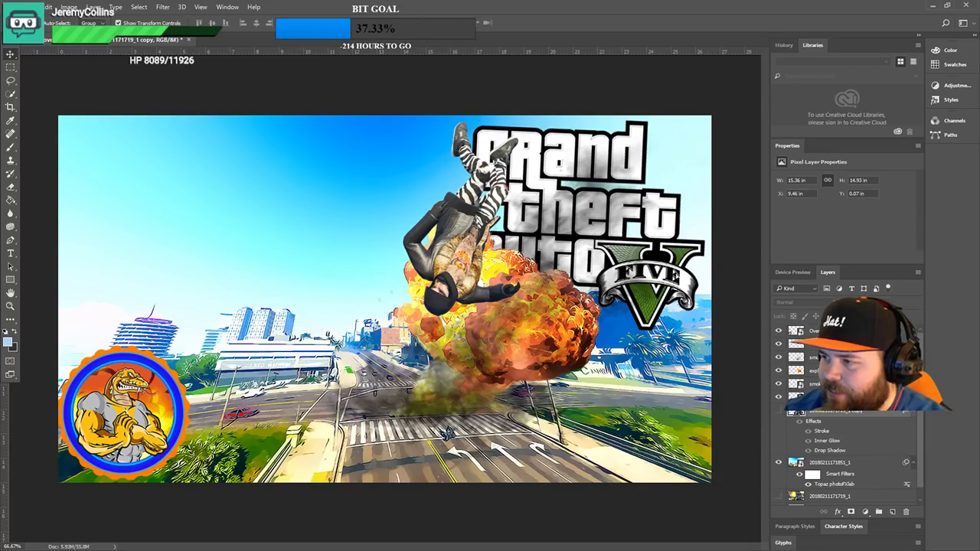
scroll(786, 475, "down", 1)
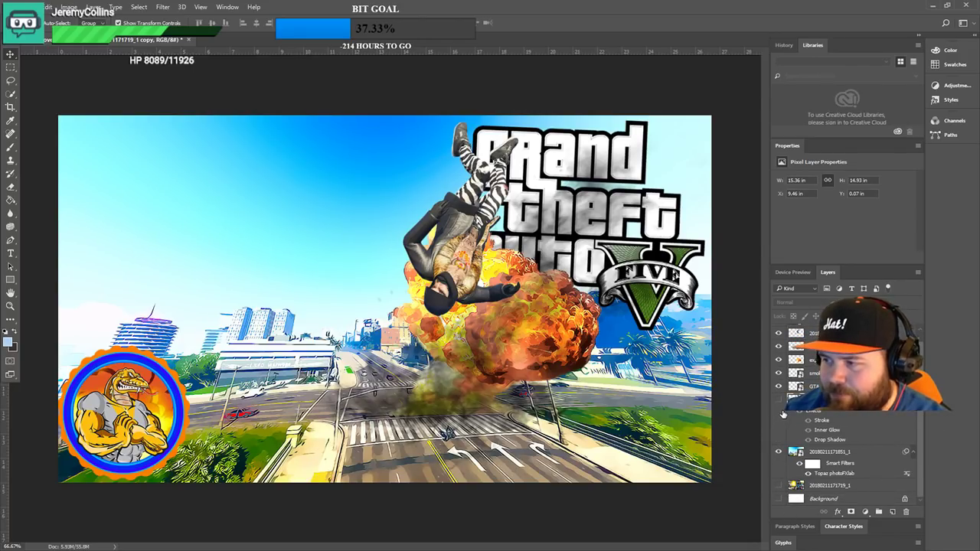
left_click(778, 334)
left_click(778, 334)
left_click(811, 334)
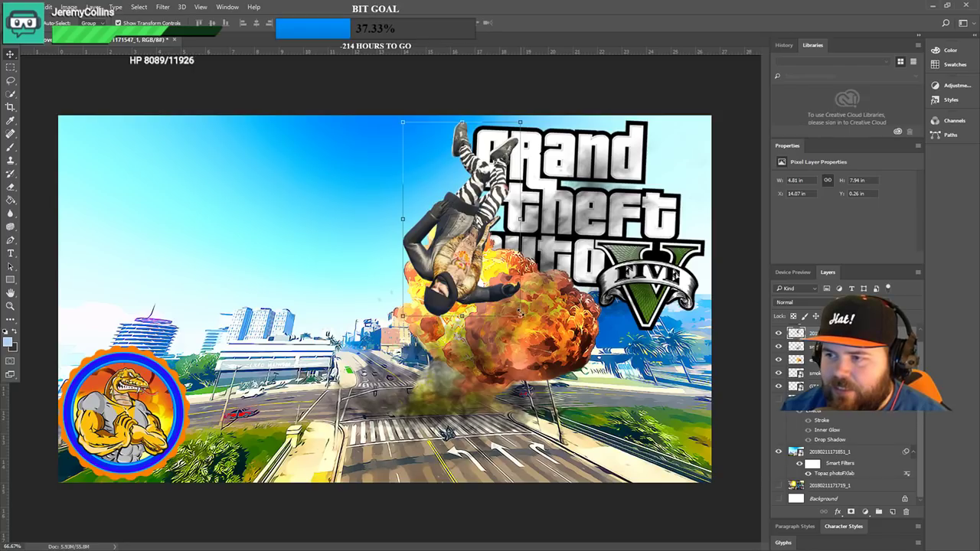
left_click_drag(520, 313, 557, 369)
- Scale up the falling character, rotate it about 17.5° clockwise, and position it over the explosion
left_click_drag(509, 254, 360, 275)
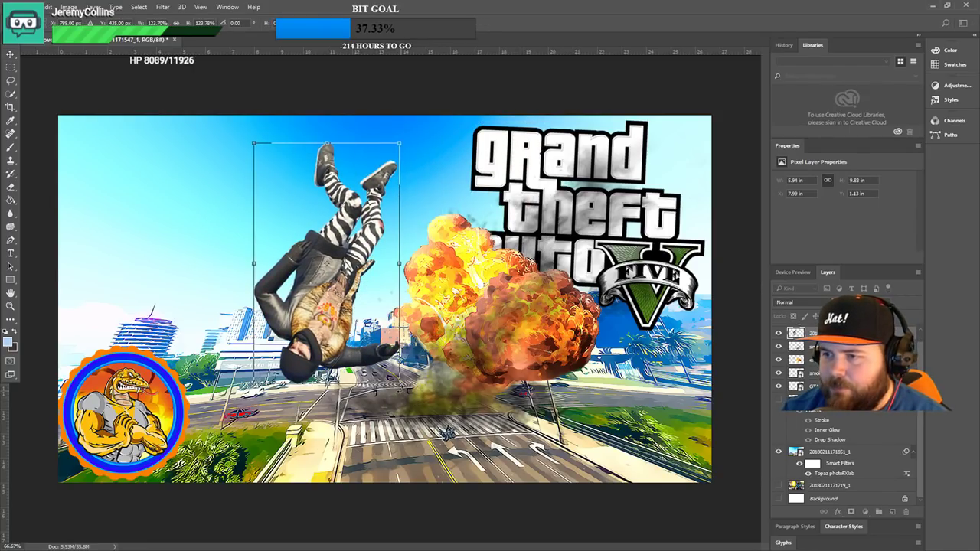
left_click_drag(399, 383, 394, 357)
left_click_drag(465, 115, 509, 142)
left_click_drag(365, 333, 382, 324)
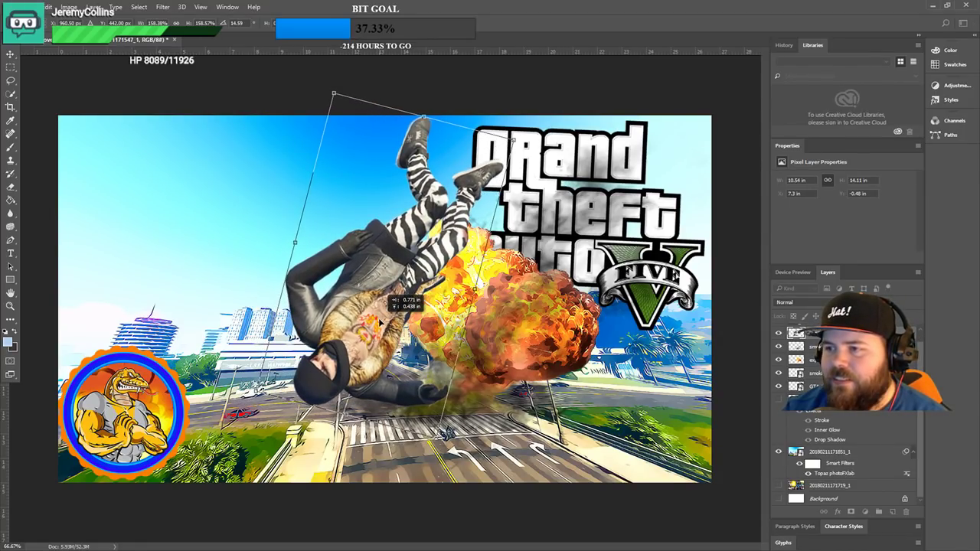
left_click_drag(379, 322, 379, 322)
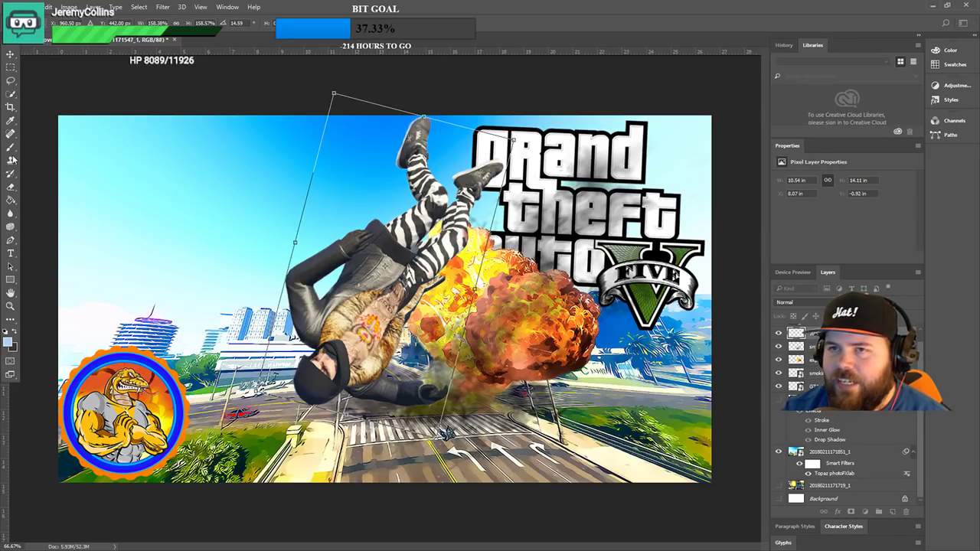
left_click(11, 55)
left_click(430, 212)
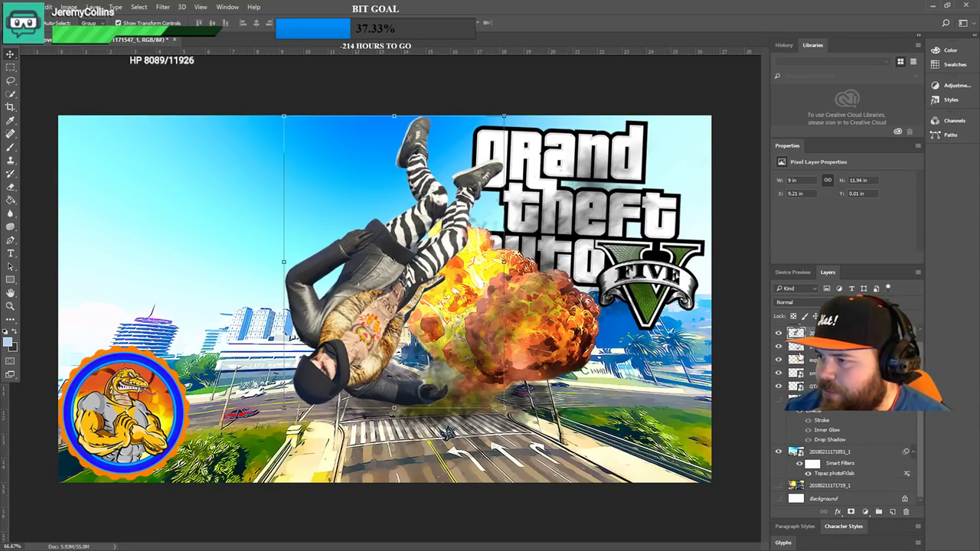
- Put the badge layer beneath the GTA V logo and move the GTA V title bottom-left
scroll(843, 459, "up", 1)
scroll(843, 460, "up", 1)
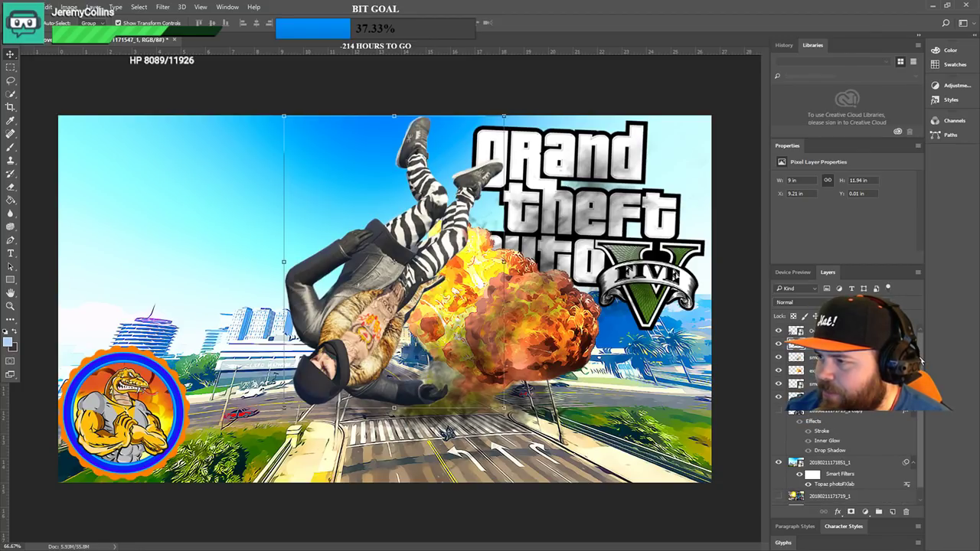
left_click(811, 331)
left_click_drag(122, 412, 593, 231)
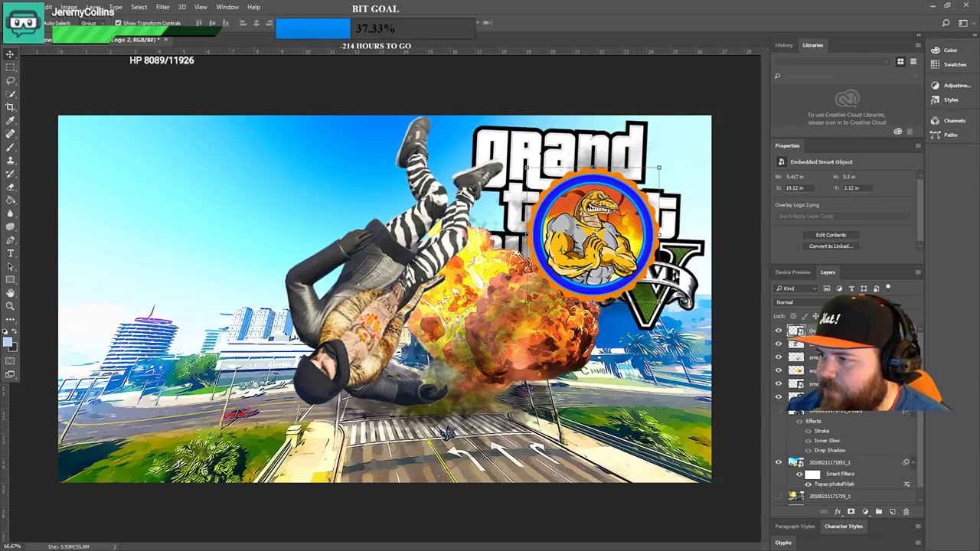
left_click_drag(827, 330, 852, 449)
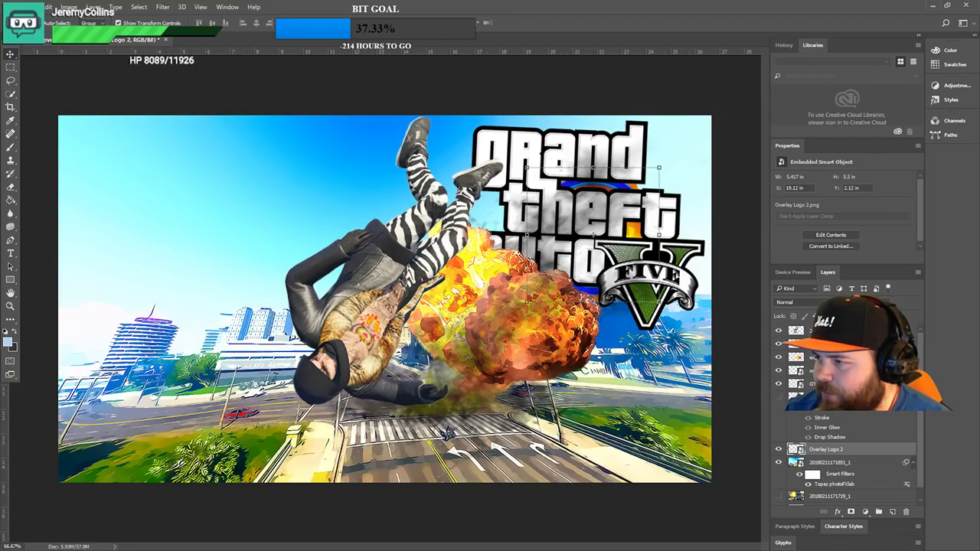
left_click(812, 384)
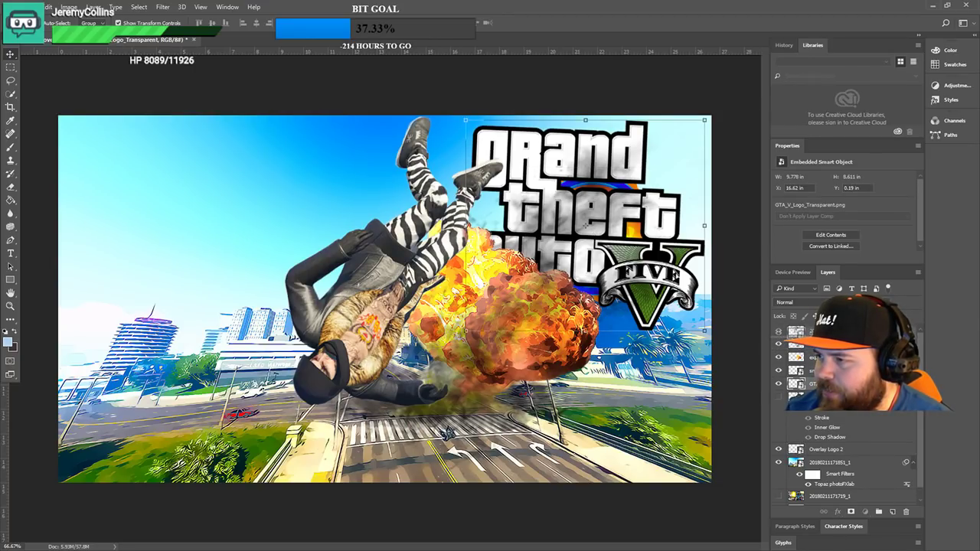
left_click(779, 331)
left_click_drag(638, 180, 237, 327)
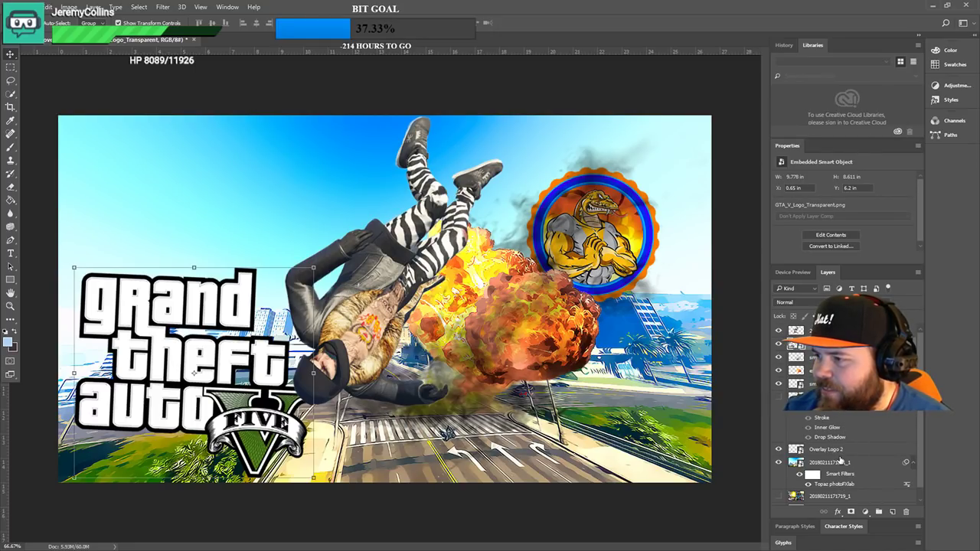
- Move the channel badge to the top-right corner, discarding the attempted tilt so it stays upright
left_click(840, 455)
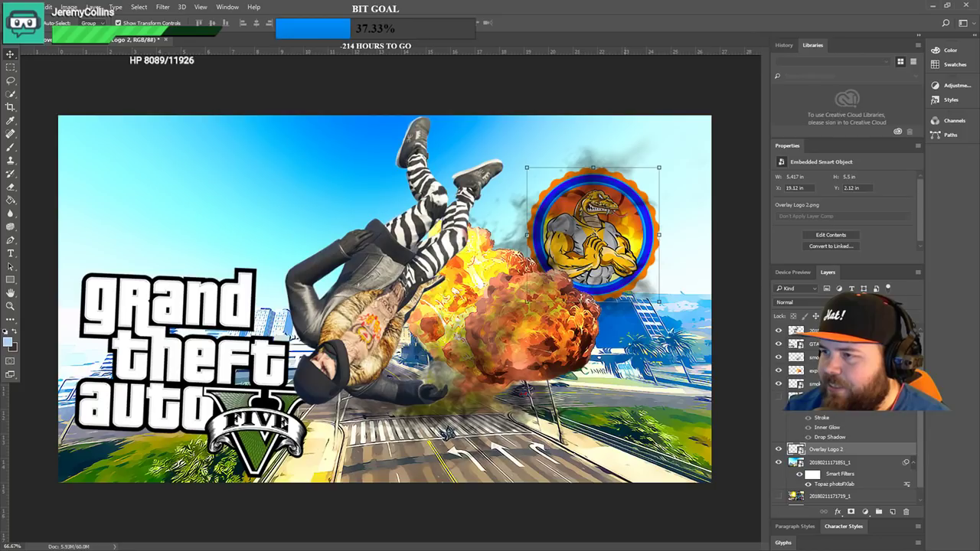
left_click_drag(632, 220, 688, 180)
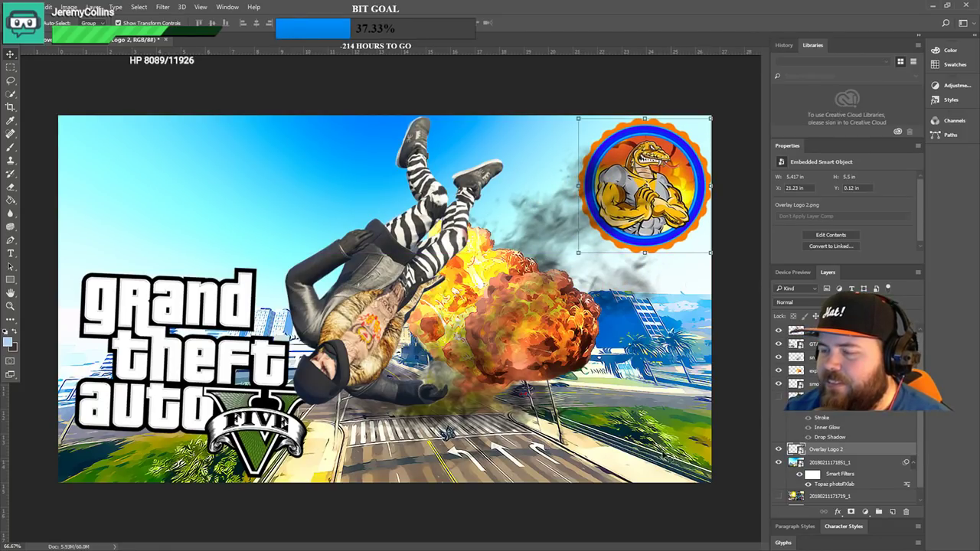
key("ctrl+t")
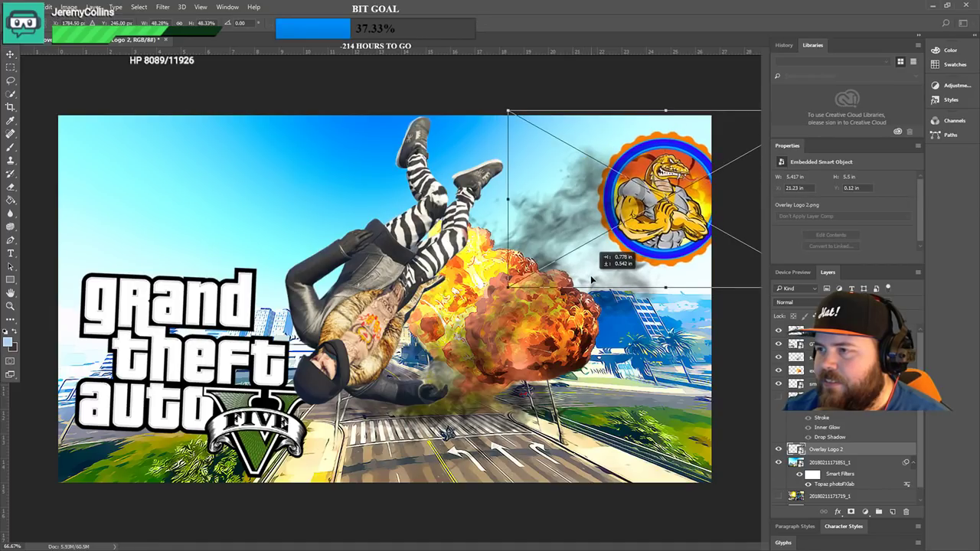
left_click_drag(674, 230, 668, 236)
left_click_drag(476, 281, 513, 306)
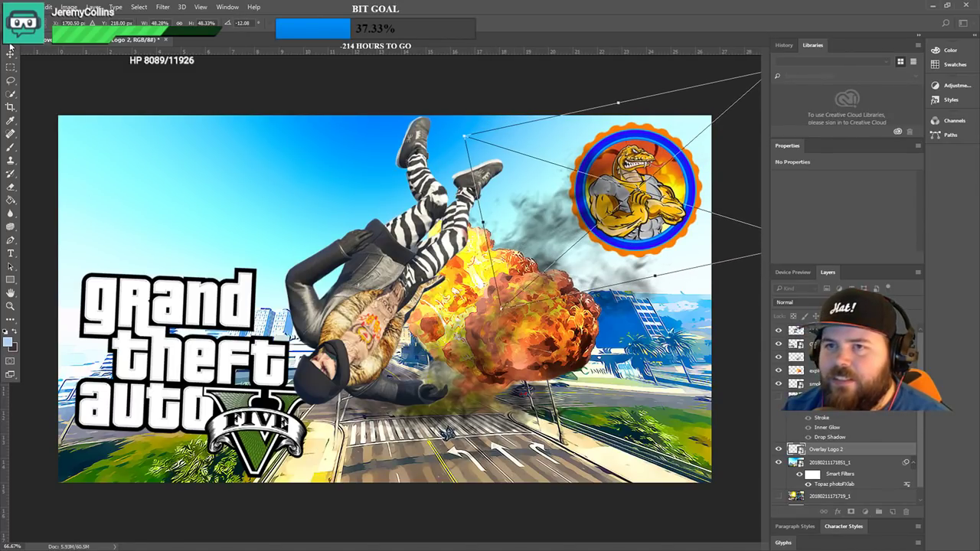
key("v")
left_click(544, 212)
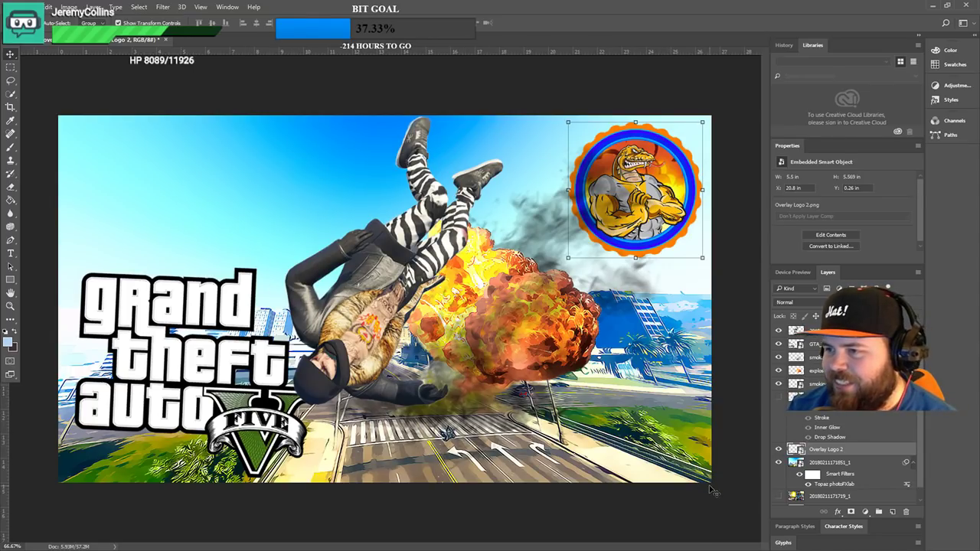
- Select the falling character layer, check its visibility, and launch Topaz photoFXlab on it
left_click(813, 331)
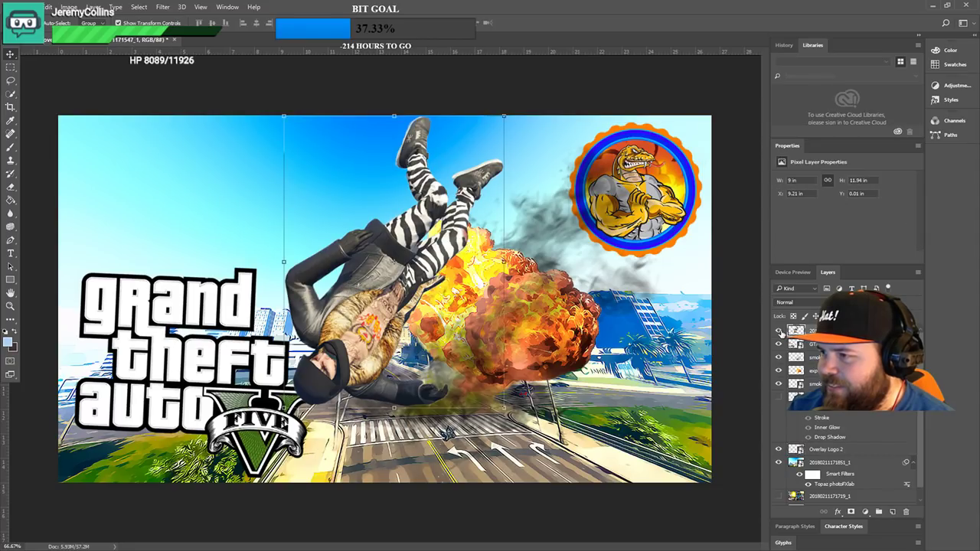
left_click(779, 331)
left_click(779, 331)
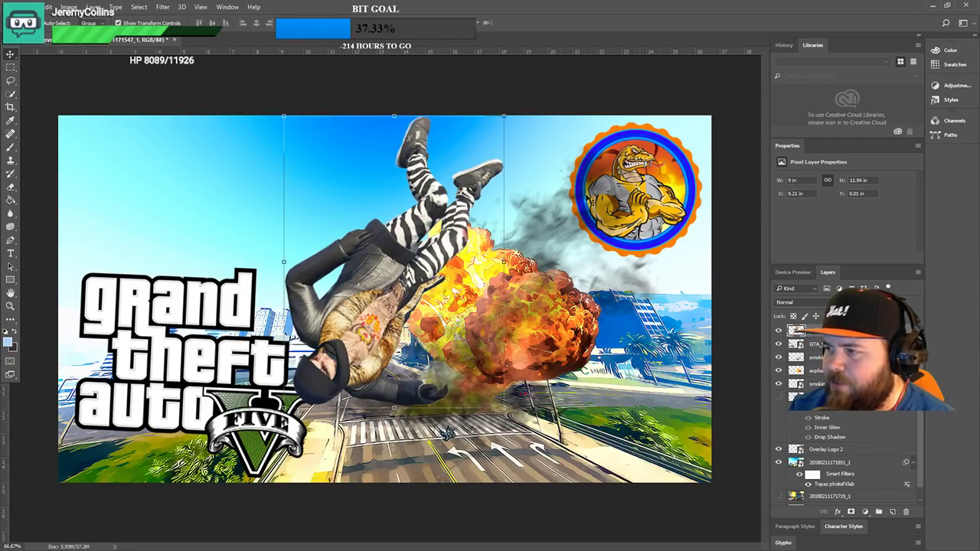
left_click(162, 7)
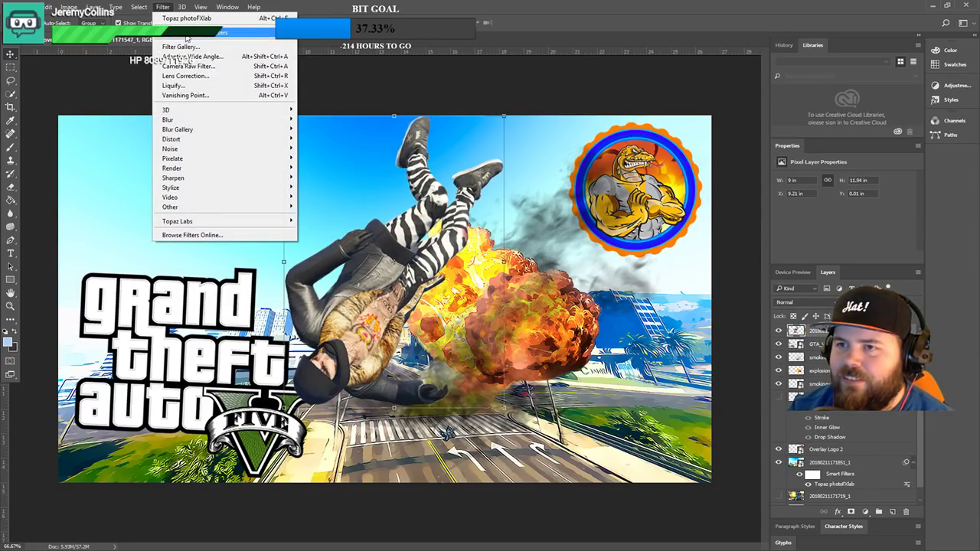
mouse_move(203, 8)
mouse_move(162, 7)
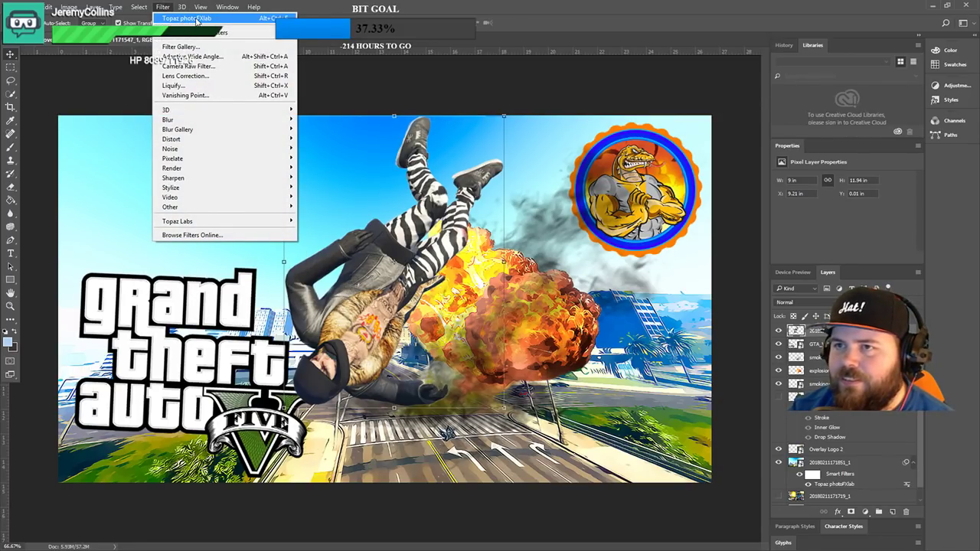
mouse_move(244, 168)
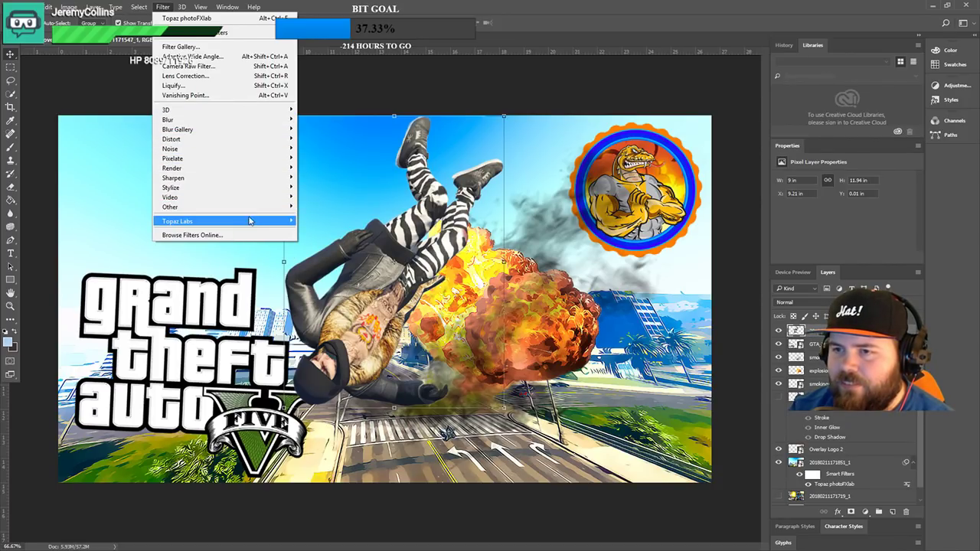
mouse_move(251, 222)
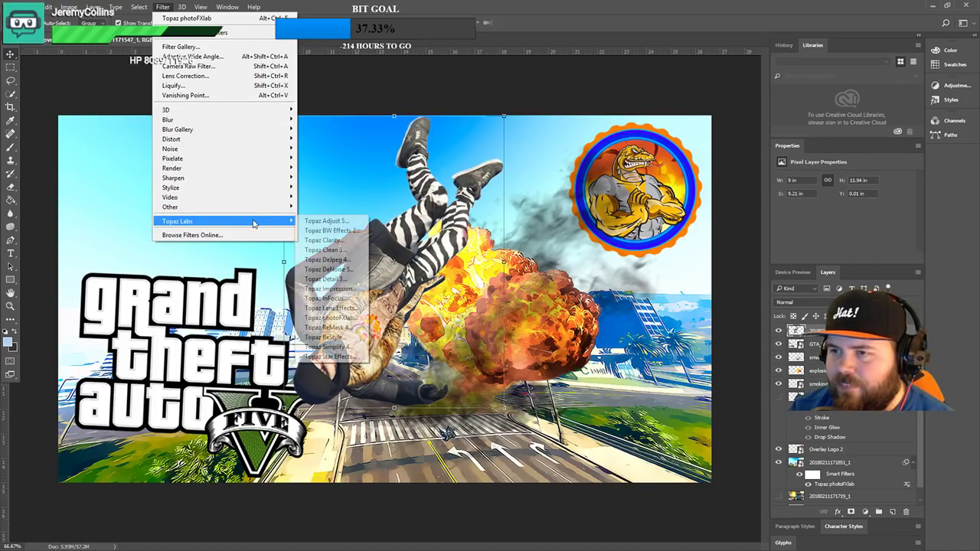
left_click(341, 318)
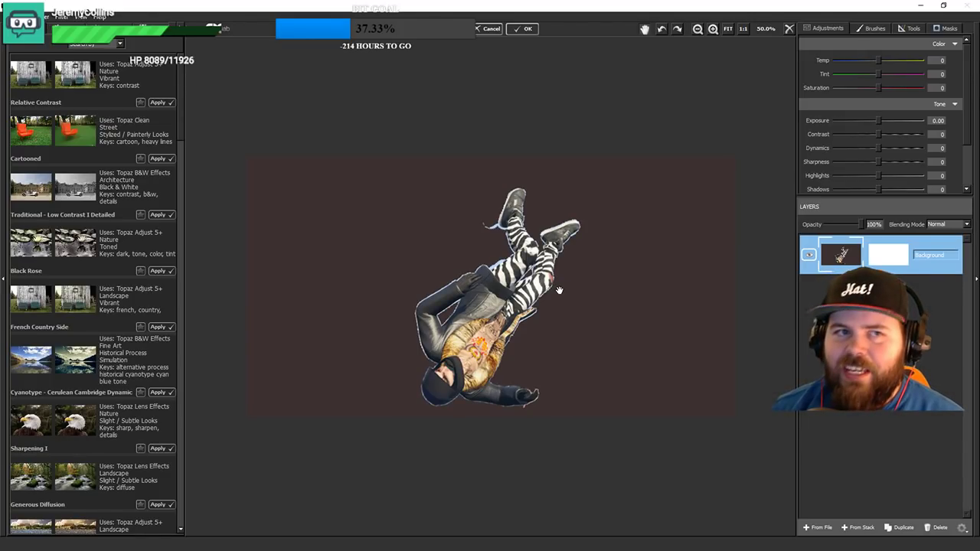
- Apply the Cartooned preset, set Dynamics 62, Highlights 43, Saturation 14, and apply it to Photoshop
left_click(159, 159)
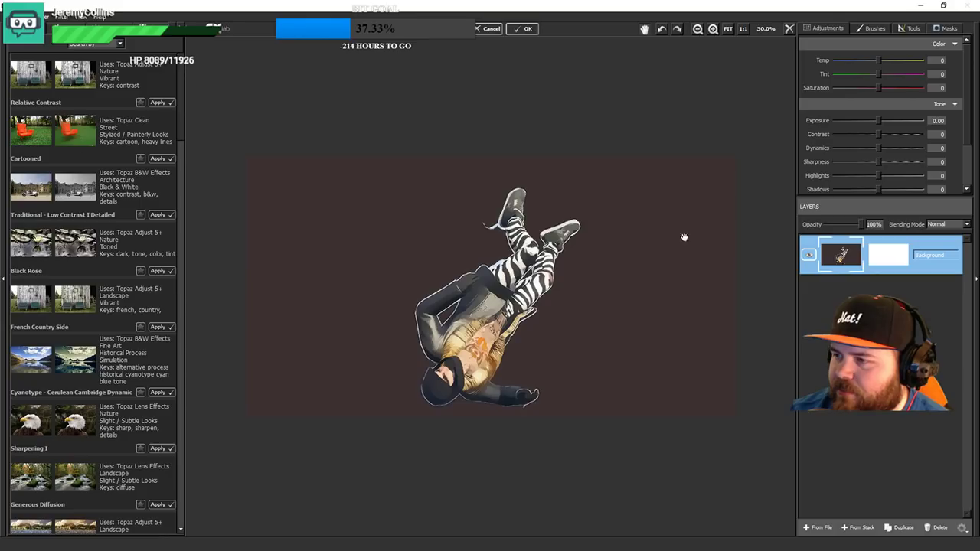
left_click_drag(880, 127, 884, 139)
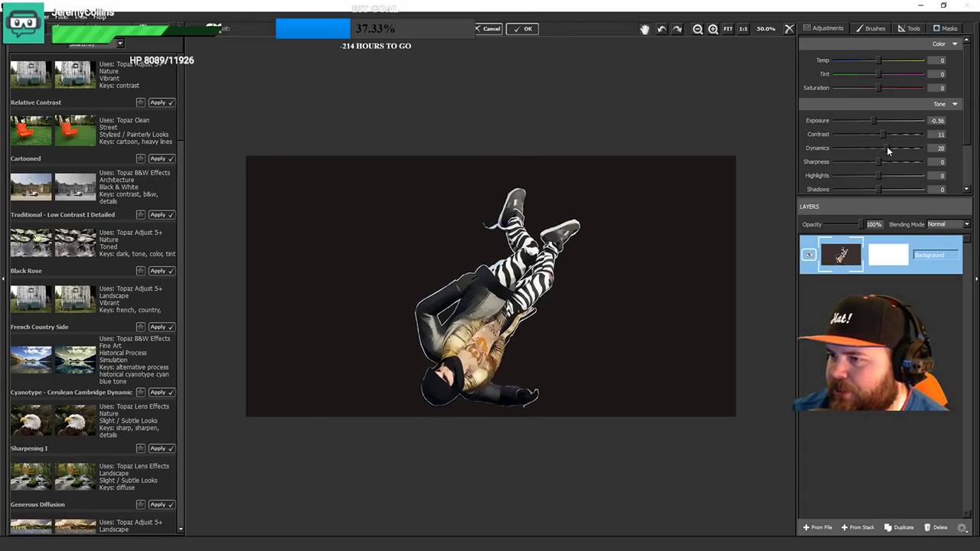
left_click_drag(878, 147, 932, 163)
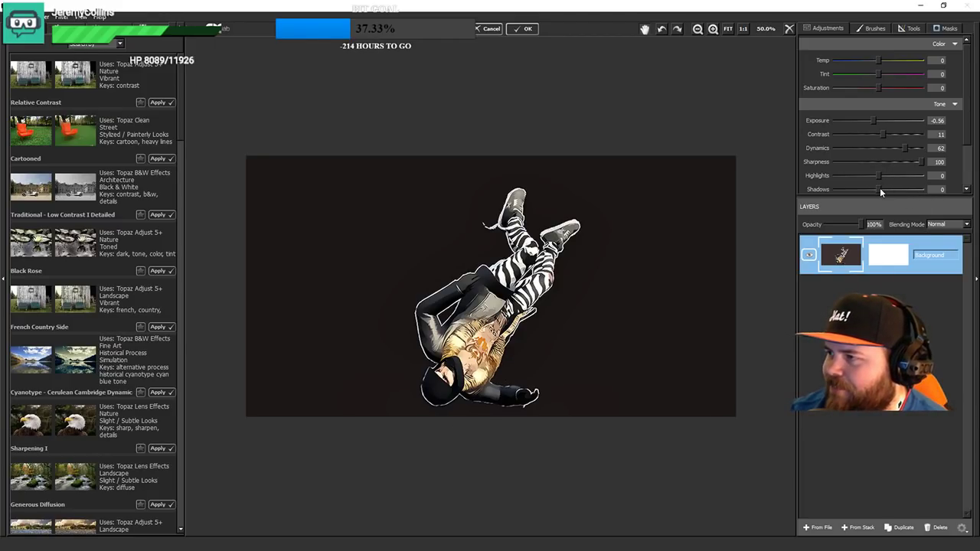
mouse_move(879, 177)
left_mouse_down()
mouse_move(896, 175)
mouse_move(871, 191)
mouse_move(882, 189)
left_mouse_up()
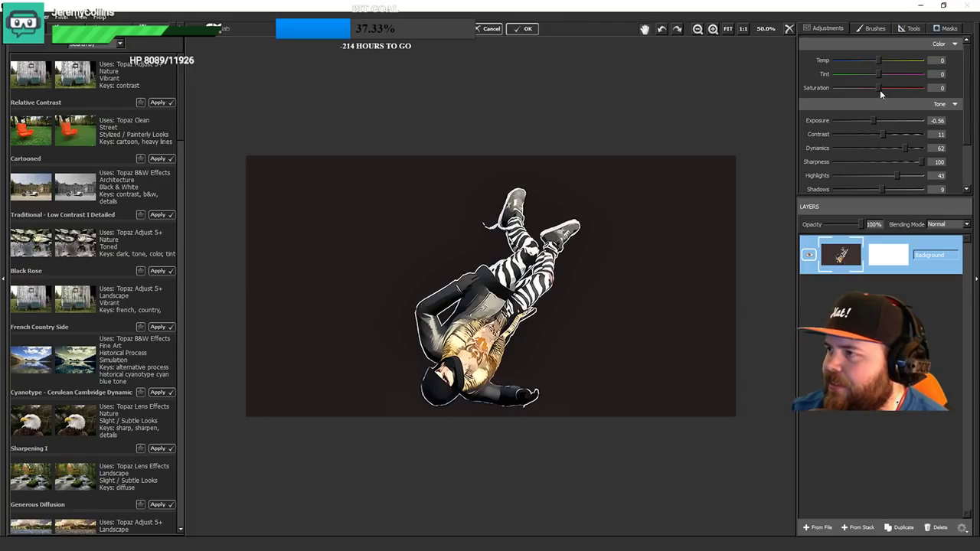
left_click_drag(884, 88, 886, 90)
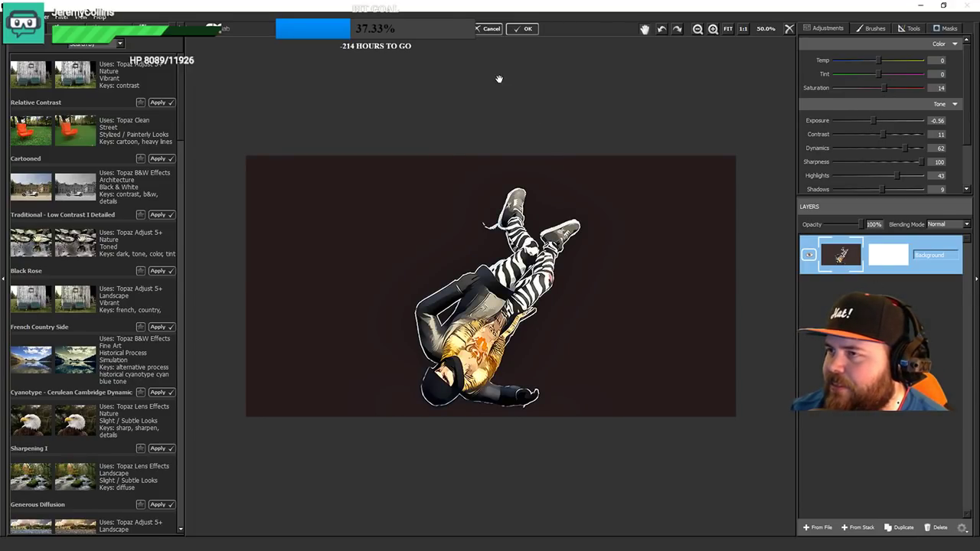
left_click(528, 32)
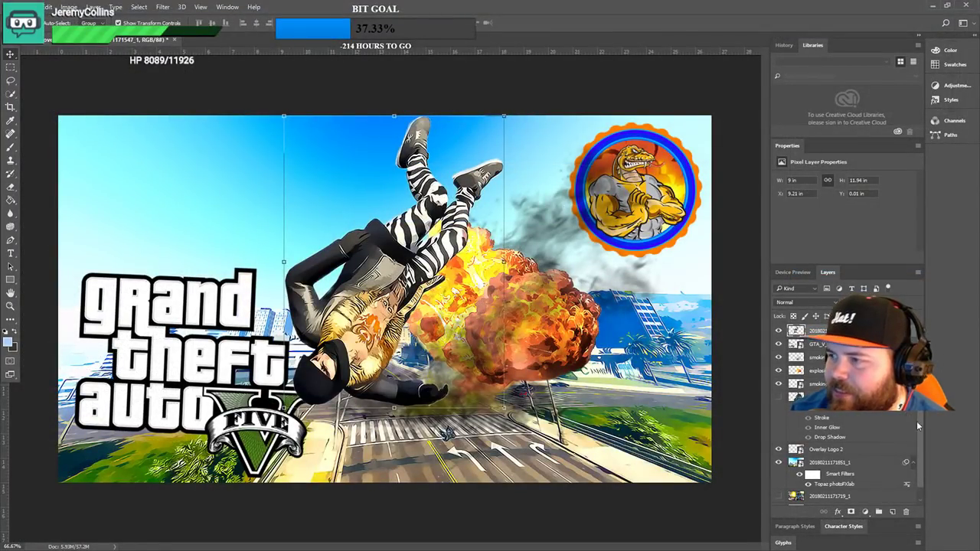
- In the character layer's Blending Options, shrink the Drop Shadow size to 38
right_click(831, 331)
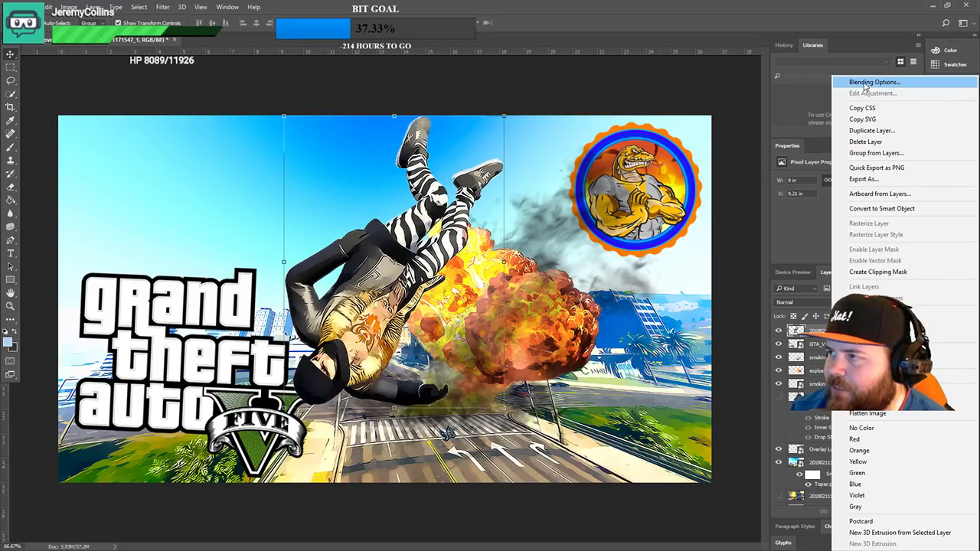
left_click(854, 82)
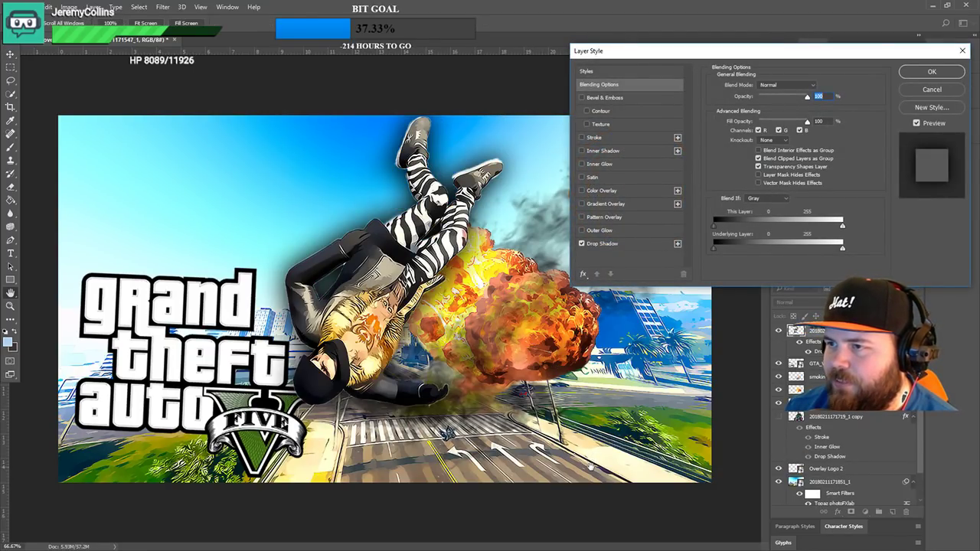
left_click(606, 244)
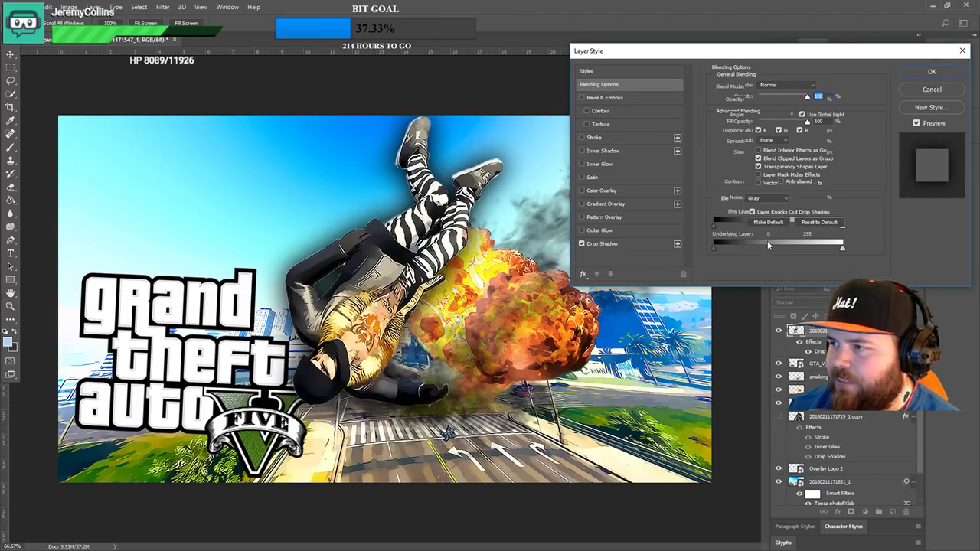
left_click_drag(771, 153, 758, 148)
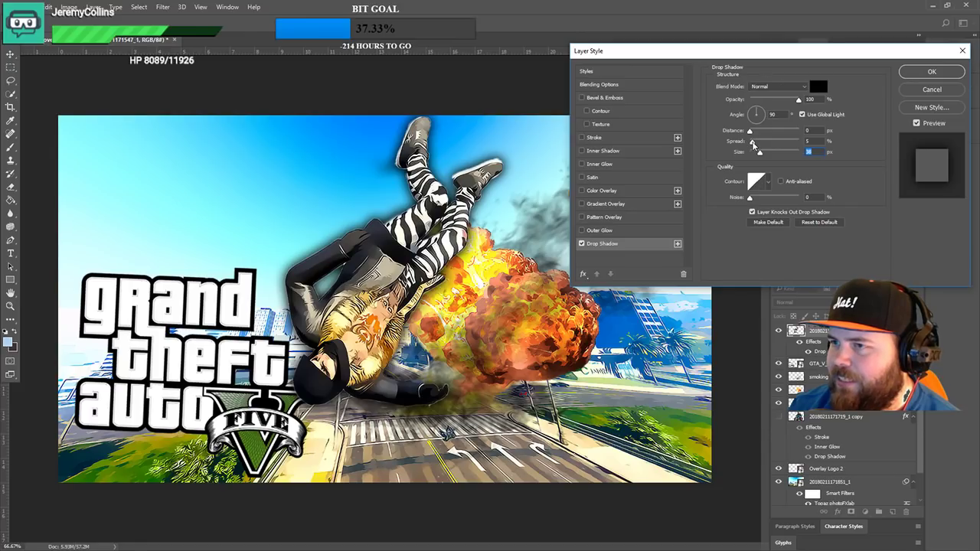
left_click(753, 143)
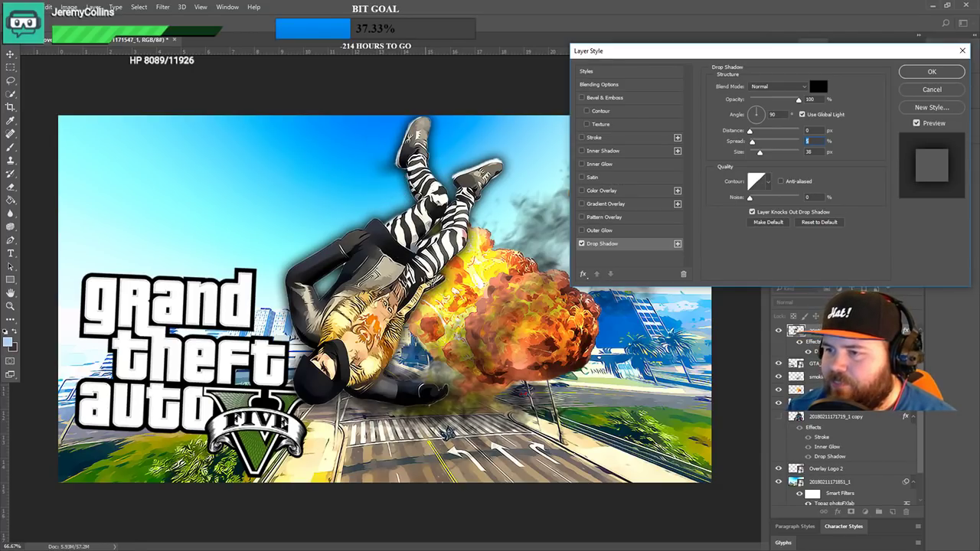
- Add an Inner Glow and a 1 px Stroke outline, then confirm the layer style
left_click(581, 165)
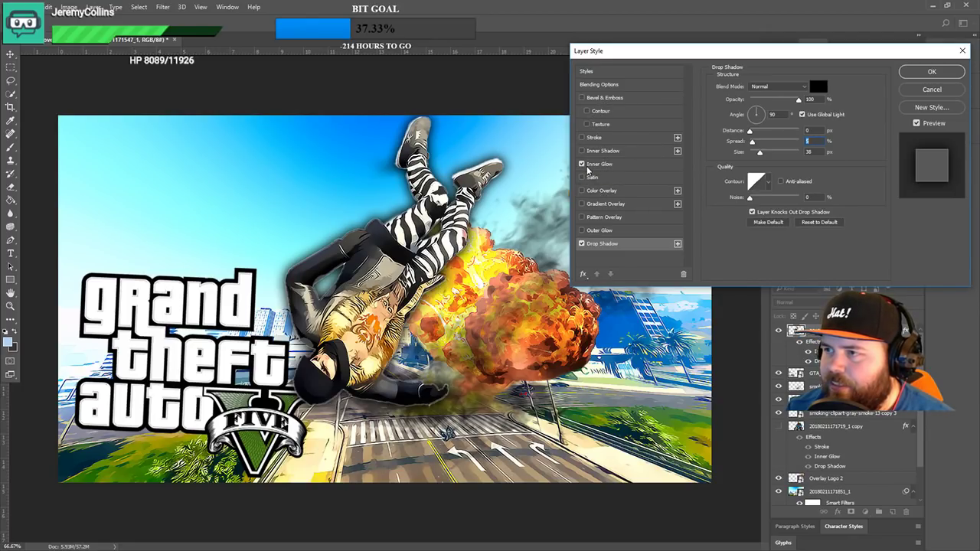
left_click(581, 138)
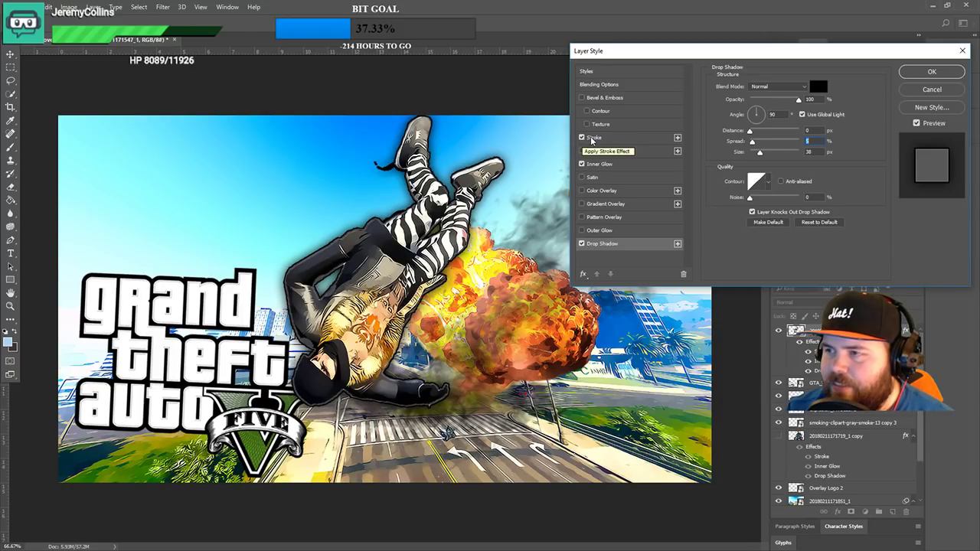
left_click(595, 138)
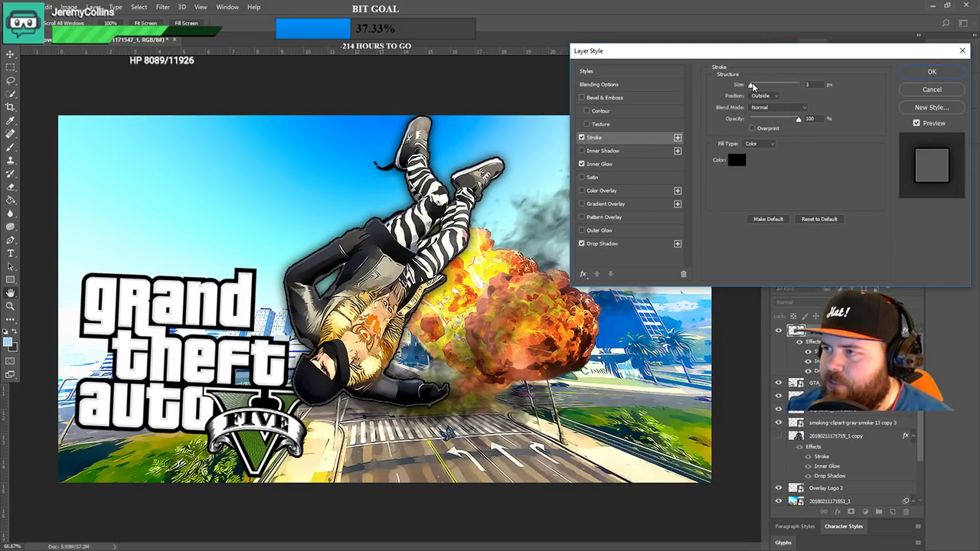
left_click_drag(755, 85, 750, 86)
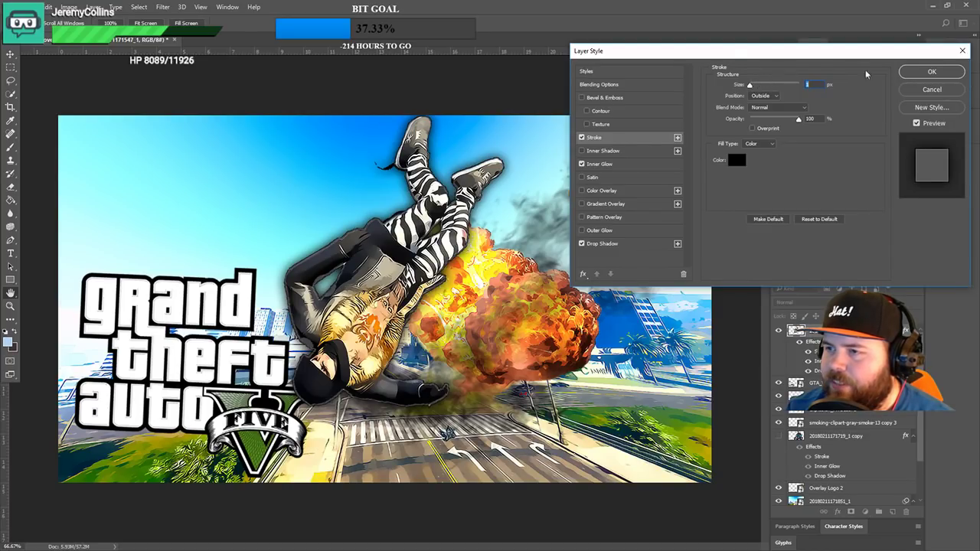
left_click(930, 71)
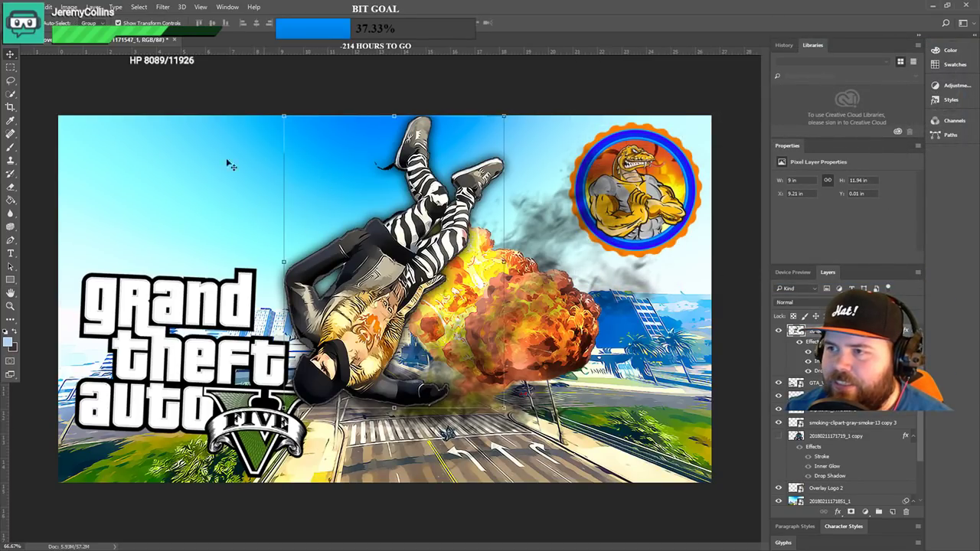
- Draw a Lasso selection loop on the sky just left of the character's legs
left_click(10, 82)
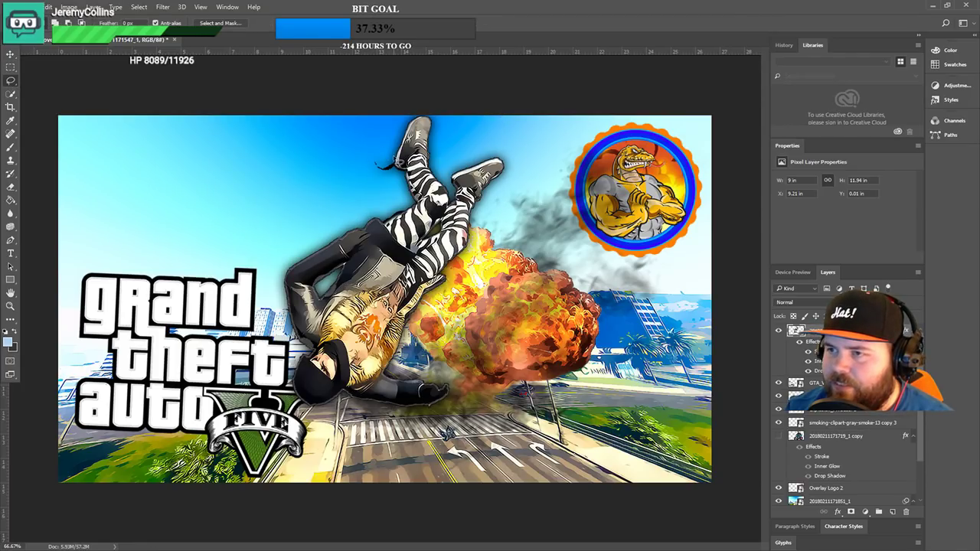
mouse_move(390, 183)
left_mouse_down()
mouse_move(331, 164)
mouse_move(360, 139)
mouse_move(392, 183)
left_mouse_up()
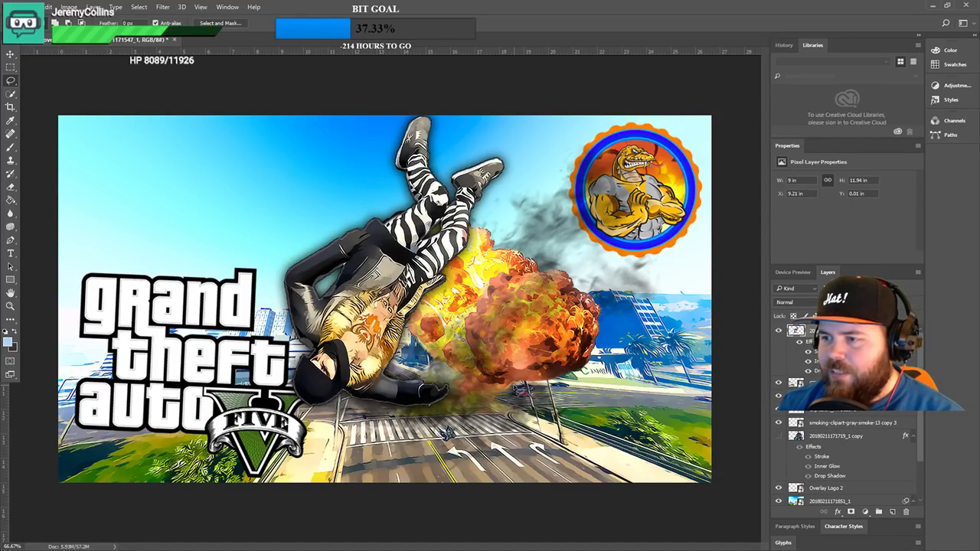
- Scale the character to about 117%, move it up-left, rotate it 3.6° clockwise, and apply
left_click(11, 53)
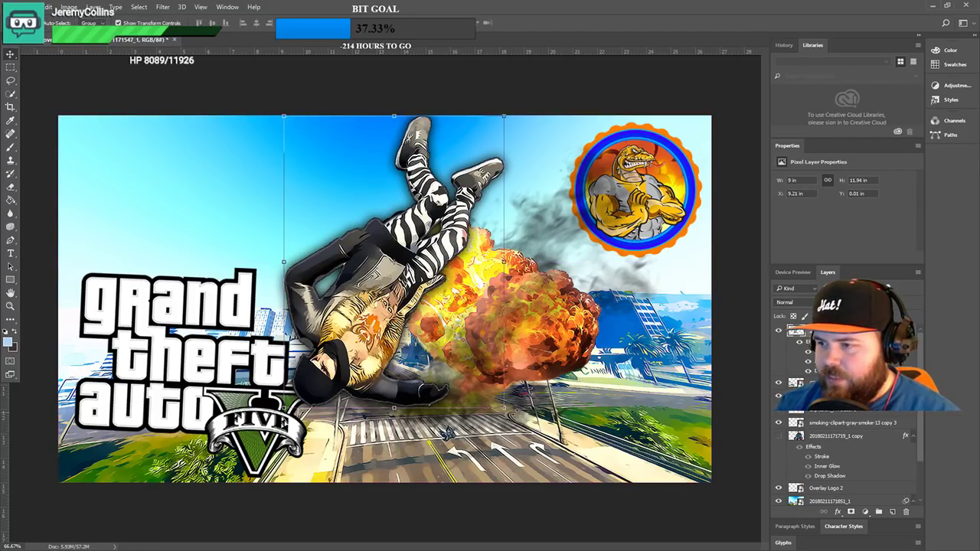
left_click_drag(504, 410, 543, 458)
left_click_drag(435, 355, 424, 321)
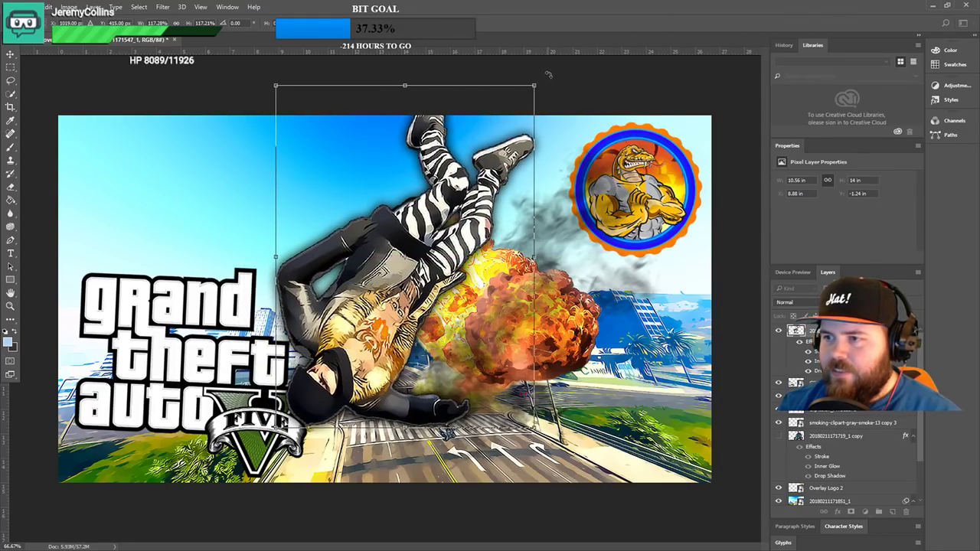
left_click_drag(548, 75, 560, 83)
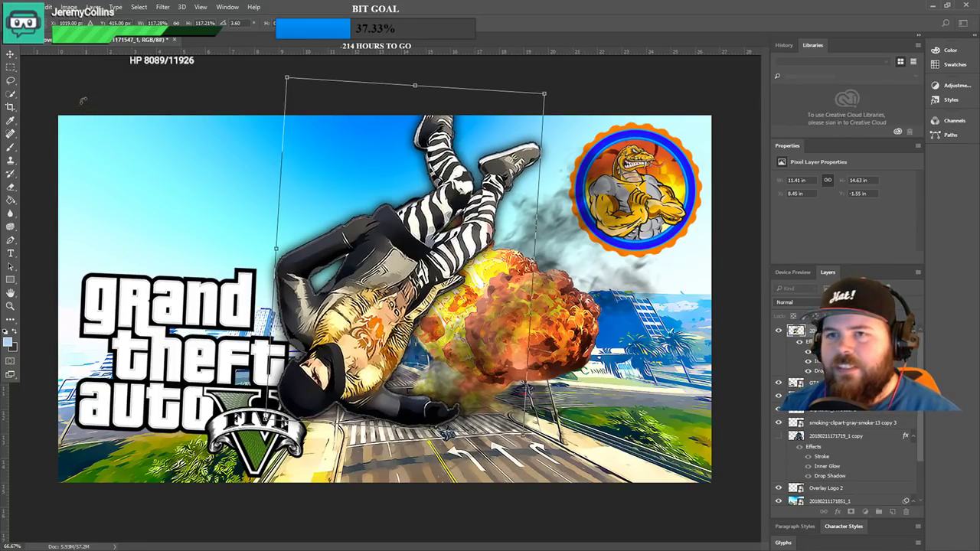
left_click(10, 55)
left_click(437, 215)
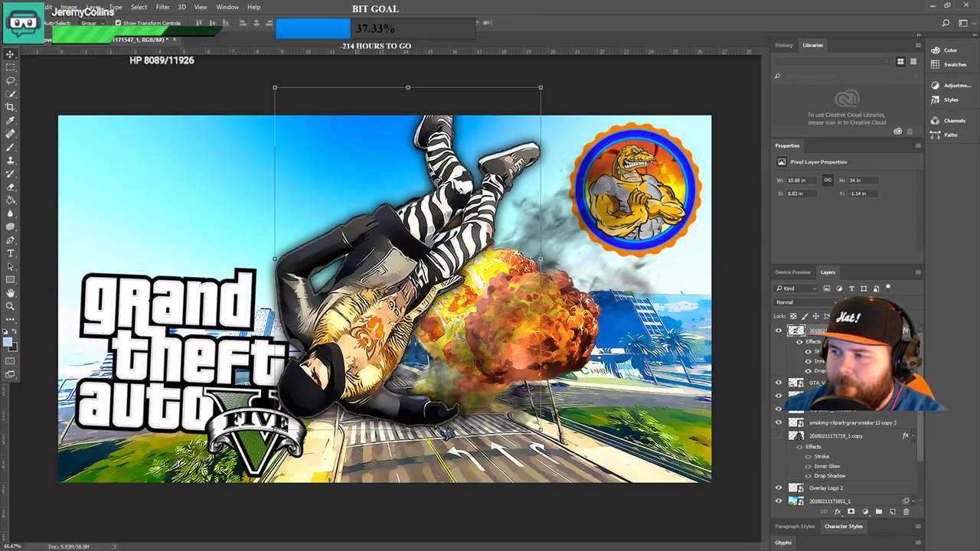
left_click(853, 414)
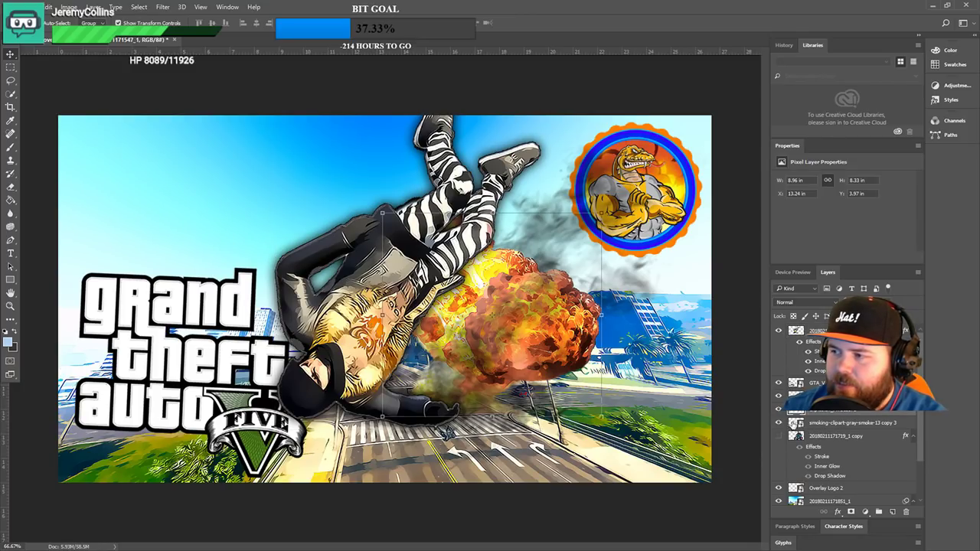
left_click(779, 410)
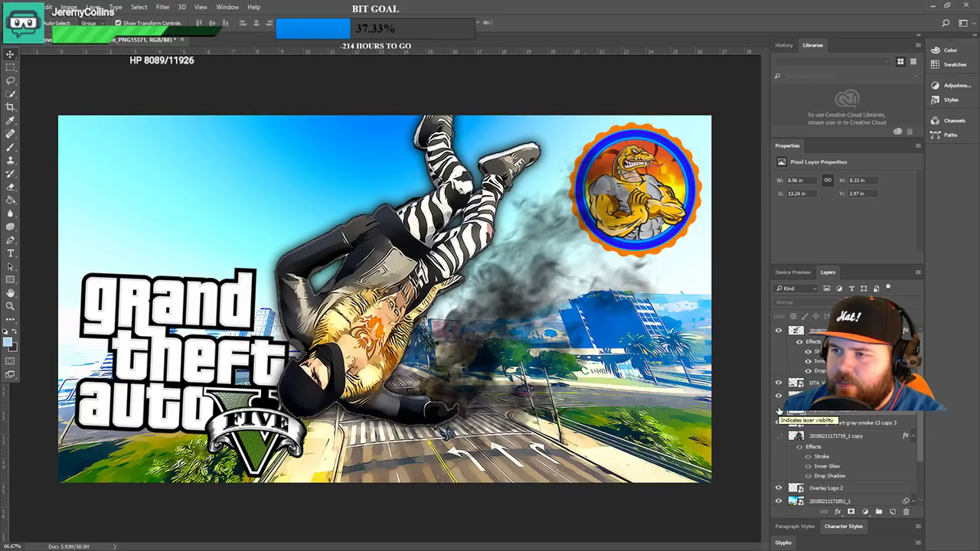
left_click(779, 411)
left_click(779, 411)
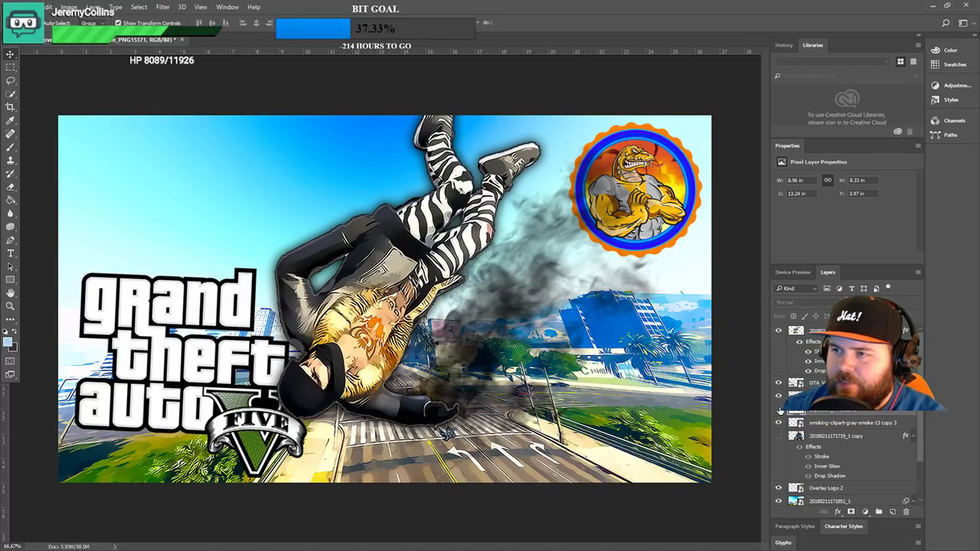
left_click(779, 410)
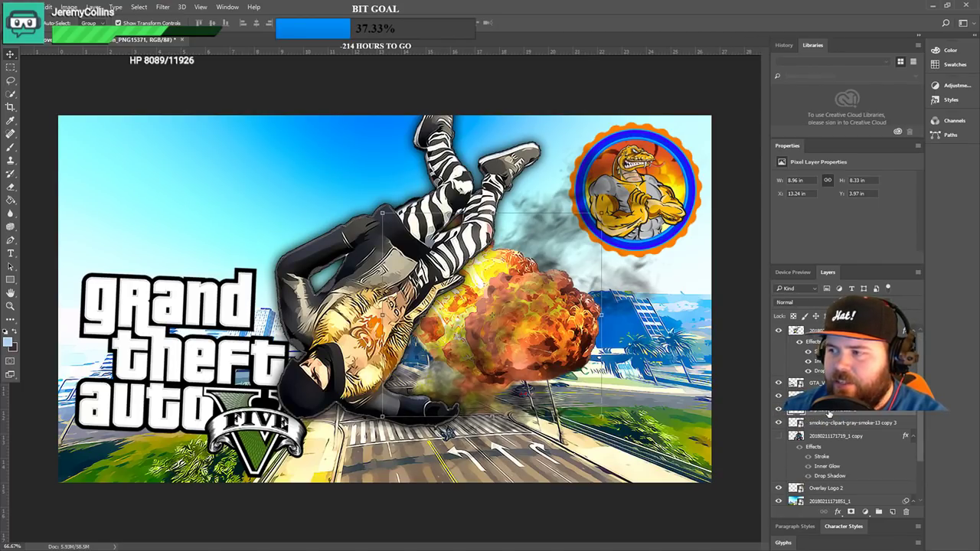
left_click(69, 7)
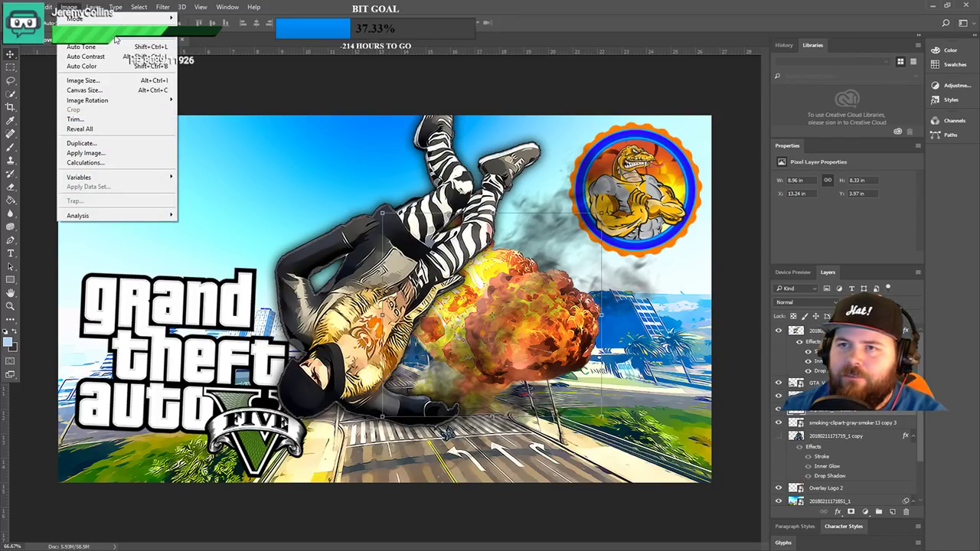
- Lower the explosion's exposure to -0.52 with Image > Adjustments > Exposure
mouse_move(117, 37)
left_click(199, 62)
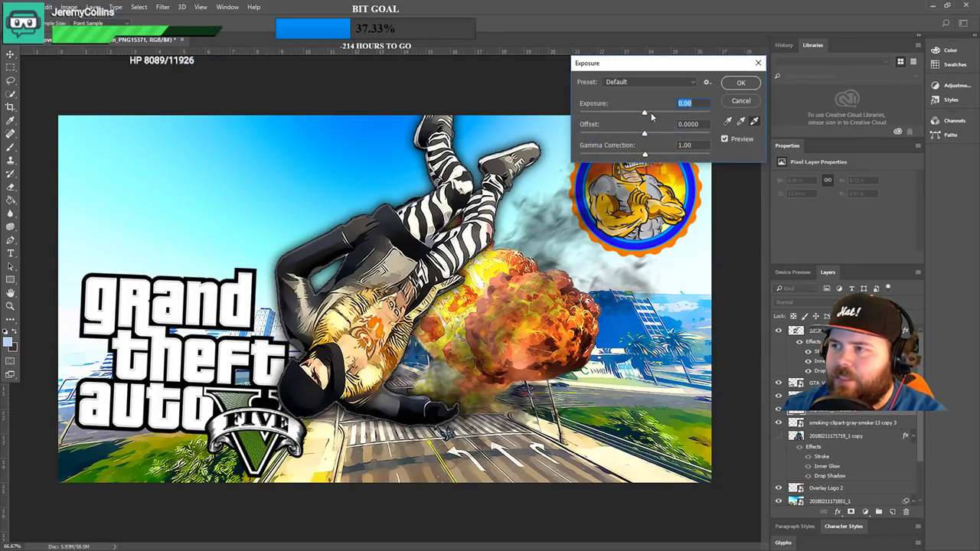
left_click_drag(644, 114, 640, 117)
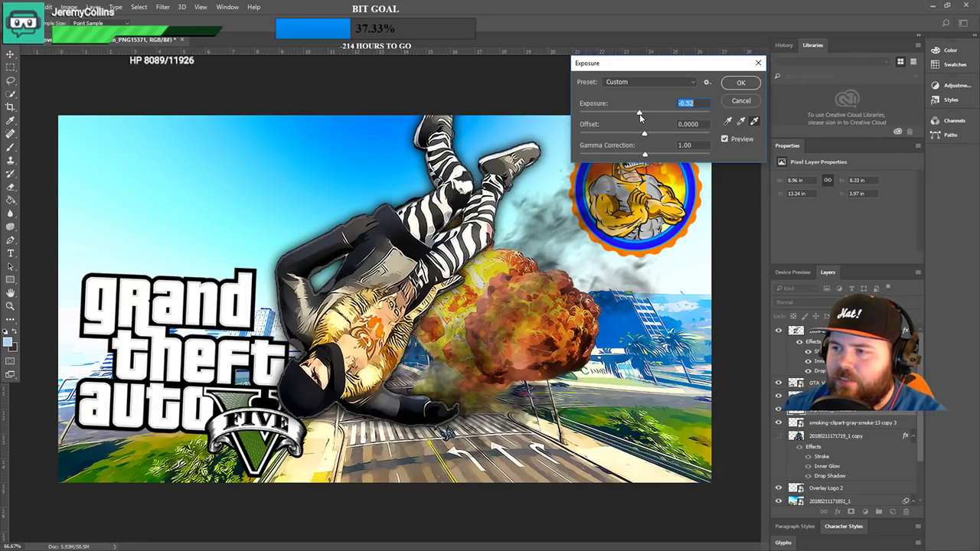
left_click(741, 83)
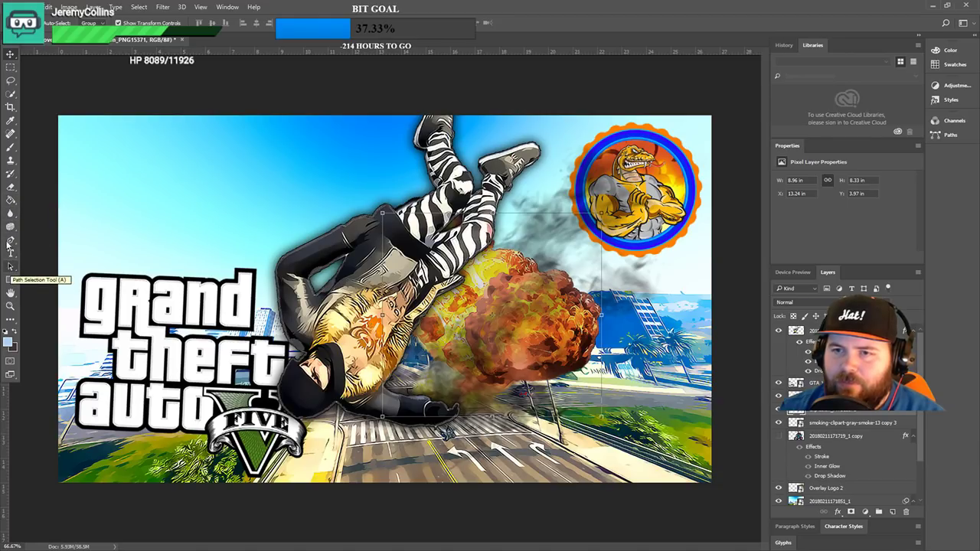
- Toggle layer visibility to check the smoke and GTA V logo, leaving the falling character hidden
left_click(12, 163)
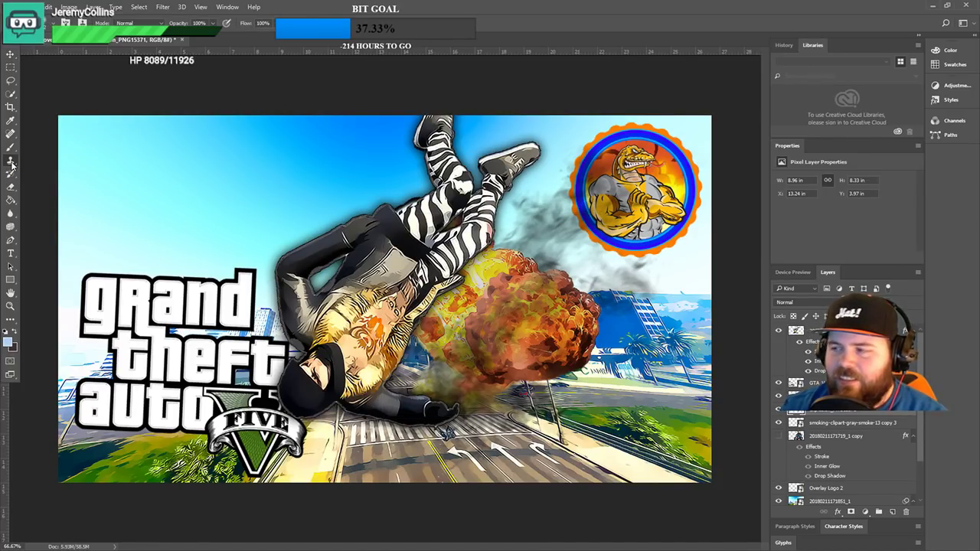
left_click(11, 94)
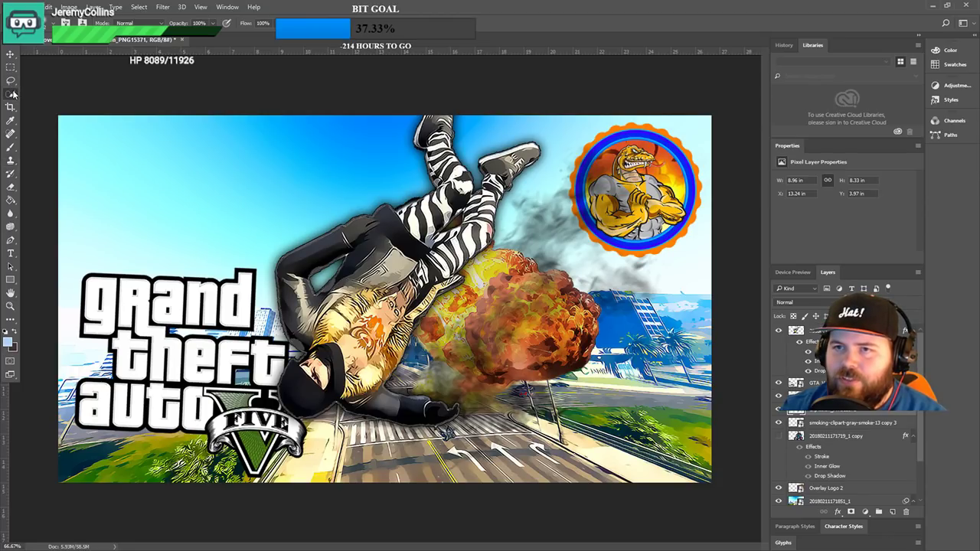
left_click(778, 382)
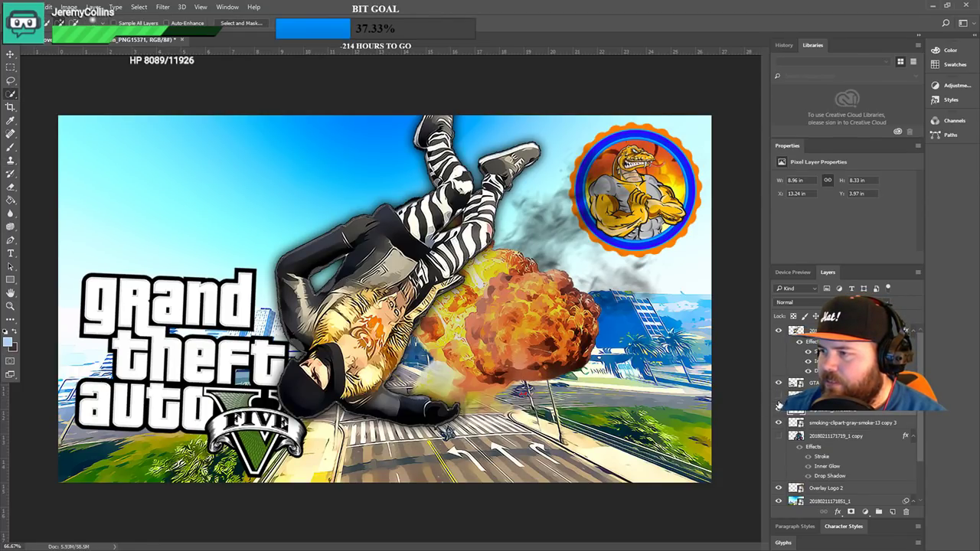
left_click(778, 409)
left_click(779, 382)
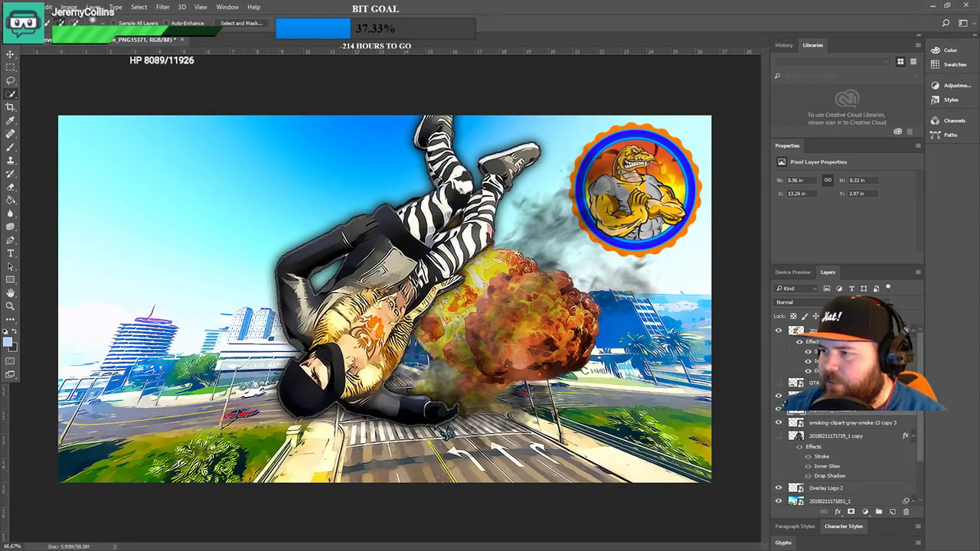
left_click(779, 332)
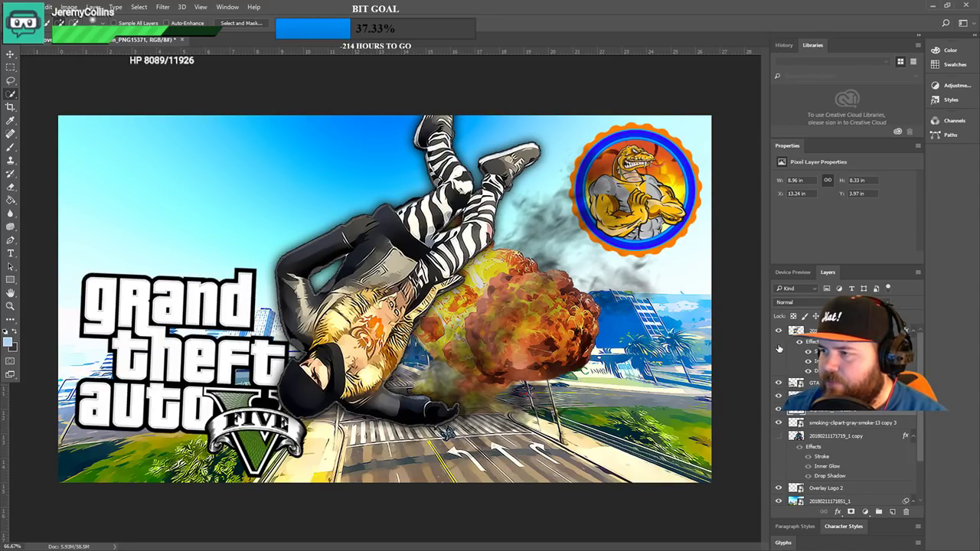
left_click(779, 331)
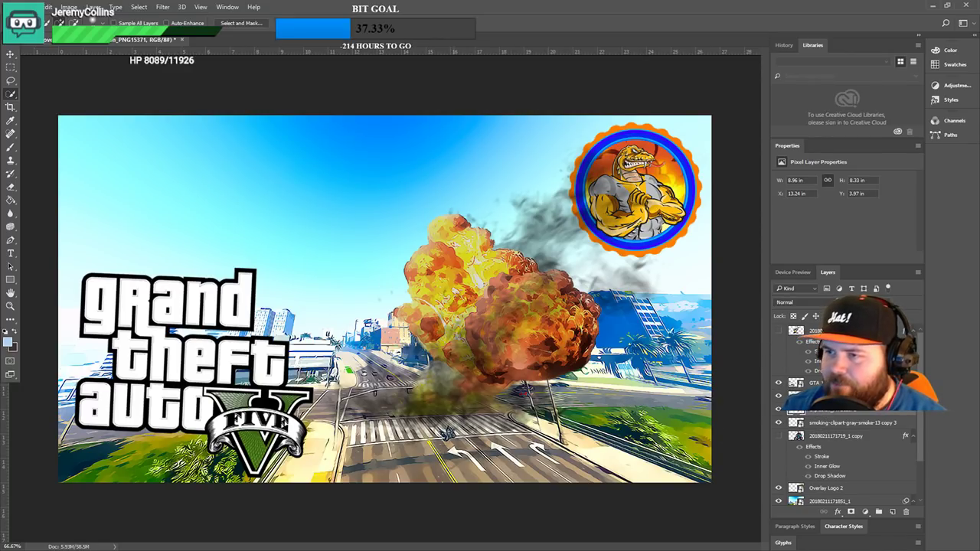
- Quick-select just the explosion, then switch to the Clone Stamp tool
left_click(423, 173)
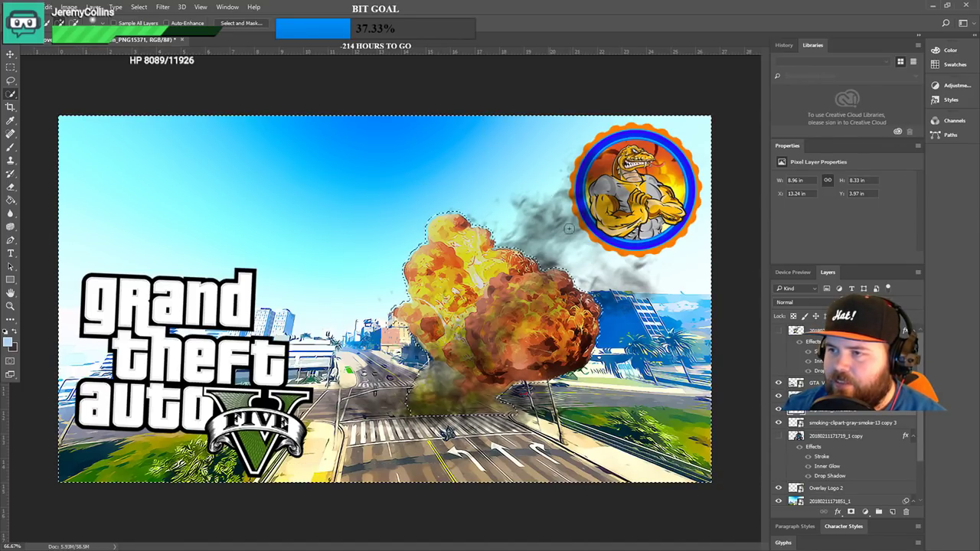
key("ctrl+d")
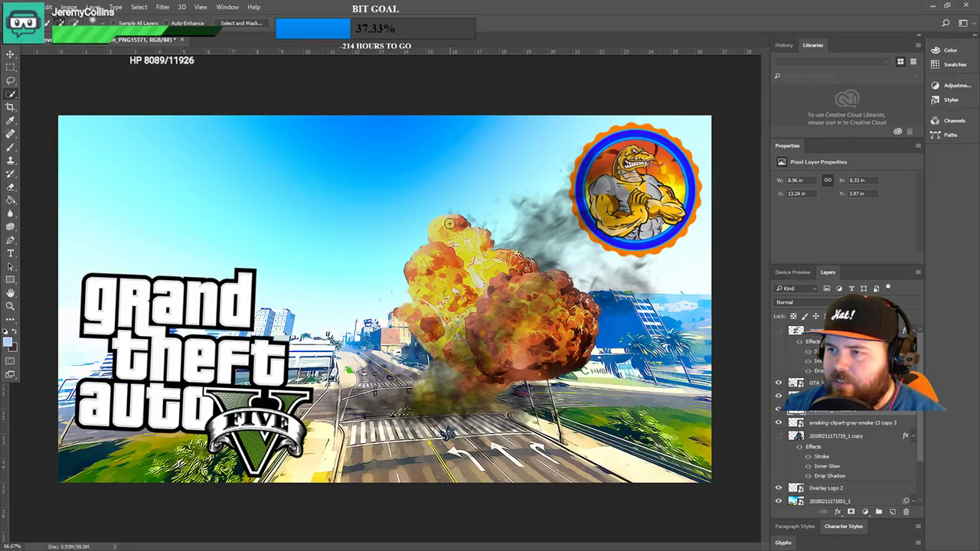
key("ctrl+a")
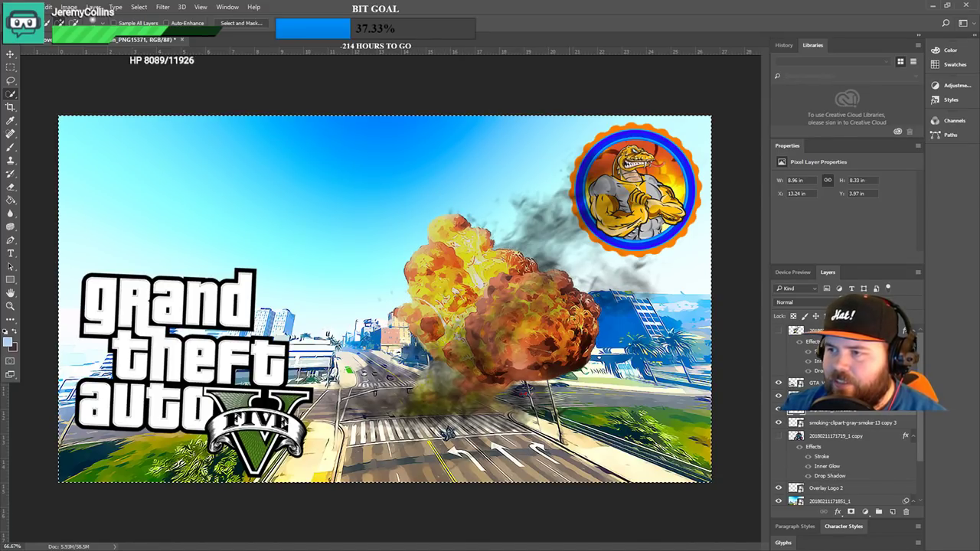
left_click(498, 322)
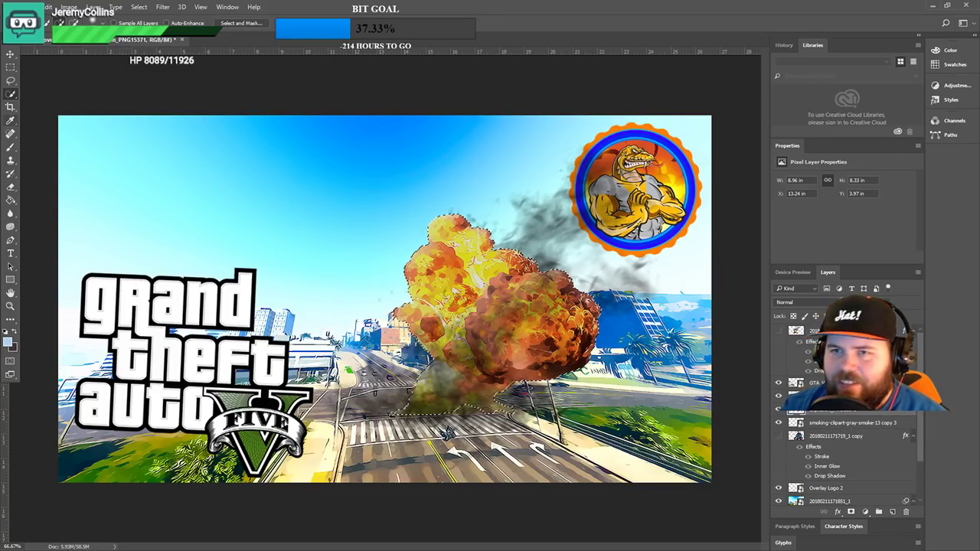
left_click(11, 159)
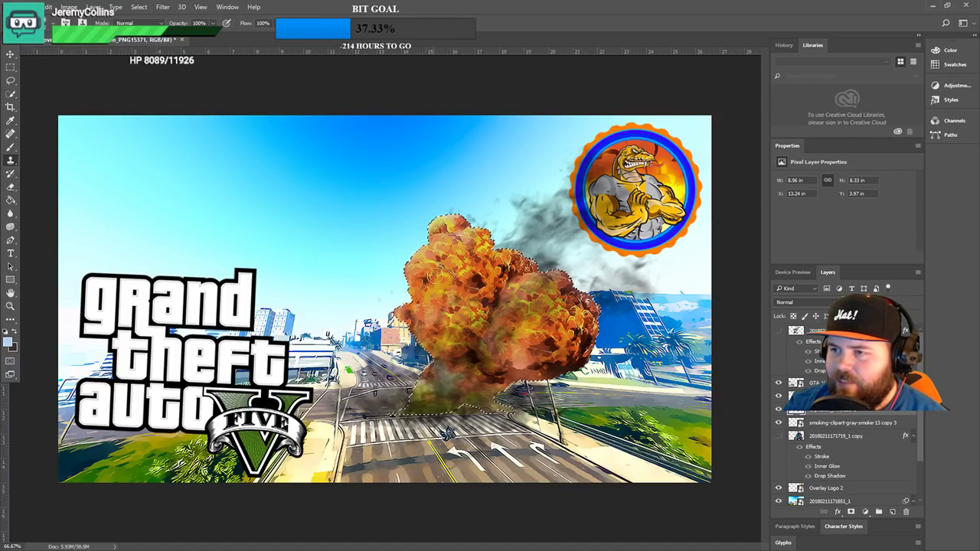
- Clone fire over the explosion's bright patches, deselect, and show the falling character again
mouse_move(460, 277)
left_mouse_down()
mouse_move(444, 355)
mouse_move(464, 347)
mouse_move(462, 322)
mouse_move(457, 364)
mouse_move(452, 333)
left_mouse_up()
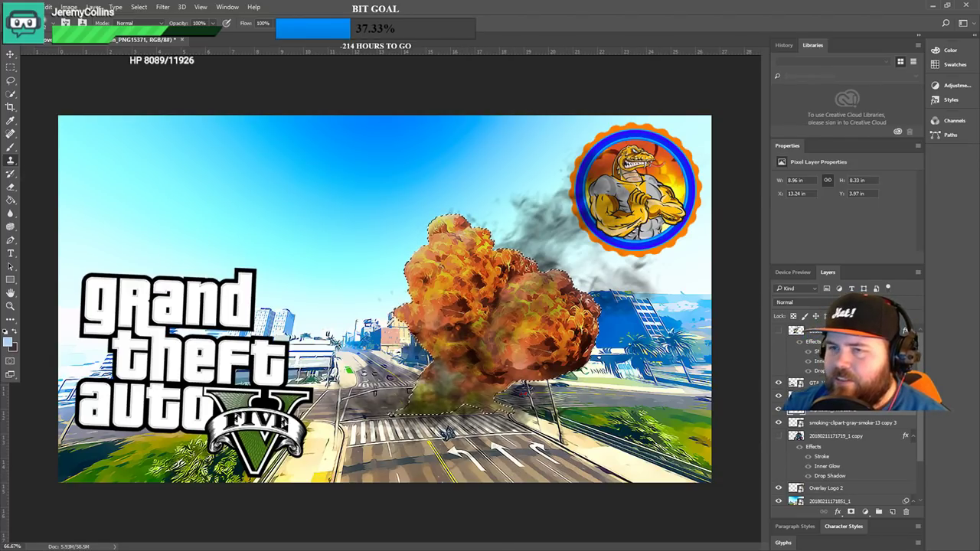
left_click(10, 82)
key("ctrl+d")
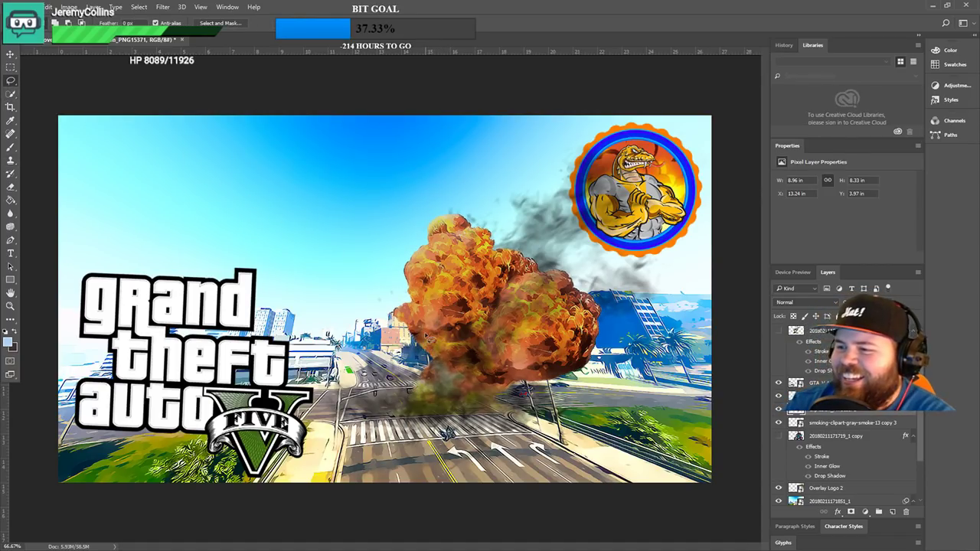
left_click(779, 332)
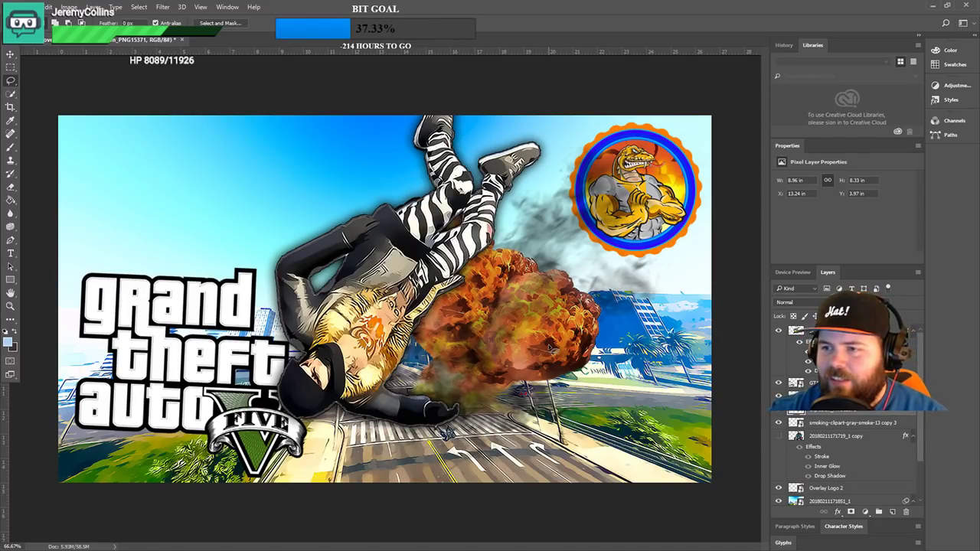
- Zoom out to preview the thumbnail at tiny size, then back to the normal view
key("ctrl+minus")
key("ctrl+minus")
key("ctrl+minus")
key("ctrl+minus")
key("ctrl+minus")
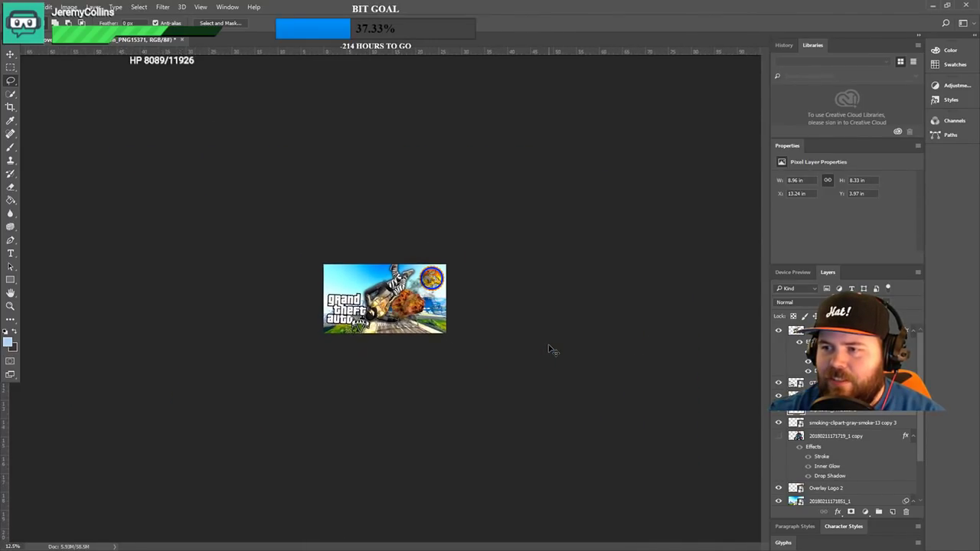
key("ctrl+minus")
key("ctrl+minus")
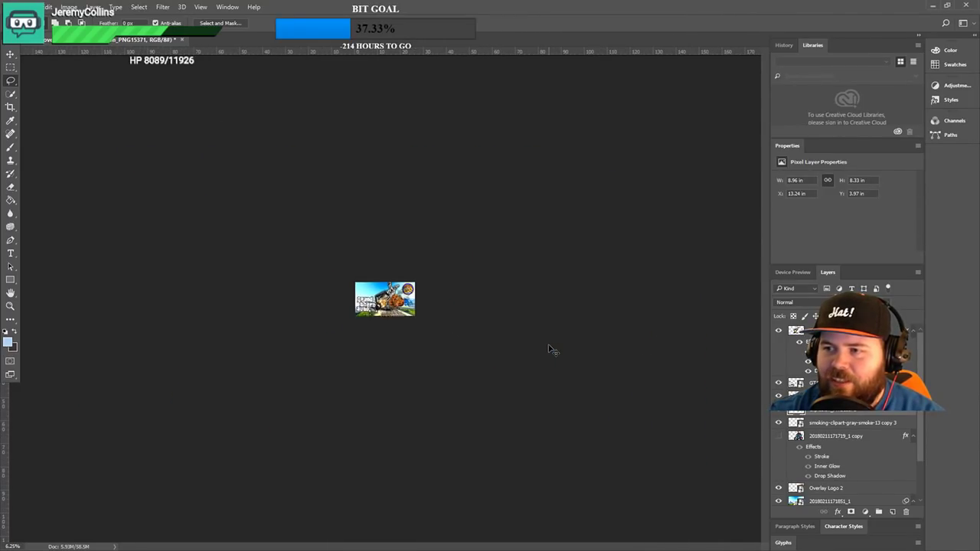
key("ctrl+minus")
key("ctrl+minus")
key("ctrl+minus")
key("ctrl+minus")
key("ctrl+minus")
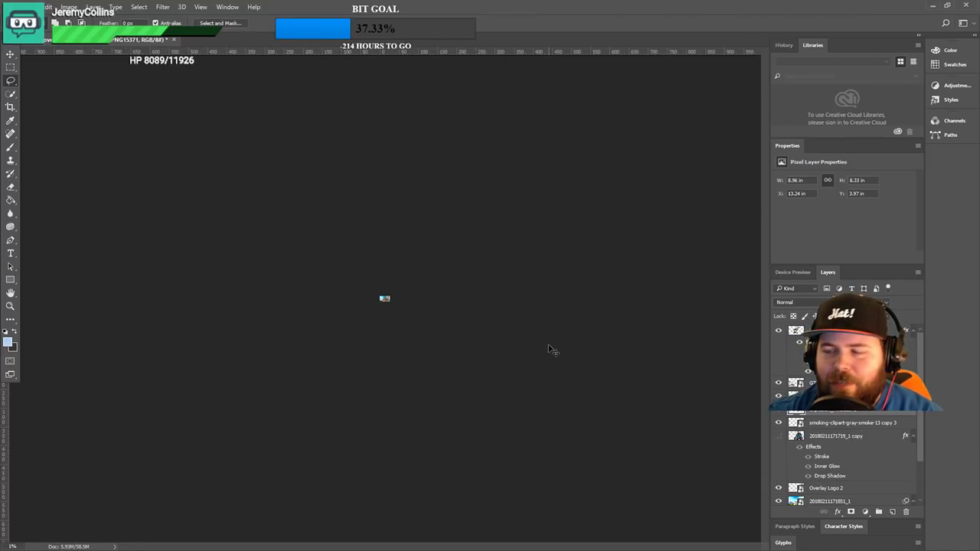
key("ctrl+plus")
key("ctrl+plus")
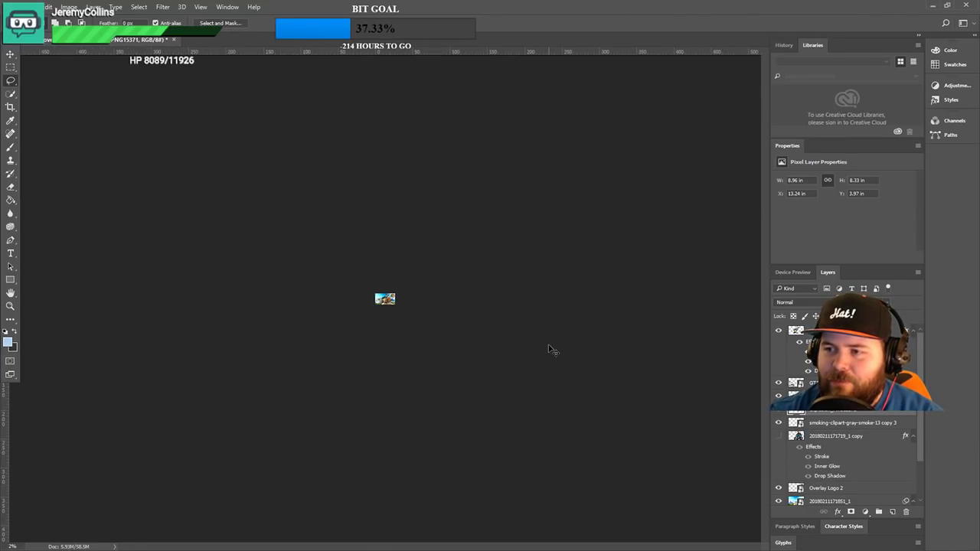
key("ctrl+plus")
key("ctrl+plus")
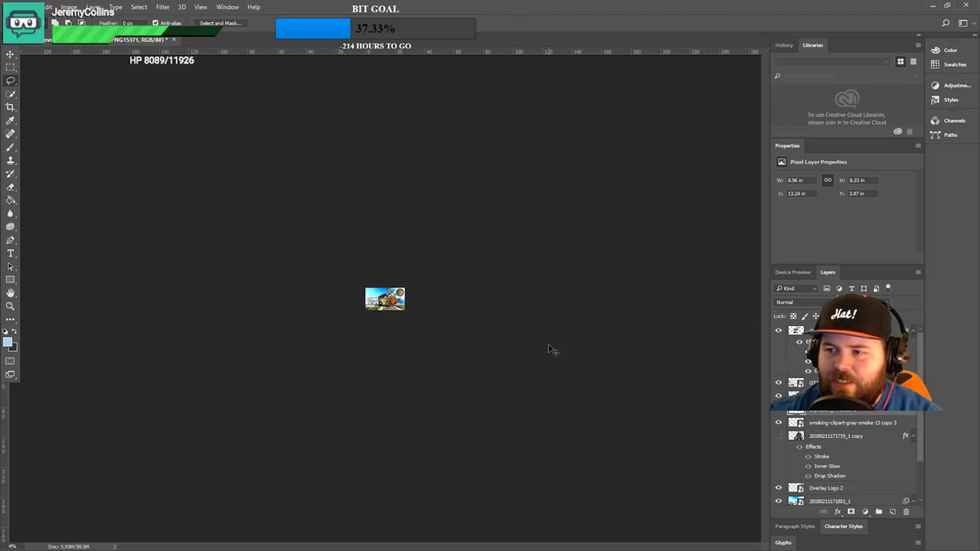
key("ctrl+plus")
key("ctrl+plus")
key("ctrl+plus")
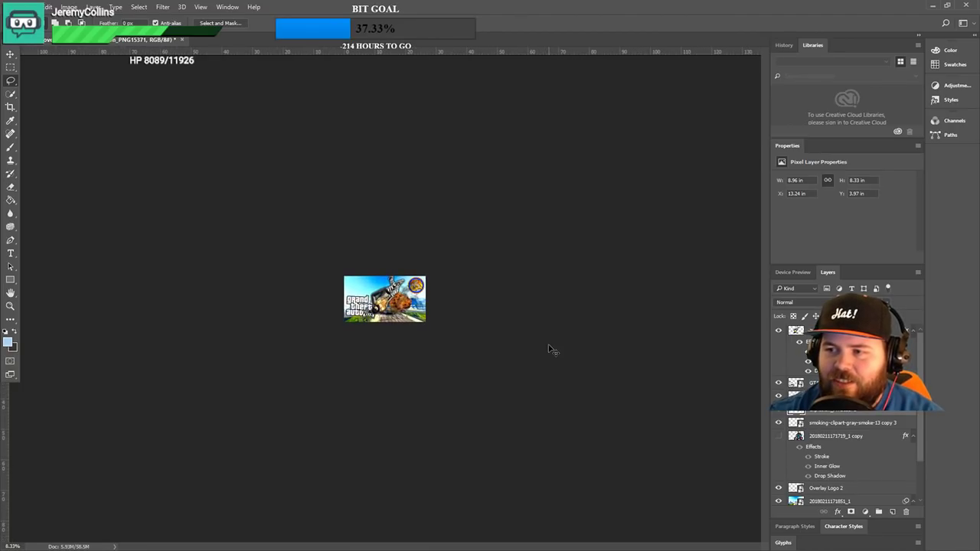
key("ctrl+plus")
key("ctrl+plus")
key("ctrl+plus")
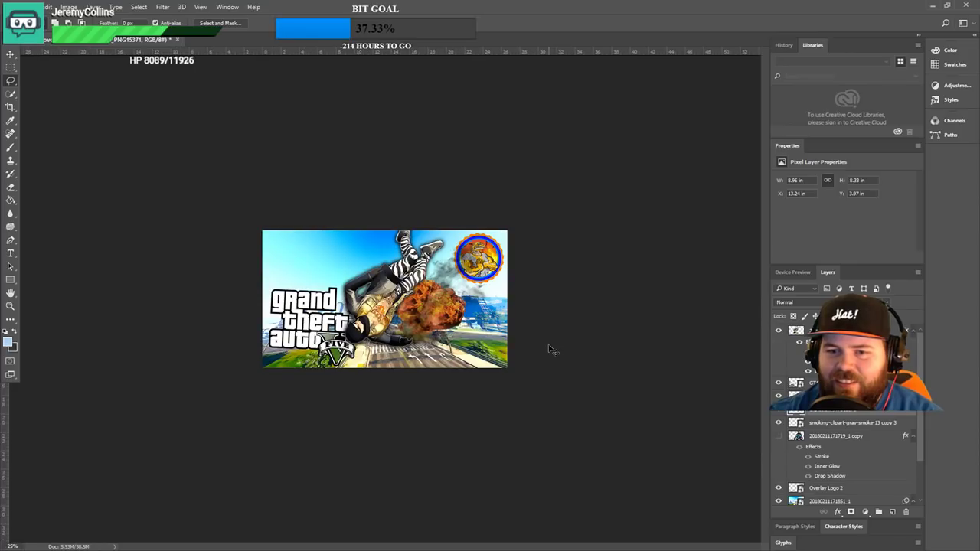
key("ctrl+plus")
key("ctrl+plus")
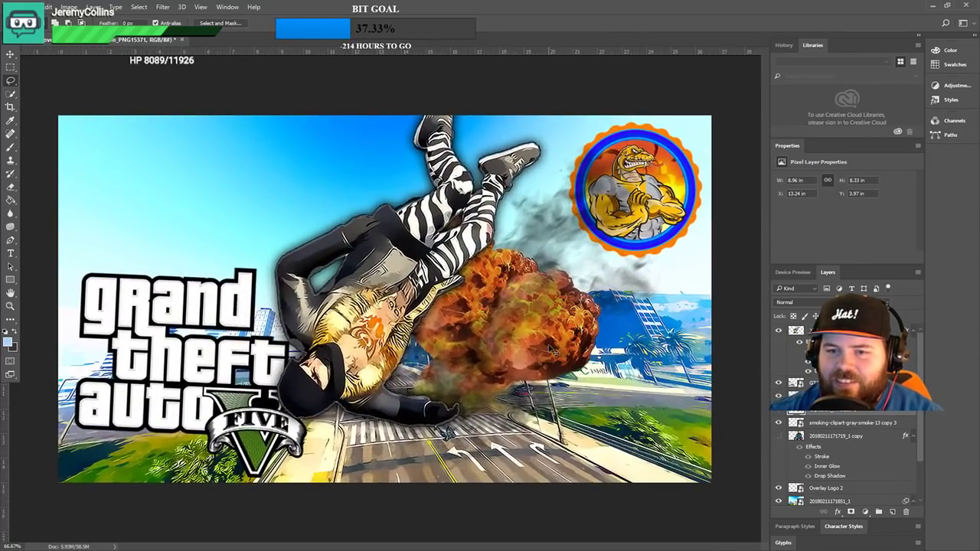
- Magnify the character's face to pixel level, return to the full view, and bring up the File menu
key("ctrl+plus")
key("ctrl+plus")
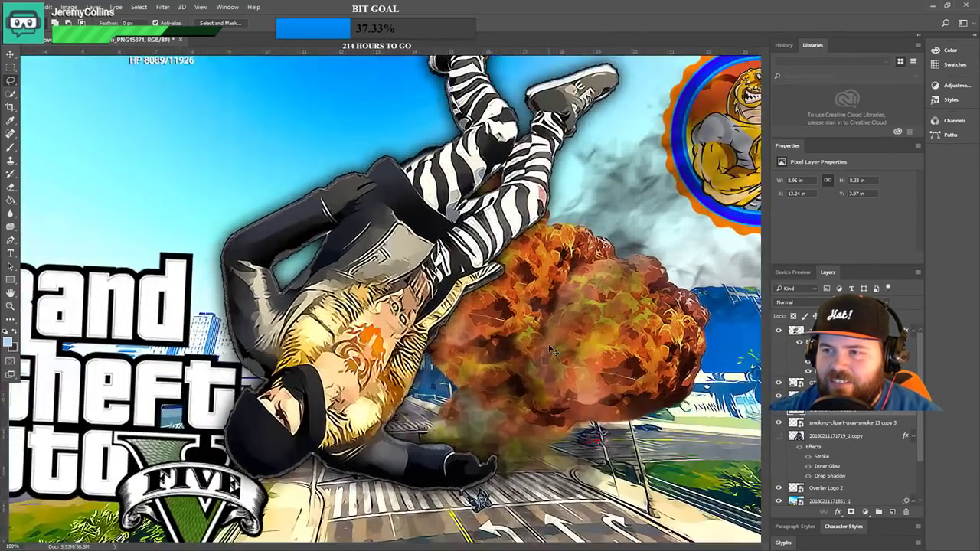
key("ctrl+plus")
key("ctrl+plus")
key("ctrl+plus")
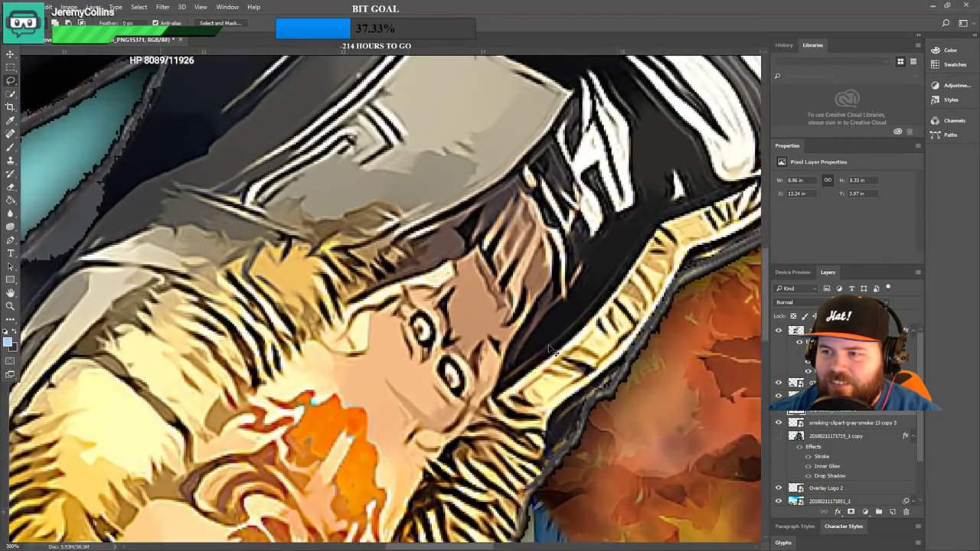
key("ctrl+plus")
key("ctrl+plus")
key("ctrl+plus")
key("ctrl+plus")
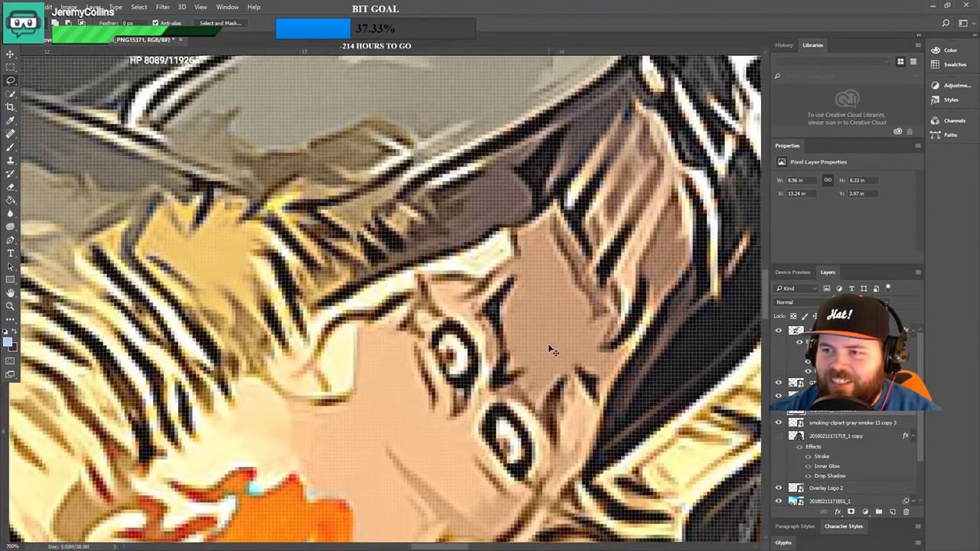
key("ctrl+plus")
key("ctrl+plus")
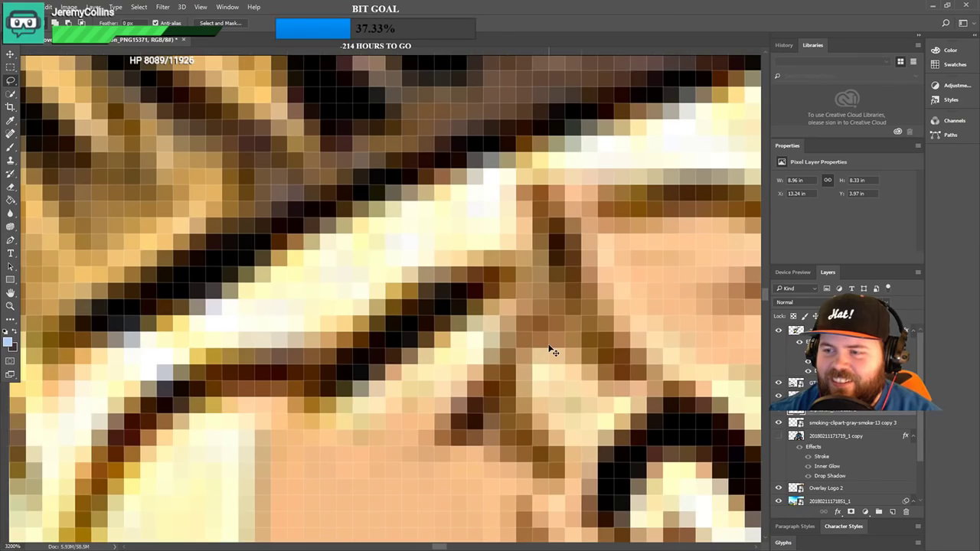
key("ctrl+minus")
key("ctrl+minus")
key("ctrl+minus")
key("ctrl+minus")
key("ctrl+minus")
key("ctrl+minus")
key("ctrl+minus")
key("ctrl+minus")
key("ctrl+minus")
key("ctrl+minus")
key("ctrl+minus")
key("ctrl+minus")
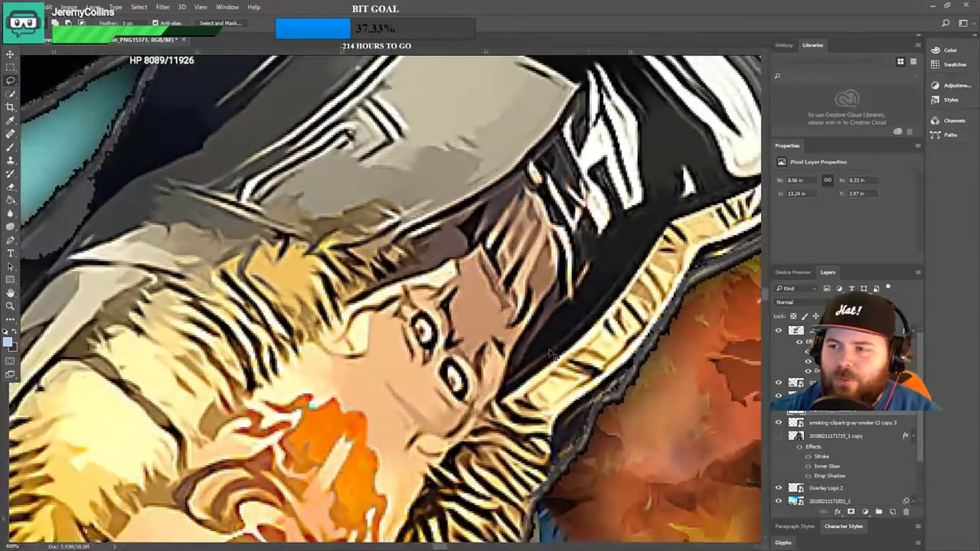
key("ctrl+minus")
key("ctrl+minus")
key("ctrl+minus")
key("ctrl+plus")
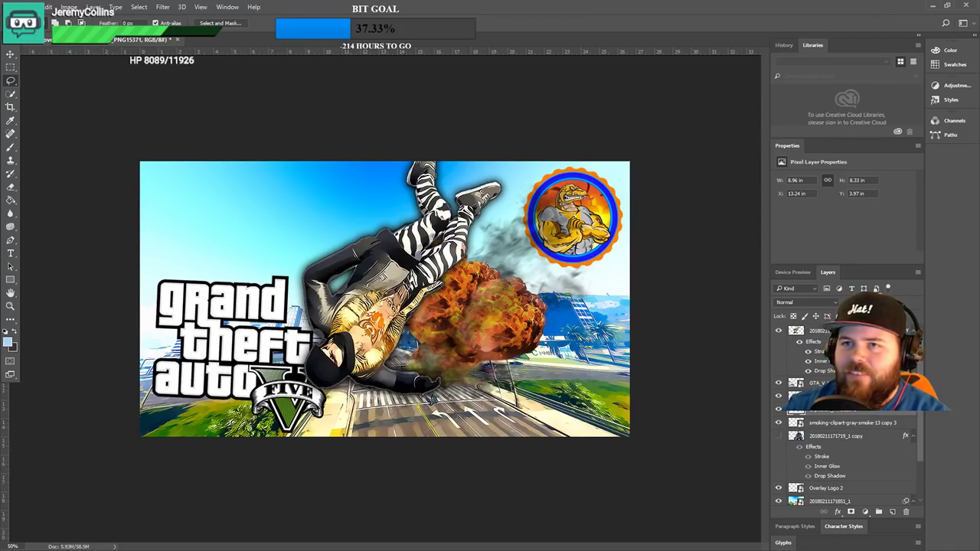
left_click(30, 7)
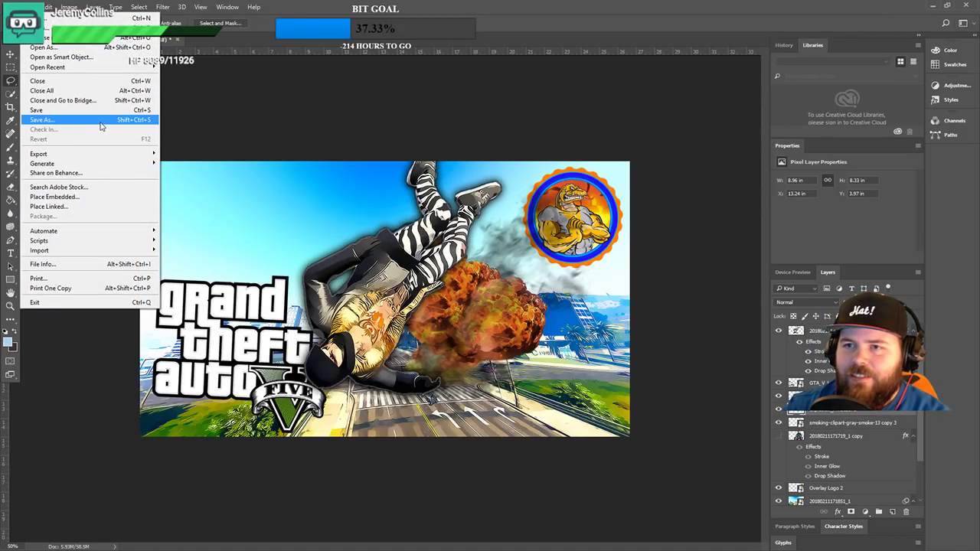
- Save the thumbnail as PSD 'Some Goood asssszzzz GTA Thumbnails for the Youtubes' in Downloads
left_click(69, 119)
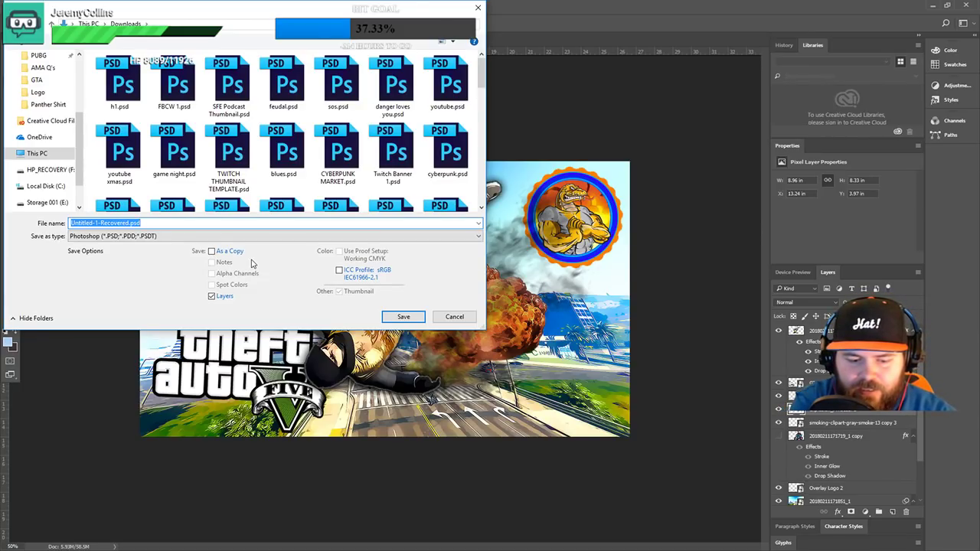
type("G")
key("BackSpace")
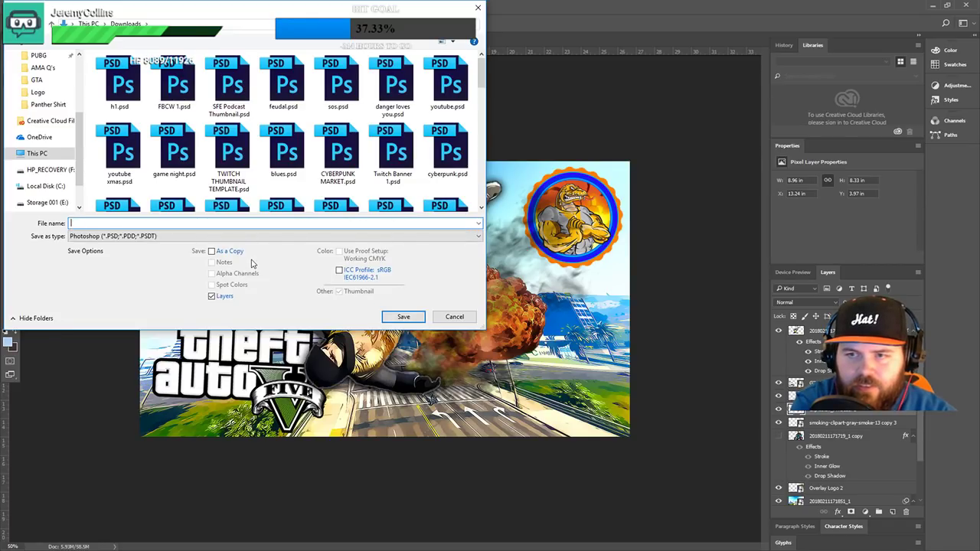
type("Some Goood asssszzzzz  GTA Thumbnails for the Youtubes")
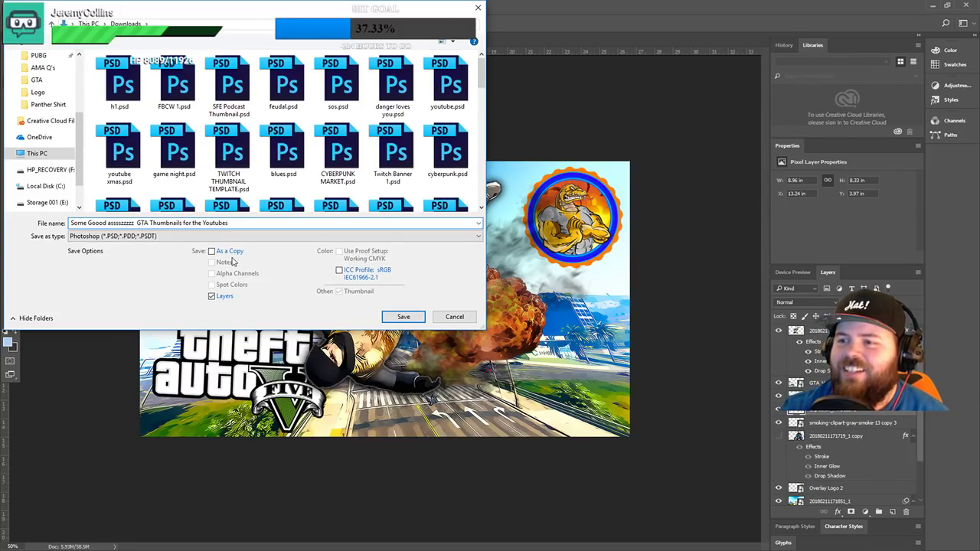
left_click(400, 316)
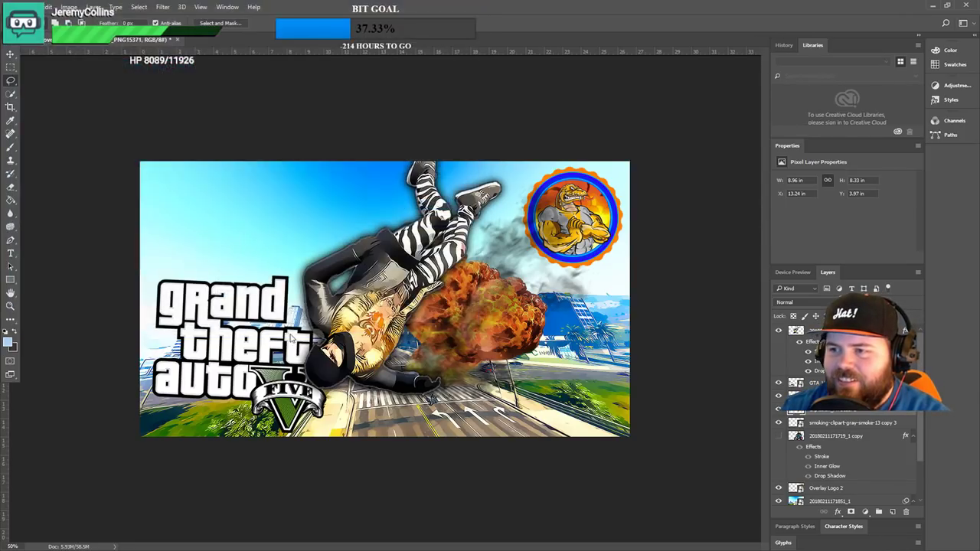
left_click(26, 7)
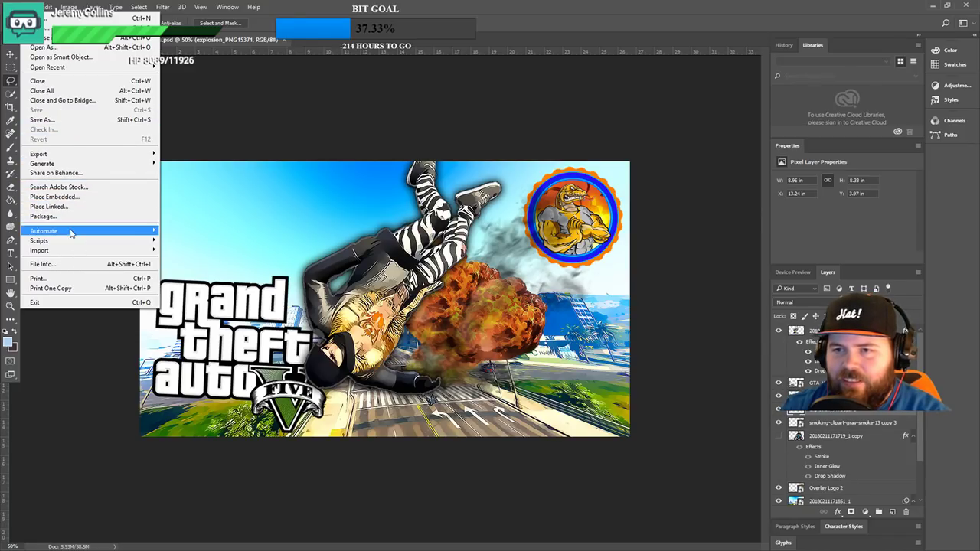
- Save a quality-12 JPEG copy named 'Look at this cool GTA thumbnail 2.jpg' in Downloads
left_click(42, 119)
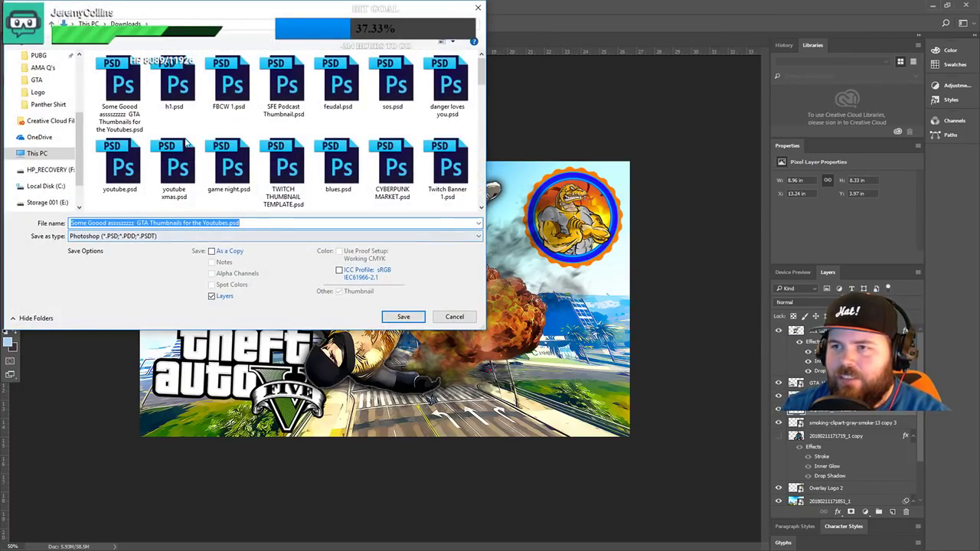
left_click(275, 237)
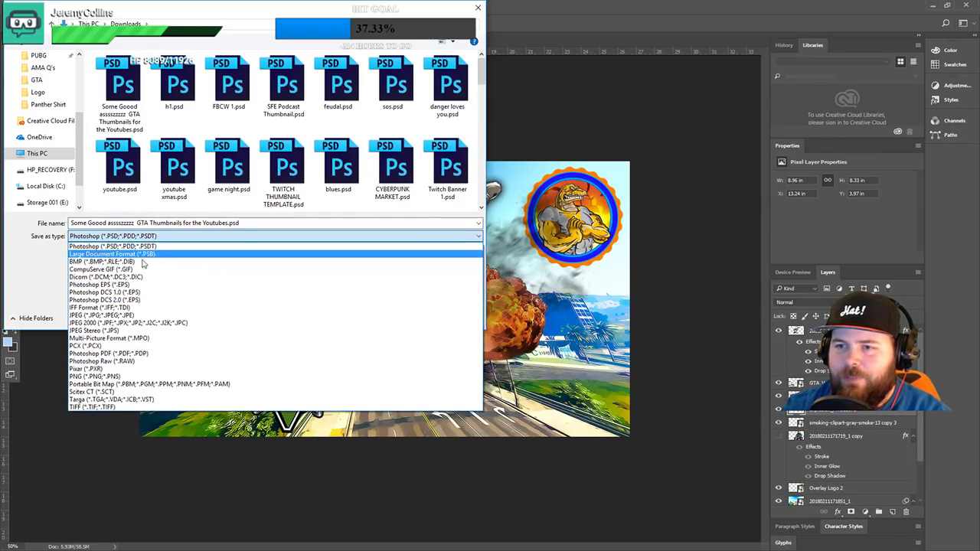
left_click(149, 315)
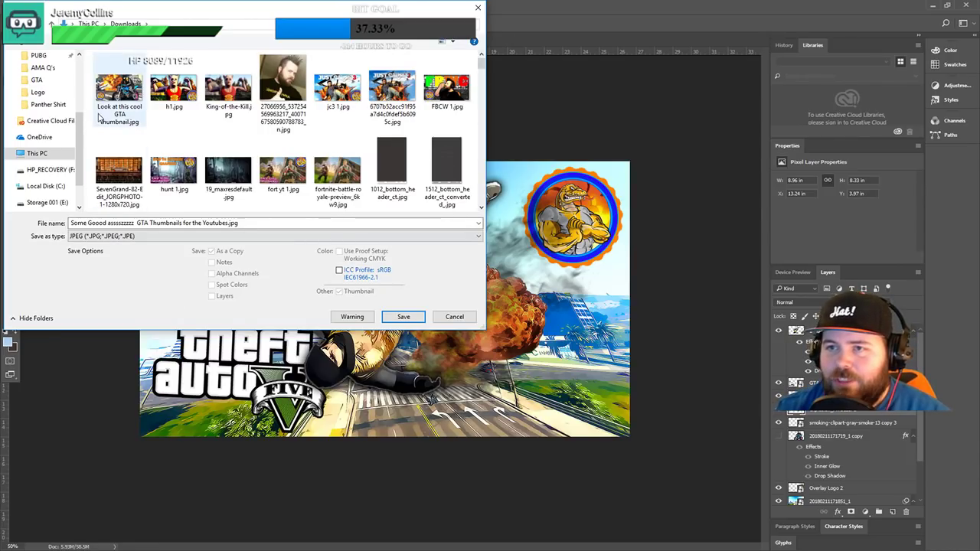
left_click(138, 125)
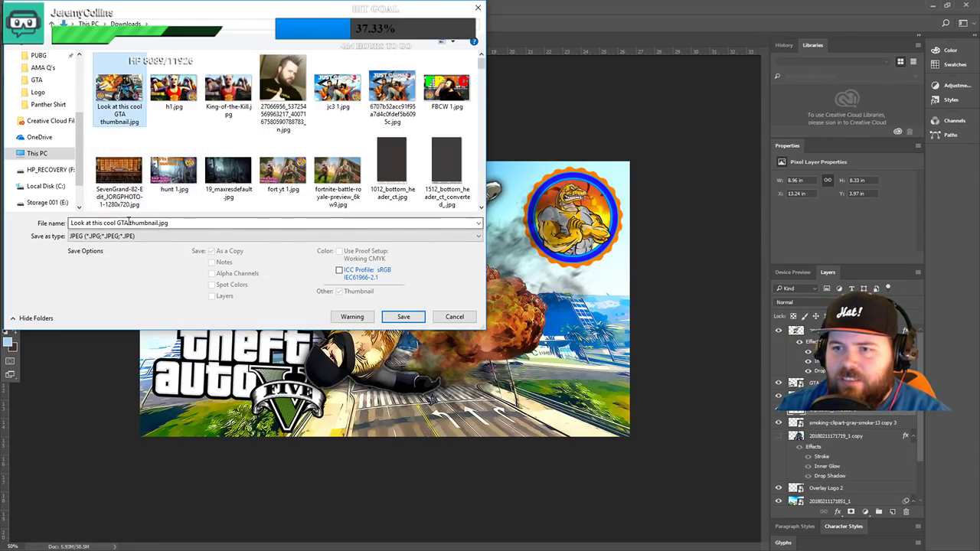
triple_click(157, 223)
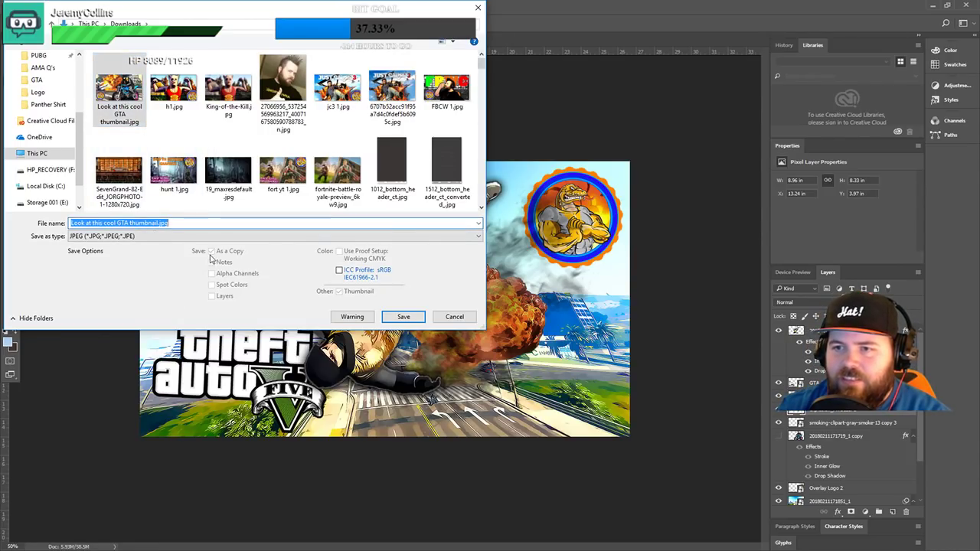
left_click(161, 223)
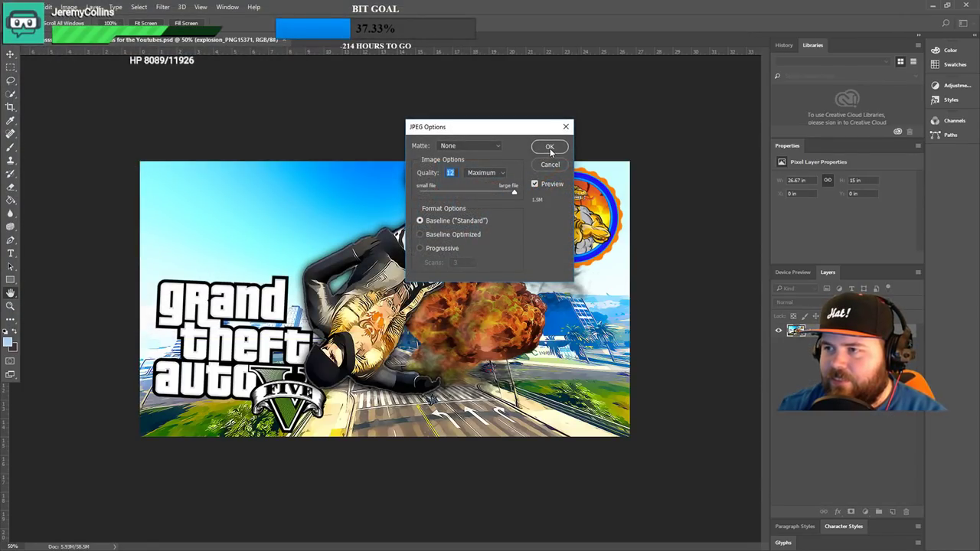
left_click(551, 147)
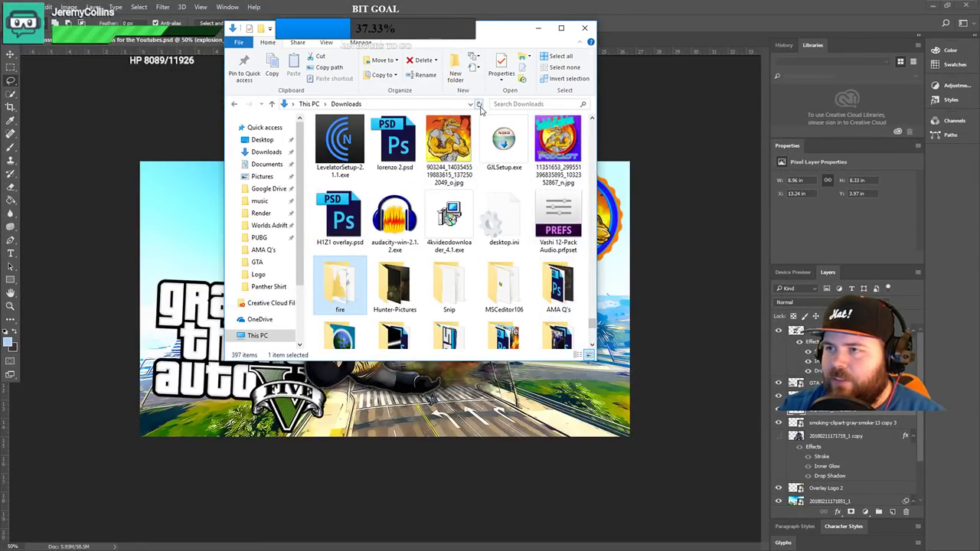
- Open the earlier 'Look at this cool GTA thumbnail.jpg' from the top of Downloads in Photos
scroll(590, 322, "up", 2)
left_click_drag(590, 322, 592, 121)
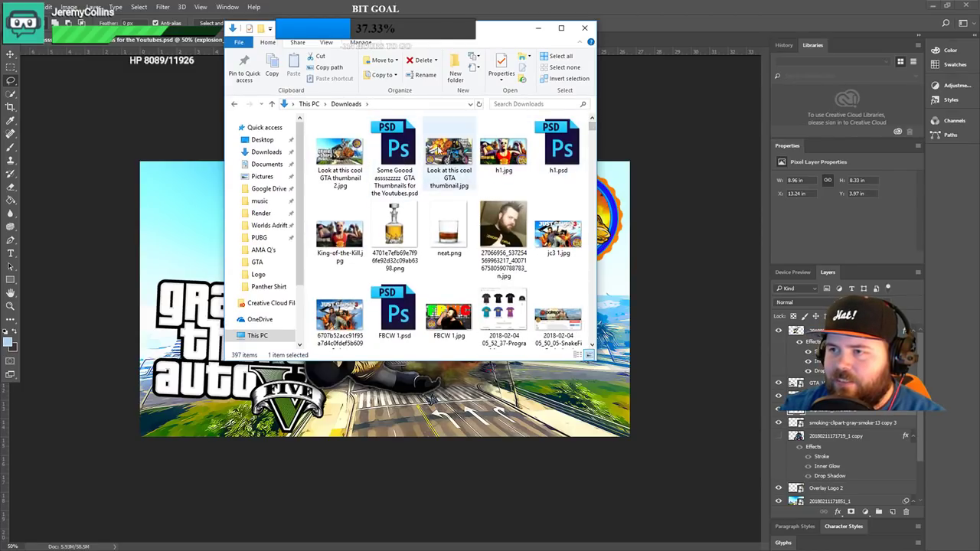
double_click(447, 153)
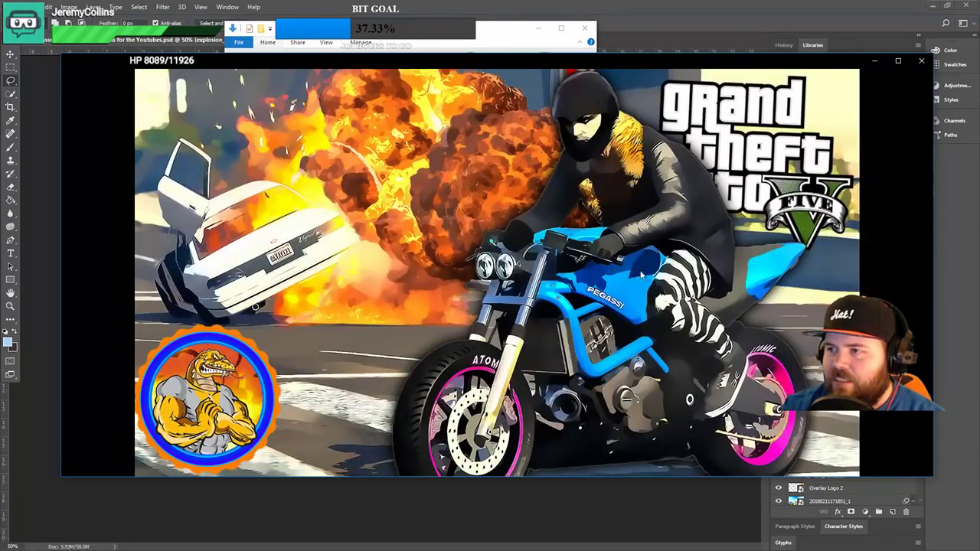
- Flip between the falling-character and motorcycle thumbnails in Photos, then bring Downloads to the front
left_click(85, 275)
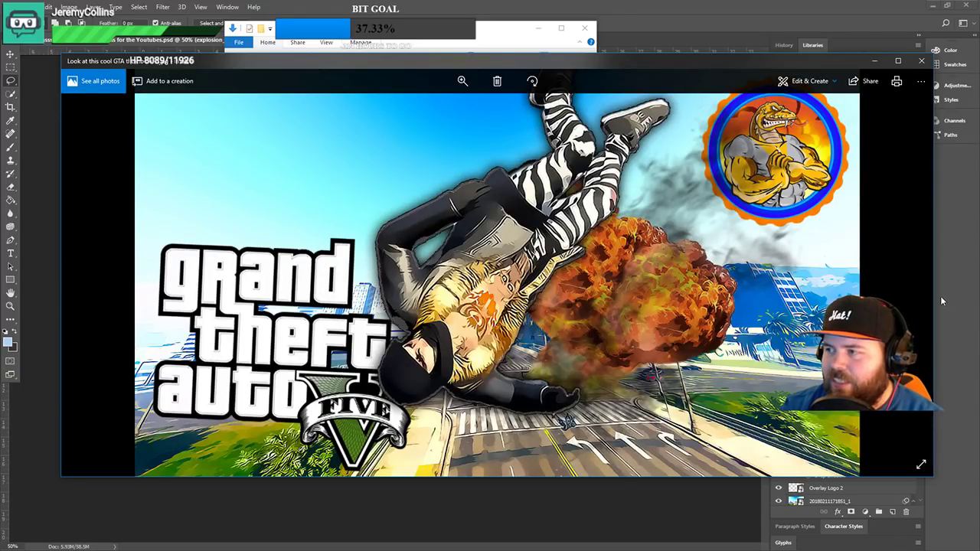
left_click(907, 275)
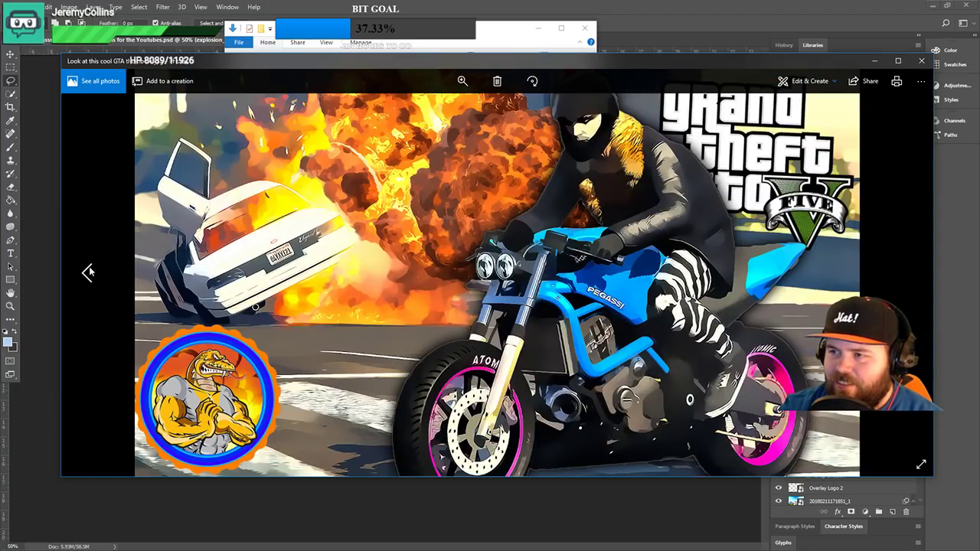
left_click(88, 272)
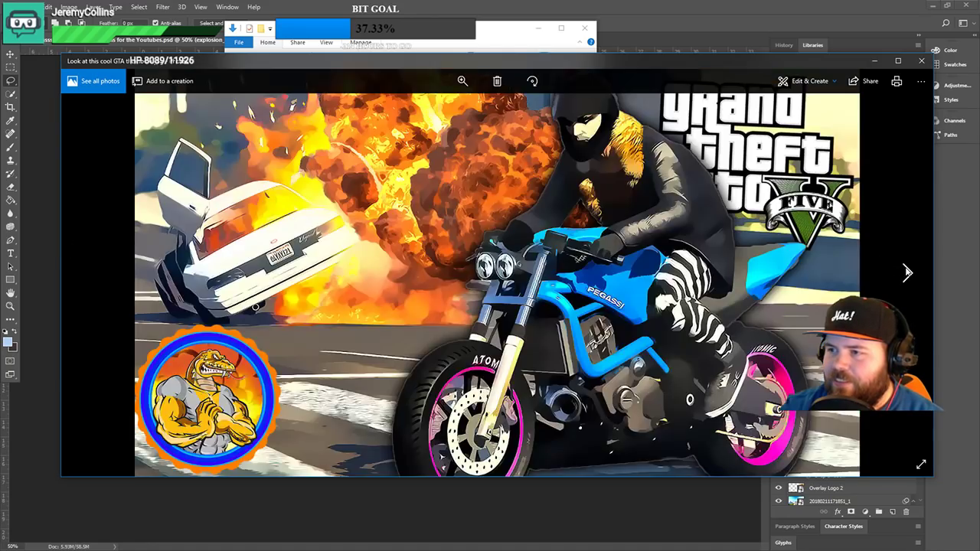
left_click(907, 274)
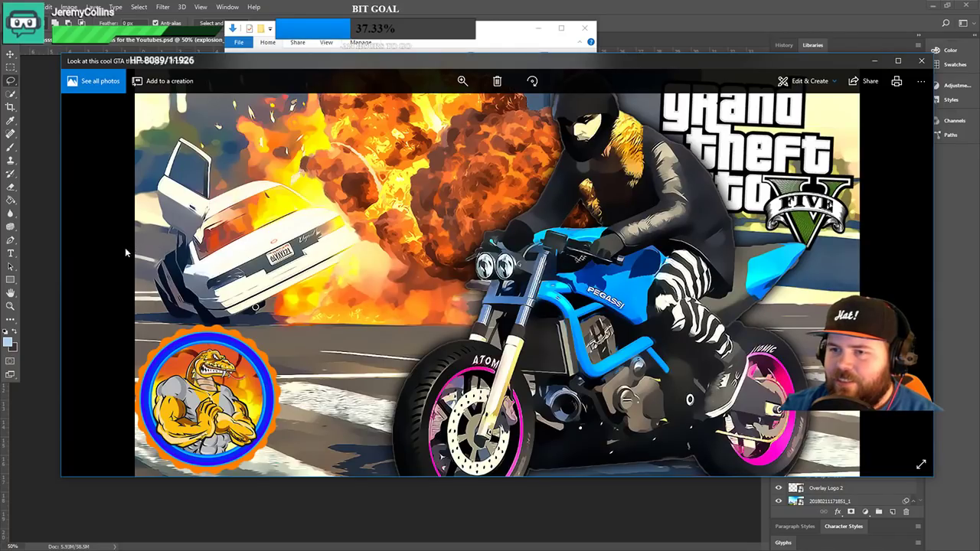
left_click(87, 272)
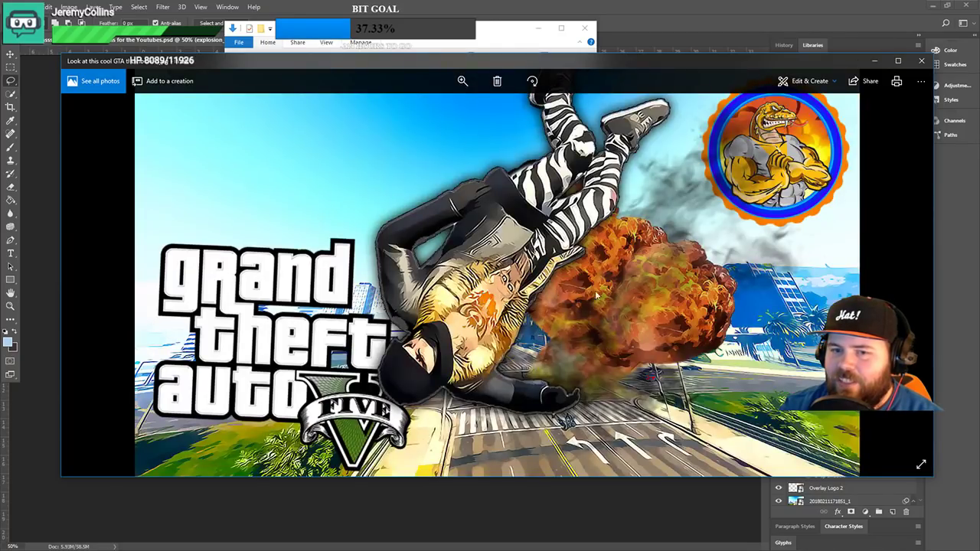
left_click(908, 273)
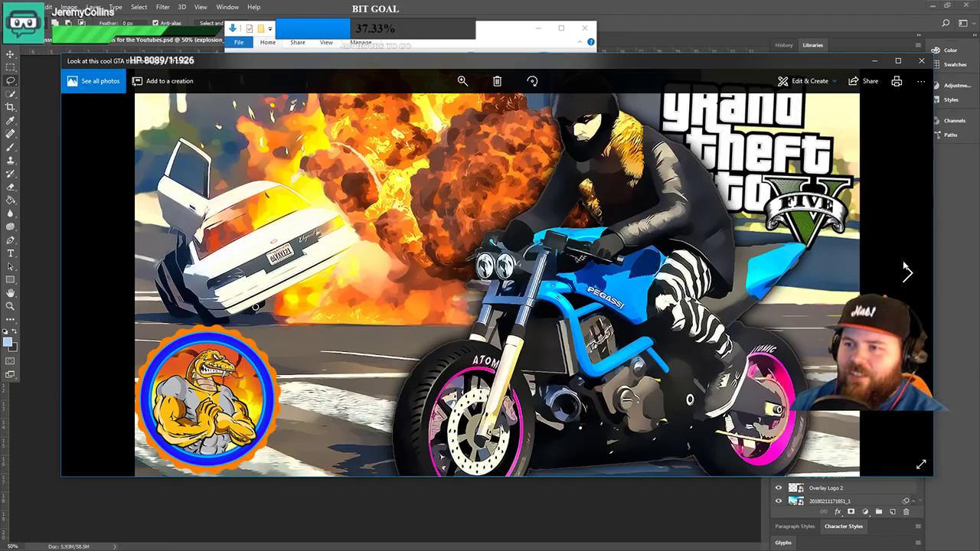
left_click(86, 275)
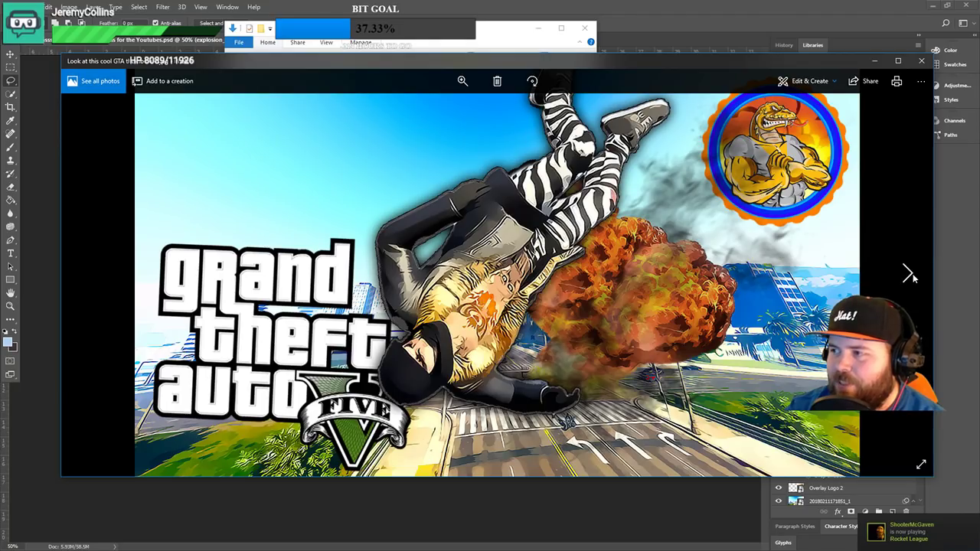
left_click(909, 274)
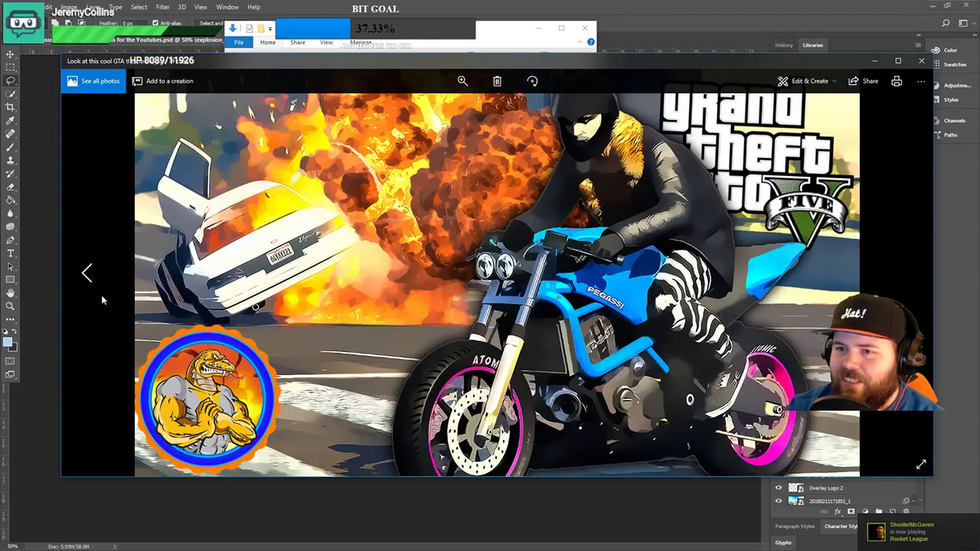
left_click(96, 290)
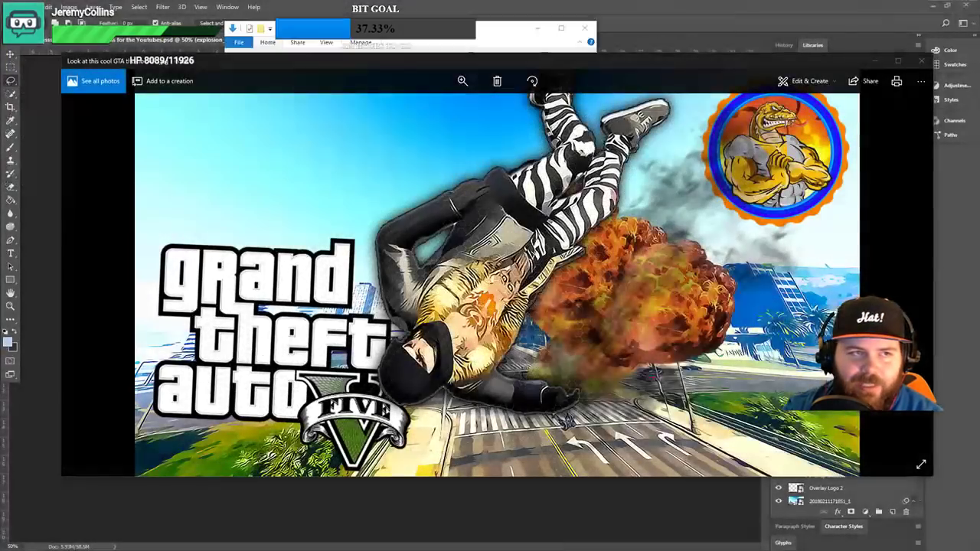
left_click(413, 41)
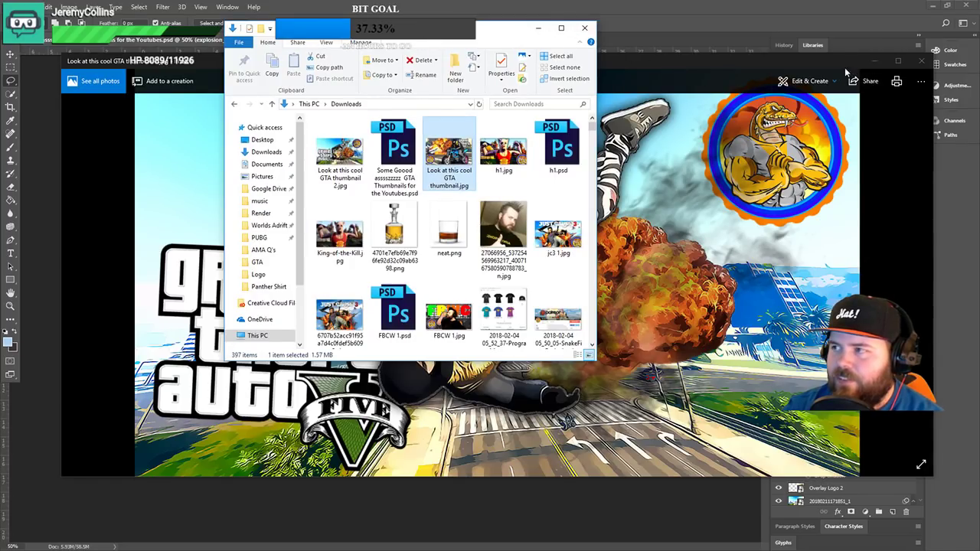
- Close the photo viewer and open a GTA screenshot from the Steam screenshots folder
left_click(845, 67)
left_click(921, 61)
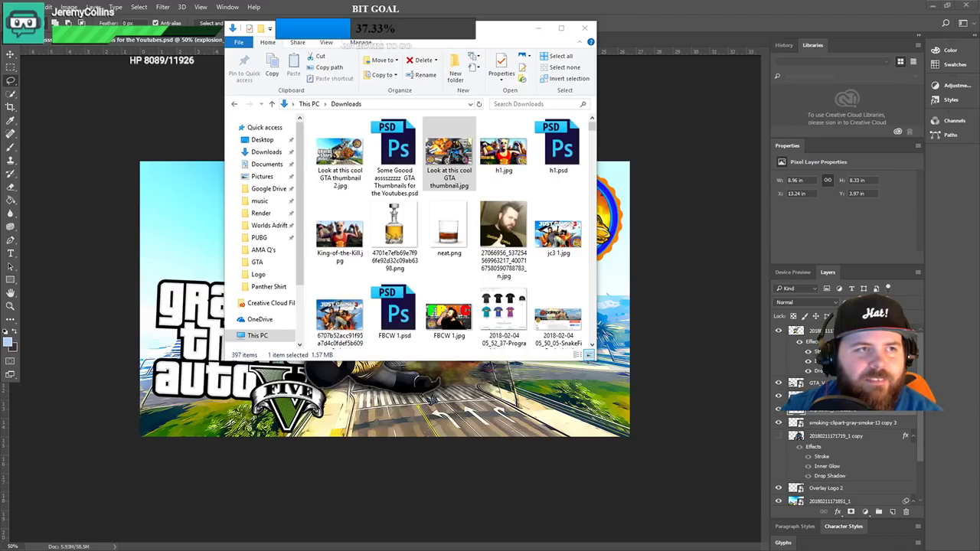
key("super+comma")
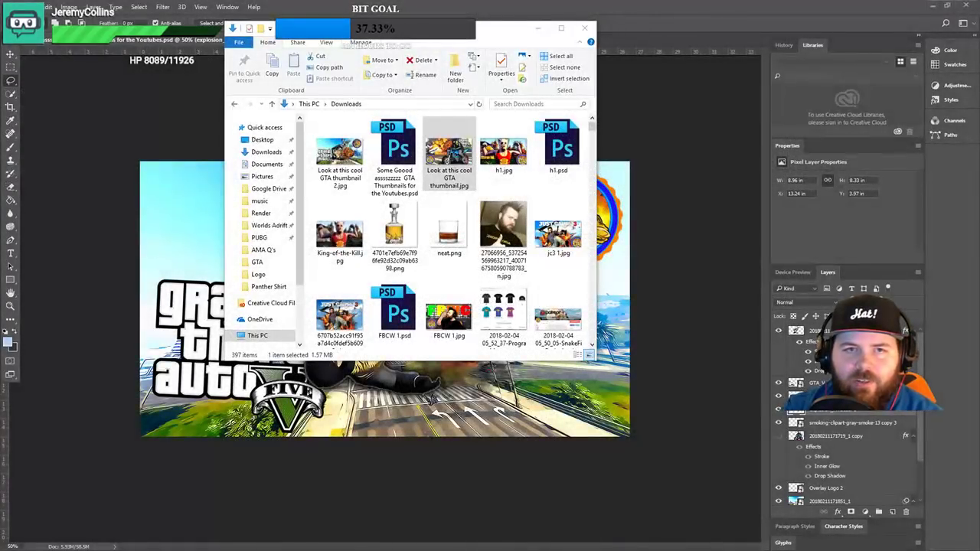
key("alt+Tab")
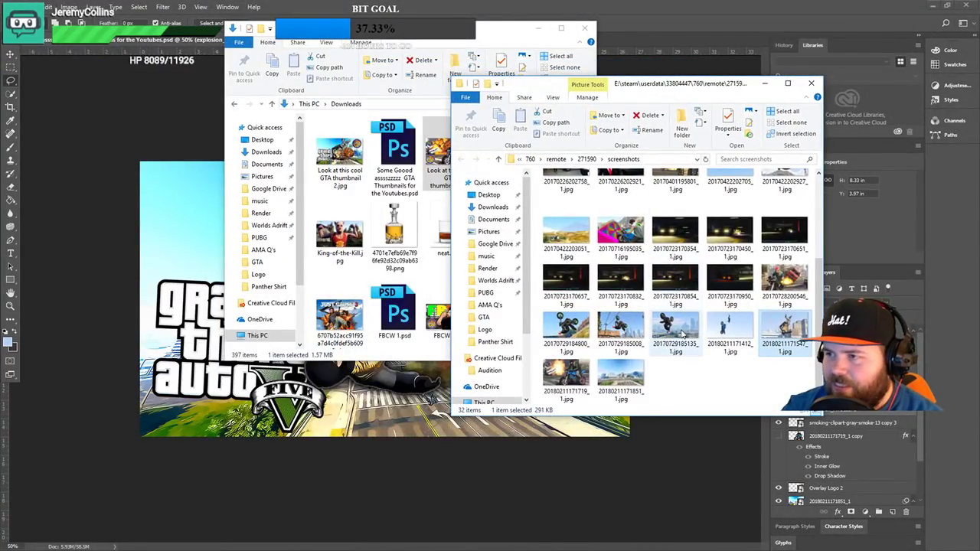
scroll(656, 308, "up", 2)
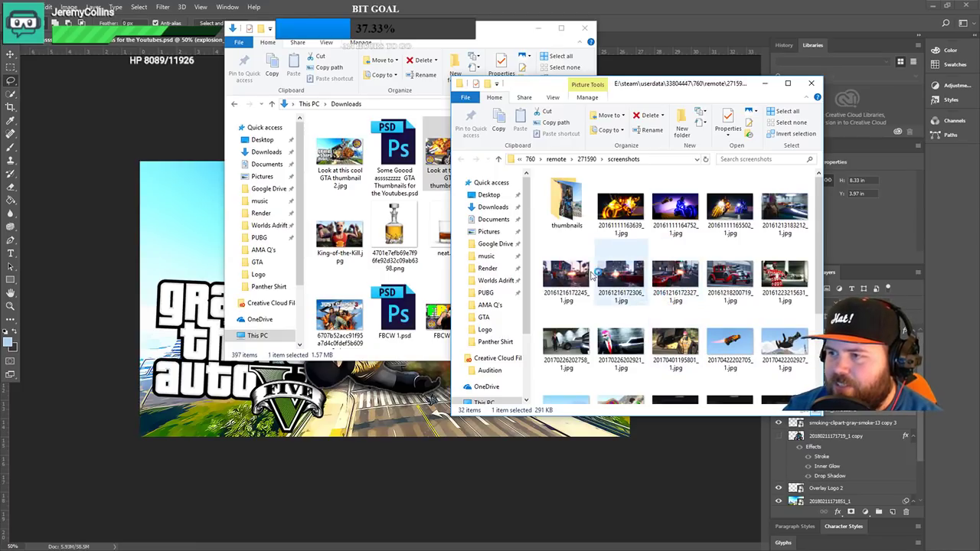
key("Left")
key("Return")
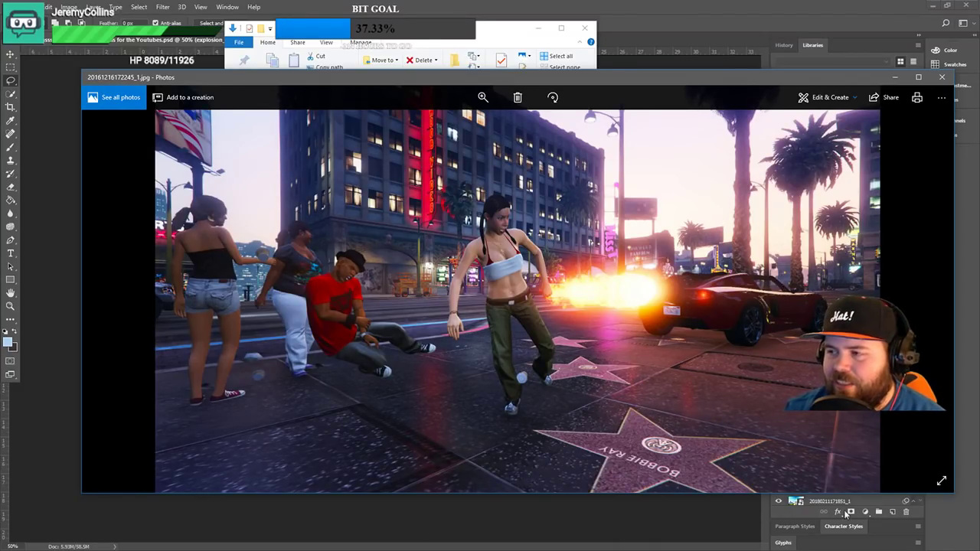
- Close the screenshot viewer, the screenshots folder and the Downloads folder window
left_click(942, 78)
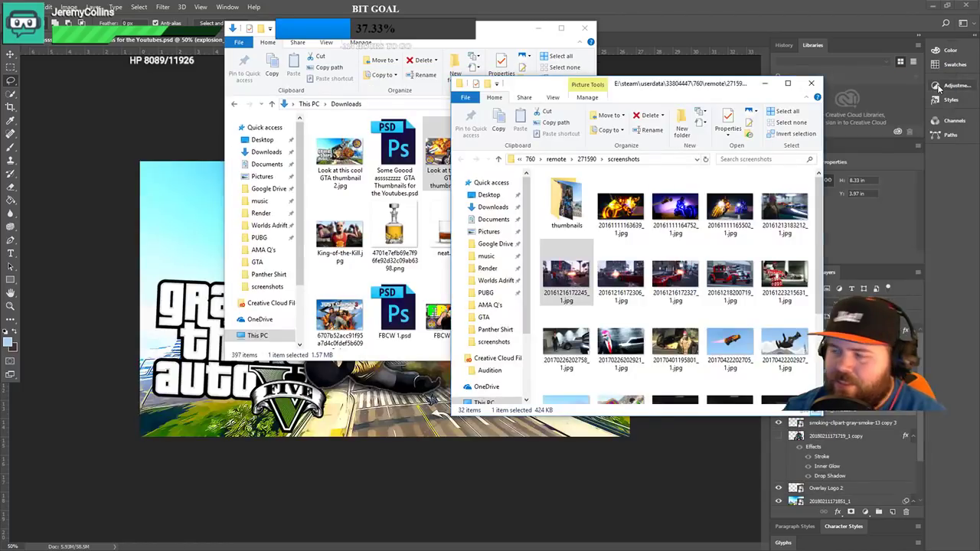
left_click(812, 84)
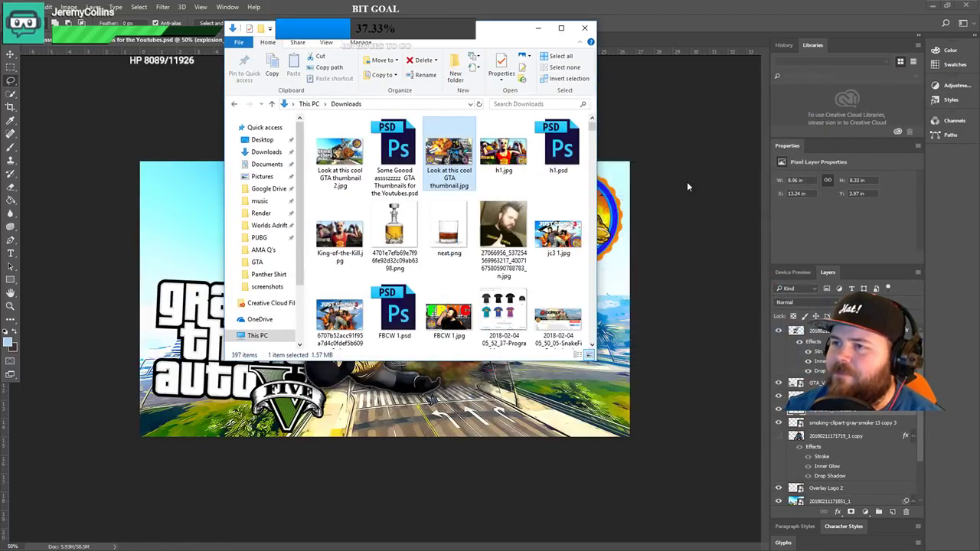
left_click(585, 27)
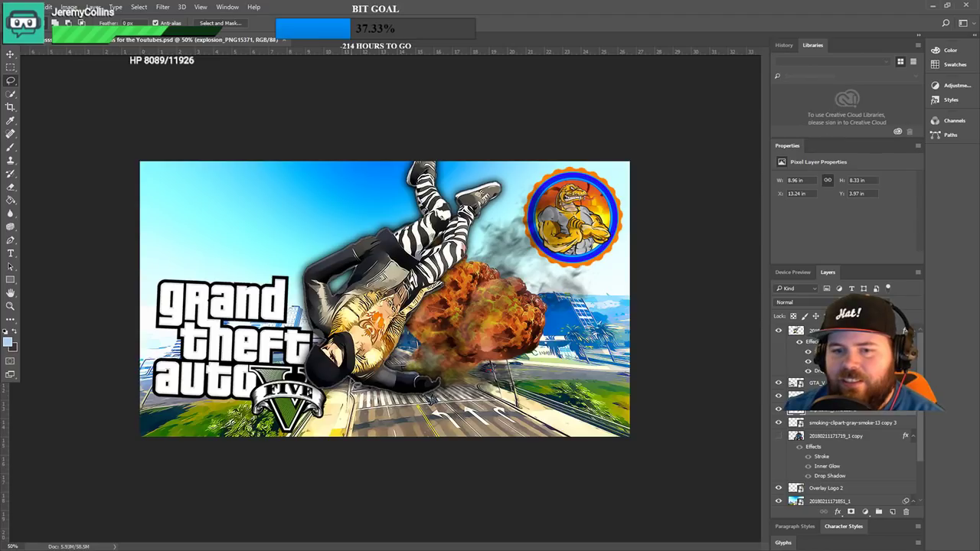